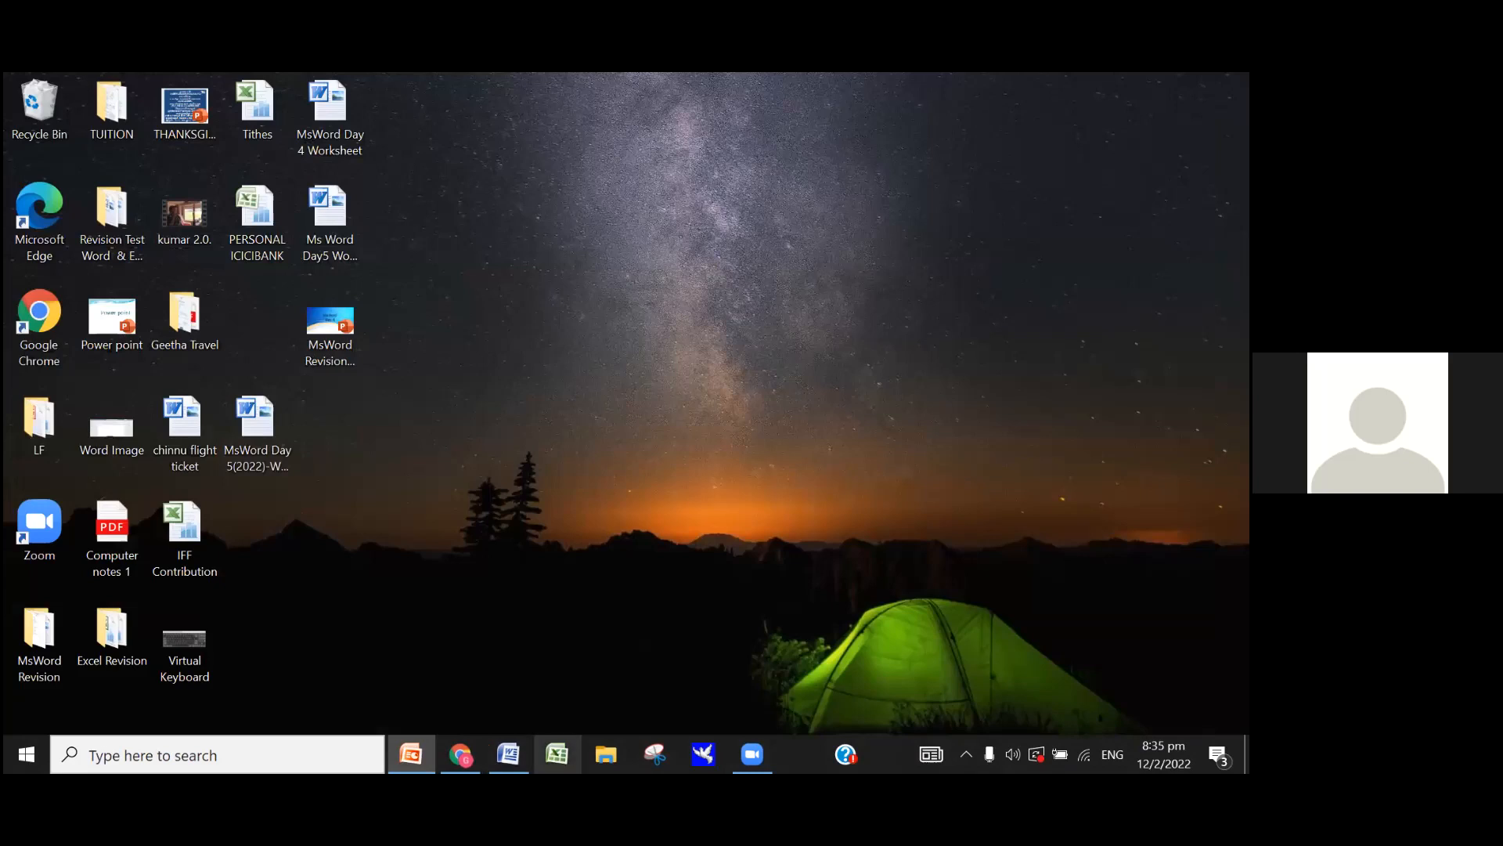
Step: Switch to the MsWord Day 5(2022)-Worksheet in Word and review its Paragraph Formatting topic list and the Example Paragraph Text
left_click(508, 753)
scroll(622, 470, "up", 4)
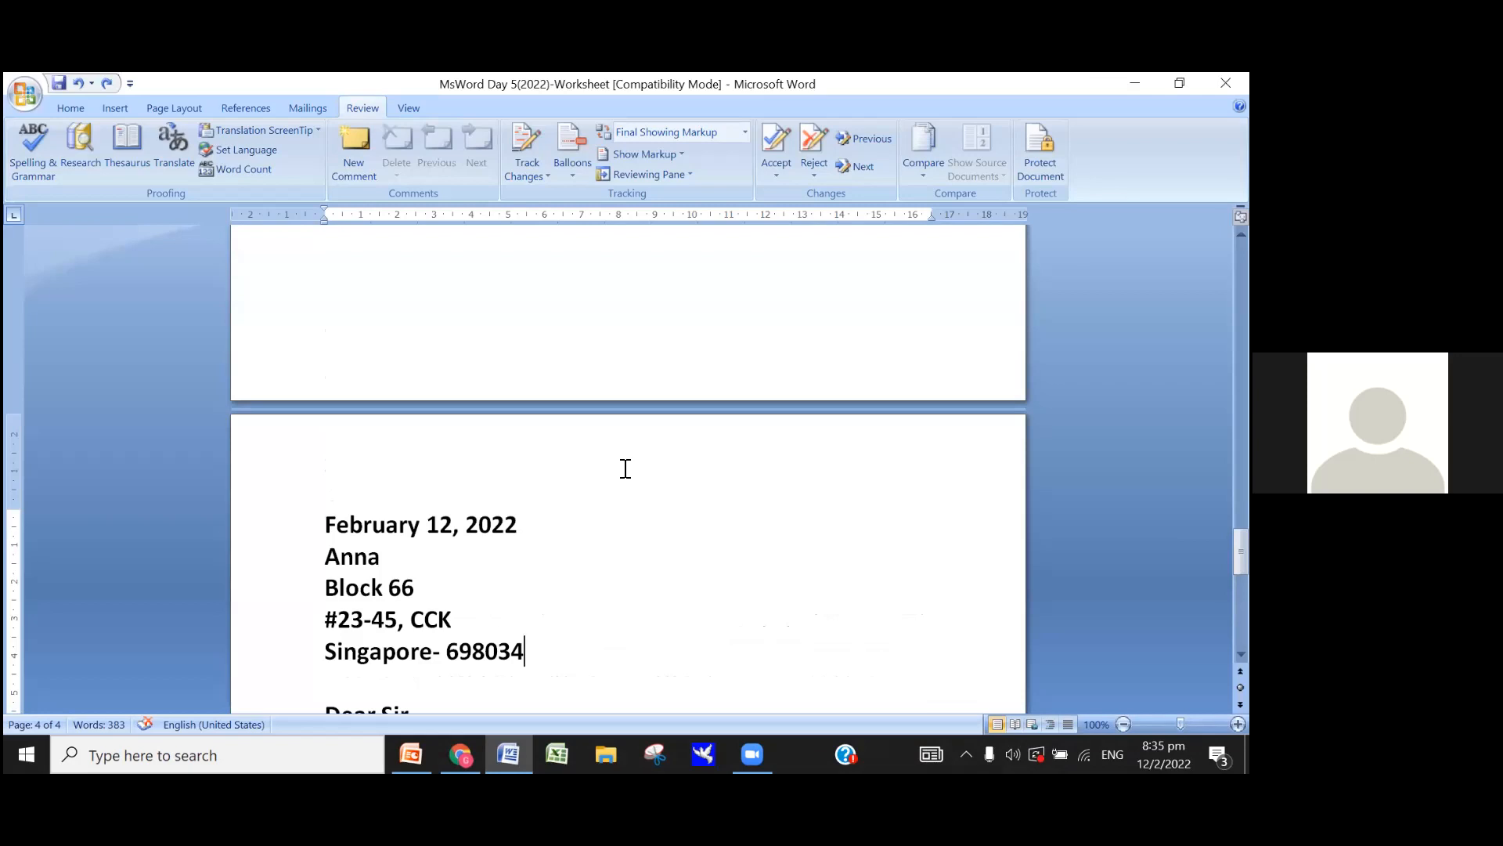
key("ctrl+Home")
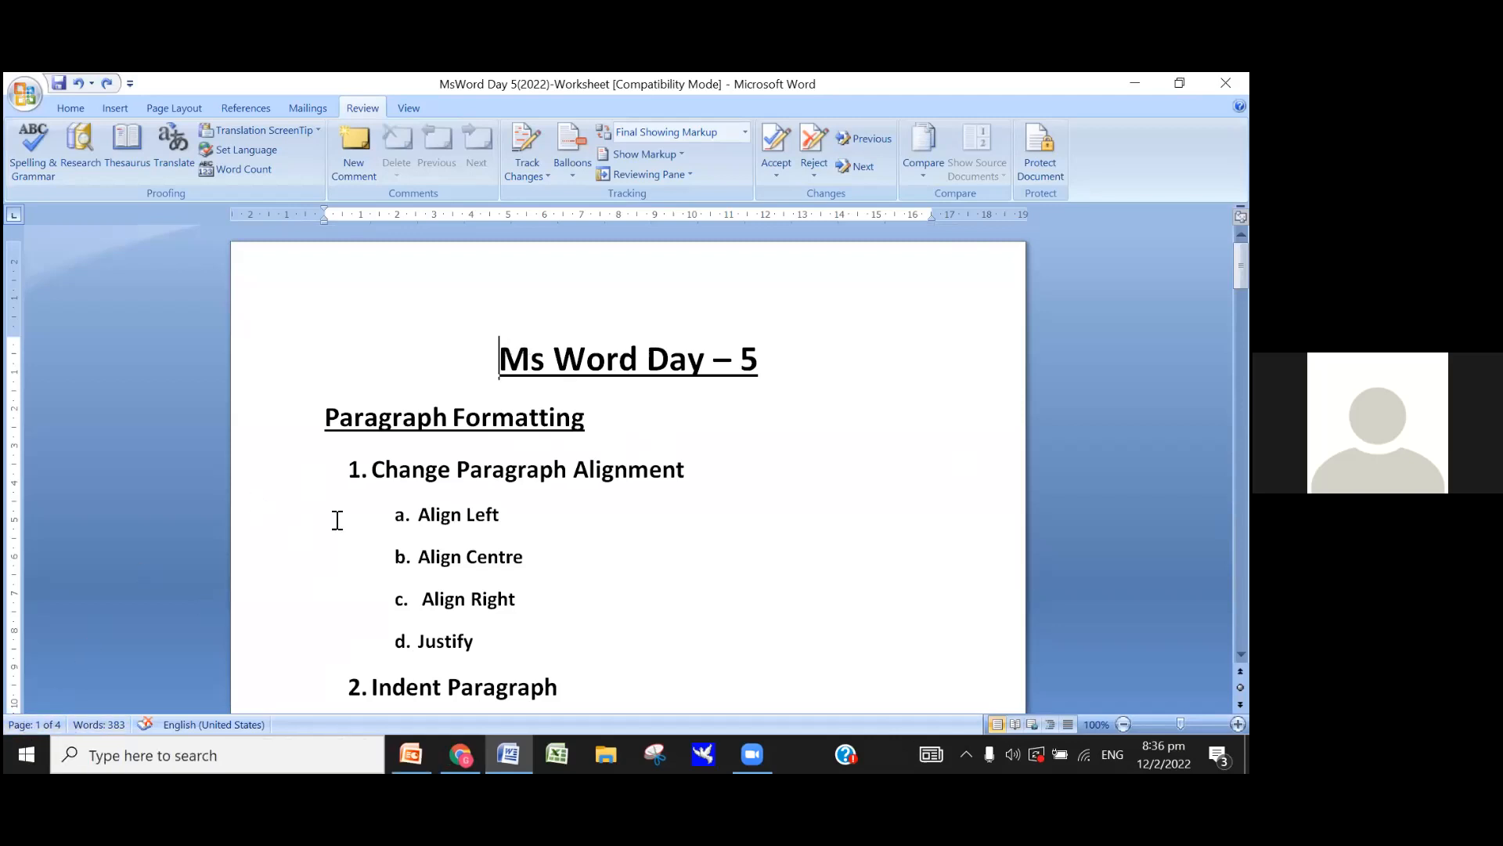
scroll(731, 490, "down", 1)
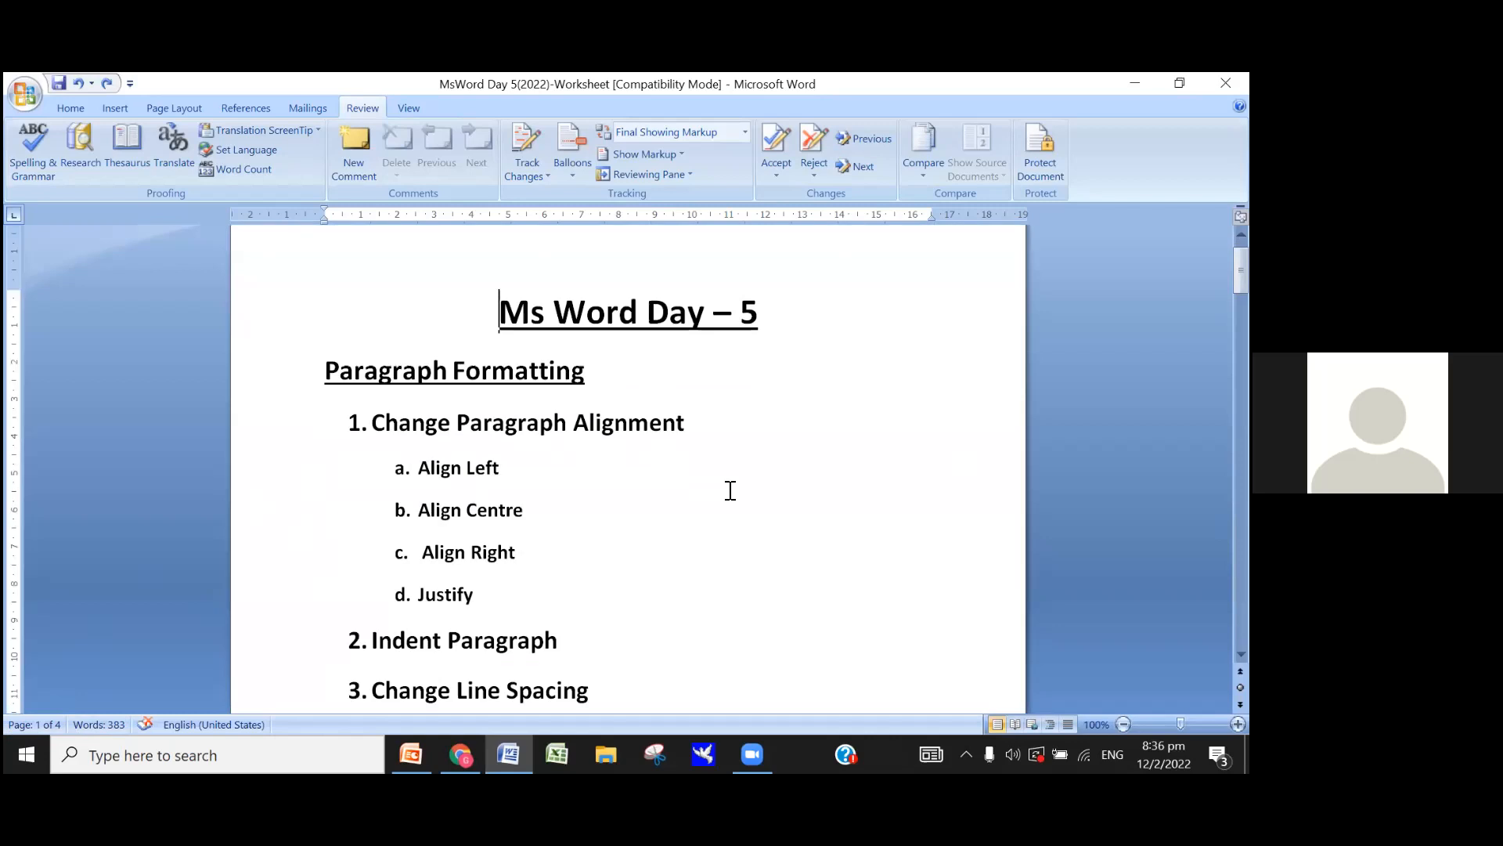
scroll(728, 485, "down", 1)
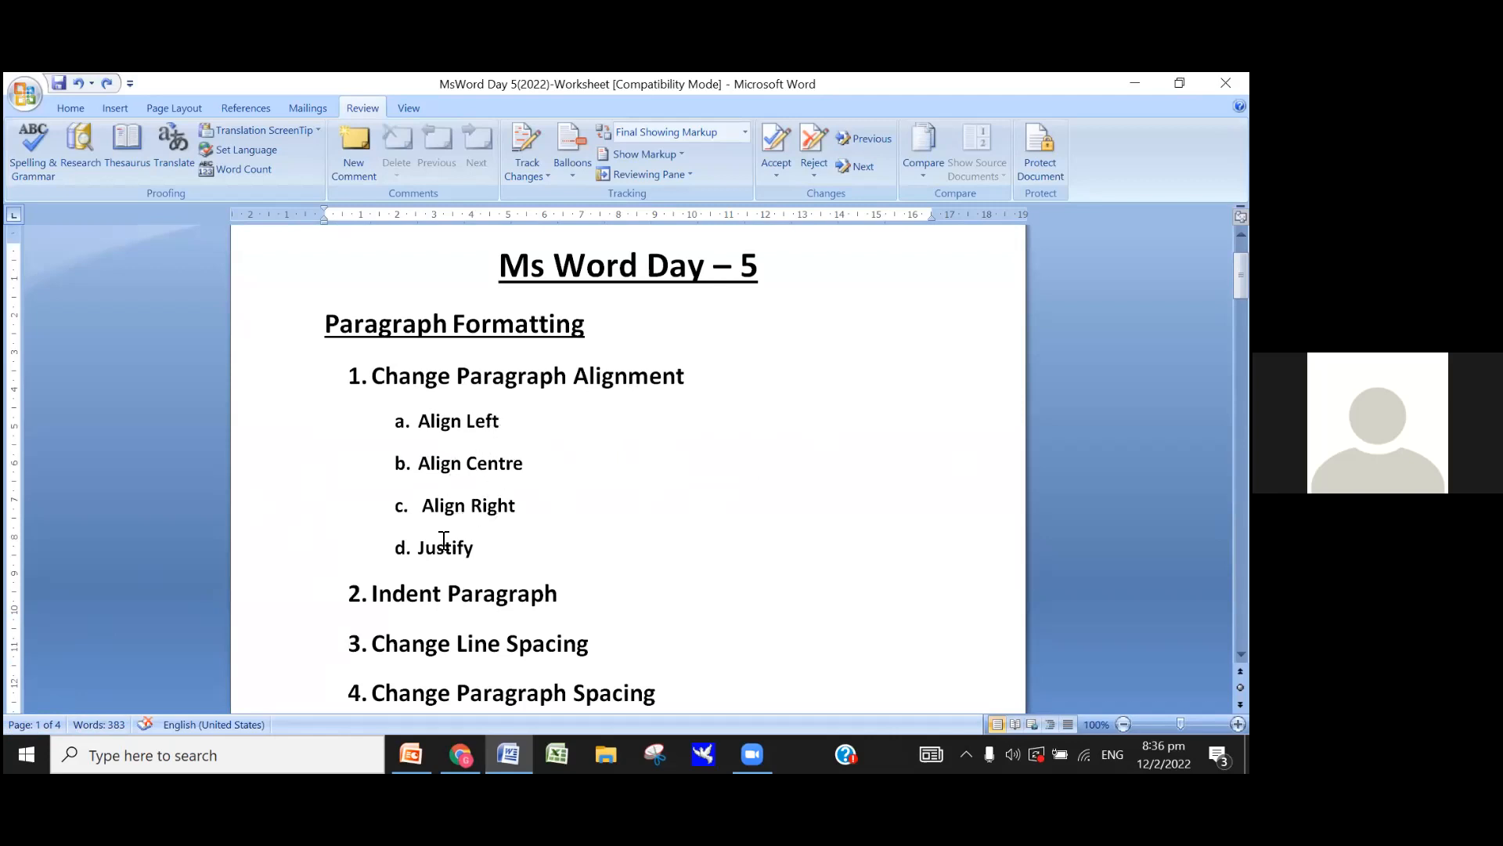
scroll(790, 376, "down", 15)
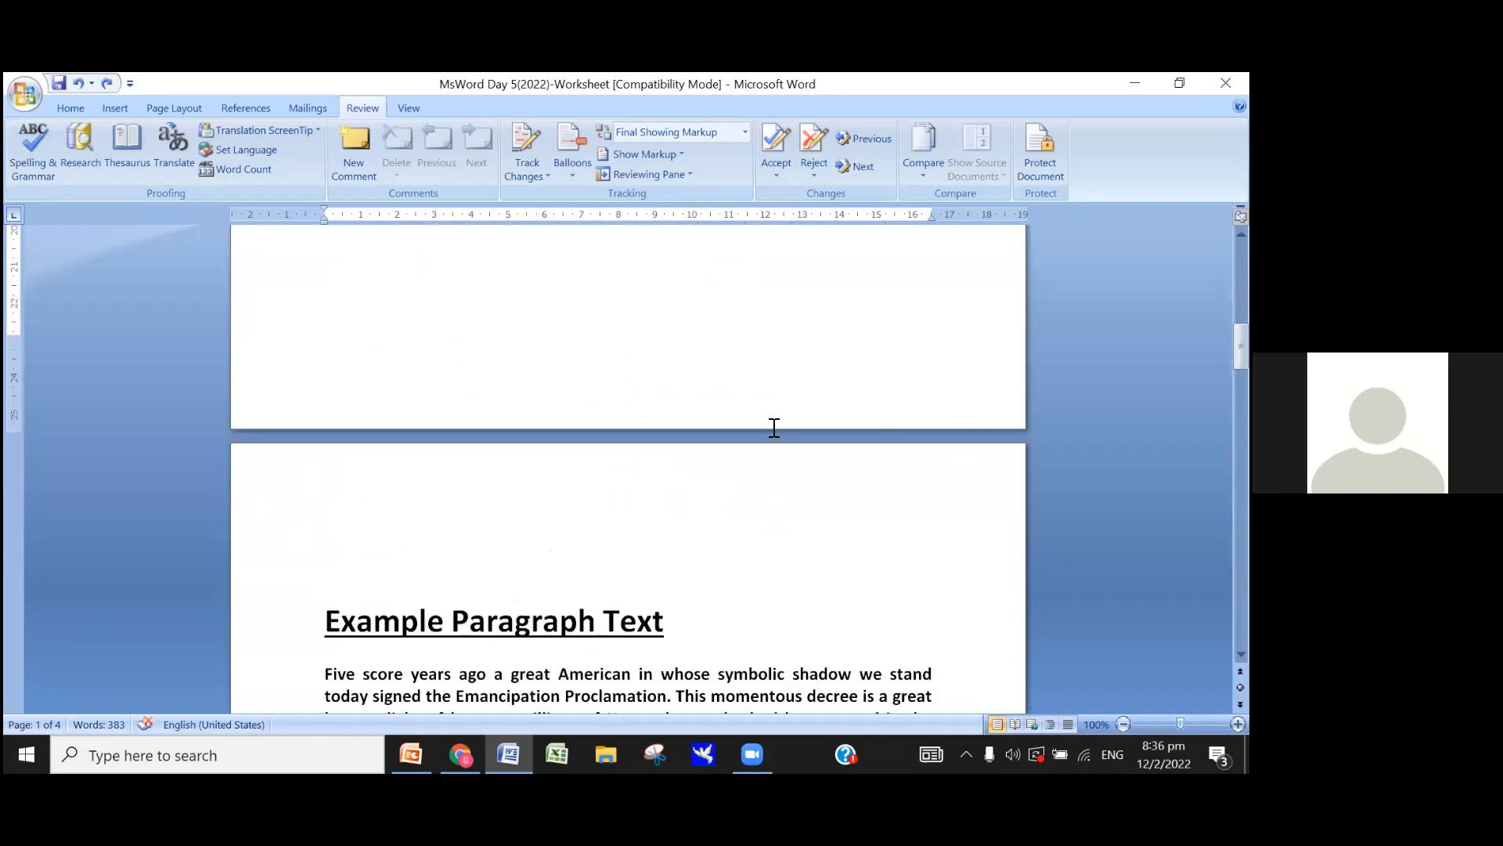
scroll(774, 427, "down", 4)
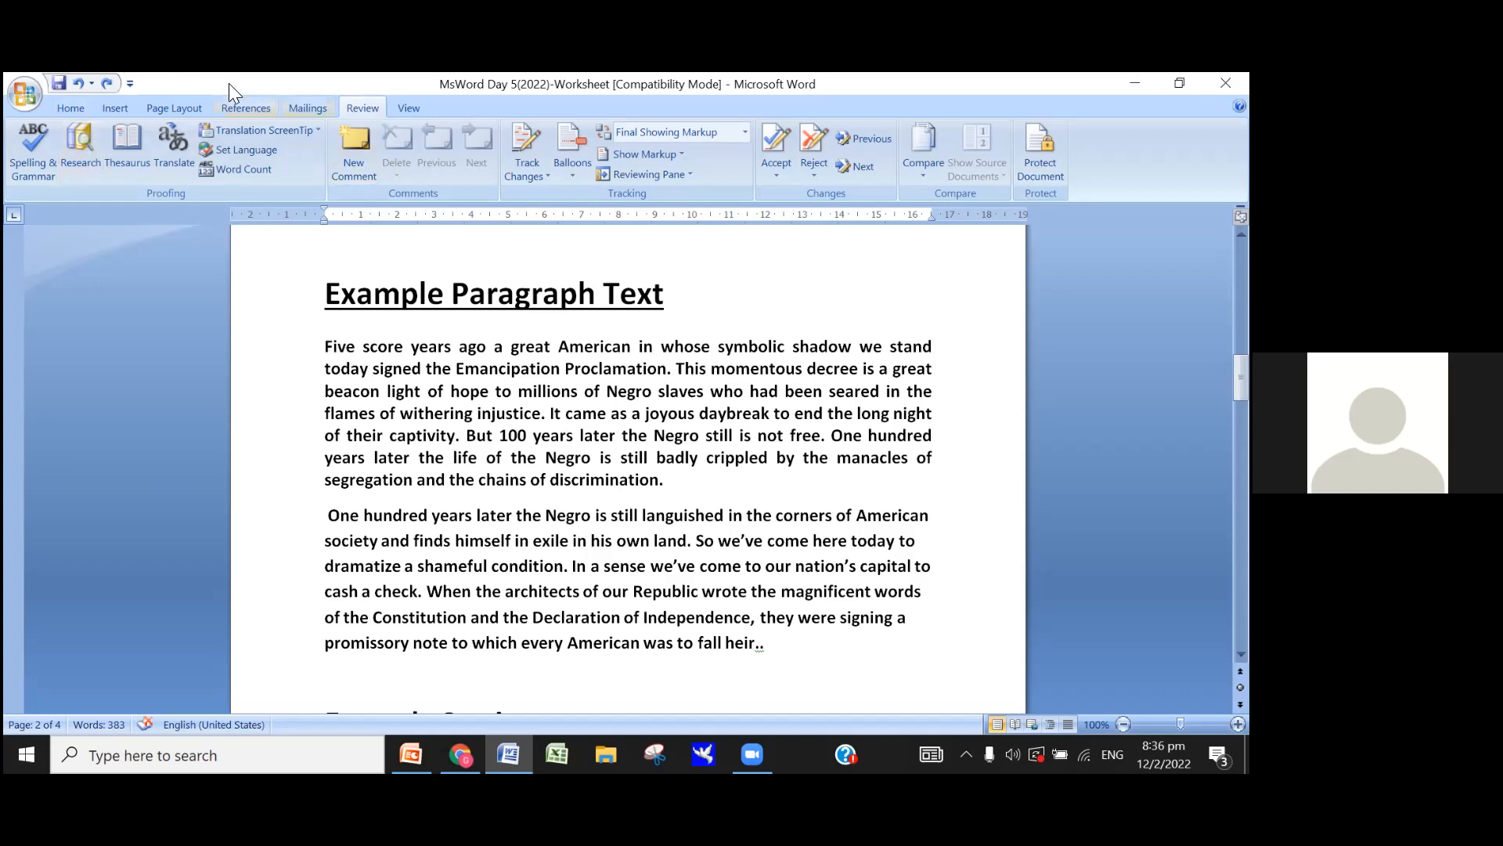
Step: Left-align the first paragraph under Example Paragraph Text, and try centring it before undoing the centring
left_click(71, 107)
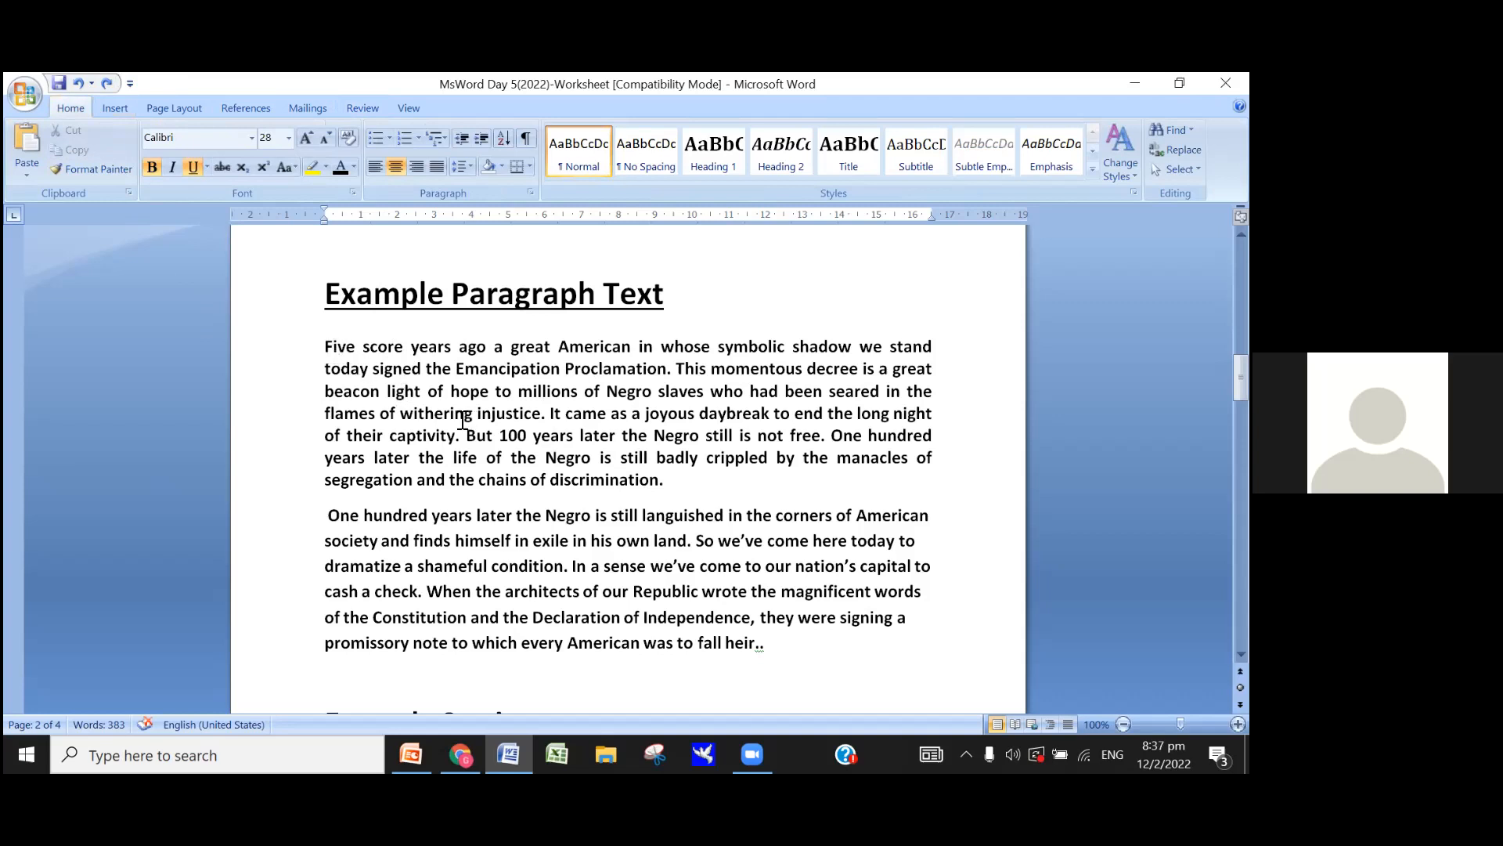
left_click(360, 297)
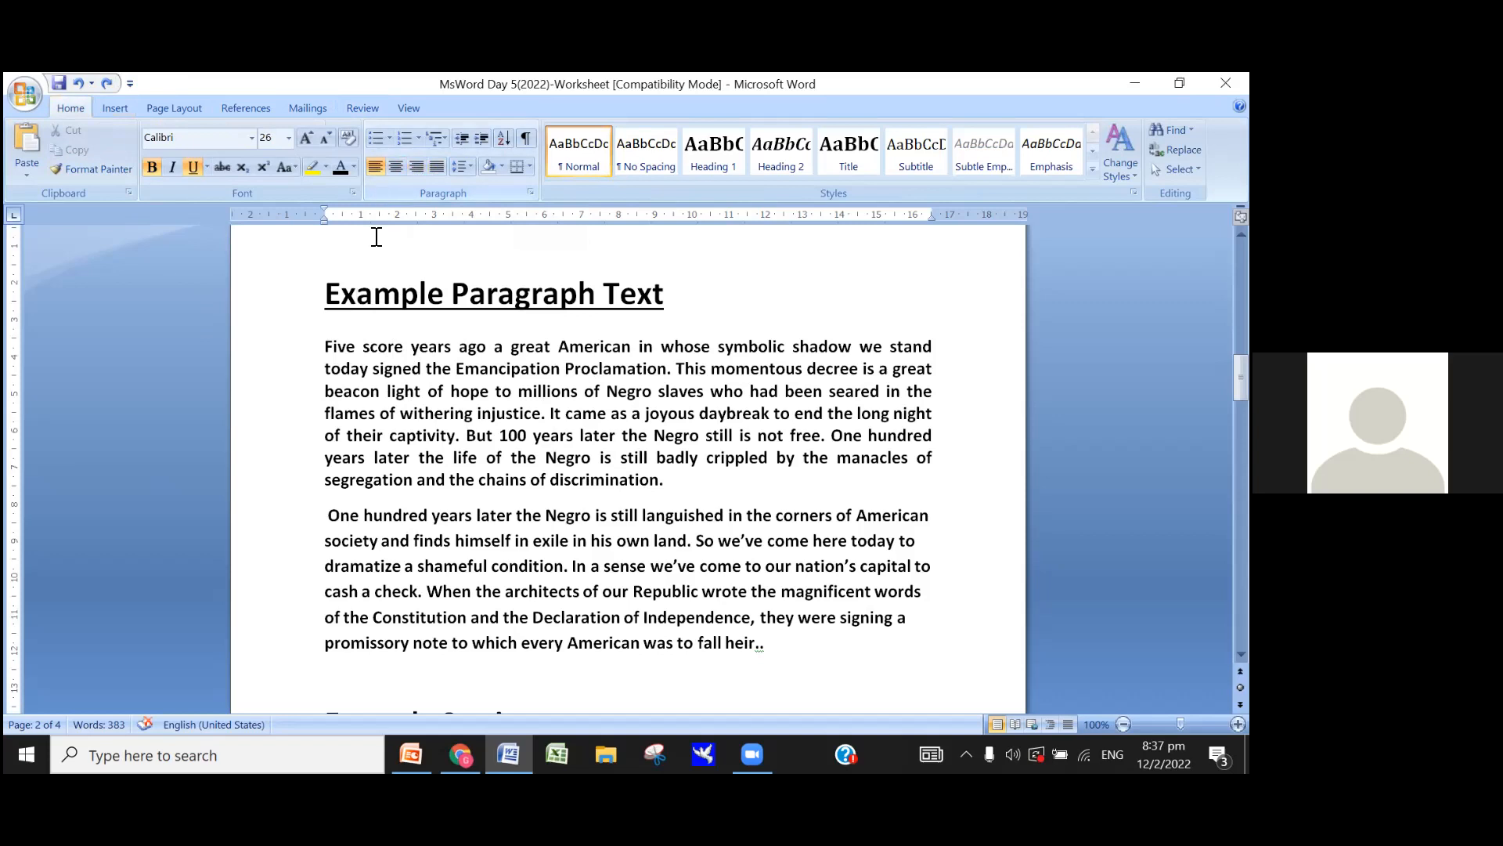
left_click(325, 346)
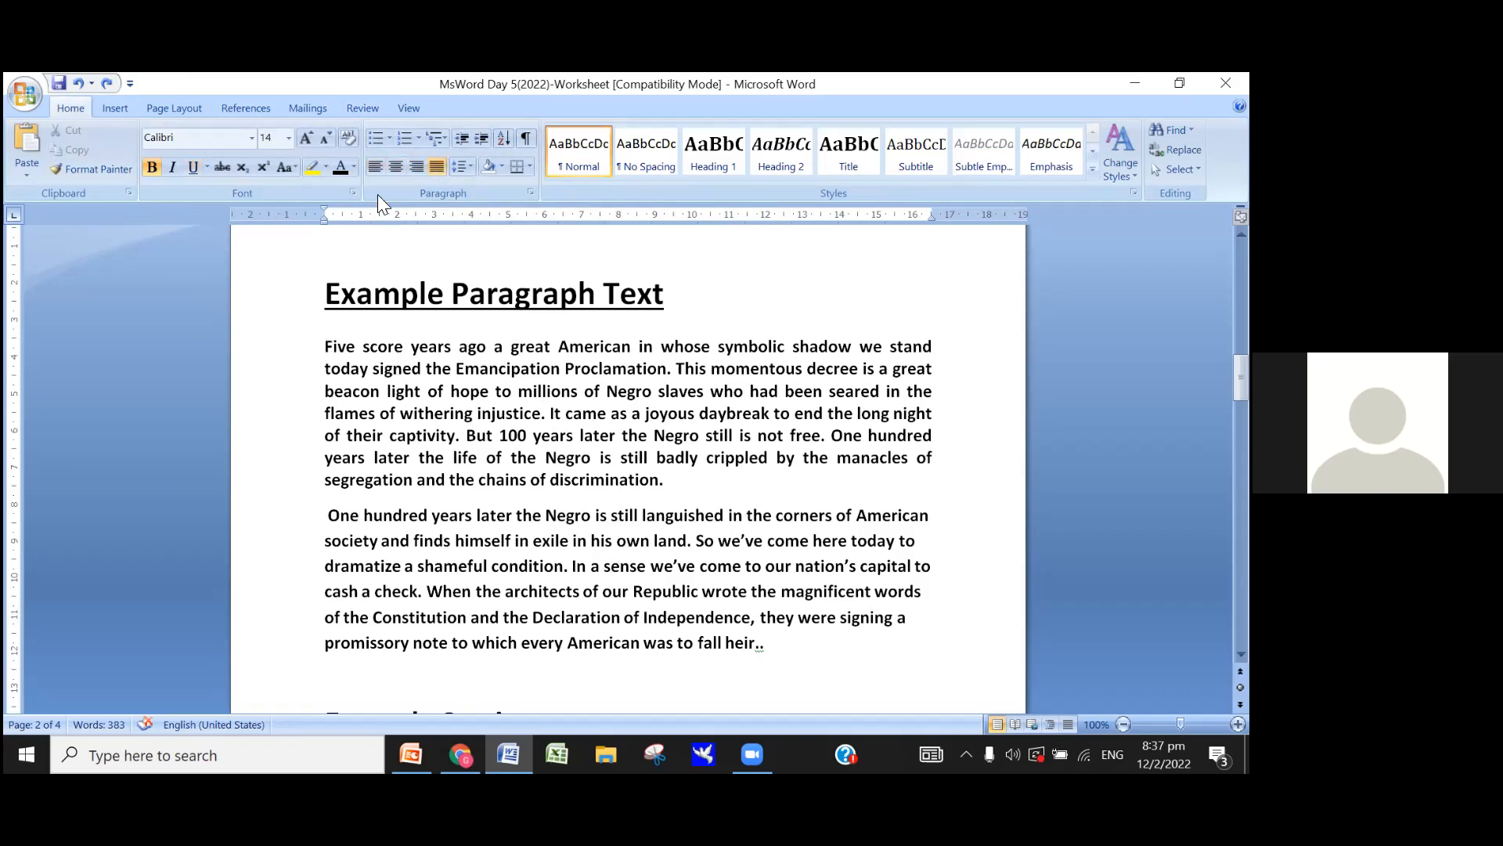
left_click(370, 167)
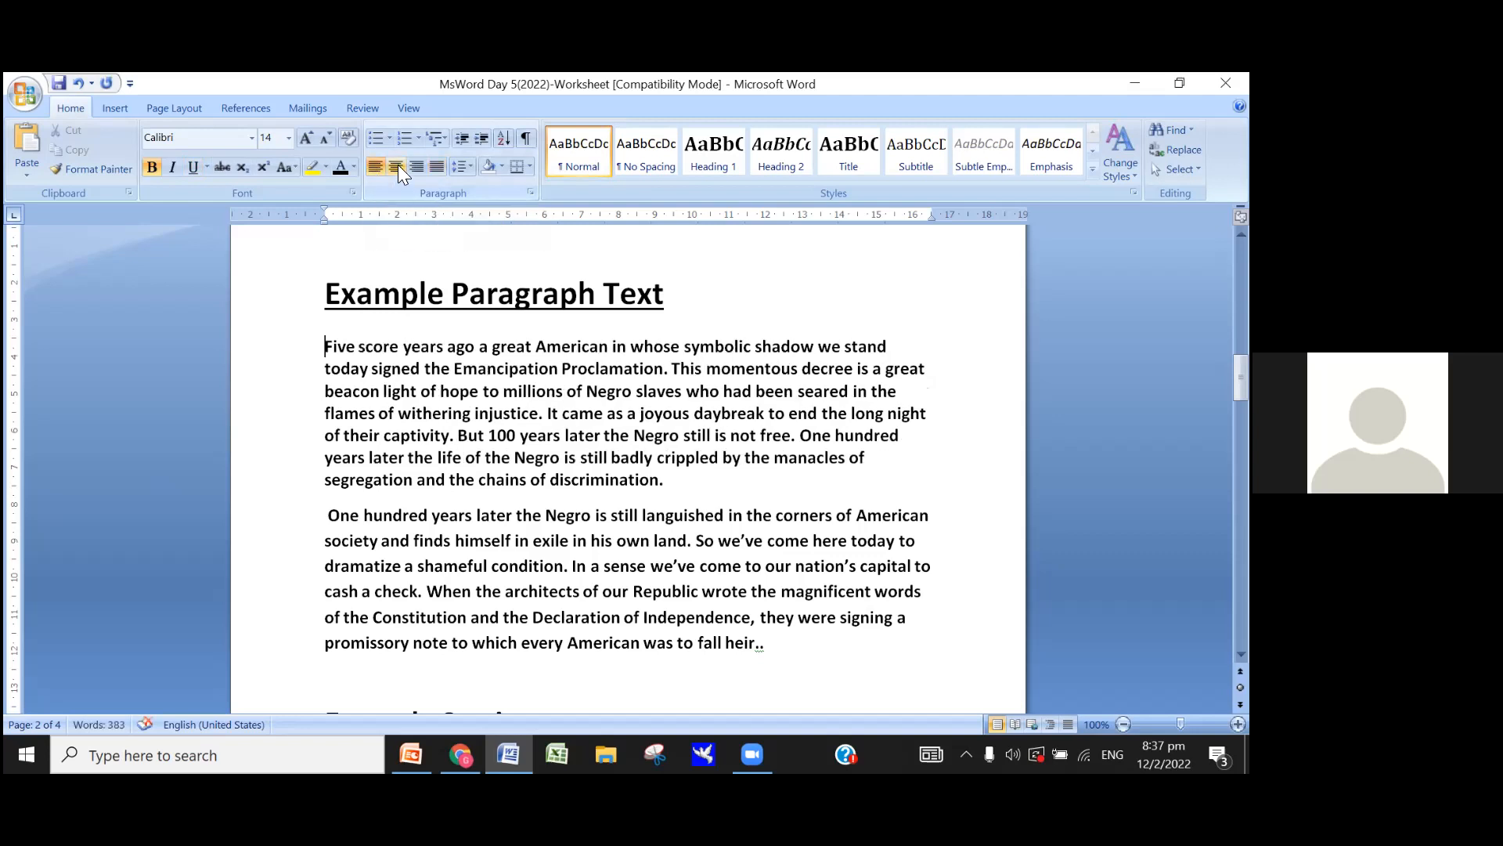
left_click(398, 166)
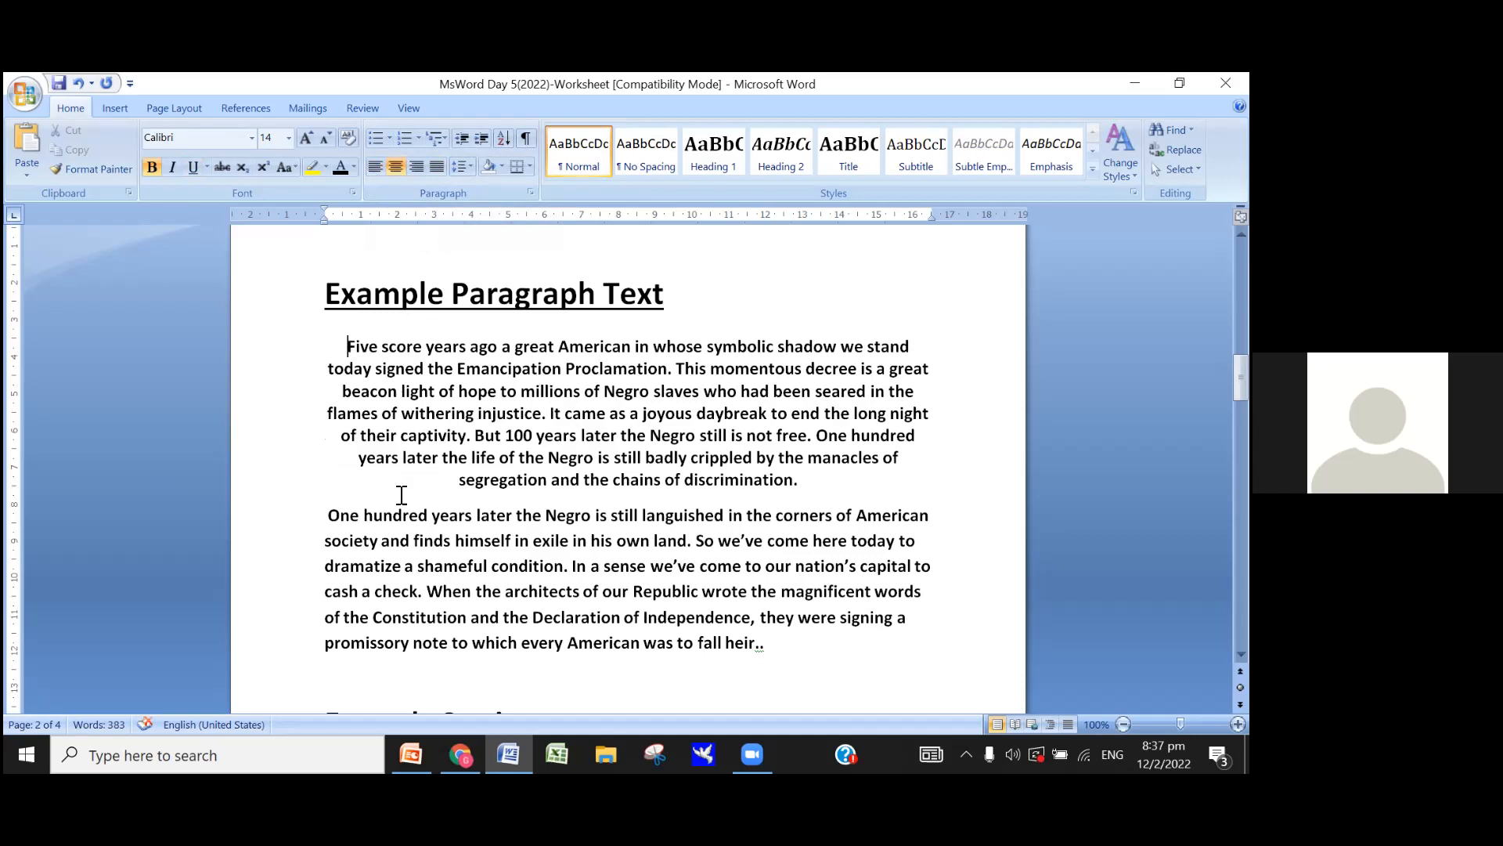
left_click(77, 81)
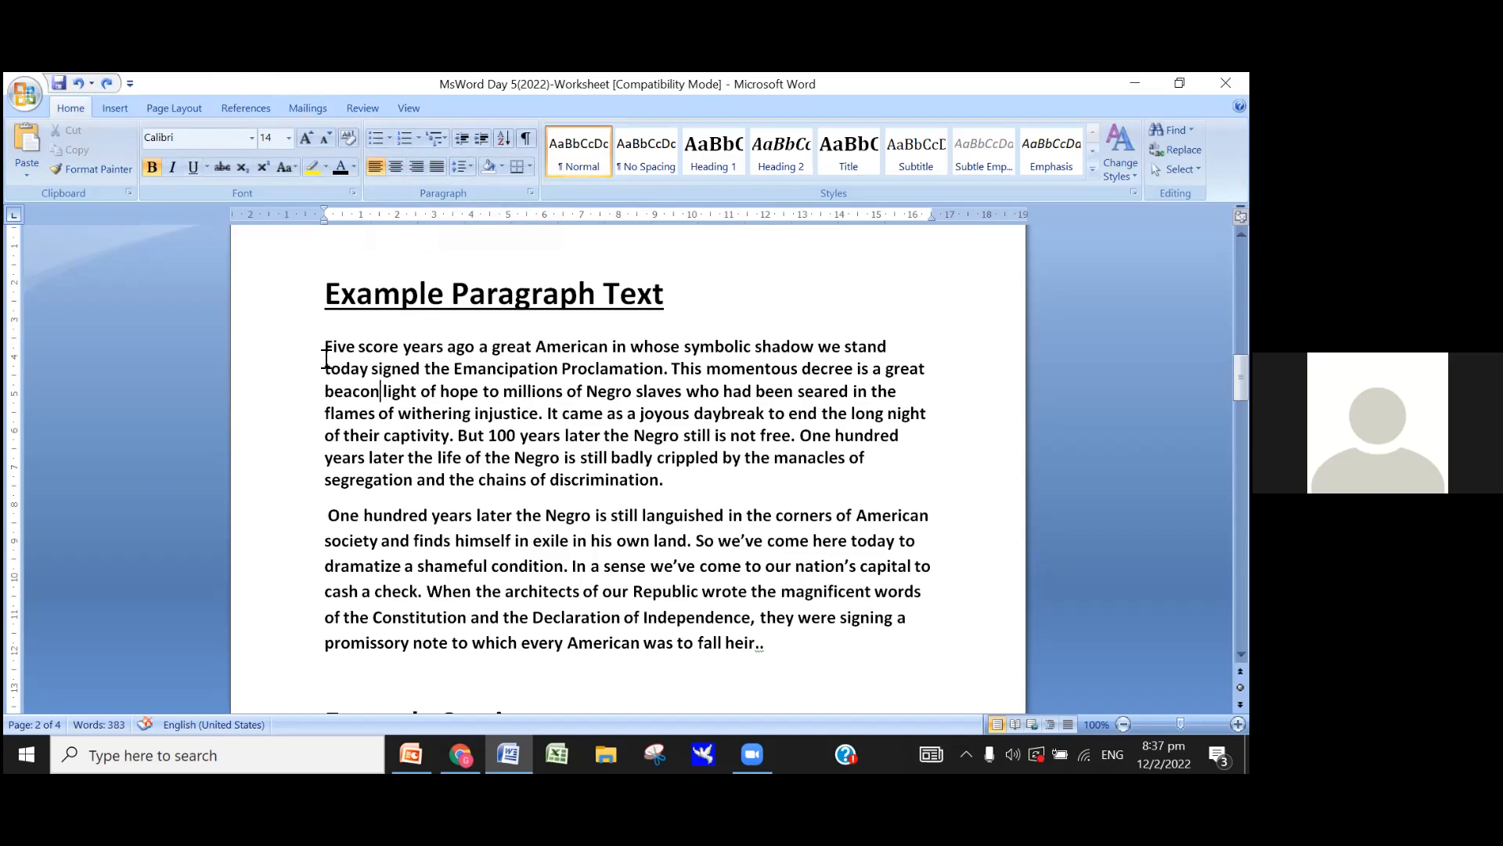
left_click_drag(323, 347, 789, 644)
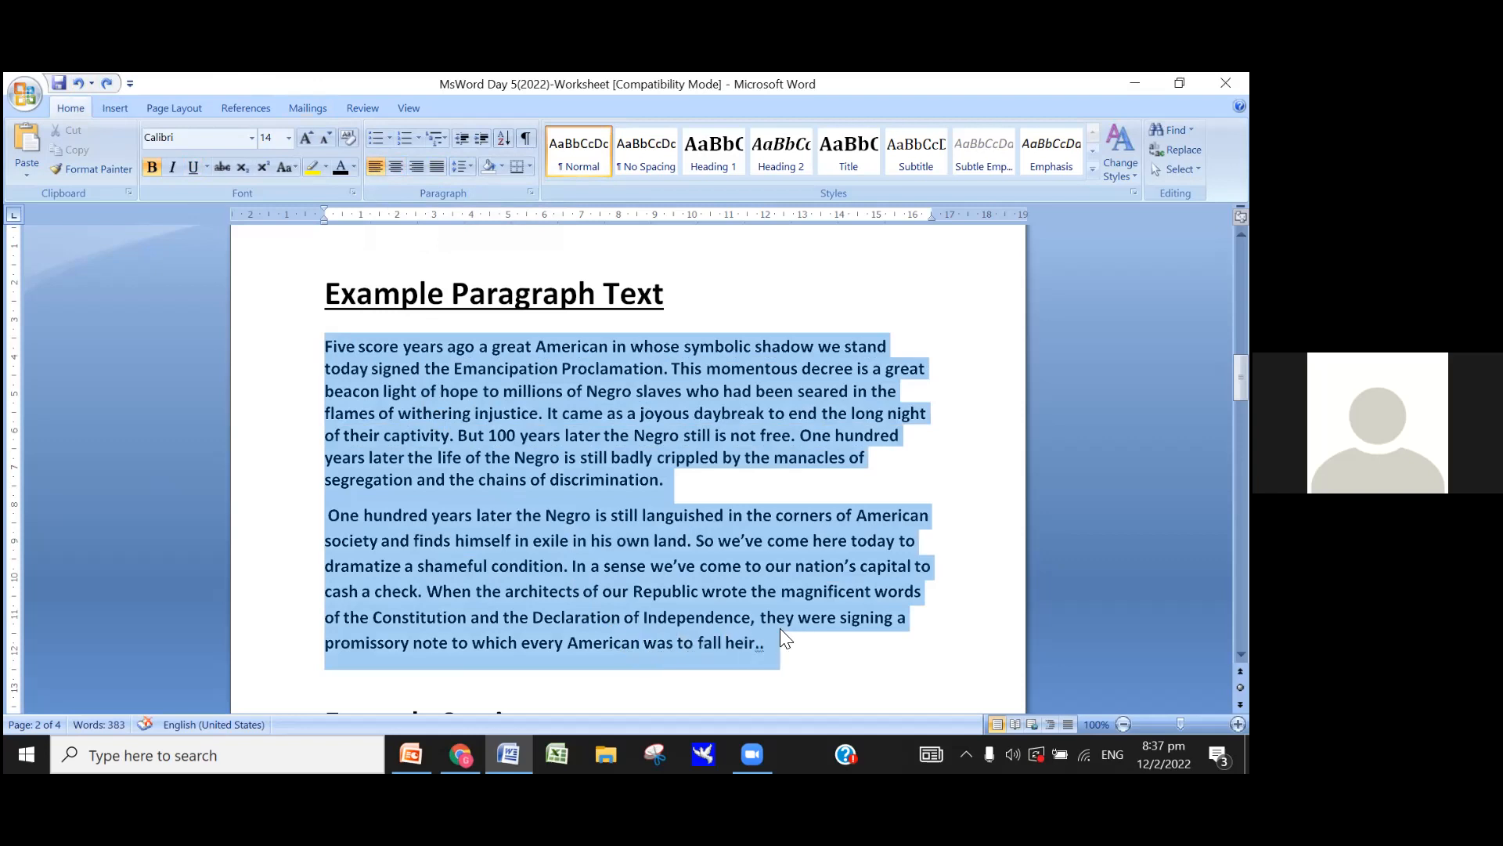
left_click(490, 433)
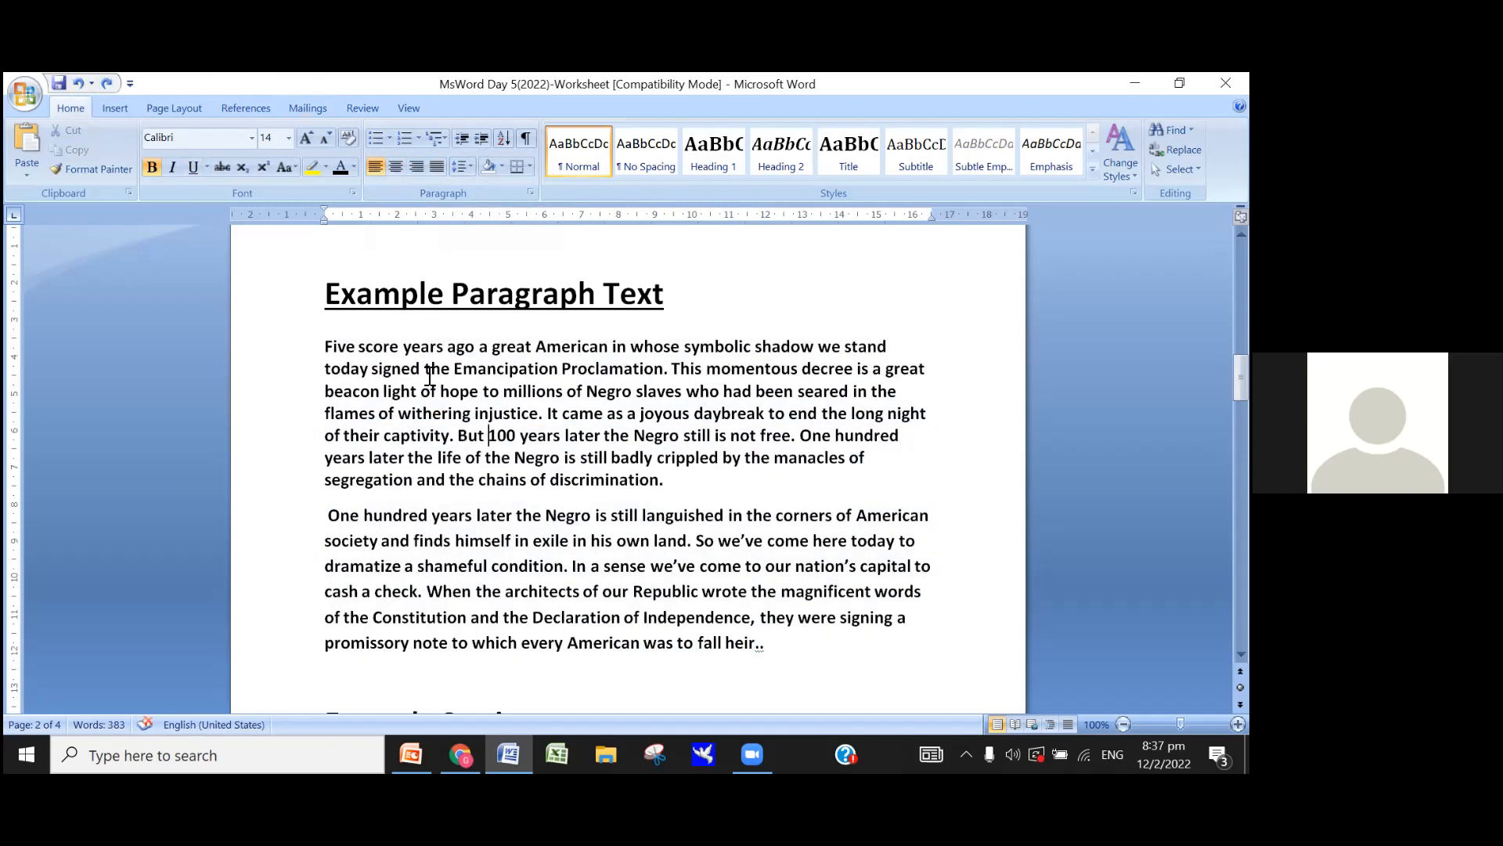
key("ctrl+a")
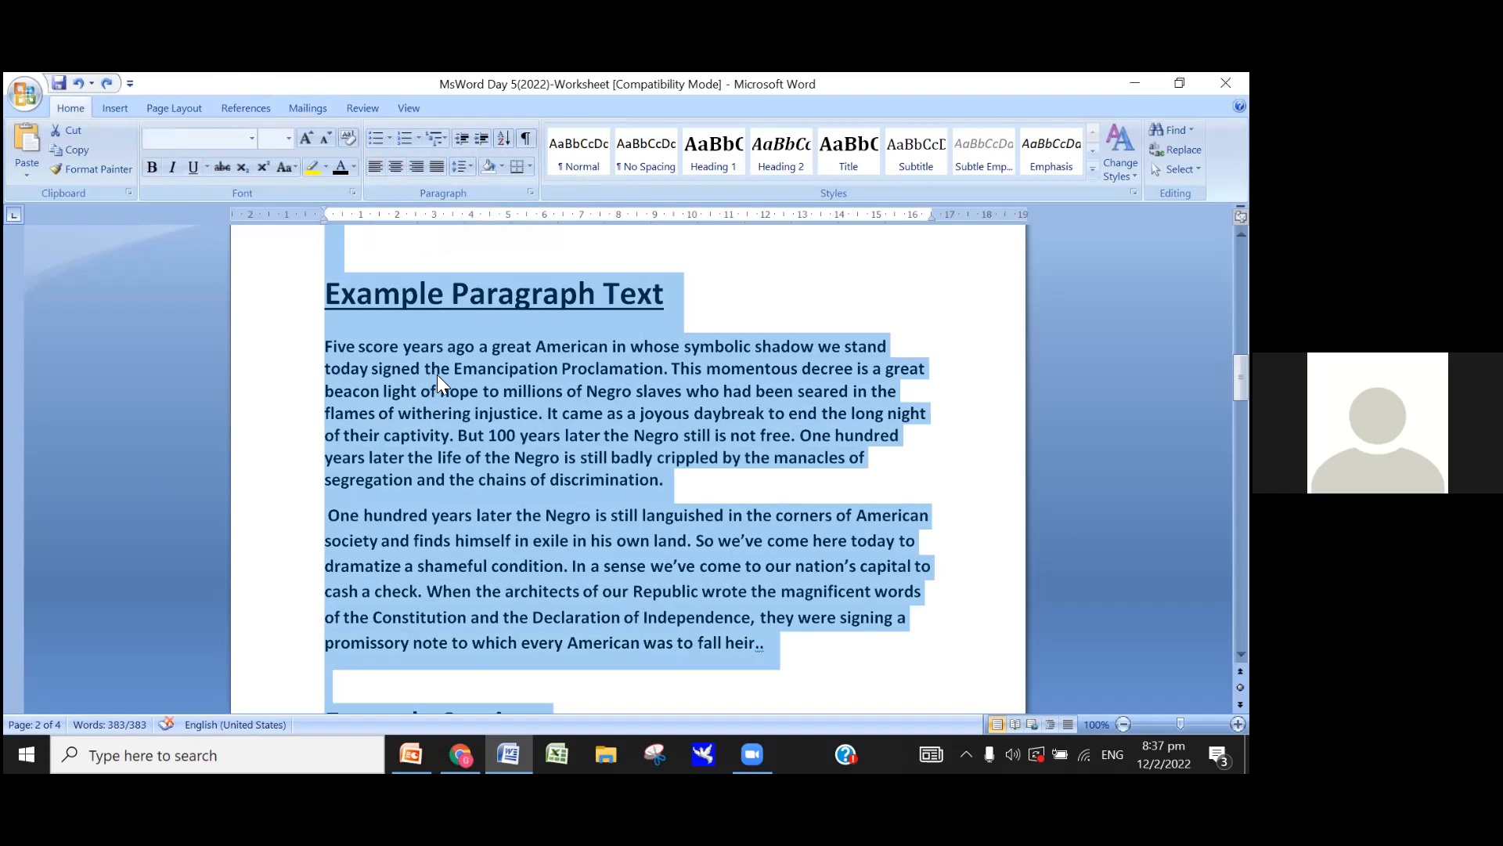
left_click(436, 374)
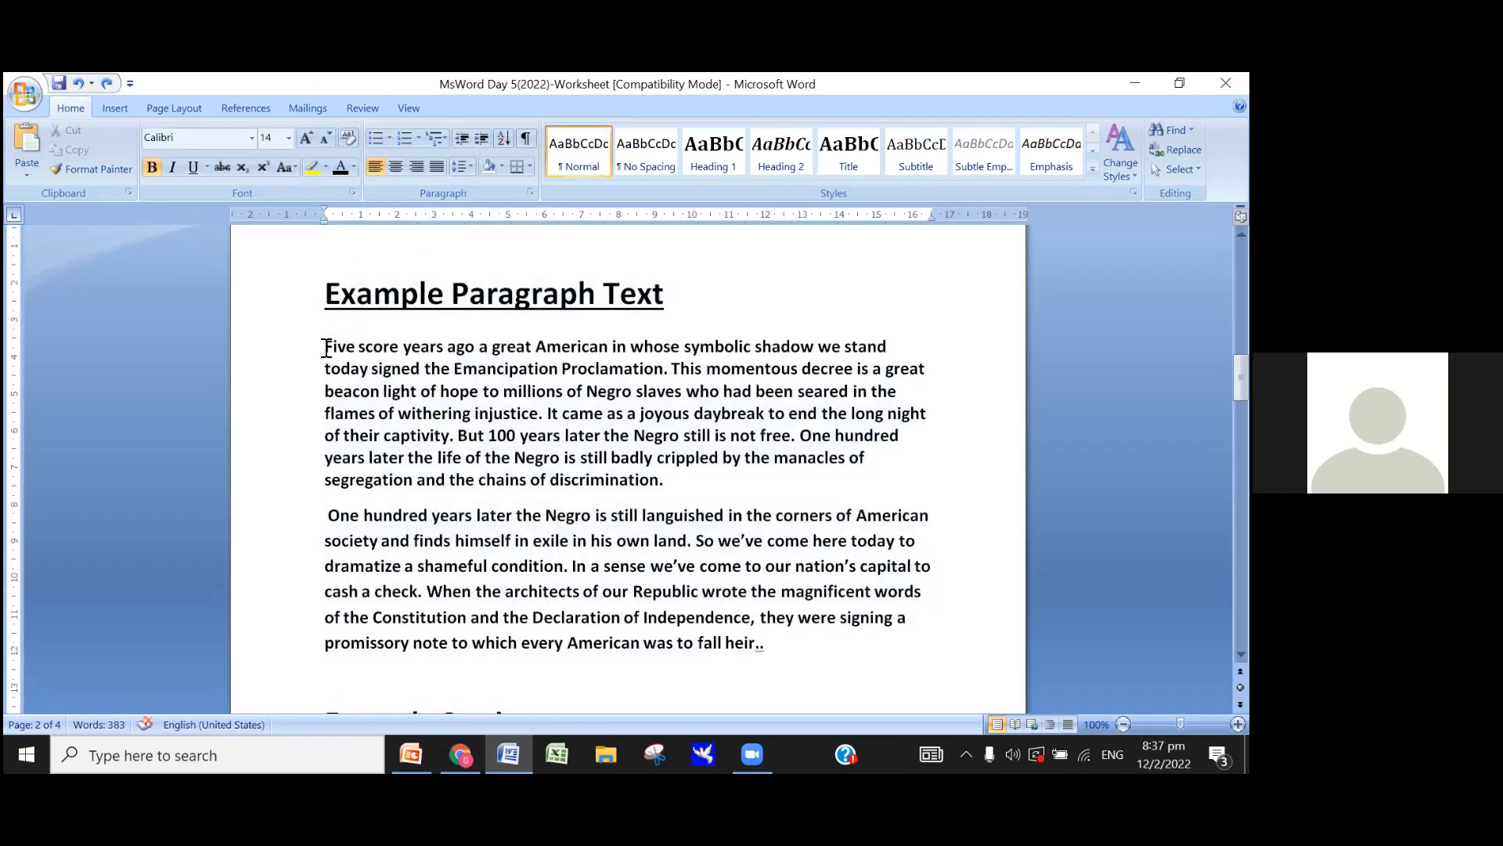
Step: Select both paragraphs under Example Paragraph Text and compare centre, left and right alignment, finishing with Justify
left_click_drag(327, 347, 785, 651)
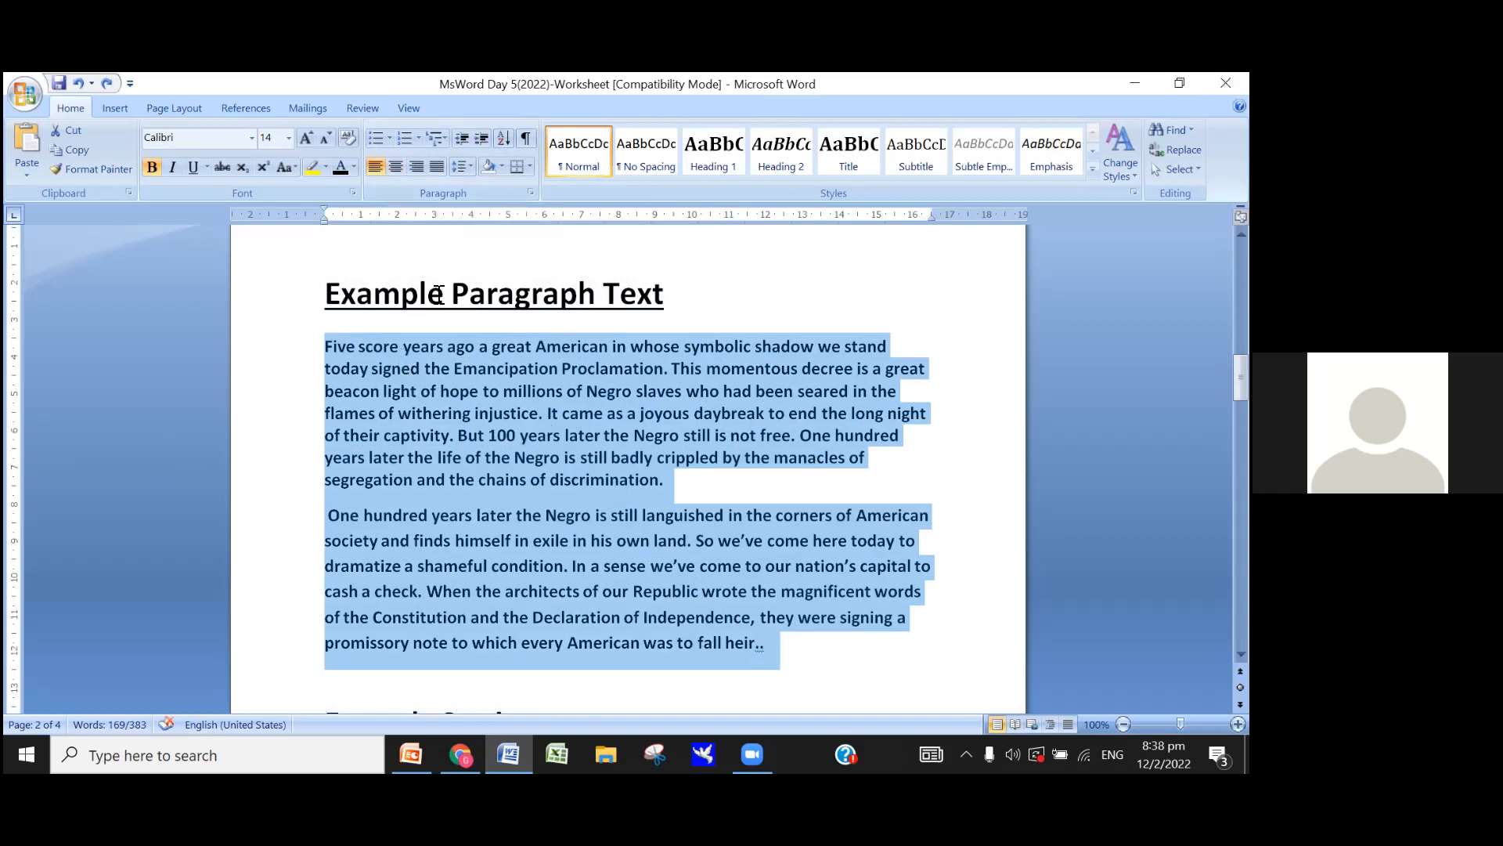
left_click(391, 166)
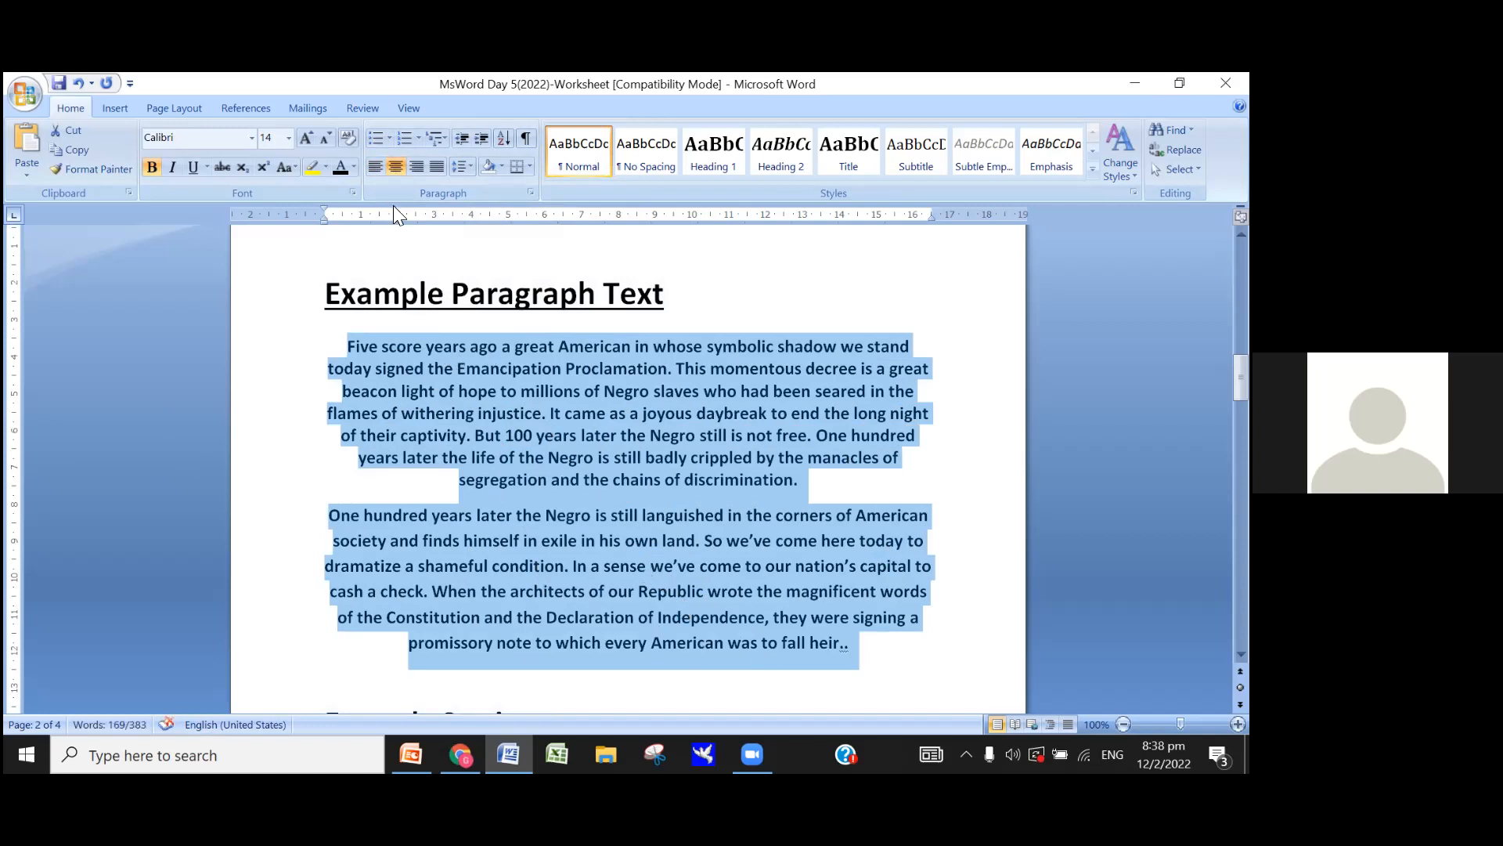
left_click(378, 166)
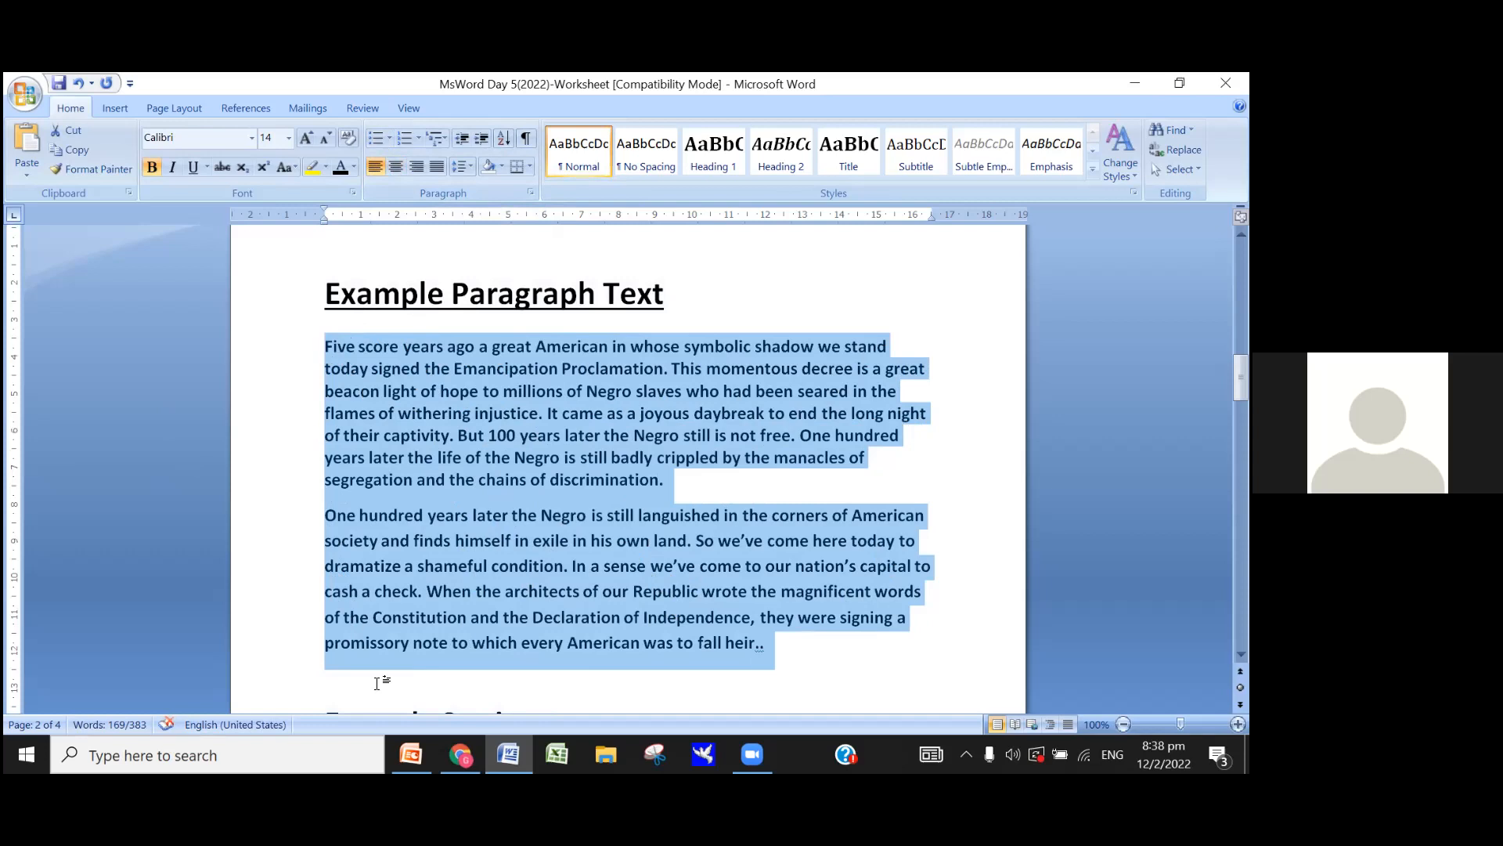
left_click(400, 166)
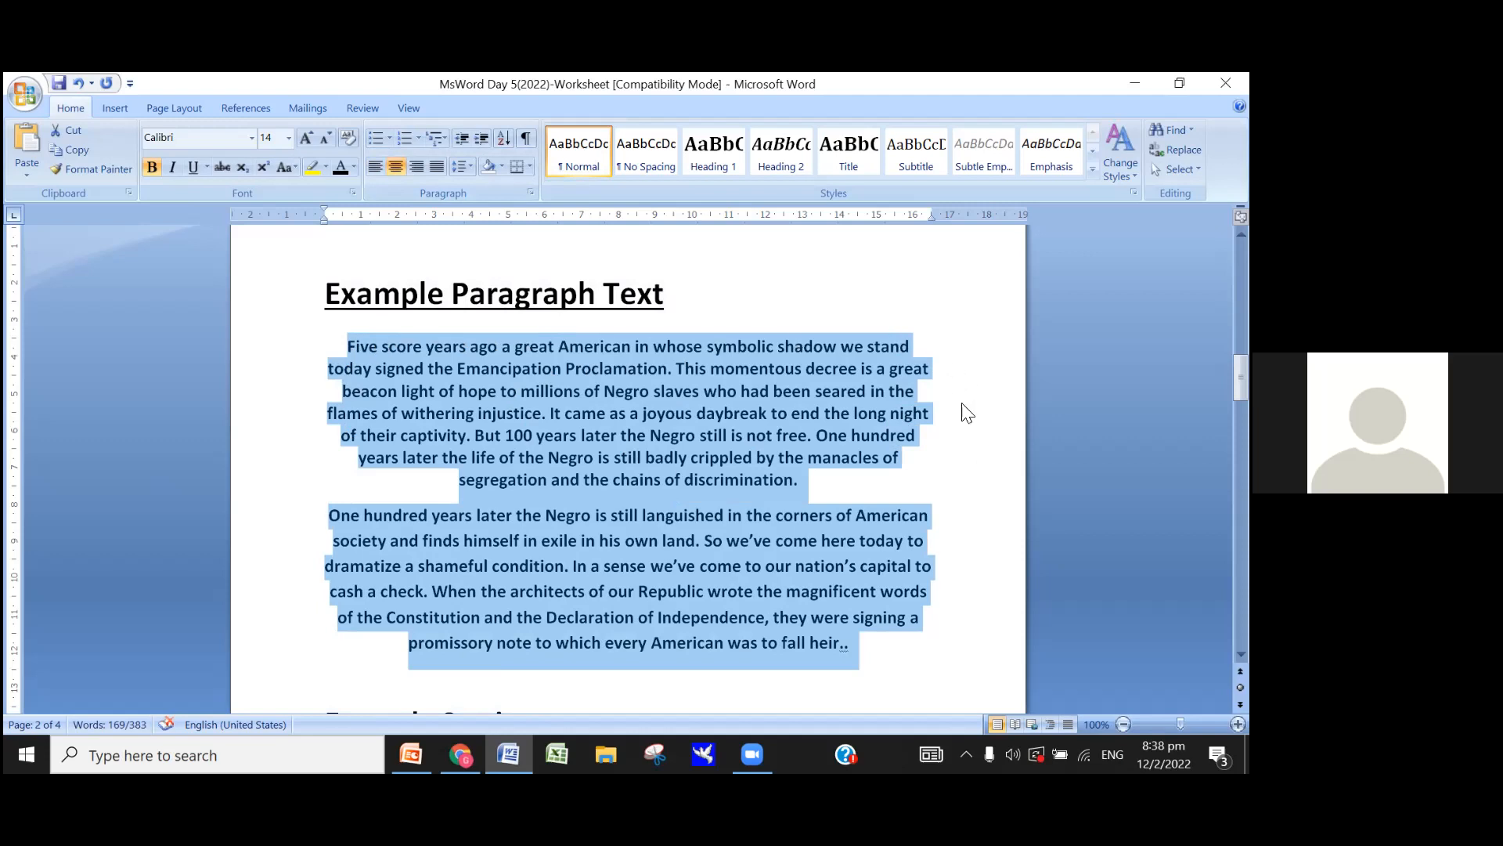
left_click(375, 167)
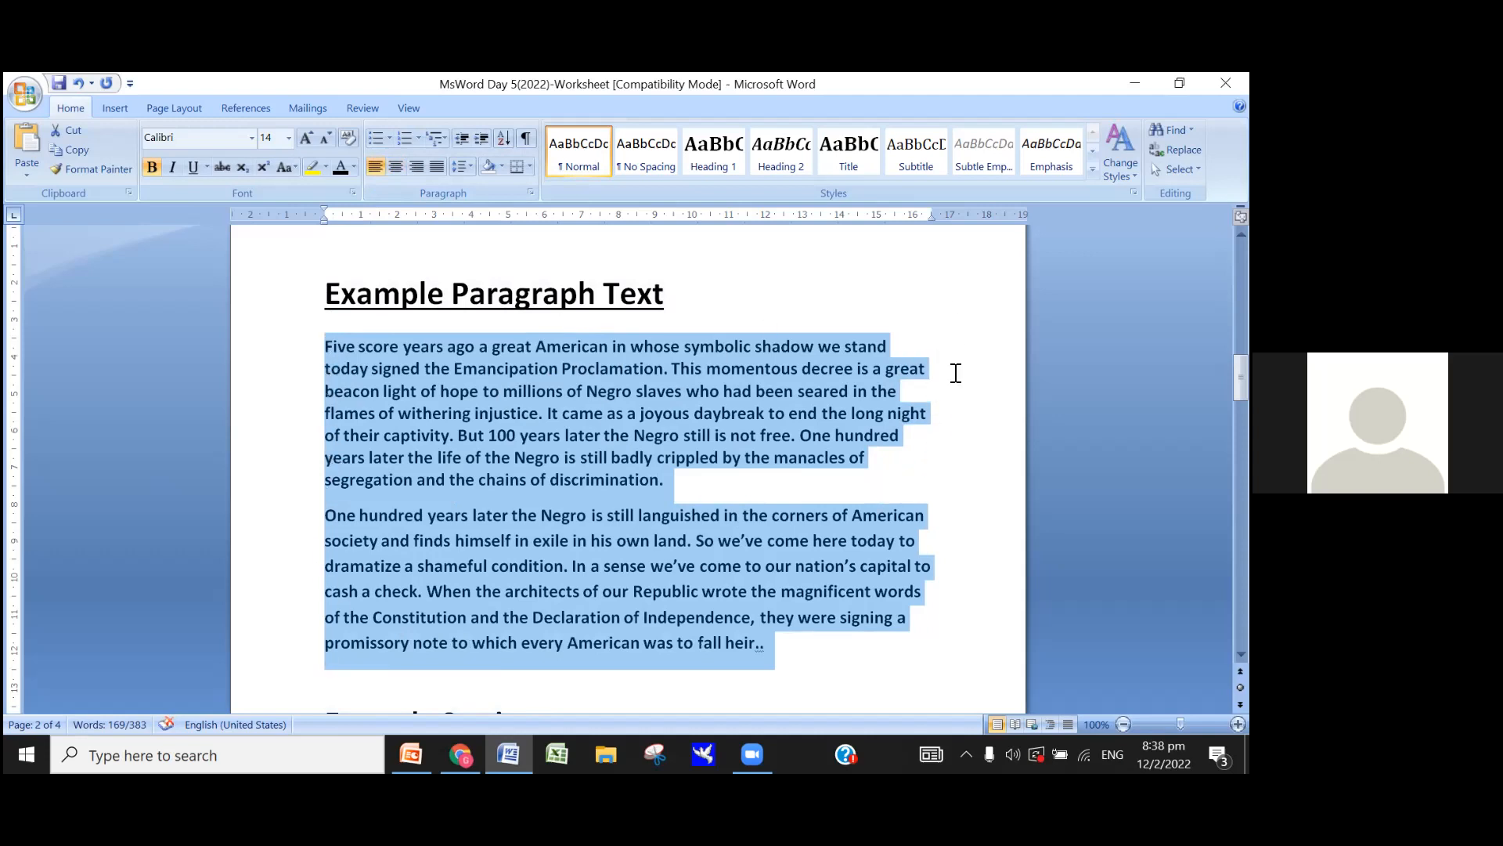
left_click(415, 166)
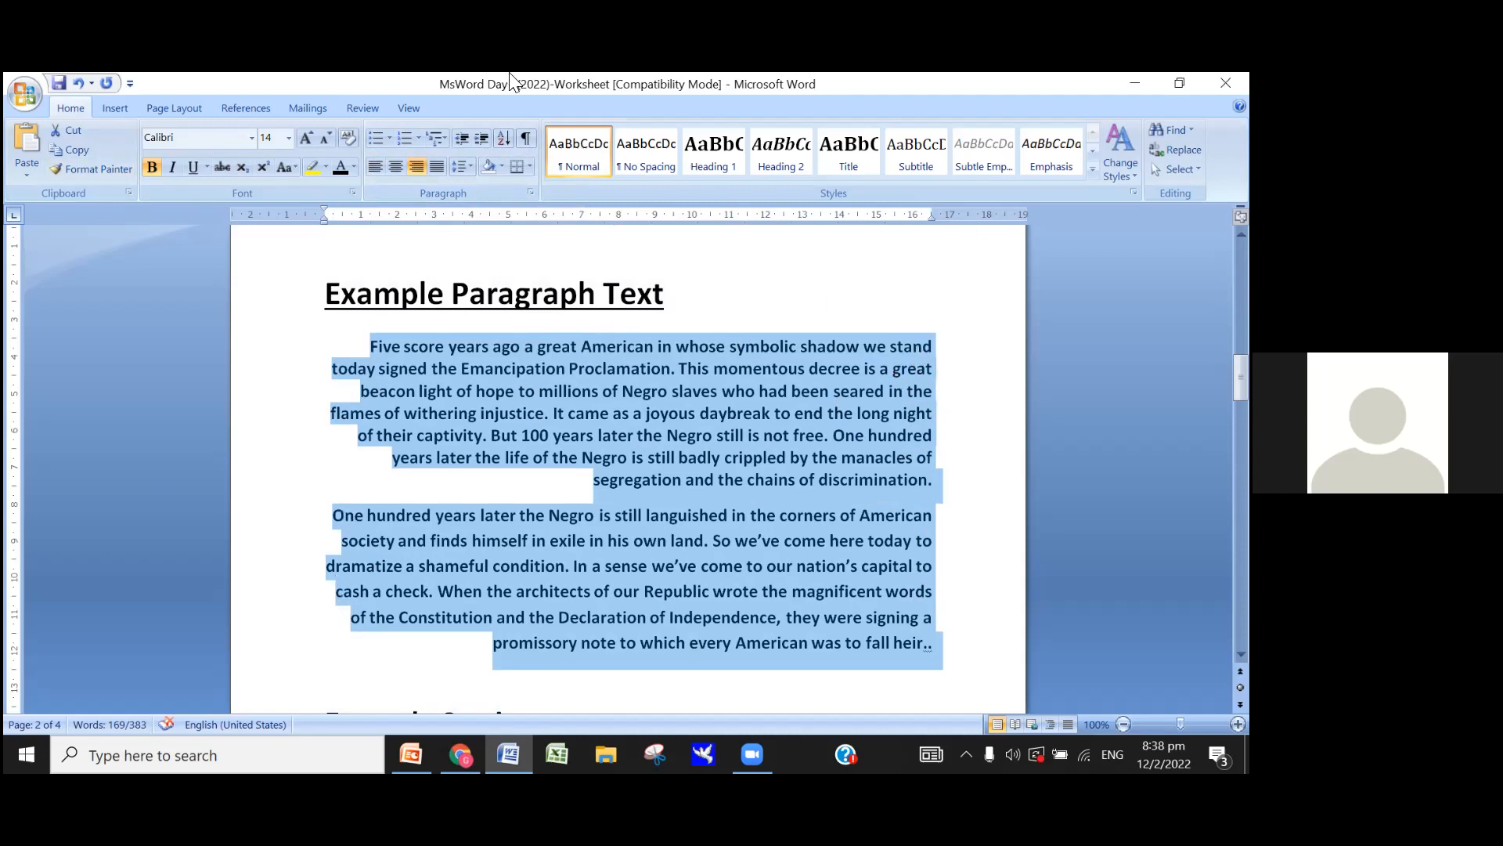
left_click(437, 163)
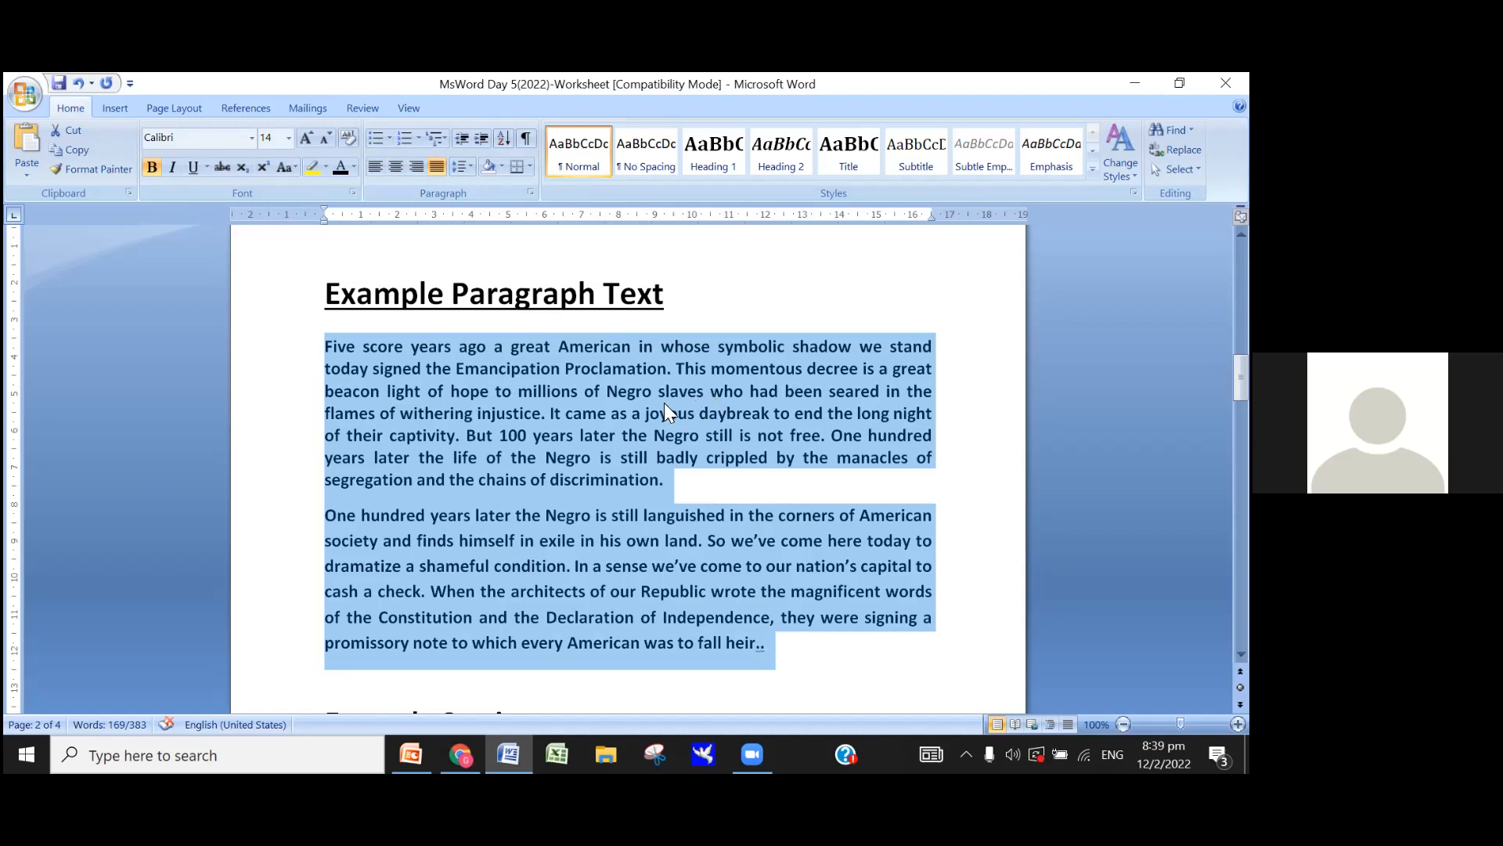
Step: Revisit the topic list on page 1 and place the text cursor before "Five score" in the first example paragraph
scroll(611, 407, "up", 12)
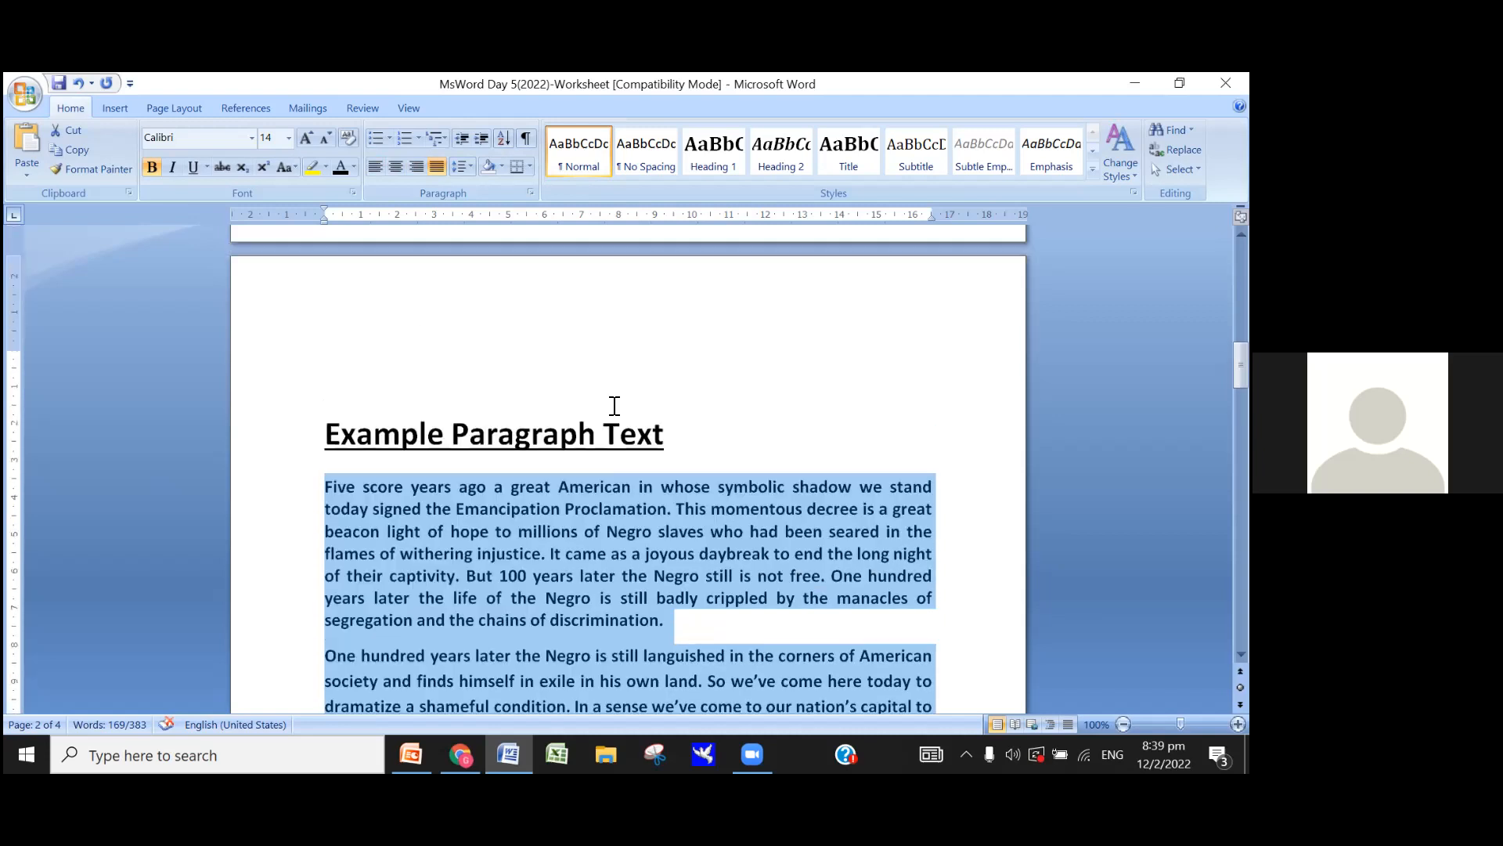
scroll(624, 364, "up", 2)
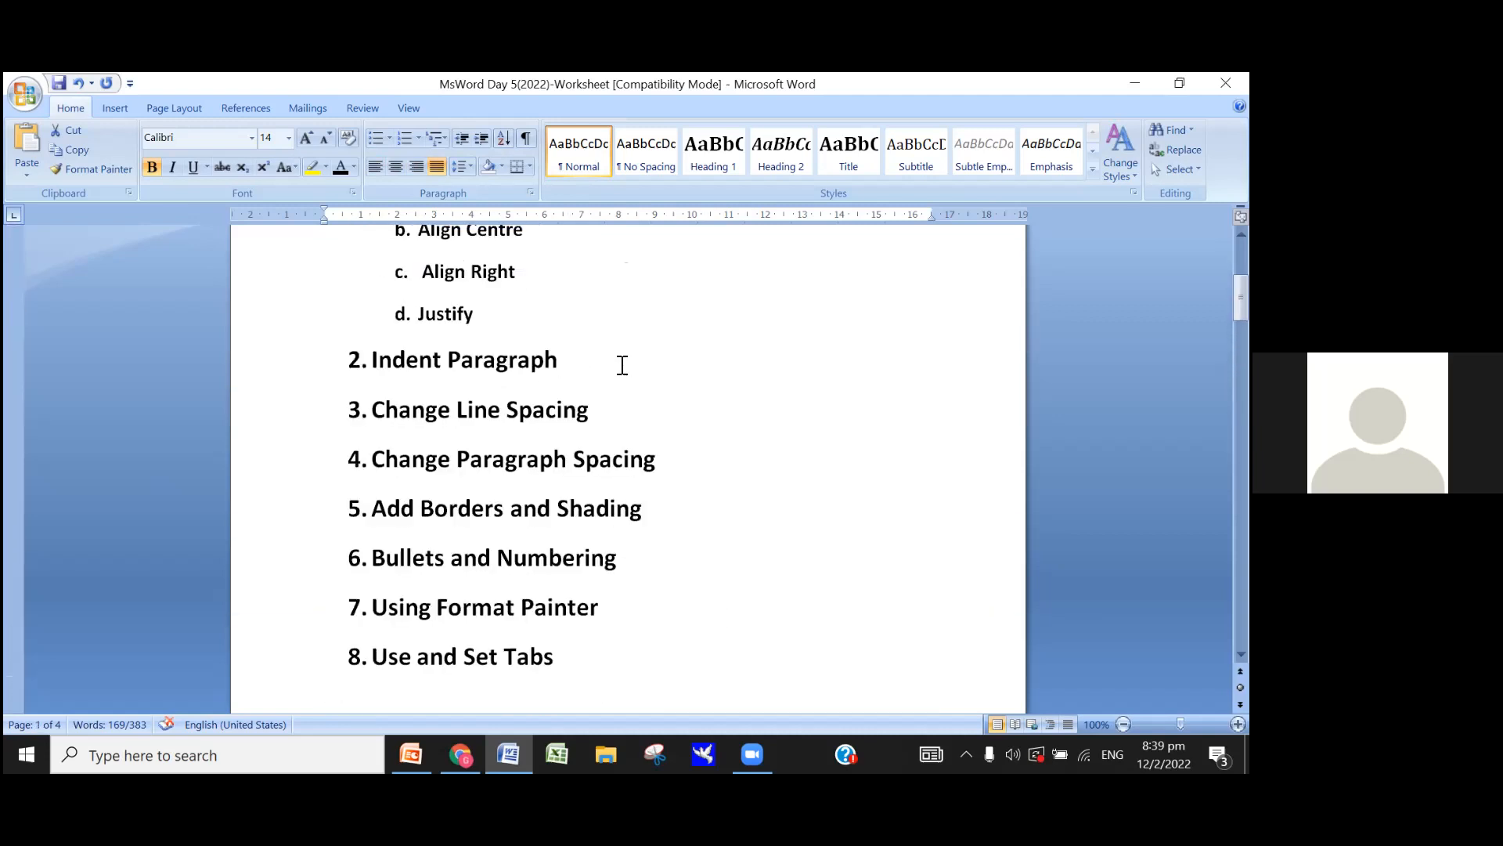
scroll(728, 385, "down", 14)
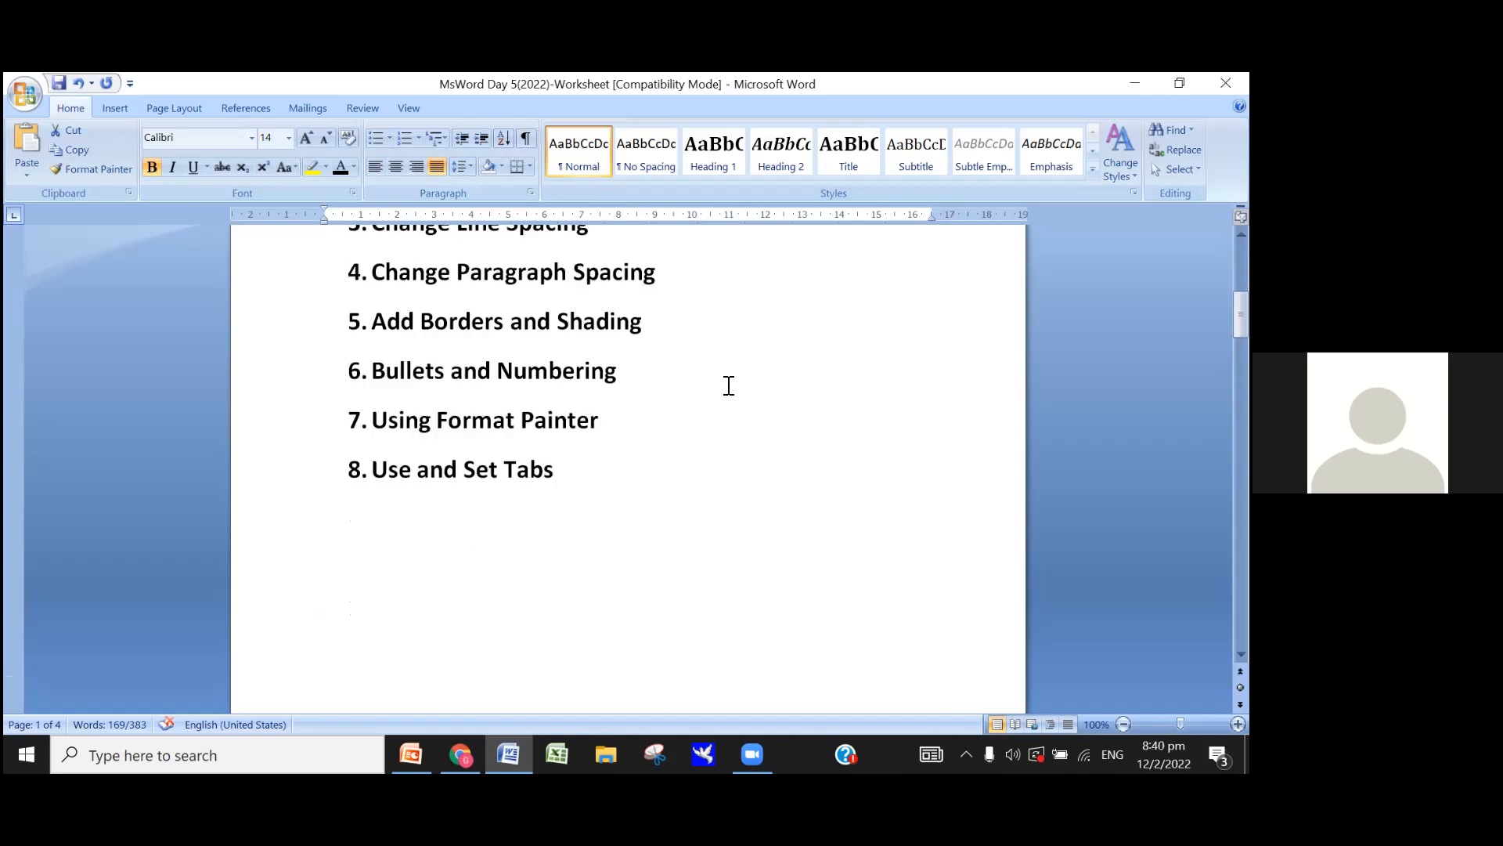
scroll(728, 385, "down", 5)
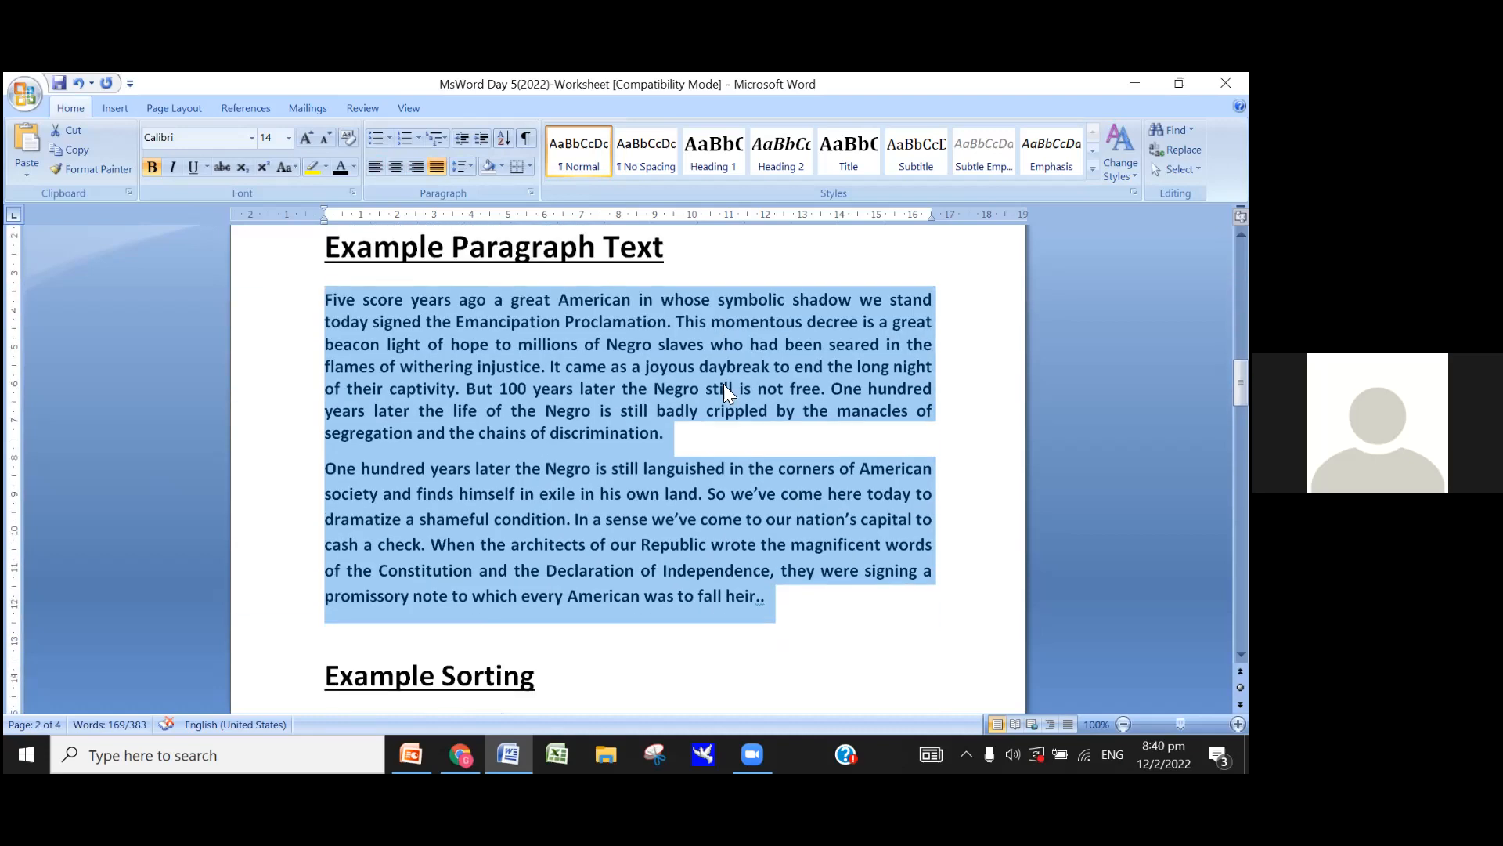
left_click(333, 316)
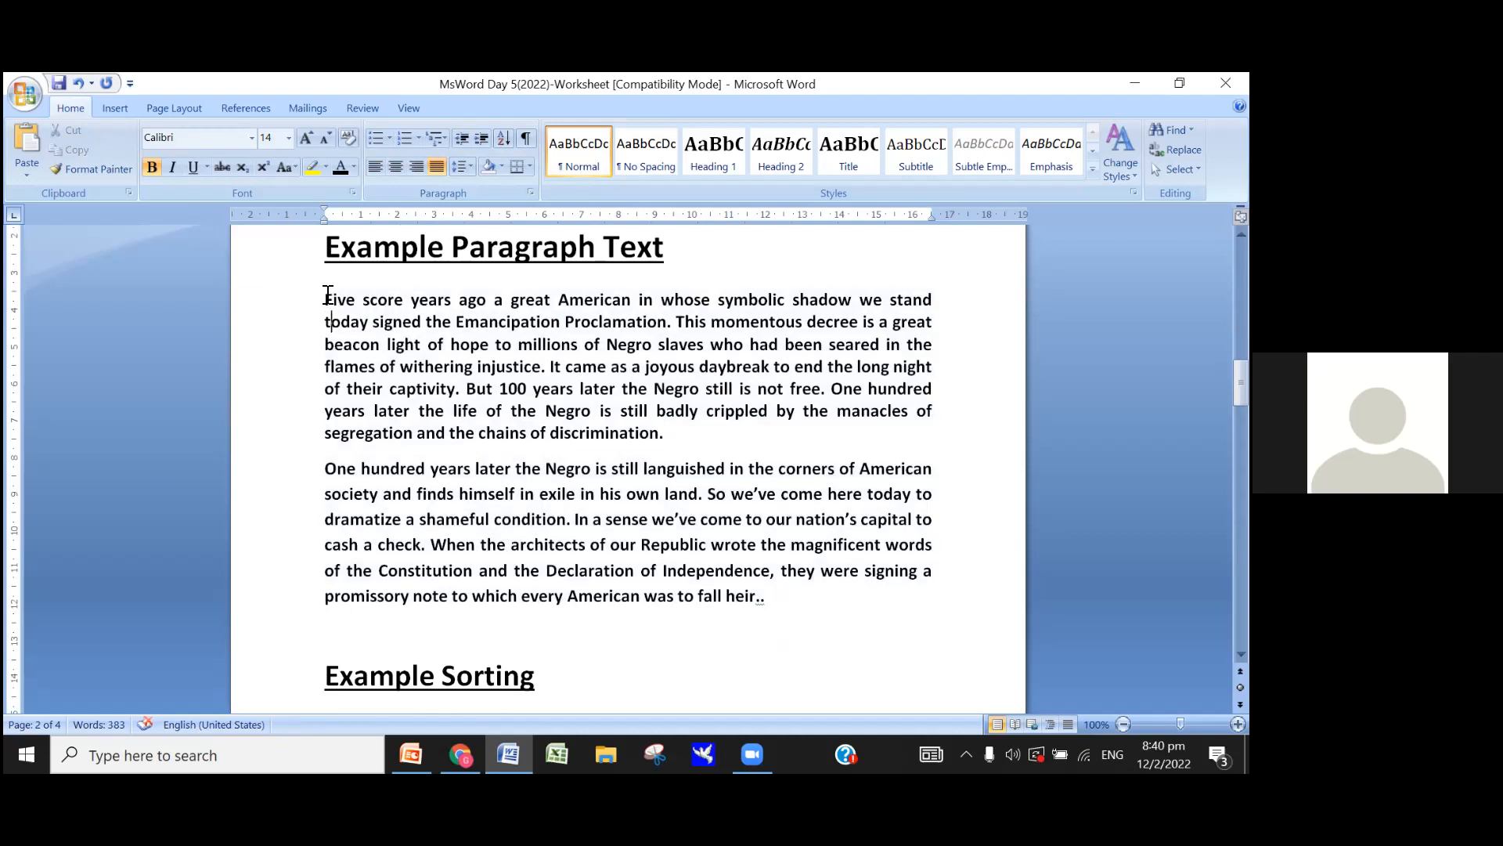
left_click(325, 300)
Step: Minimise Word, open the Virtual Keyboard picture from the desktop in Photos, and enter its drawing mode
left_click(1135, 83)
double_click(196, 636)
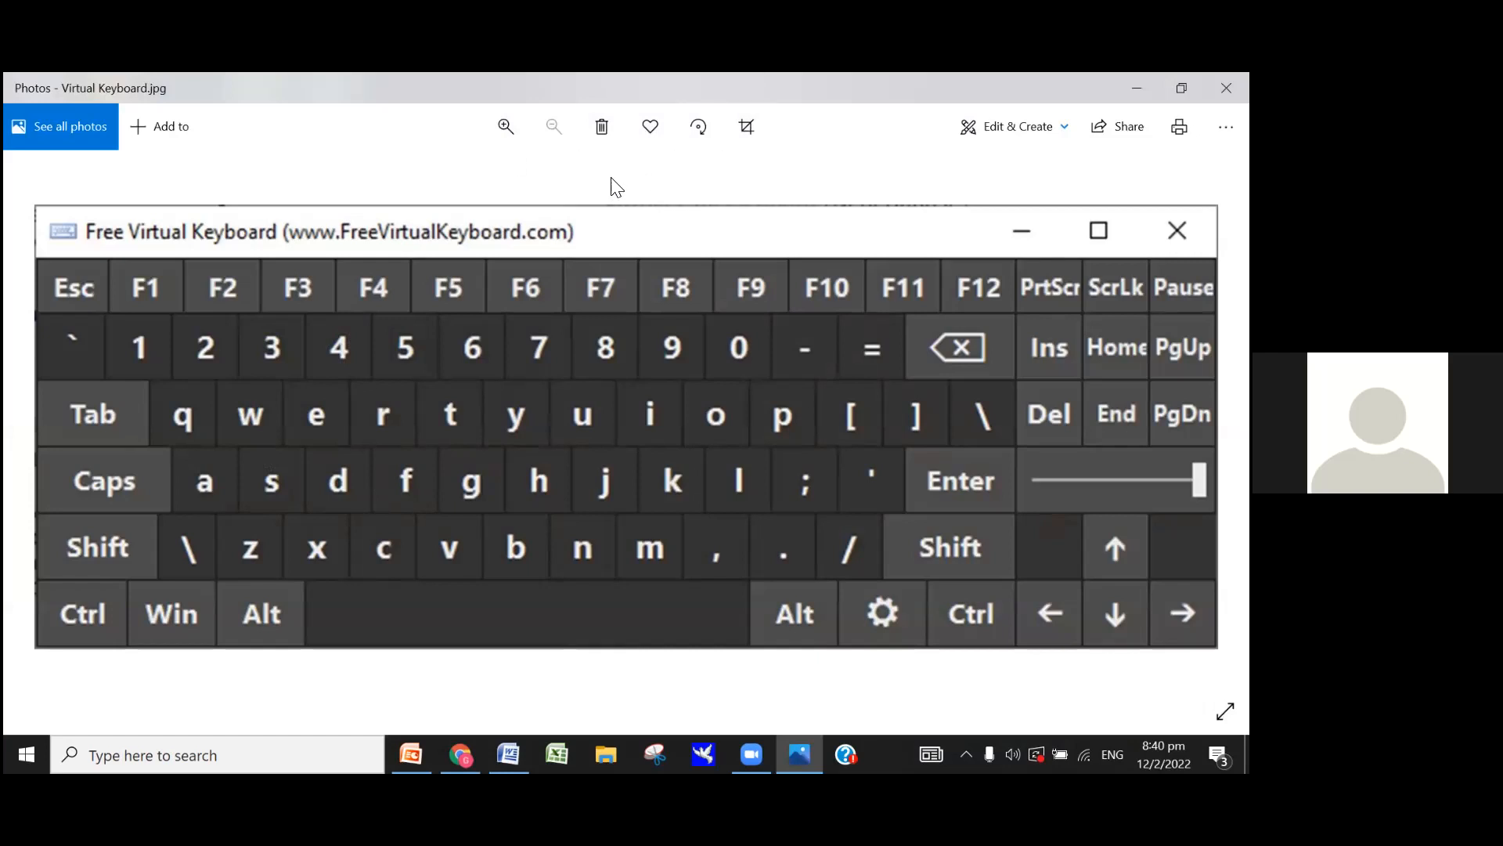
left_click(1012, 127)
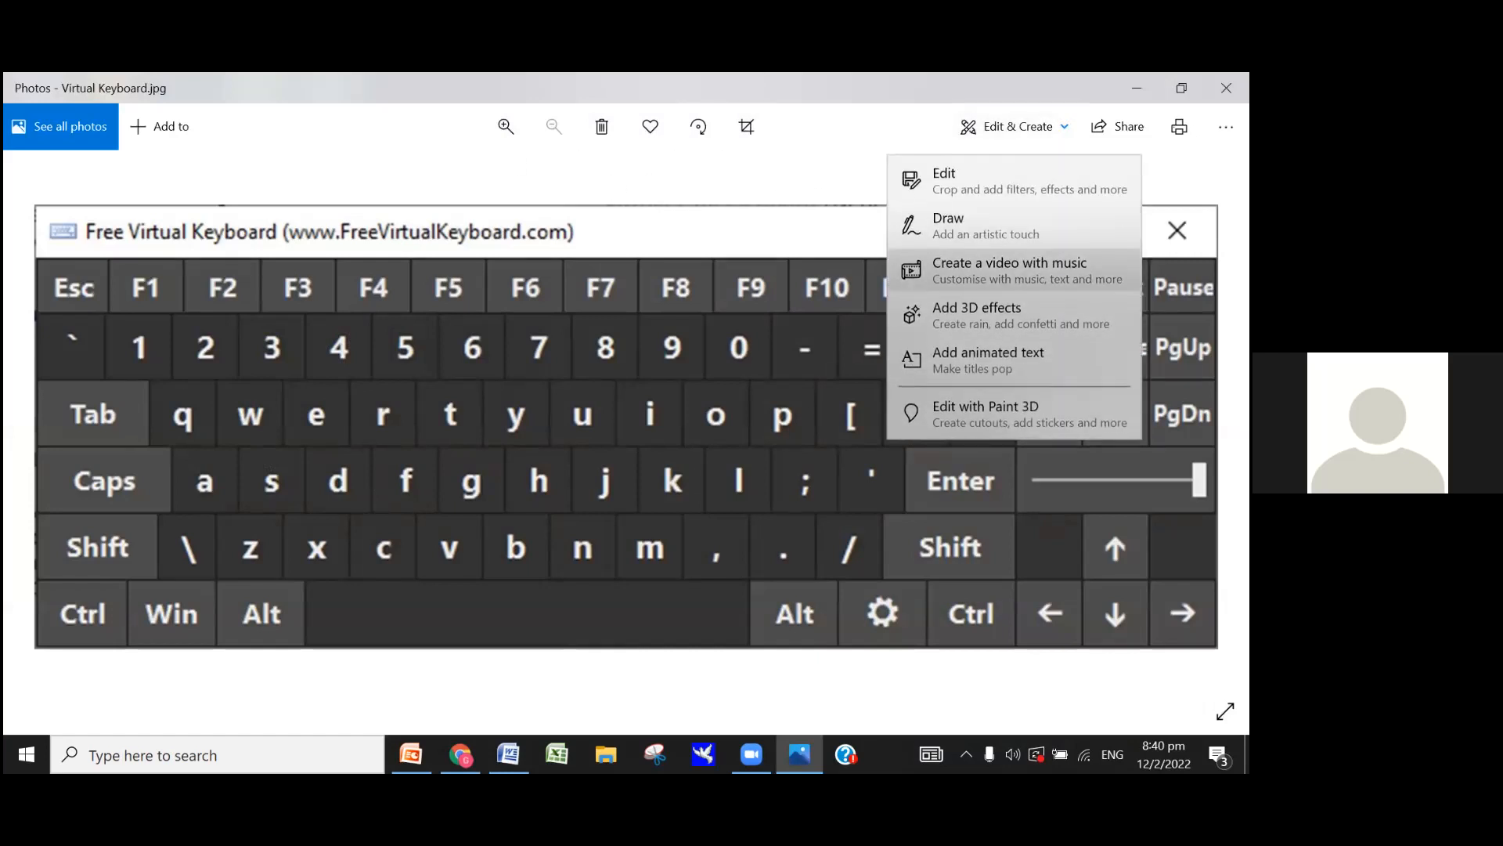
left_click(979, 227)
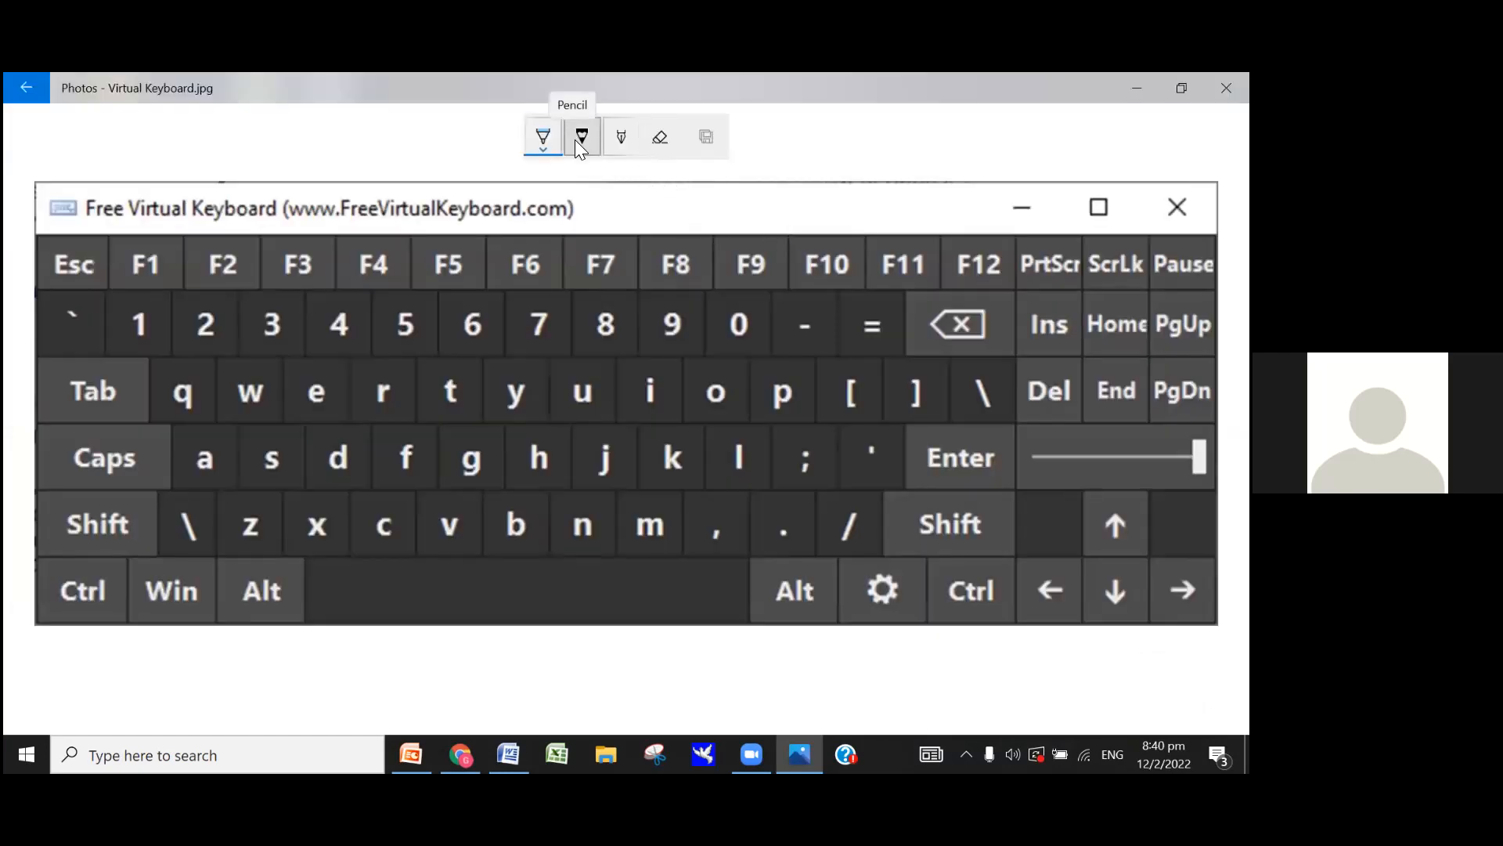
Step: Circle the Tab key on the keyboard picture with a blue ballpoint pen stroke and minimise Photos
left_click(543, 140)
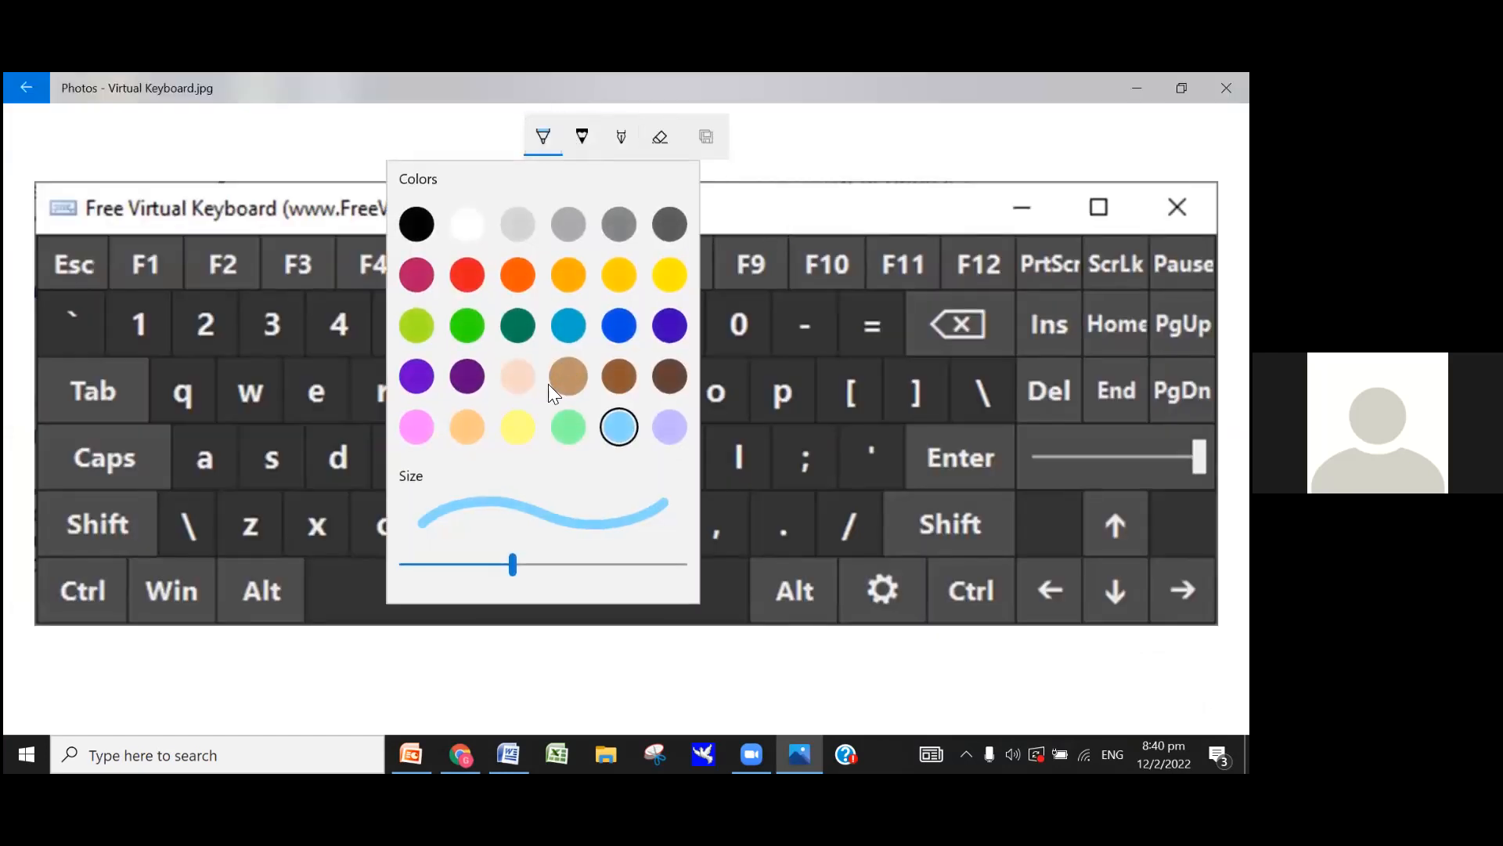
left_click(618, 329)
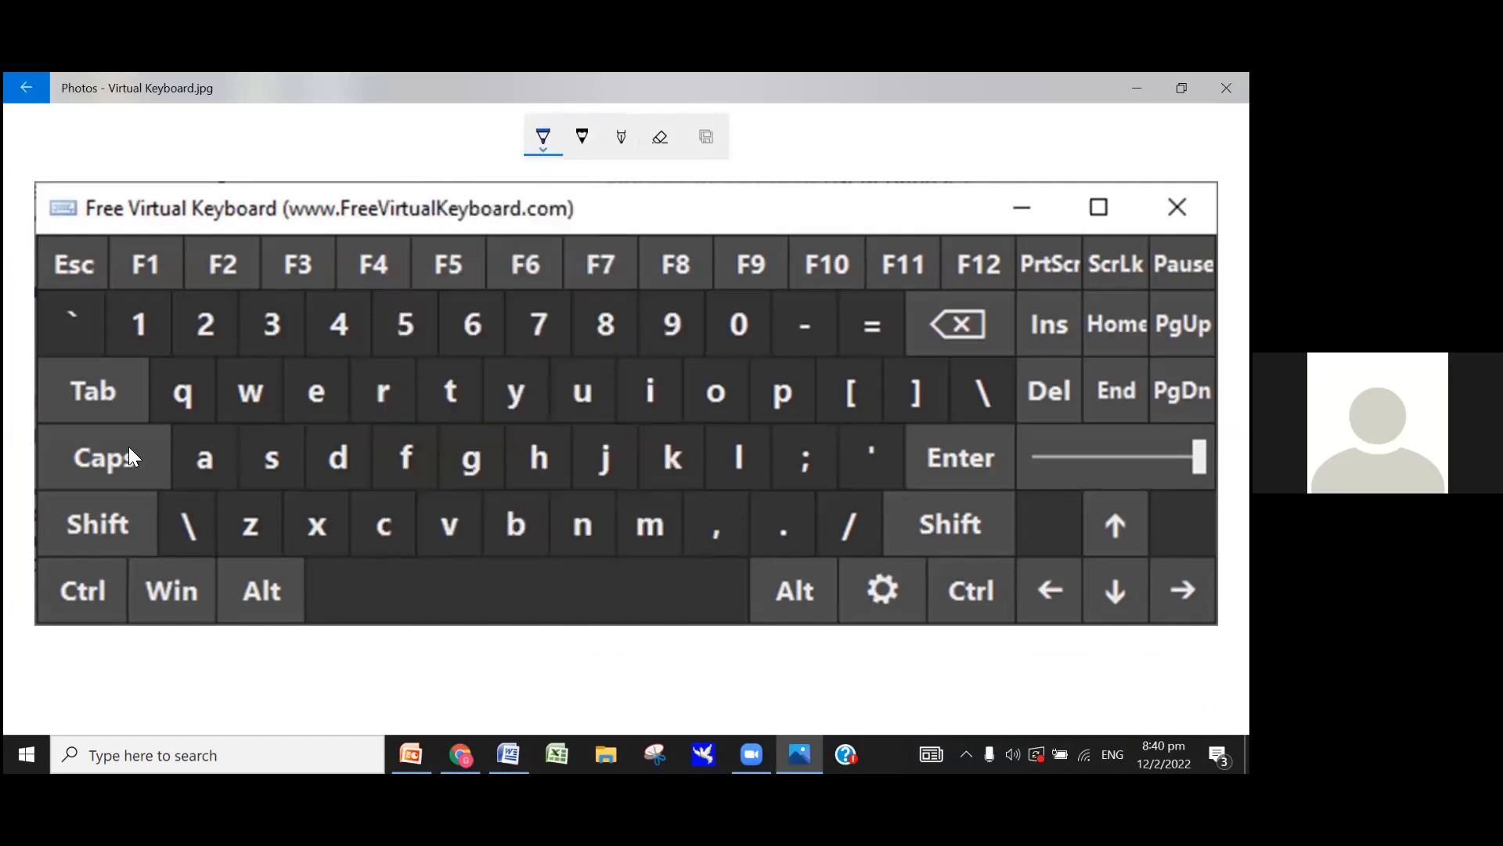
mouse_move(45, 390)
left_mouse_down()
mouse_move(91, 416)
mouse_move(86, 342)
left_mouse_up()
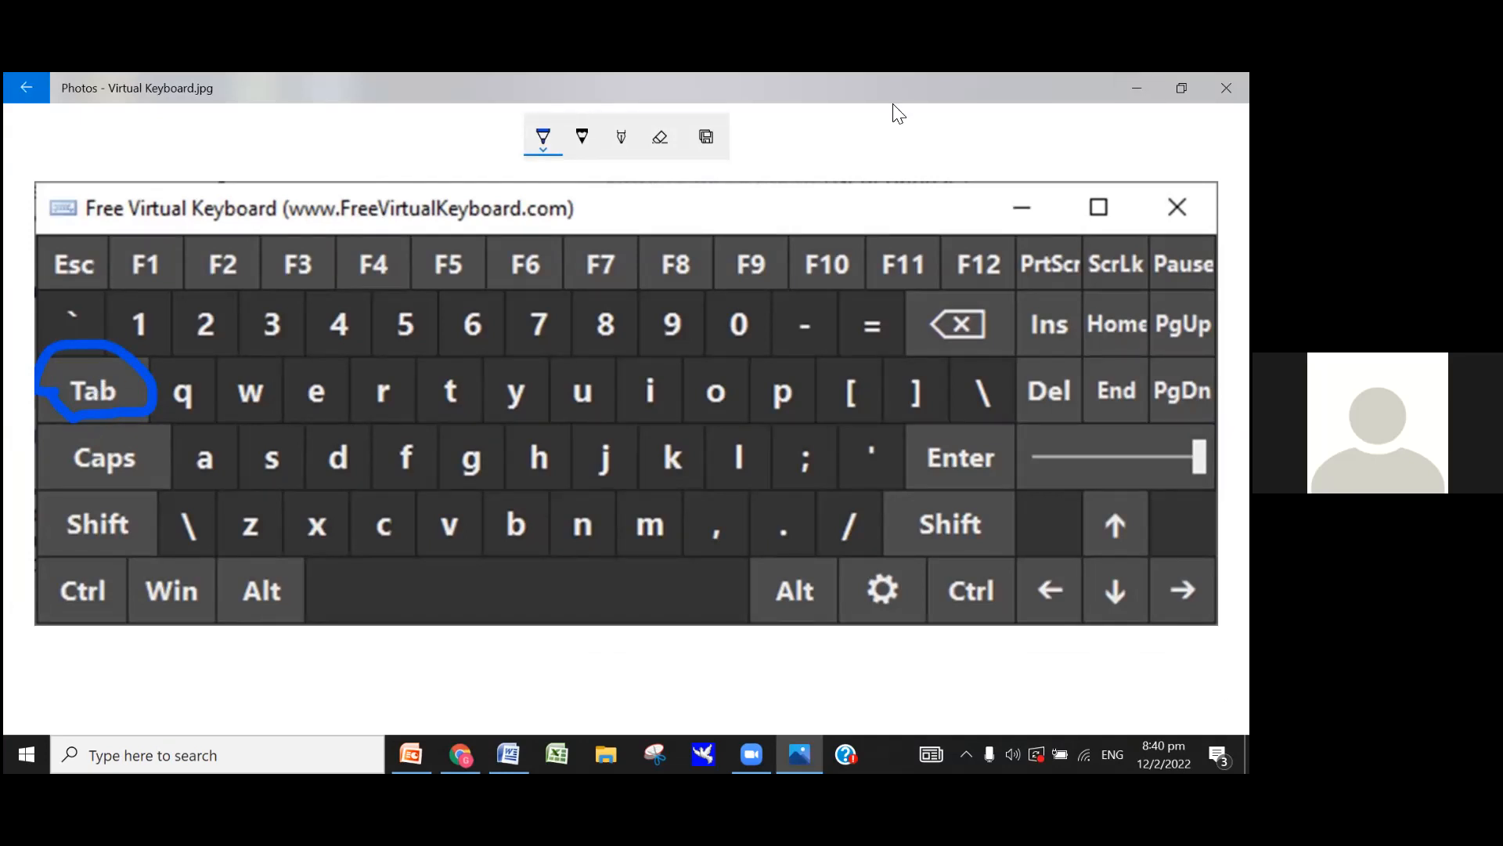
left_click(1137, 88)
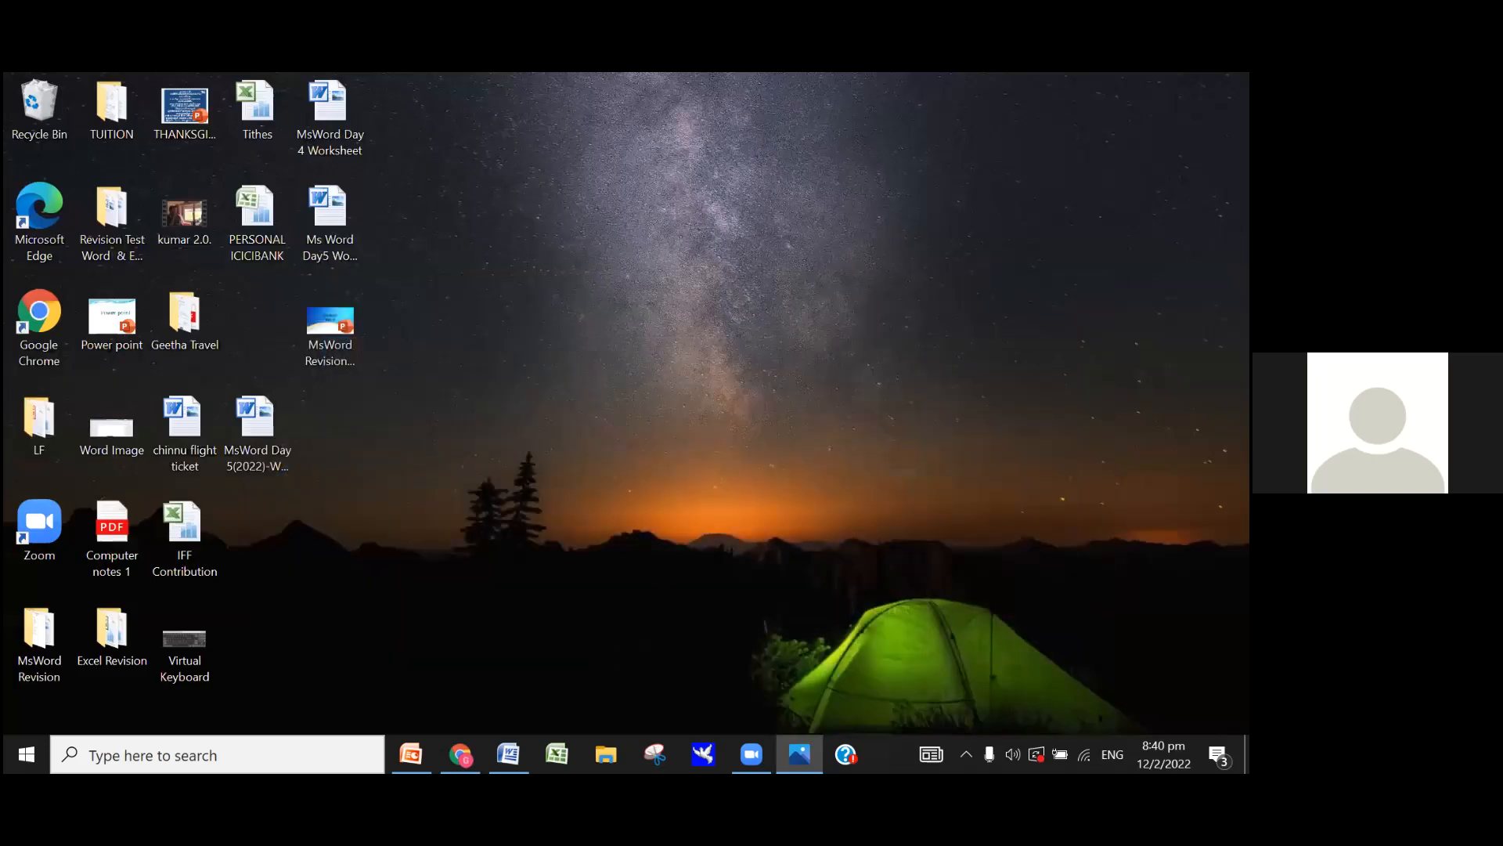
Step: Compare Word with the marked keyboard picture, and indent the first line of both paragraphs under Example Paragraph Text by one tab stop
left_click(508, 754)
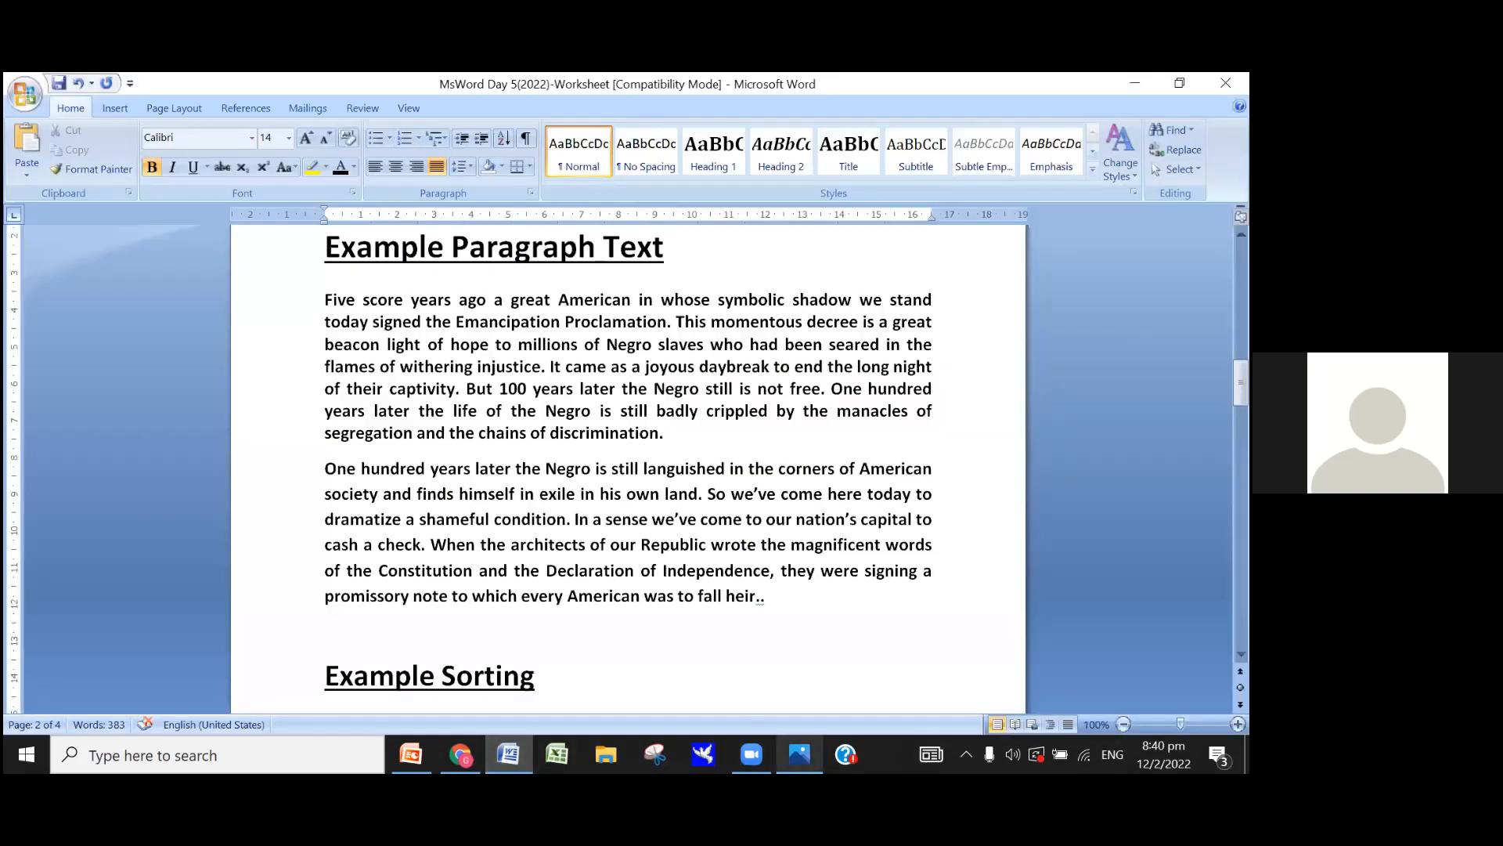
left_click(798, 754)
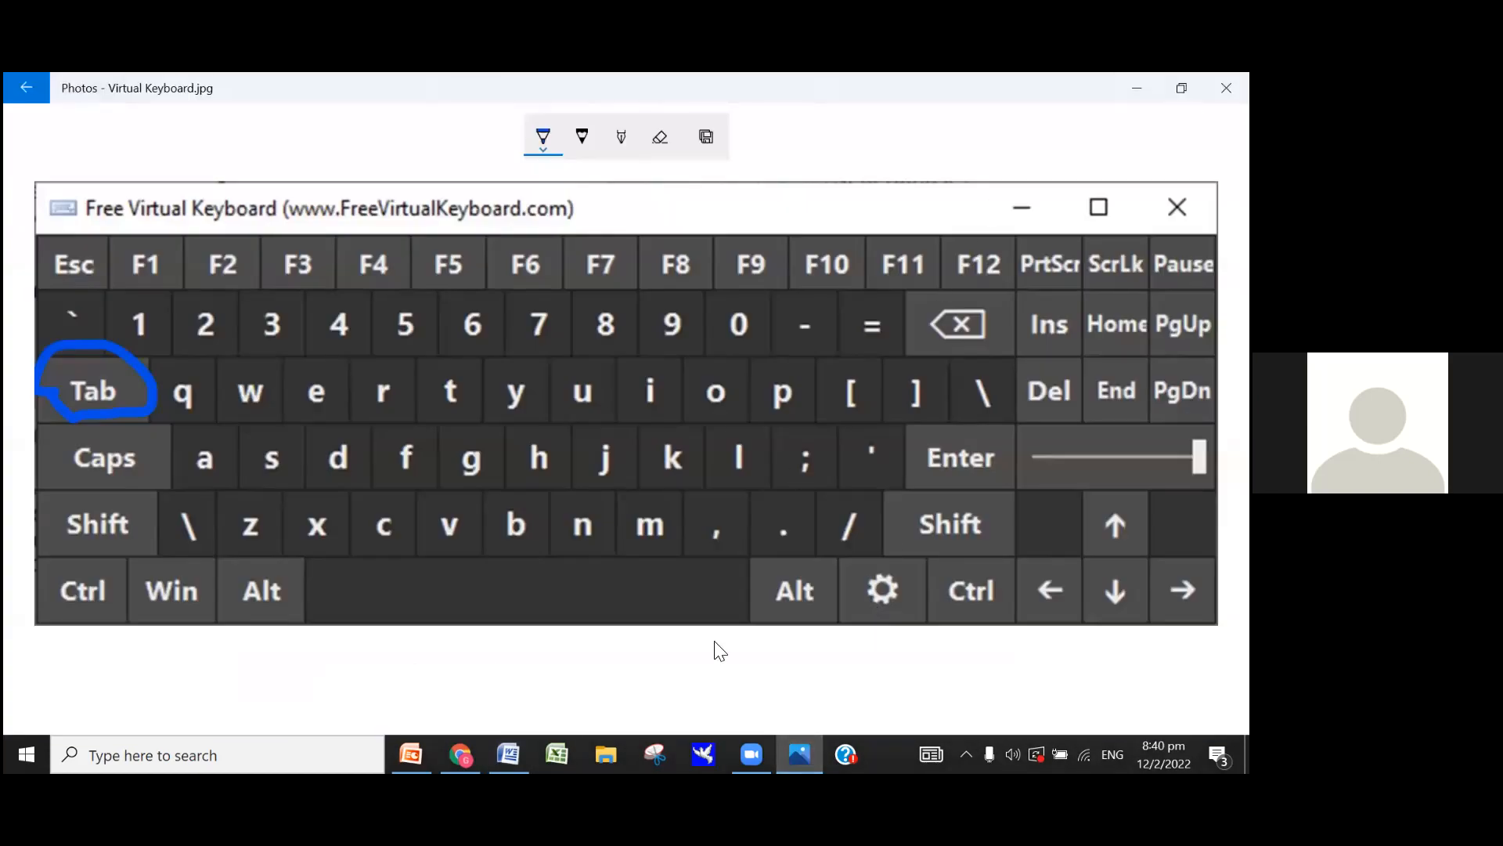
left_click(508, 754)
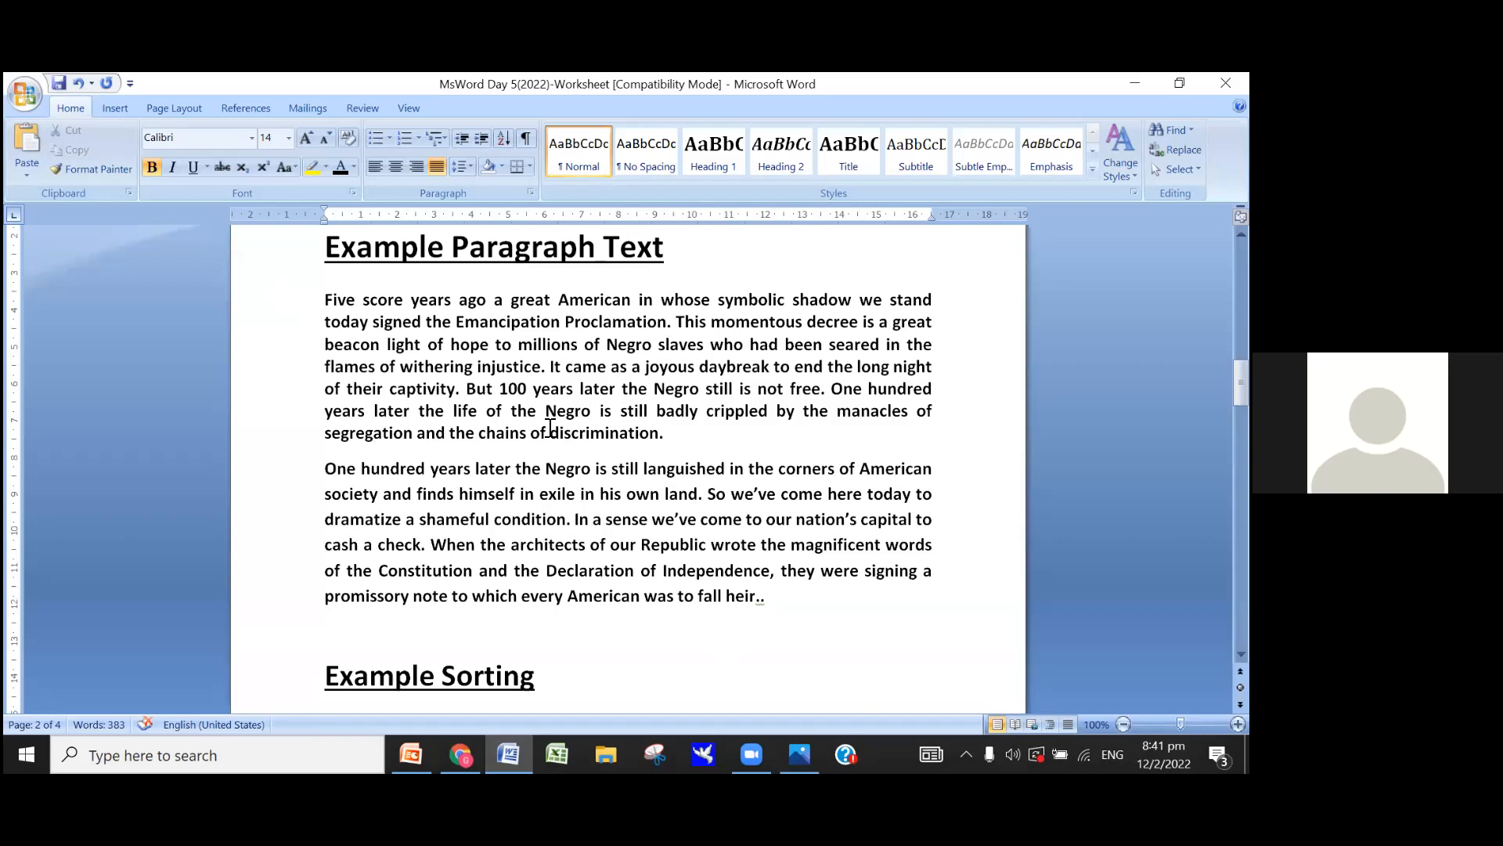
left_click(325, 299)
key("Tab")
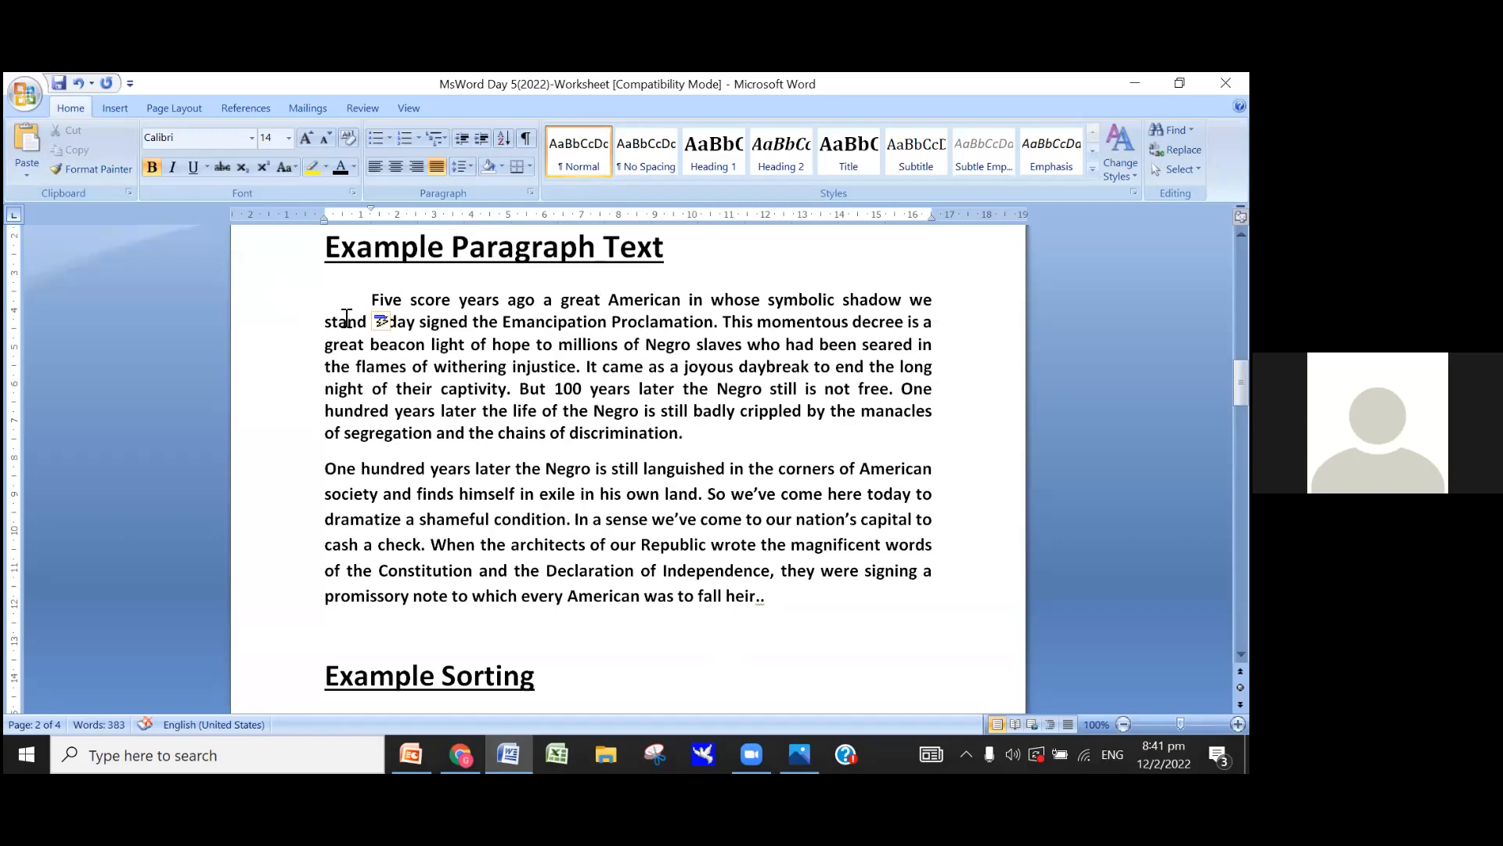
mouse_move(384, 326)
left_click(326, 468)
key("Tab")
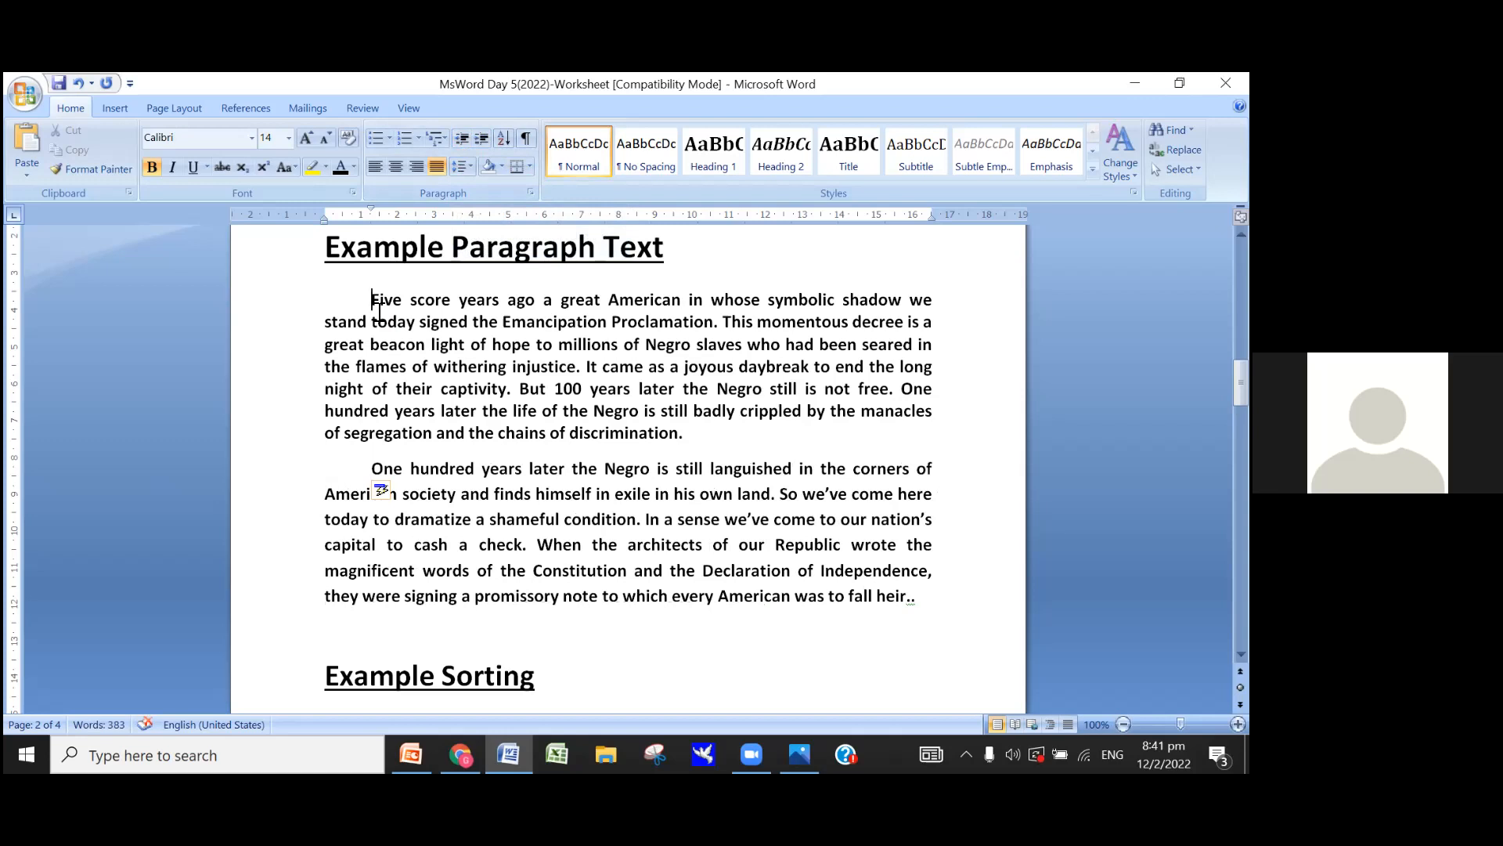
Step: Recheck the circled Tab key in the Virtual Keyboard picture and remove the first-line indents from both example paragraphs in Word
left_click(800, 754)
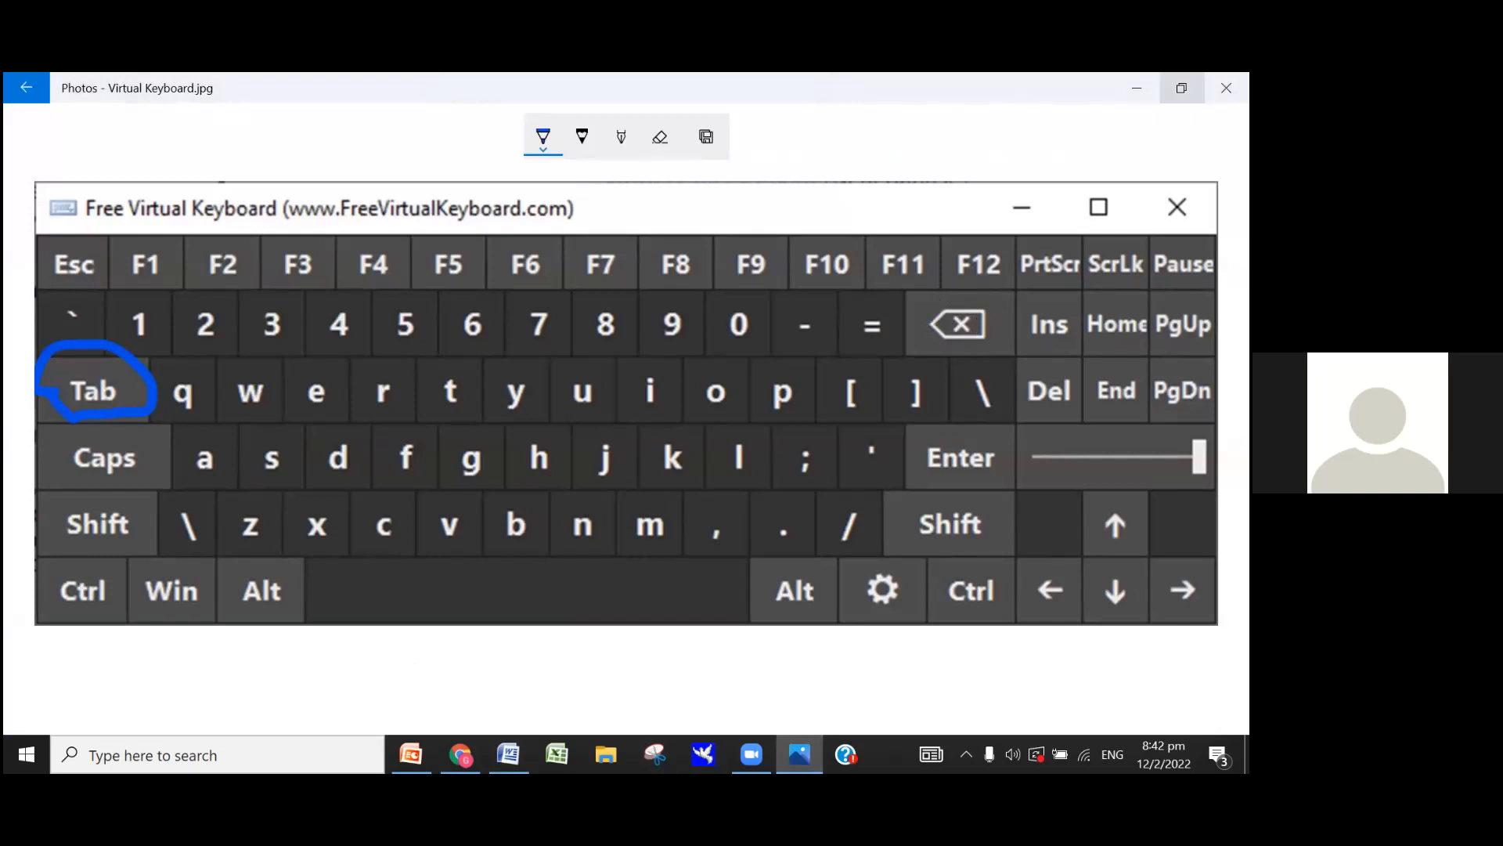
left_click(508, 754)
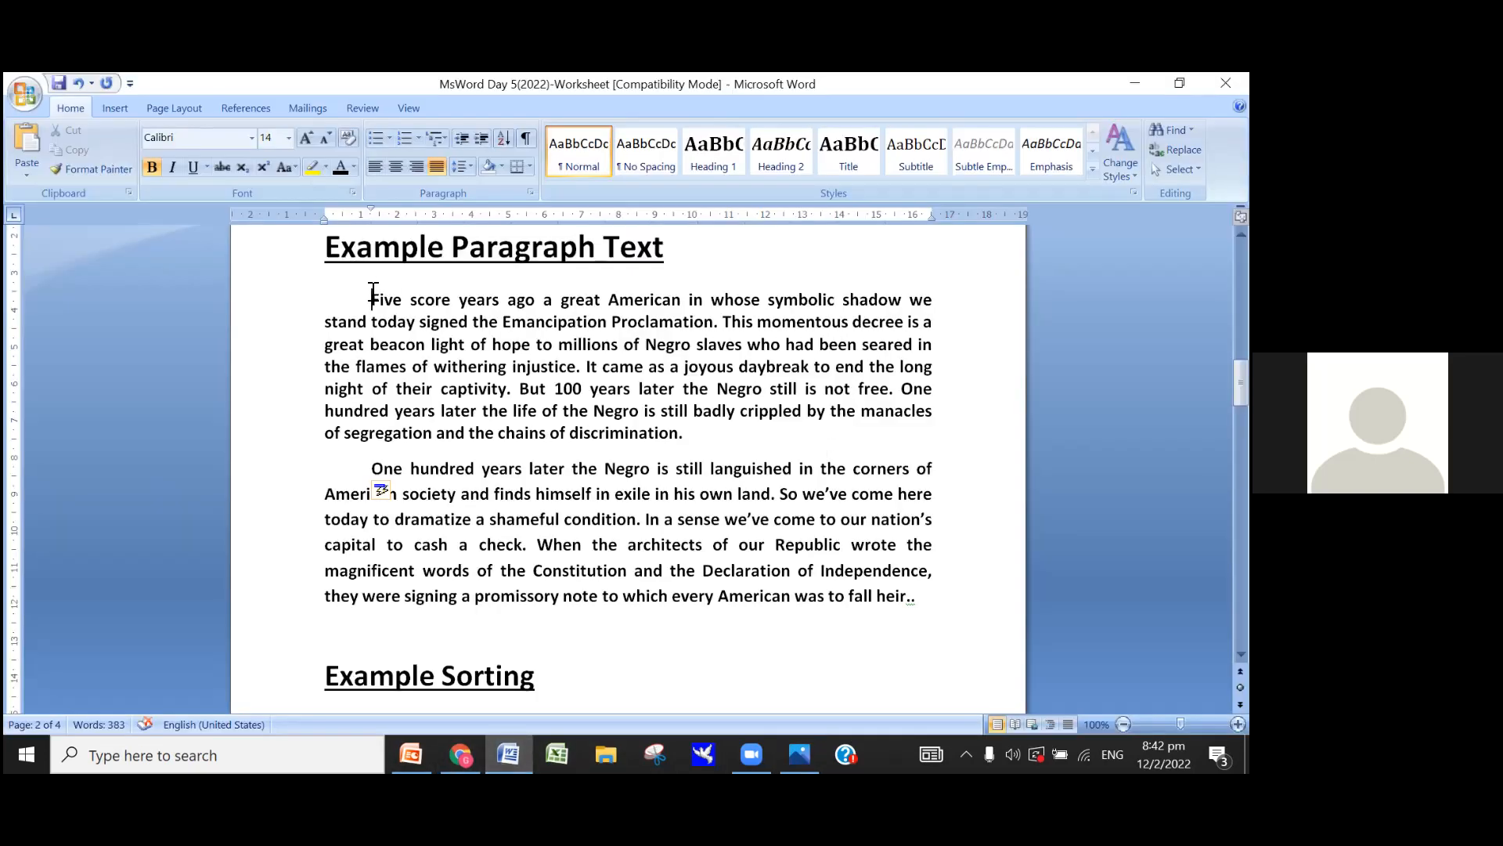
key("BackSpace")
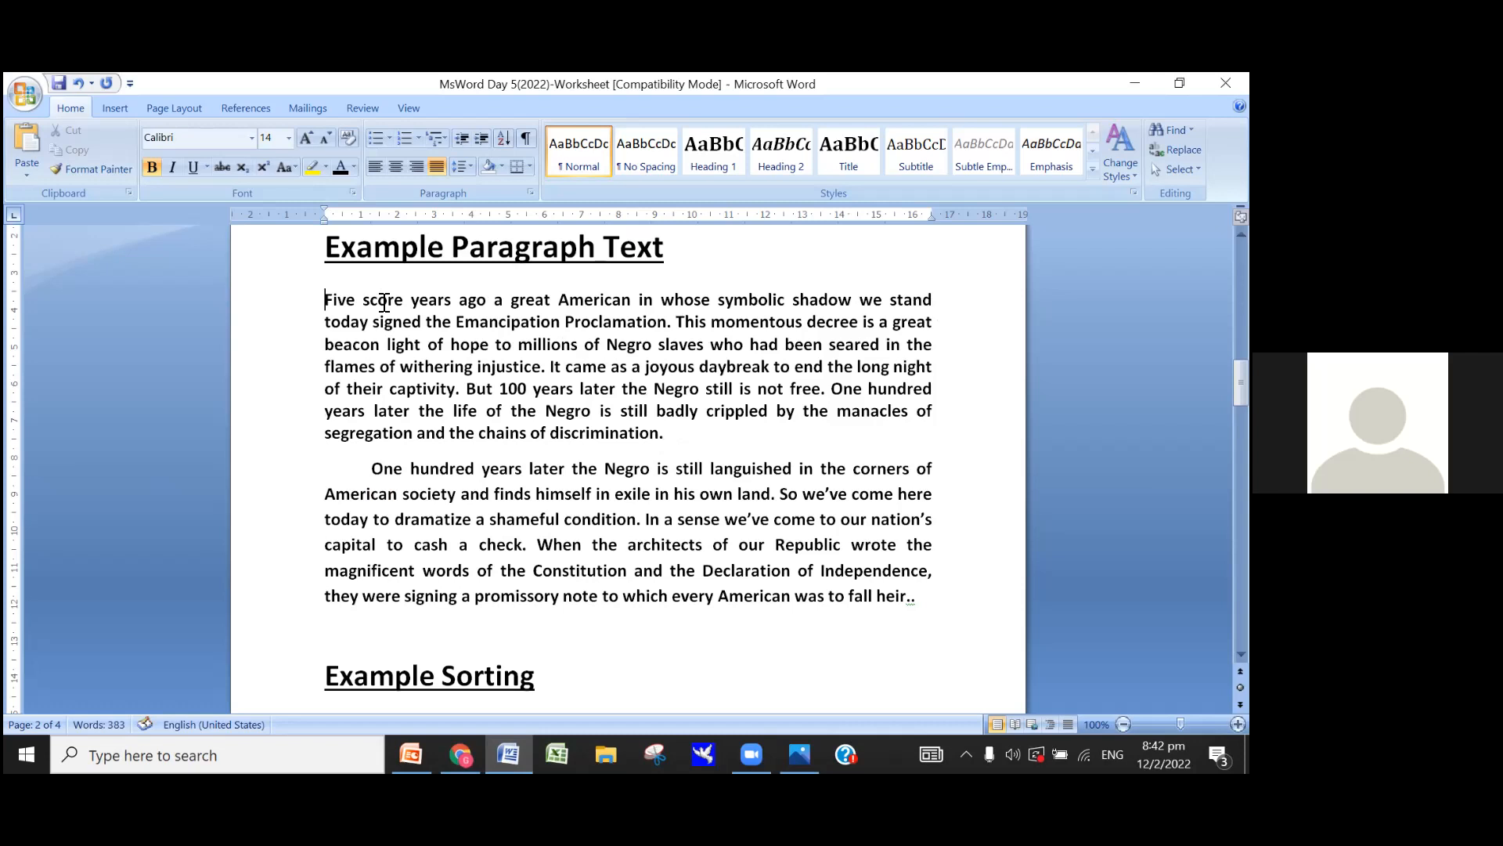
left_click(371, 468)
key("BackSpace")
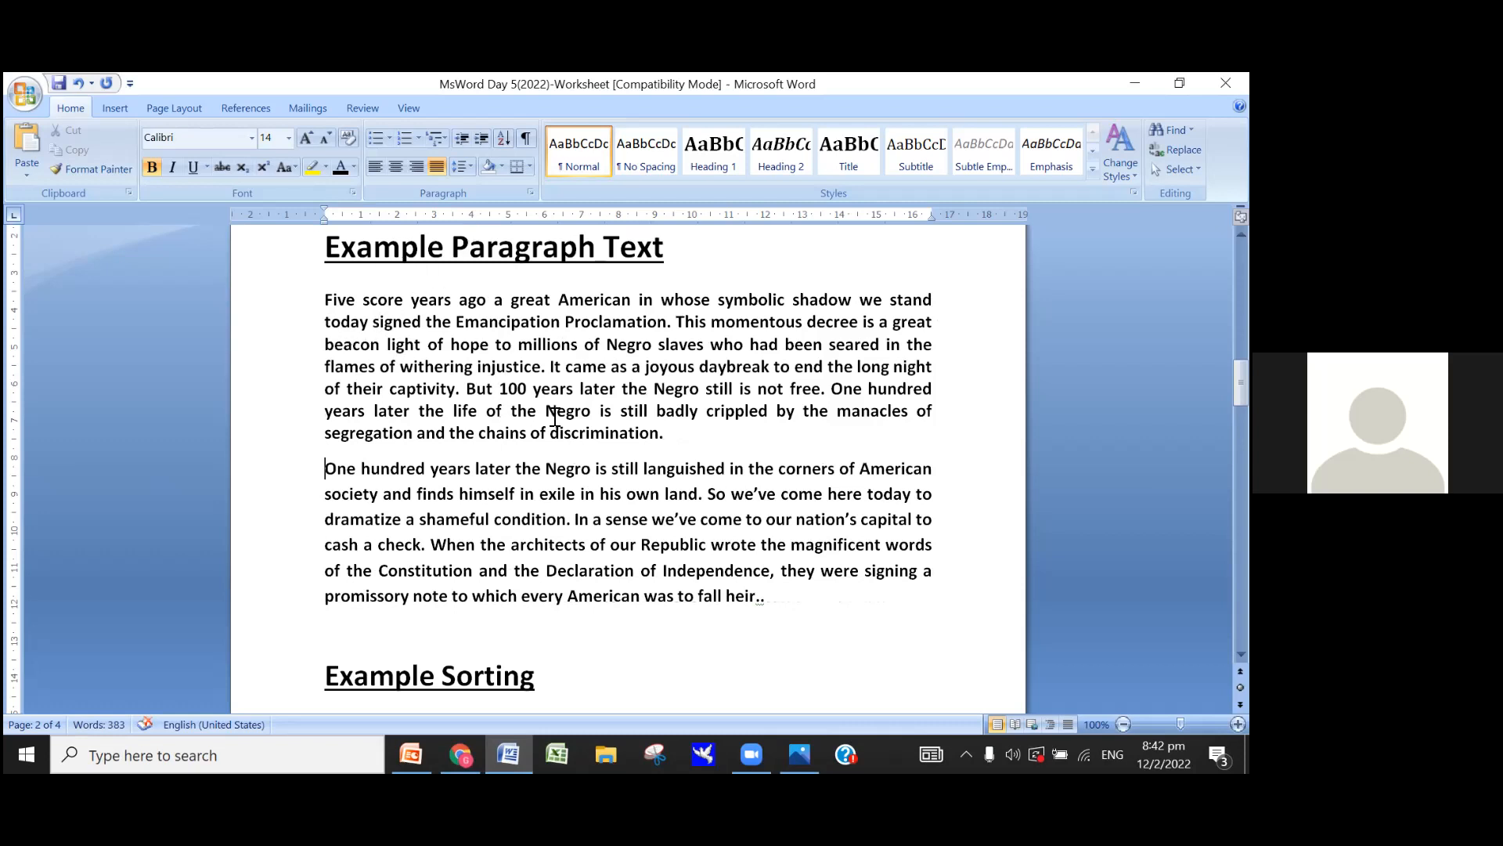
Step: Try indenting the paragraph starting "Five score" by two tab stops and remove the indents again
scroll(554, 415, "down", 1)
scroll(554, 415, "up", 2)
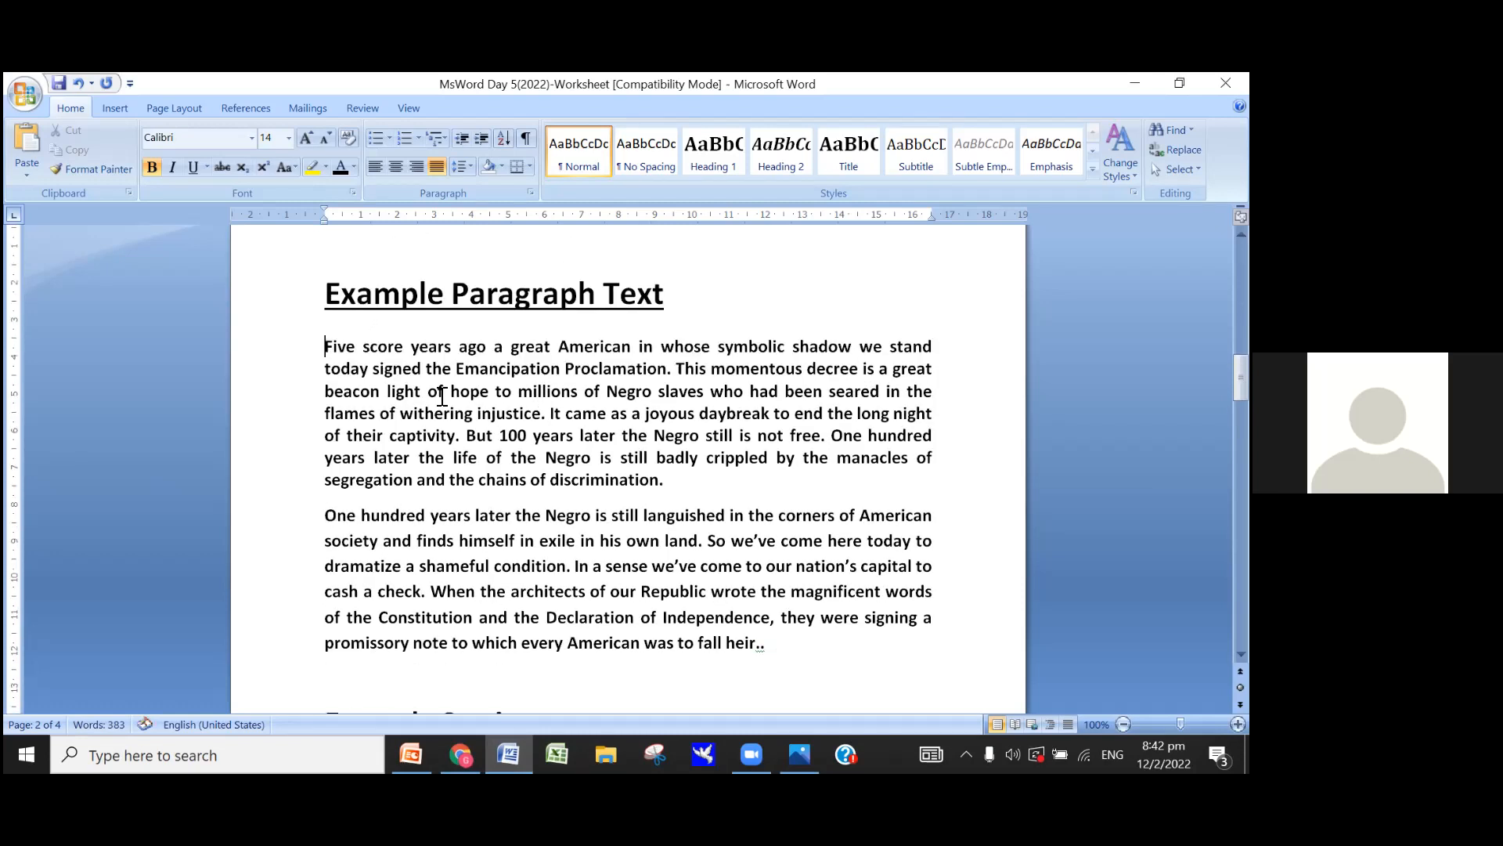
key("Tab")
key("Tab")
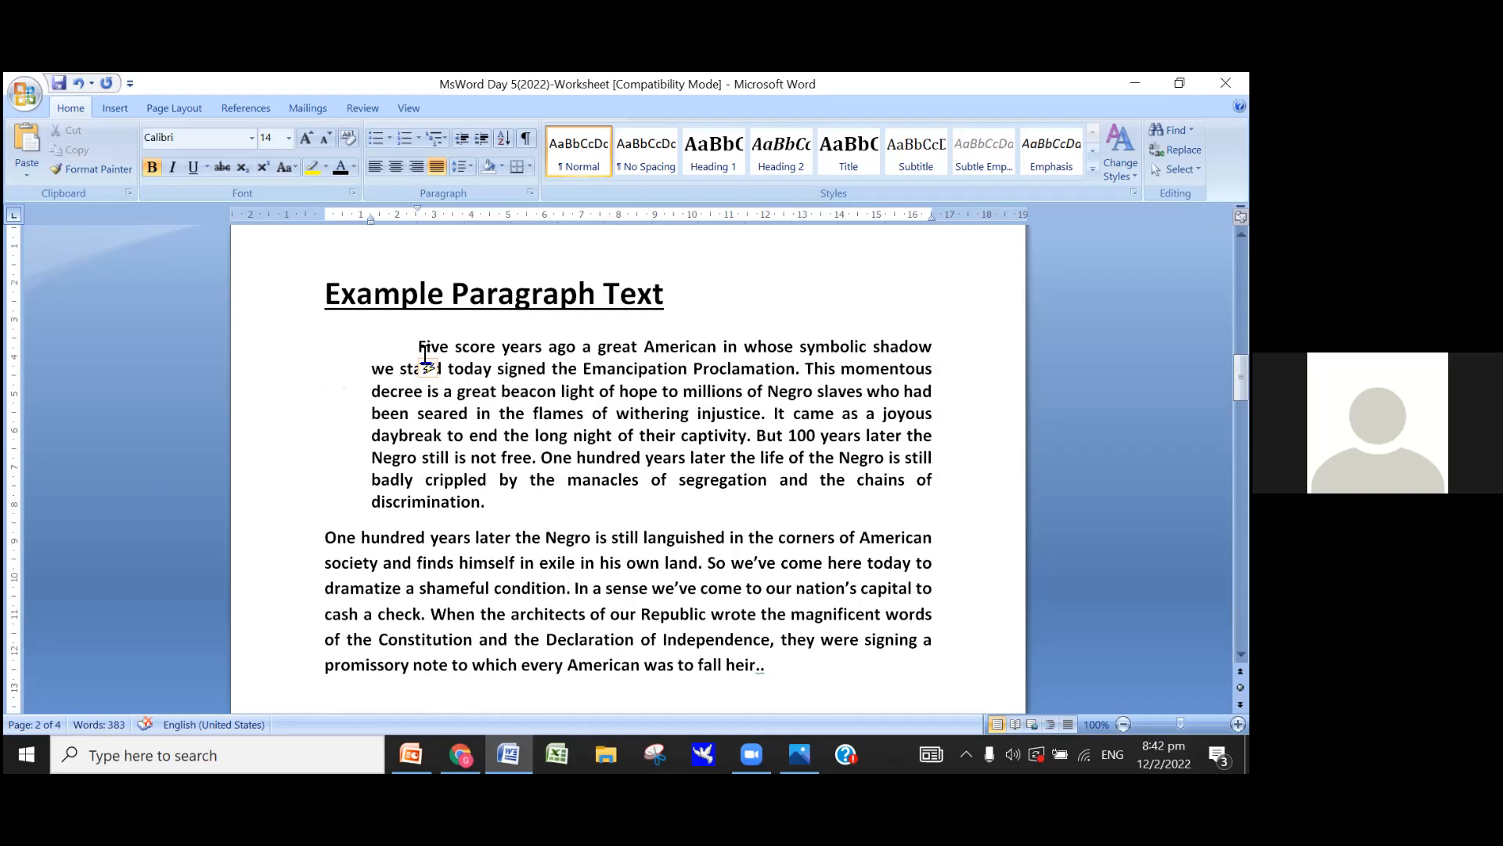
key("BackSpace")
key("BackSpace")
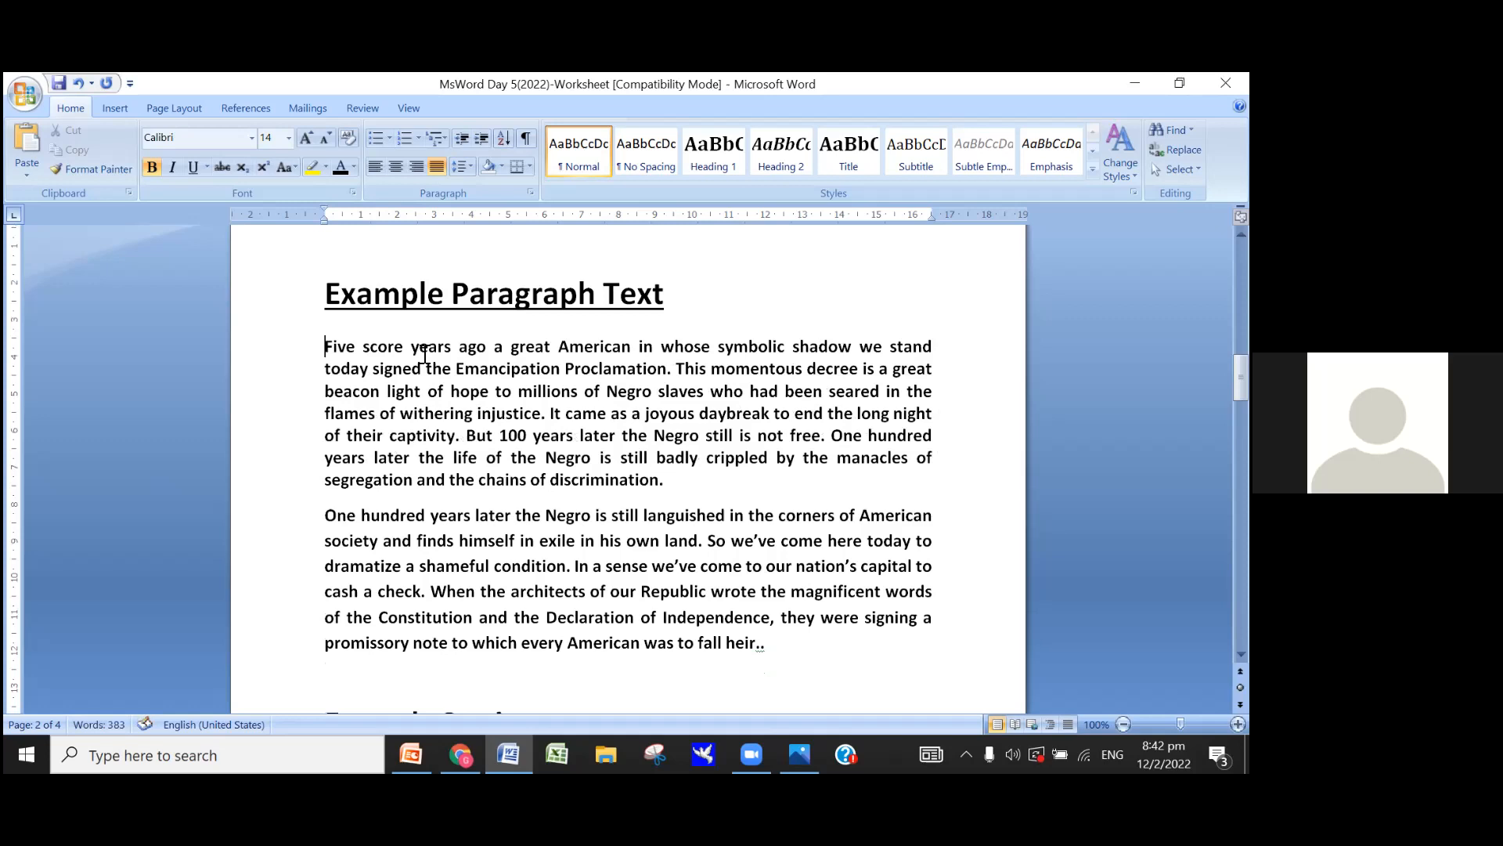
Step: Try a two-tab-stop indent on the paragraph starting "One hundred years later" and remove it again
left_click(325, 515)
key("Tab")
key("Tab")
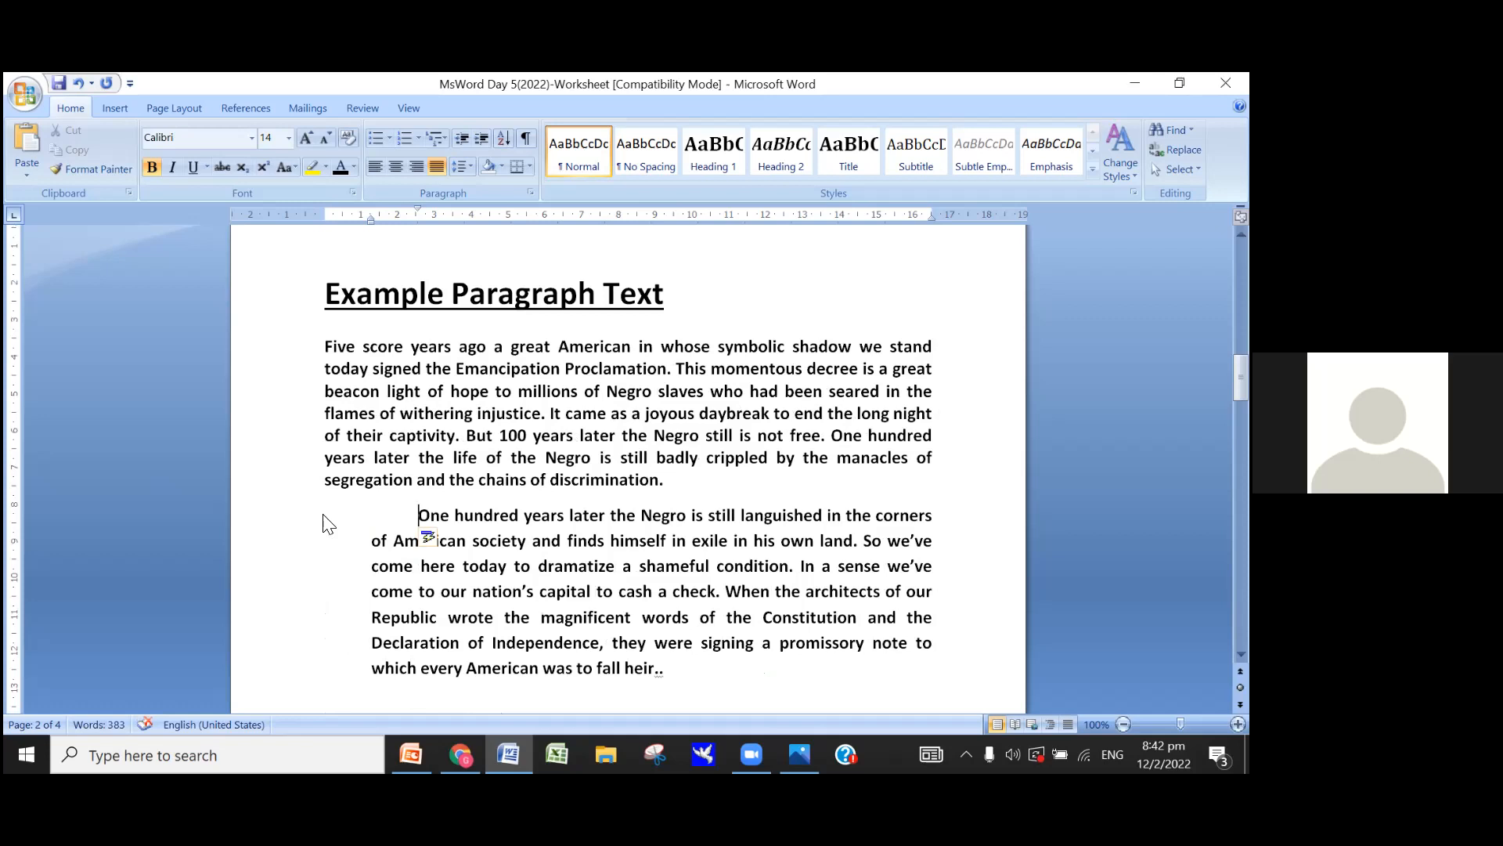
key("BackSpace")
key("BackSpace")
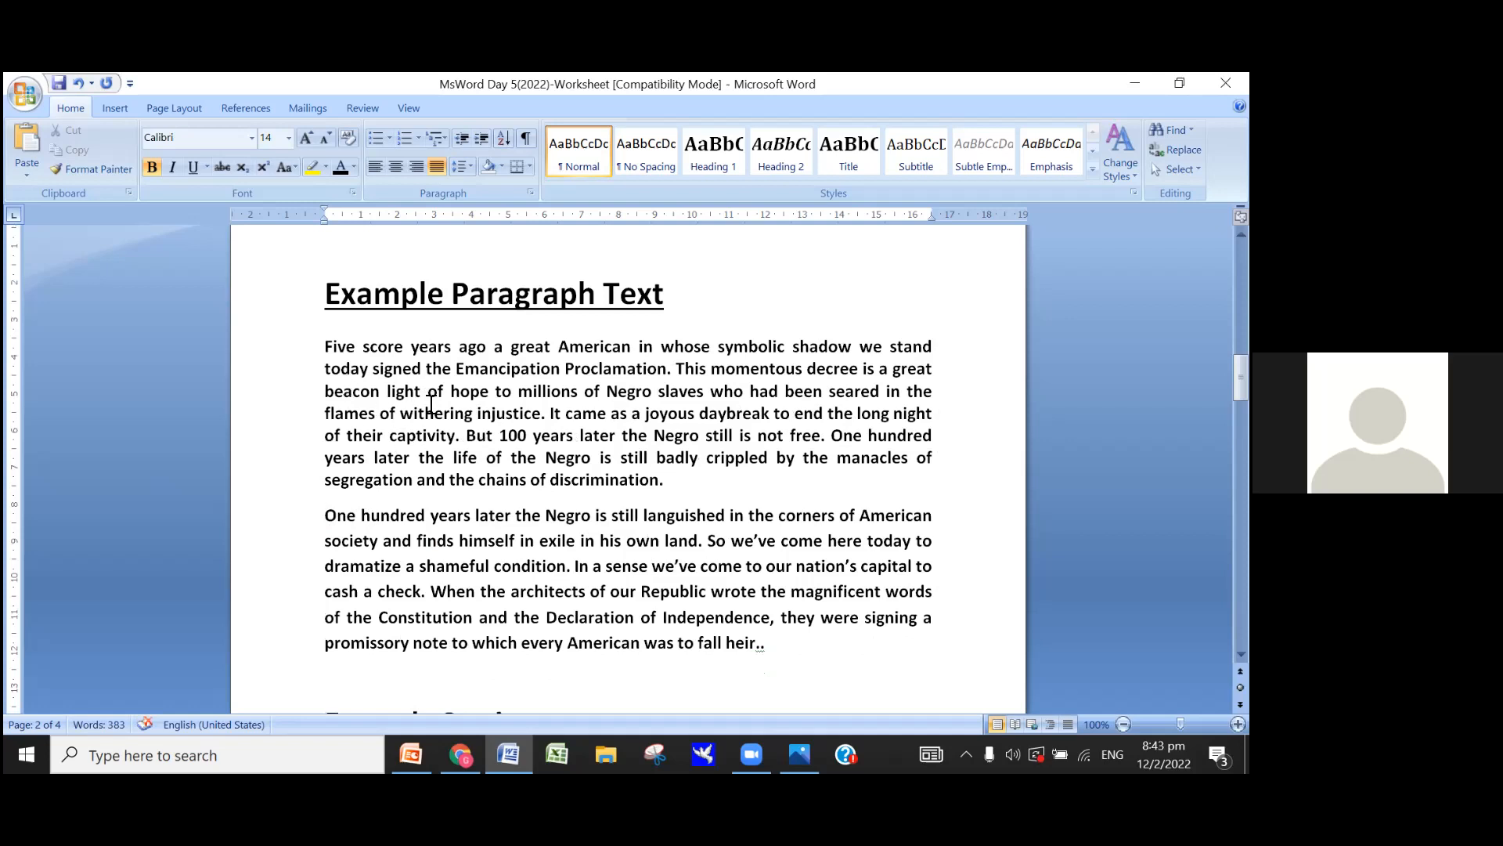
Step: Review the topic list on page 1, then try 2.0 line spacing on the "Five score" paragraph and undo it
scroll(431, 403, "up", 10)
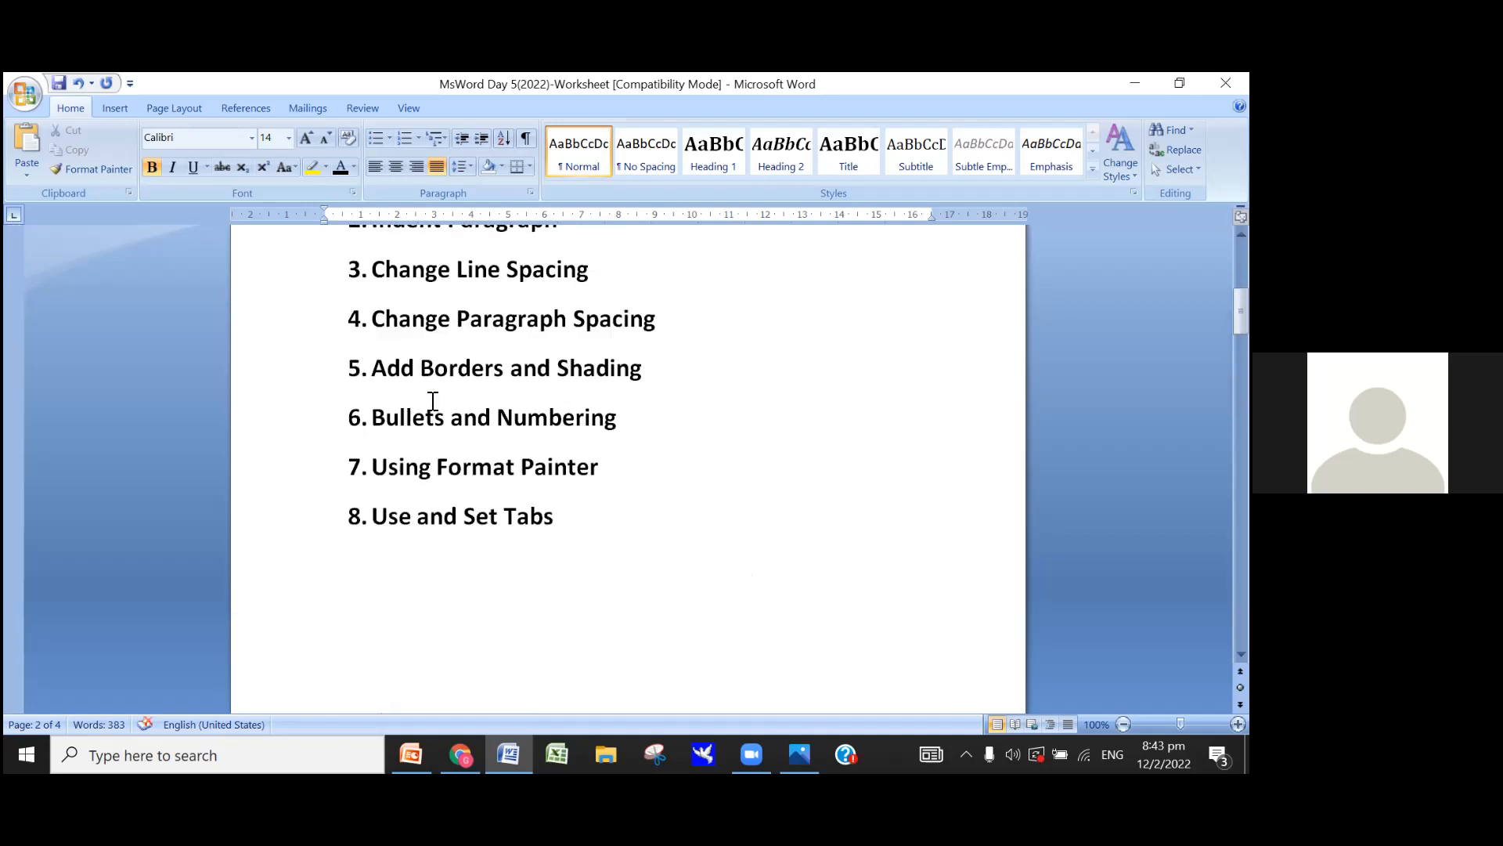
scroll(431, 403, "up", 2)
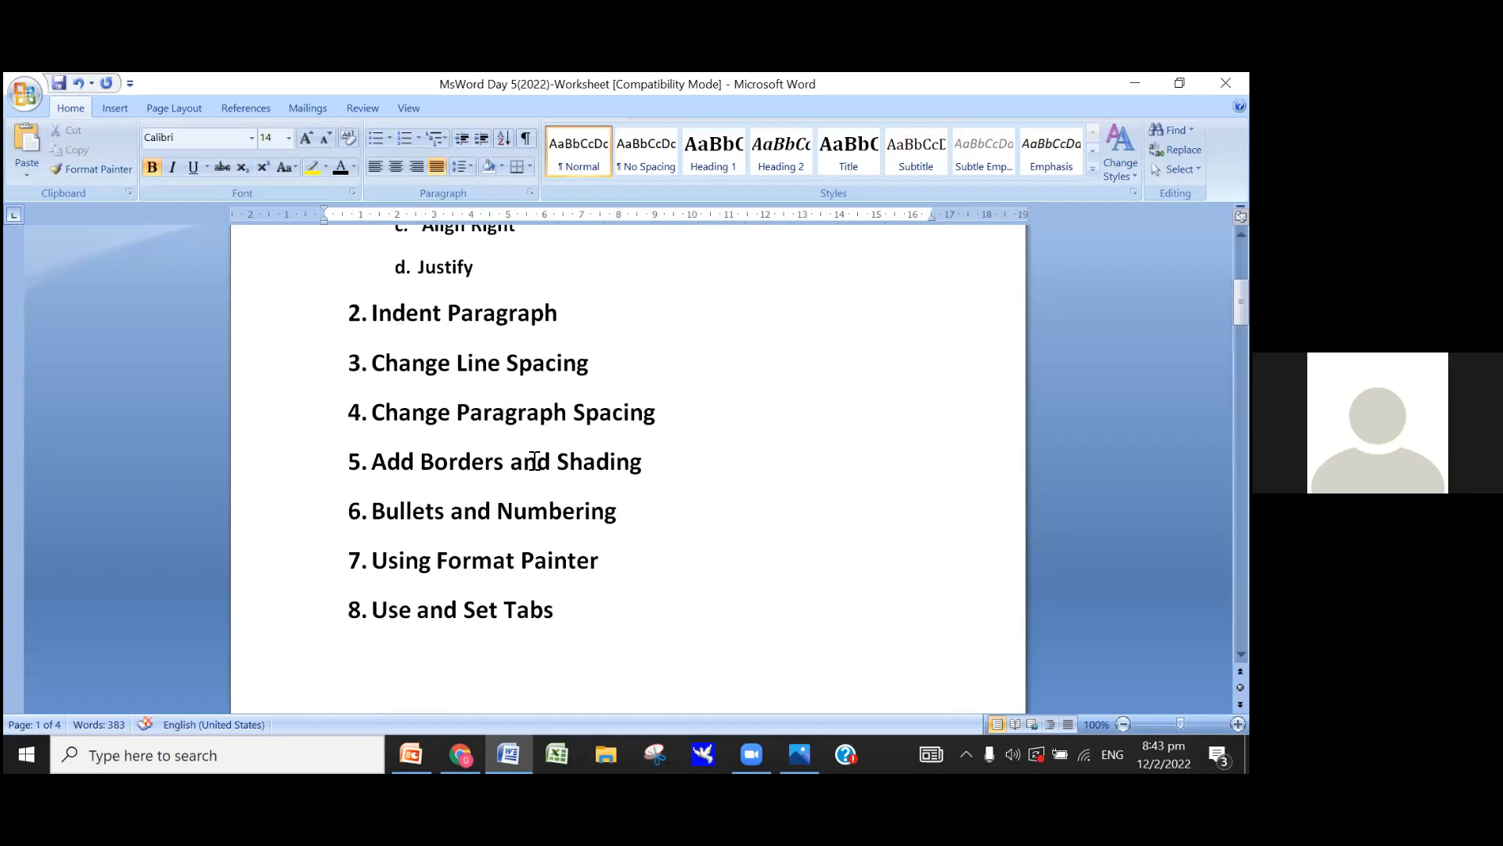
scroll(535, 461, "down", 10)
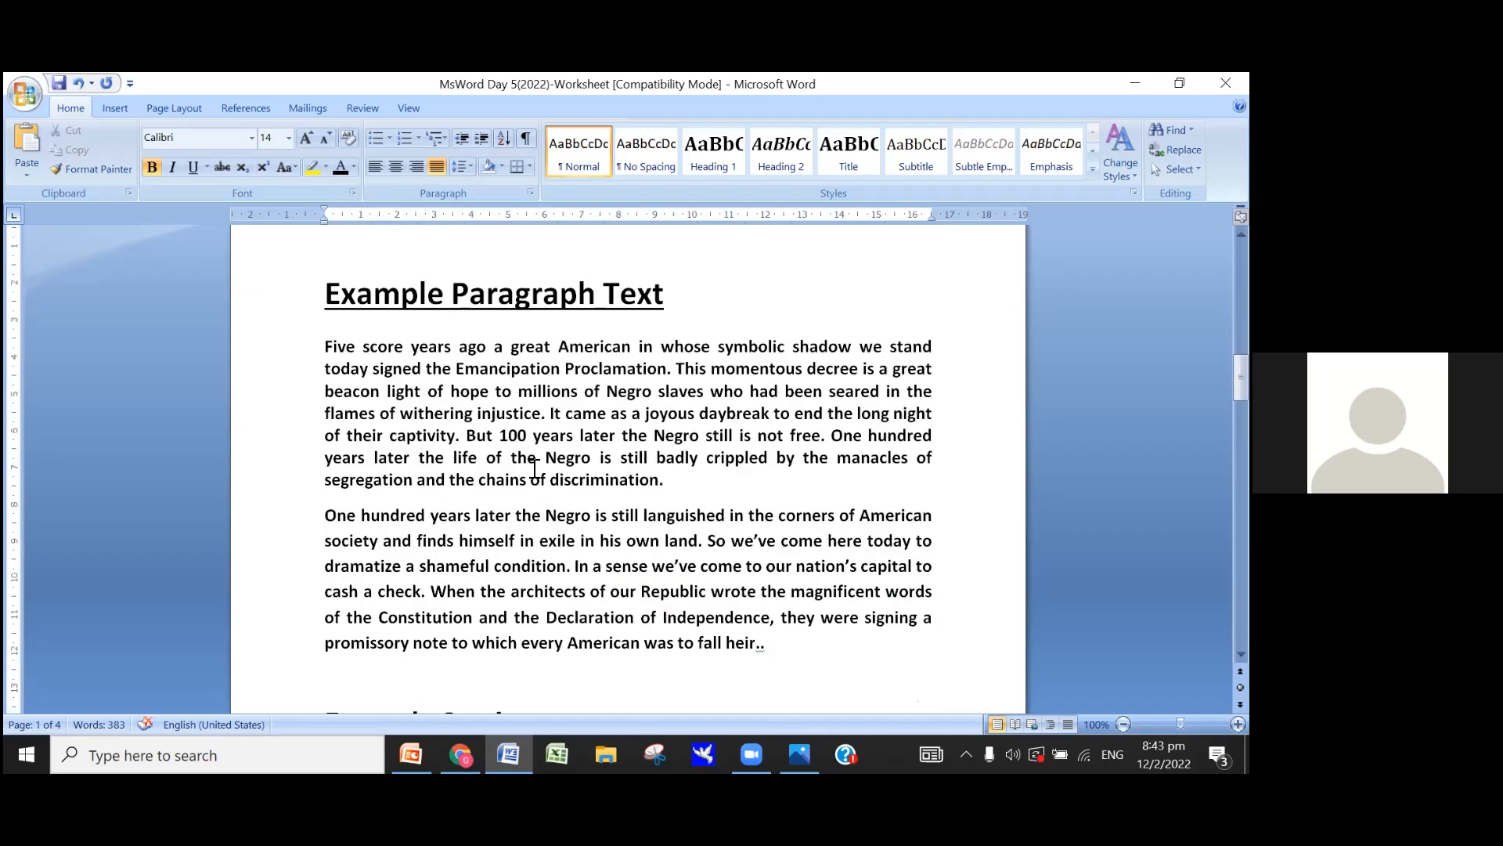
scroll(535, 467, "down", 1)
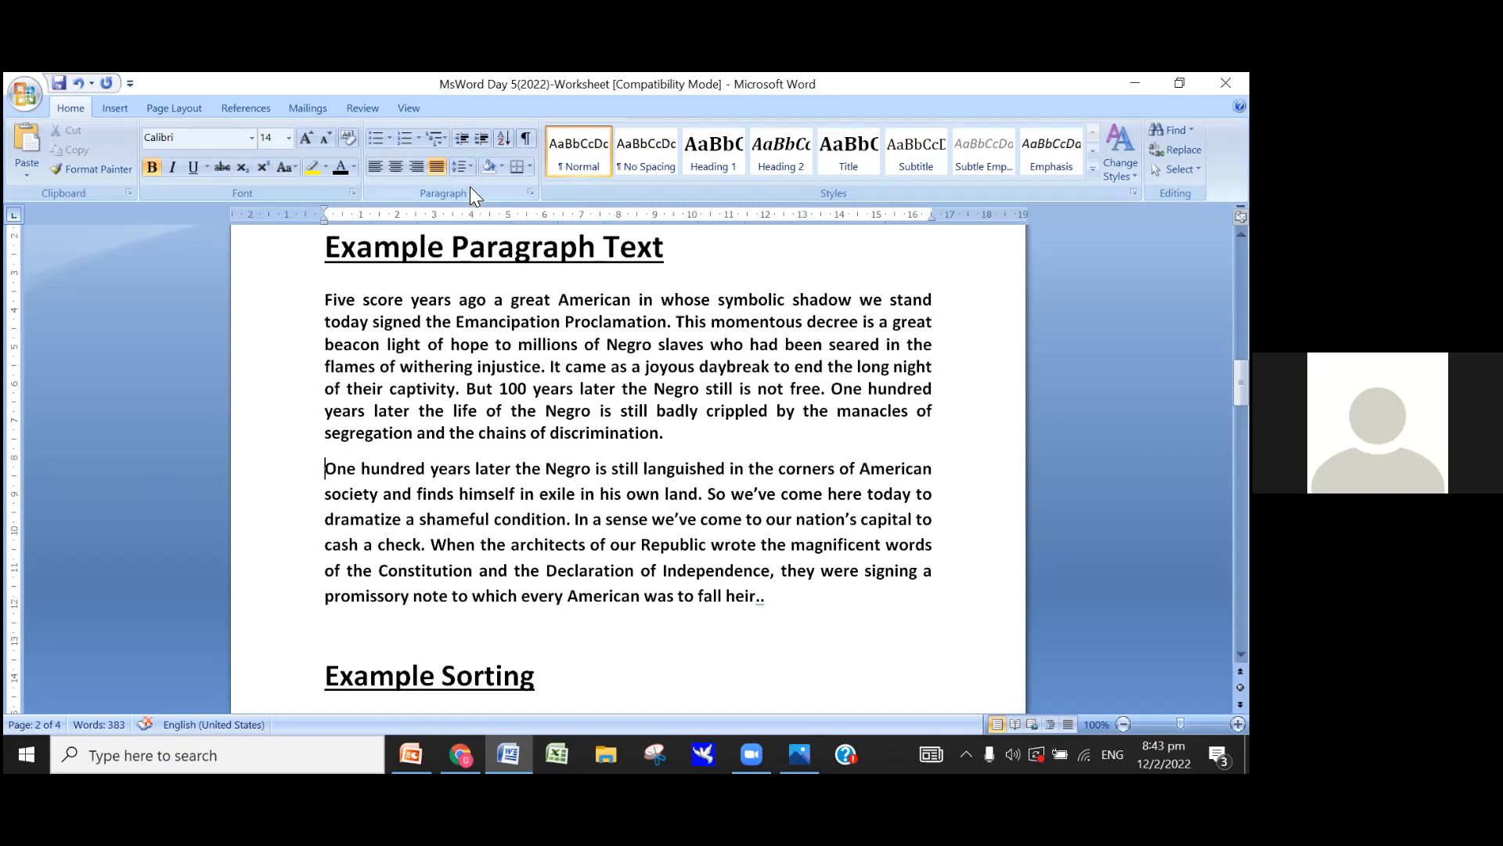
left_click(470, 165)
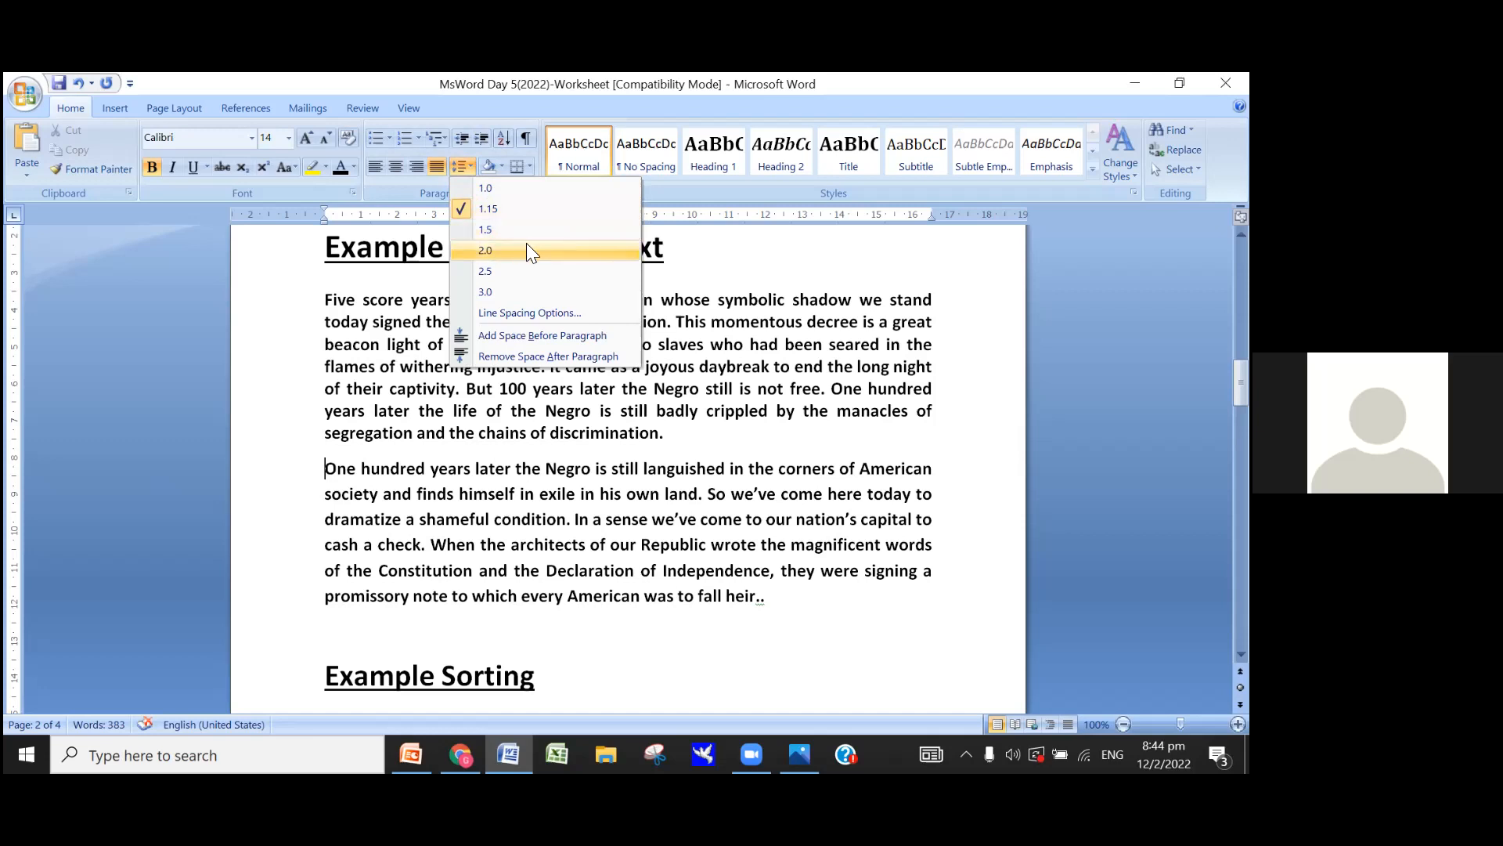
left_click(744, 280)
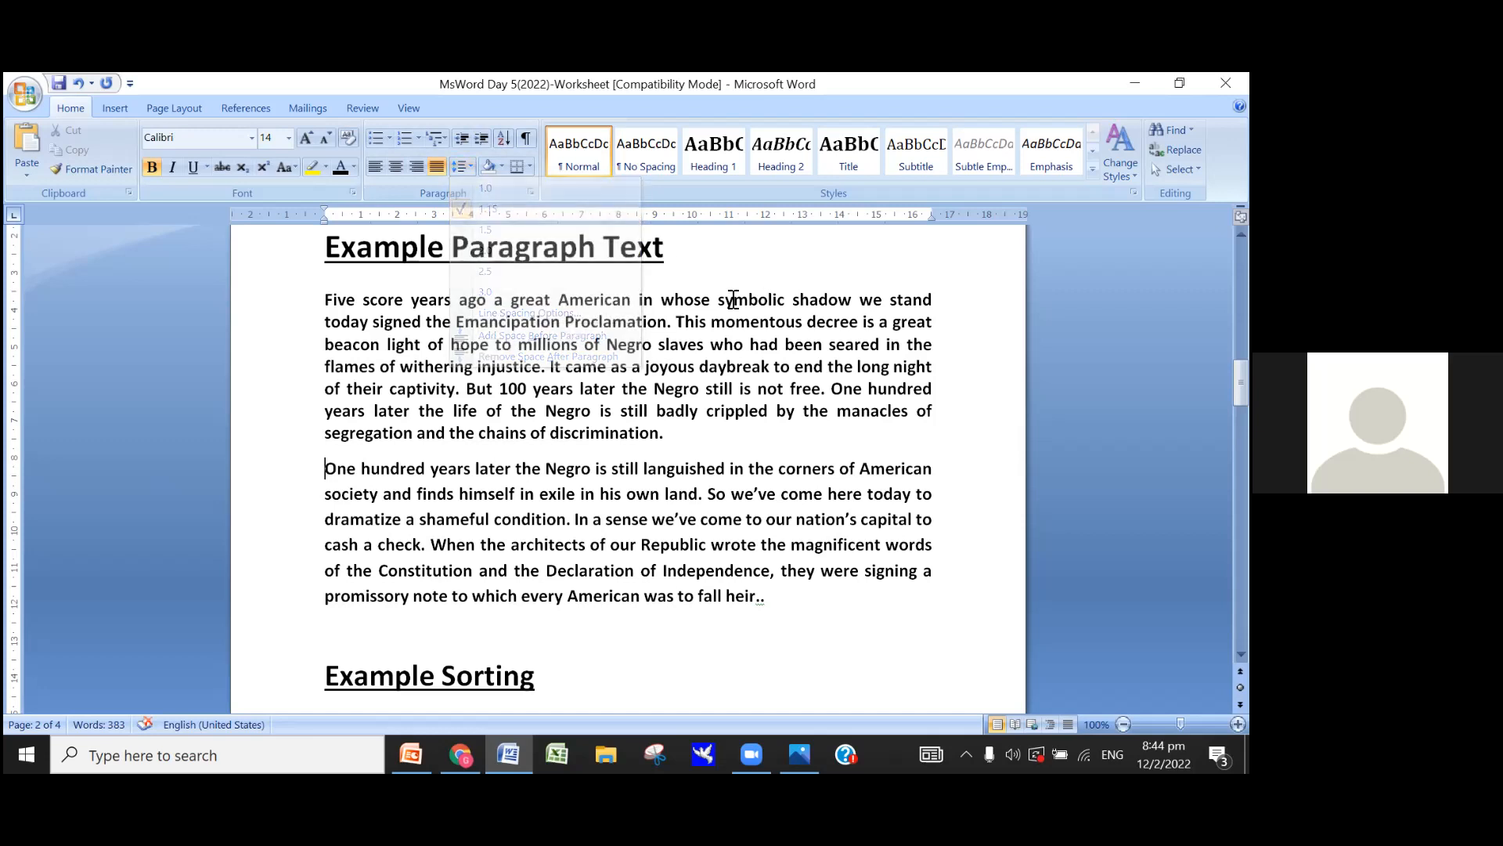
left_click(429, 342)
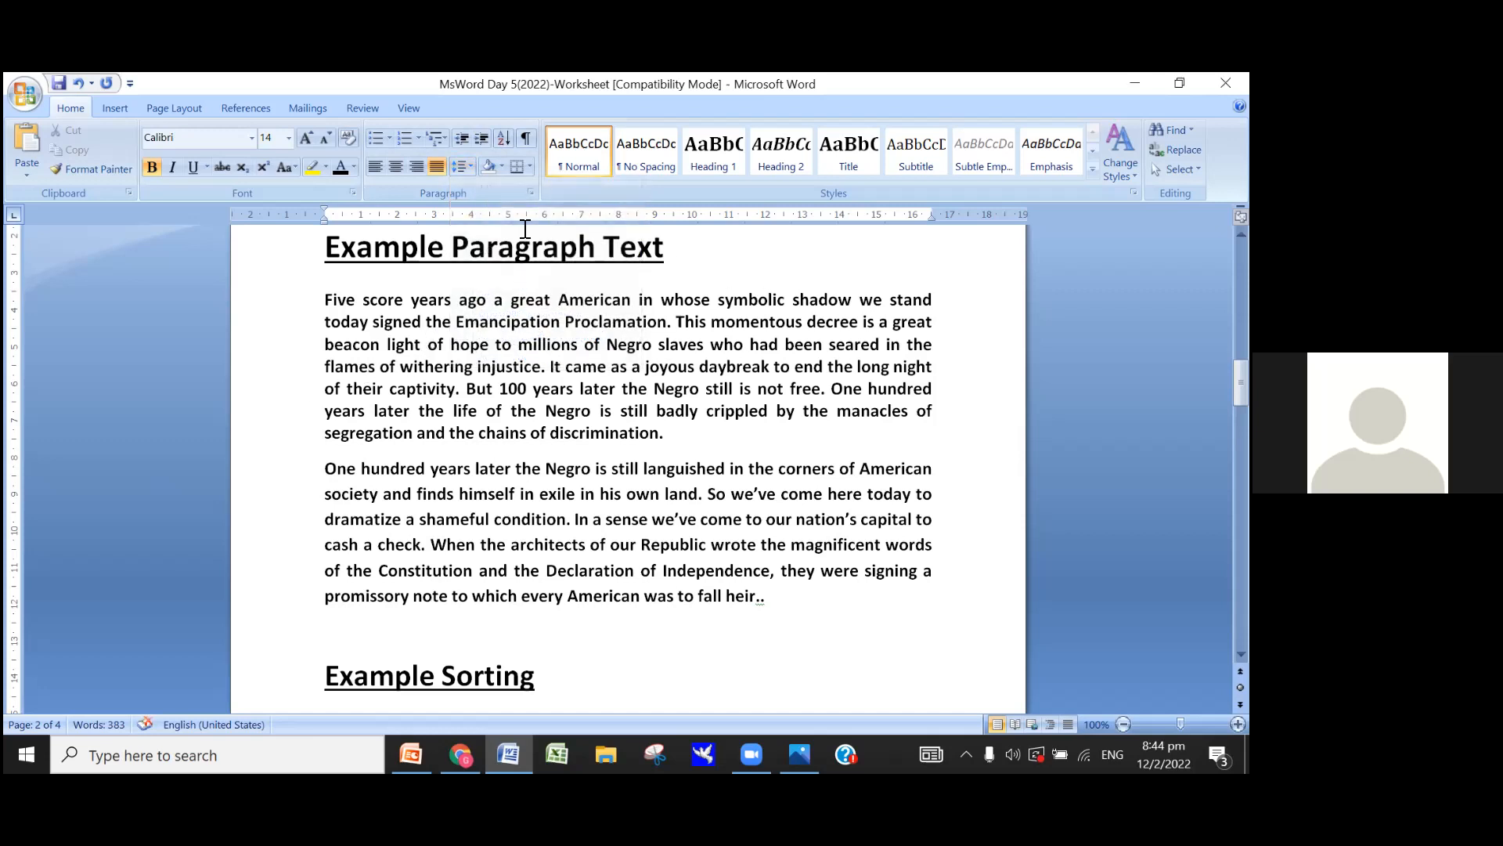
left_click(470, 166)
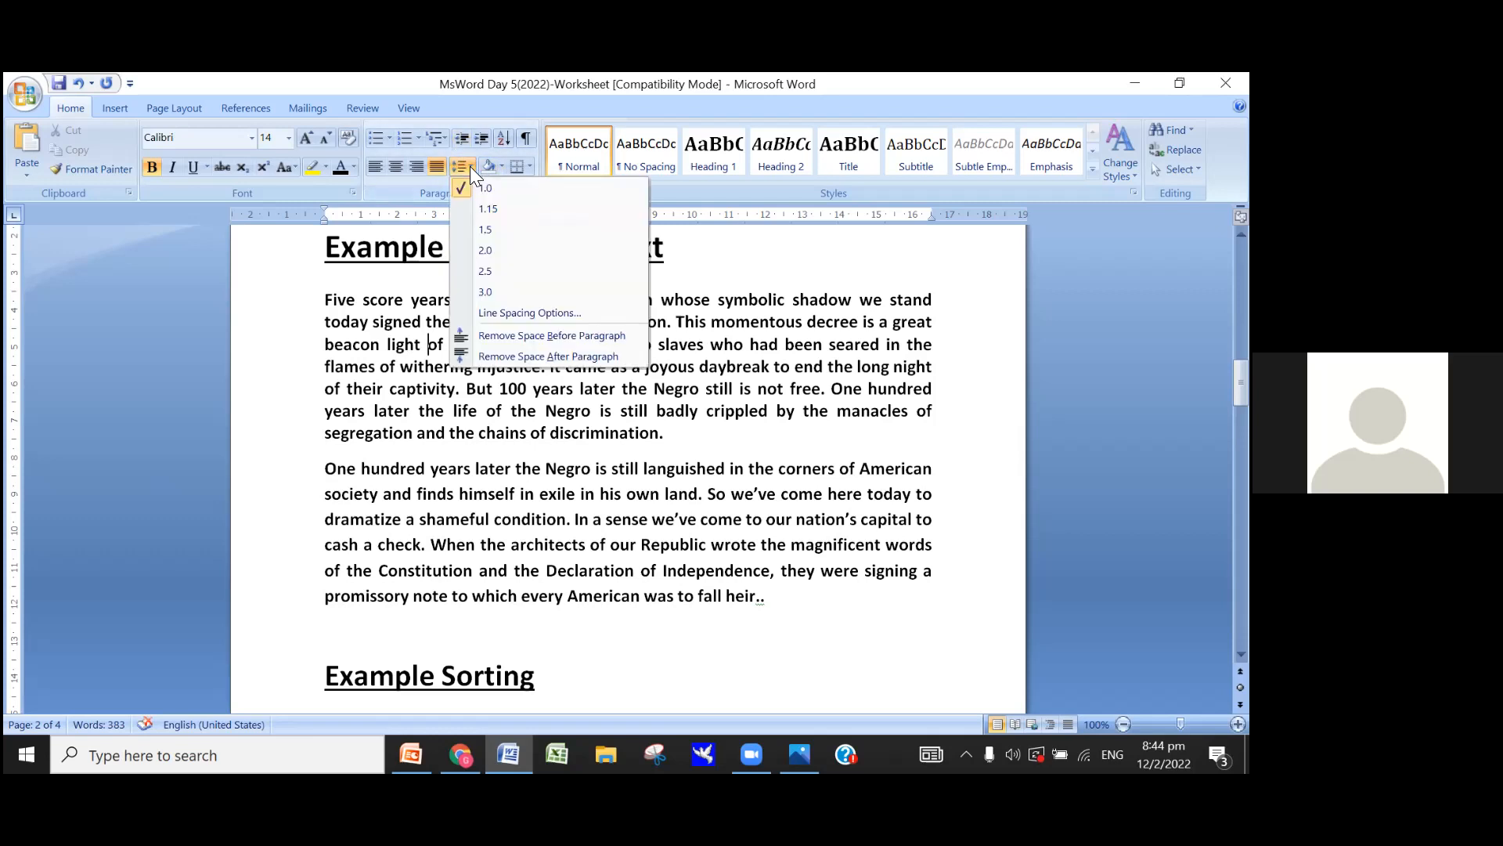
left_click(472, 251)
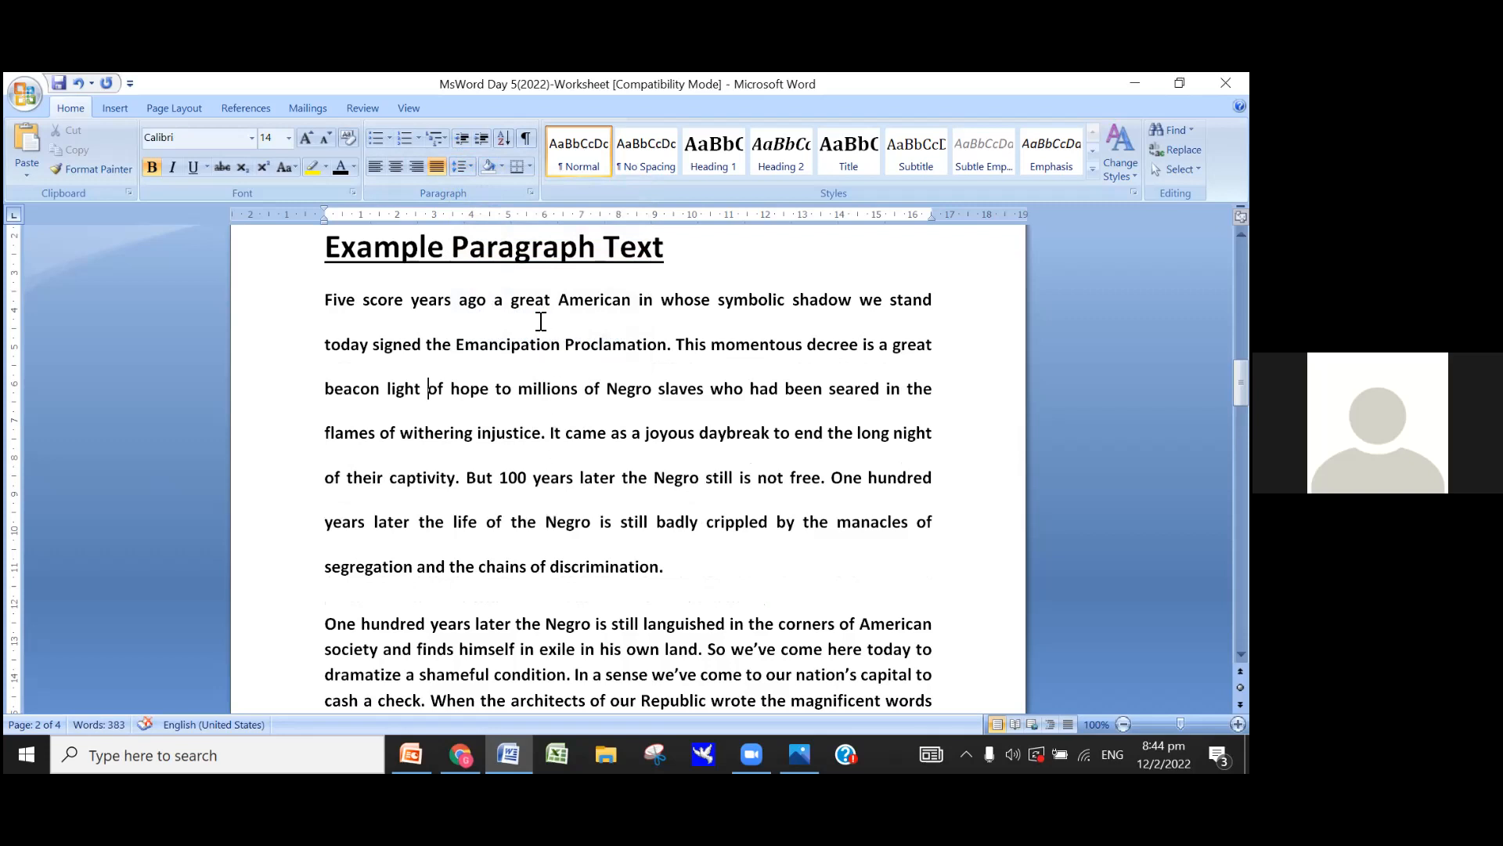
left_click(75, 82)
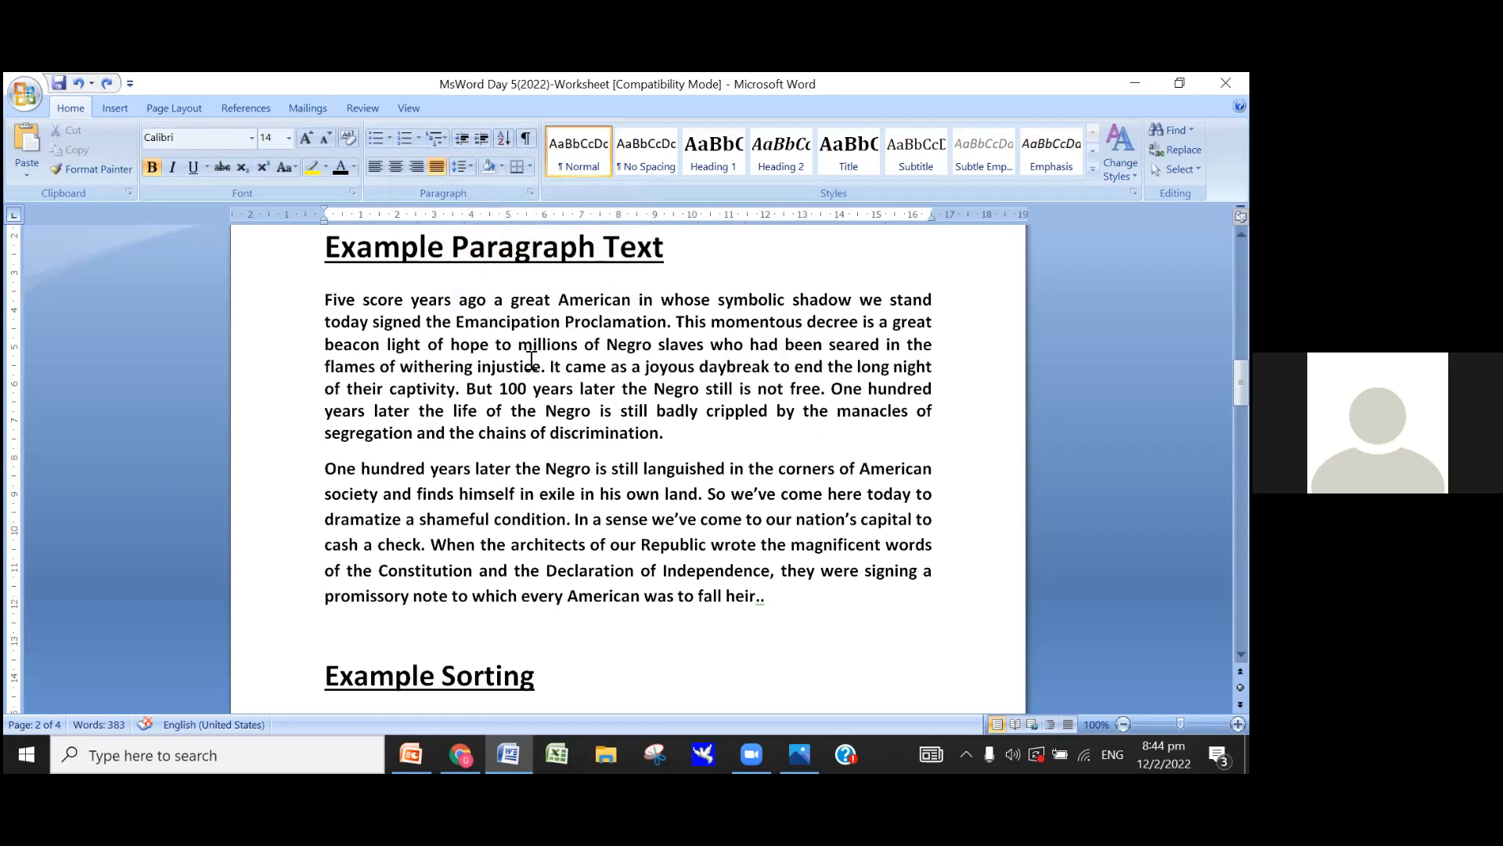
Step: Try 2.0 line spacing on the second example paragraph, starting "One hundred years later", and undo it
left_click(532, 519)
left_click(469, 171)
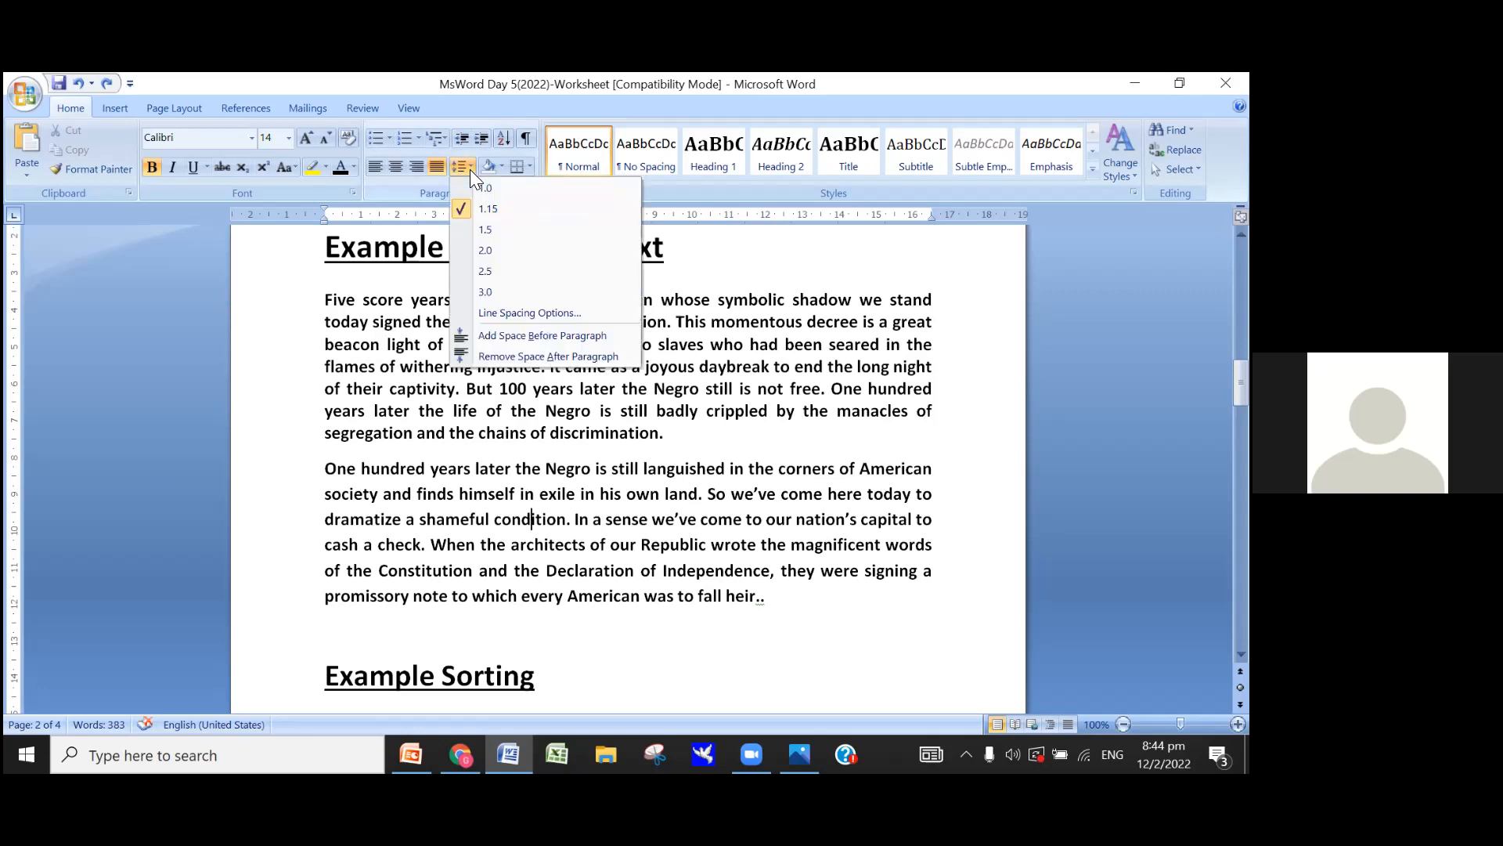
left_click(490, 252)
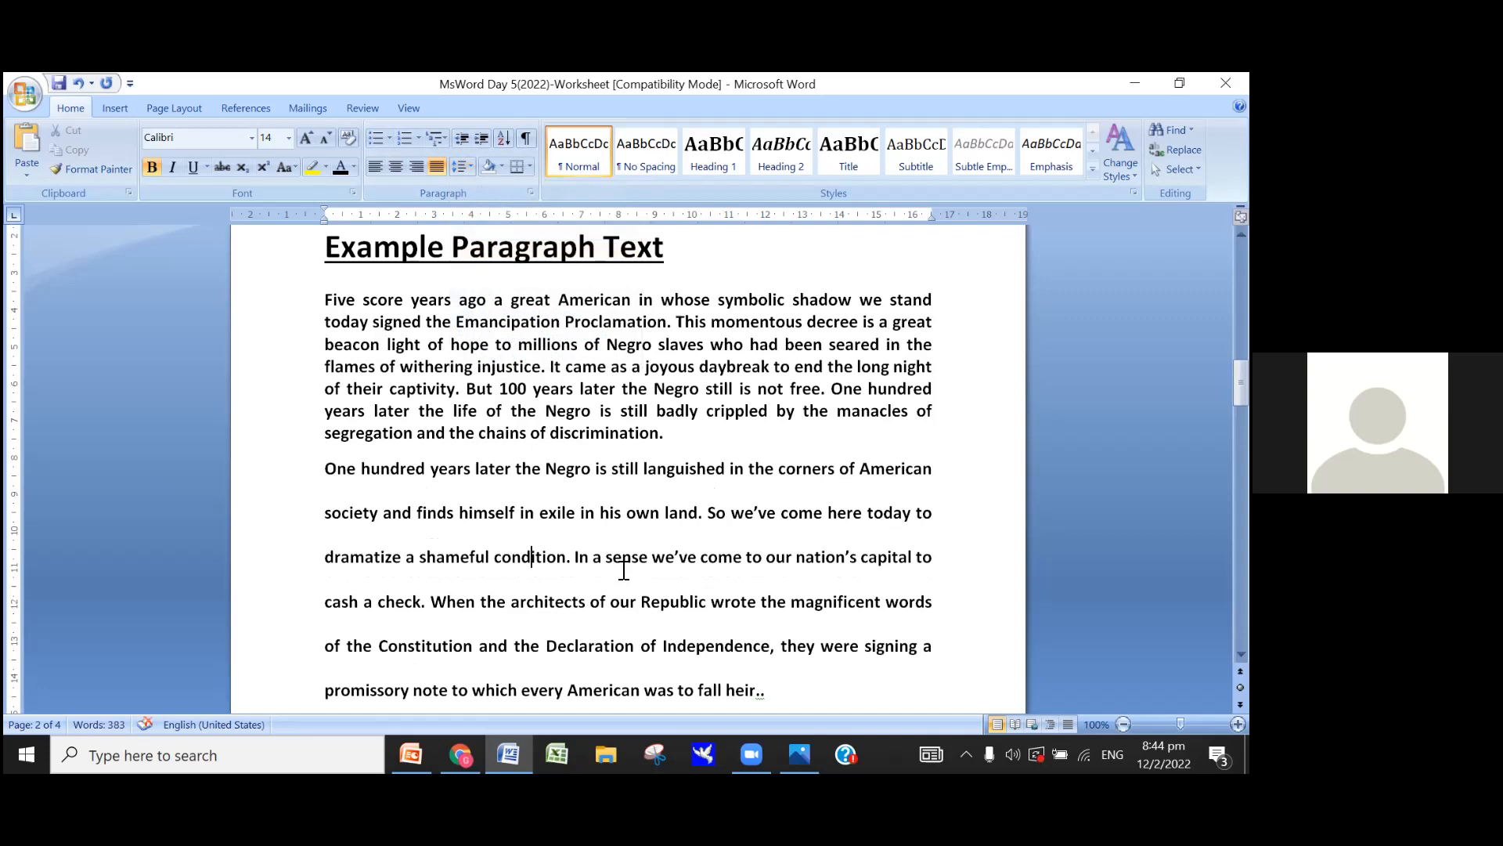
scroll(624, 570, "down", 1)
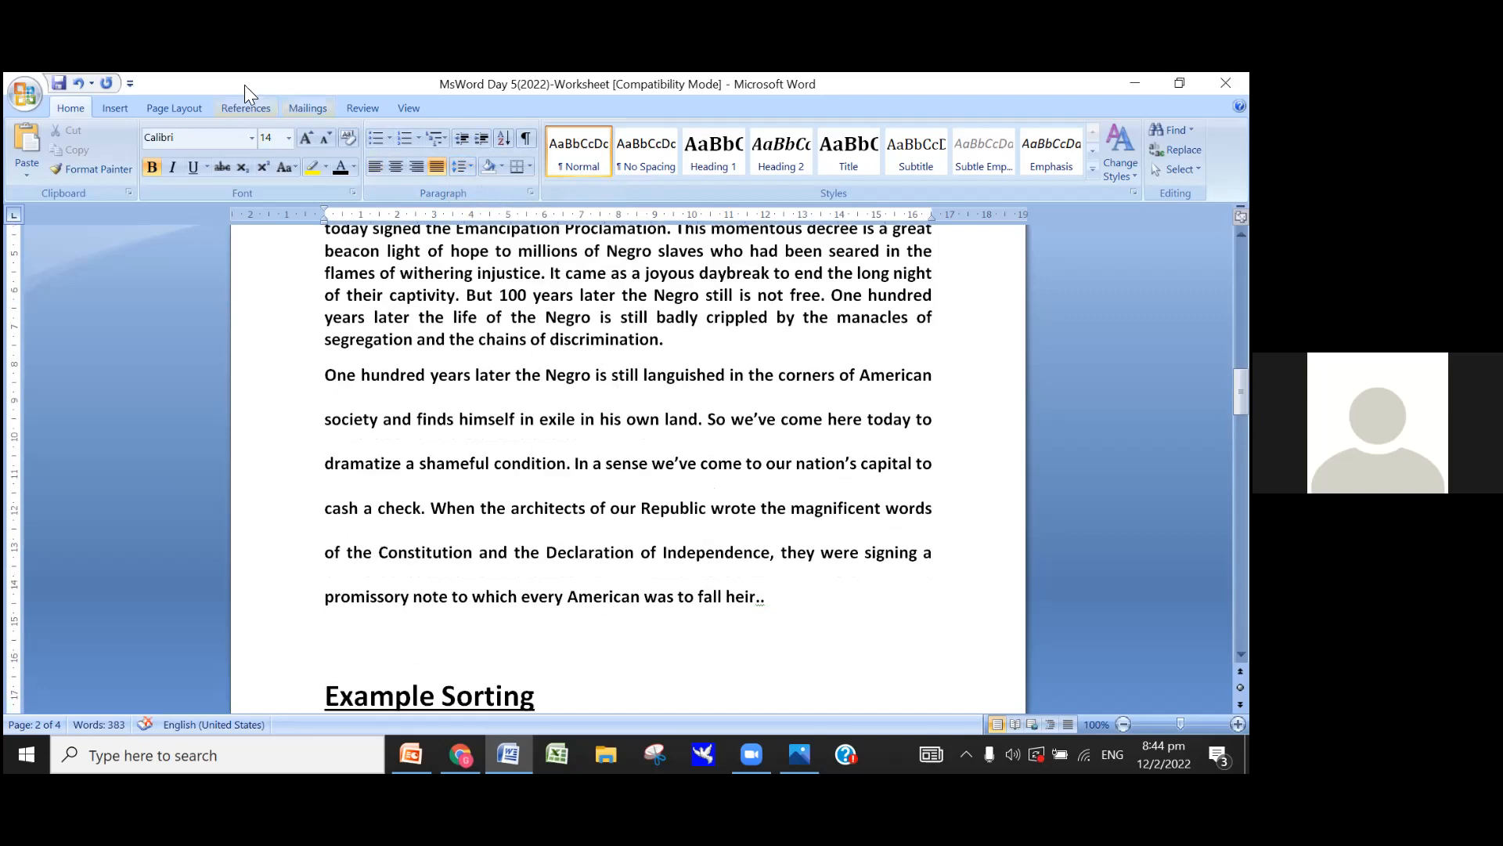
left_click(76, 82)
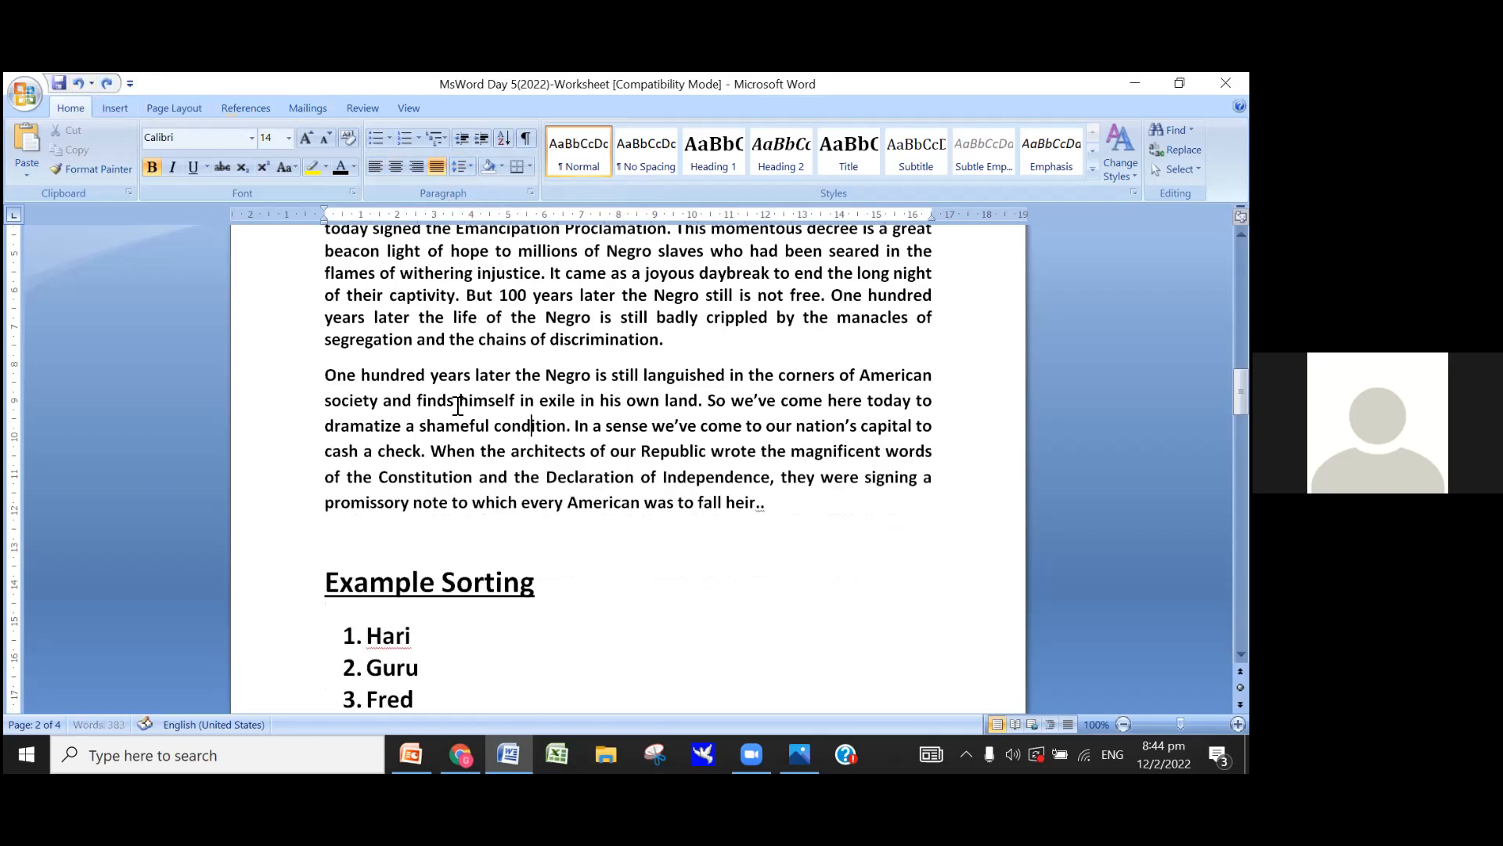
scroll(458, 408, "up", 1)
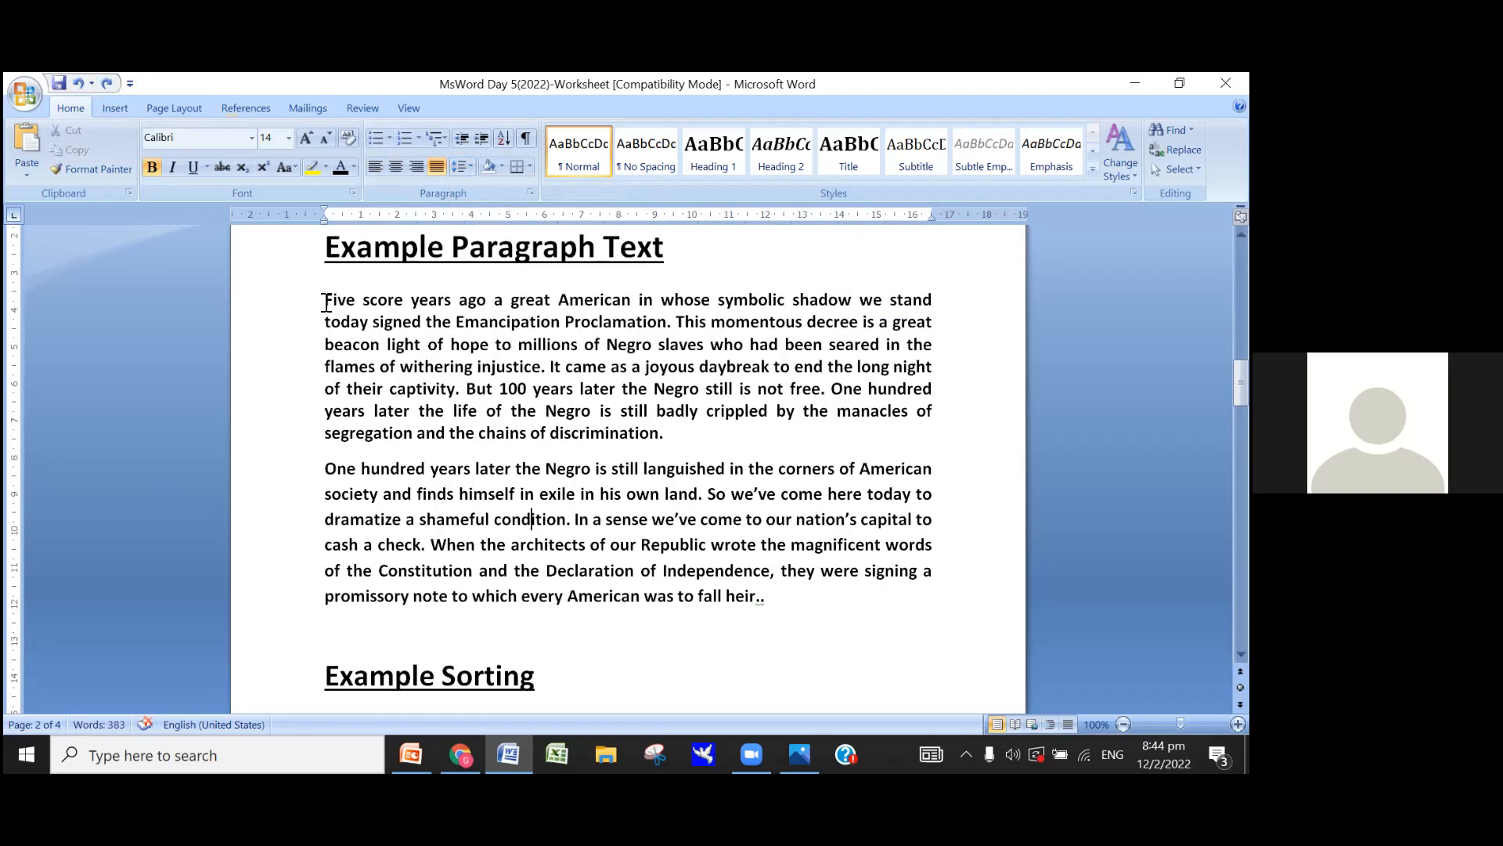
Step: Select both paragraphs under Example Paragraph Text and set their line spacing to 2.0
left_click_drag(326, 300, 783, 618)
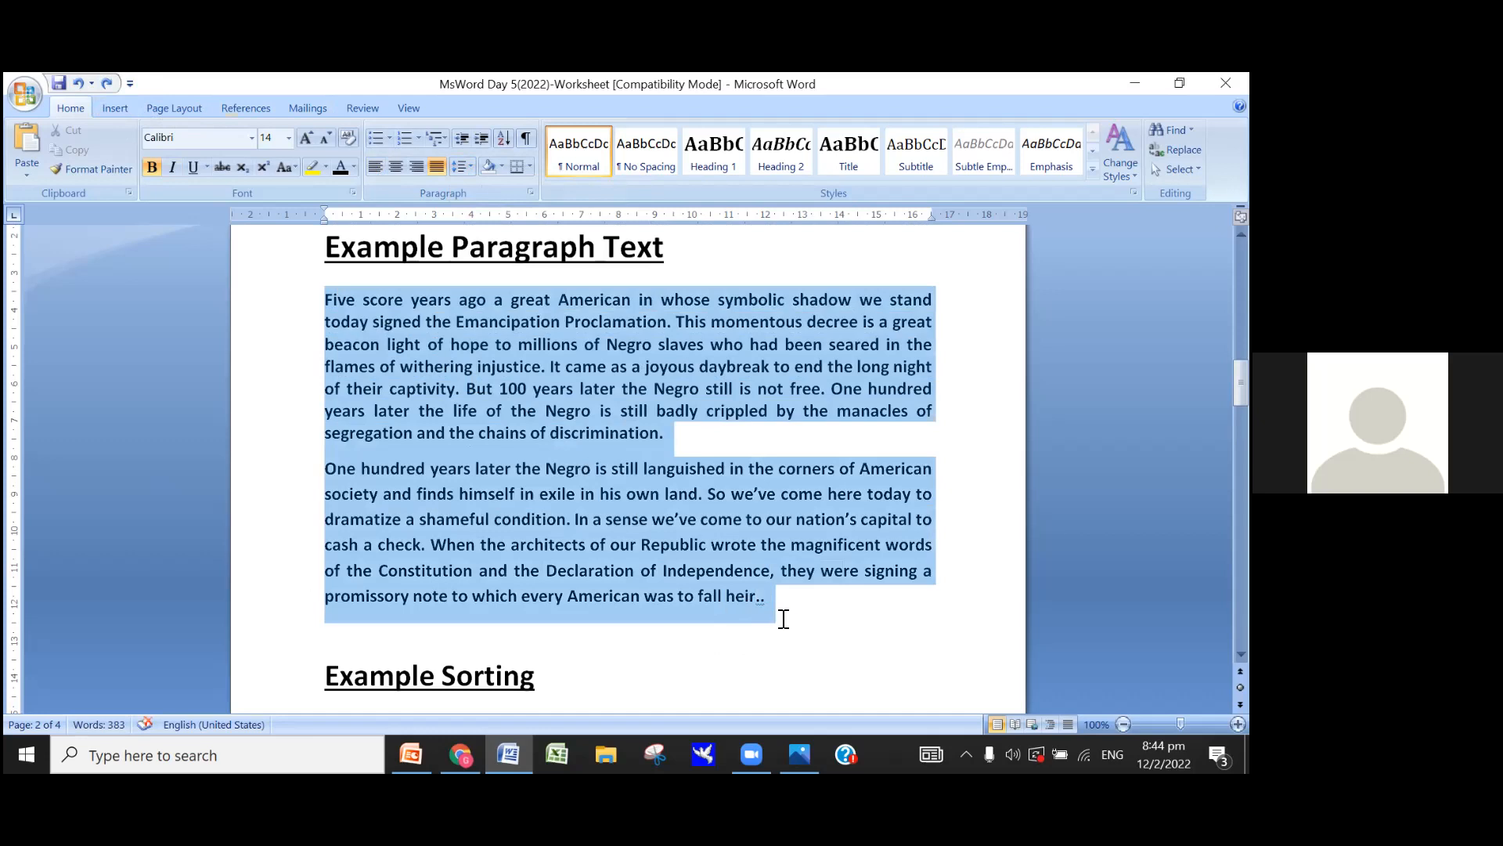
left_click(472, 164)
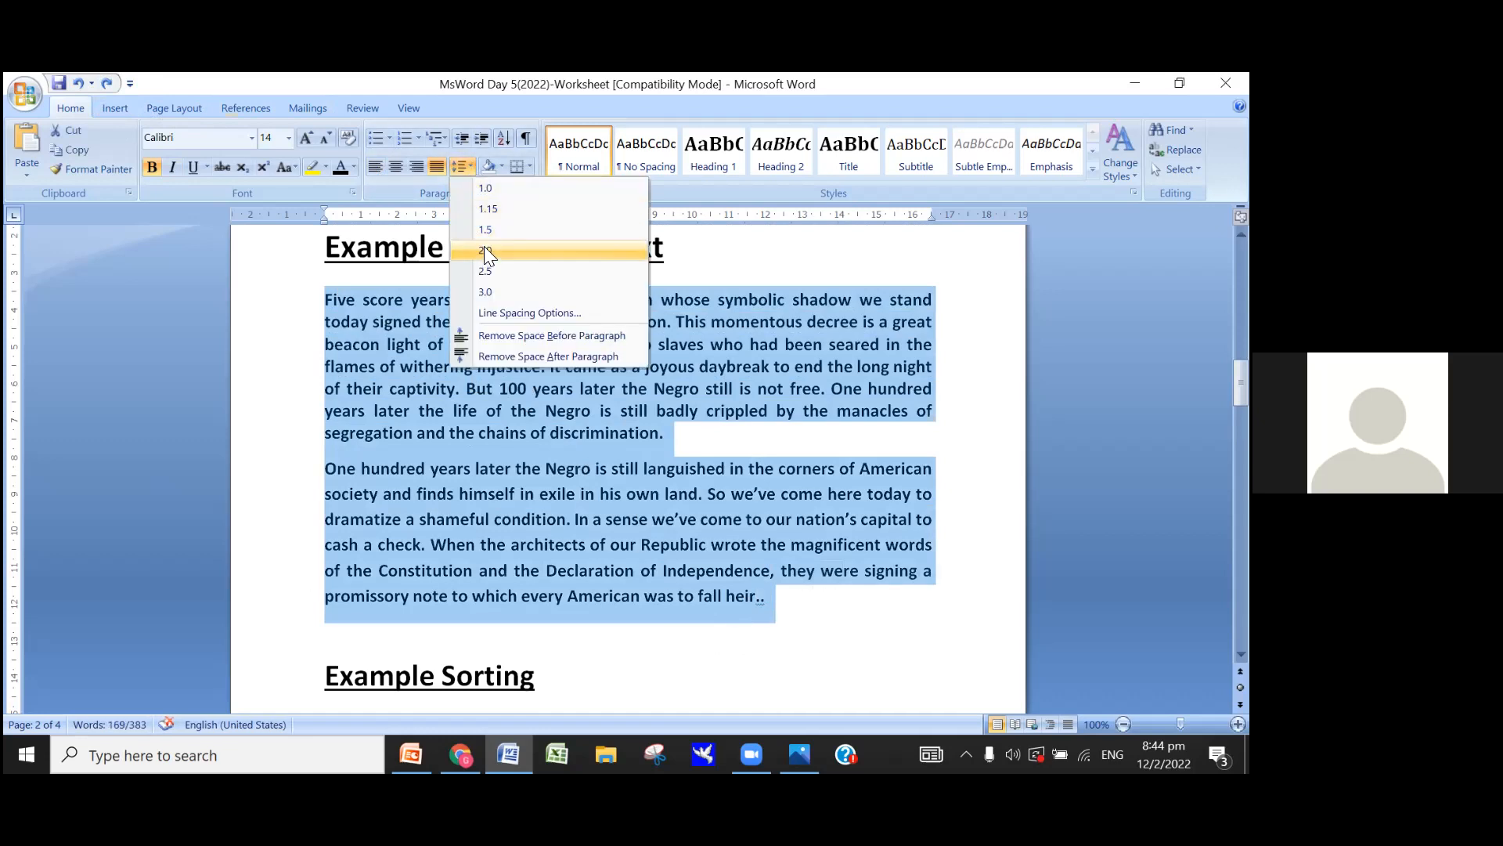
left_click(495, 270)
scroll(808, 550, "down", 5)
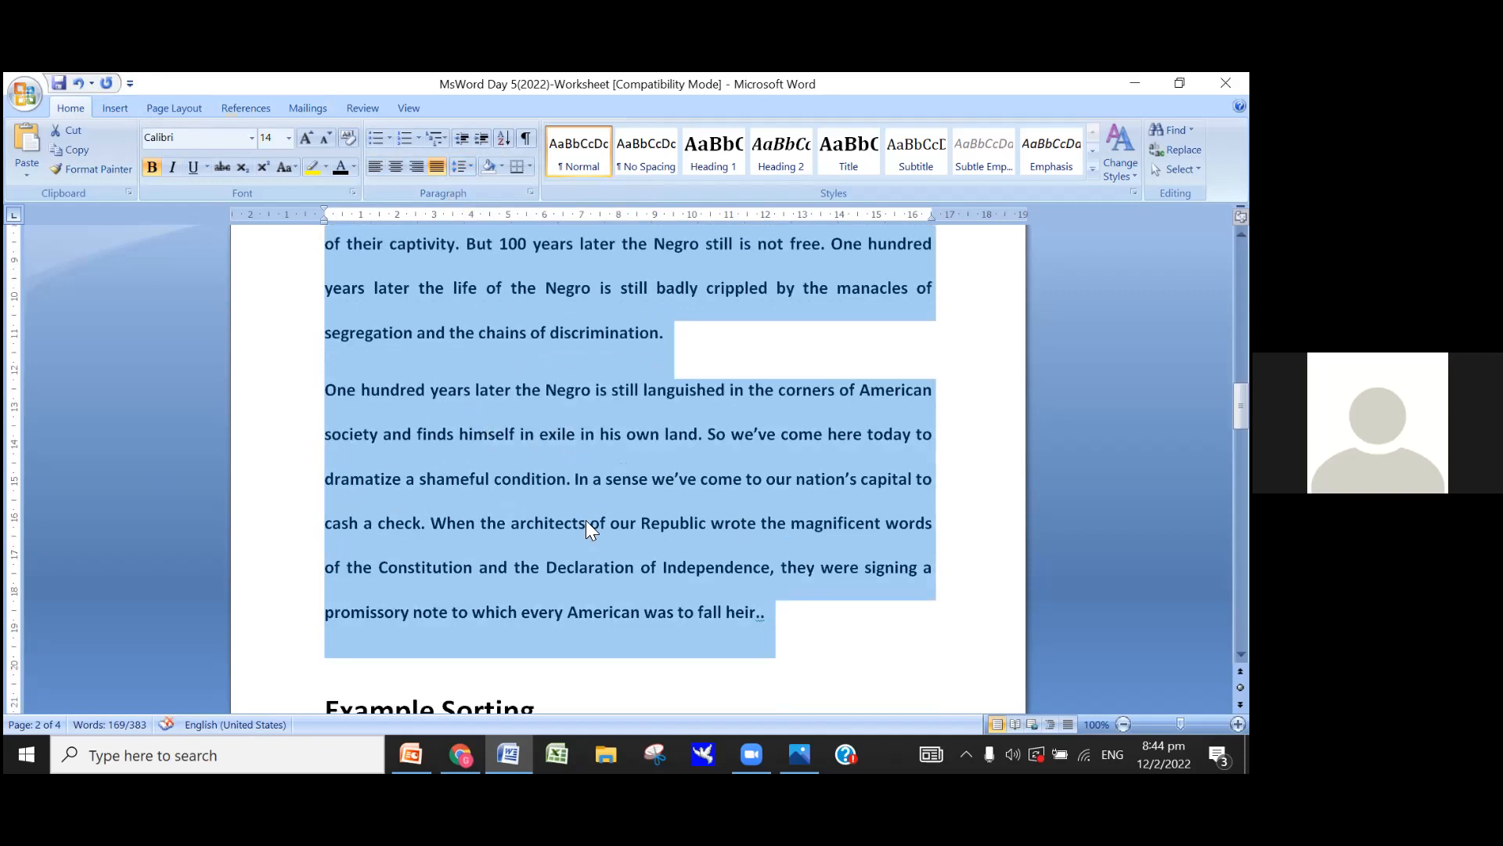
Step: Set the line spacing of both selected example paragraphs to 1.0
left_click(471, 164)
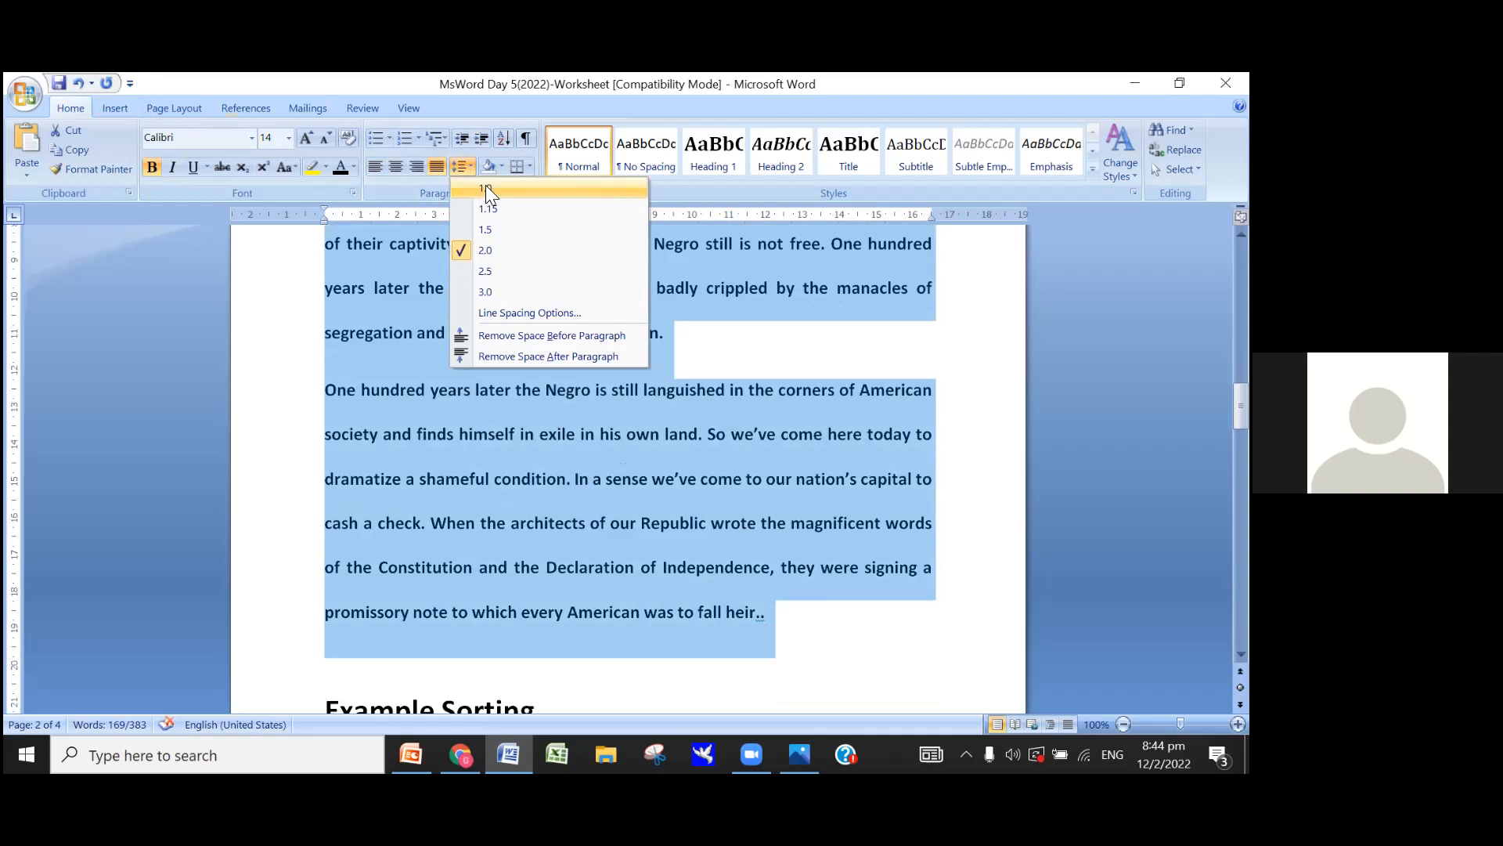
left_click(485, 188)
scroll(606, 301, "up", 3)
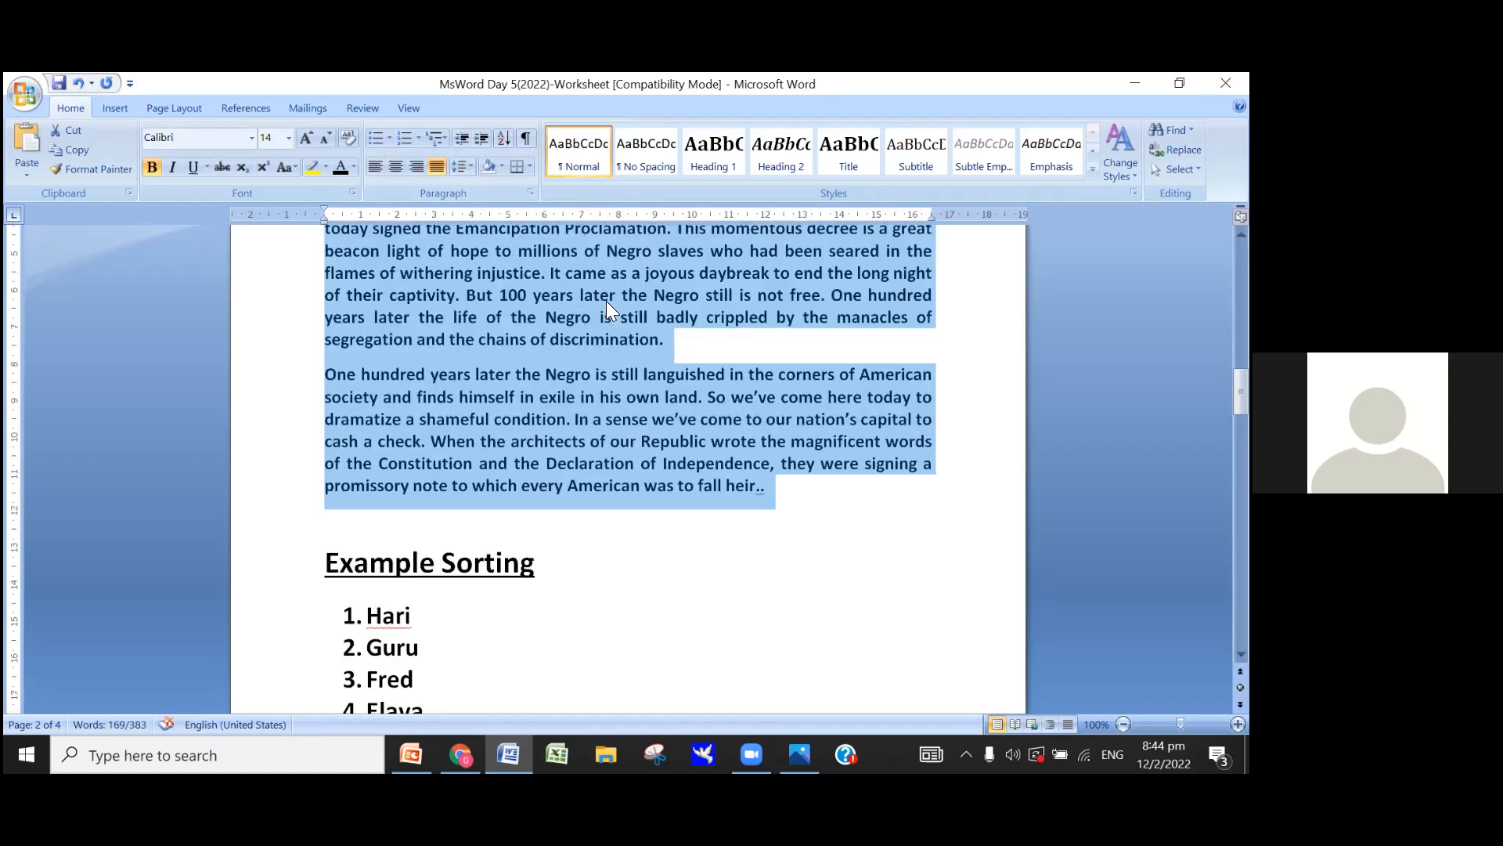
scroll(606, 300, "up", 2)
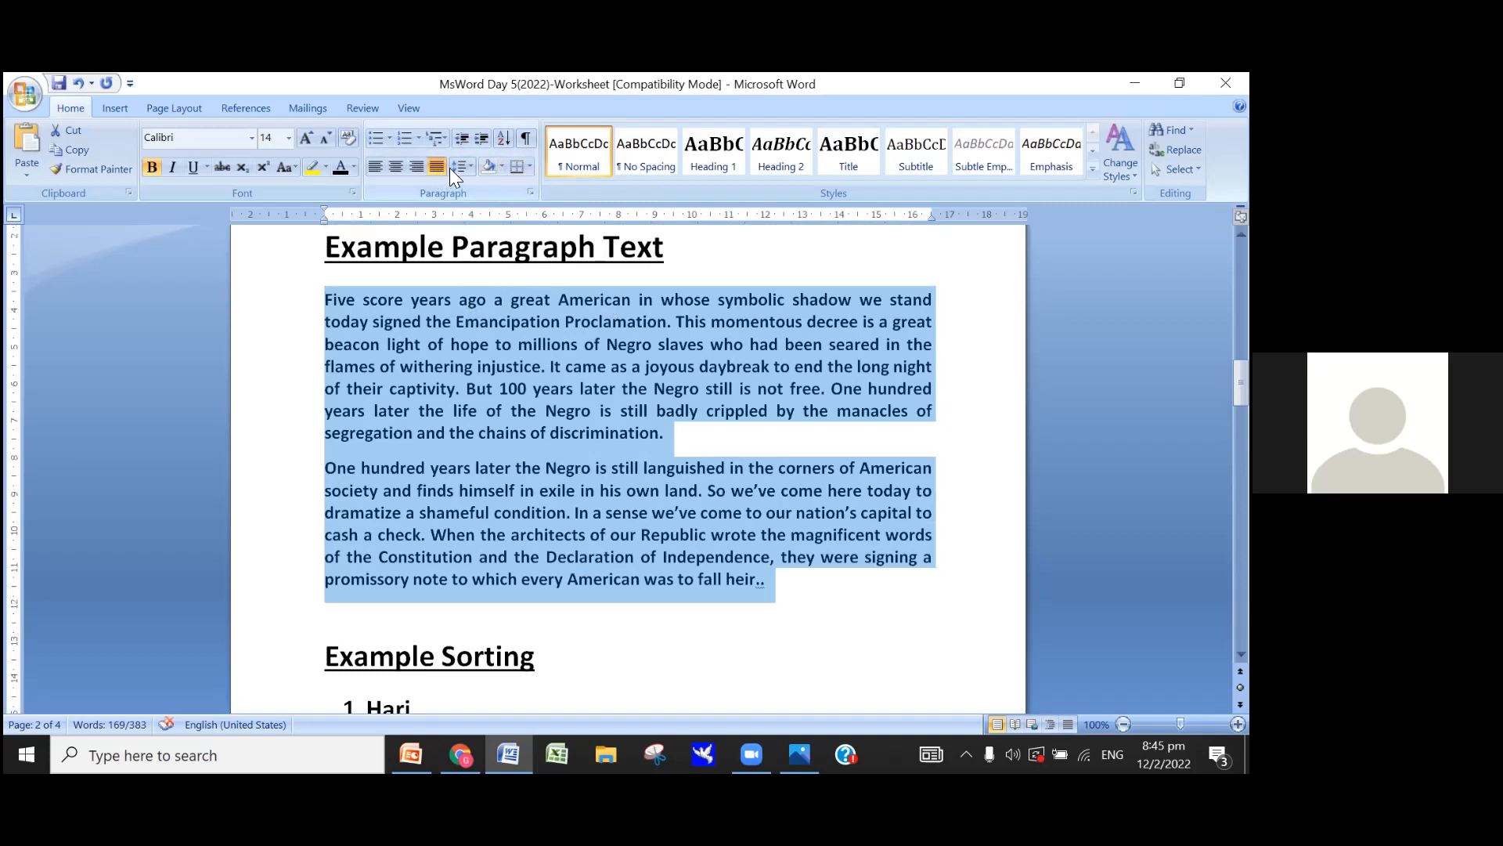
Step: Set the line spacing of both selected paragraphs under Example Paragraph Text to 1.5
left_click(471, 162)
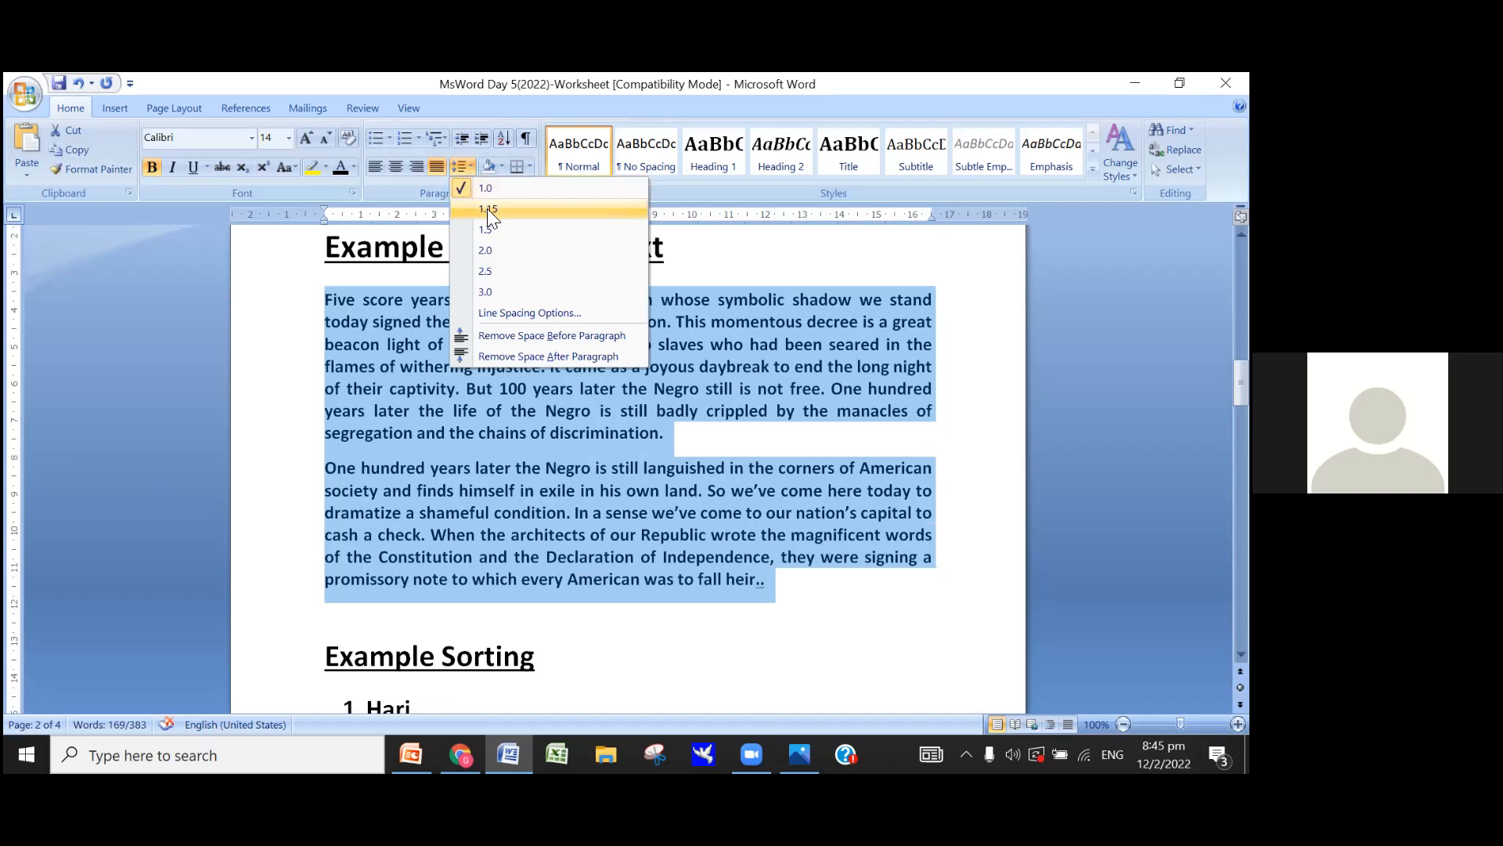
left_click(487, 231)
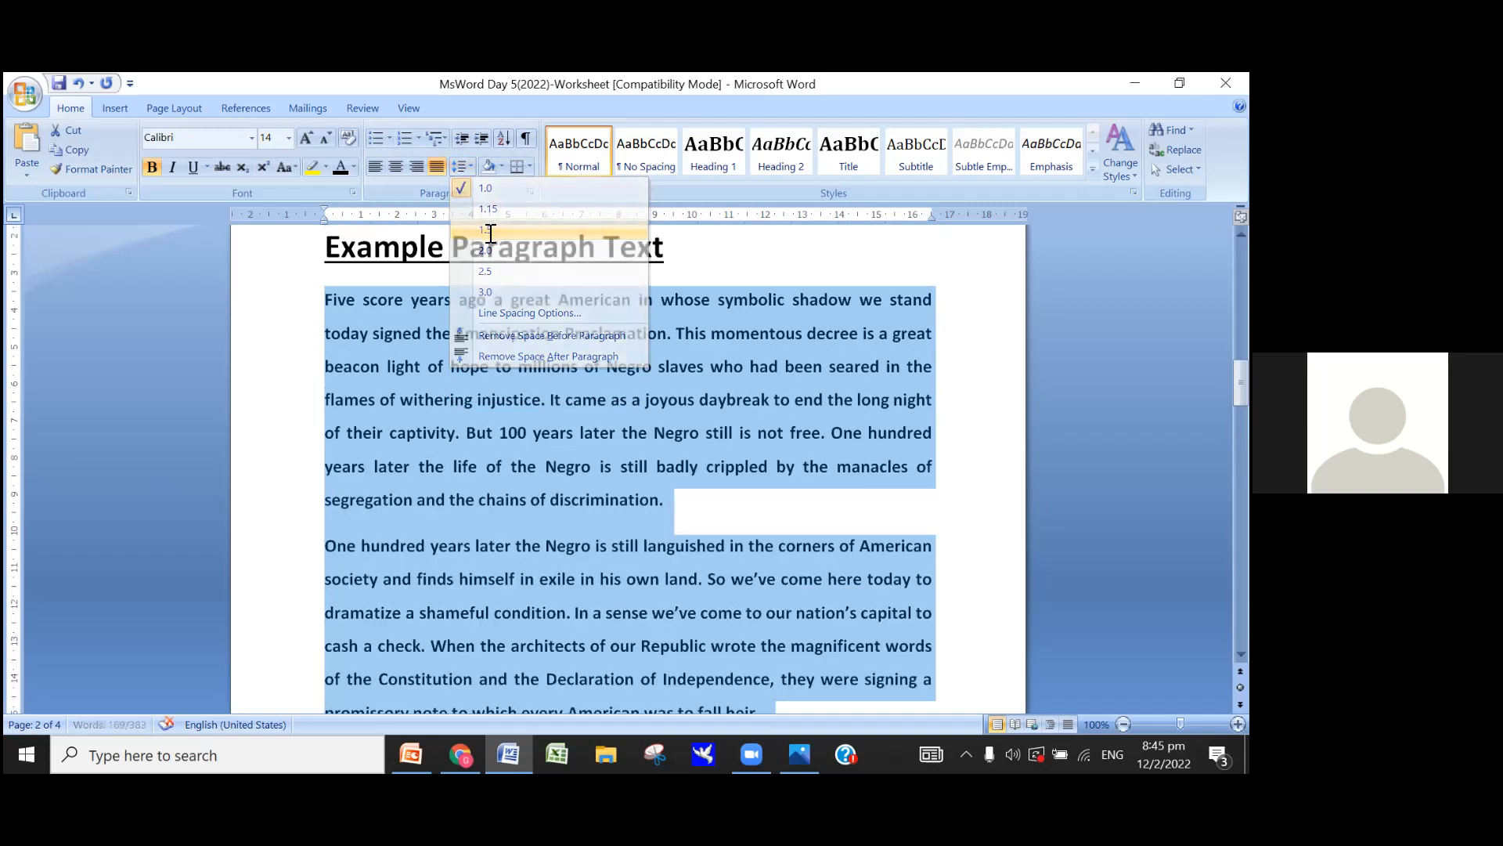
scroll(581, 379, "down", 1)
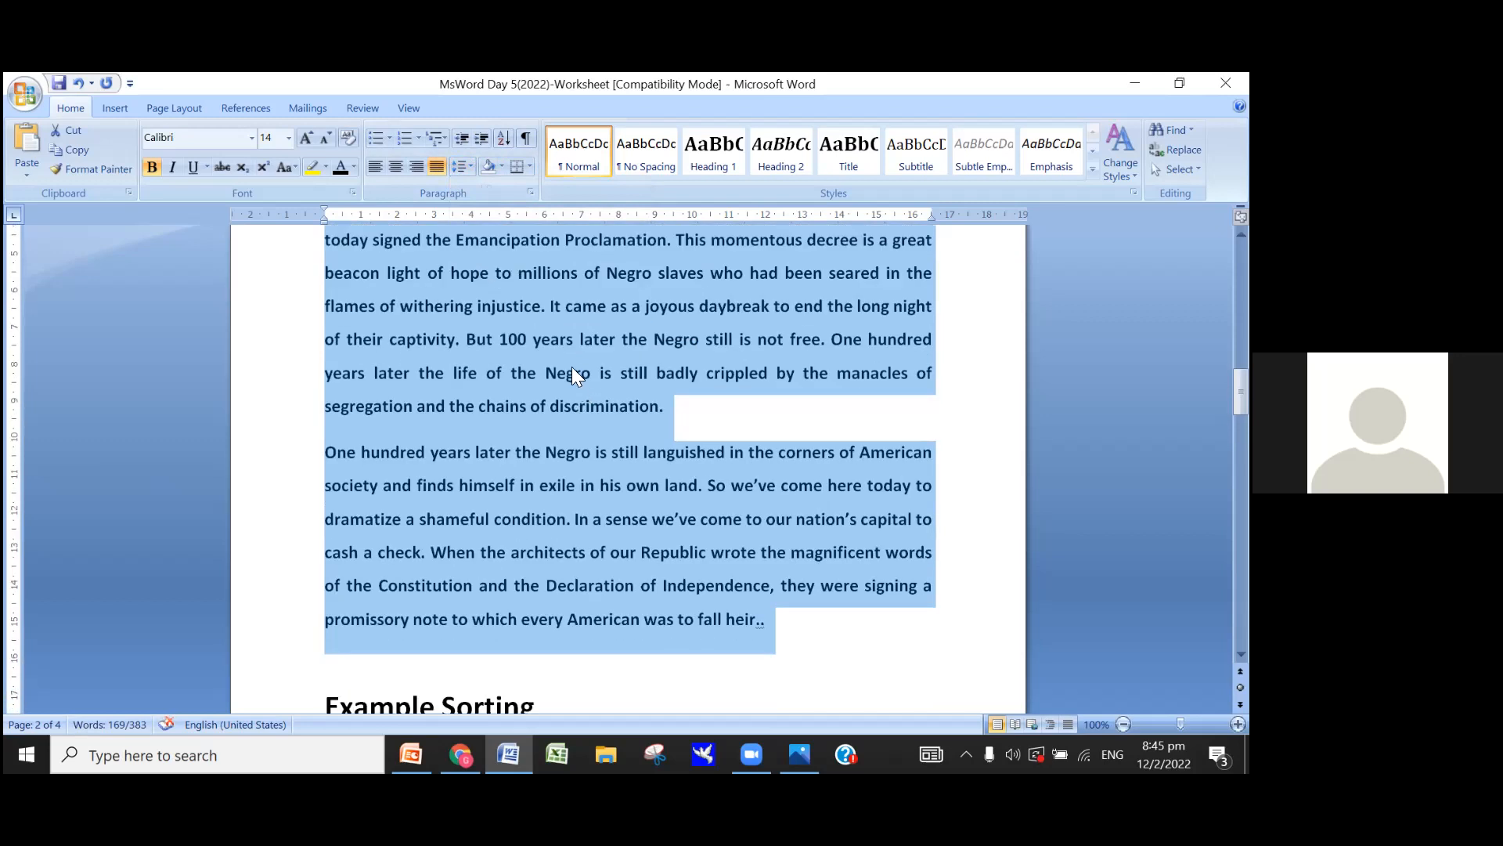
scroll(571, 367, "up", 1)
Step: Shade the first example paragraph, starting "Five score years ago", with the light green standard color
left_click(712, 373)
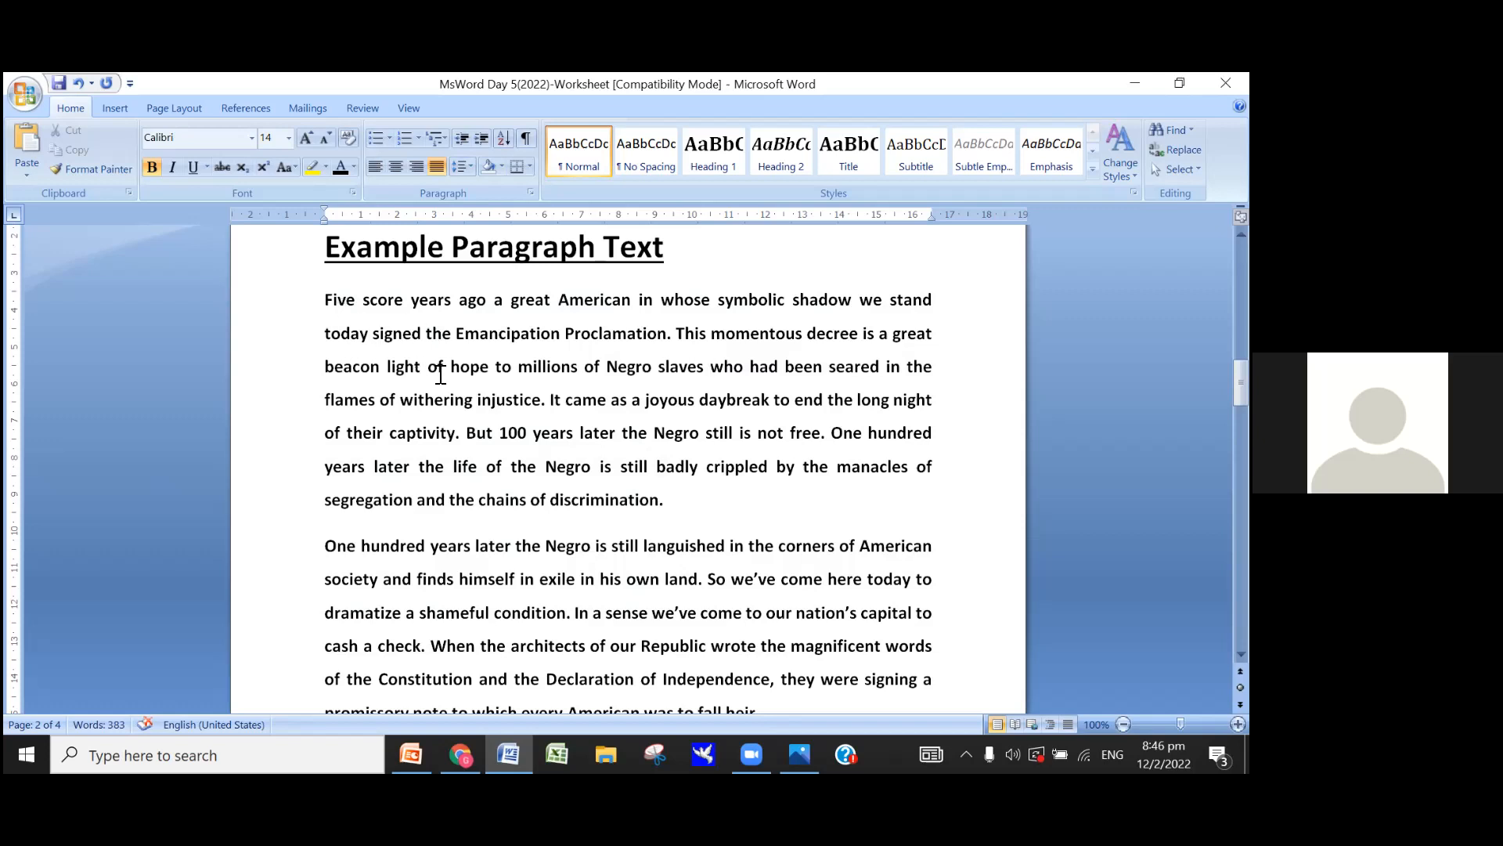
left_click(503, 166)
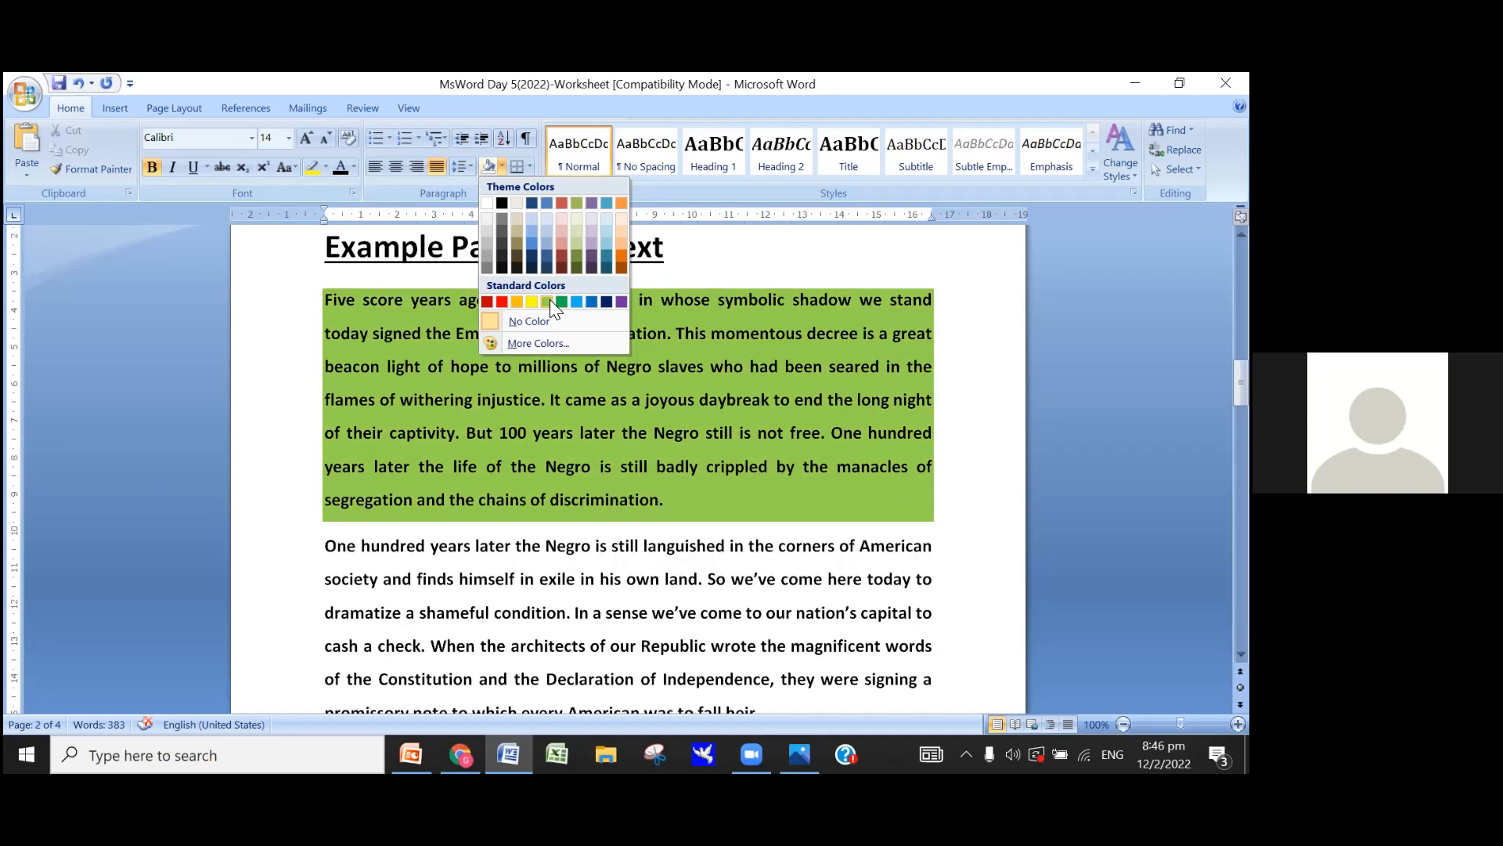
left_click(550, 299)
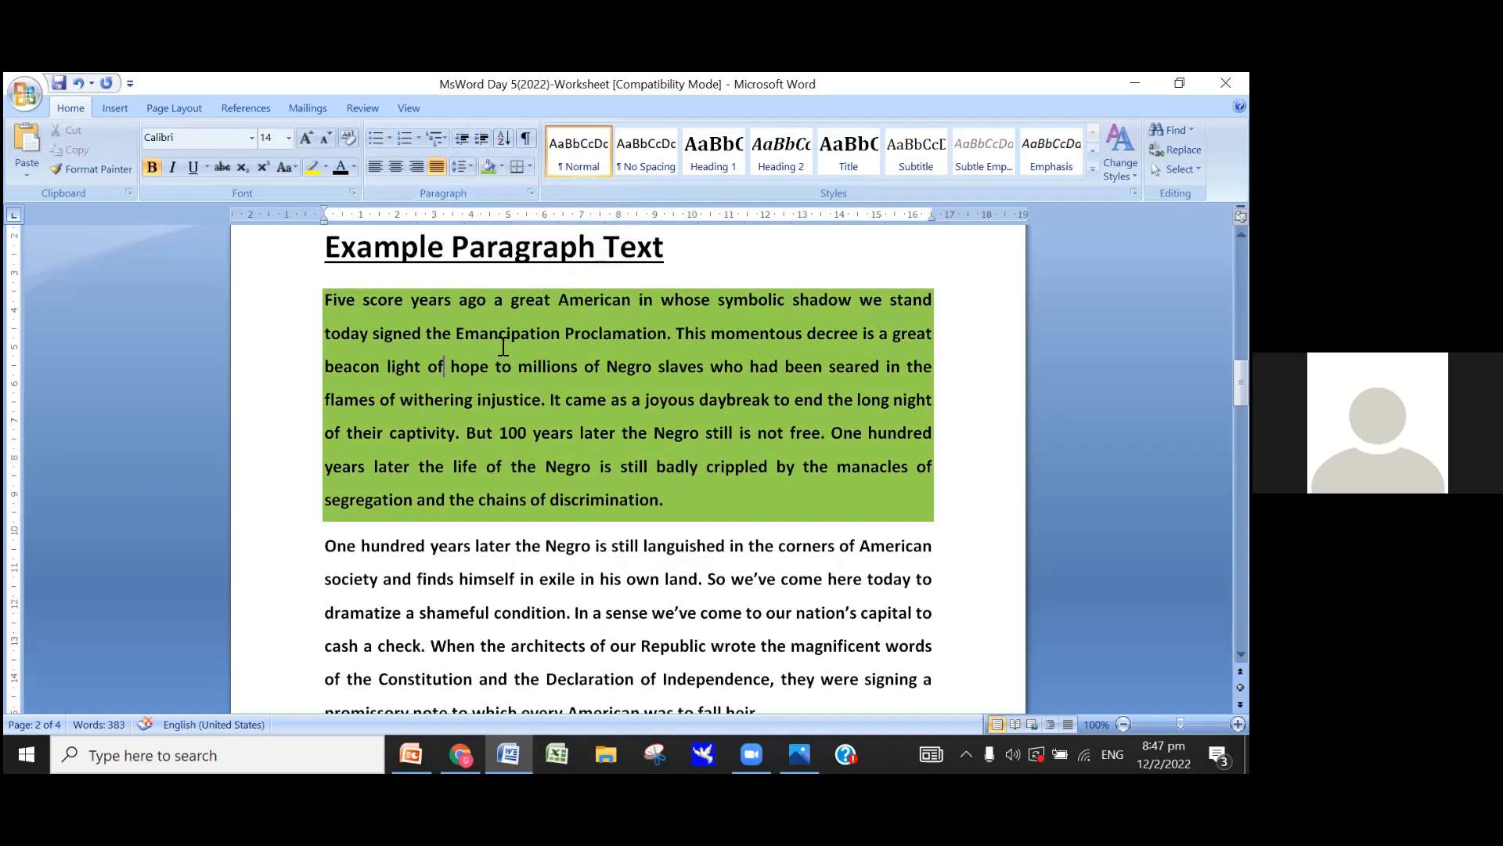
Step: Apply Outside Borders to the second example paragraph, starting "One hundred years later"
scroll(617, 474, "down", 2)
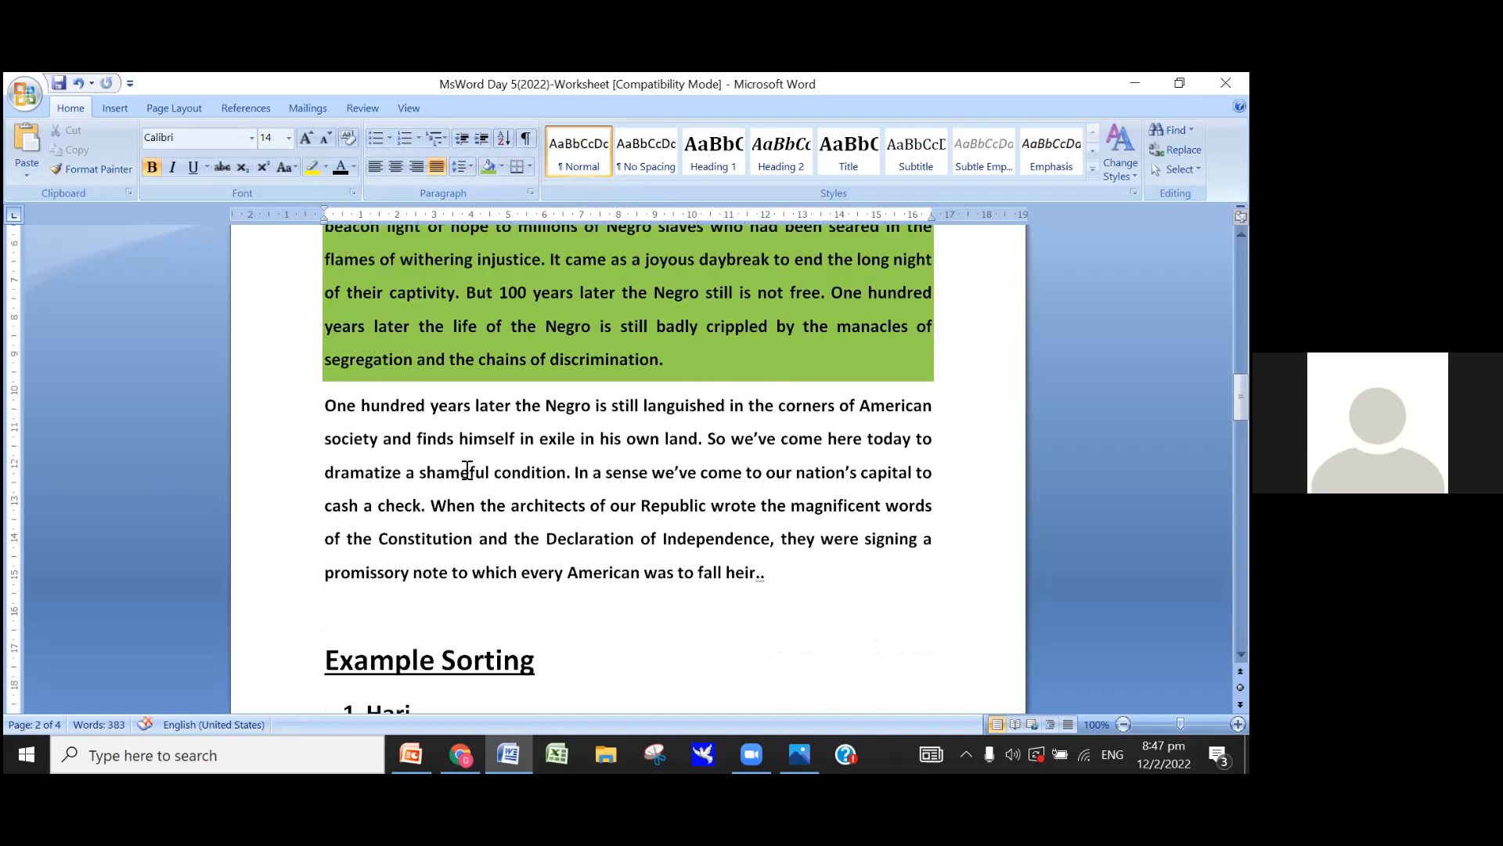
left_click(519, 448)
left_click(529, 166)
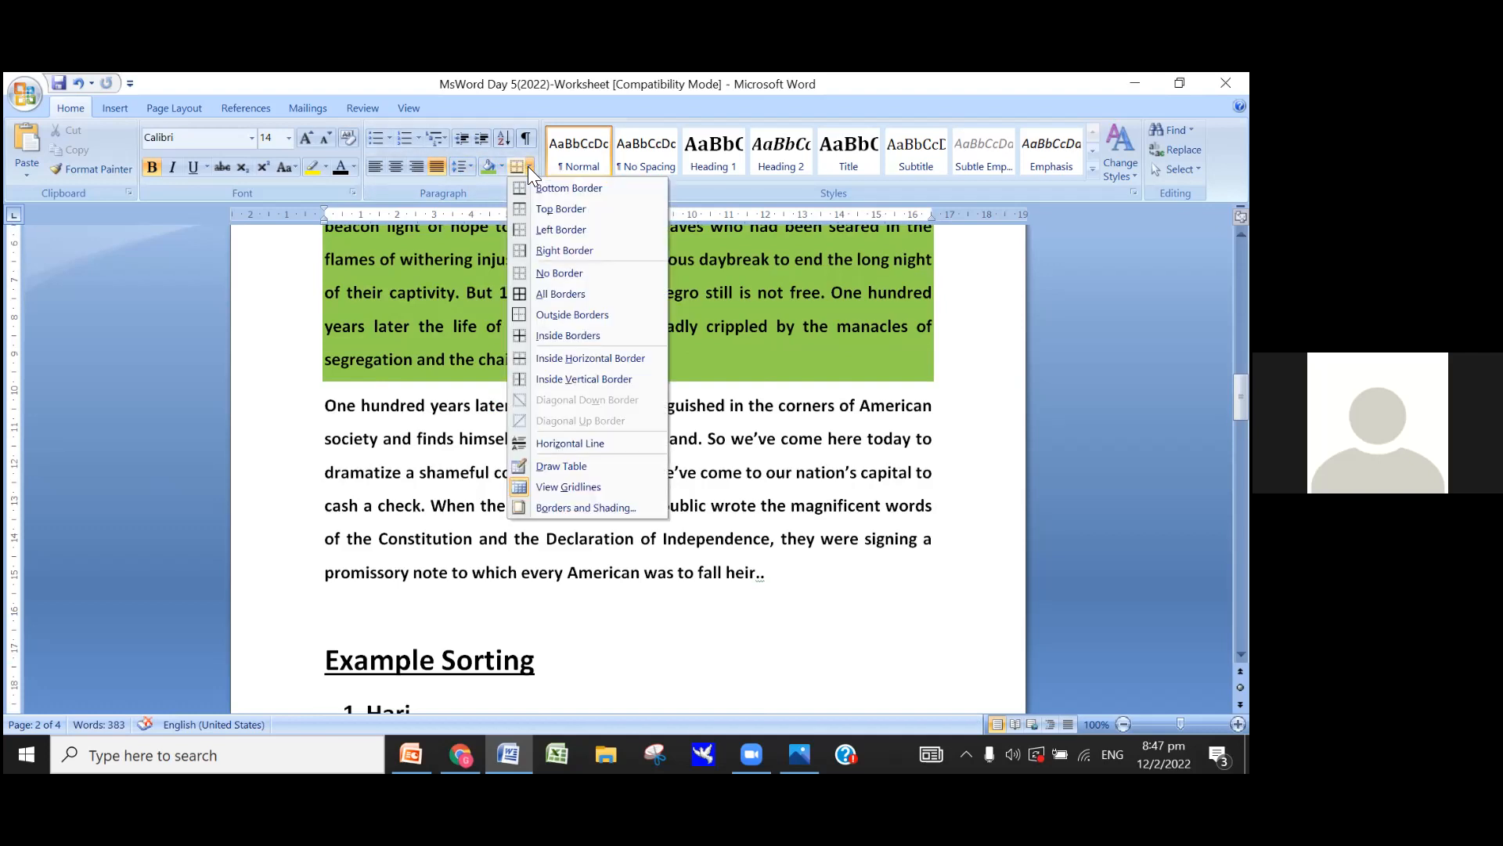
left_click(581, 314)
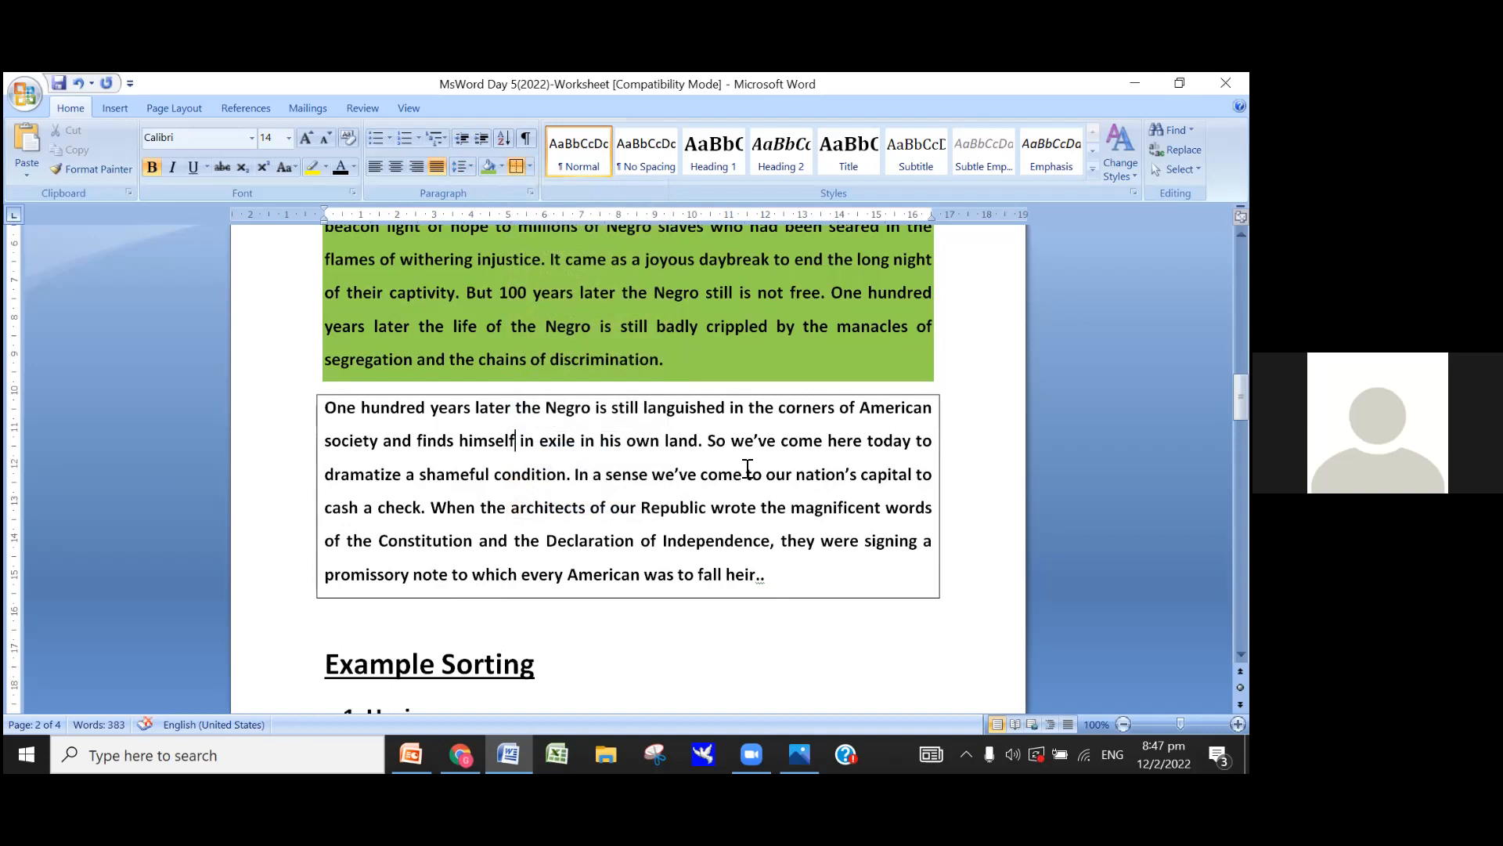
Step: Remove the bottom border of the second example paragraph, and undo both this removal and the outside borders
left_click(531, 166)
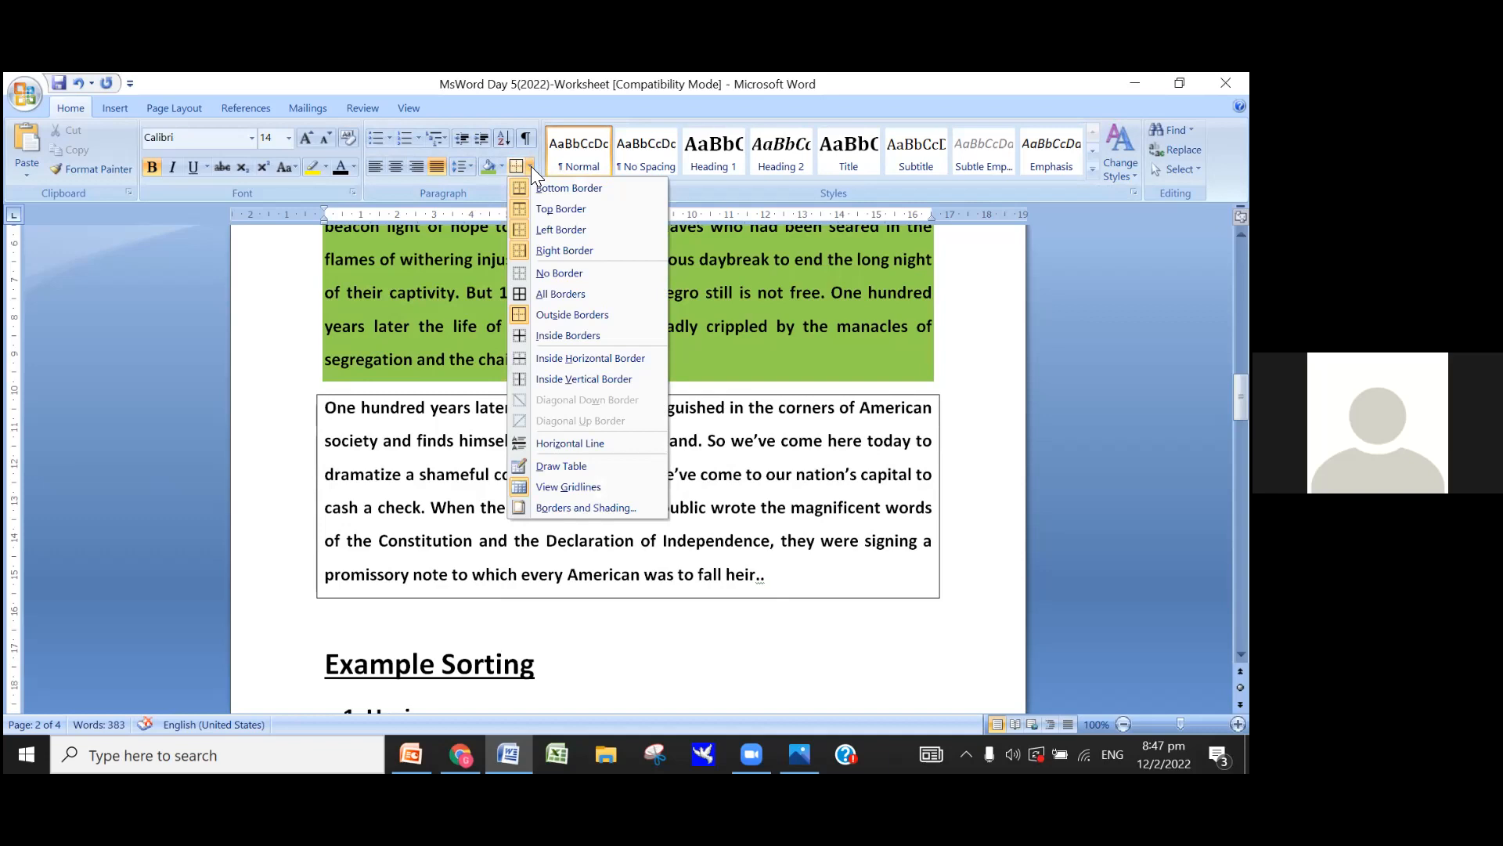
left_click(576, 187)
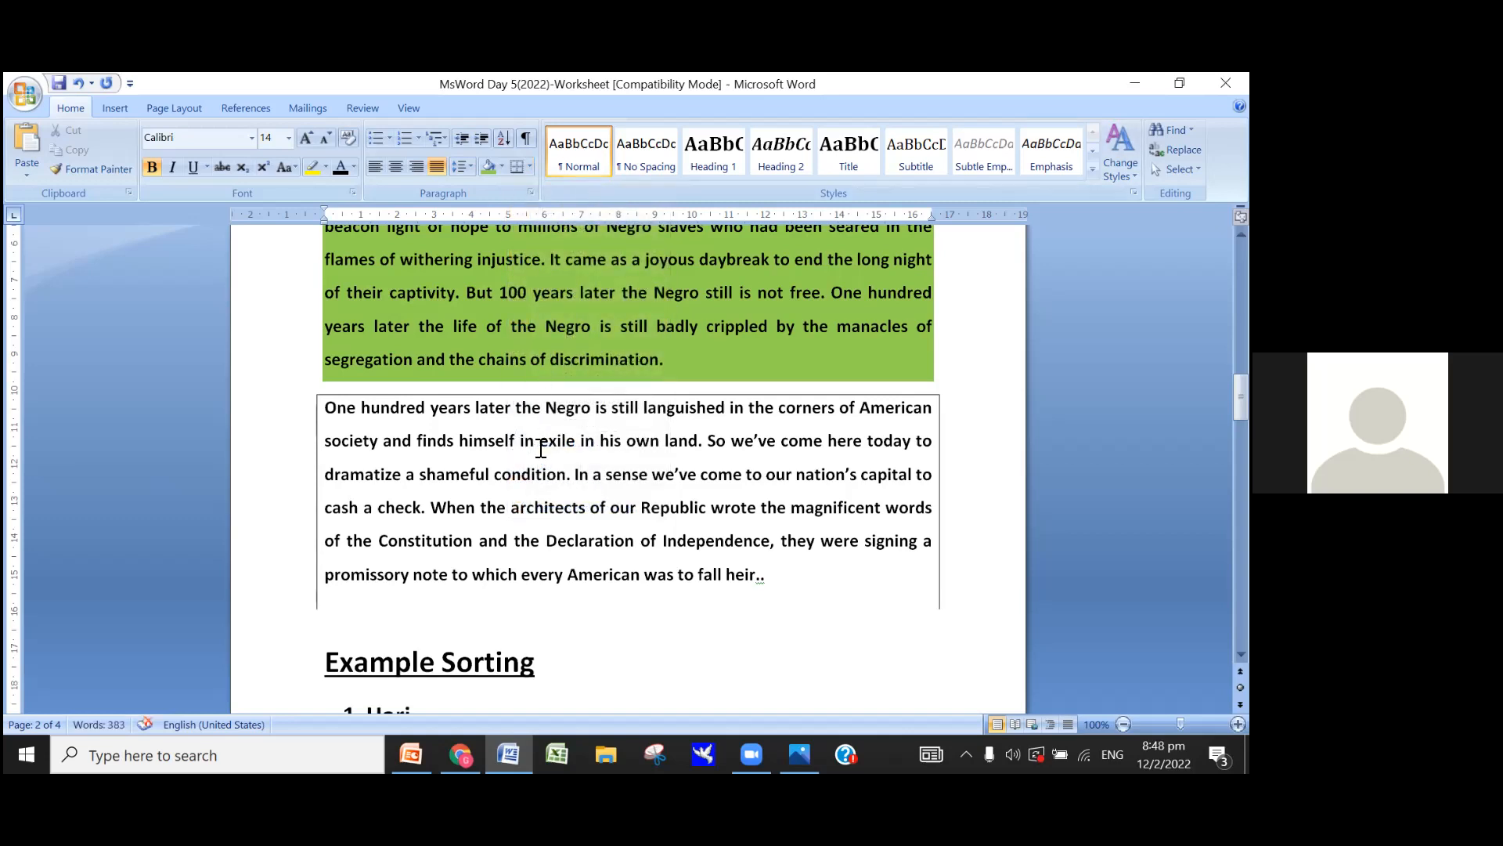
left_click(78, 83)
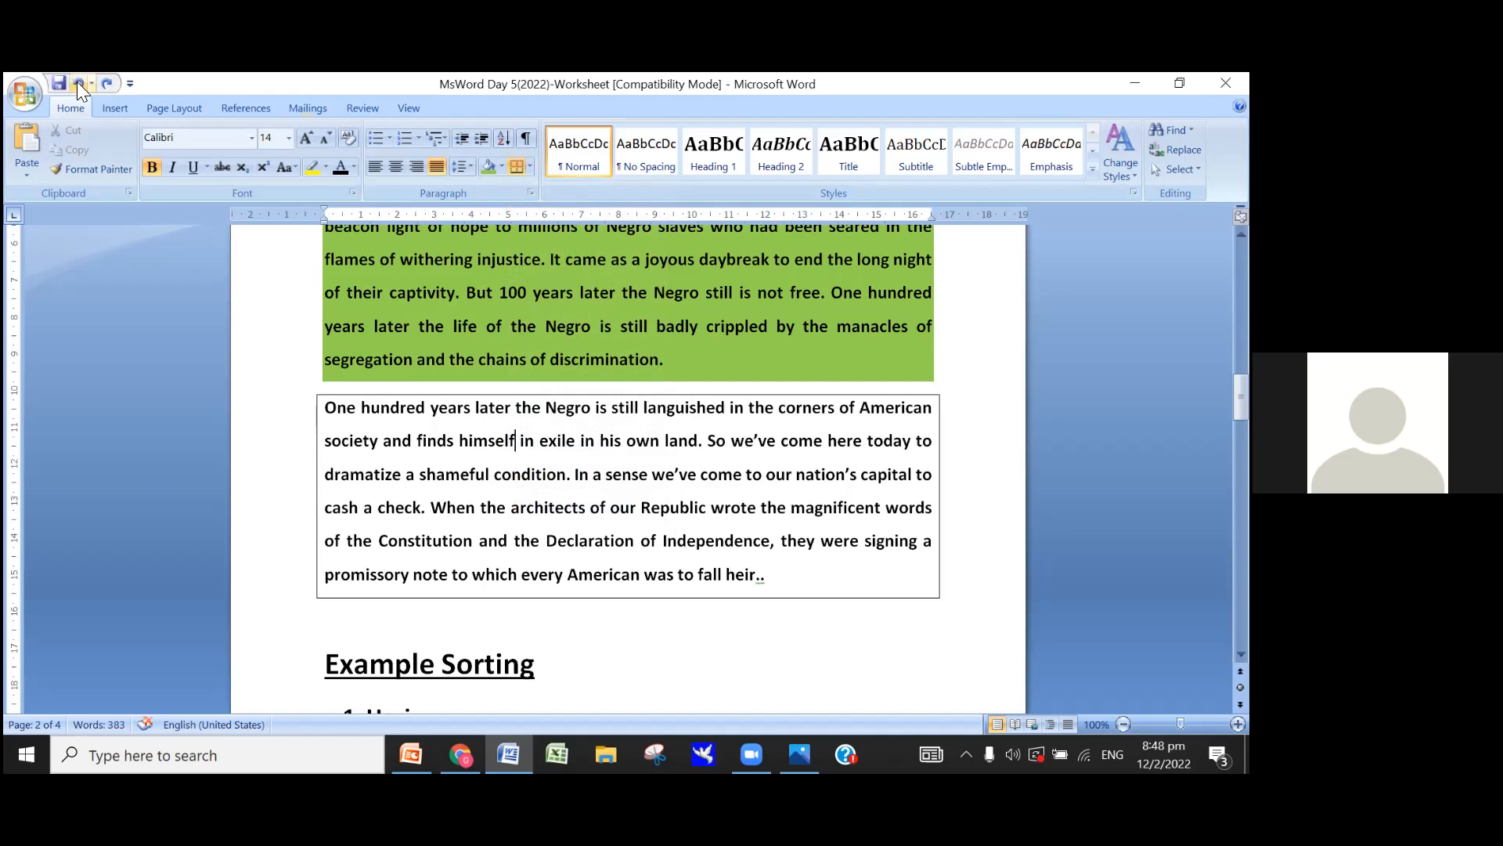
left_click(79, 83)
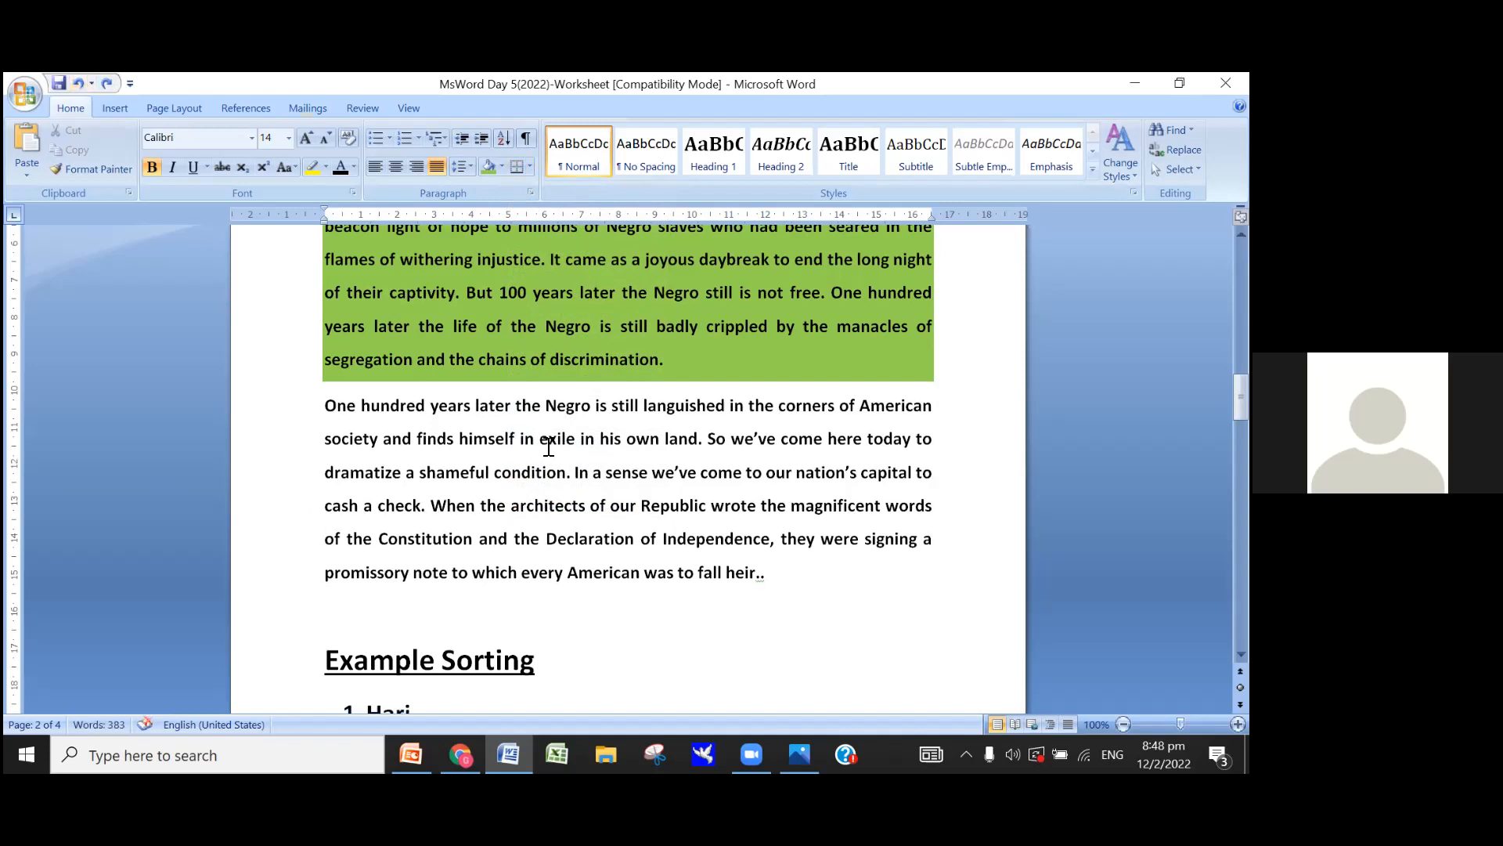
Step: Try a bottom border alone and a top border alone on the second example paragraph, undoing each one
left_click(531, 166)
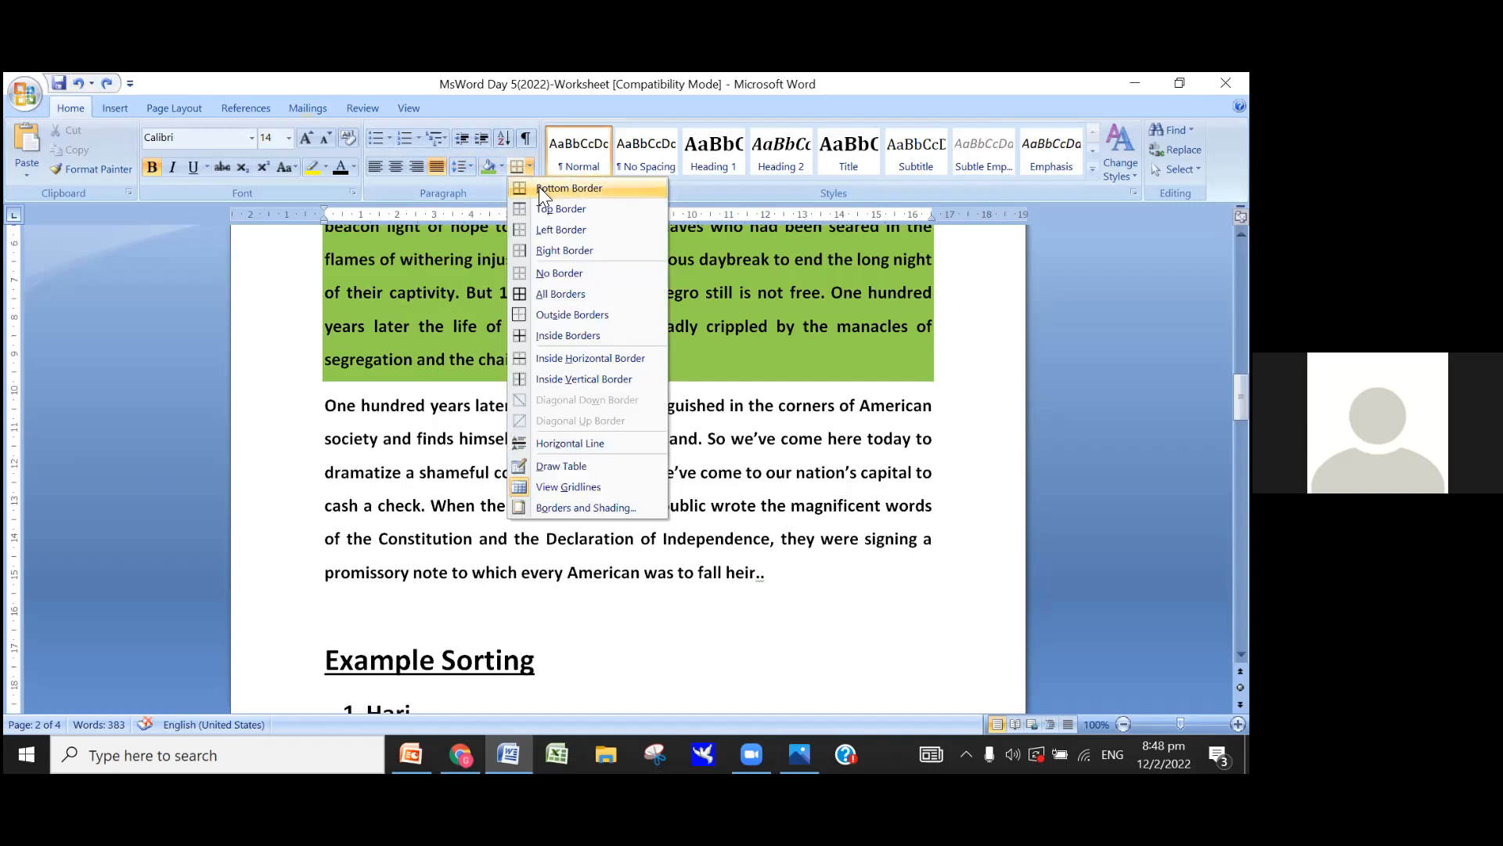
left_click(538, 188)
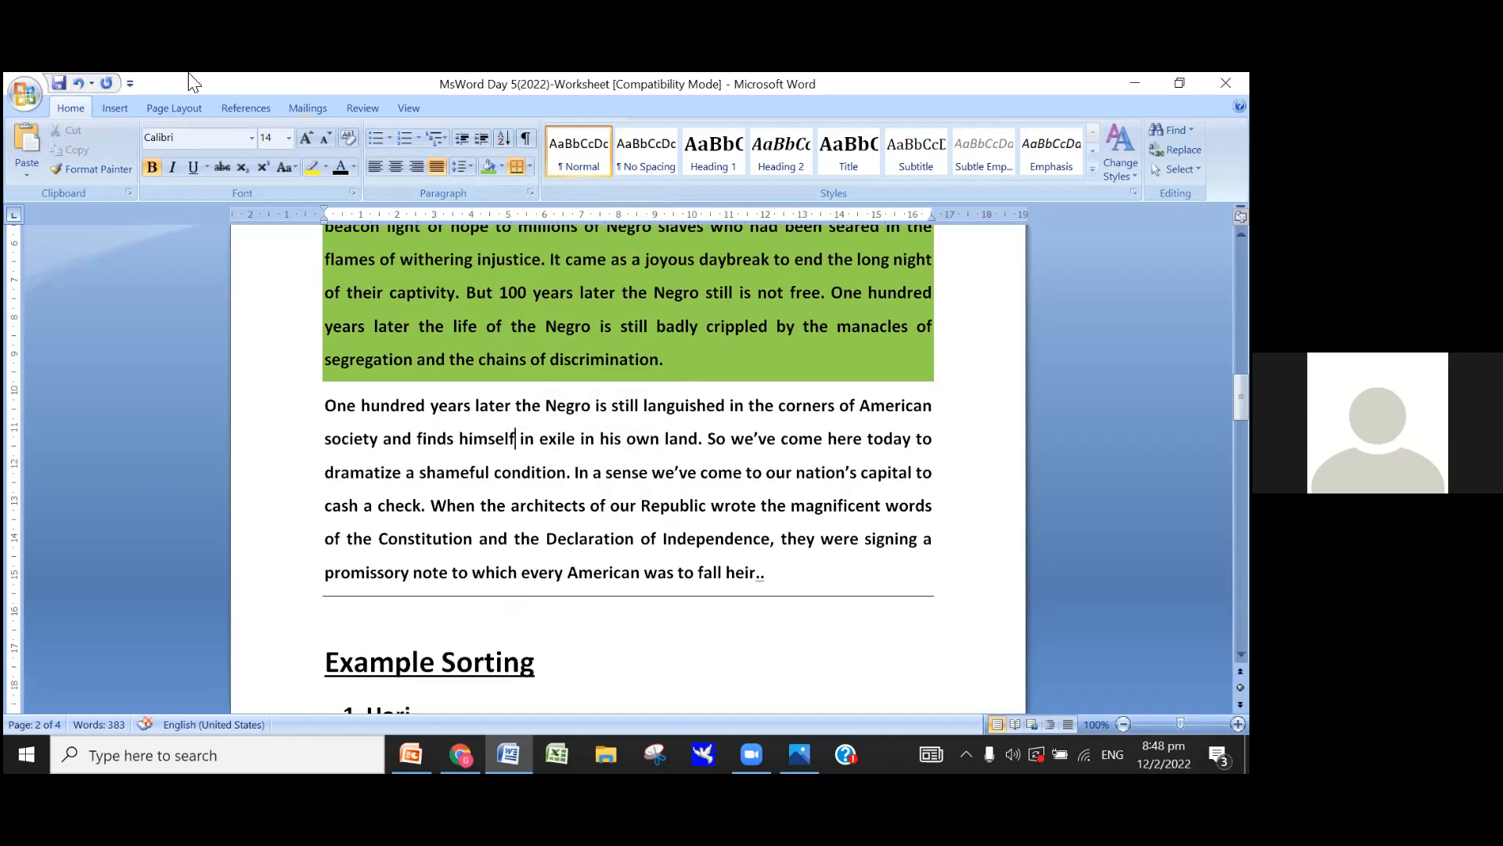
left_click(78, 83)
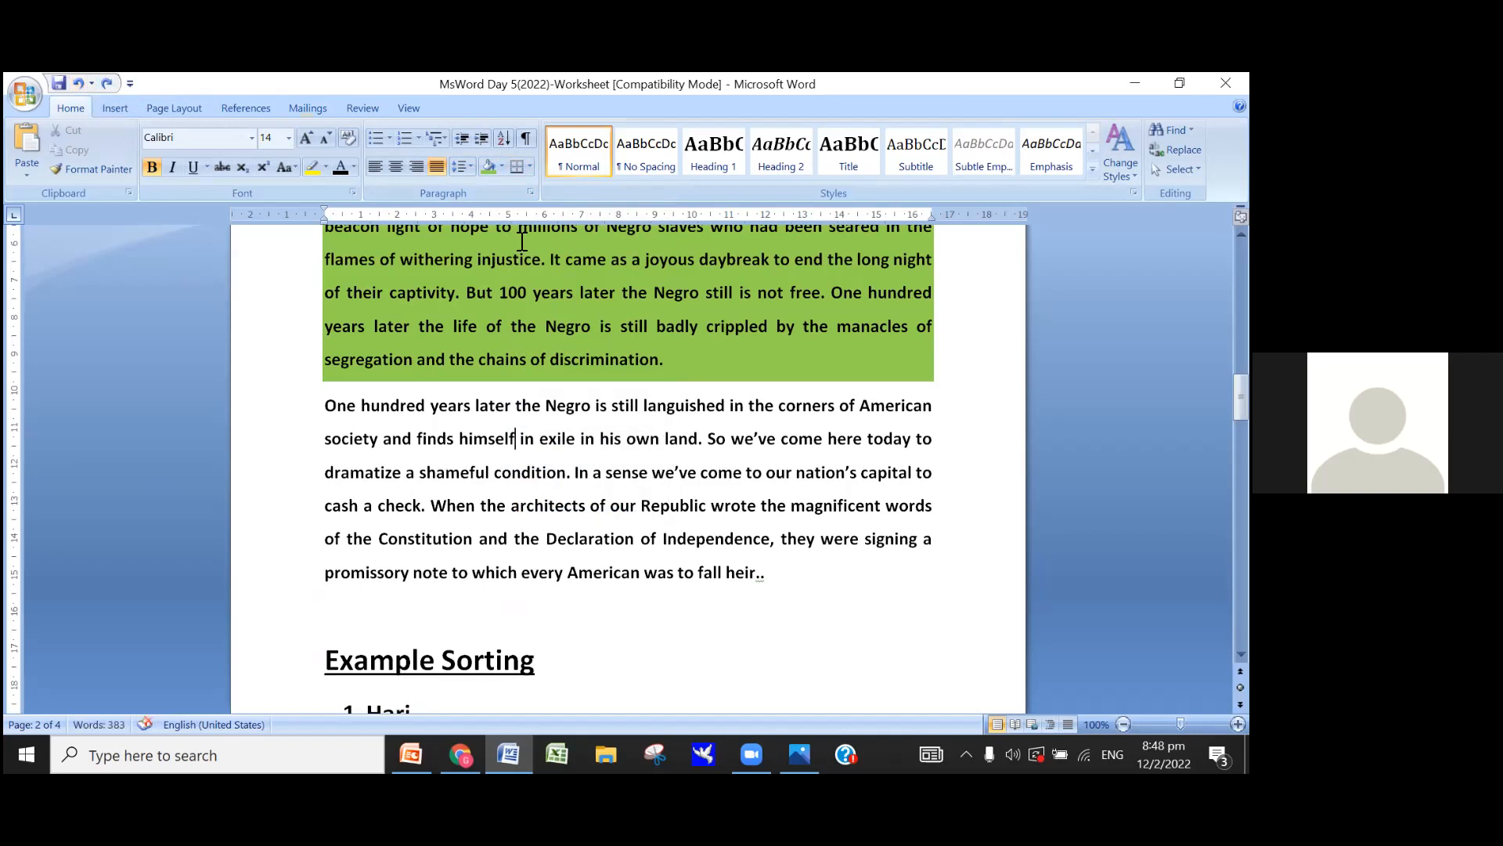
left_click(531, 164)
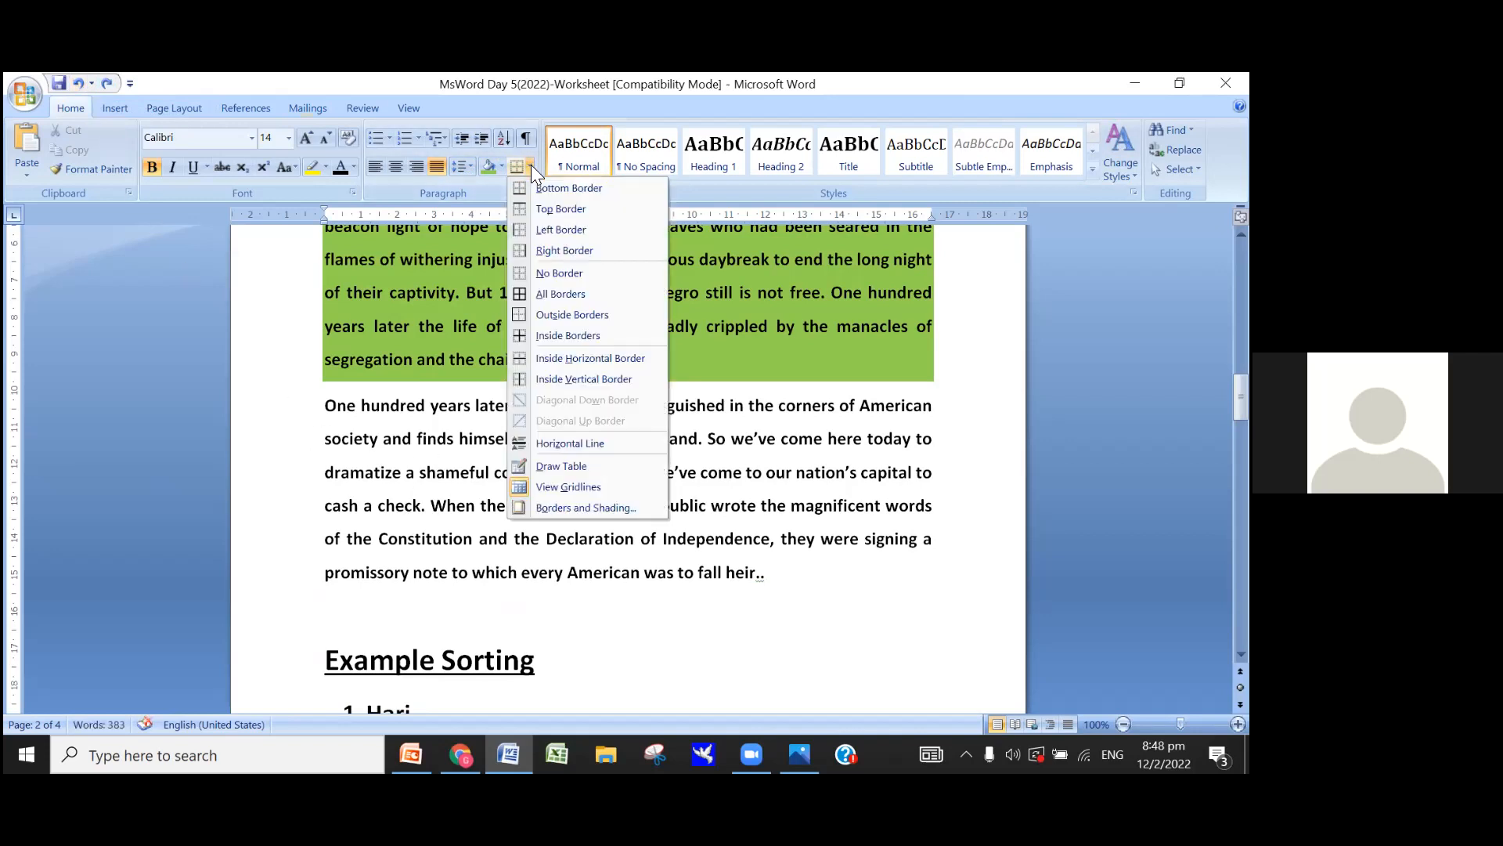
left_click(548, 211)
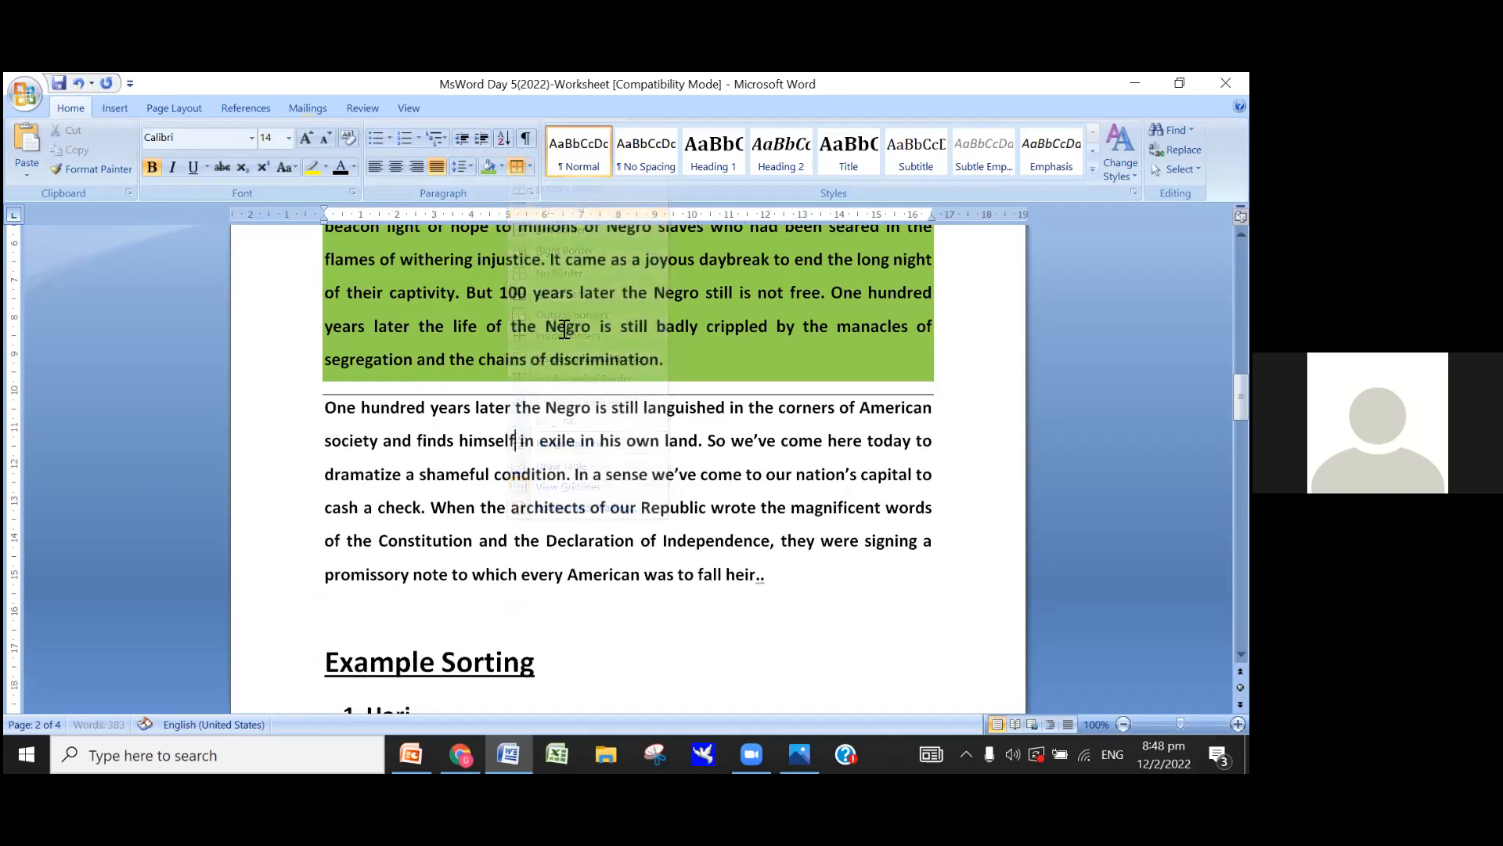
left_click(72, 77)
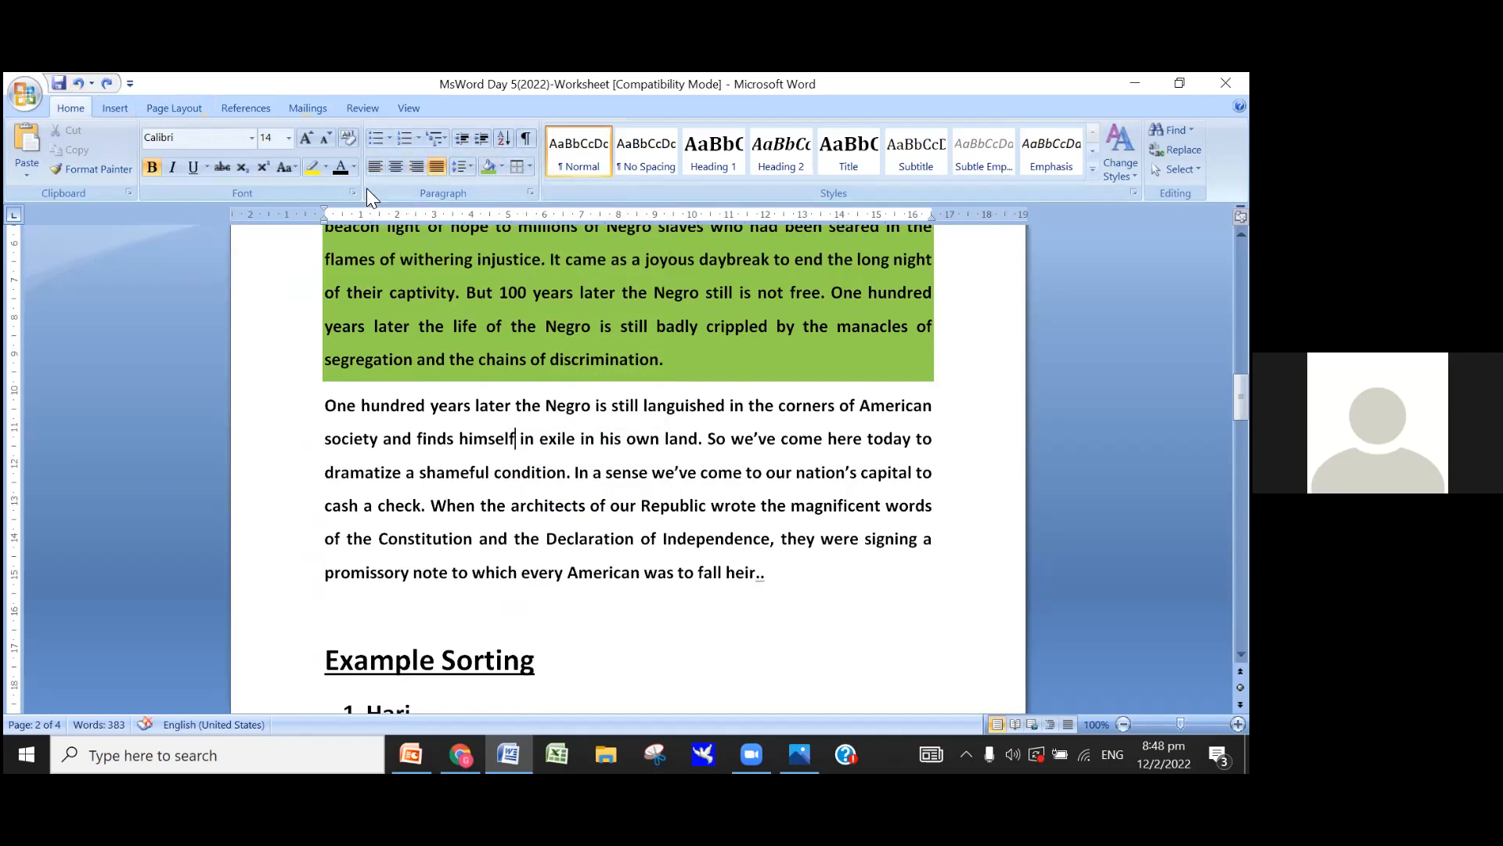
Step: Apply Outside Borders to the green-shaded "Five score years ago" paragraph
scroll(421, 282, "up", 2)
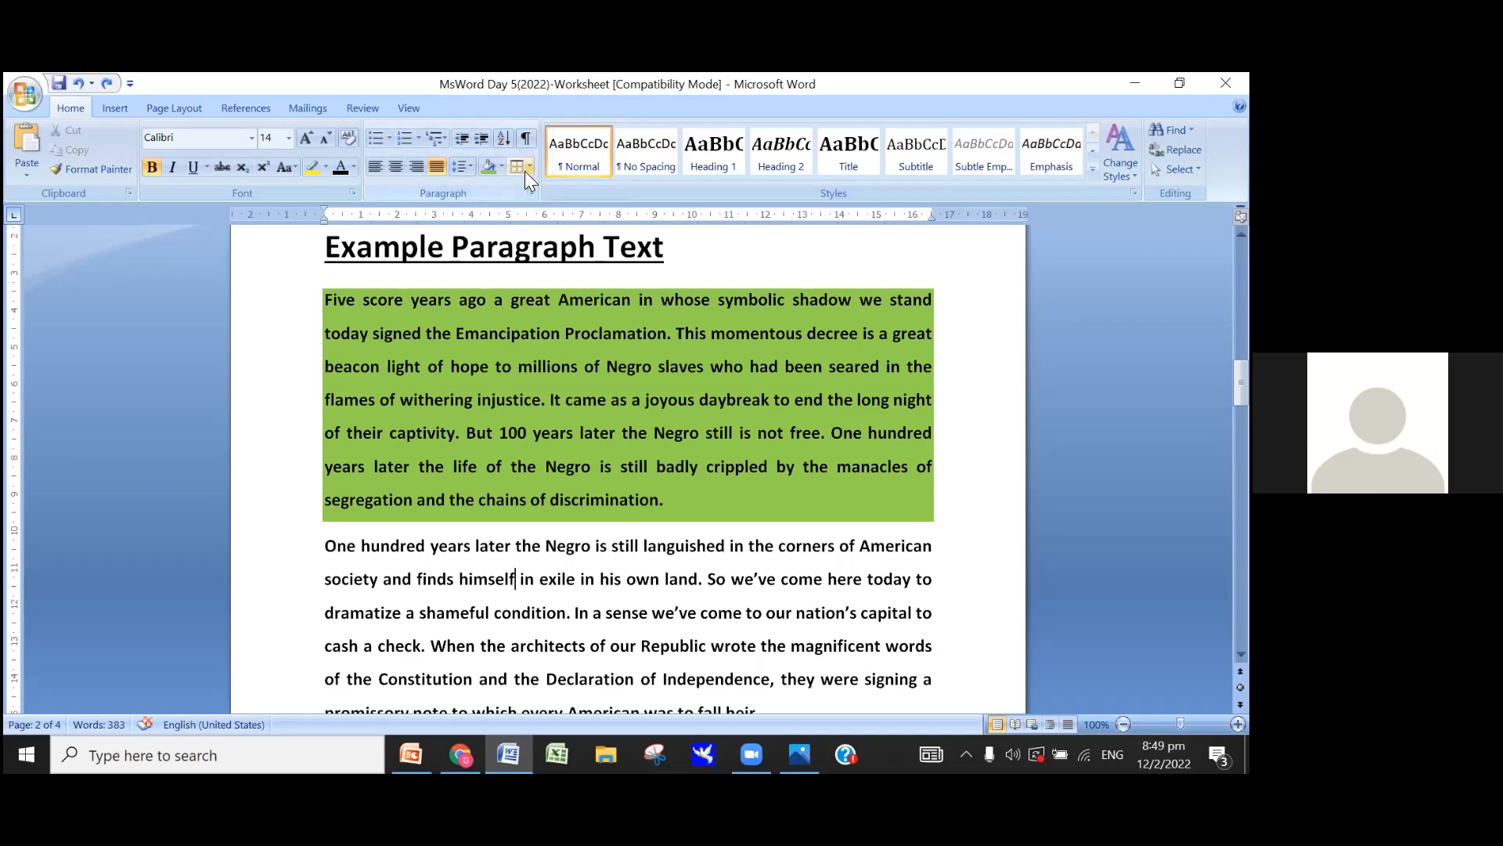
scroll(462, 604, "down", 1)
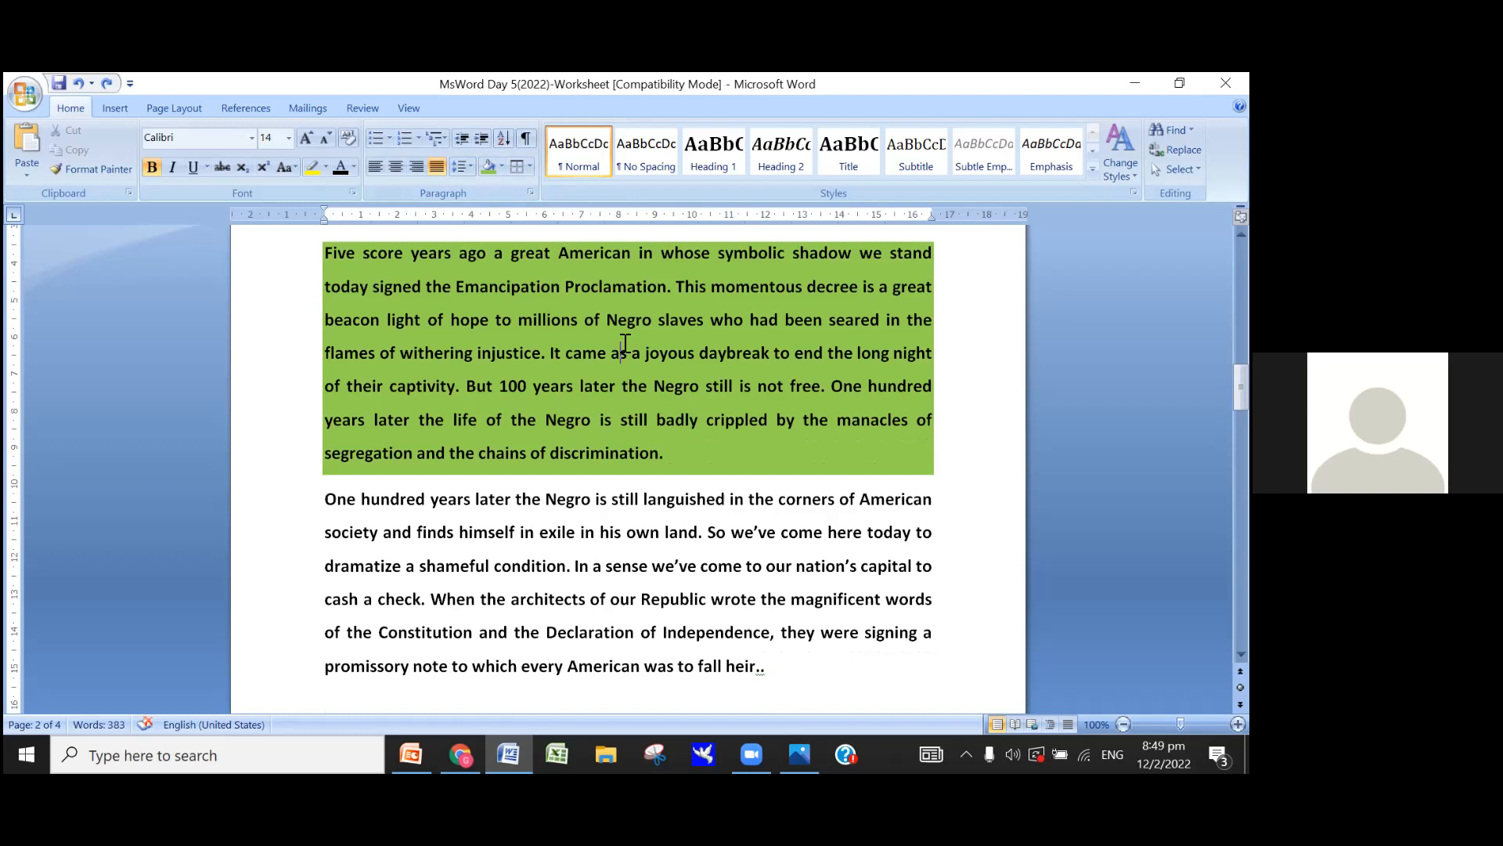
left_click(529, 166)
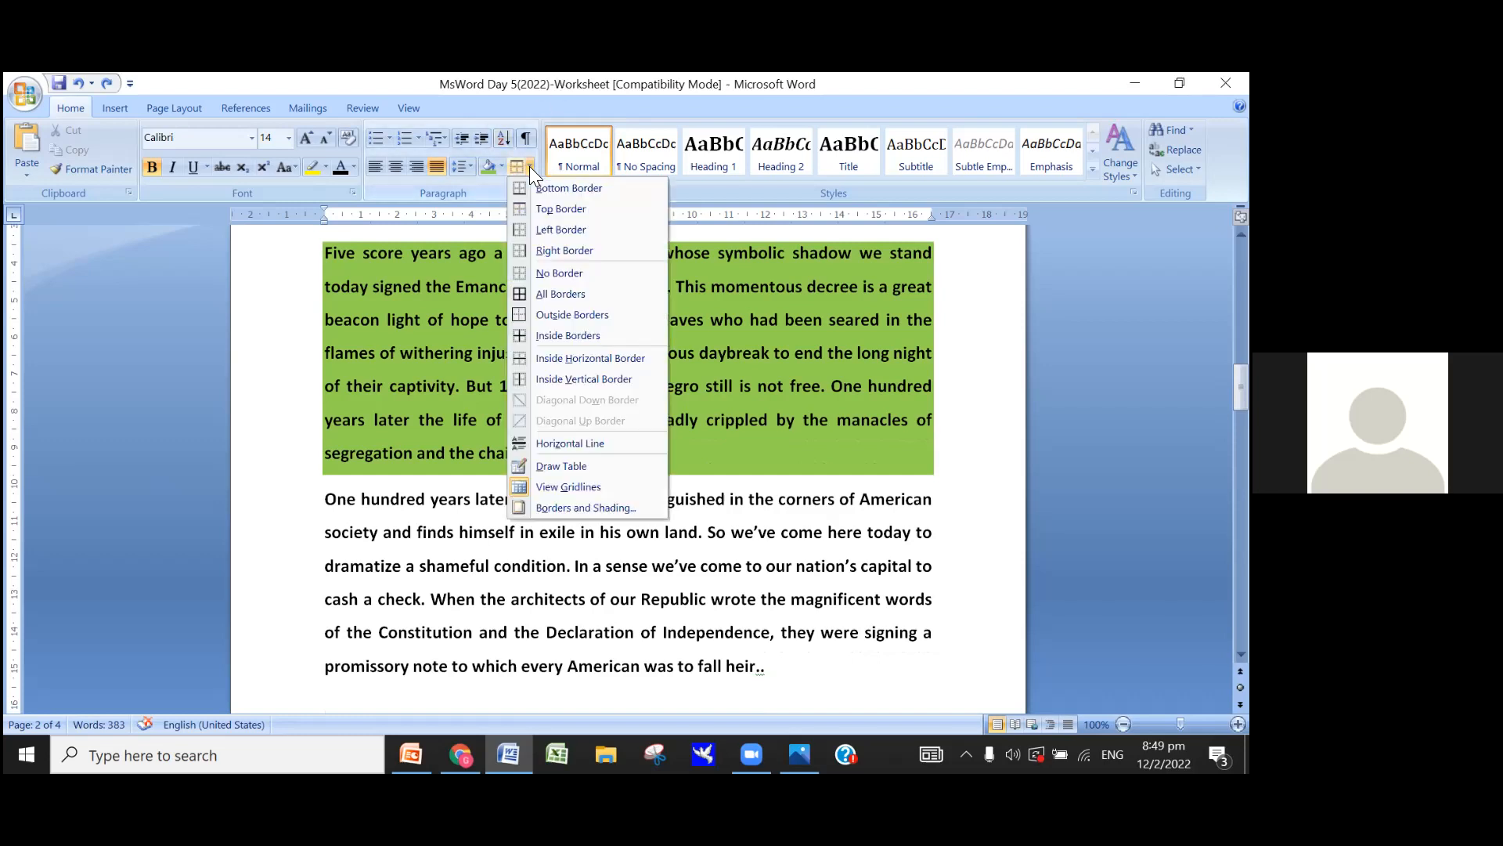
left_click(539, 315)
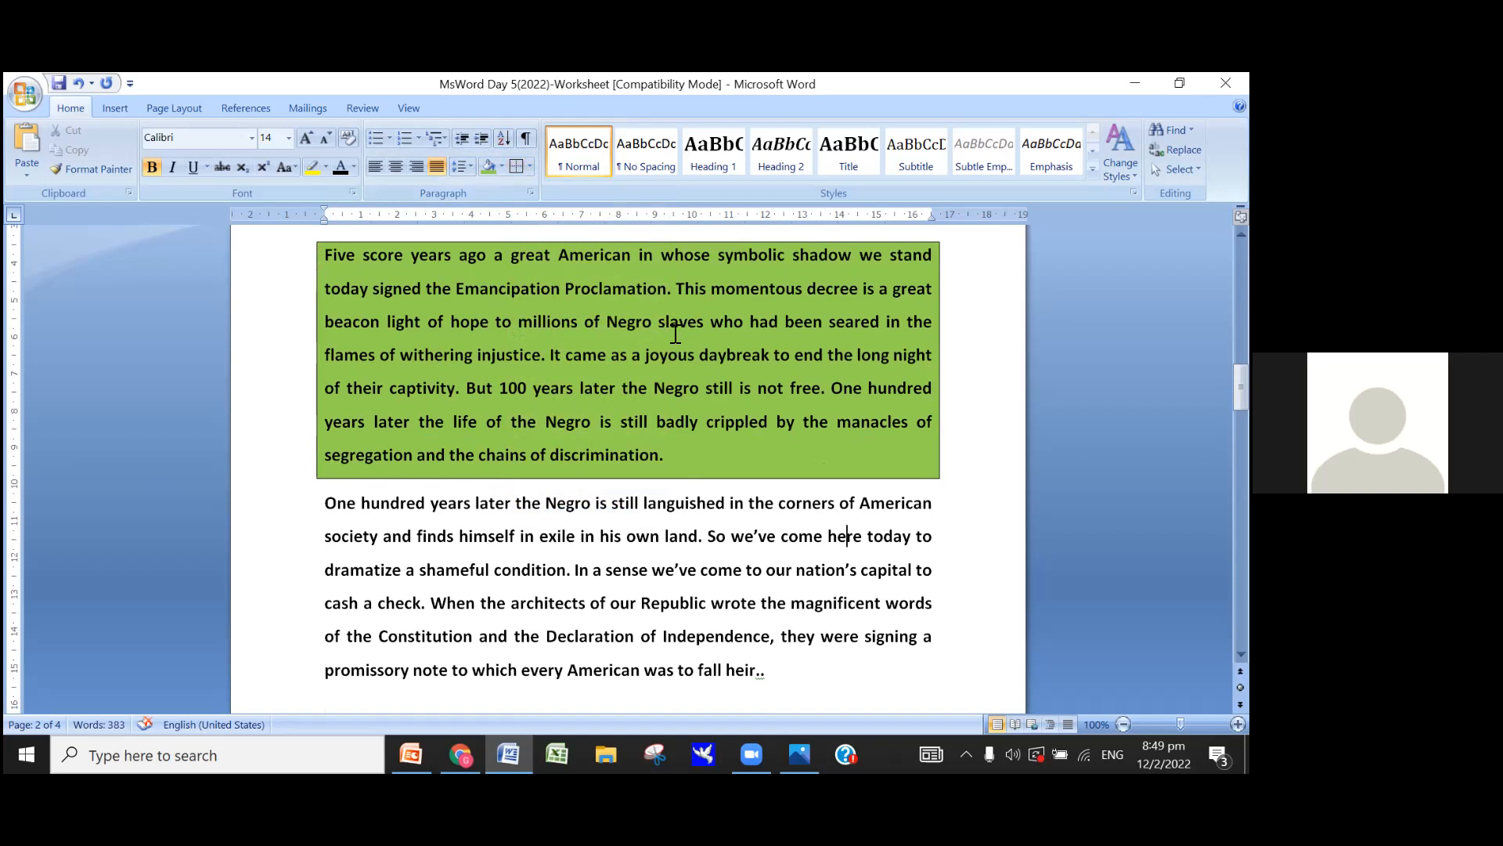
Step: Preview yellow shading on the second example paragraph, cancel it, and return to the "Five score years ago" paragraph
left_click(502, 166)
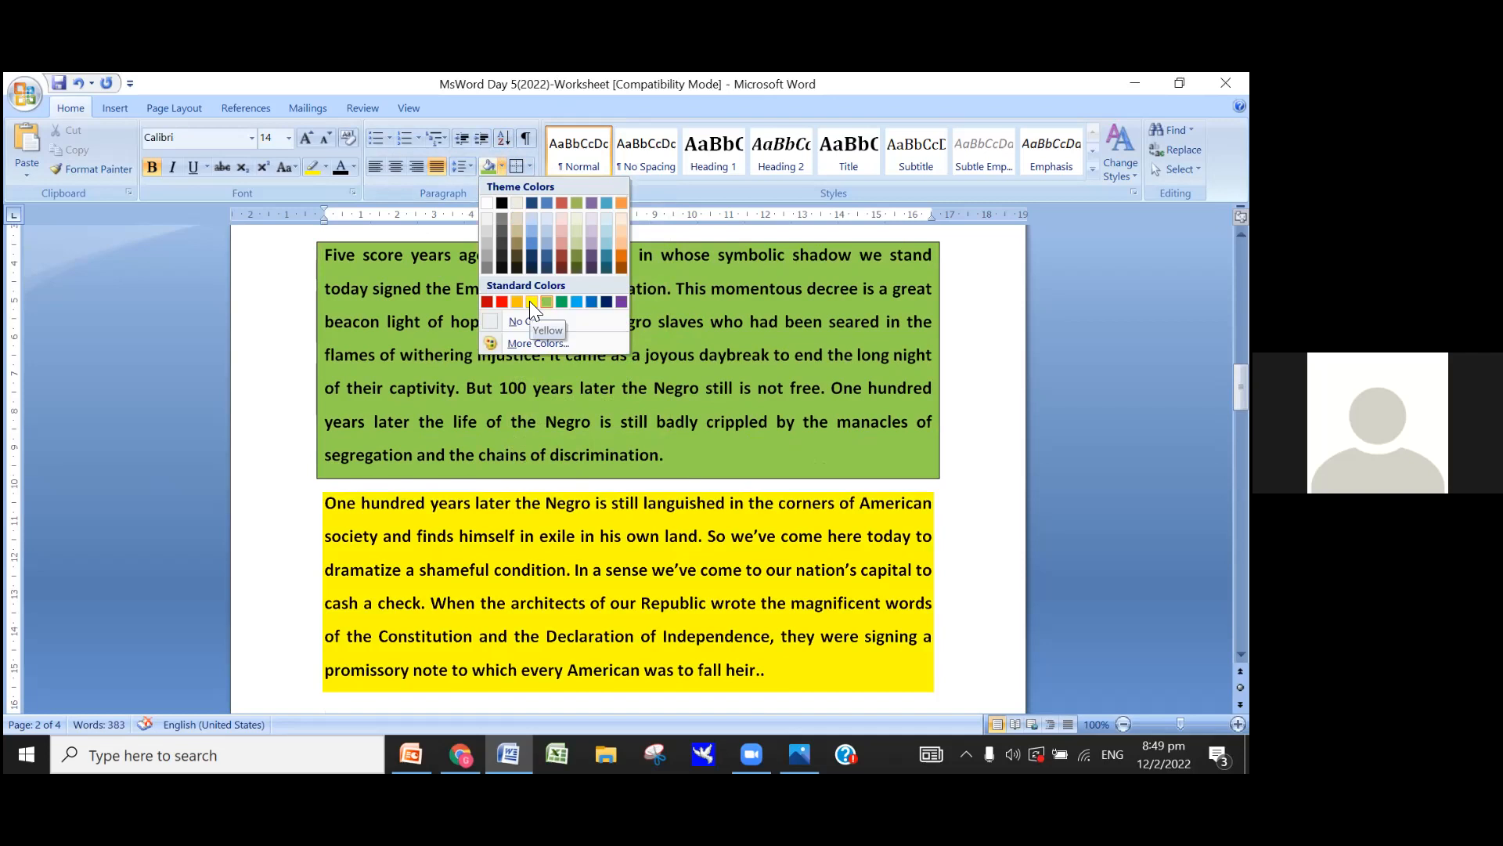
left_click(710, 323)
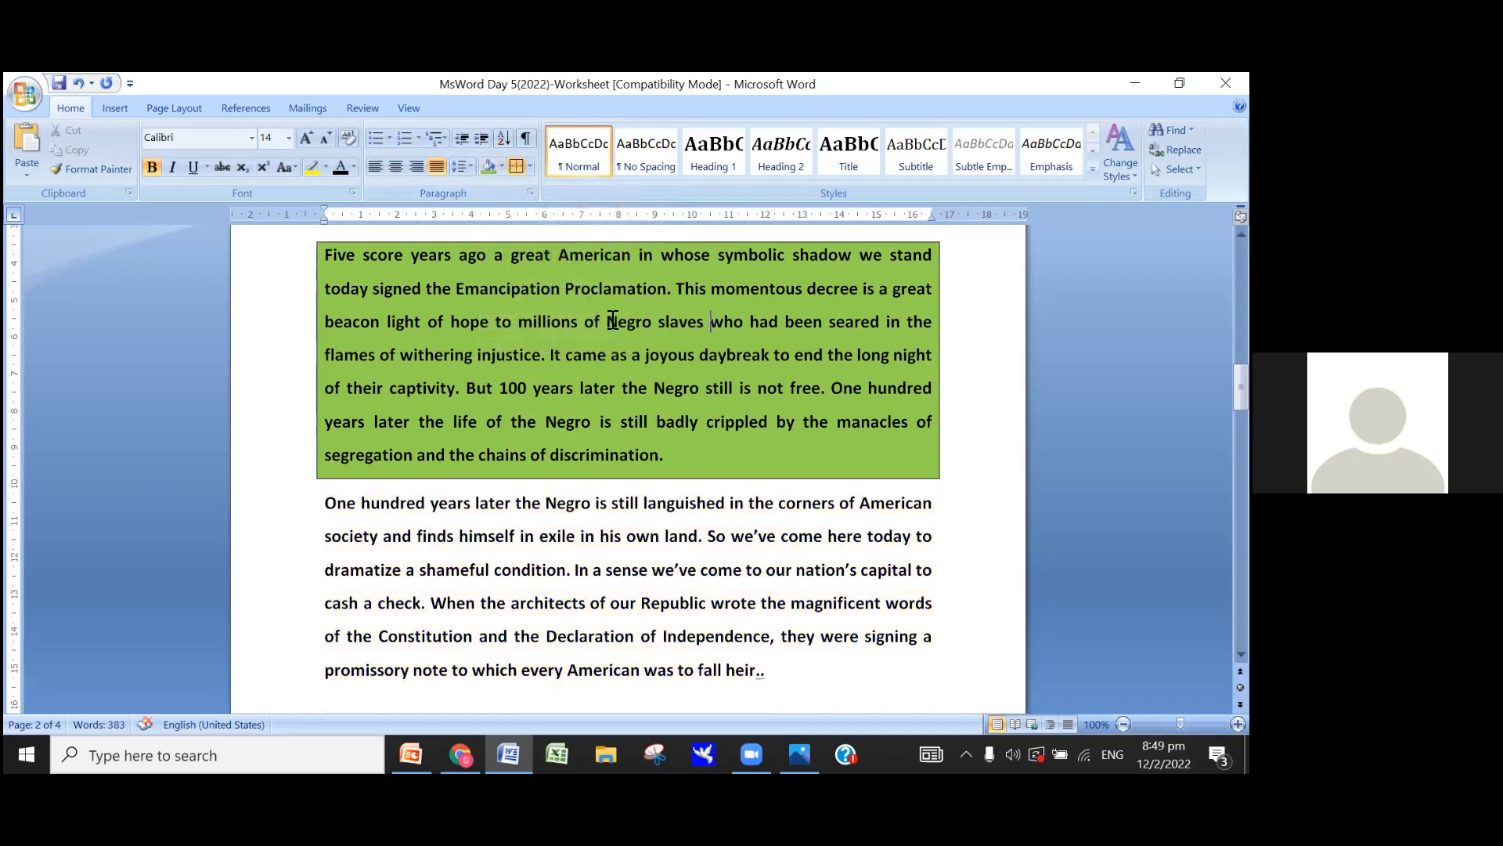
Step: Toggle the outside borders of the "Five score years ago" paragraph off and on, and change its shading to yellow
left_click(514, 166)
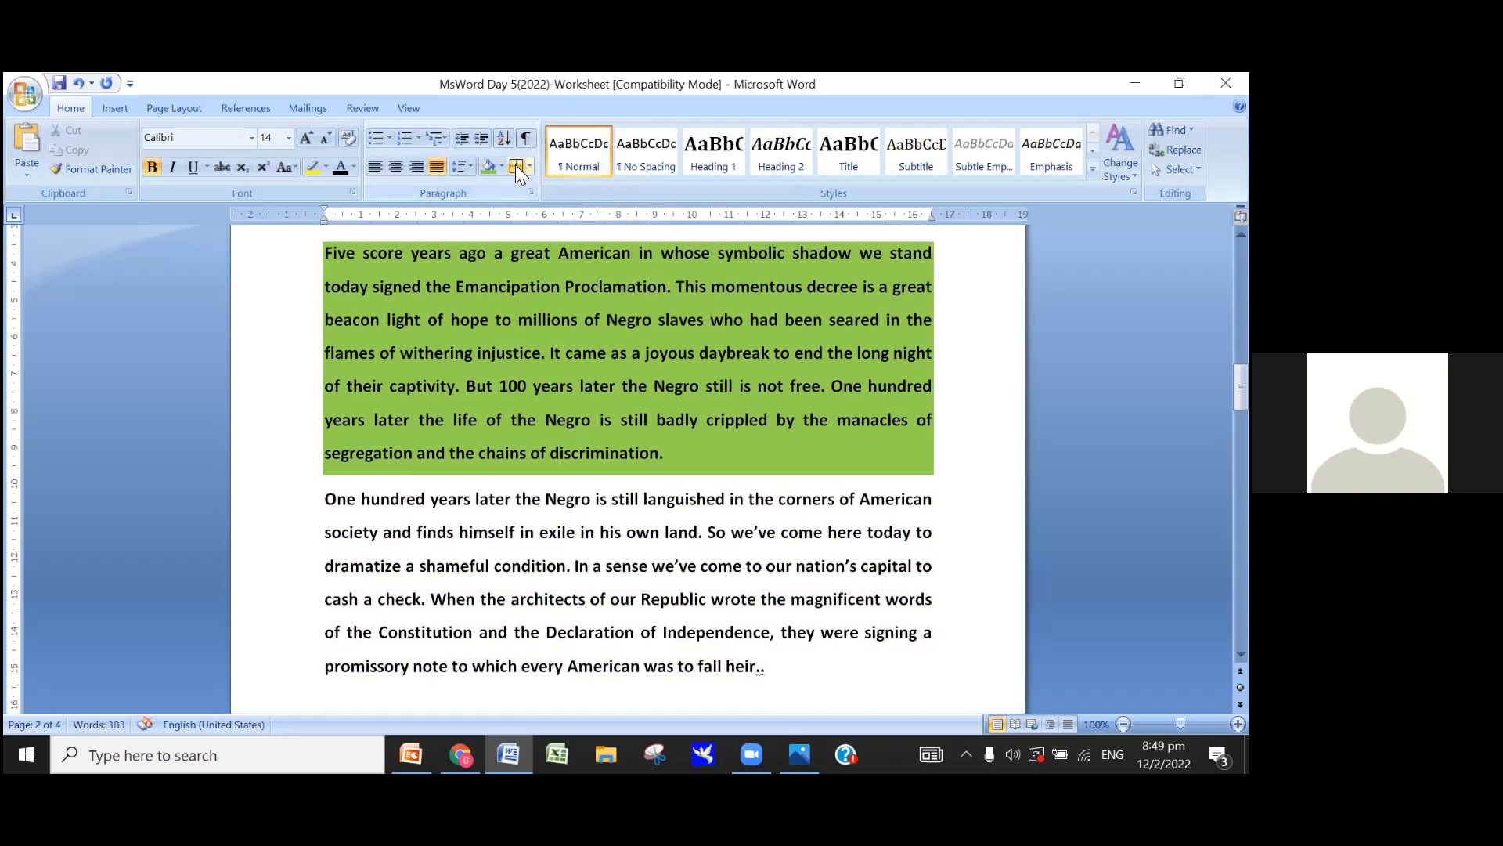
left_click(516, 166)
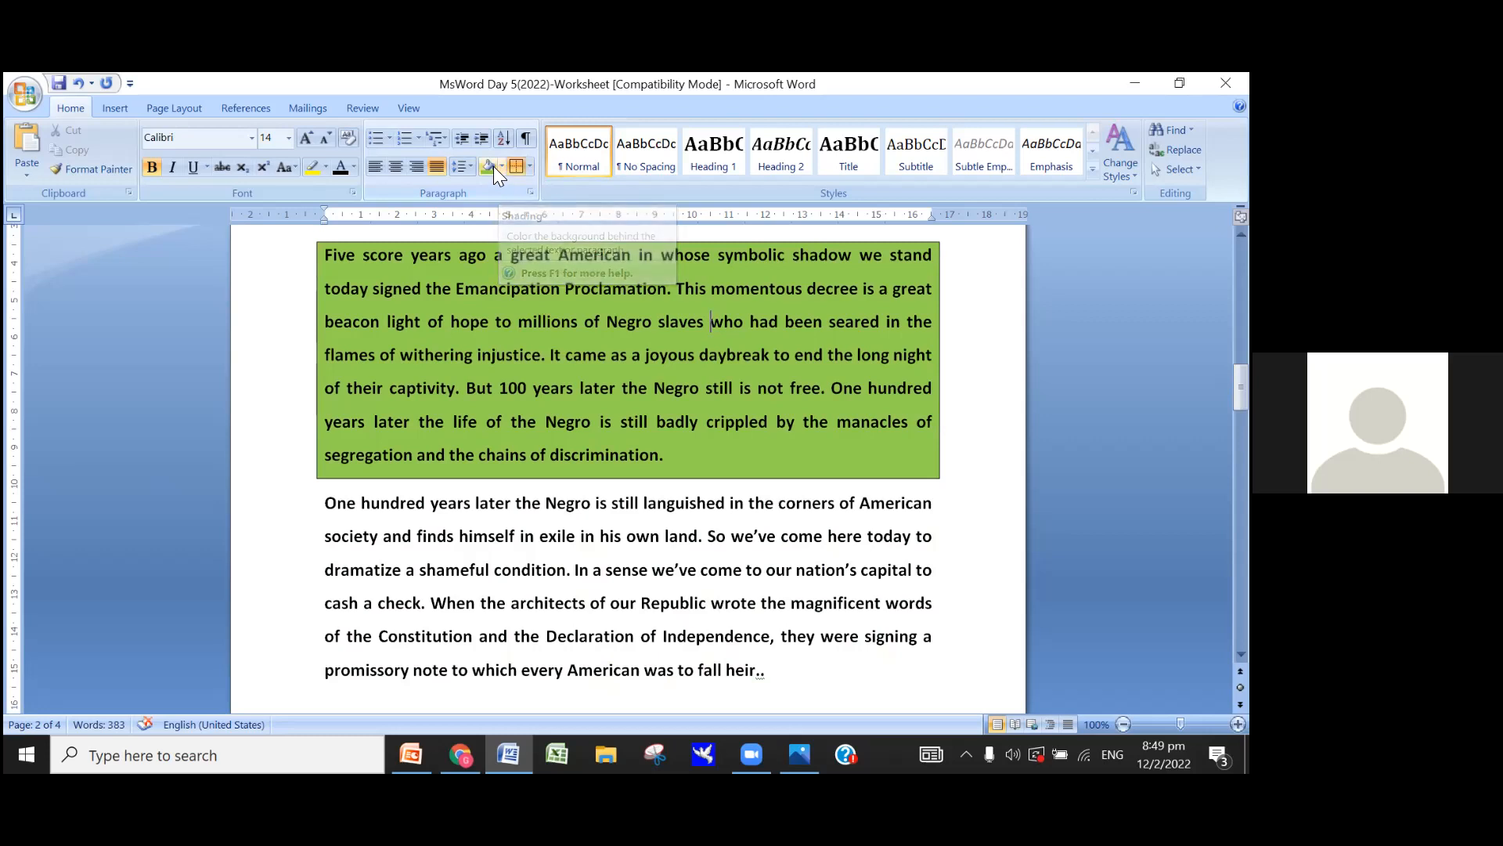
left_click(501, 166)
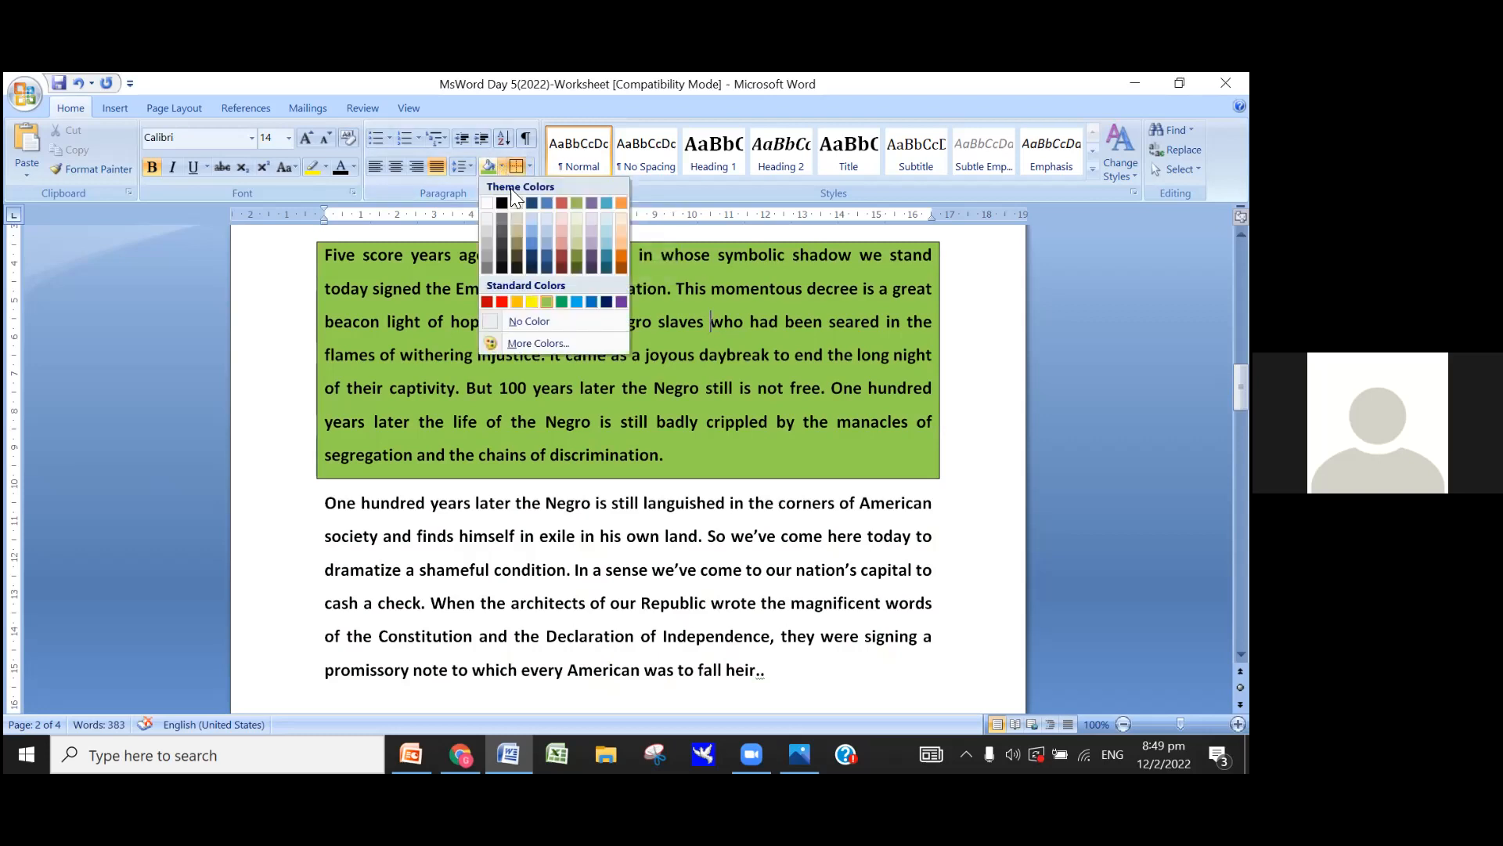
left_click(536, 301)
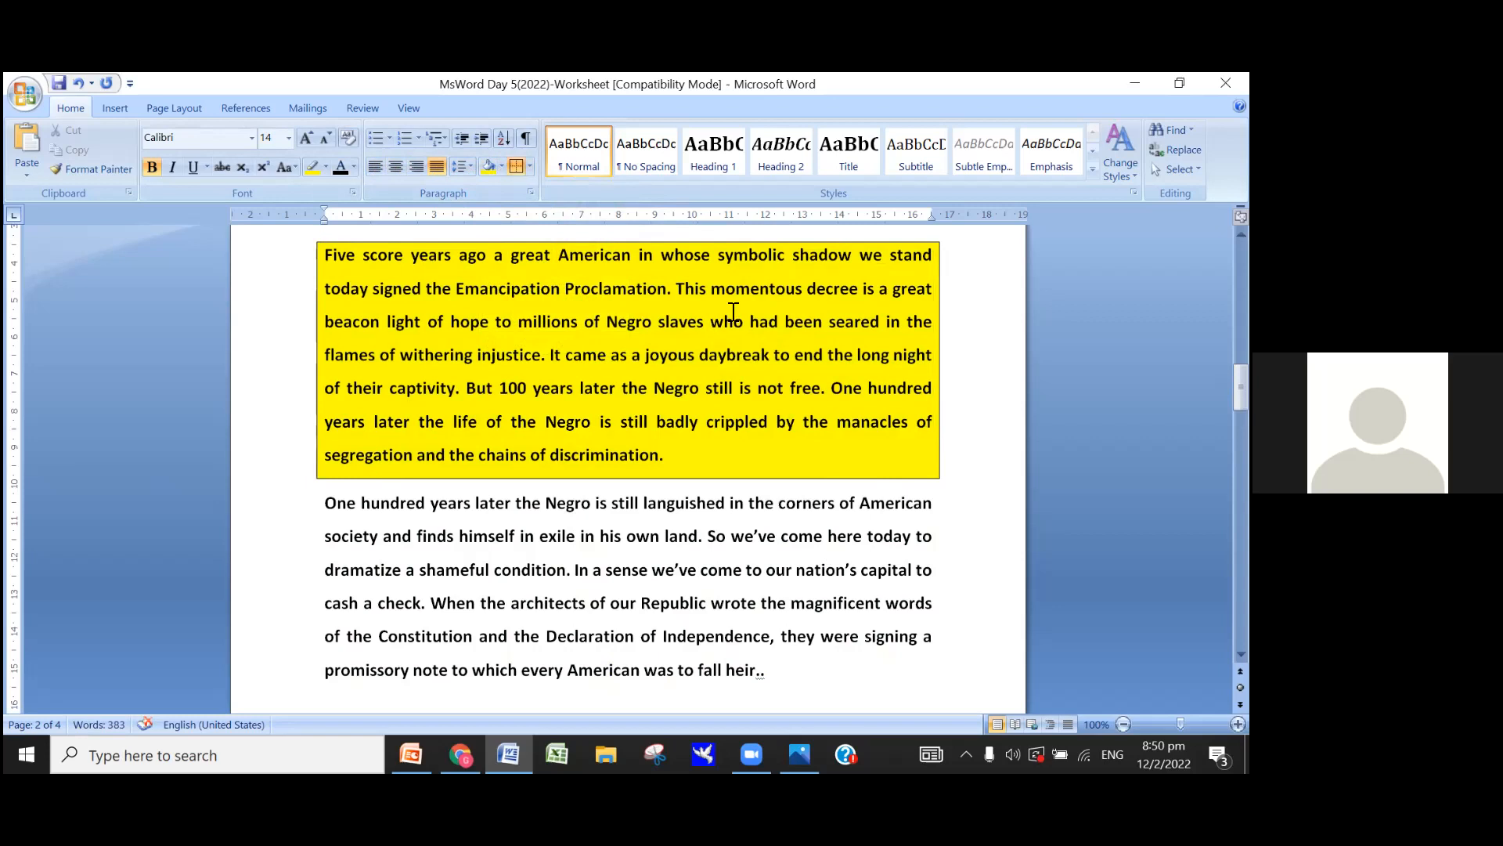
Step: Review the formatting of the two example paragraphs and the numbered list under Example Sorting
scroll(699, 489, "down", 3)
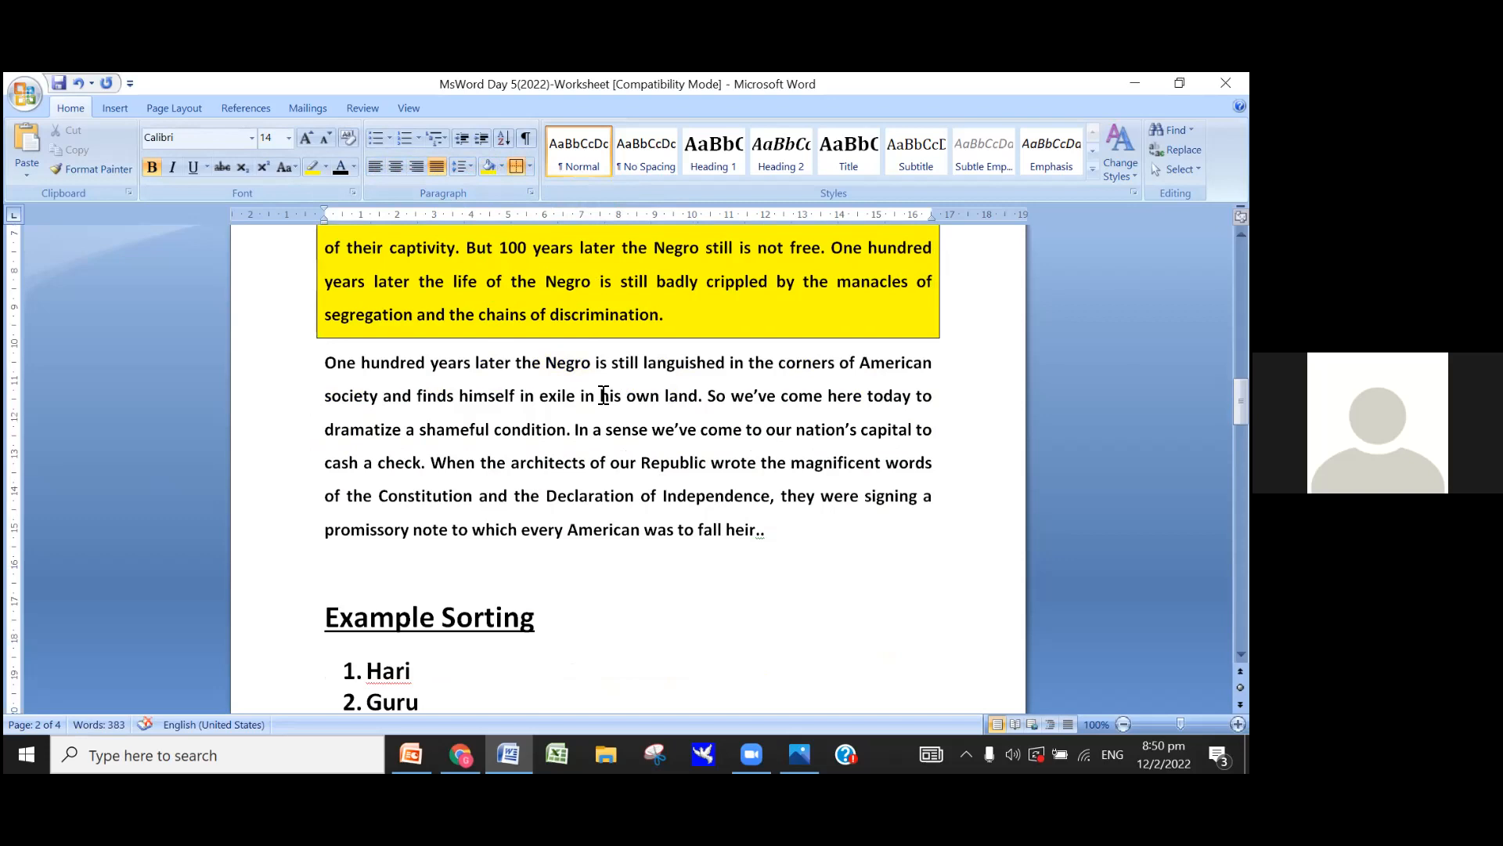
scroll(604, 396, "down", 1)
scroll(604, 395, "up", 4)
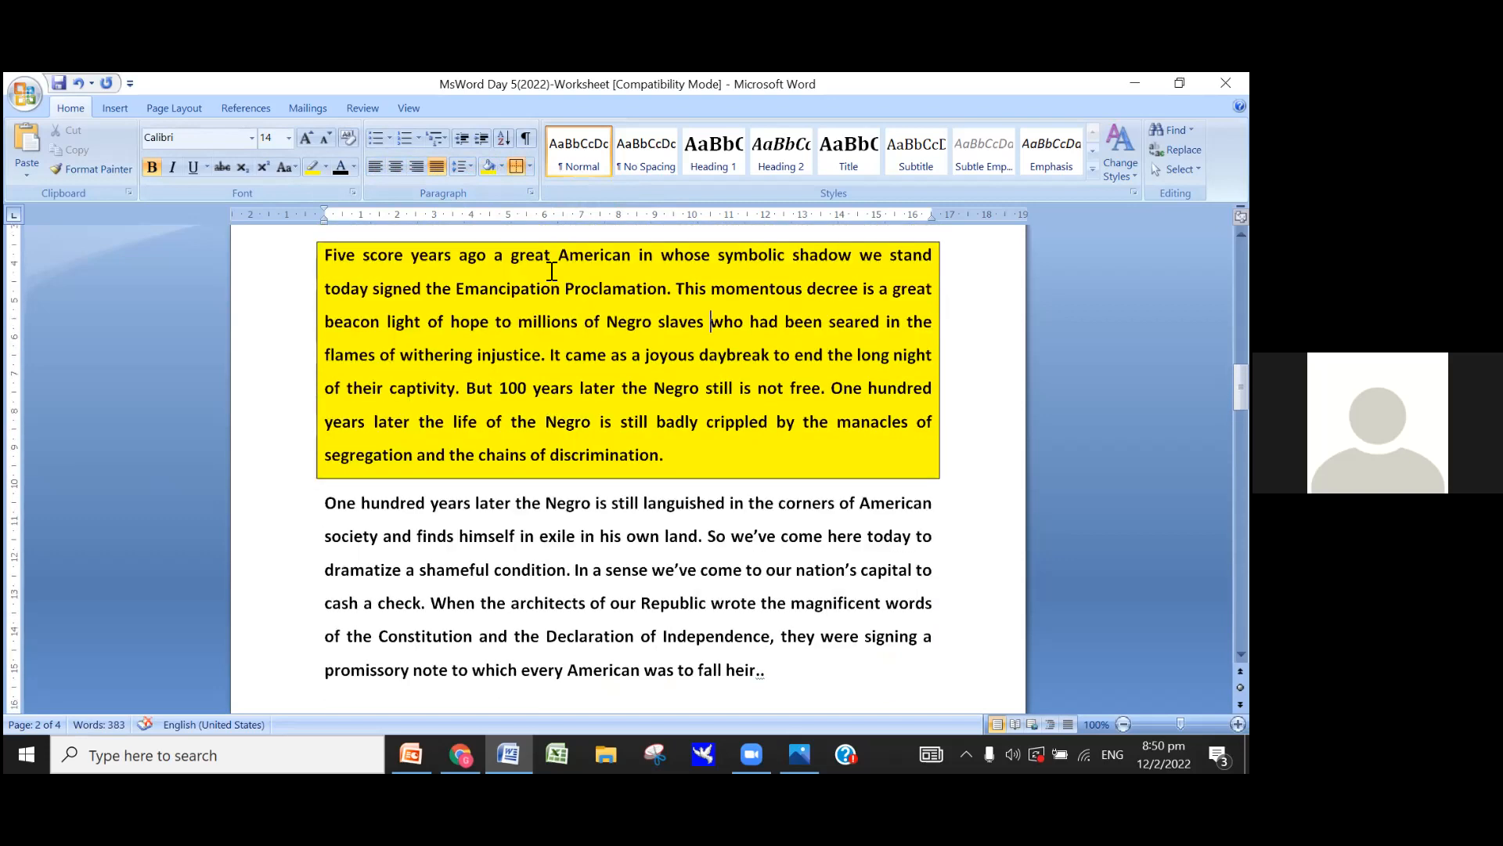
scroll(588, 513, "down", 3)
scroll(588, 511, "down", 2)
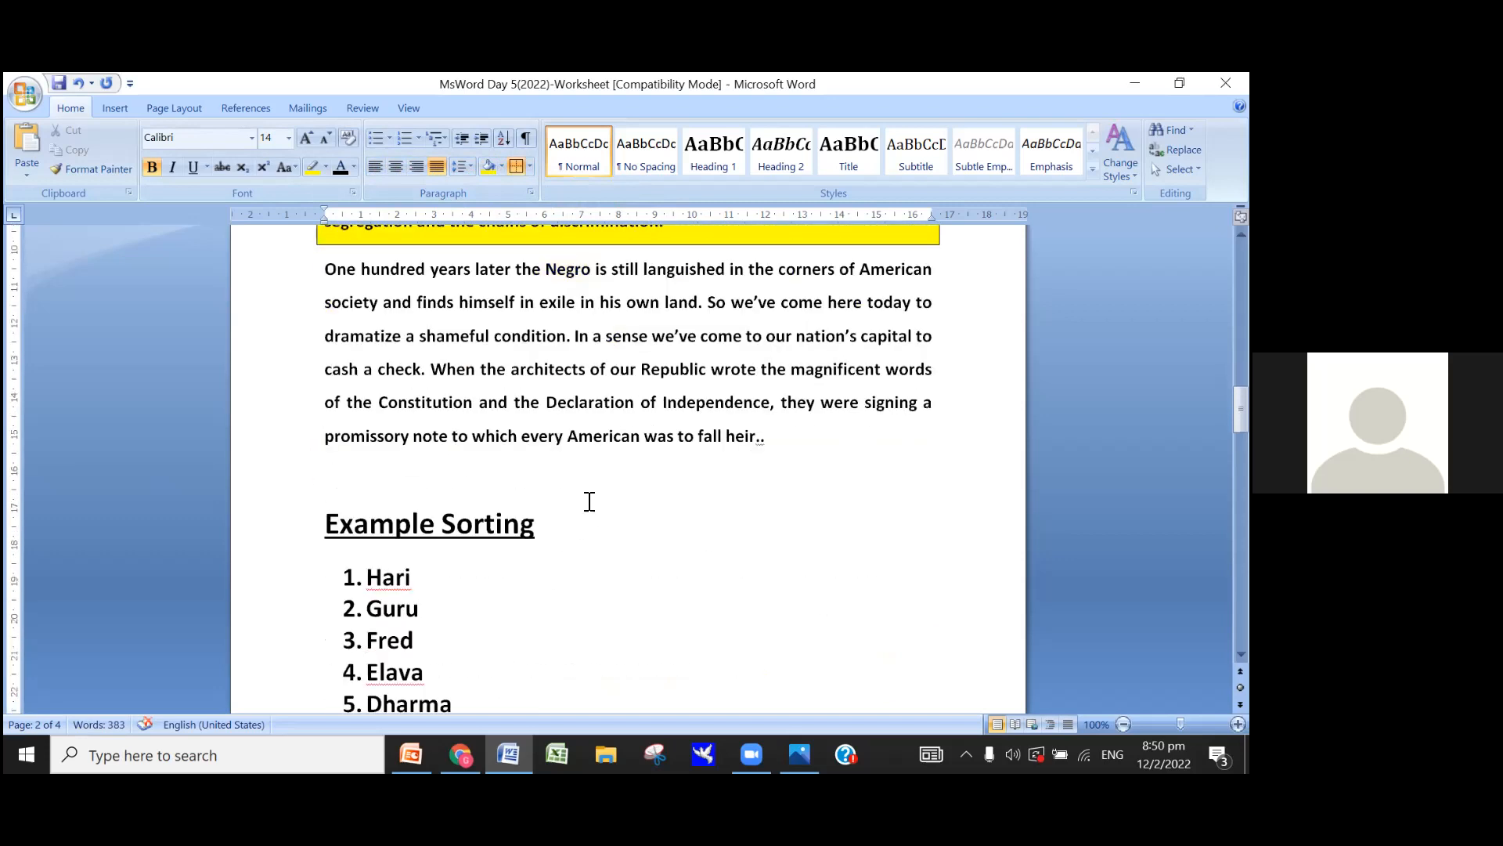
scroll(587, 500, "down", 3)
scroll(602, 492, "down", 1)
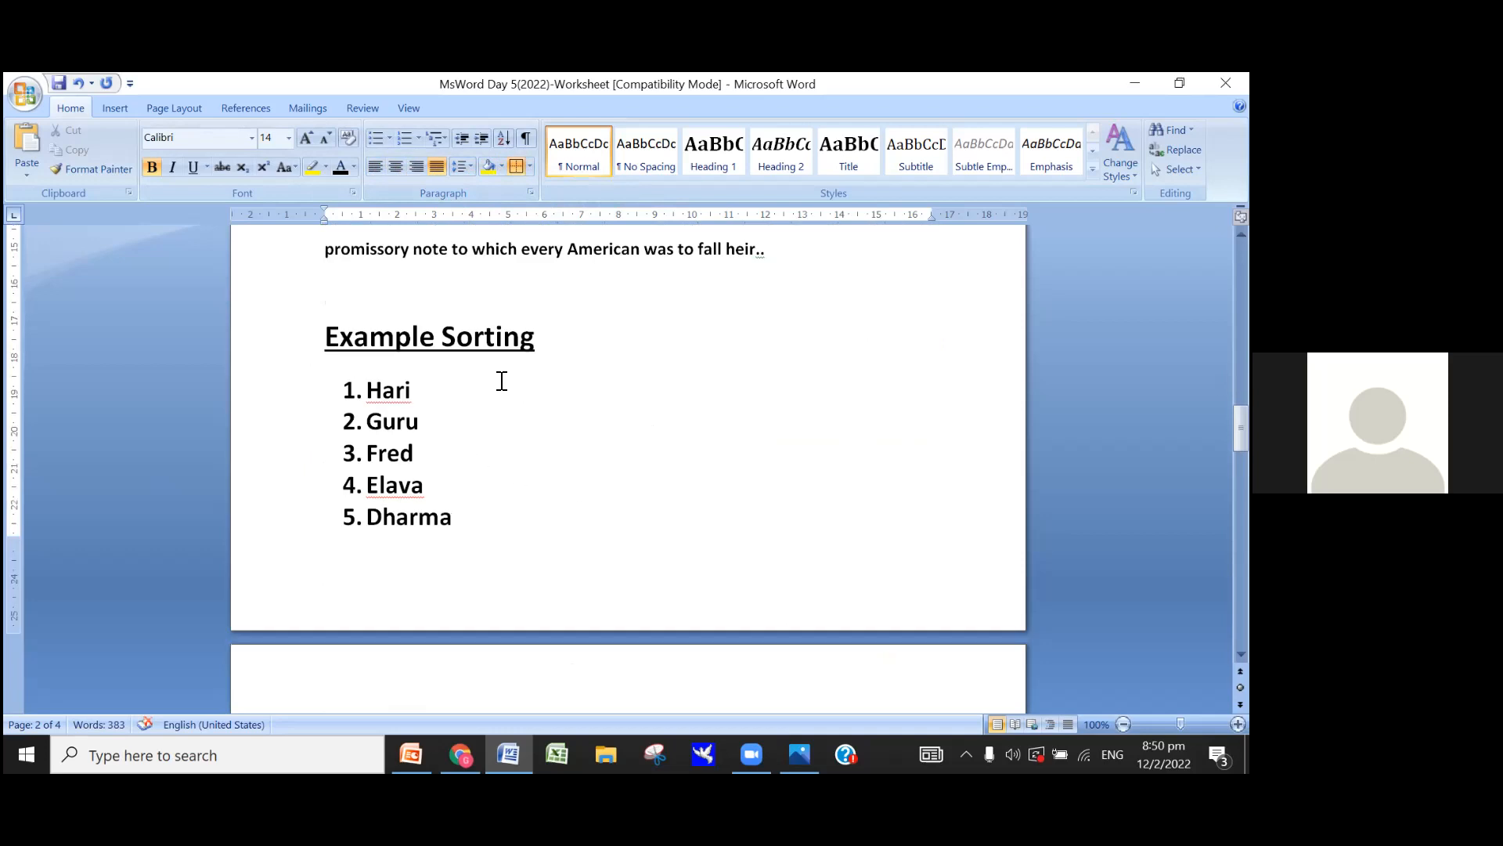
scroll(503, 396, "up", 6)
scroll(505, 396, "up", 3)
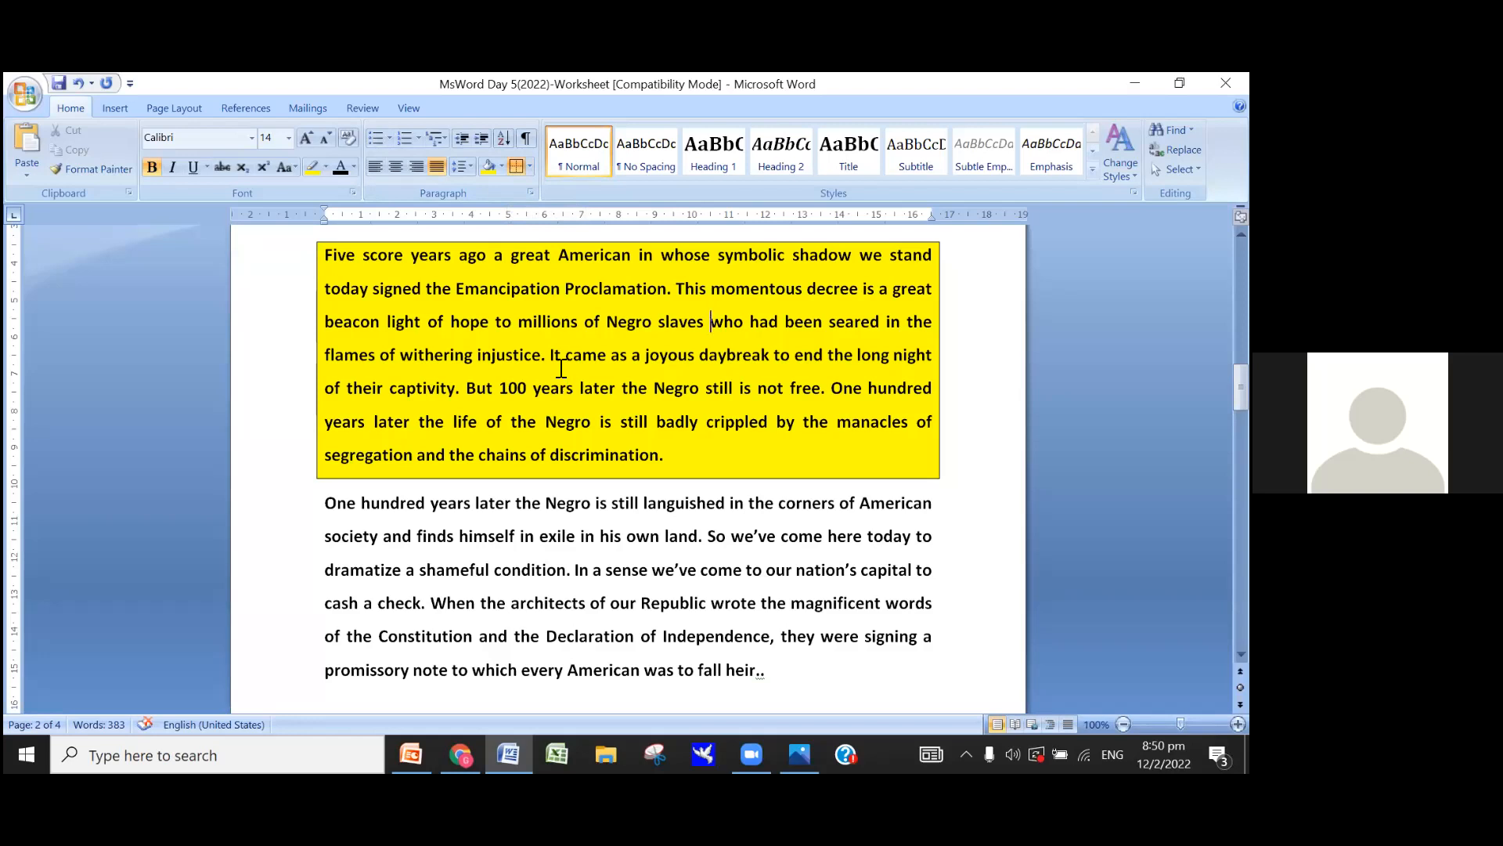
scroll(450, 343, "down", 1)
scroll(450, 343, "down", 6)
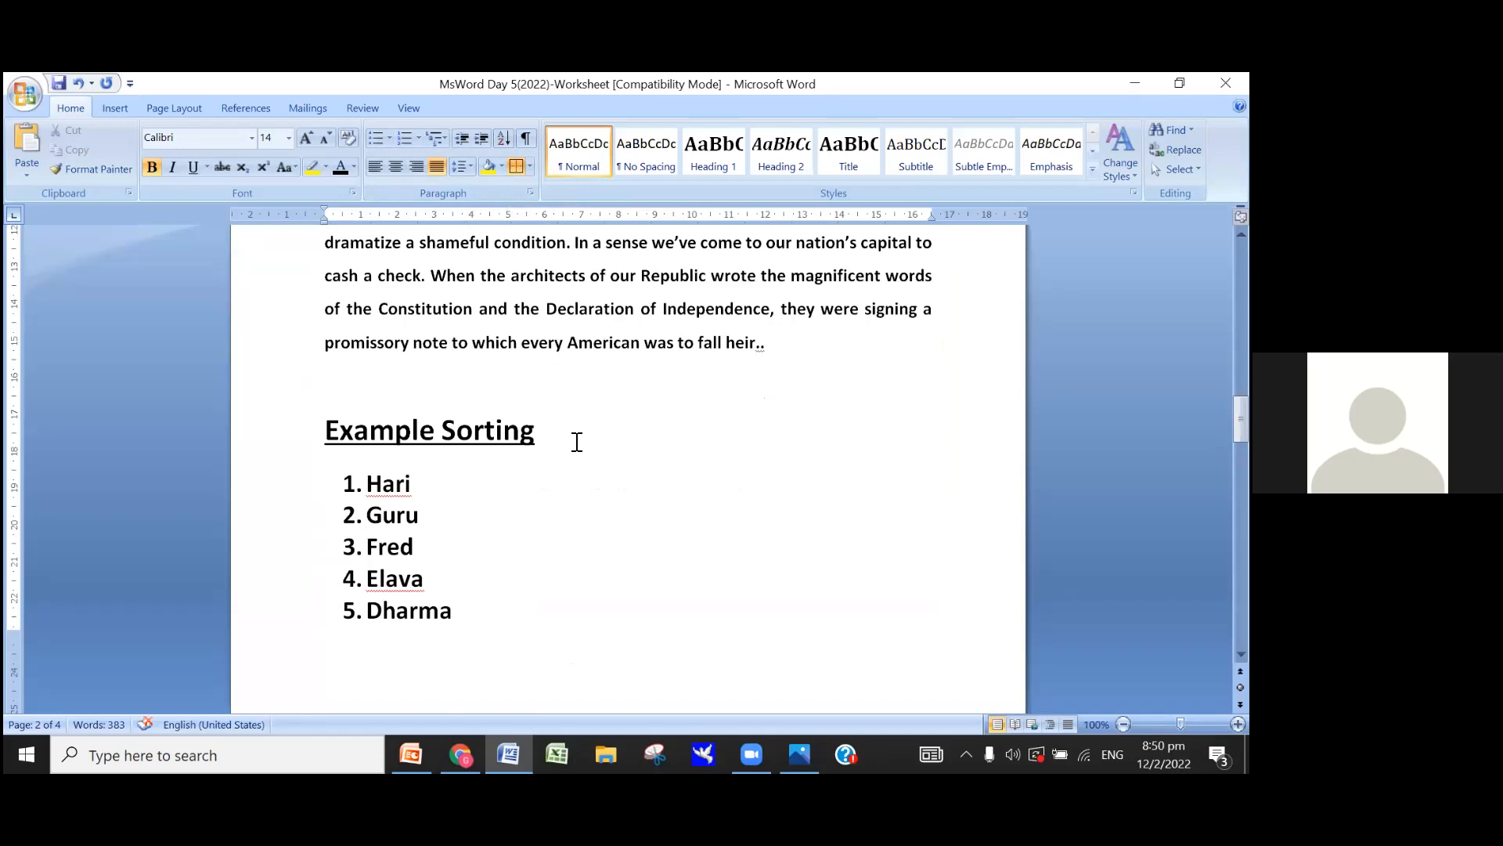
Step: Remove the numbering from the first five names under Example Sorting
scroll(577, 464, "down", 2)
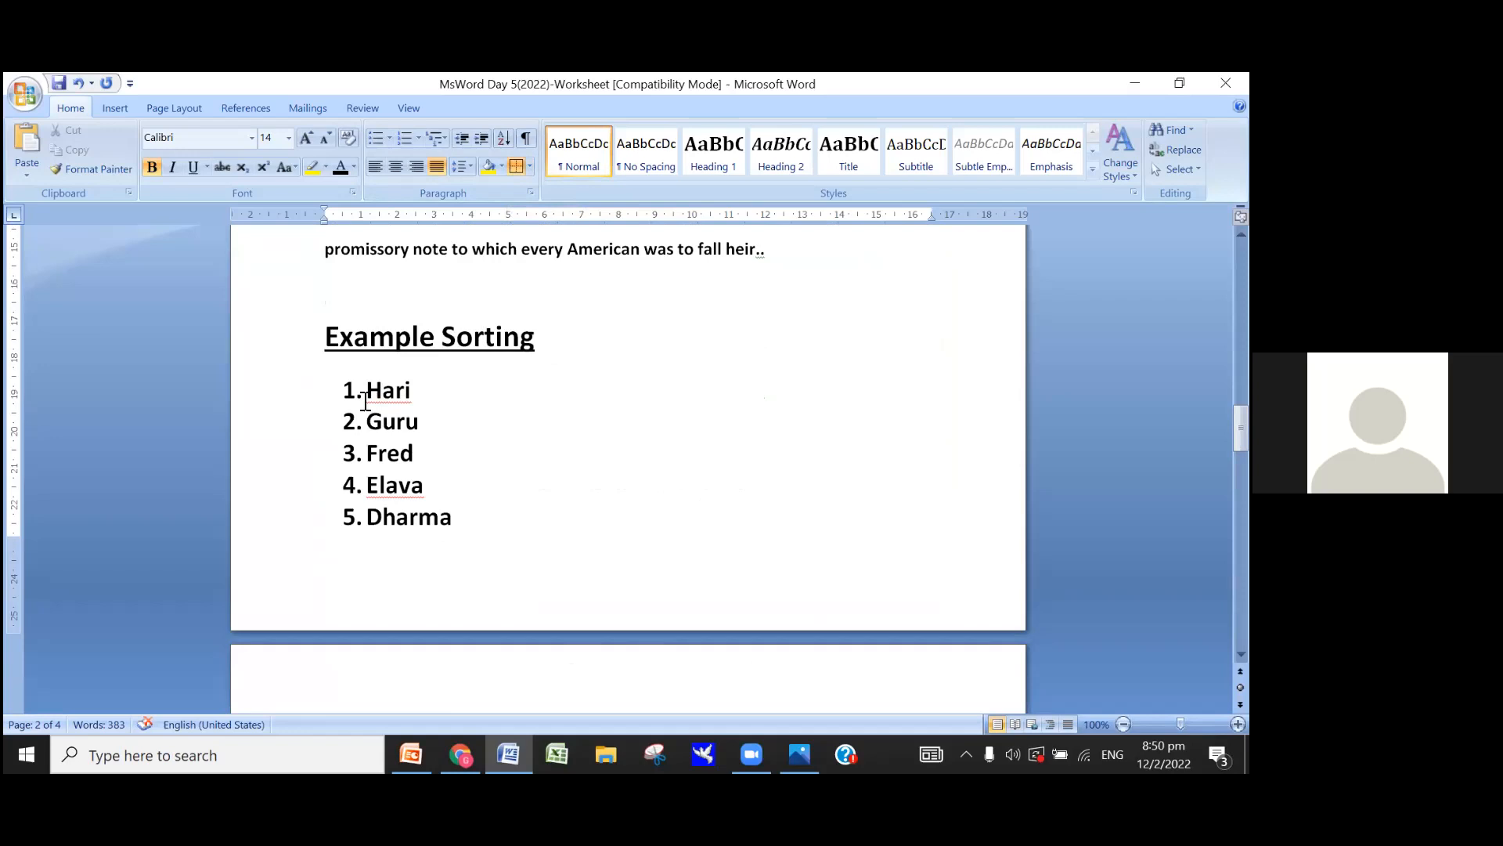
left_click_drag(368, 391, 452, 517)
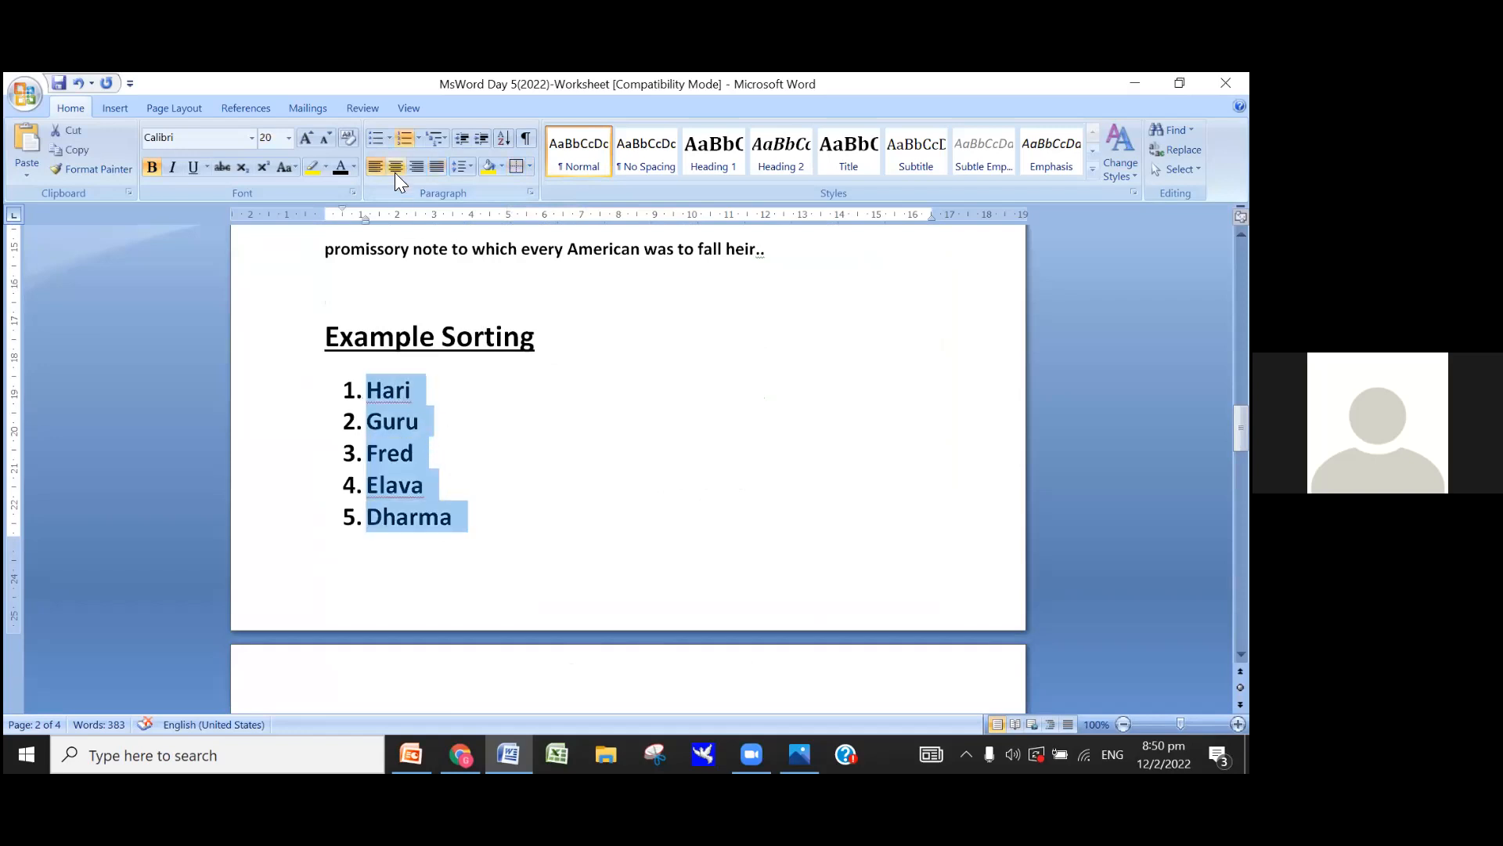
left_click(389, 136)
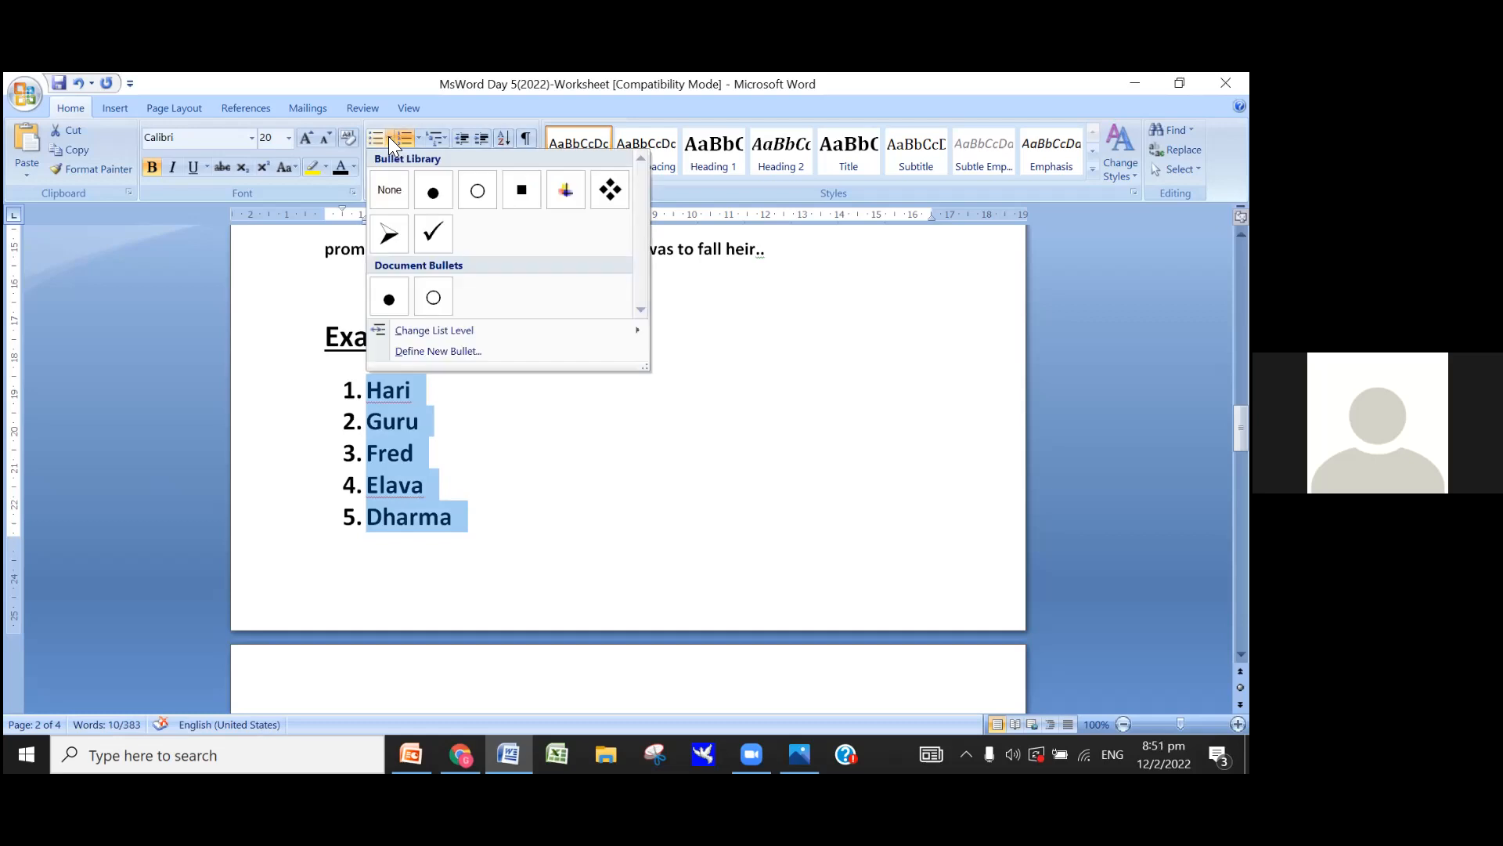
left_click(389, 189)
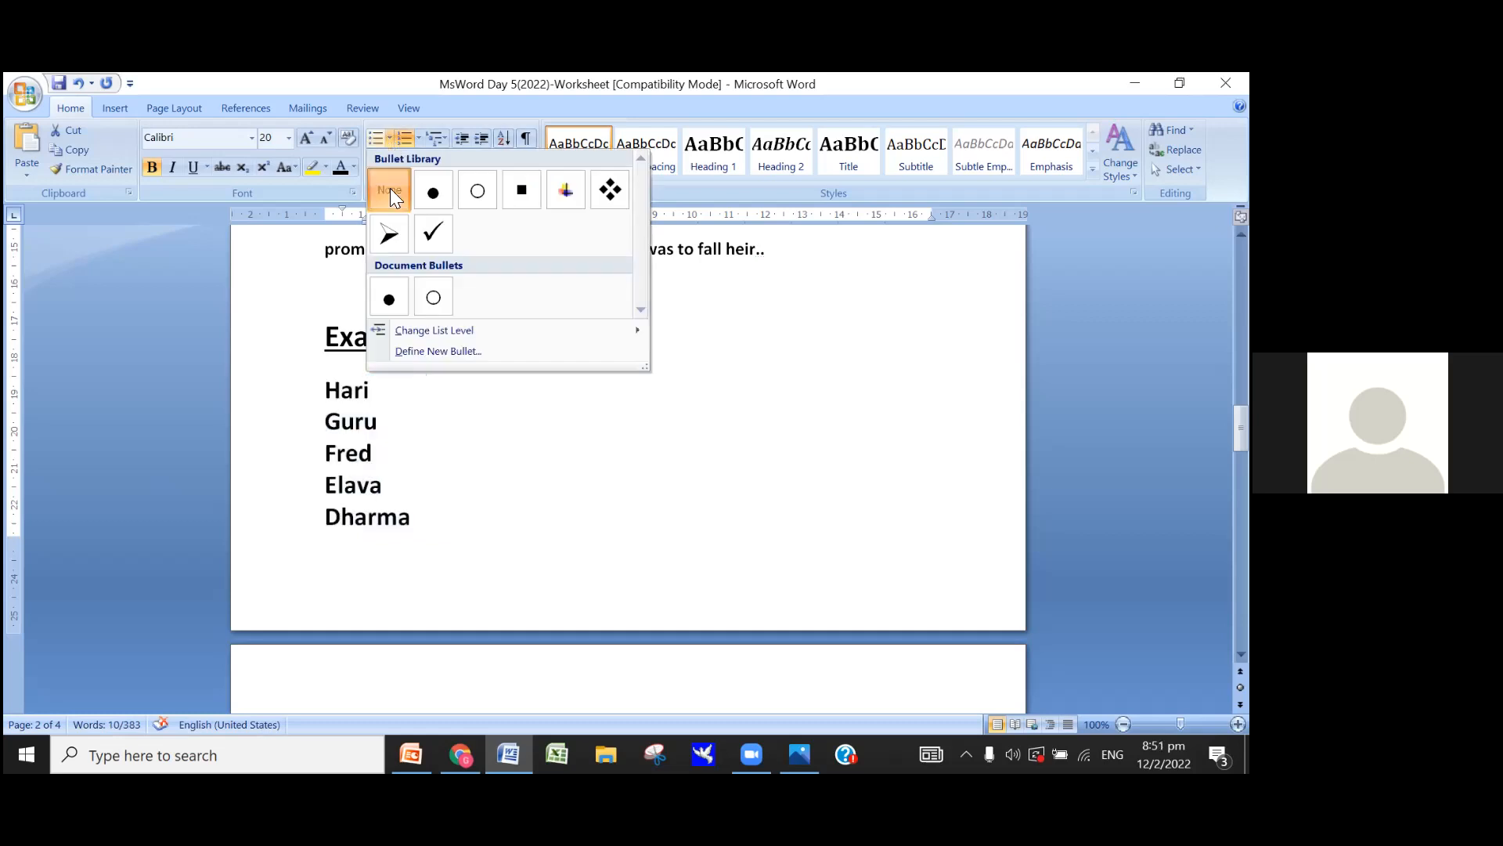
left_click(499, 457)
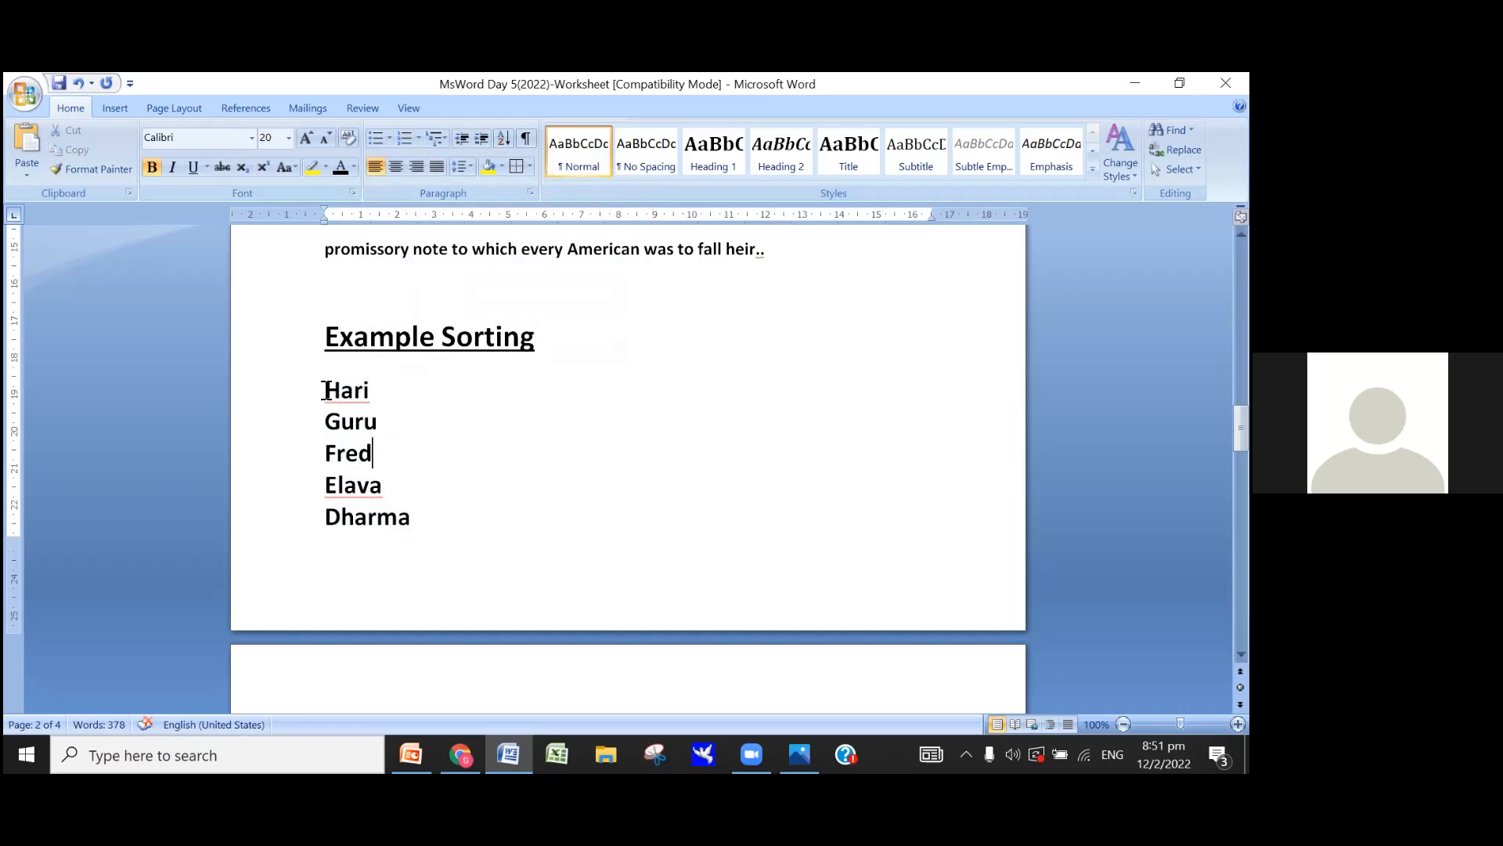
Step: Apply the 1. 2. 3. numbering format to the first five names under Example Sorting
left_click_drag(327, 390, 419, 520)
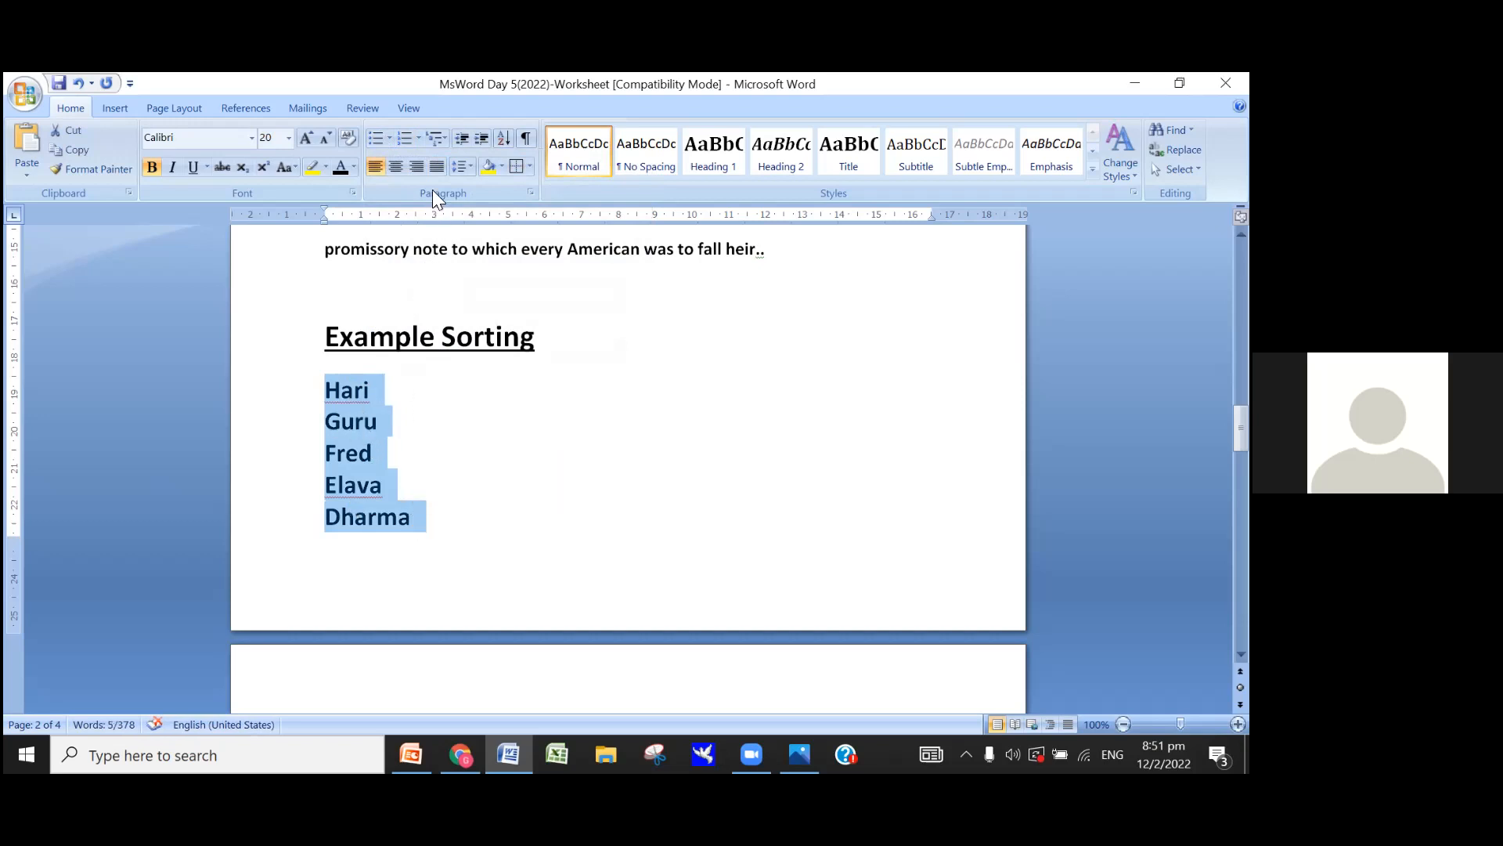
left_click(420, 135)
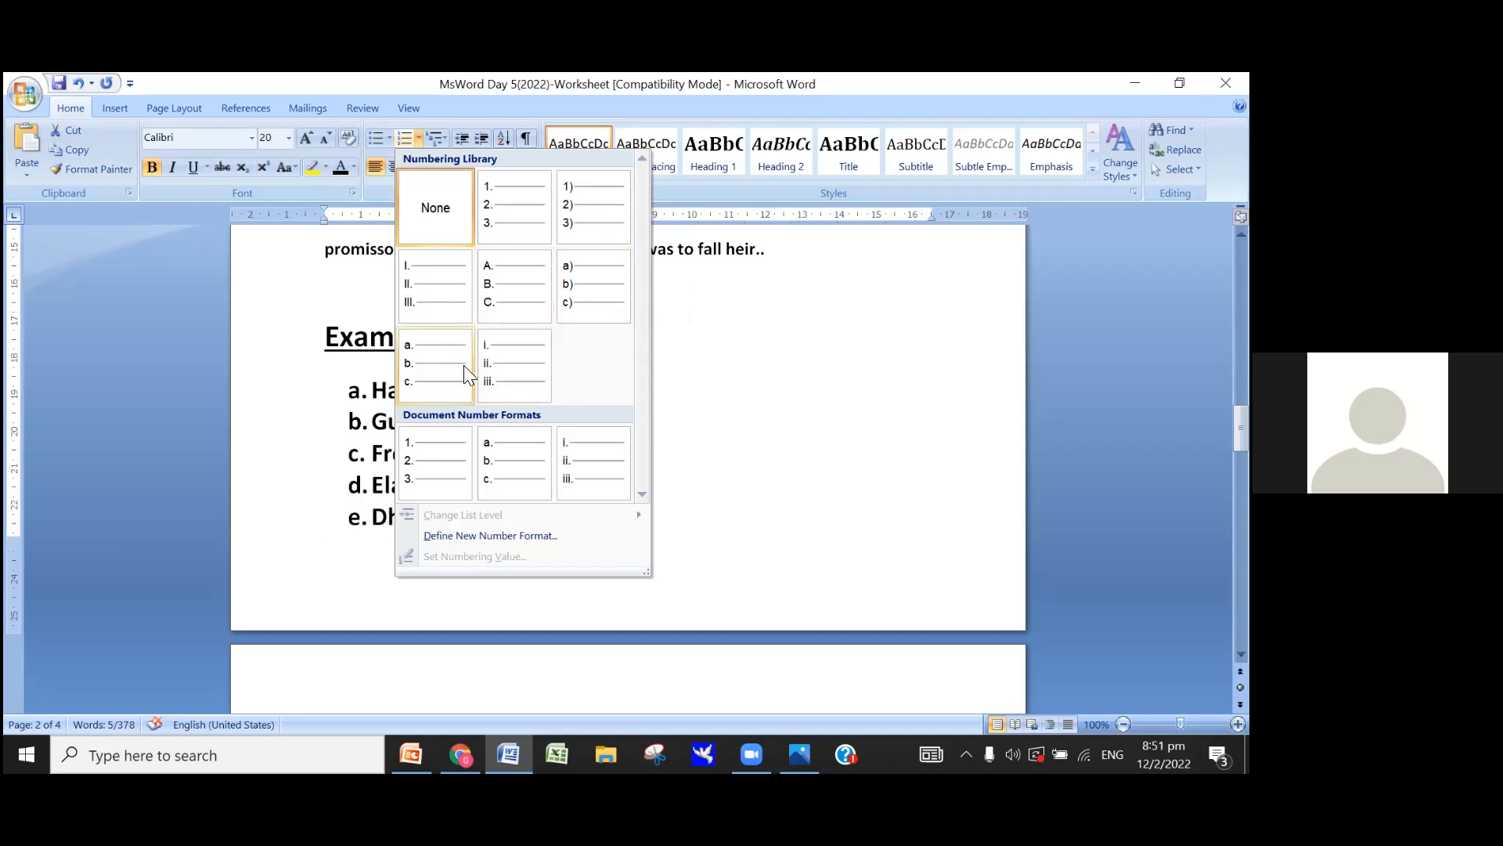
left_click(529, 222)
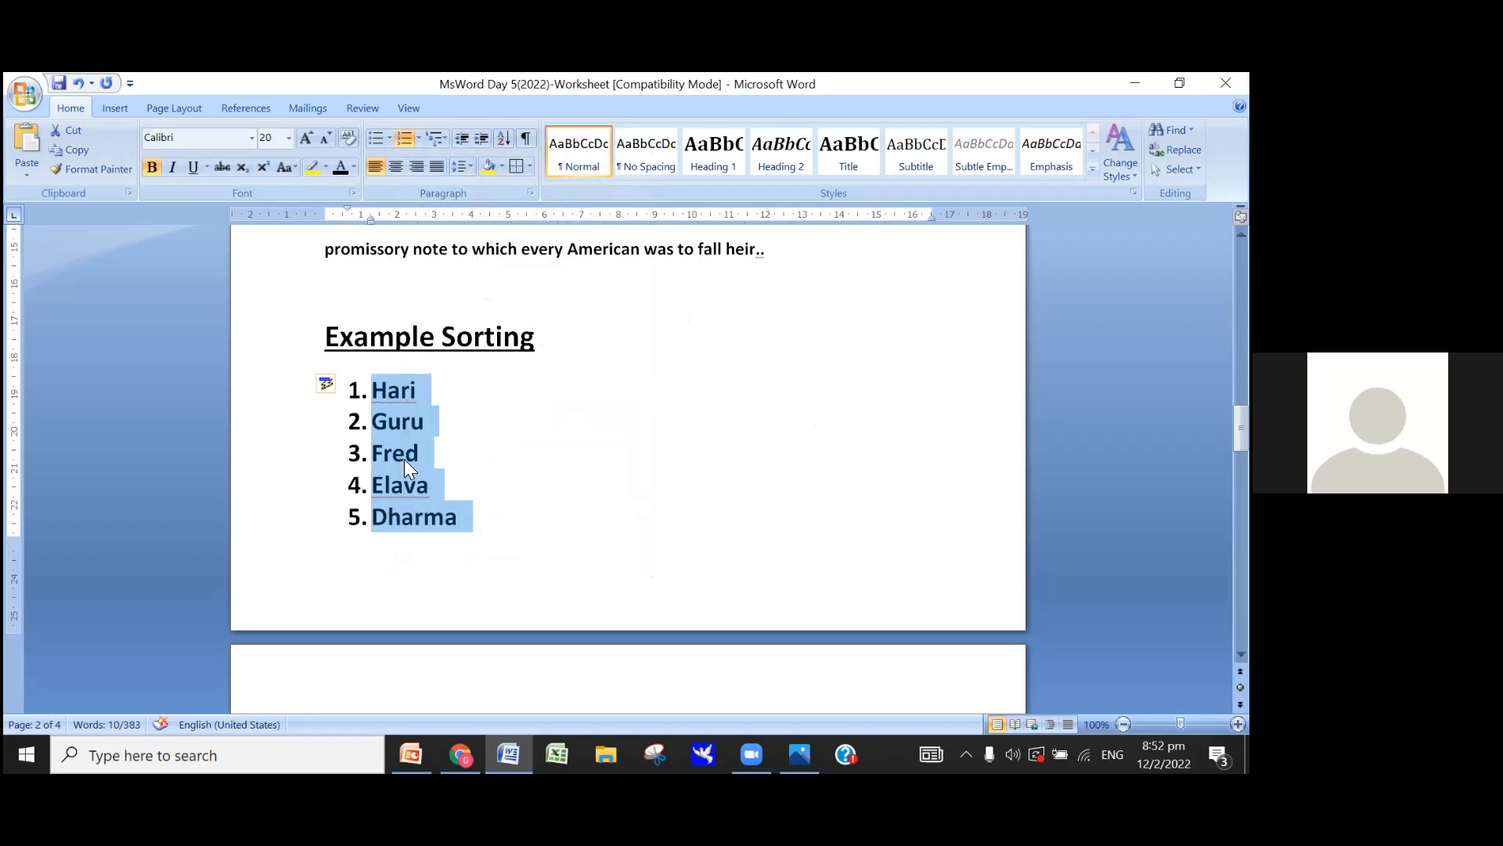
Step: Remove the blank line above the Example Sorting heading, keeping the heading on its own line below the paragraph
scroll(404, 459, "down", 1)
scroll(404, 456, "up", 1)
scroll(407, 451, "down", 5)
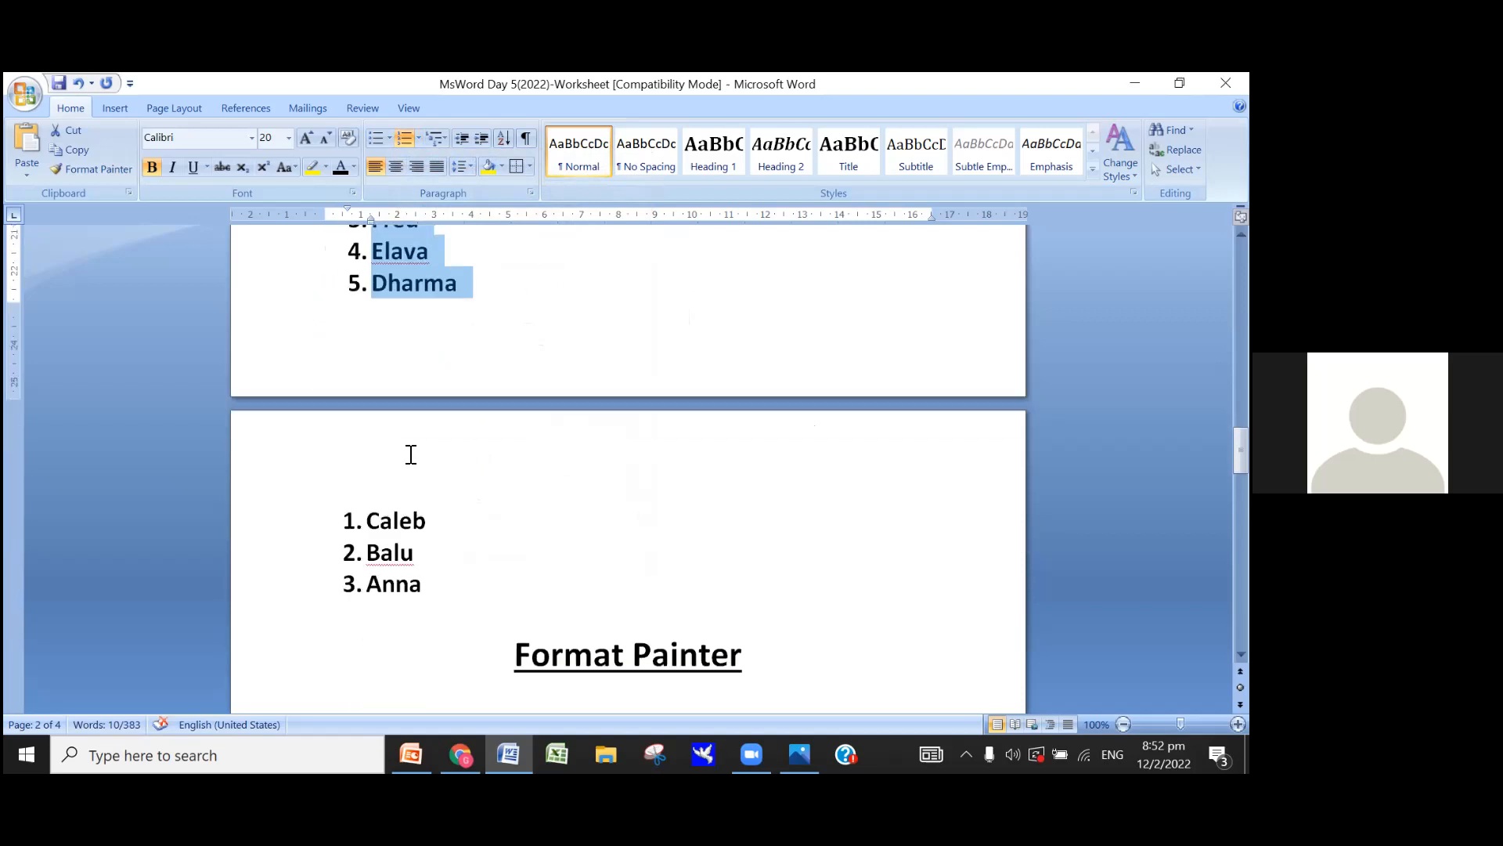
scroll(410, 454, "down", 1)
scroll(432, 481, "up", 1)
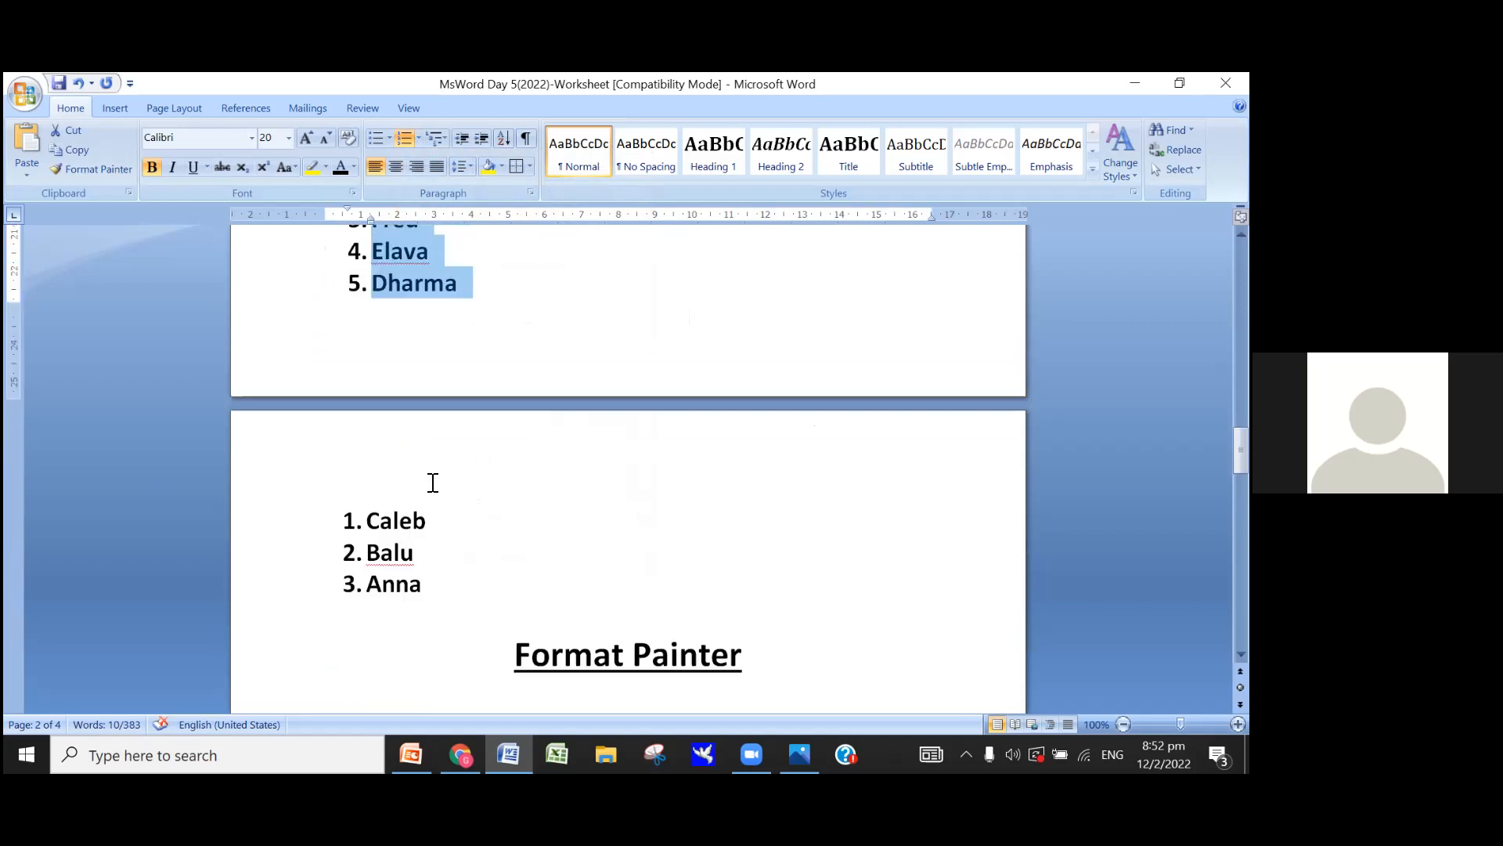
scroll(454, 446, "up", 3)
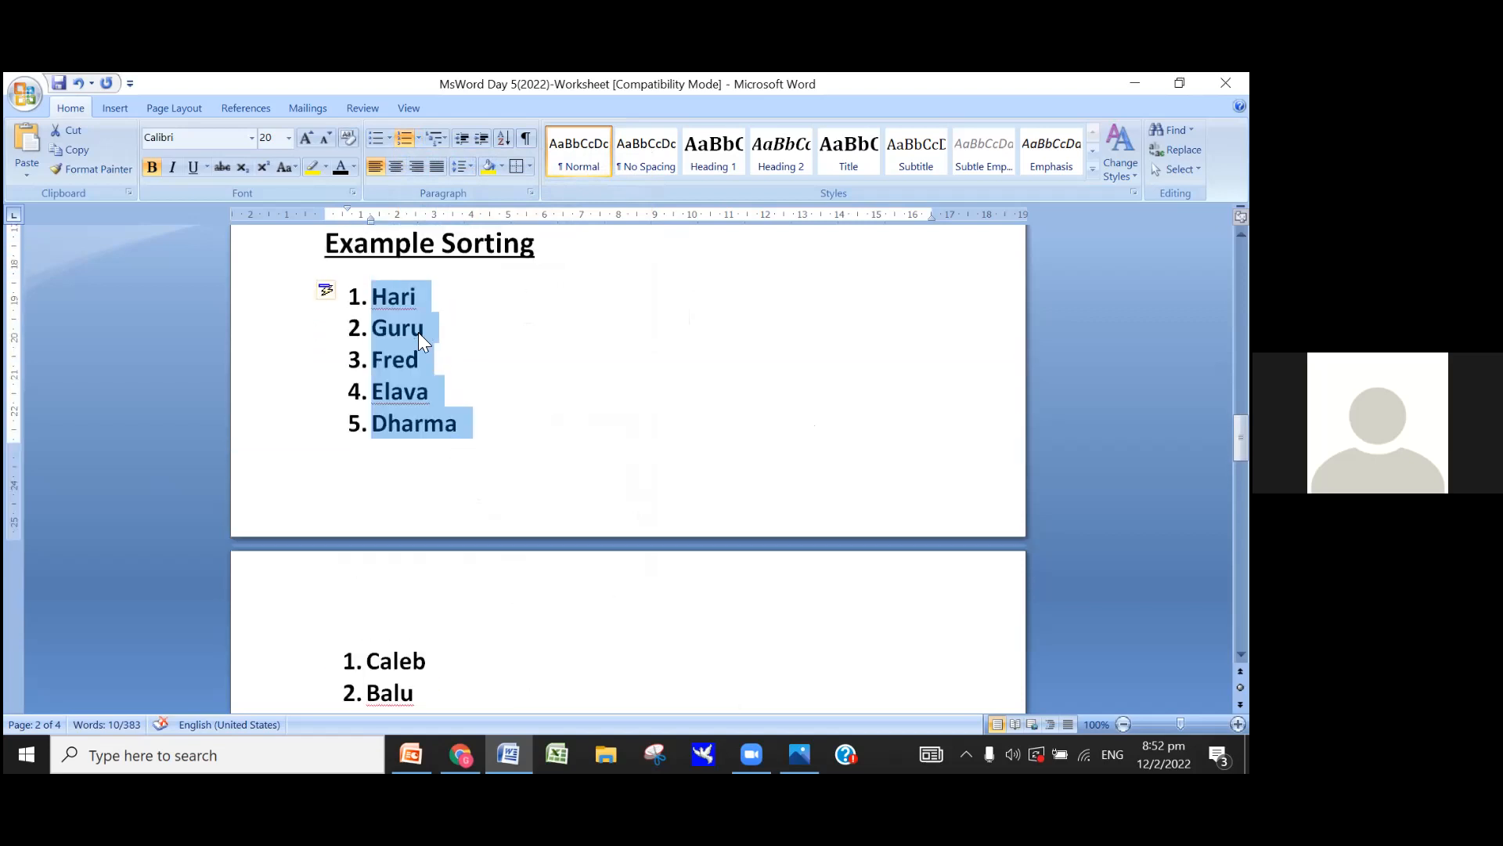
scroll(514, 389, "up", 2)
left_click(386, 305)
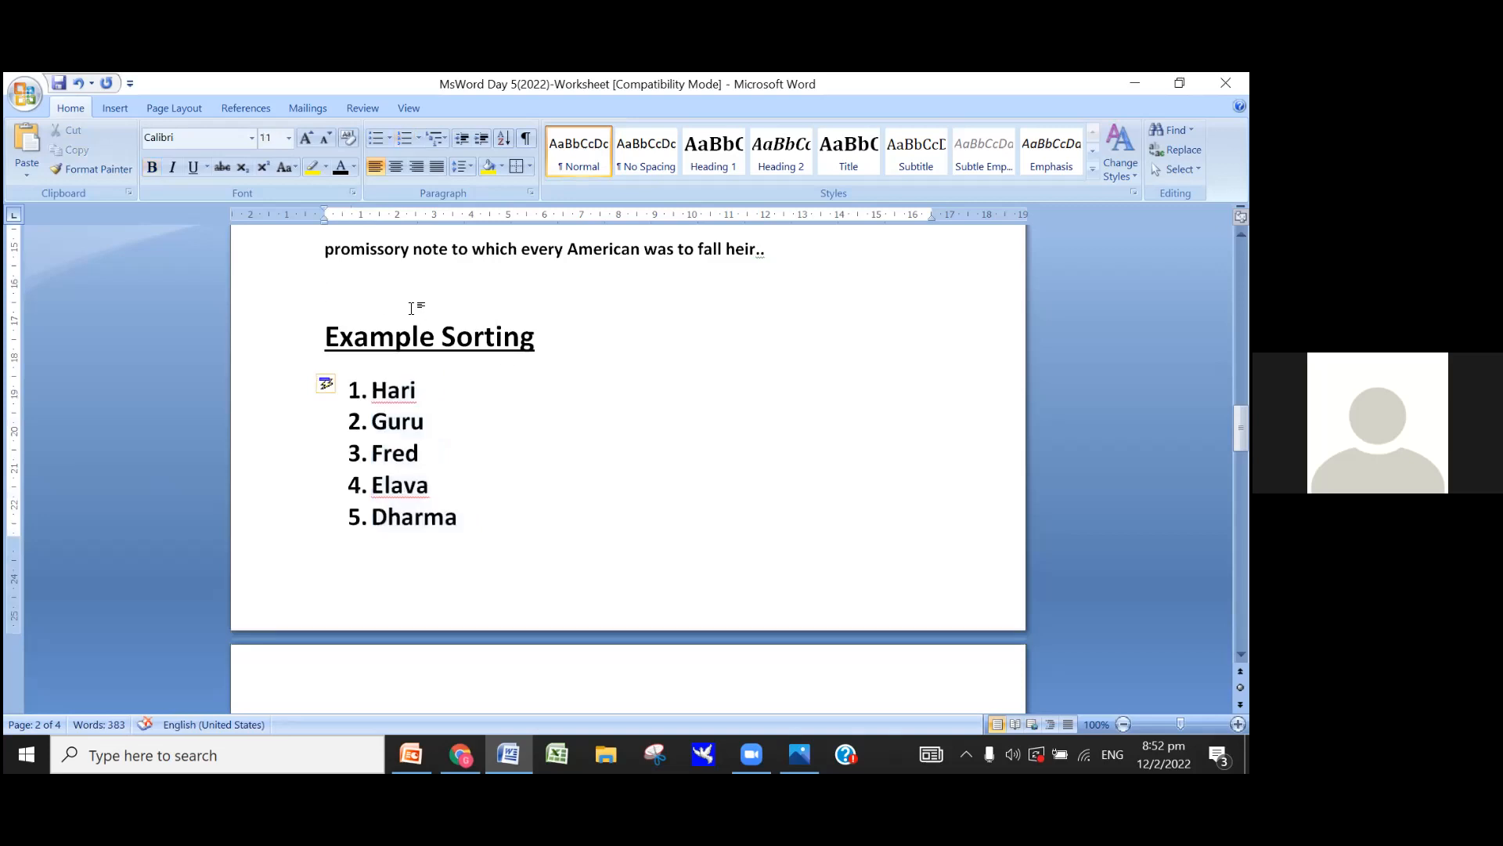
key("Down")
key("Down")
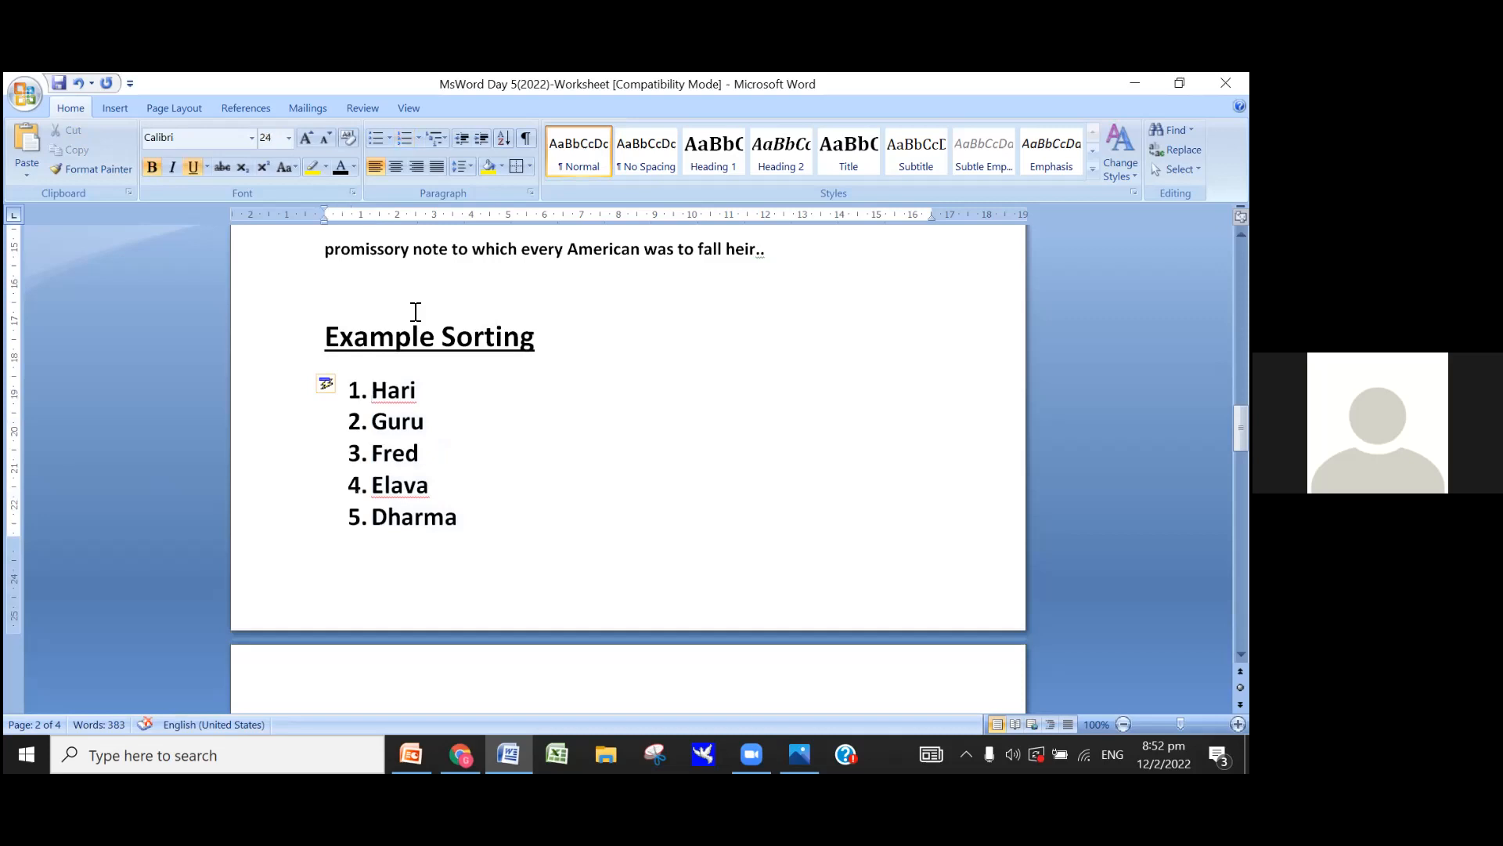
key("BackSpace")
key("BackSpace")
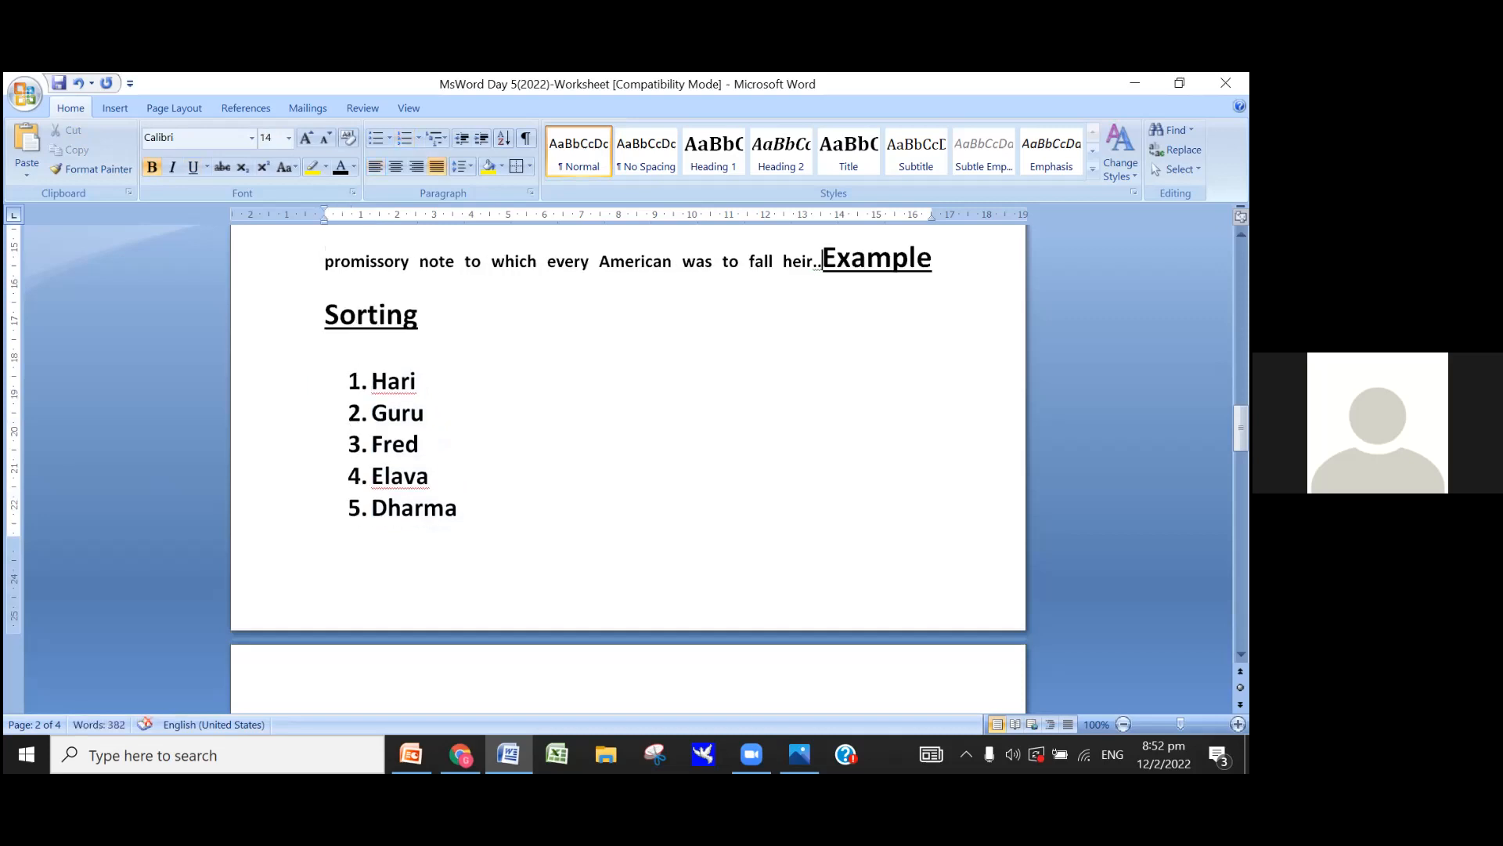
key("Return")
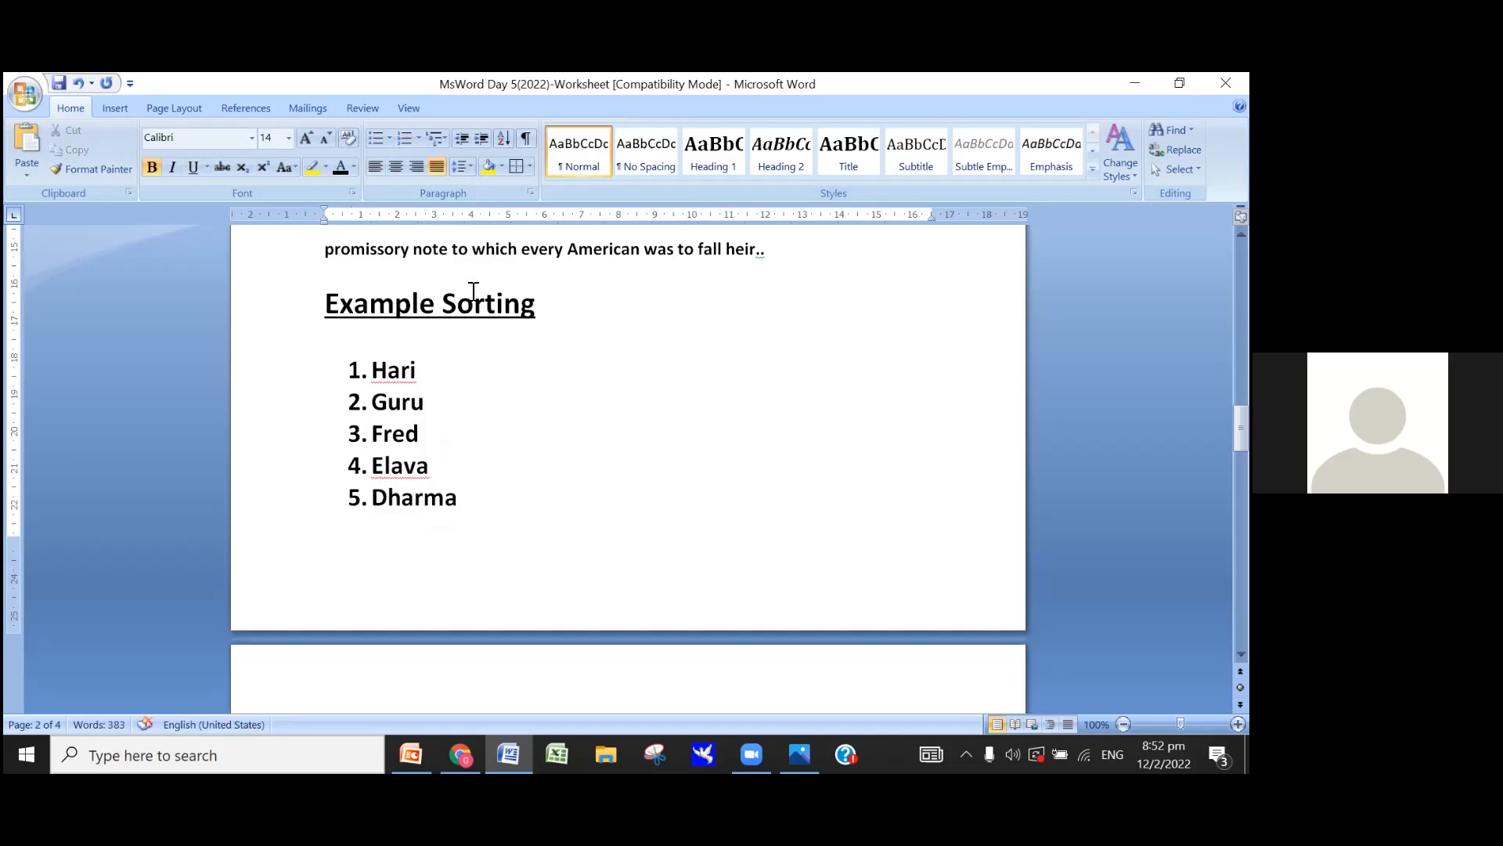
Step: Set the line spacing to 1.0 from the yellow-shaded paragraph through the last name in the Example Sorting list
scroll(539, 334, "up", 4)
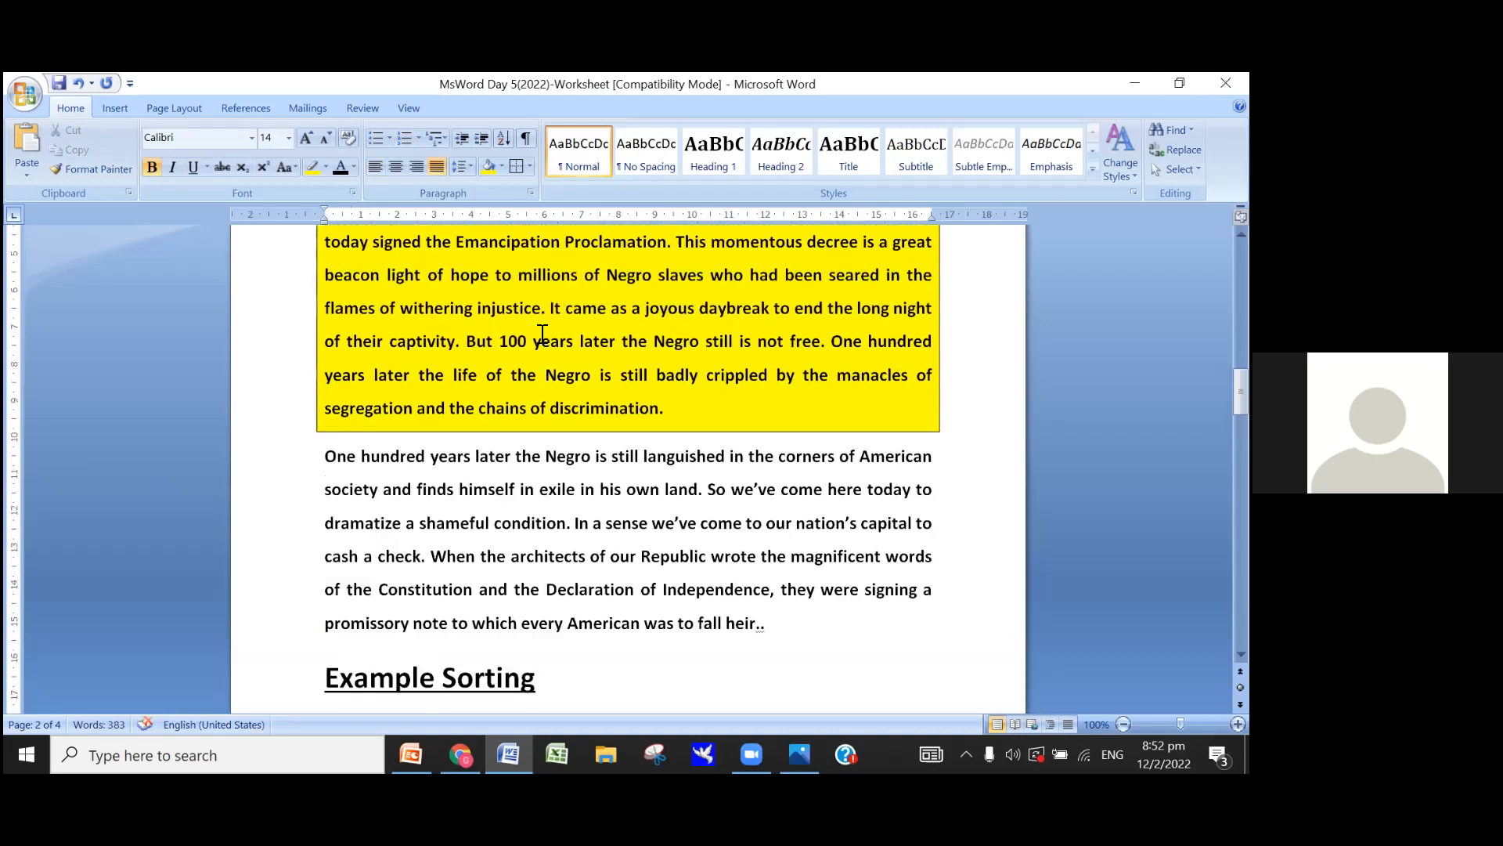
scroll(543, 334, "up", 2)
left_click_drag(324, 301, 835, 560)
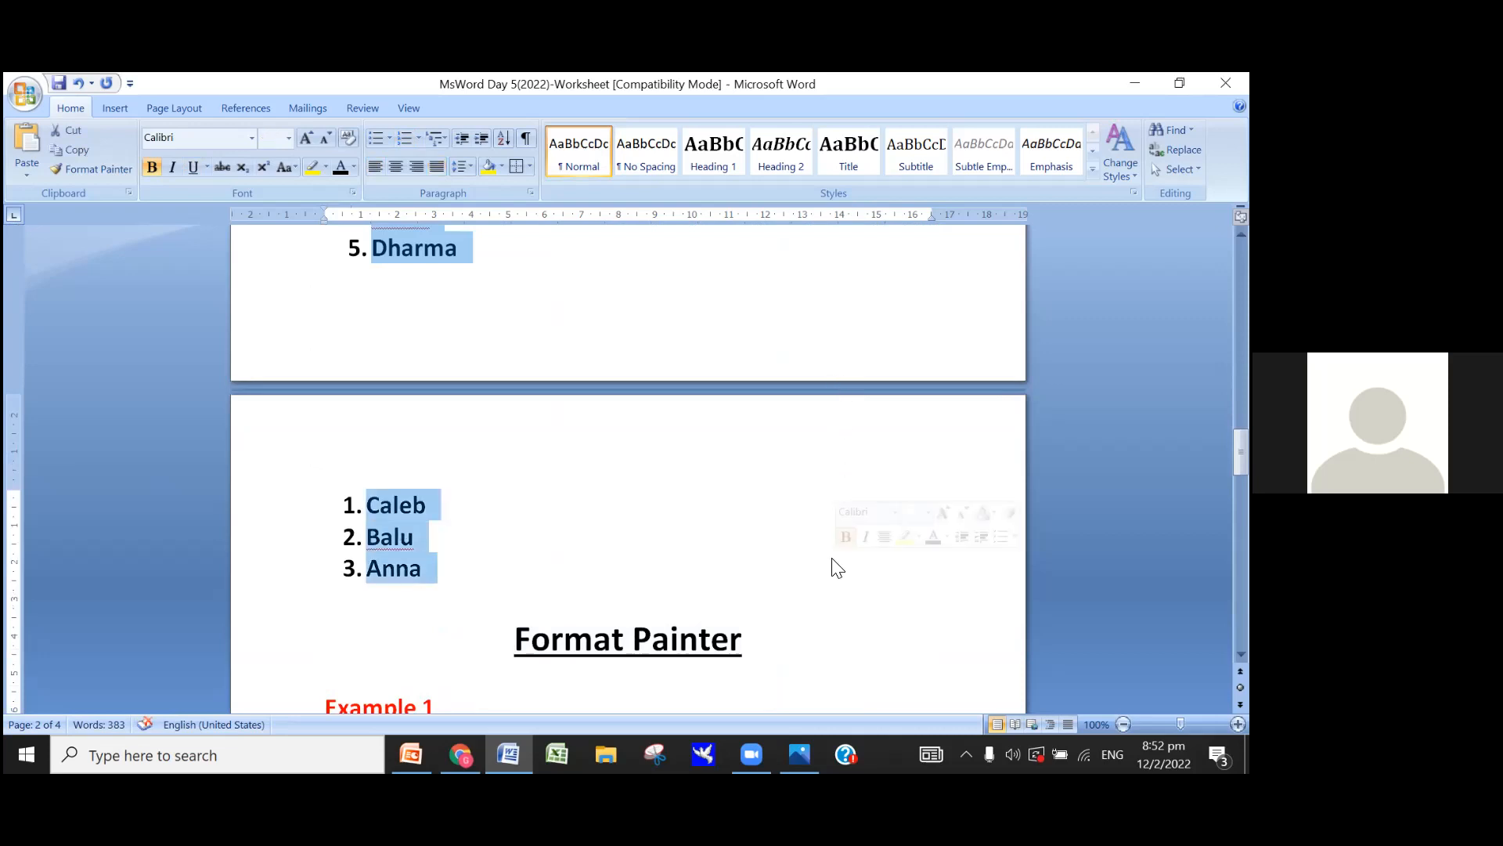
left_click(468, 166)
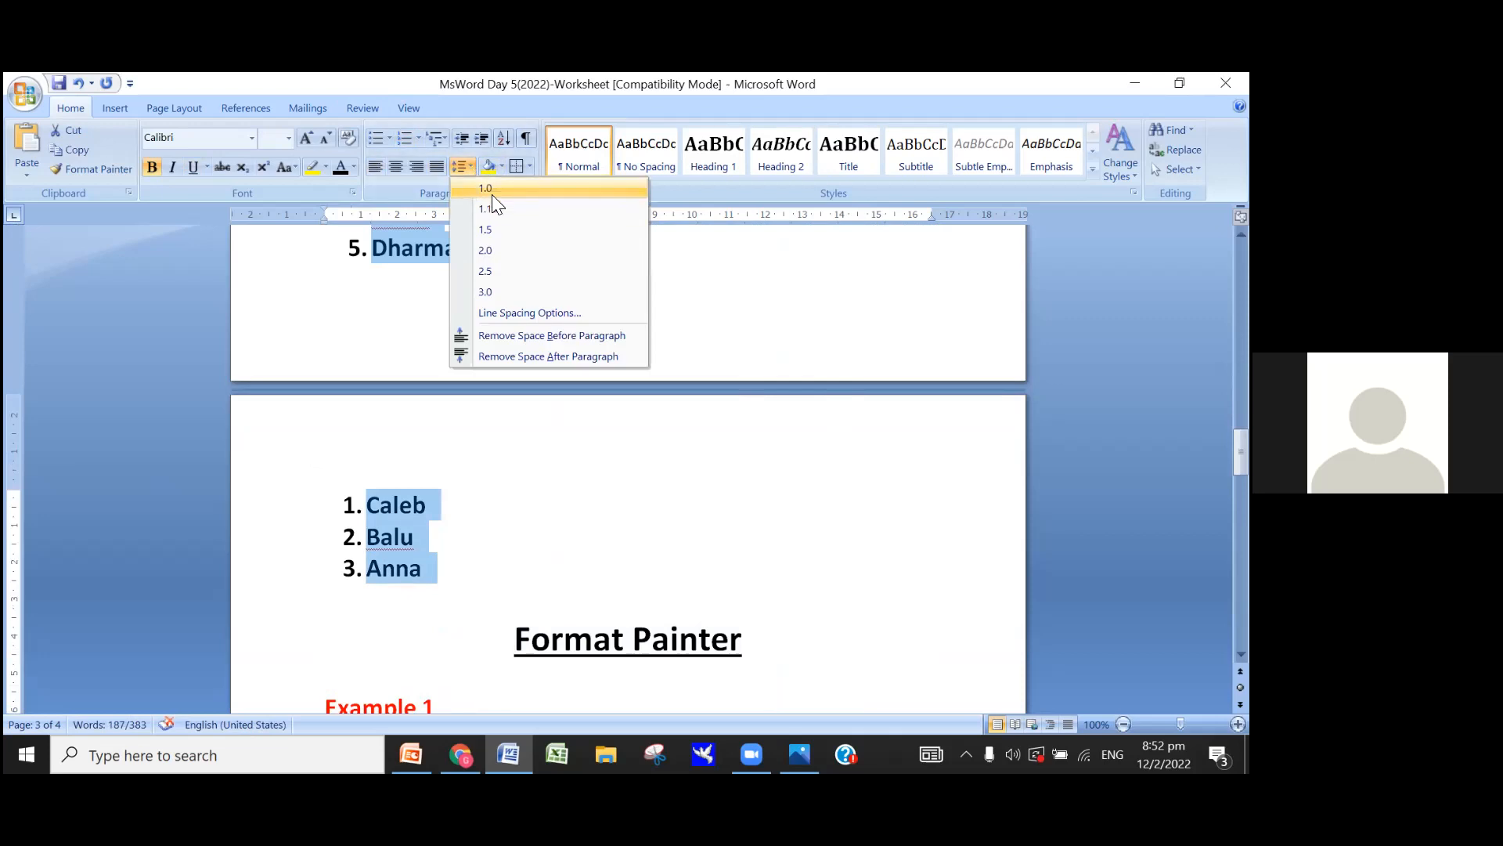
left_click(492, 194)
Step: Insert a page break before the Format Painter heading
scroll(631, 376, "down", 6)
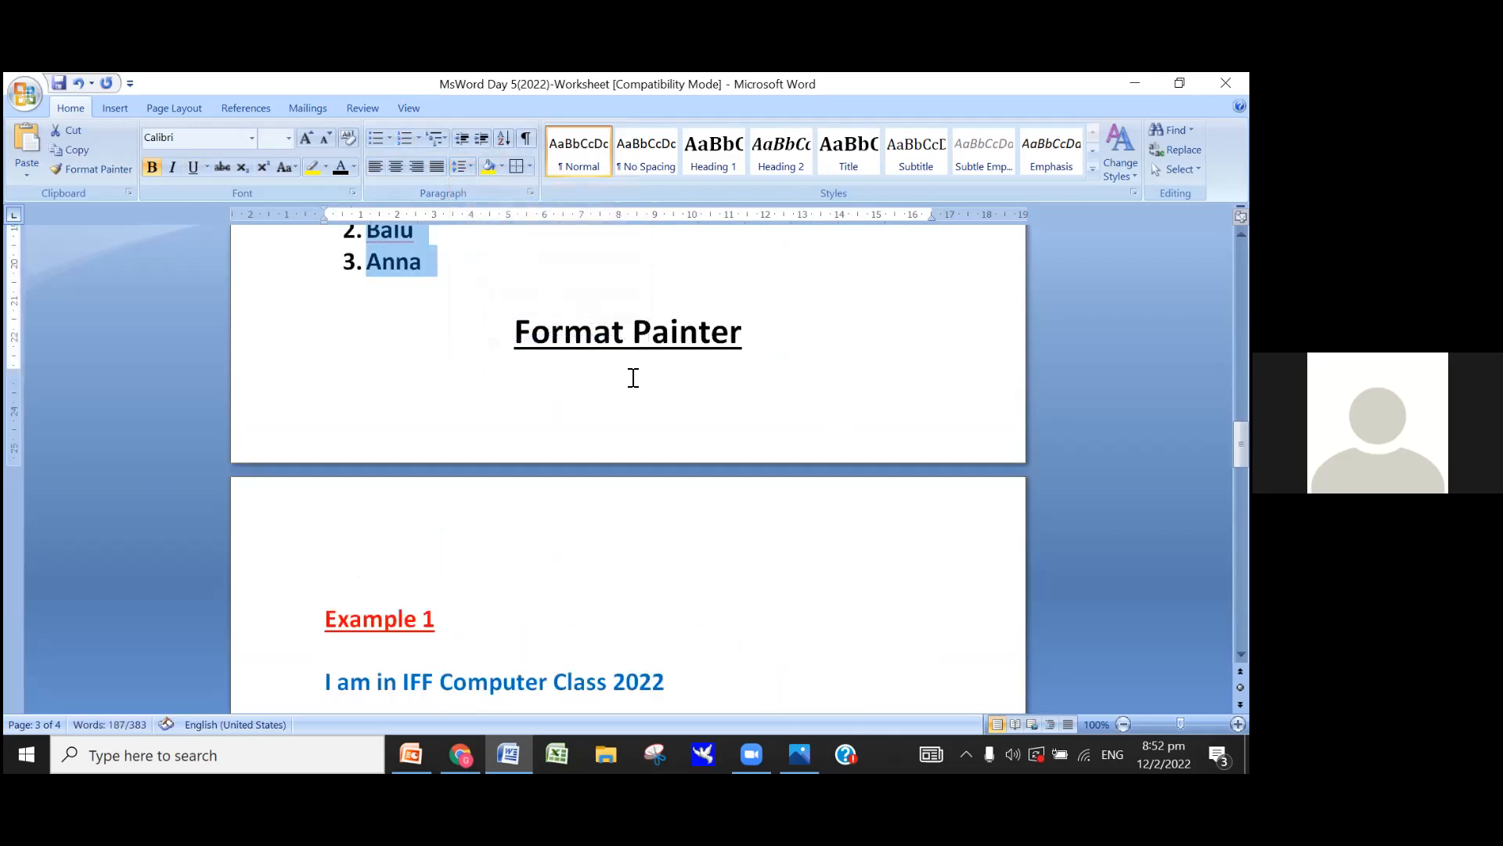
left_click(514, 332)
key("ctrl+Return")
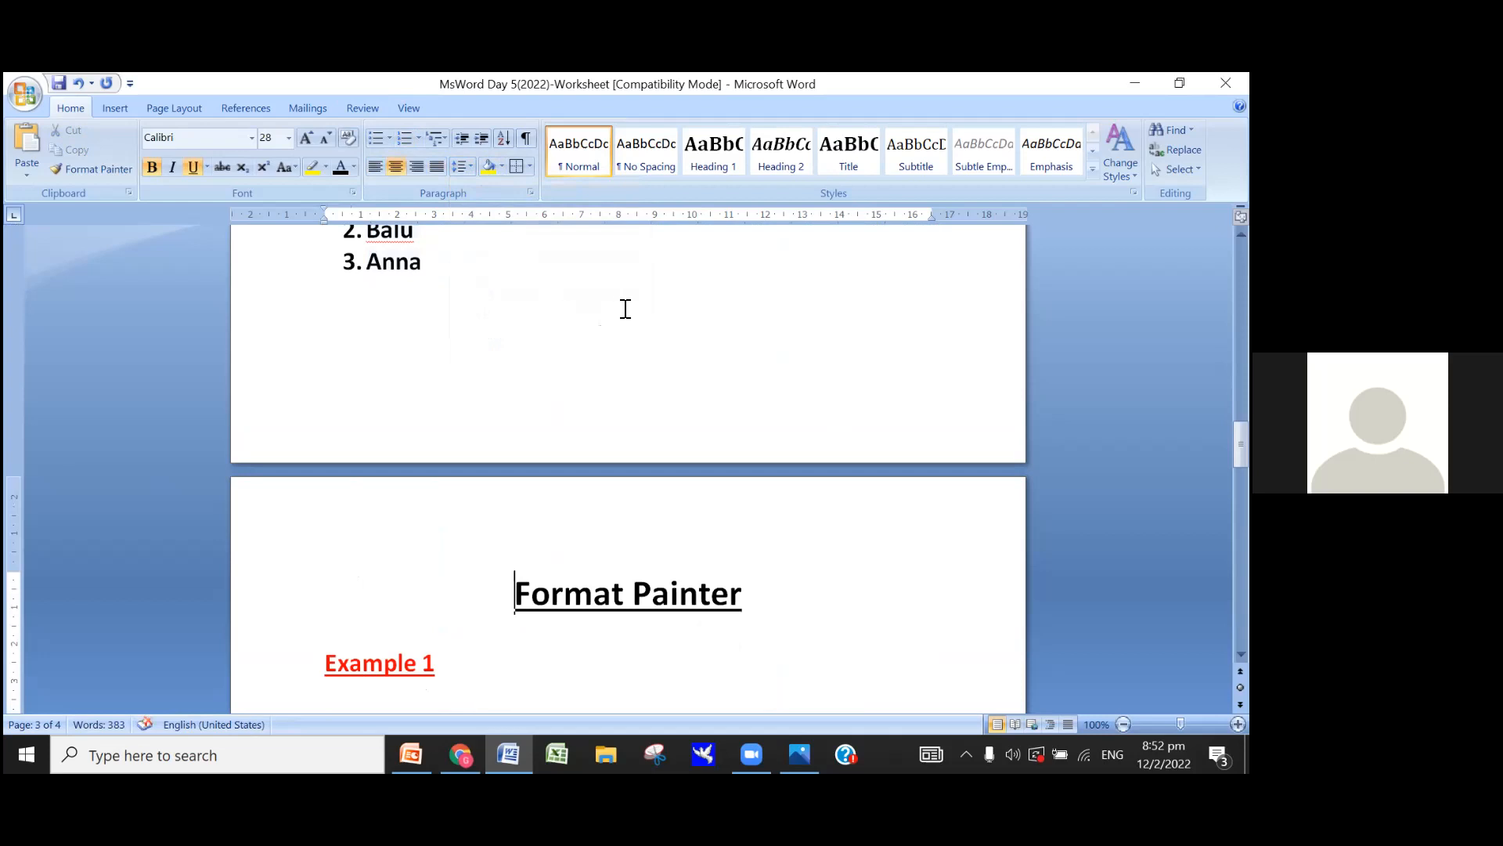
Step: Number all eight names under Example Sorting as one continuous list in the 1) 2) 3) format
scroll(624, 309, "up", 4)
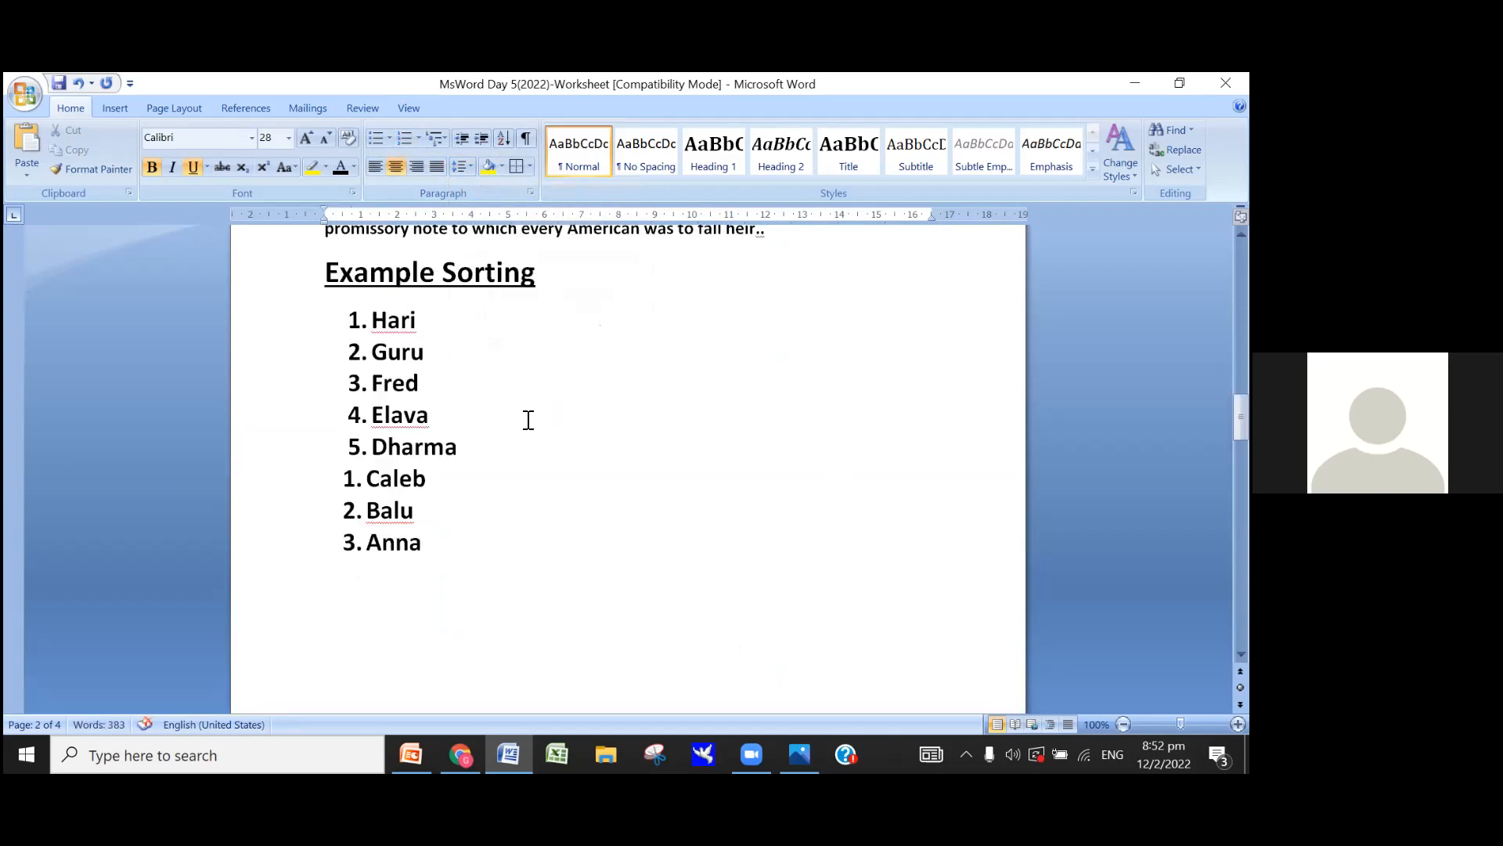
left_click(390, 343)
left_click_drag(374, 313, 462, 560)
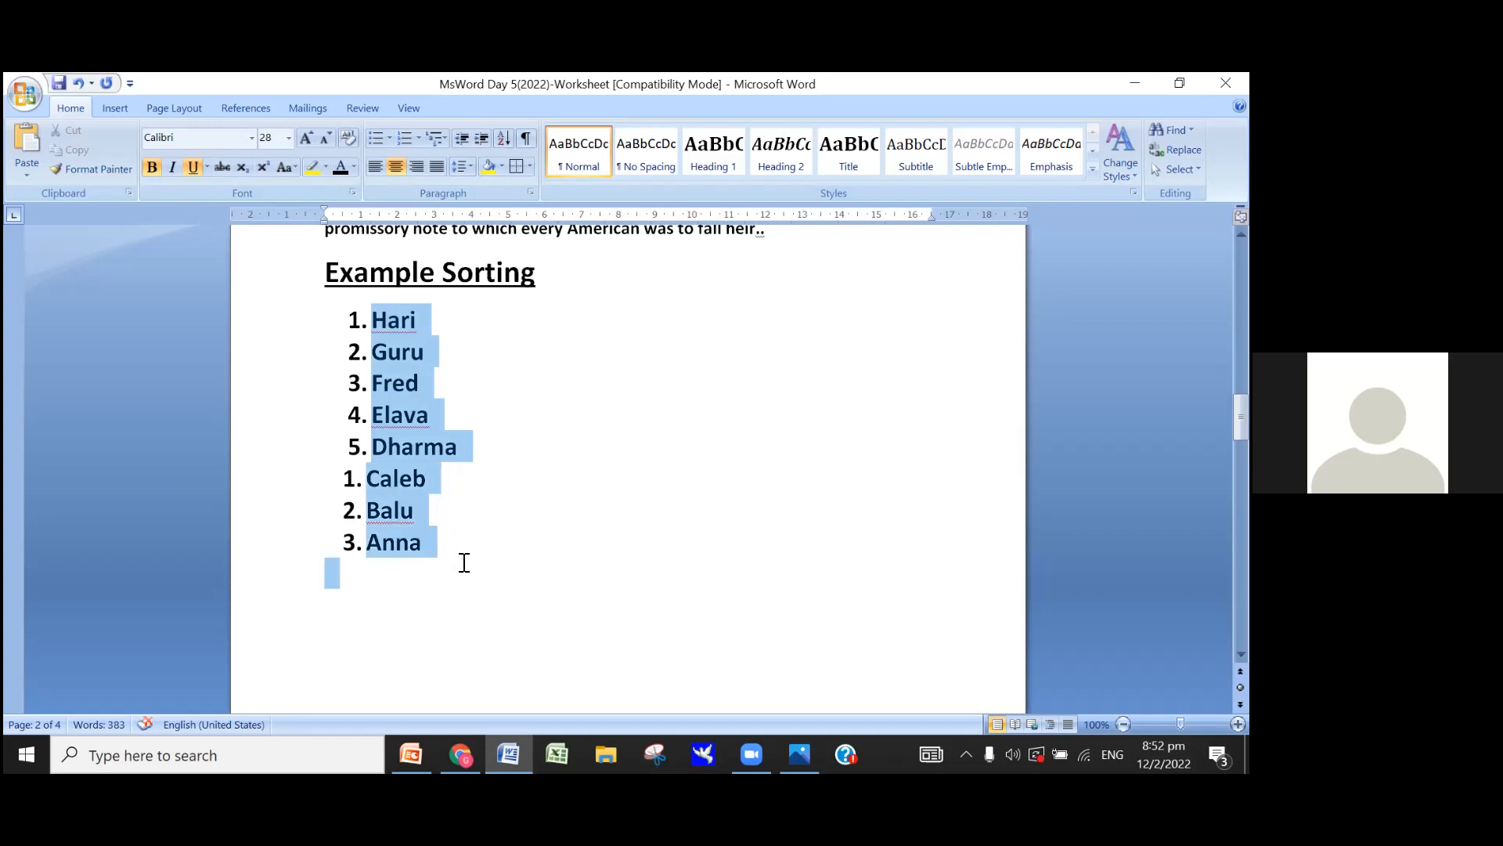
left_click(420, 137)
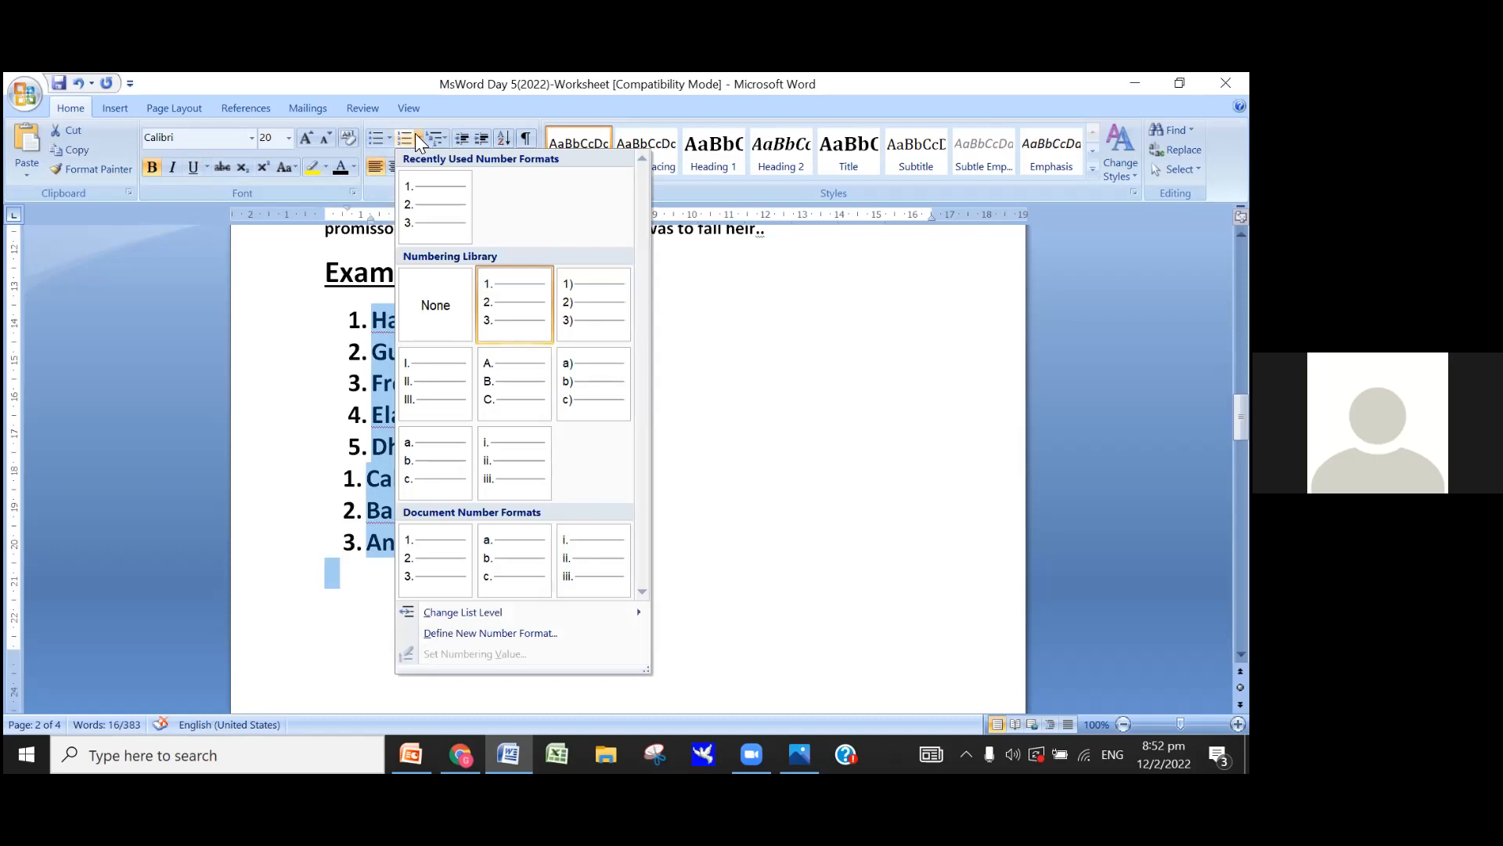
left_click(601, 300)
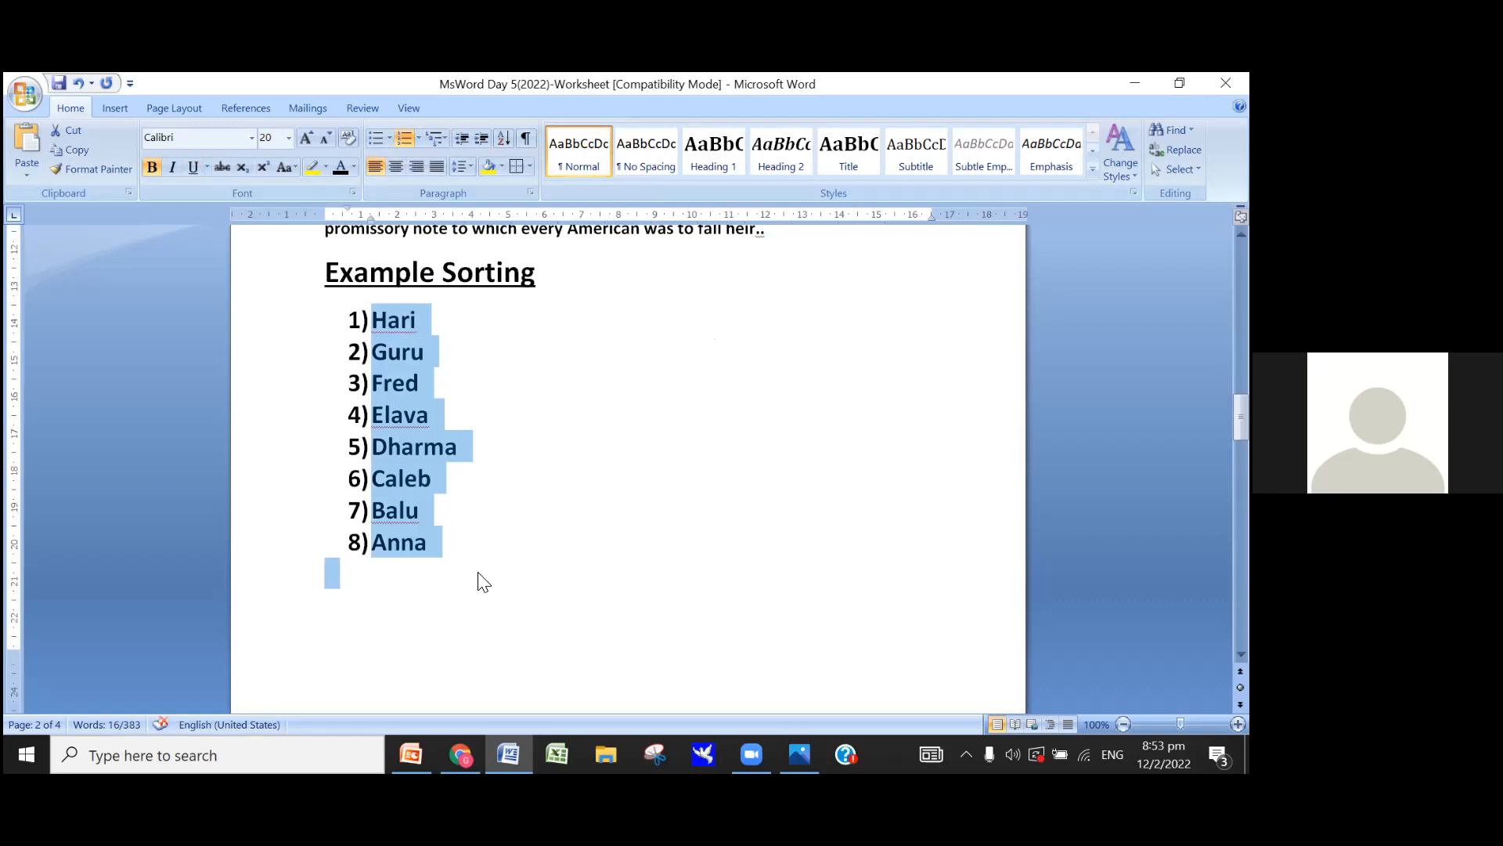
Step: Switch the numbering of the eight names to a) b) c) and back to 1) 2) 3)
left_click(419, 139)
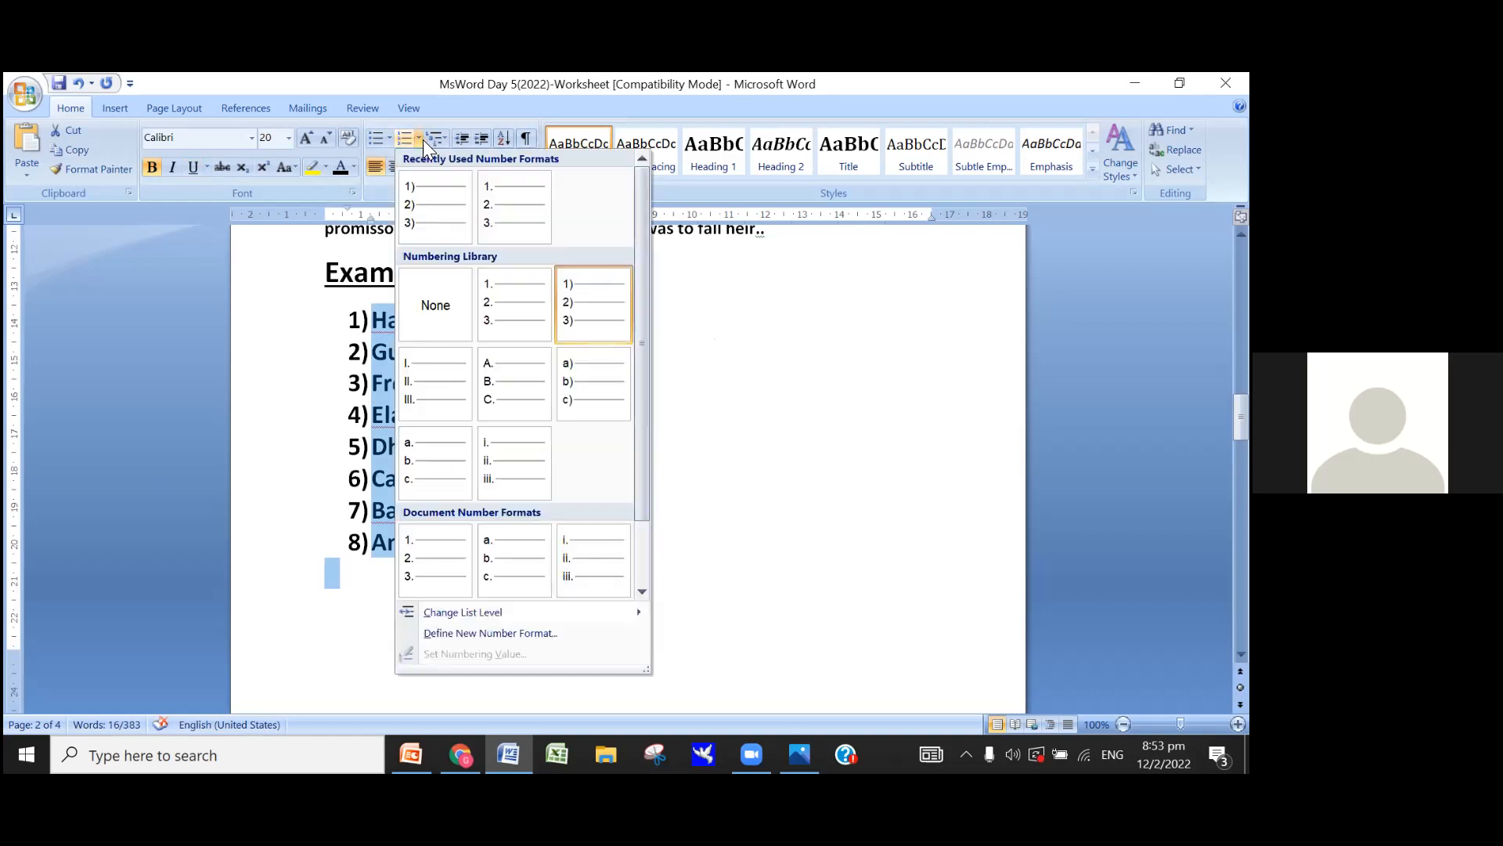
left_click(589, 396)
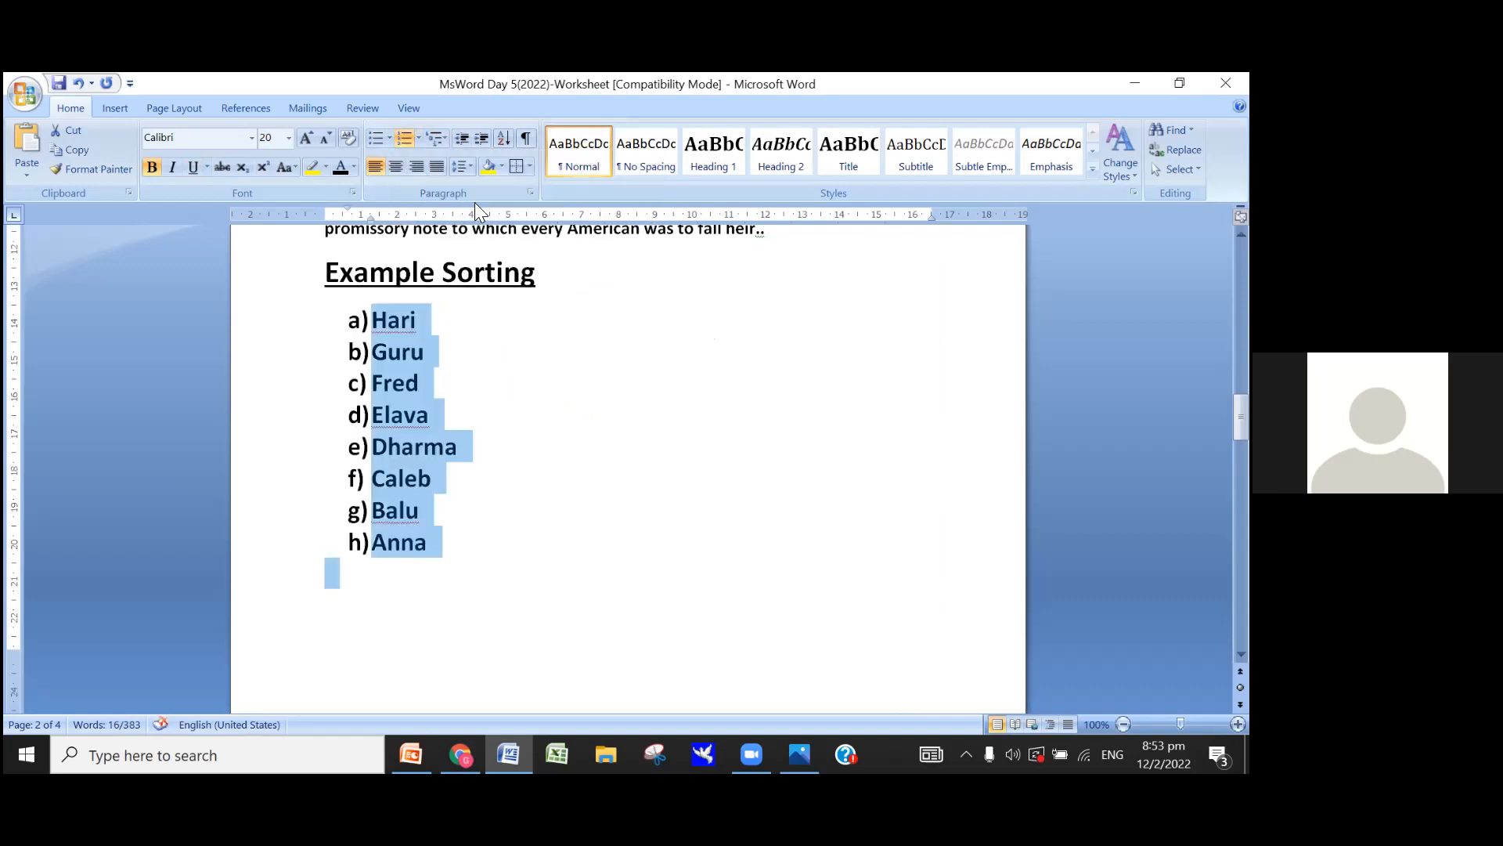
left_click(419, 138)
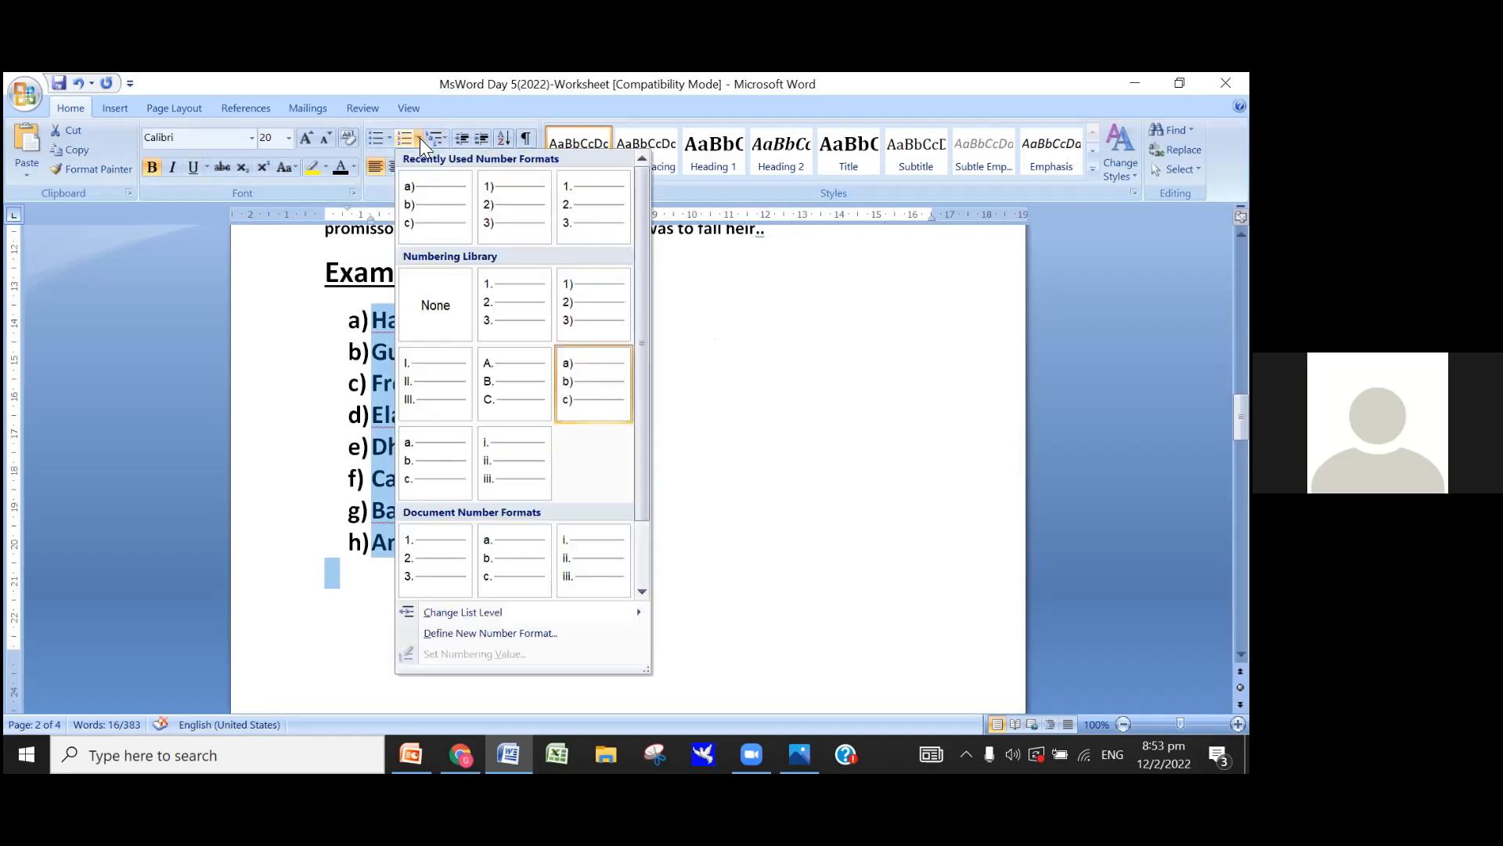
left_click(584, 290)
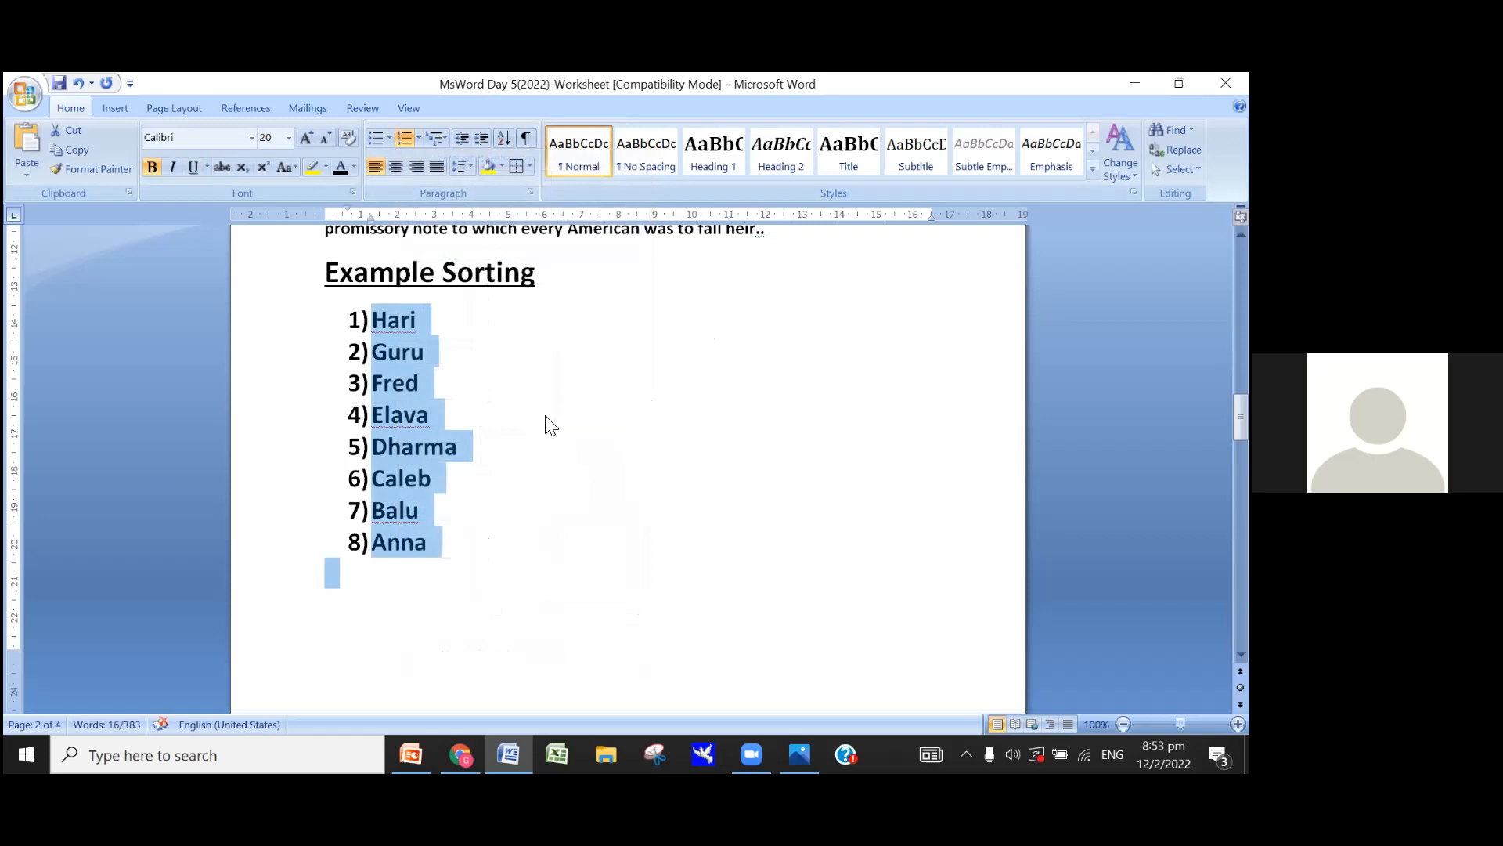
left_click(546, 425)
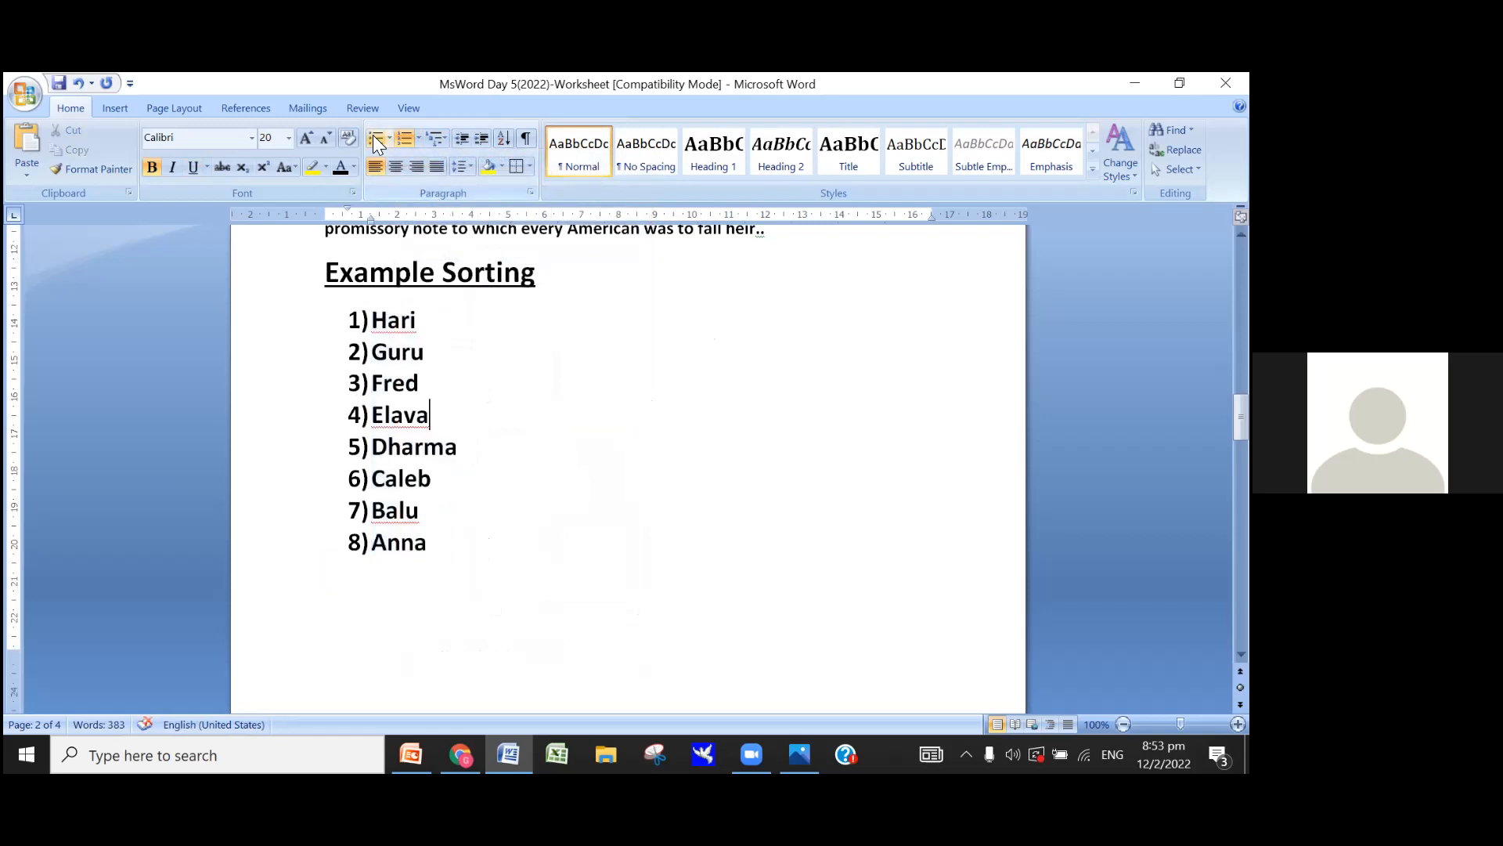
Step: Format the eight names under Example Sorting with round bullets, check-mark bullets and finally four-diamond bullets
left_click_drag(373, 321, 459, 541)
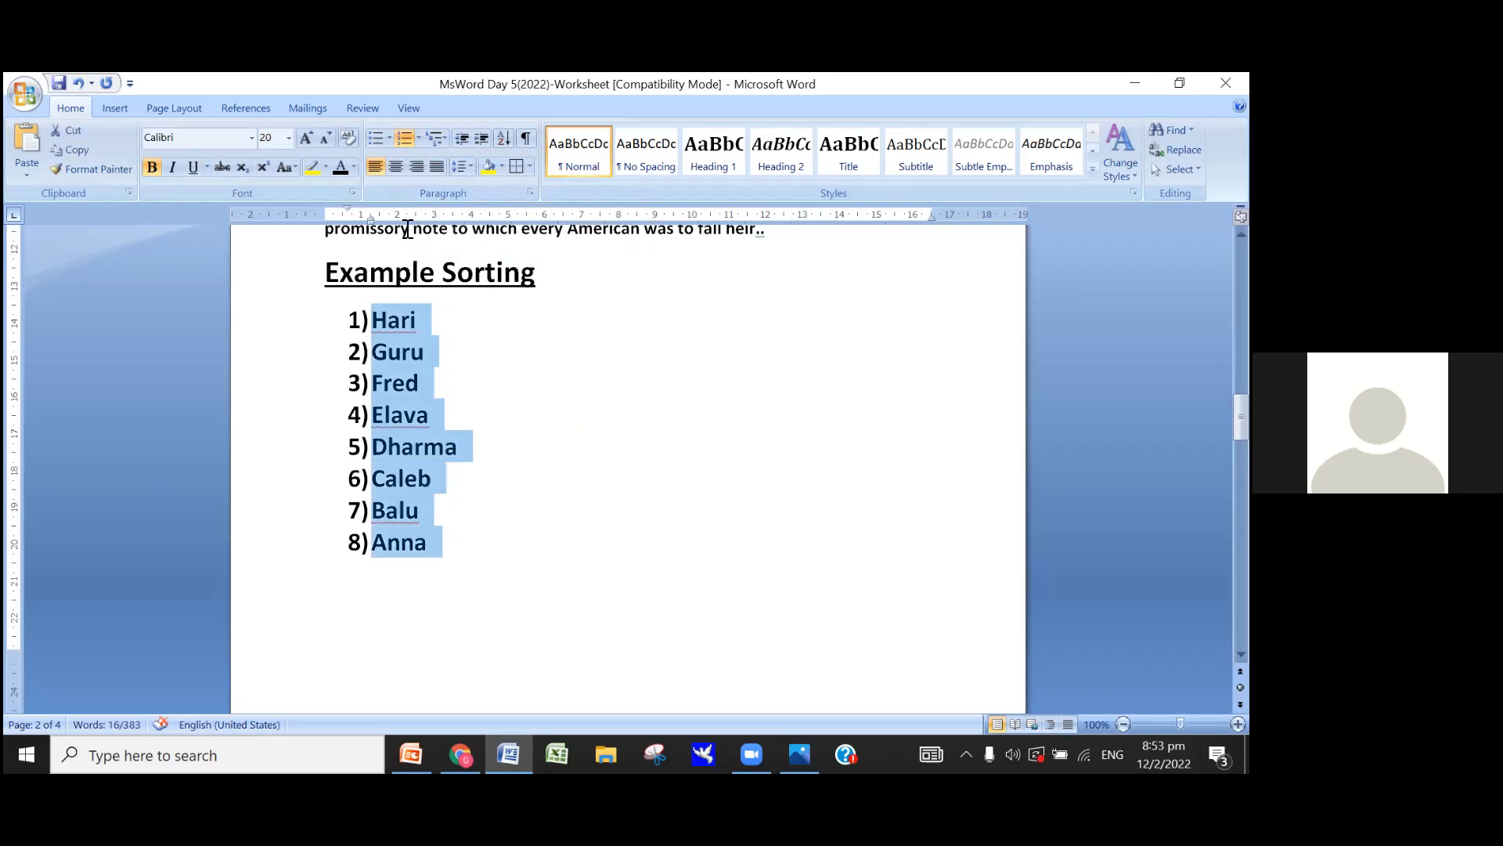
left_click(391, 137)
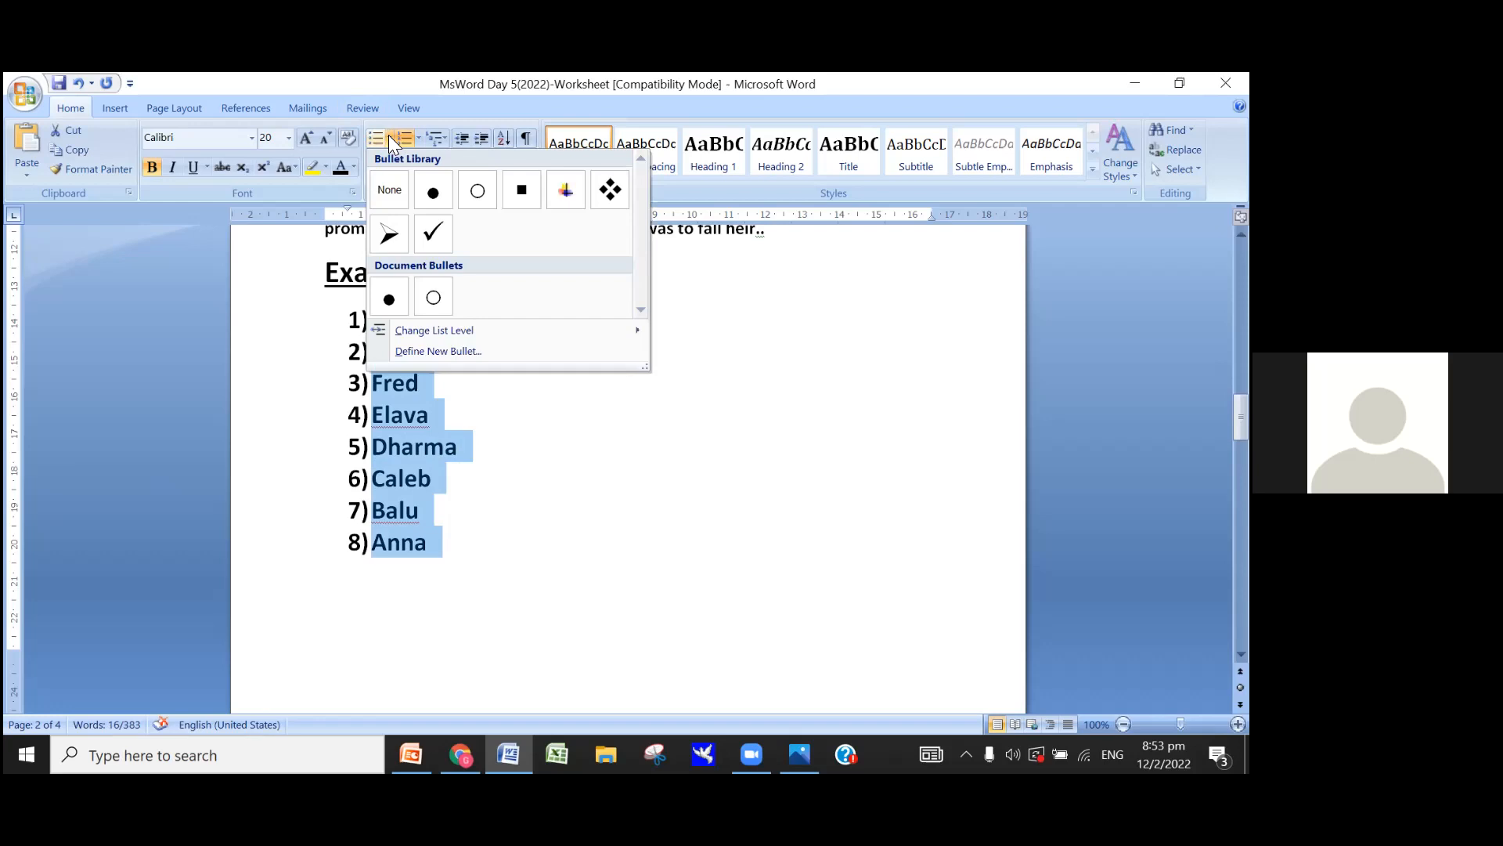
left_click(436, 190)
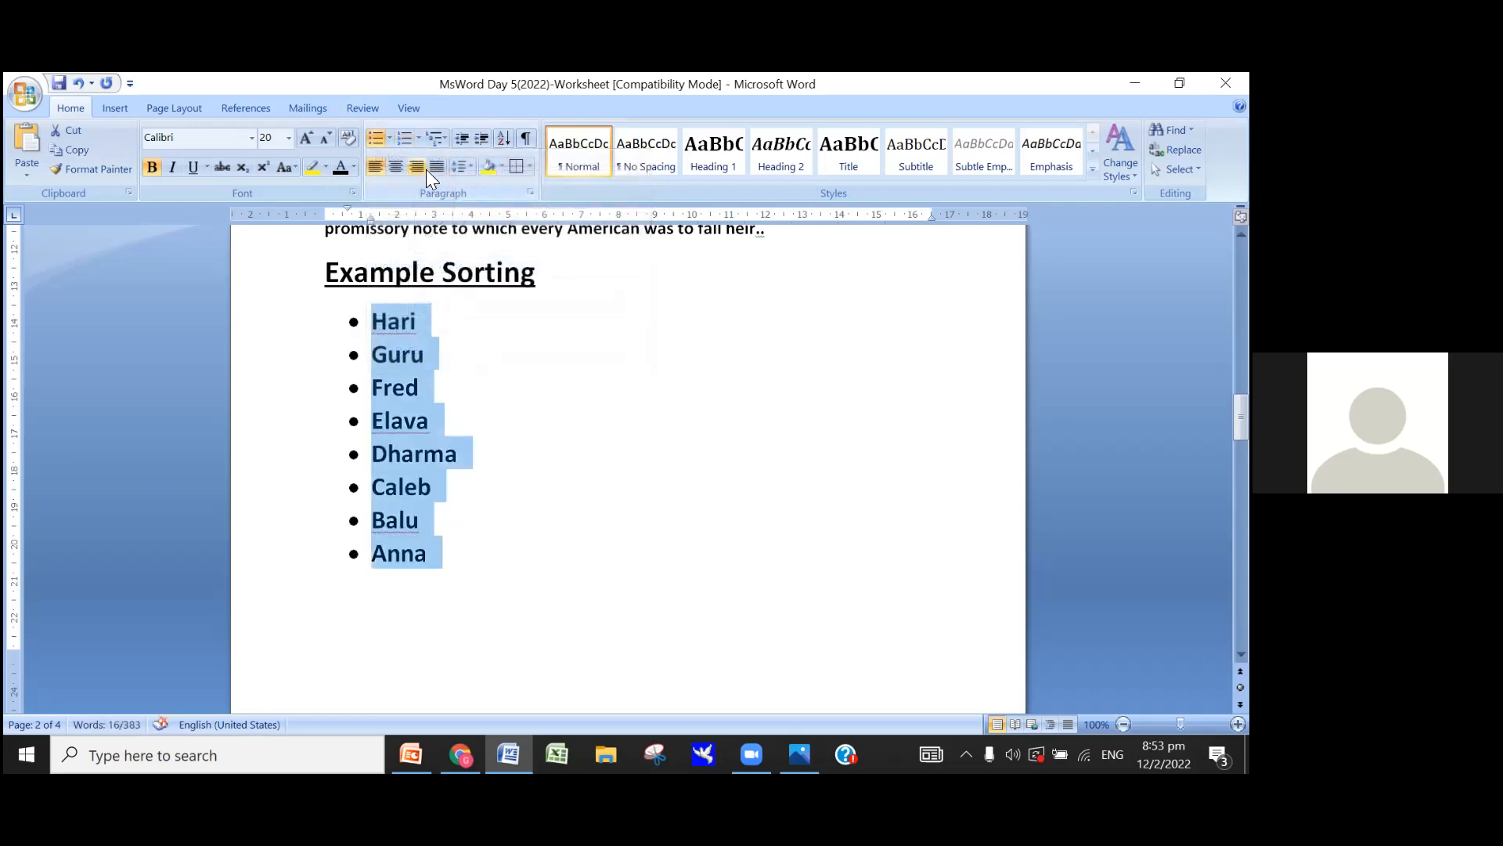
left_click(389, 138)
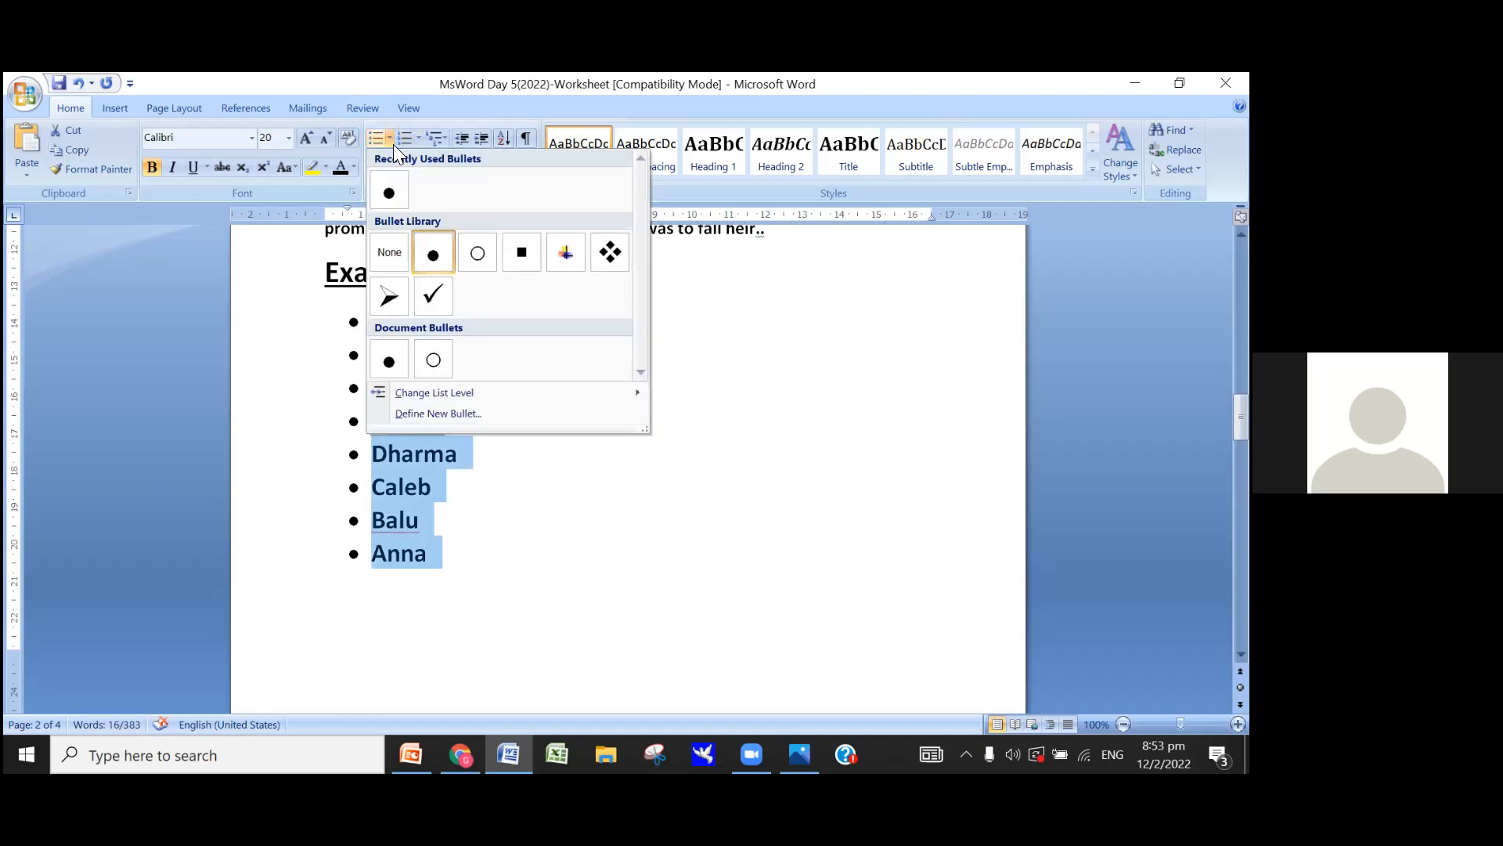
left_click(435, 302)
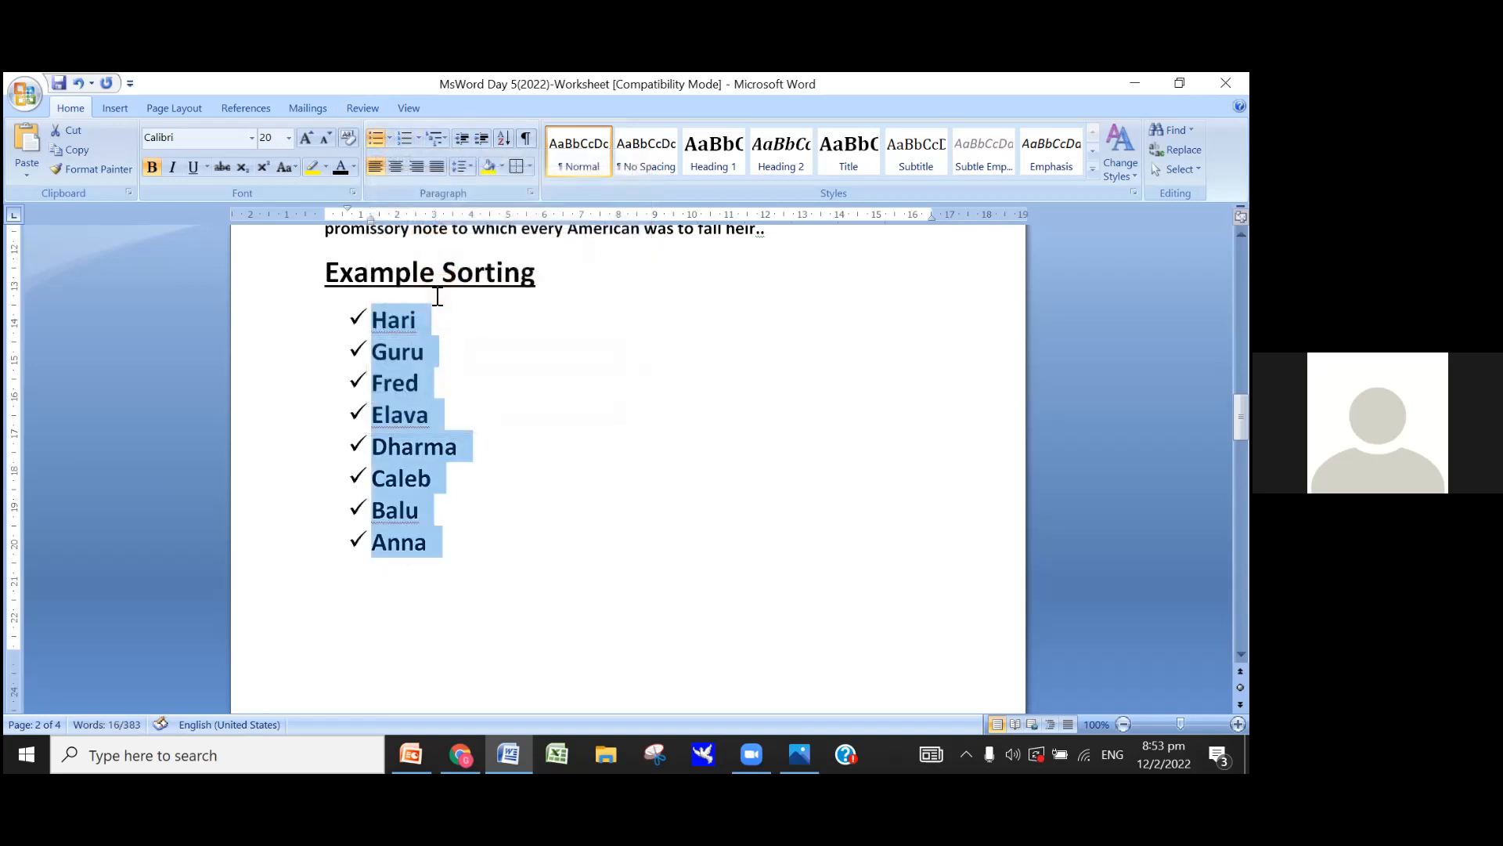
left_click(390, 139)
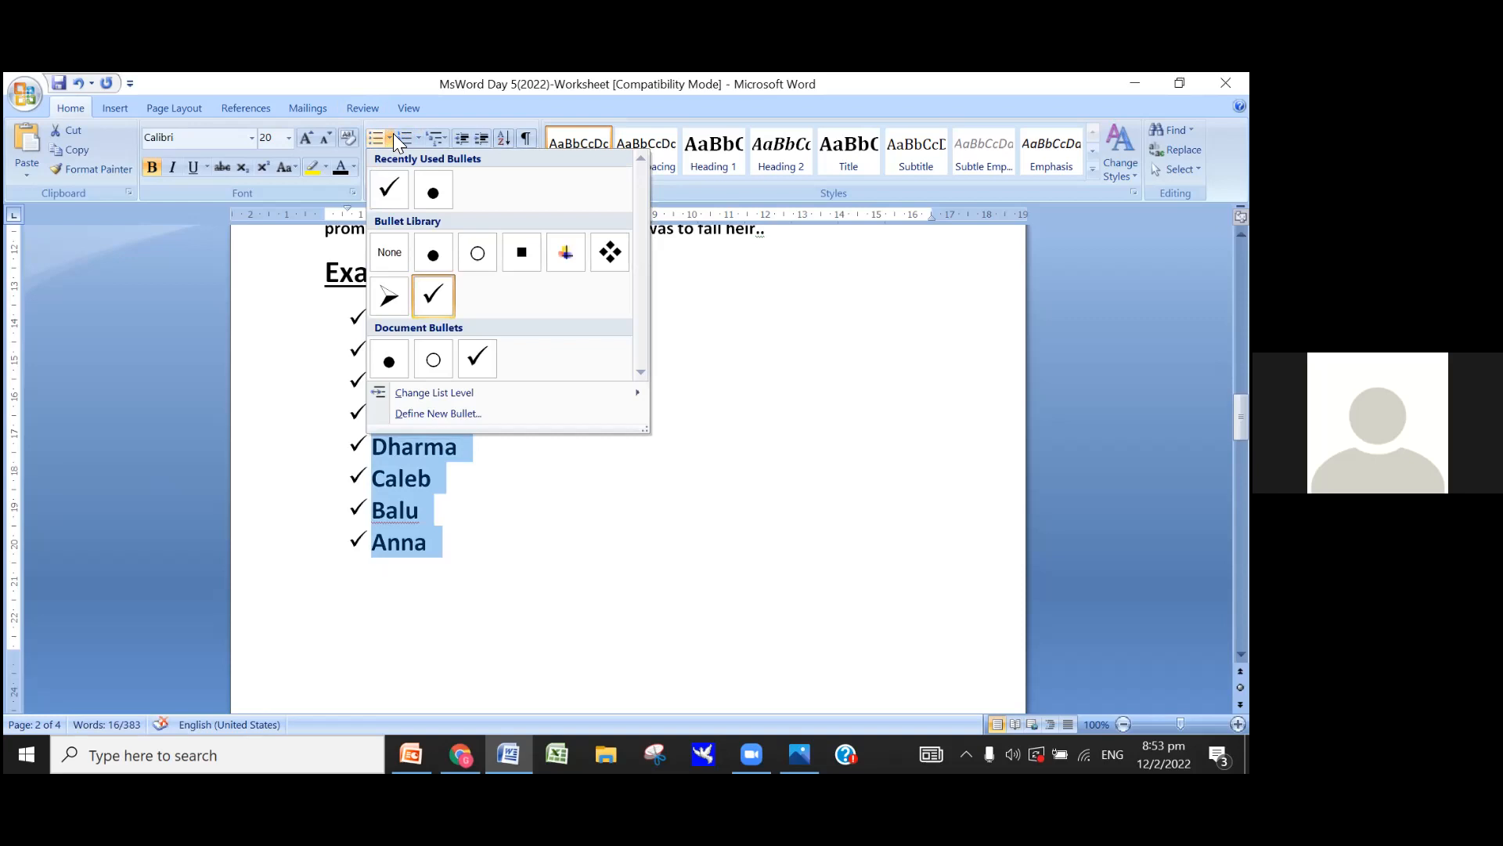
left_click(611, 252)
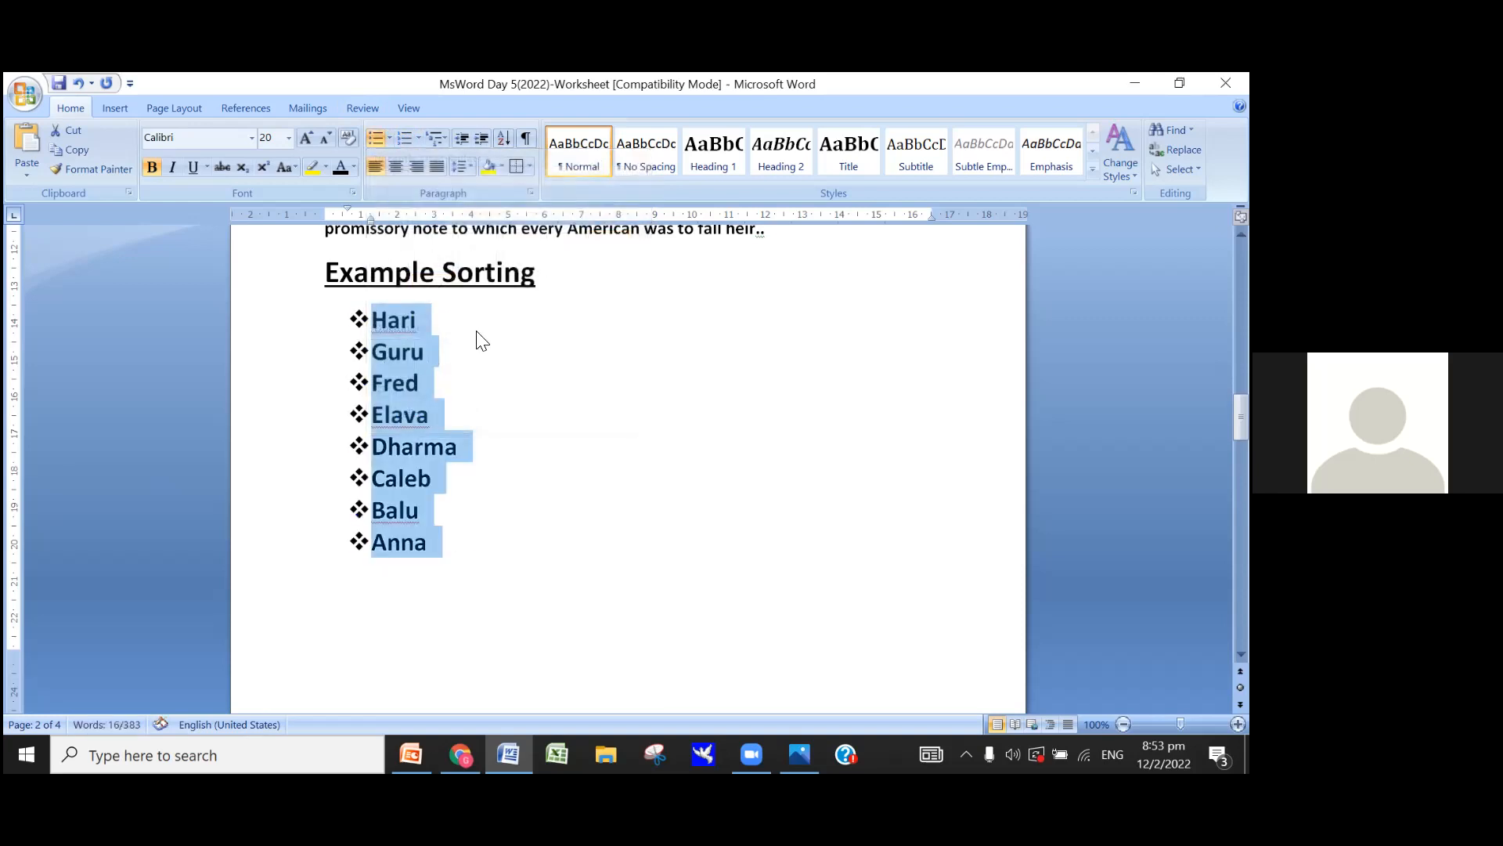
Step: Switch the eight names under Example Sorting back to 1) 2) 3) numbering
left_click(390, 138)
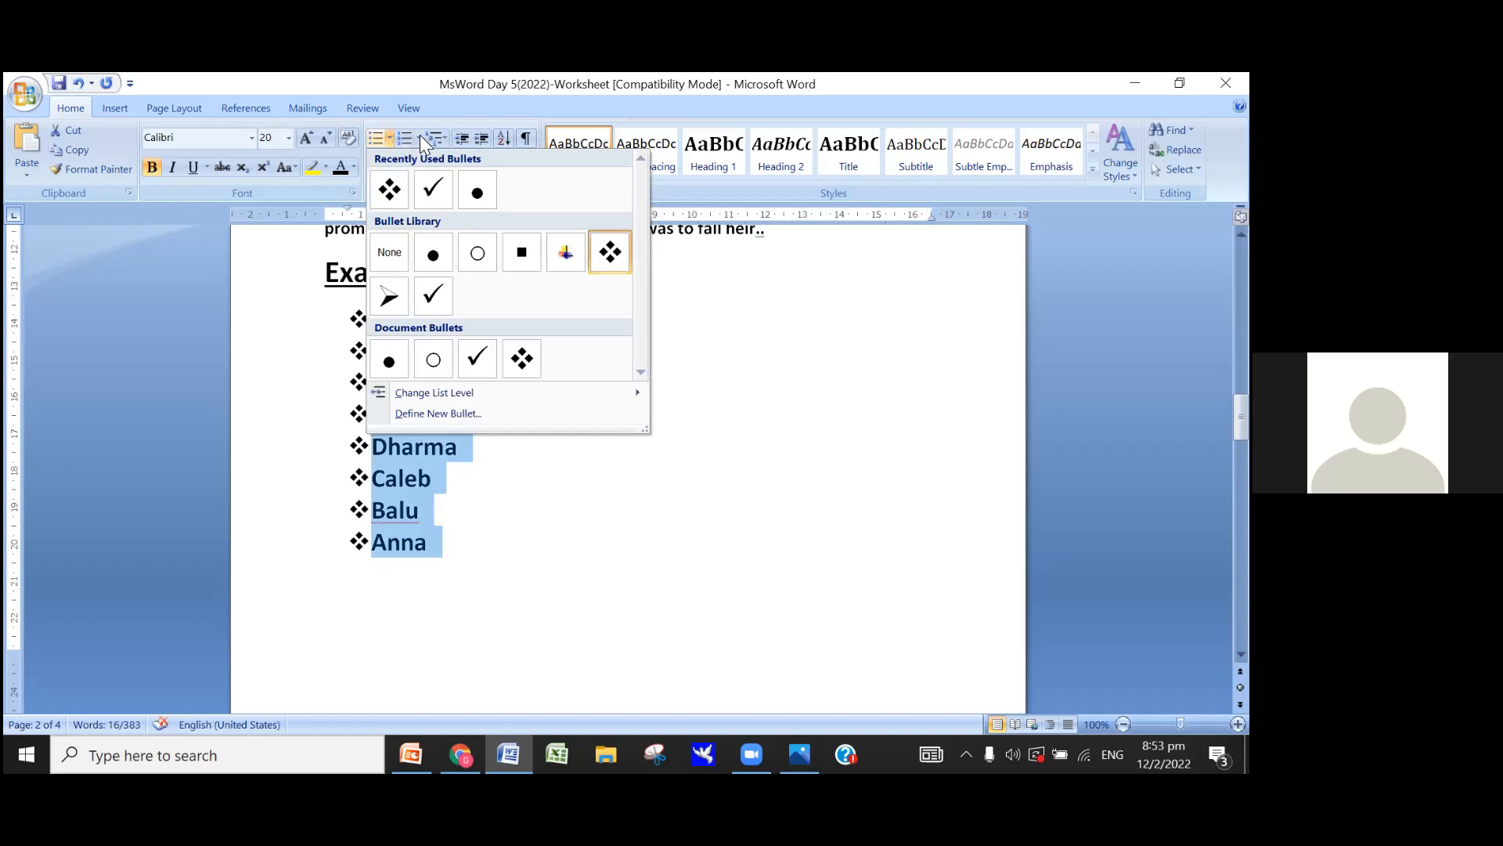
left_click(420, 135)
left_click(460, 203)
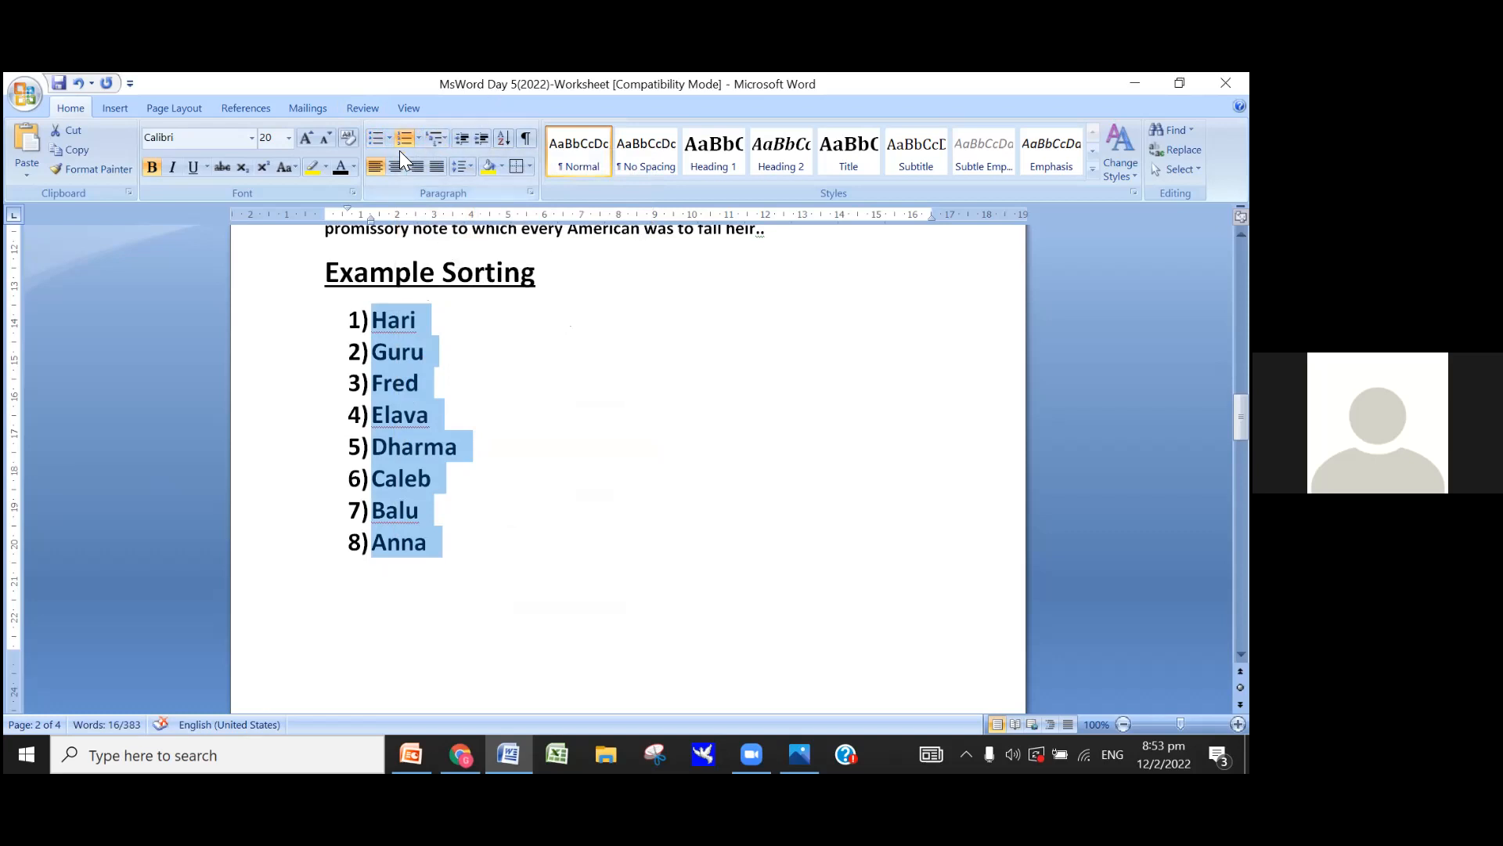
Step: Look at the multilevel list formats and review the Paragraph Formatting topic list at the start of the document
left_click(448, 135)
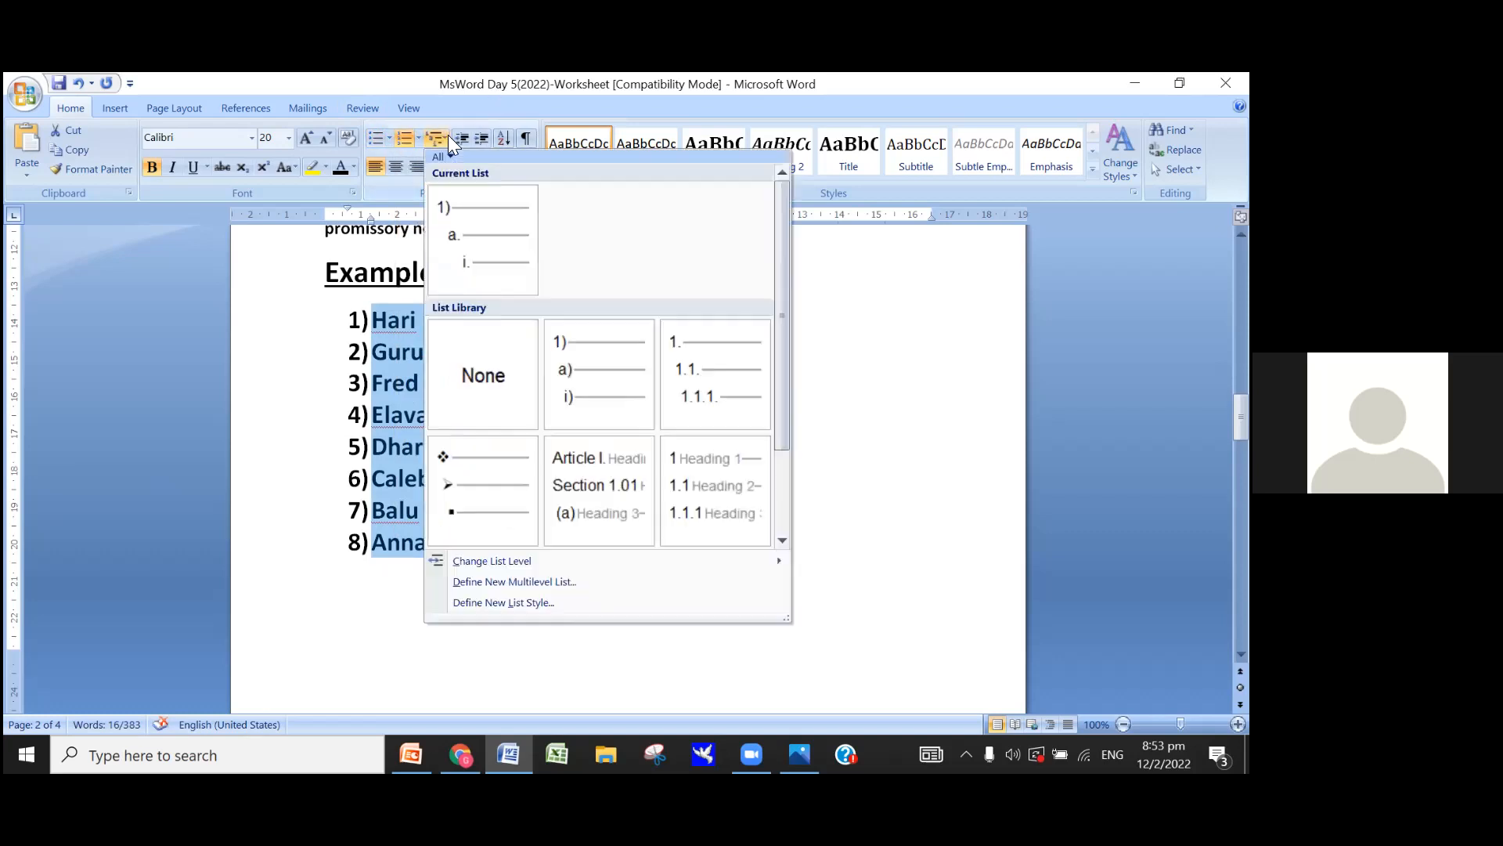
left_click(957, 389)
scroll(599, 386, "up", 3)
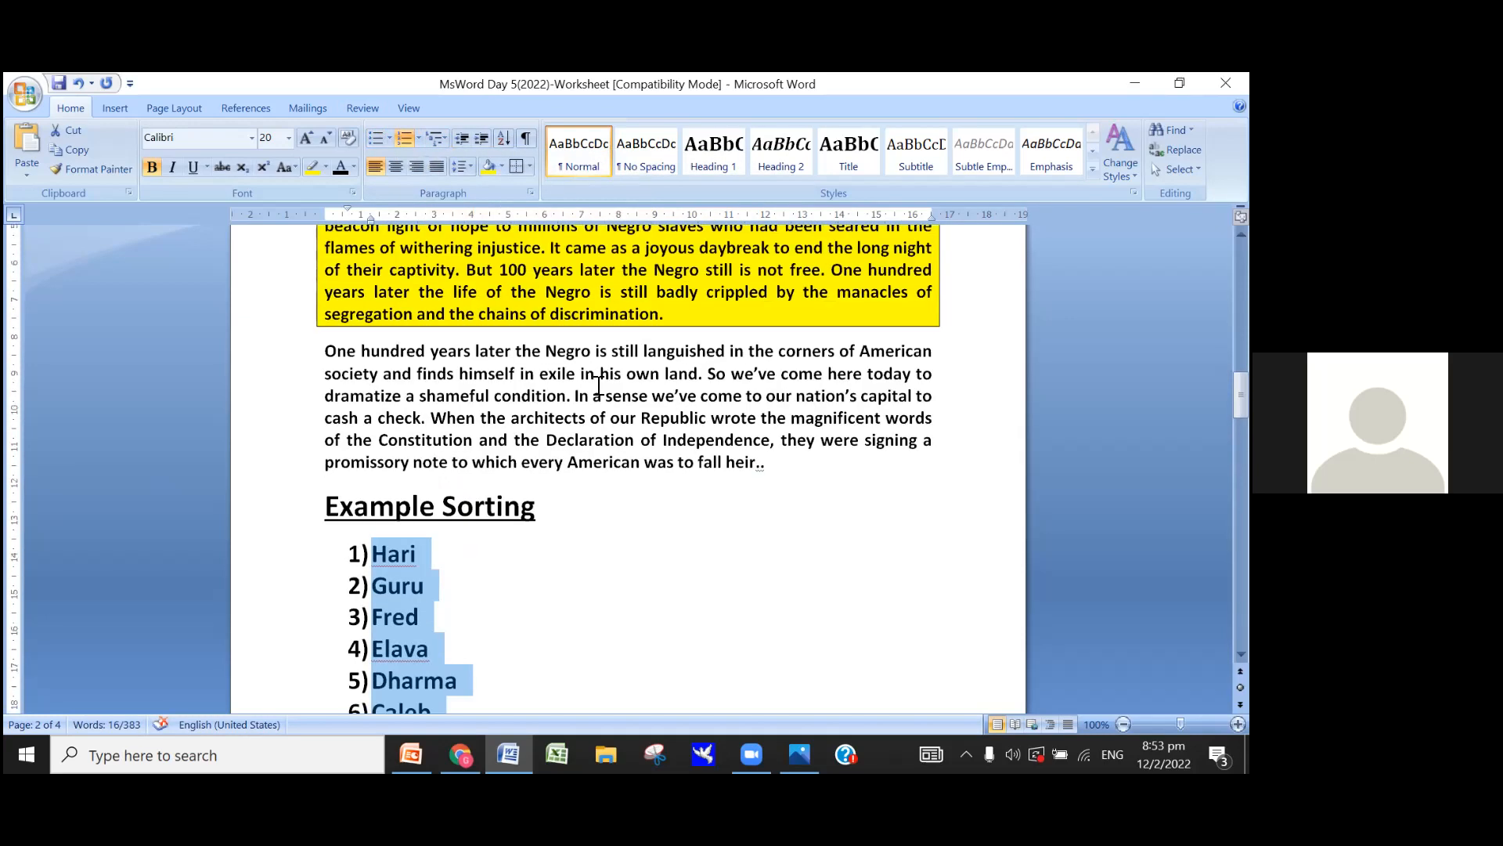
key("ctrl+Home")
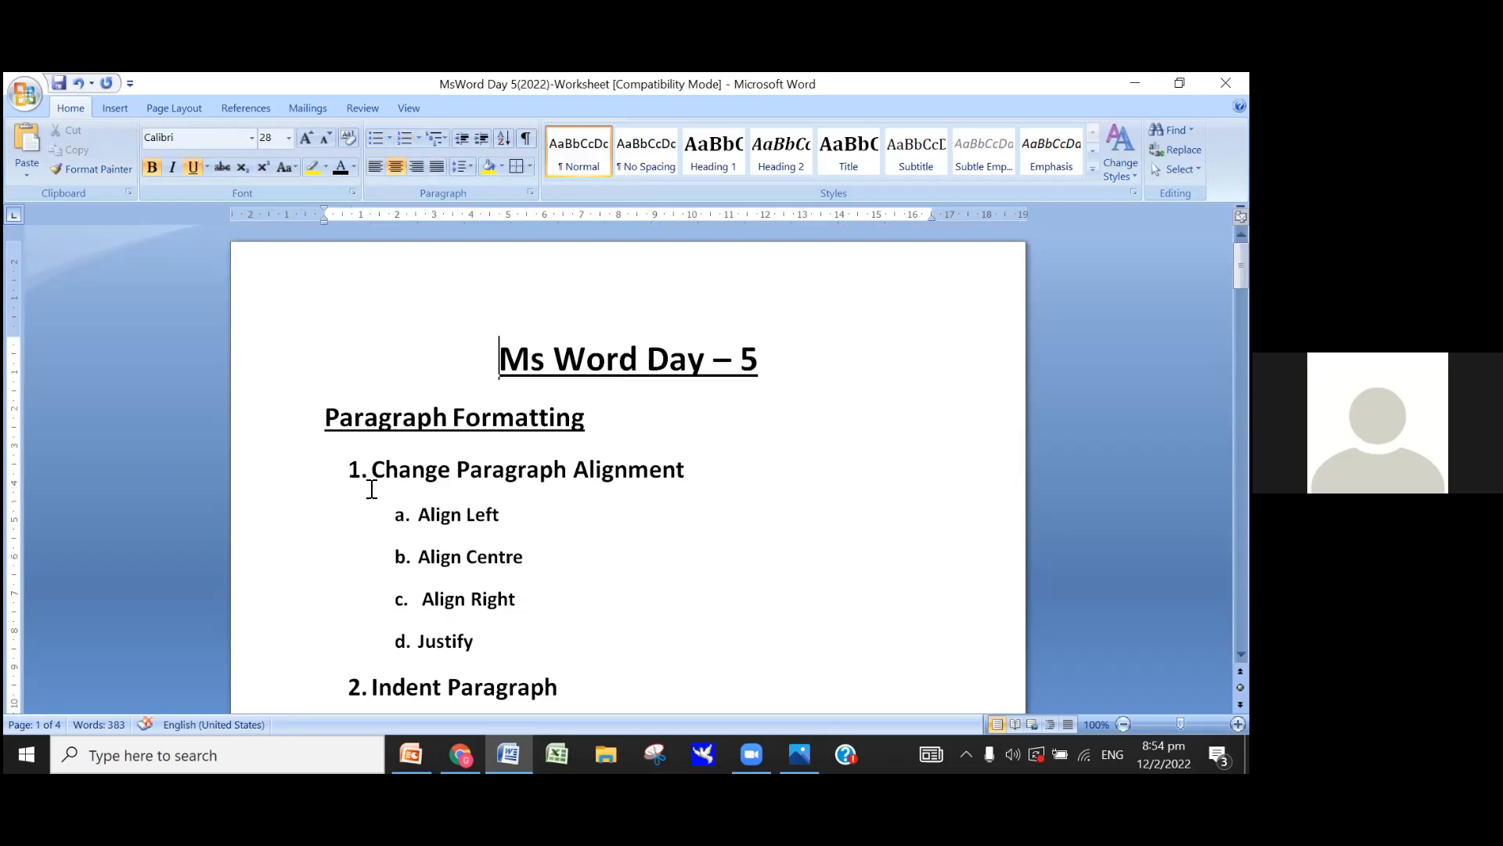
scroll(390, 506, "down", 1)
scroll(403, 548, "down", 2)
scroll(403, 548, "up", 2)
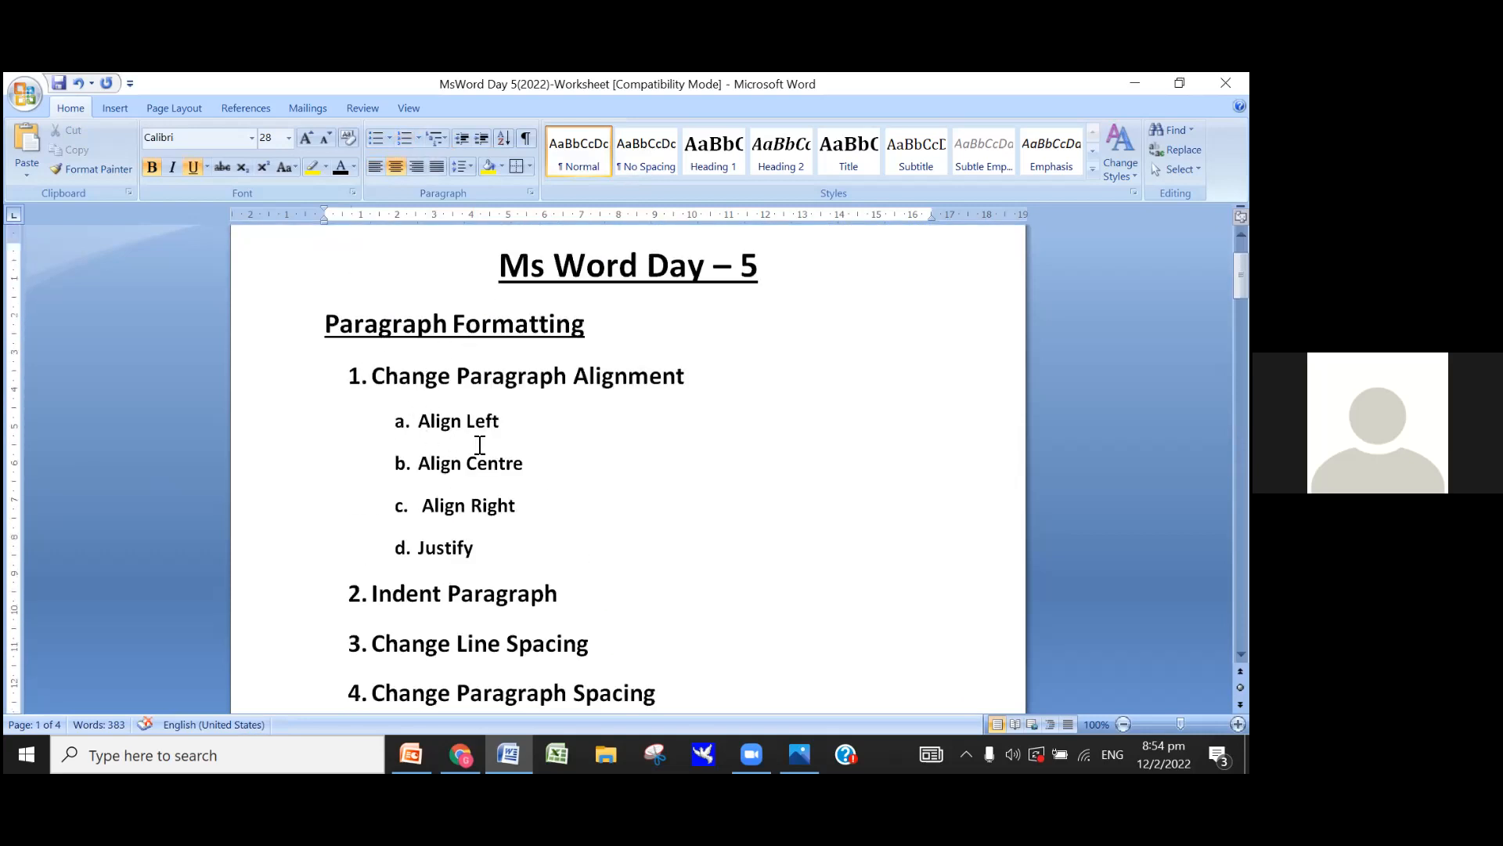
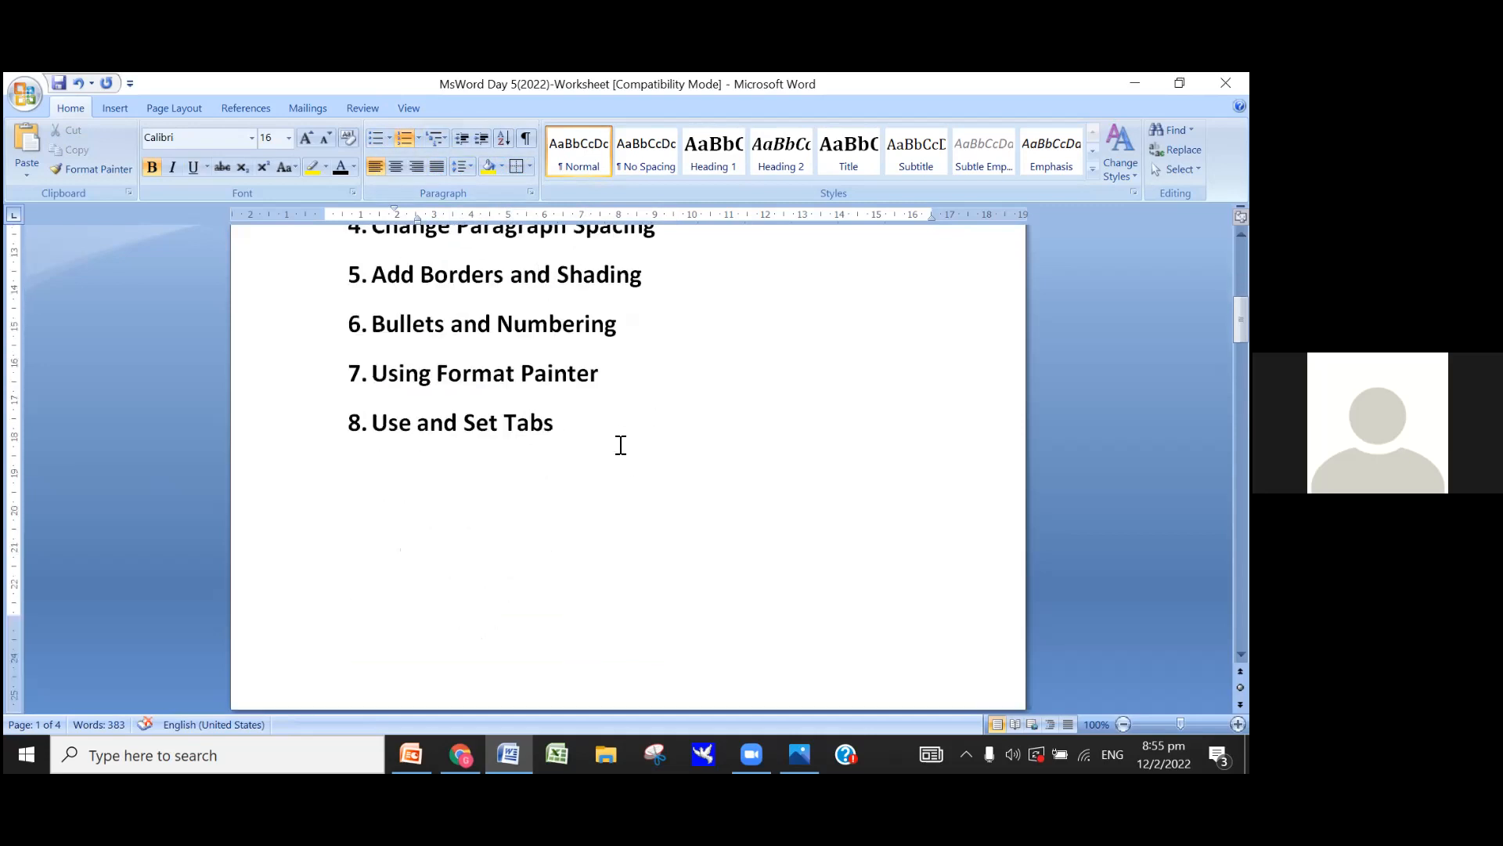
scroll(630, 418, "down", 5)
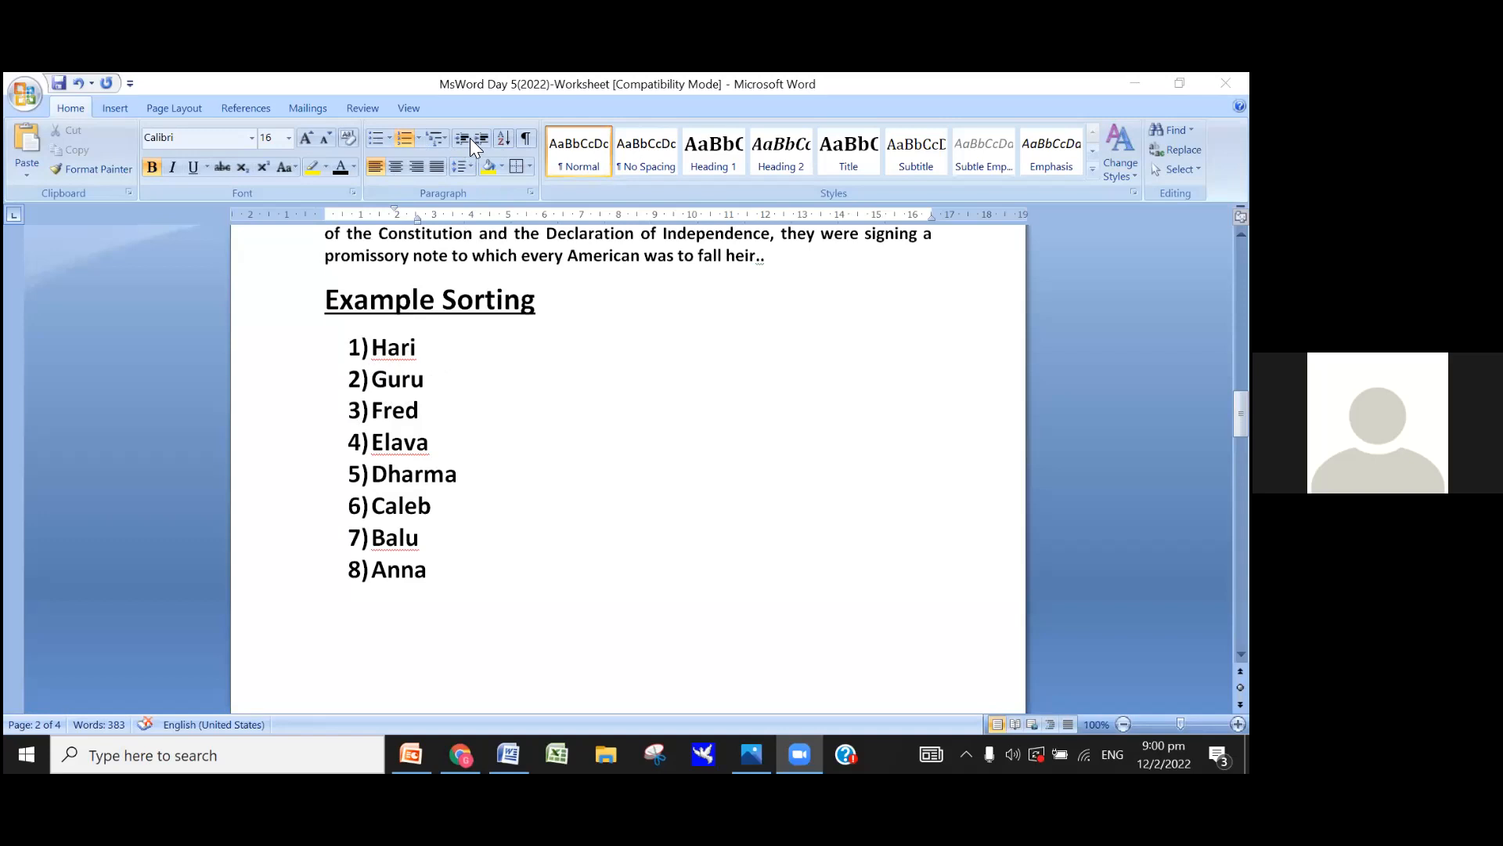
Step: Insert an empty line between the yellow-shaded paragraph and the paragraph beginning "One hundred years later"
left_click(468, 450)
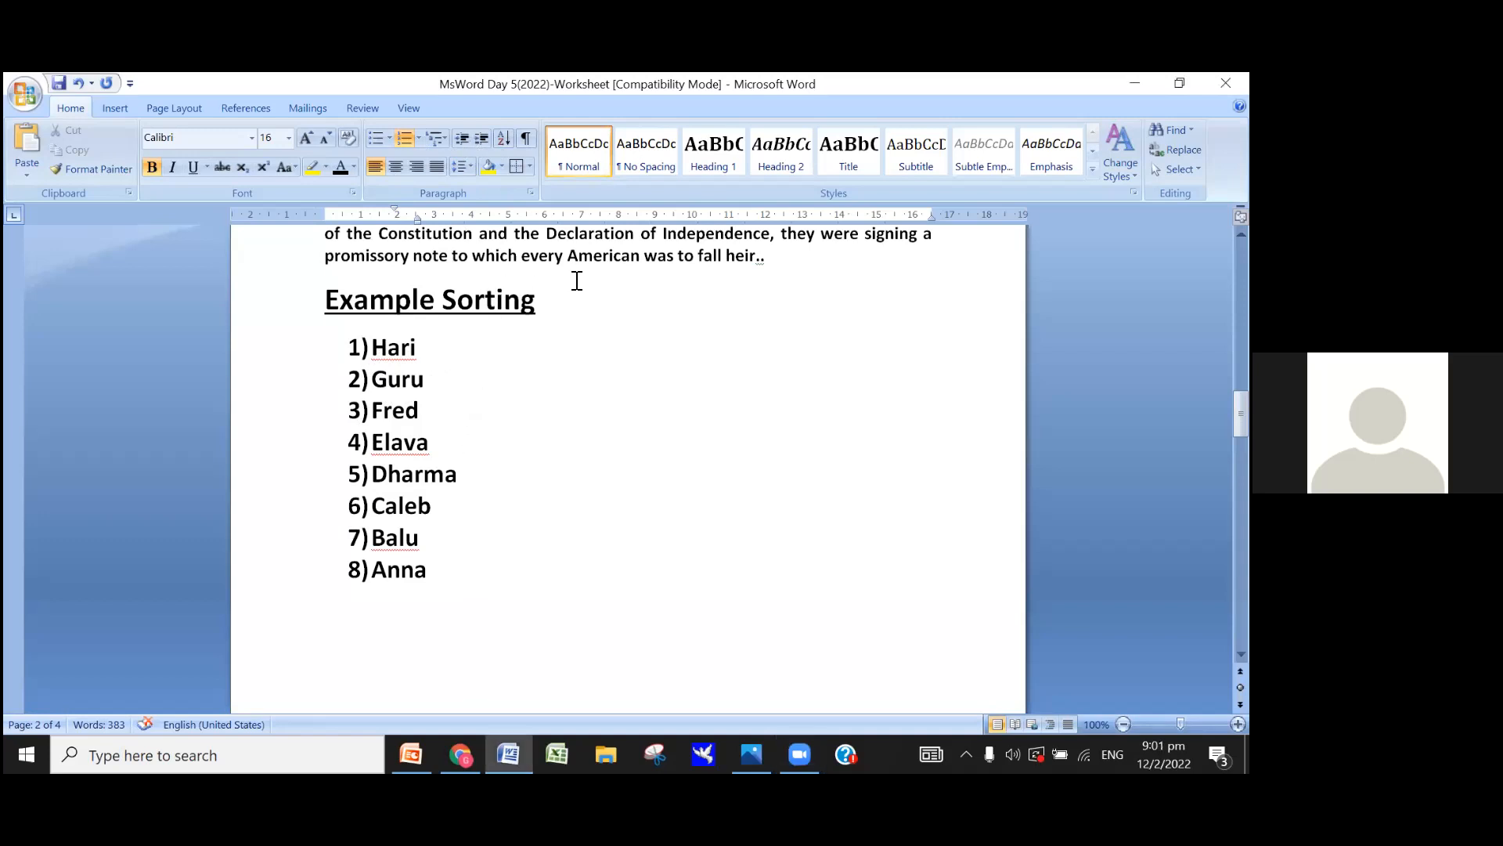
scroll(577, 280, "up", 2)
left_click(556, 249)
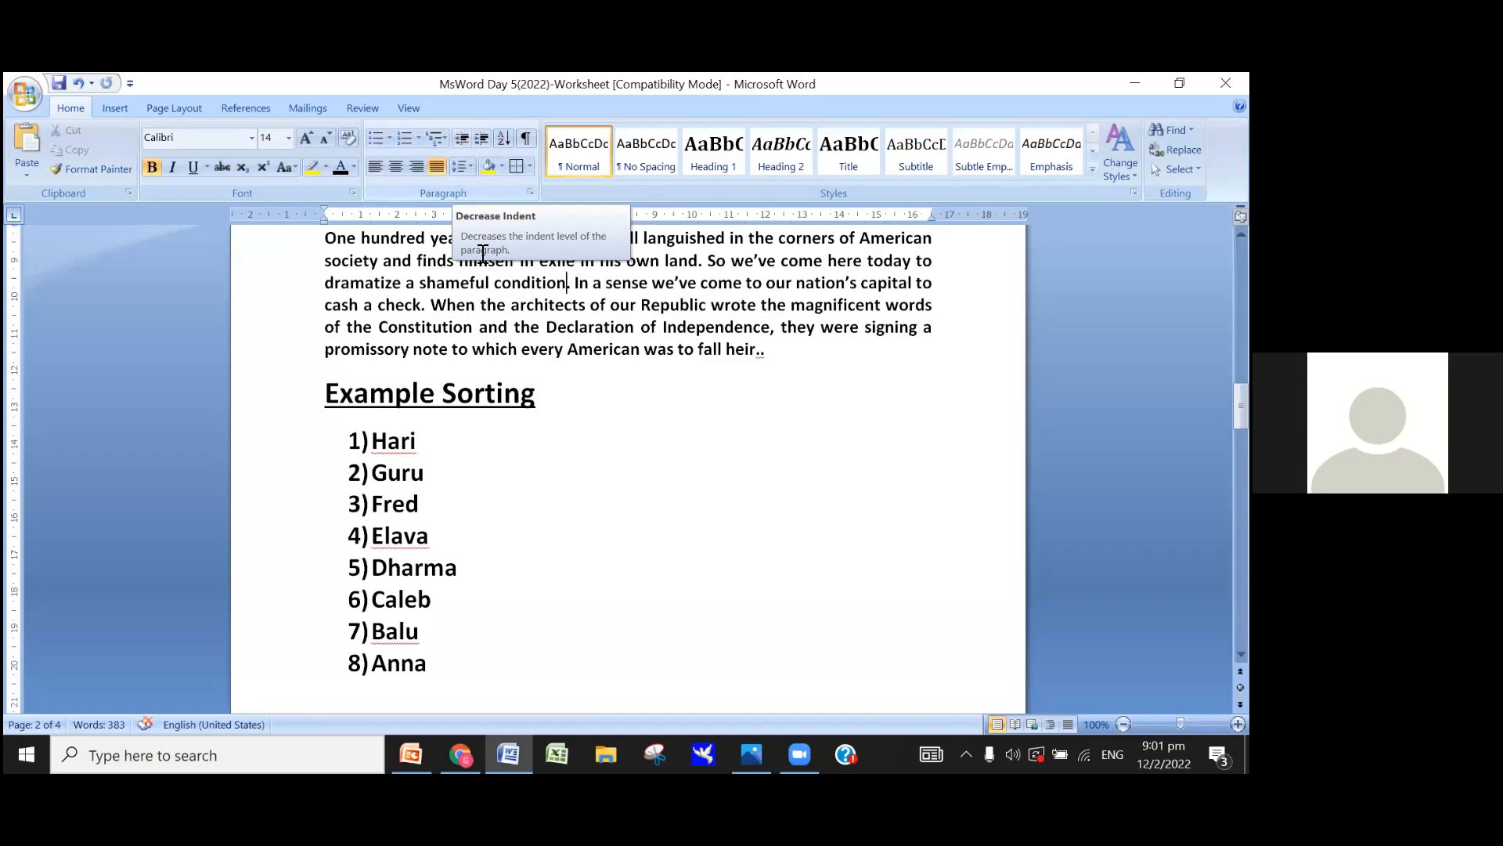
scroll(522, 365, "up", 1)
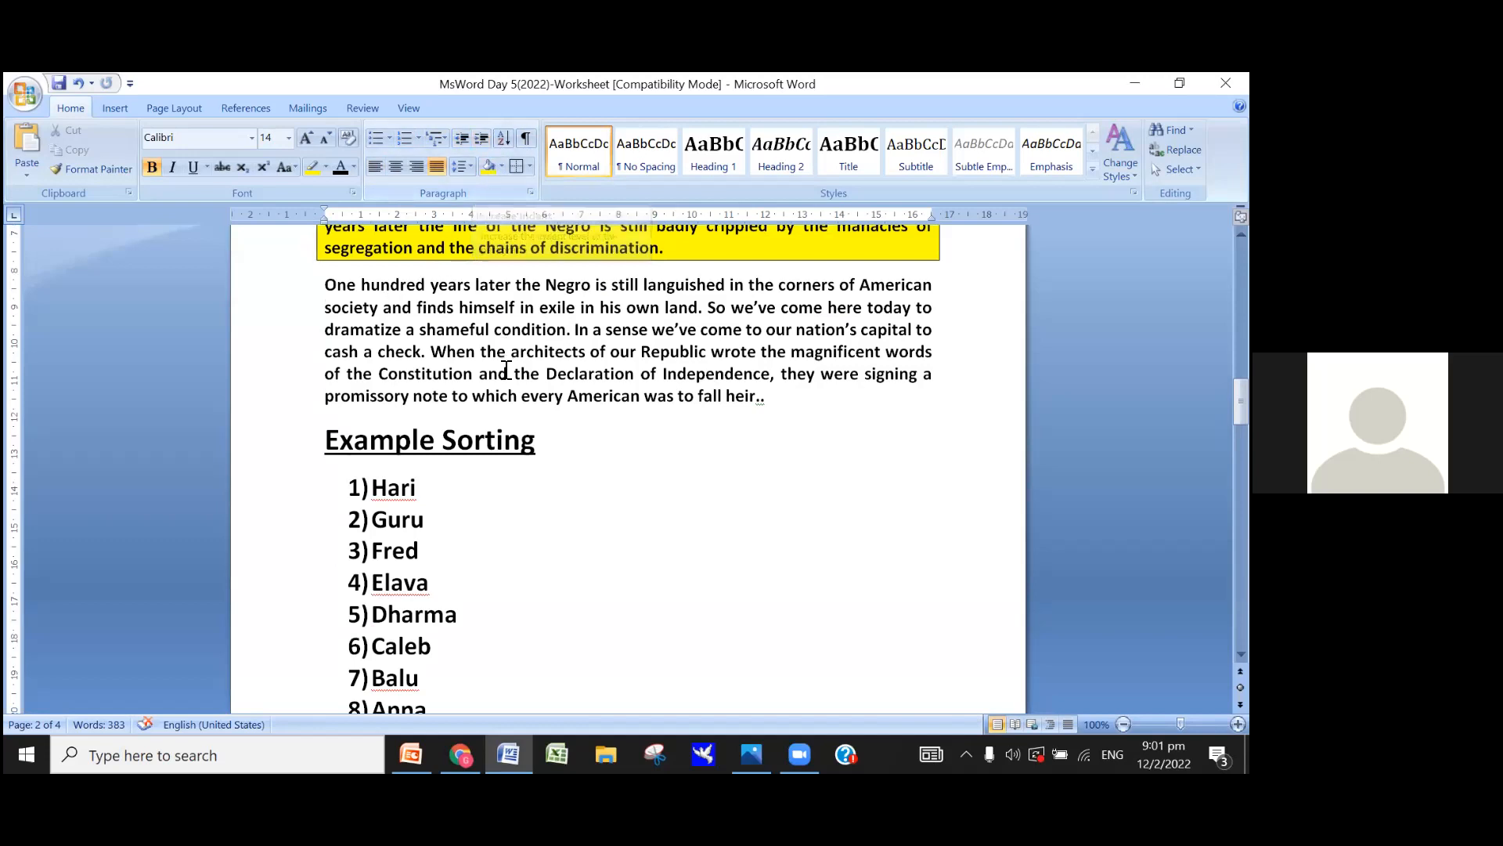
scroll(507, 369, "up", 2)
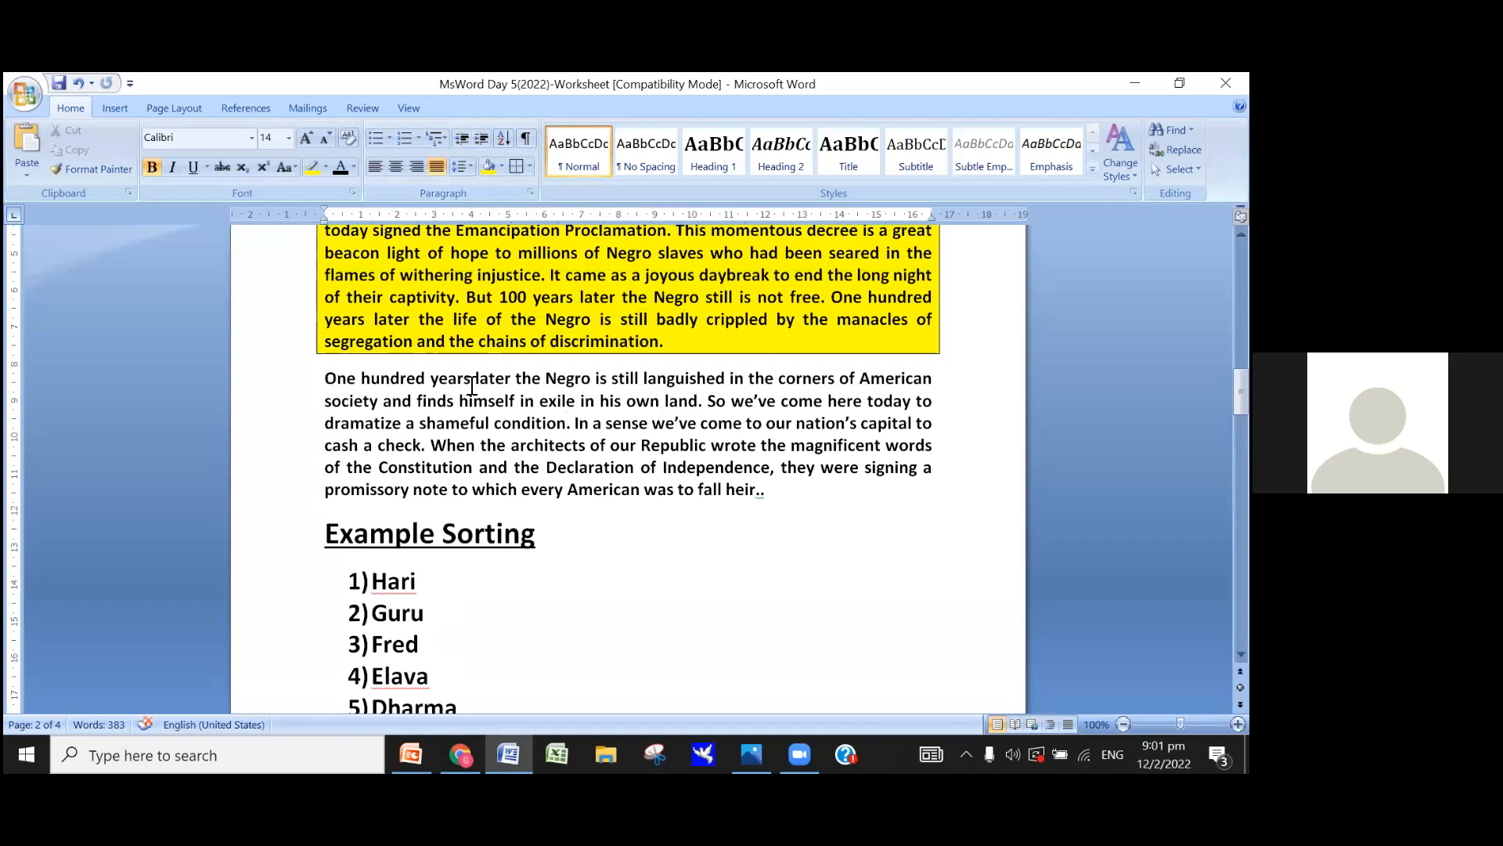
key("Return")
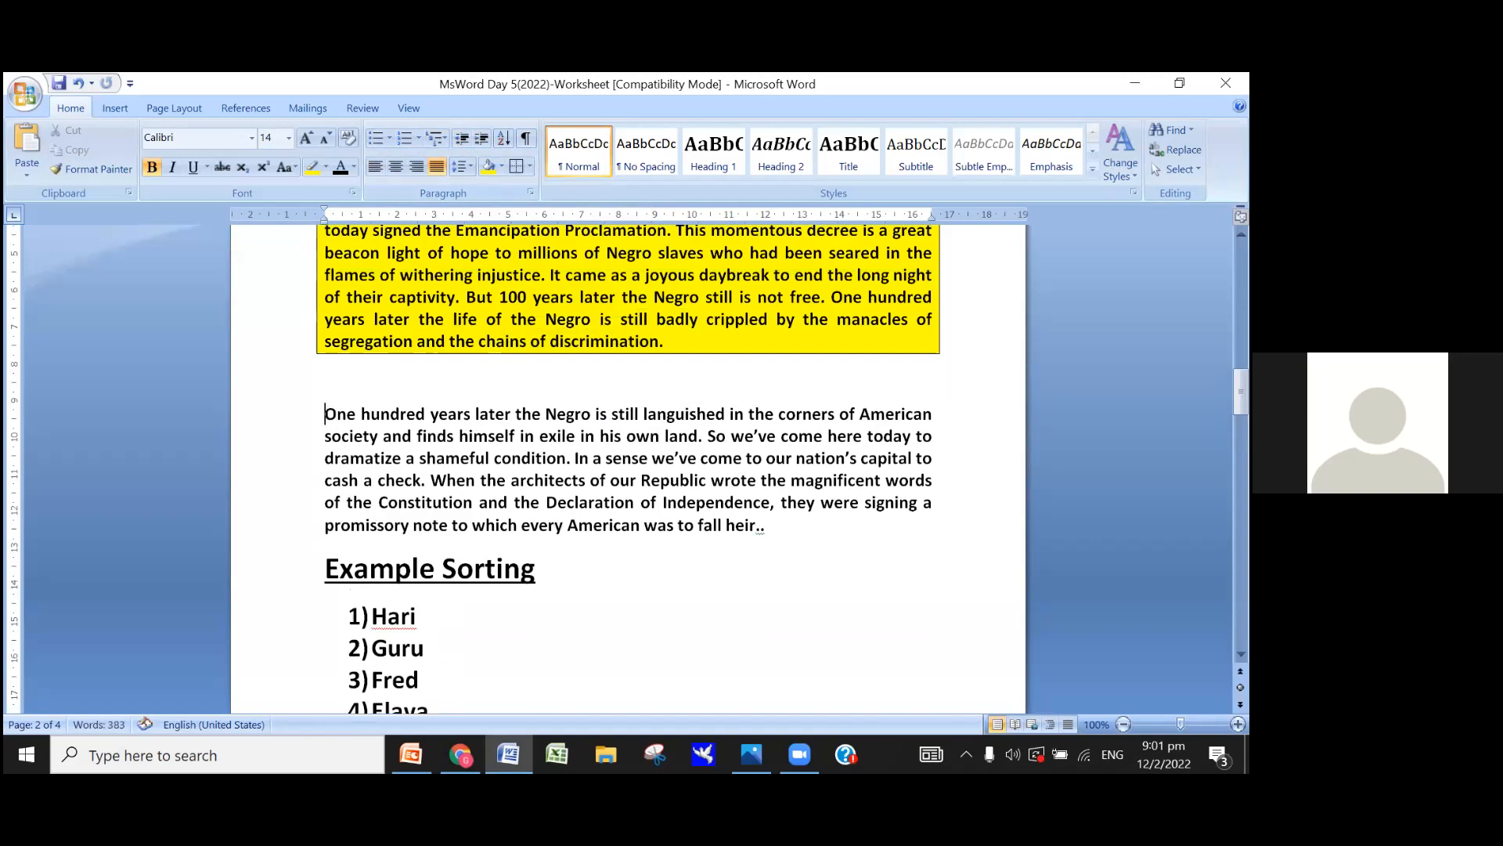
Step: Increase the indent of the paragraph beginning "One hundred years later" by three levels and decrease it back to the margin
left_click(462, 138)
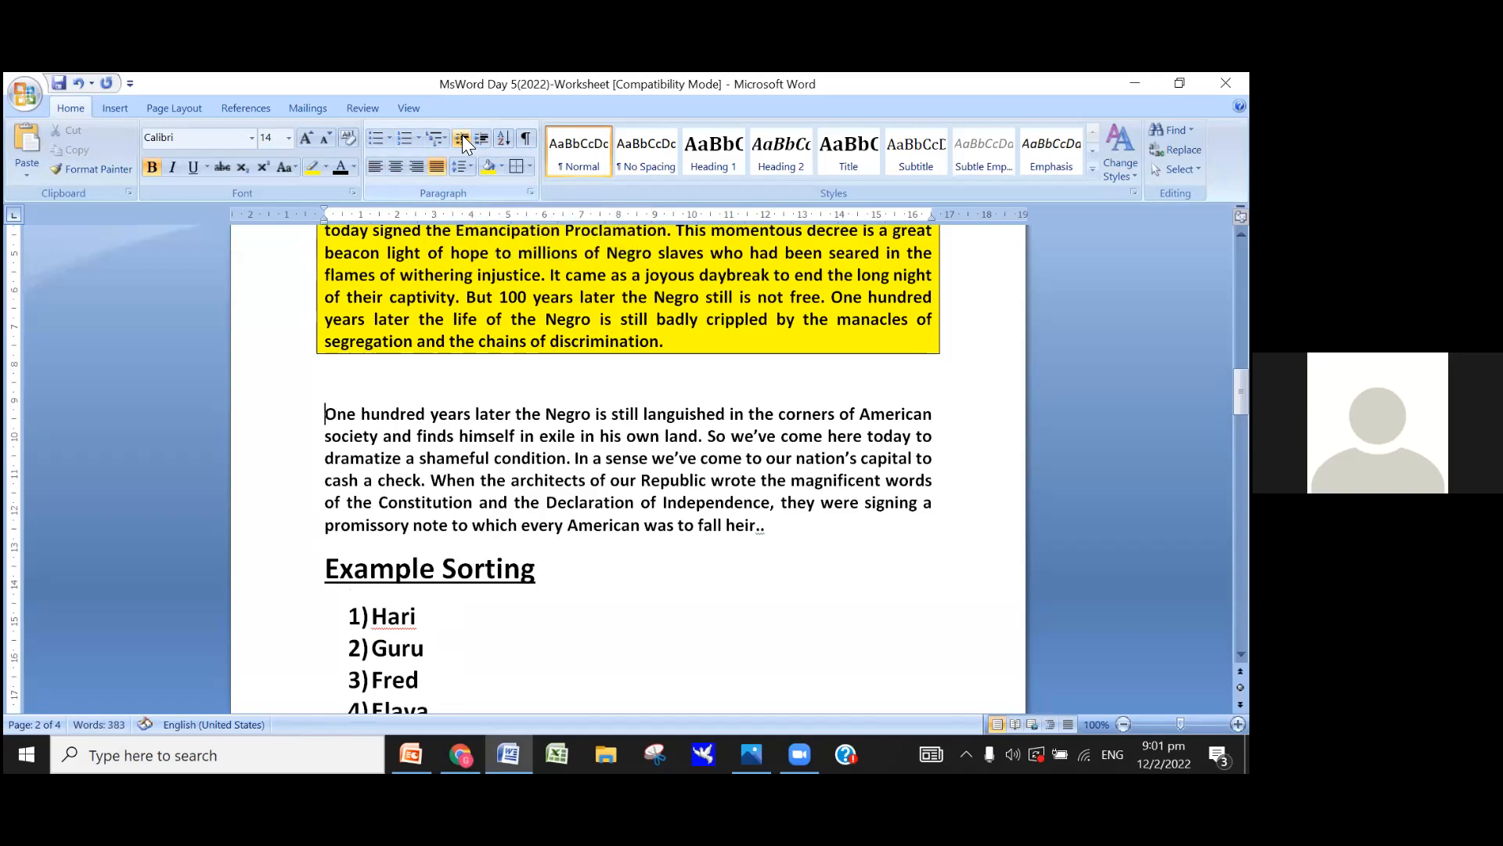
left_click(465, 414)
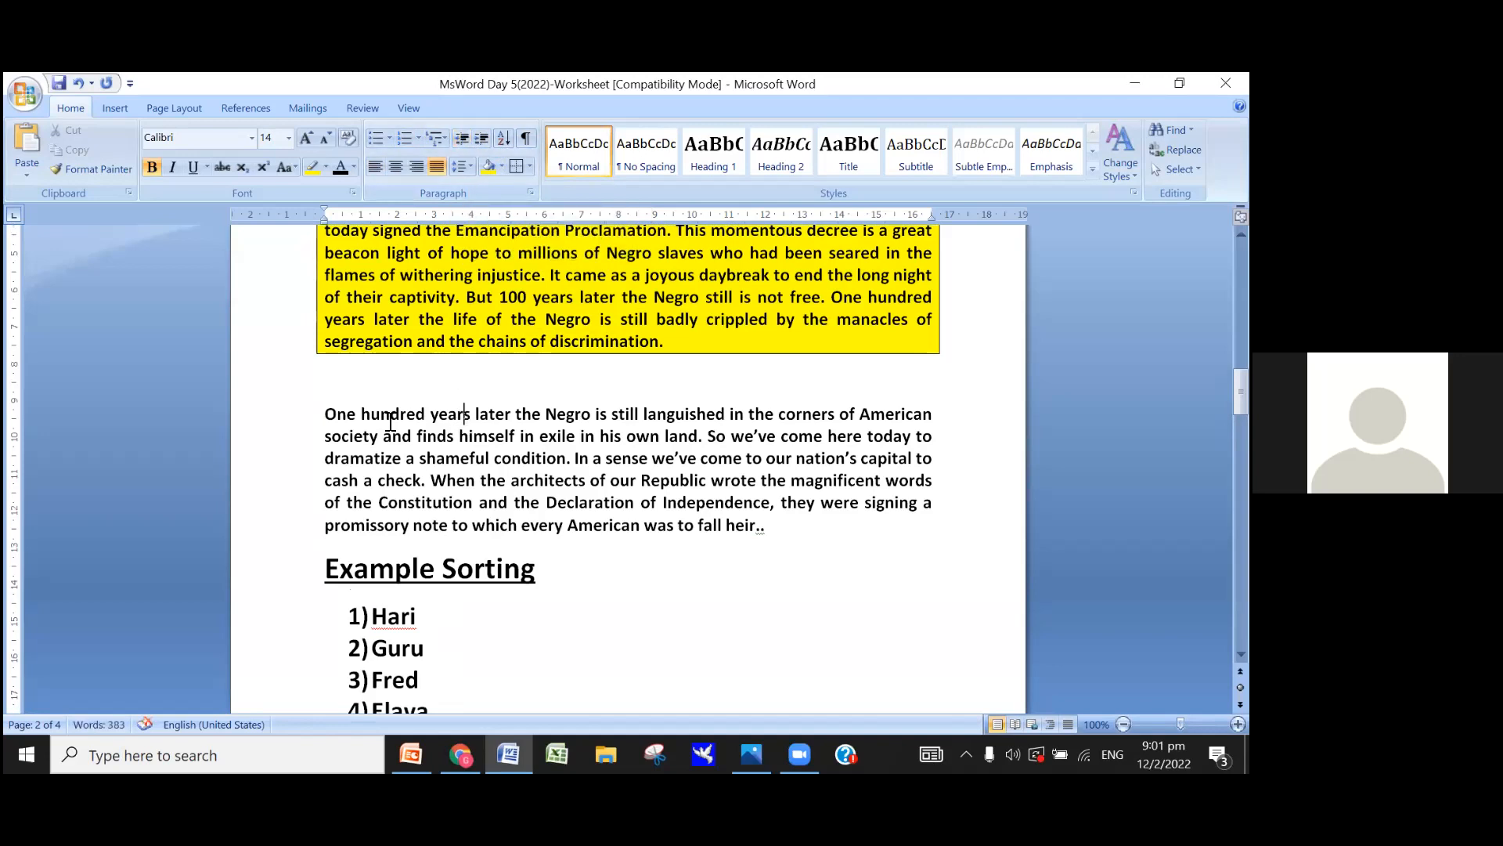
left_click_drag(325, 419, 793, 540)
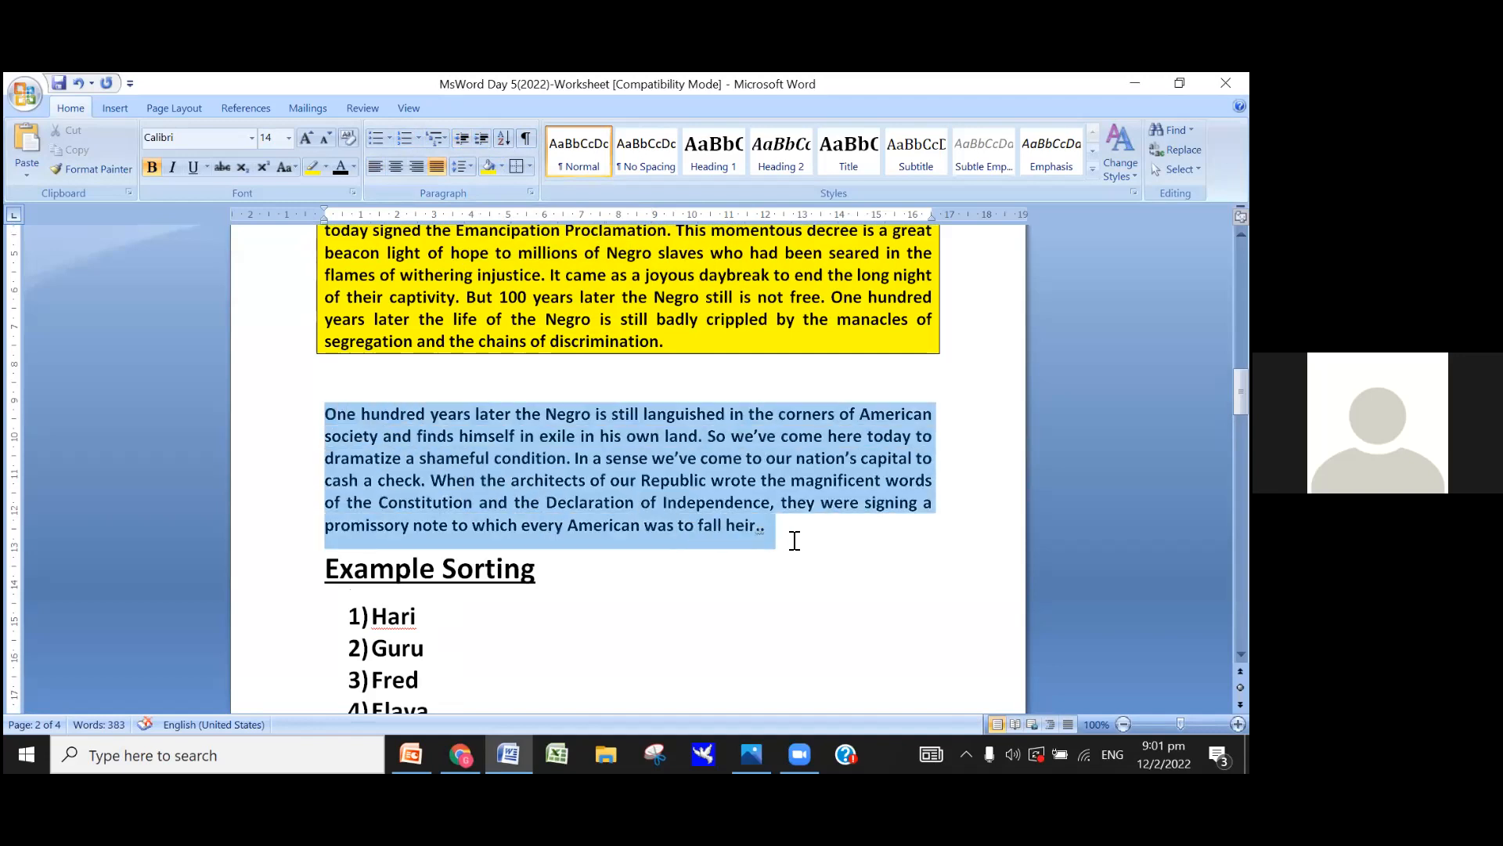
left_click(484, 138)
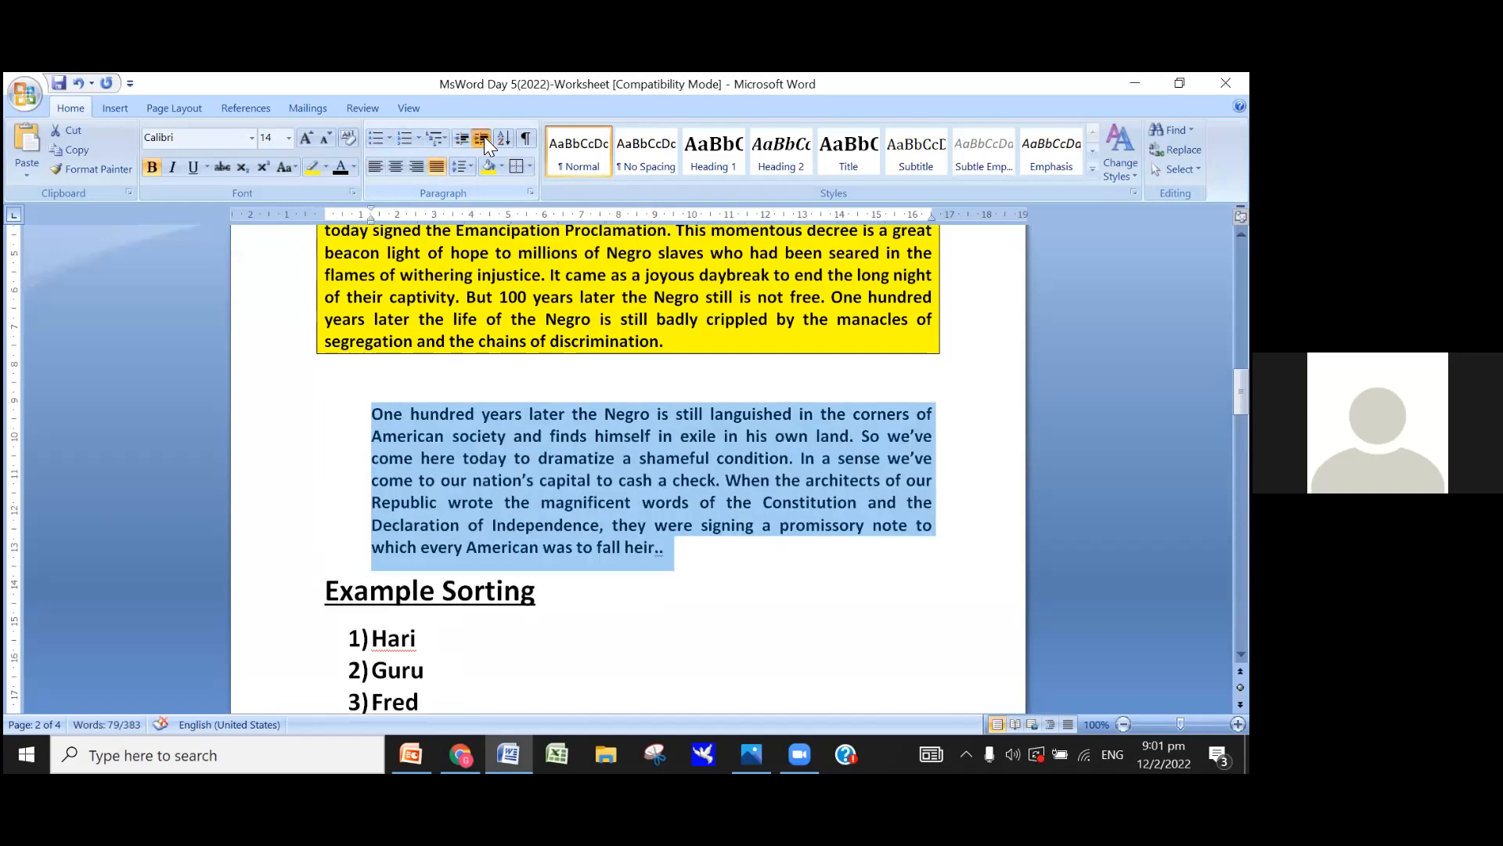
left_click(484, 137)
left_click(483, 138)
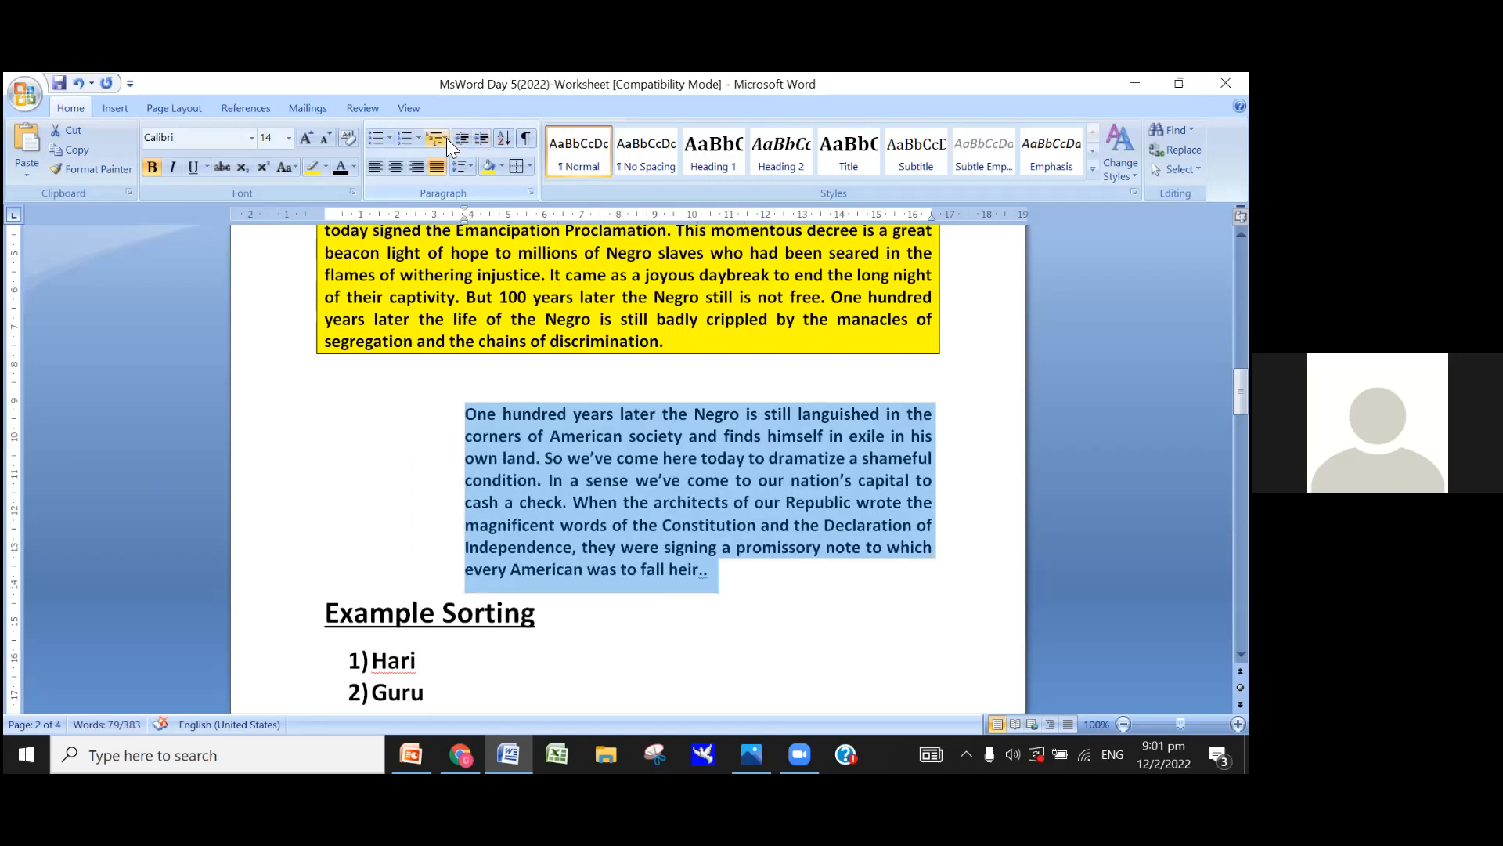
left_click(467, 136)
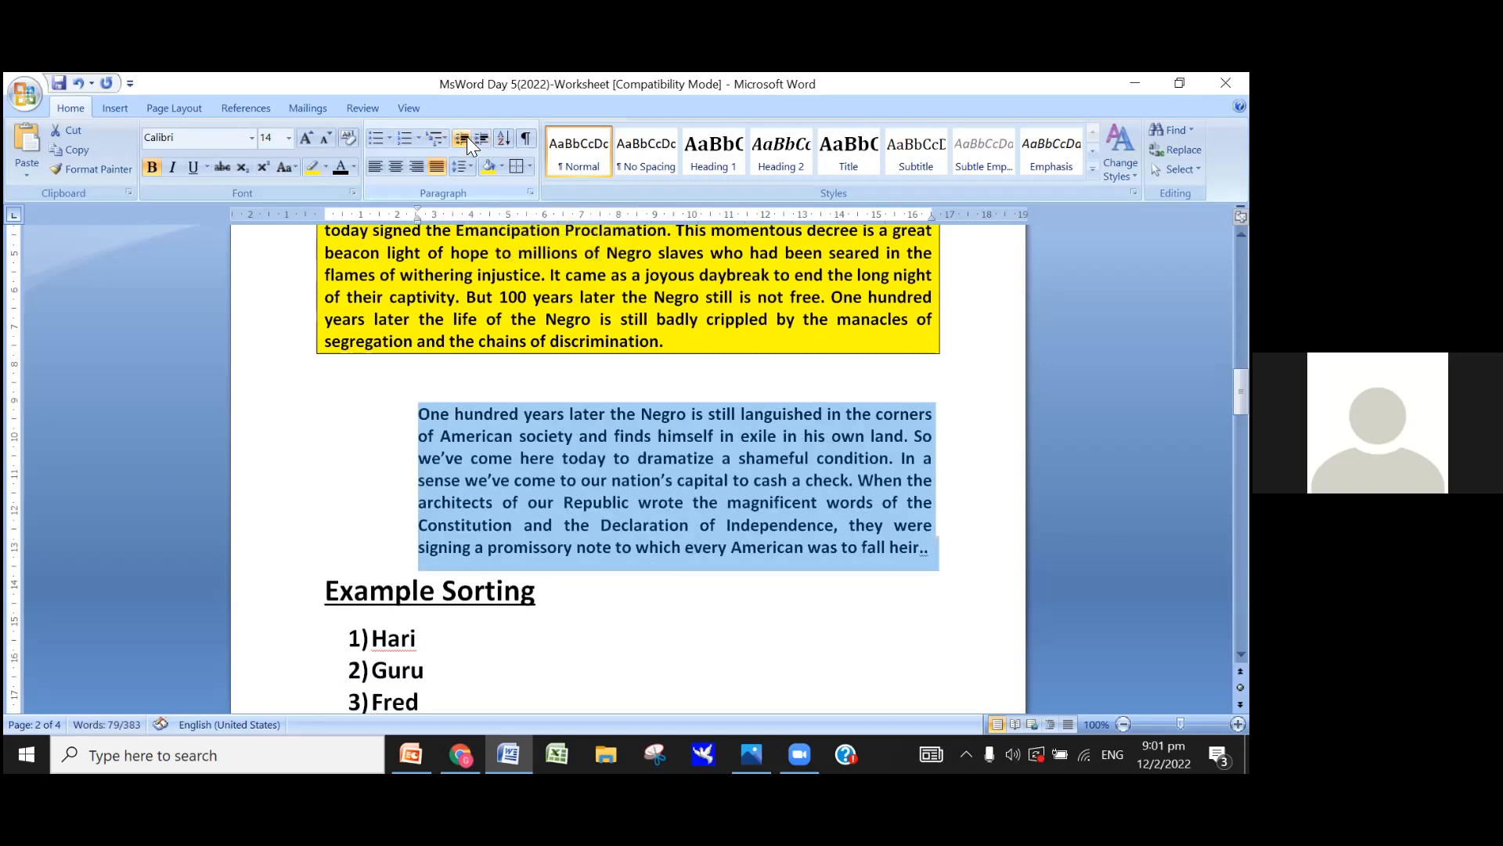
left_click(467, 137)
left_click(467, 137)
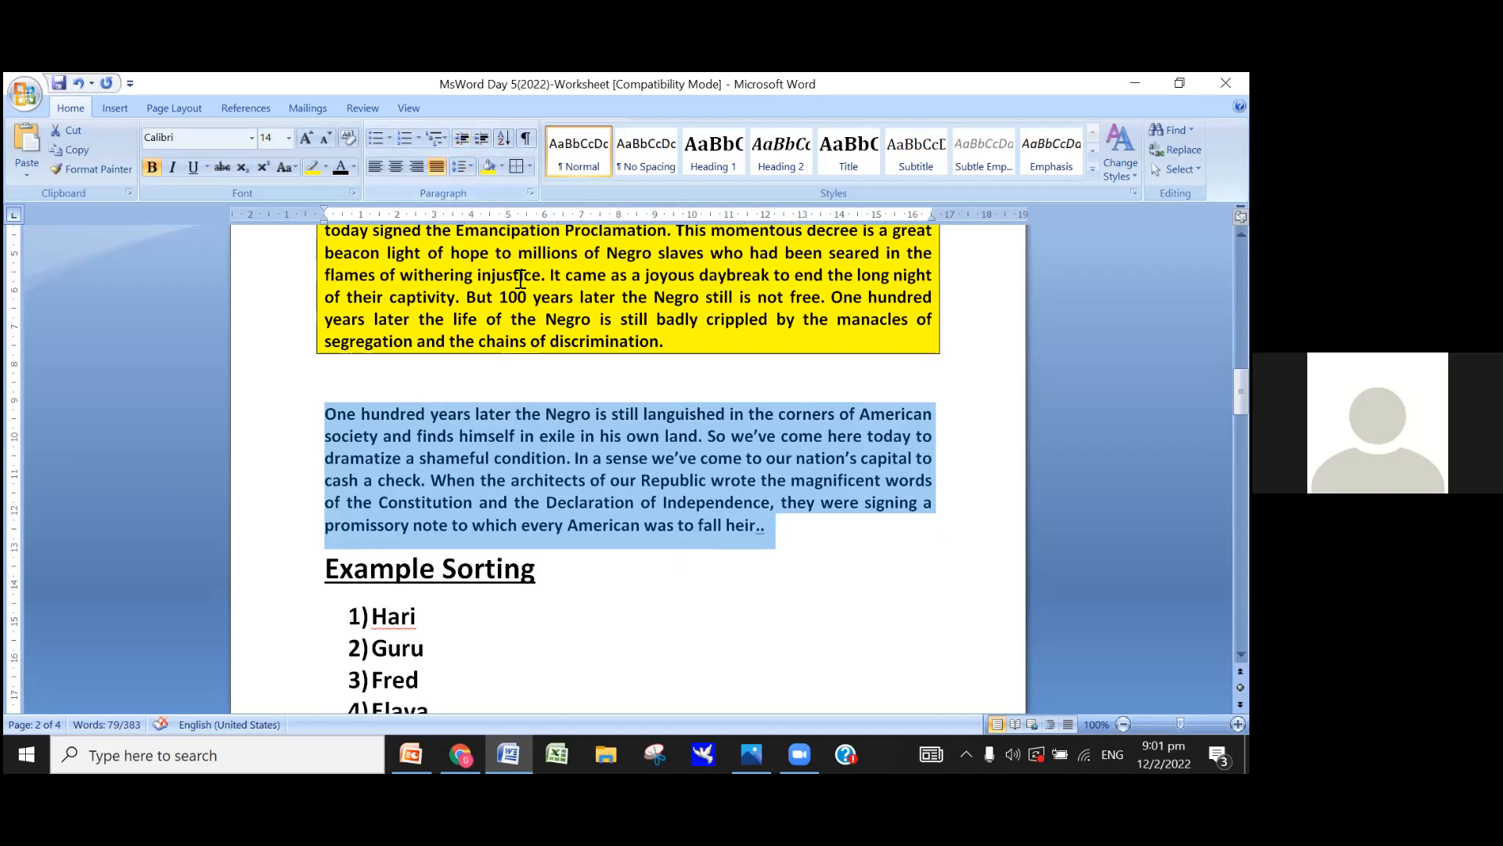
Step: Increase the indent of the yellow-shaded paragraph beginning "Five score years ago" by three levels
scroll(521, 278, "up", 2)
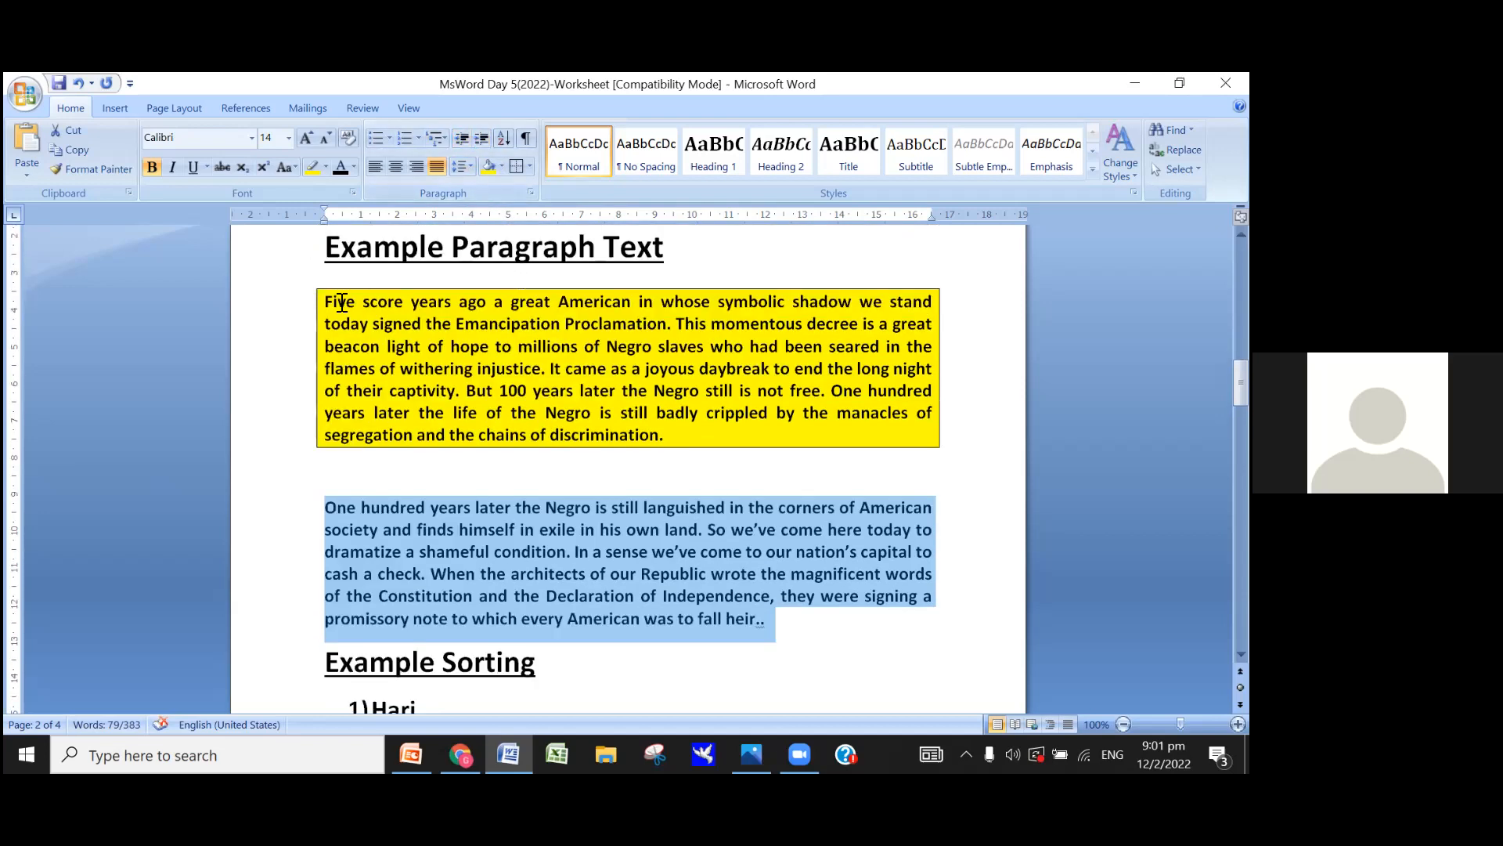
left_click_drag(325, 302, 674, 444)
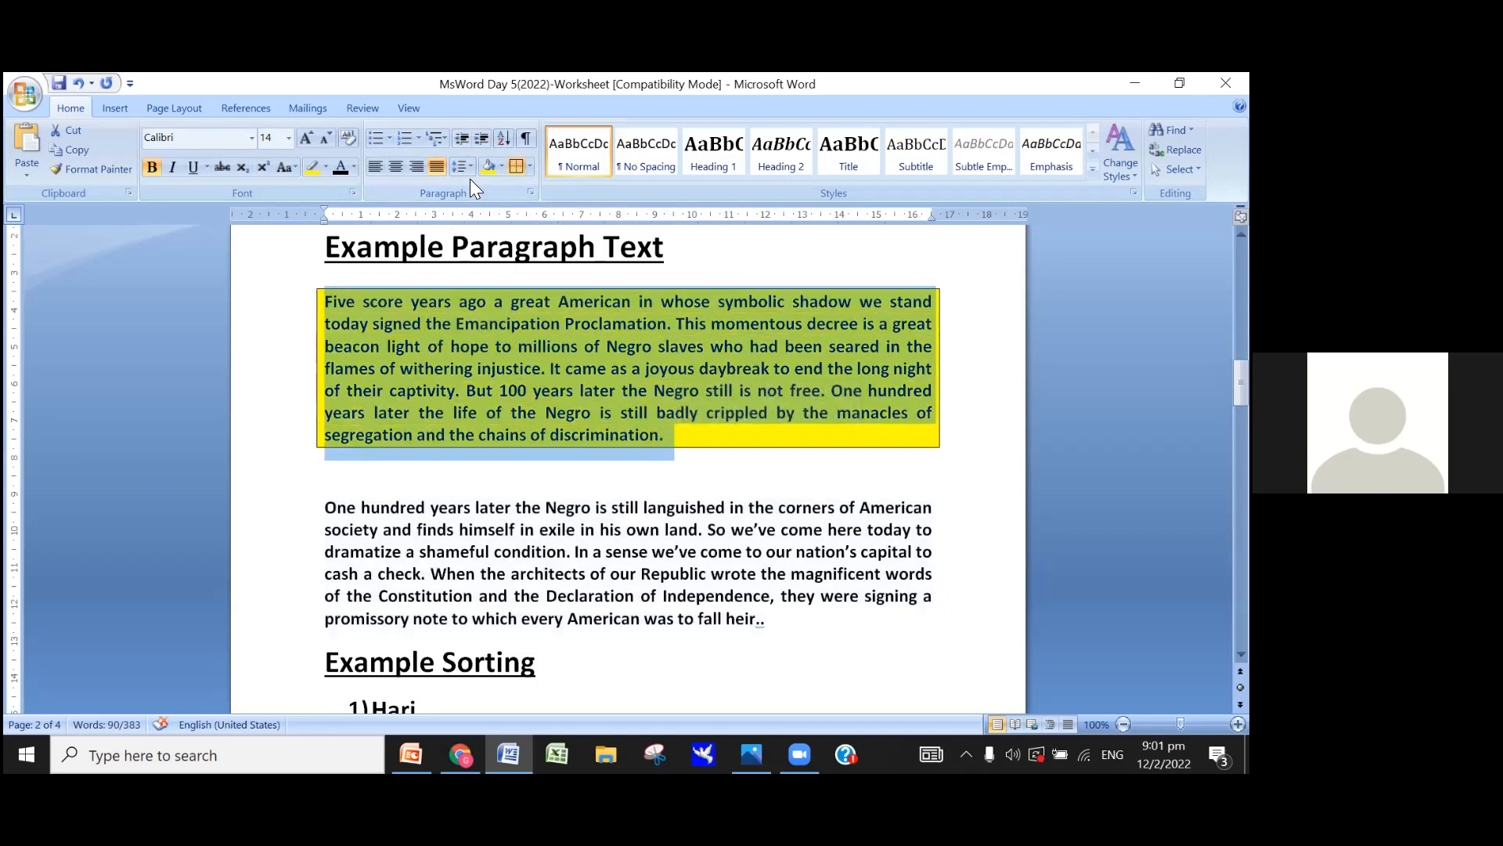
left_click(479, 139)
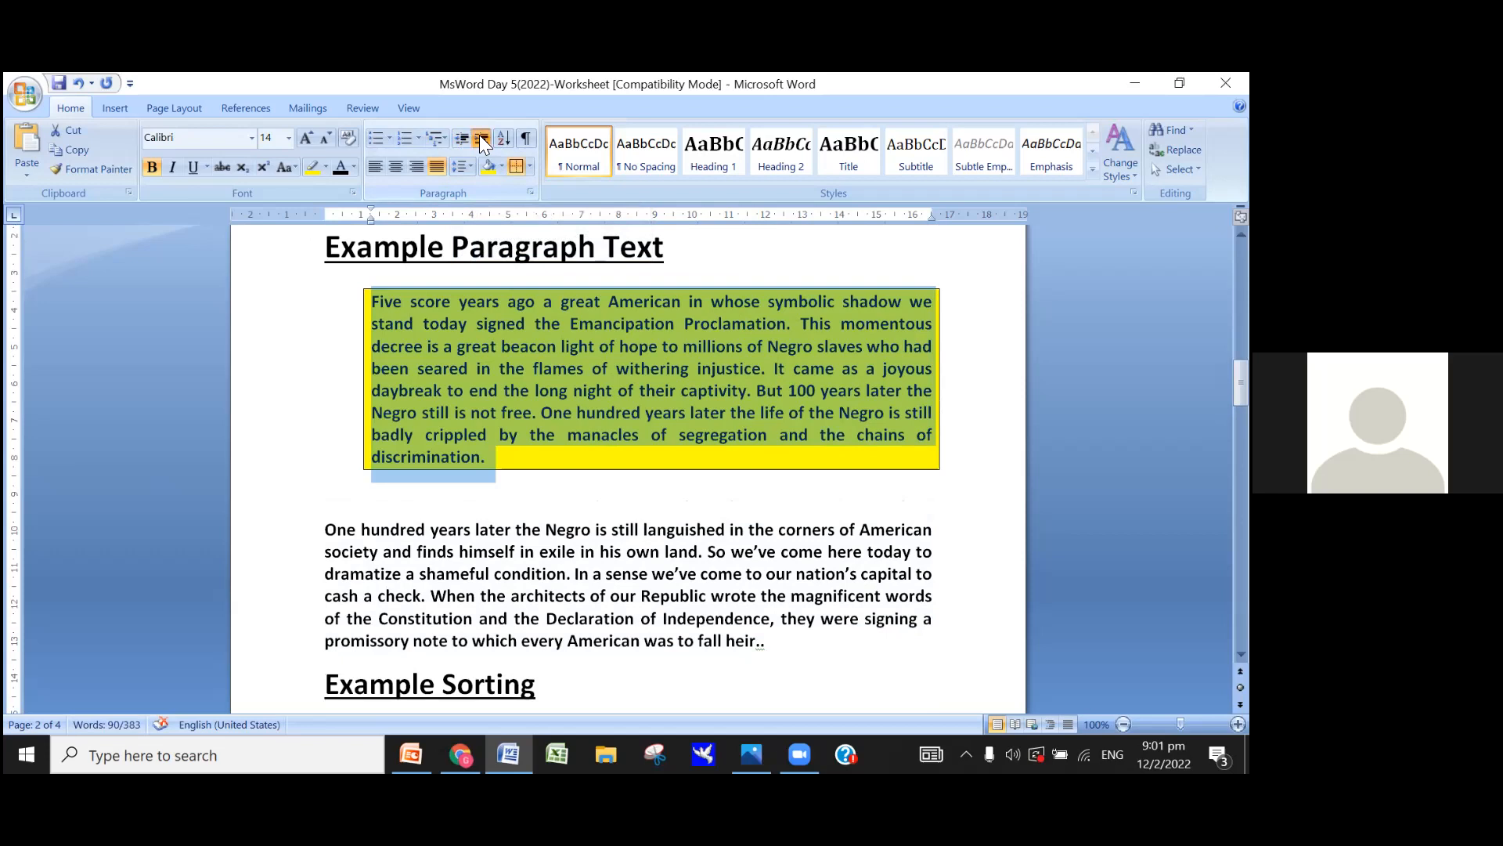
left_click(479, 138)
left_click(479, 136)
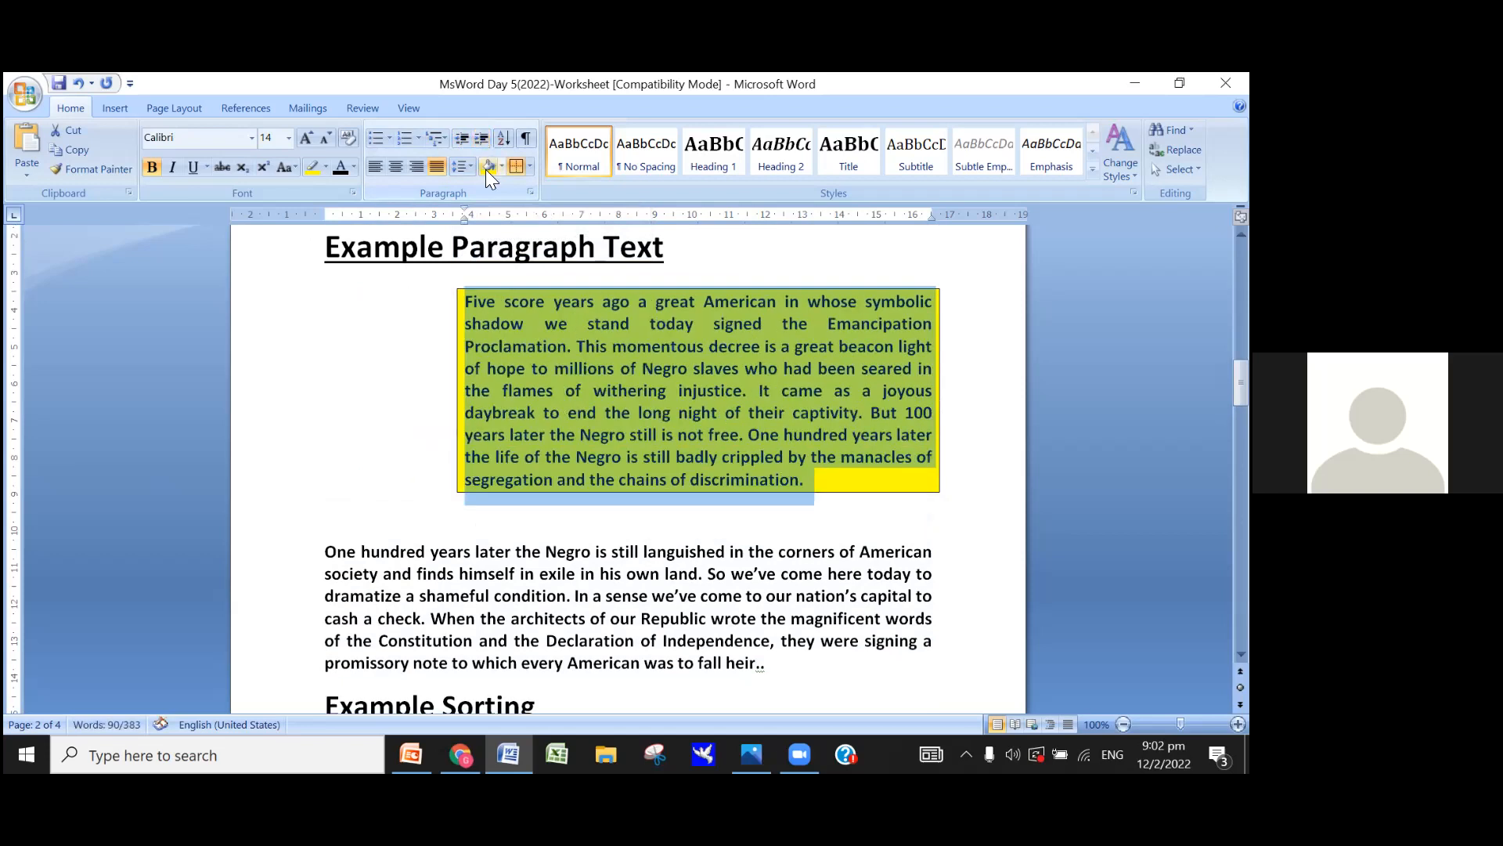
left_click(597, 372)
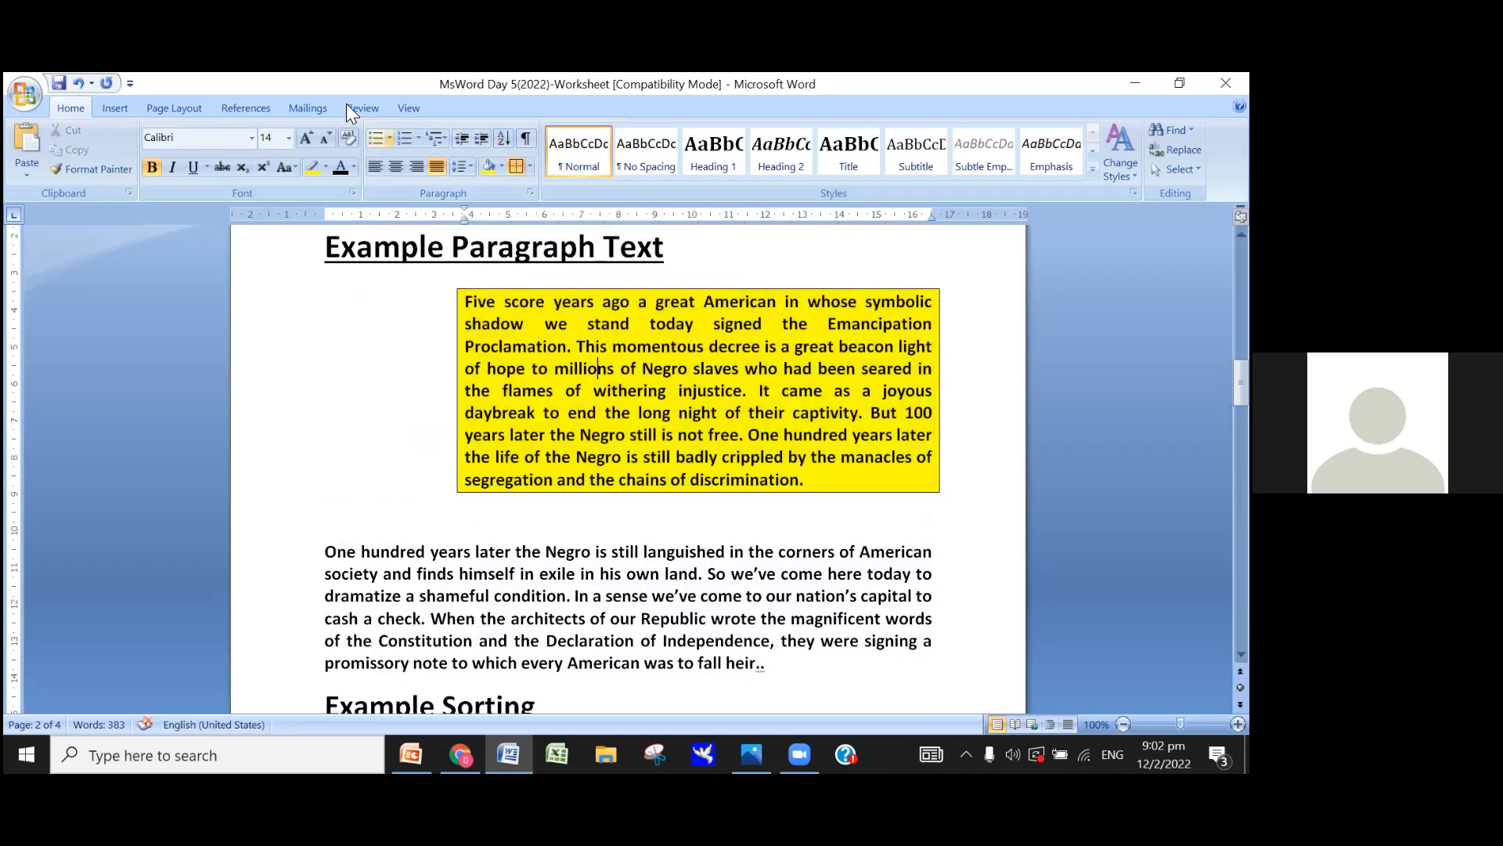
Step: Undo the three indent increases on the yellow-shaded paragraph, keeping the paragraph below it at the margin
left_click(76, 78)
left_click(75, 79)
left_click(76, 78)
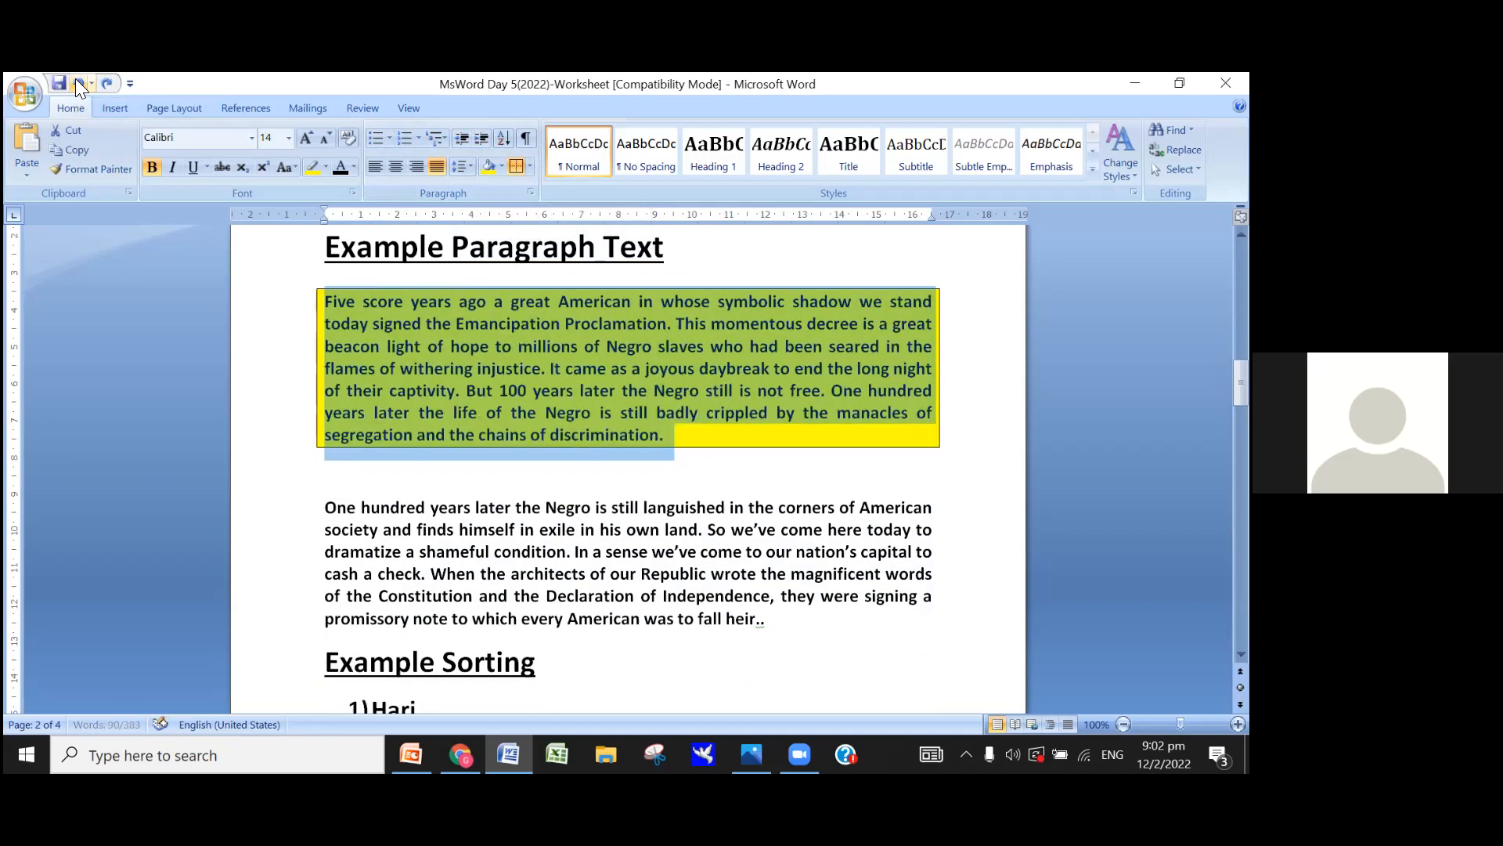
left_click(75, 78)
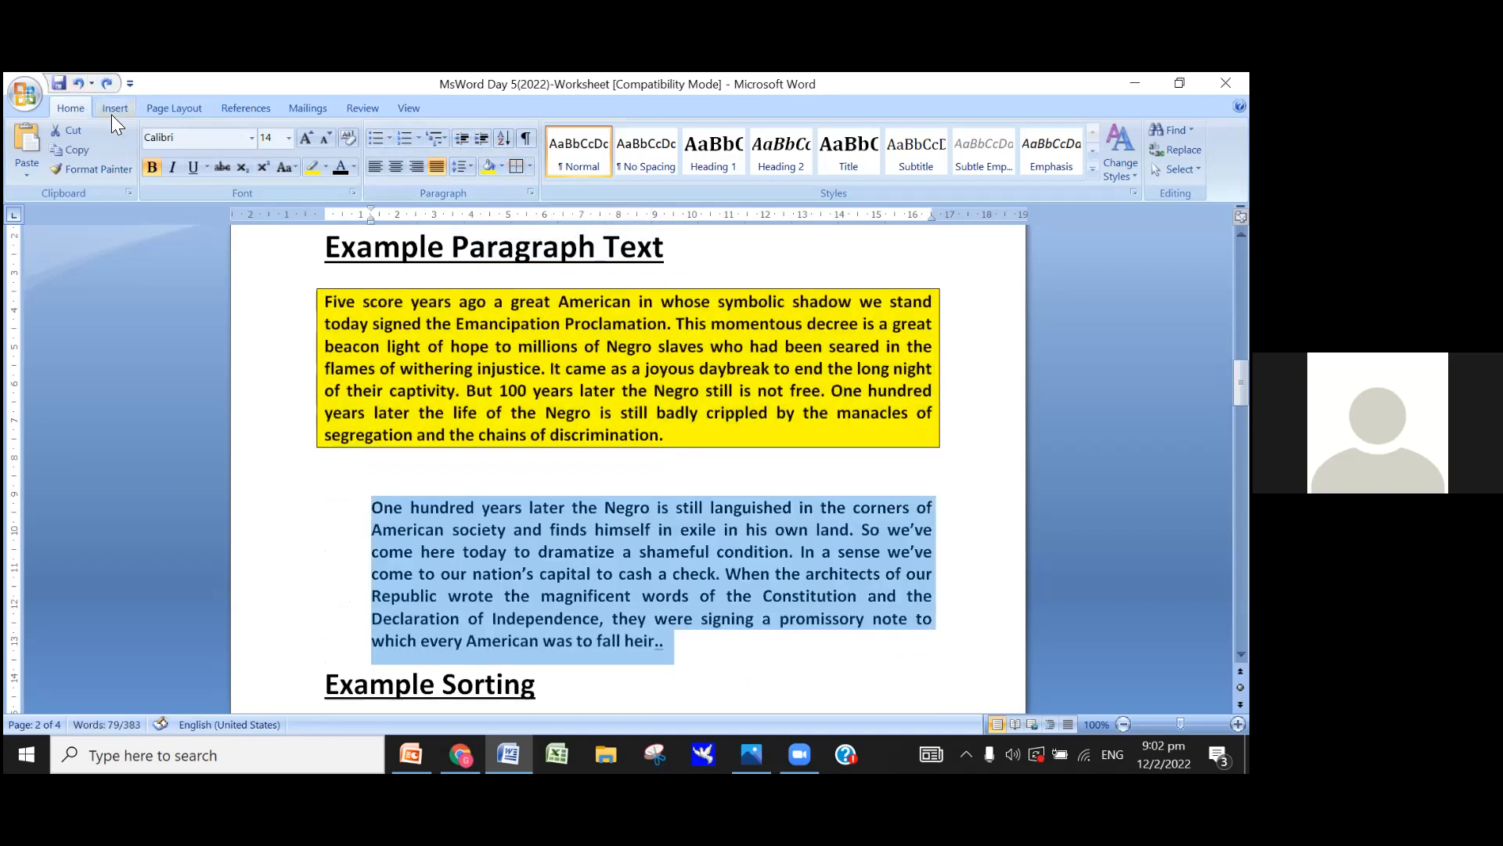
left_click(107, 81)
left_click(407, 390)
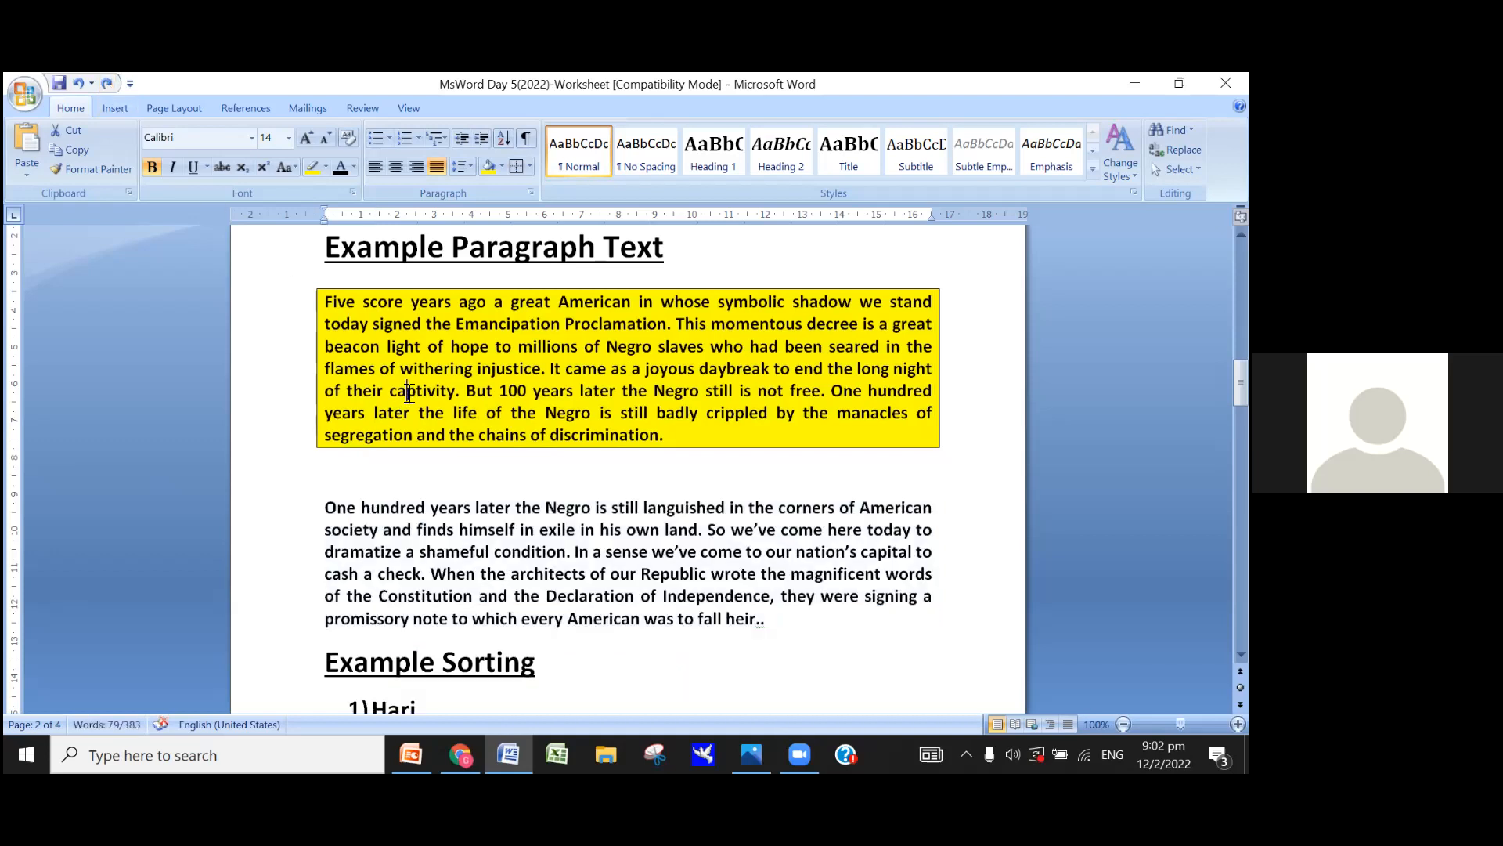
Step: Increase the indent of the yellow-shaded paragraph beginning "Five score years ago" by one level and decrease it back to the margin
left_click(326, 302)
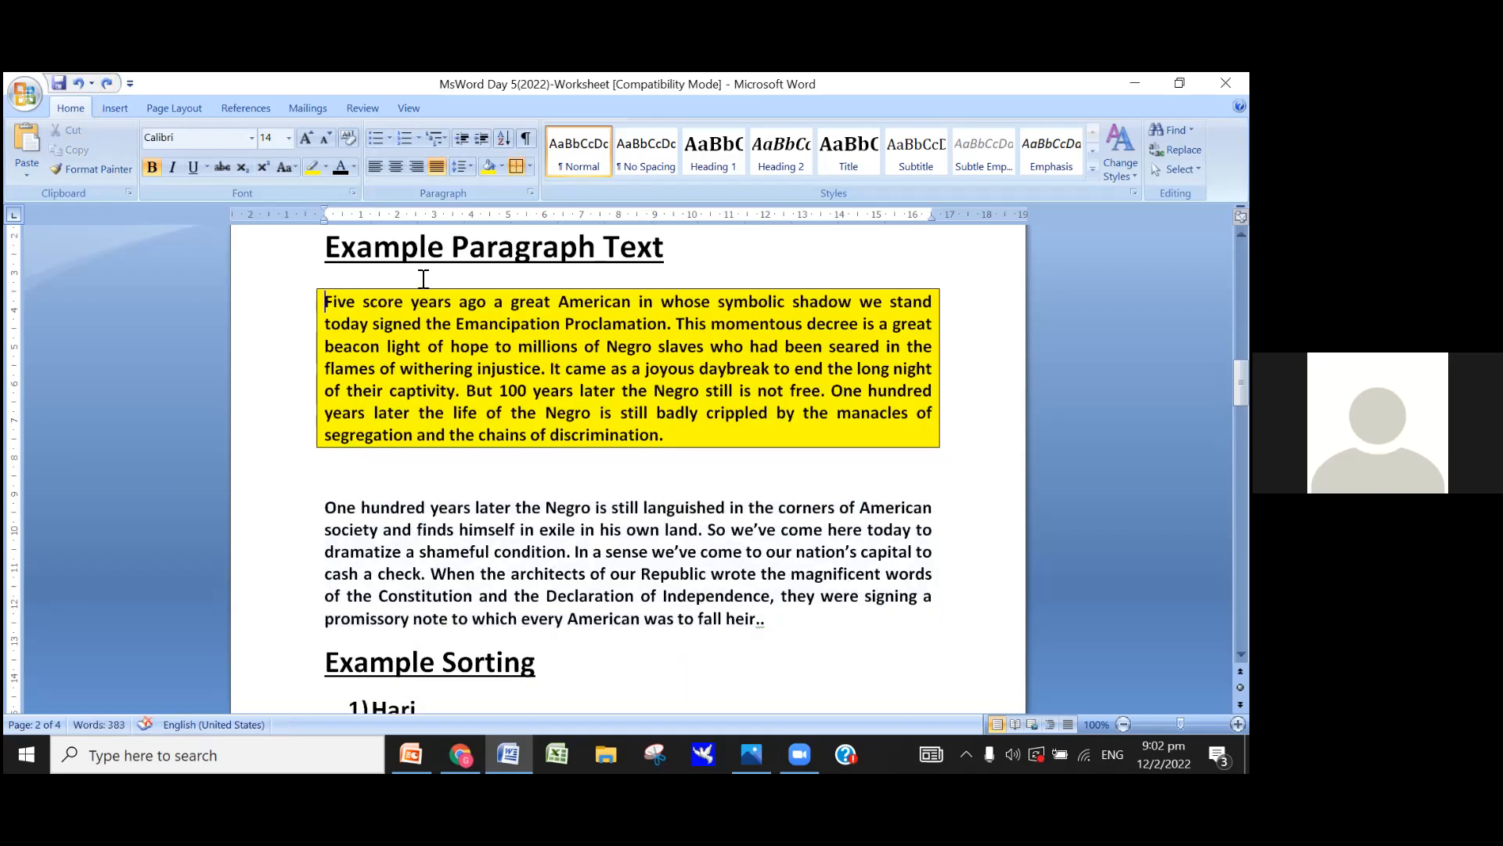
left_click(480, 136)
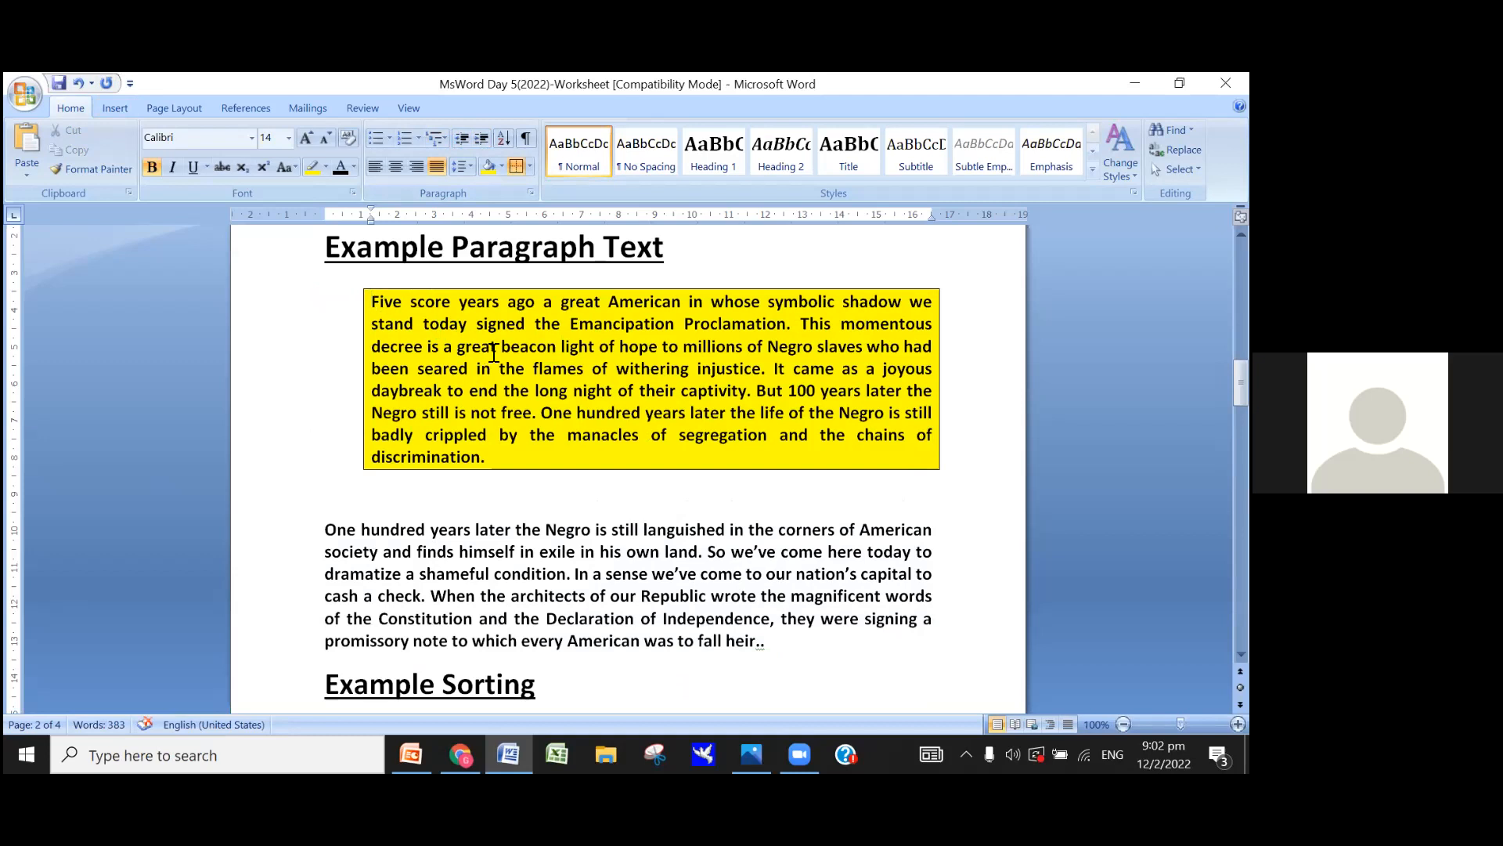
left_click(461, 139)
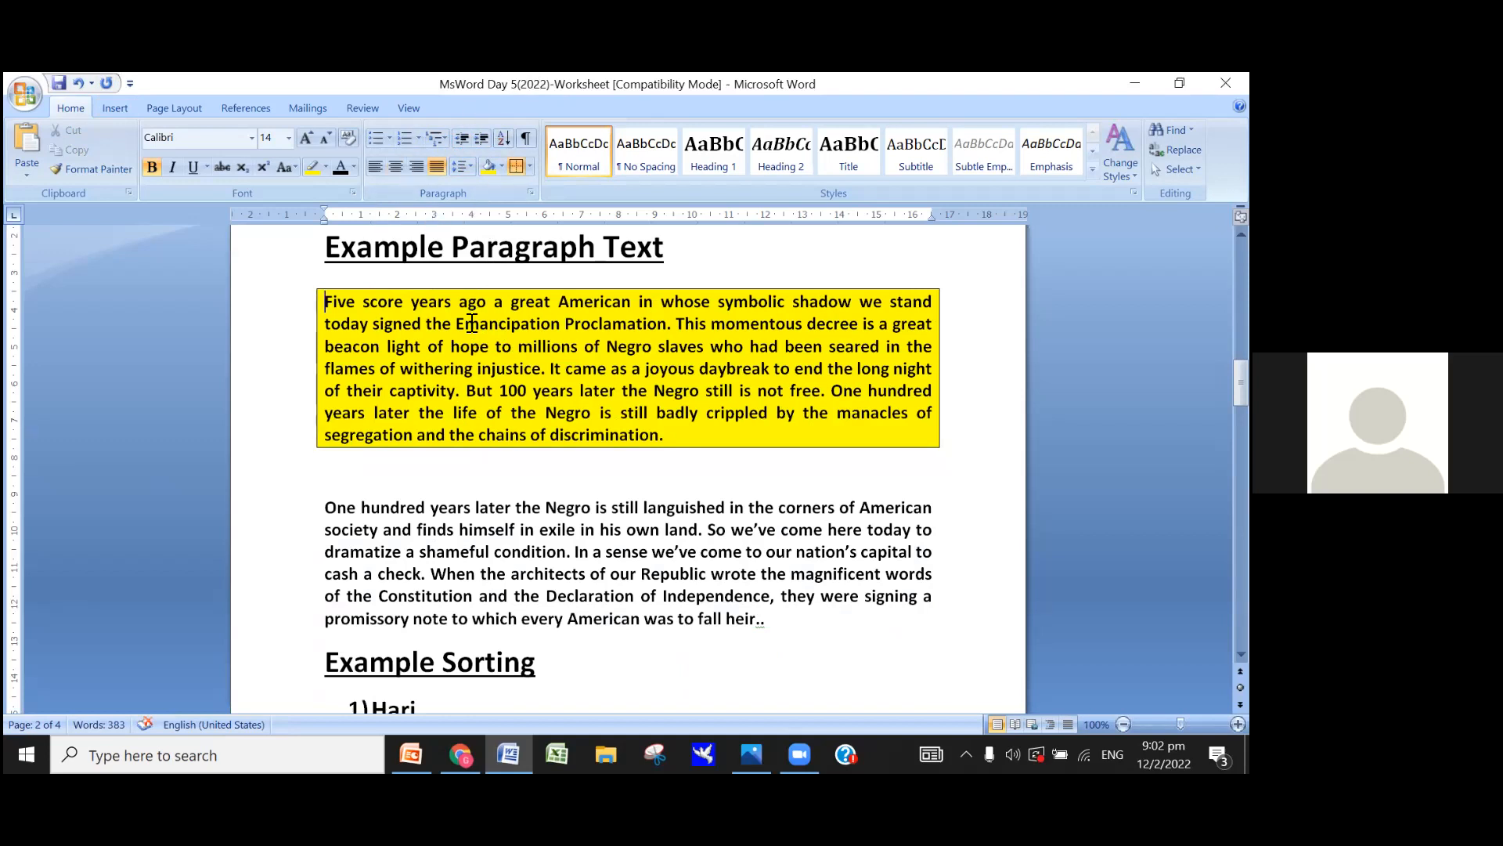
Step: Look through the bullet, numbering and multilevel list libraries without applying any format
scroll(472, 324, "down", 5)
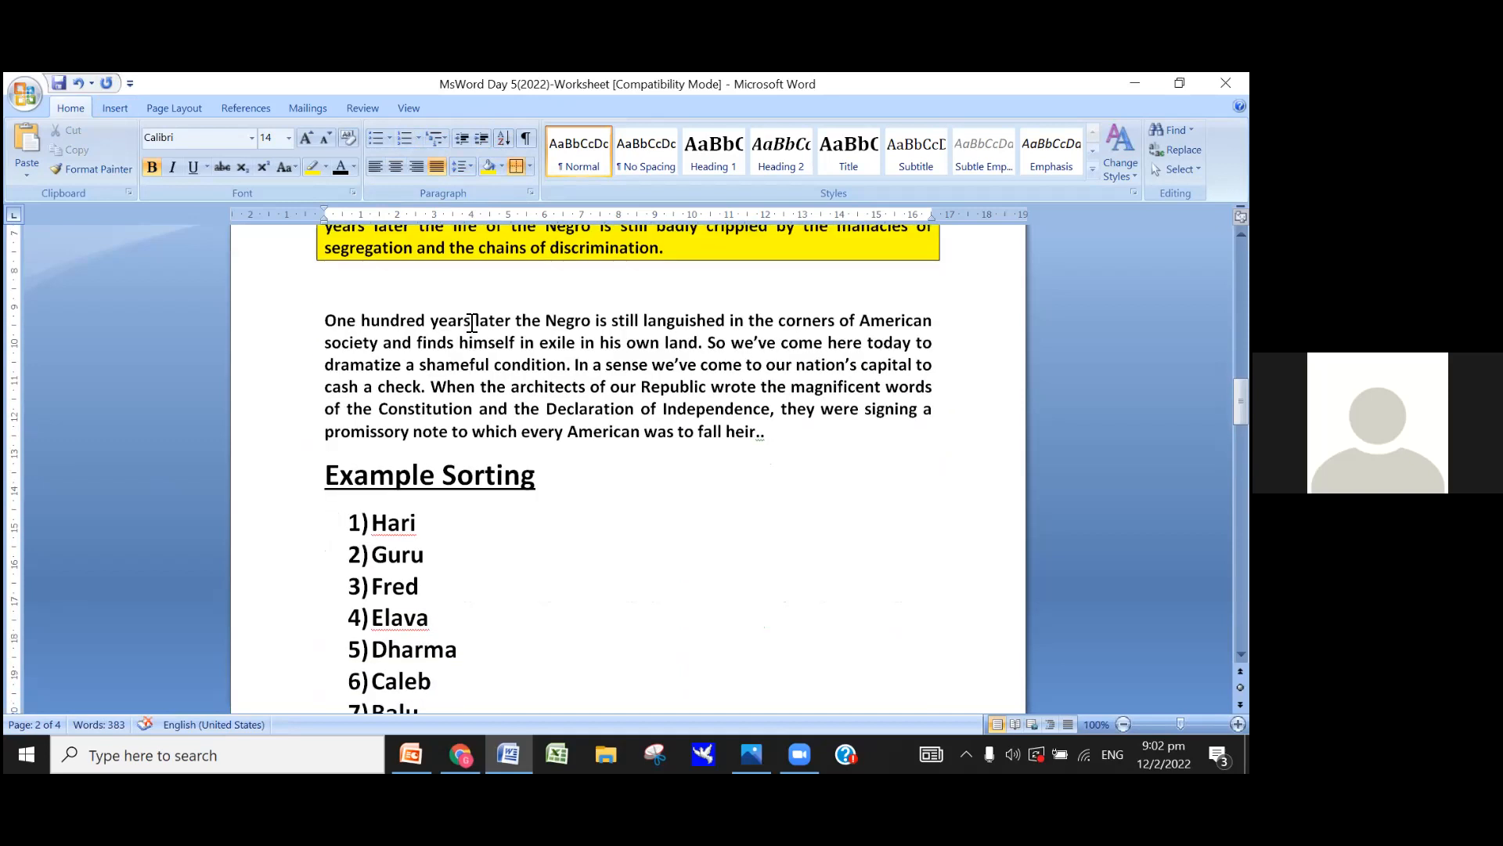
scroll(472, 323, "down", 1)
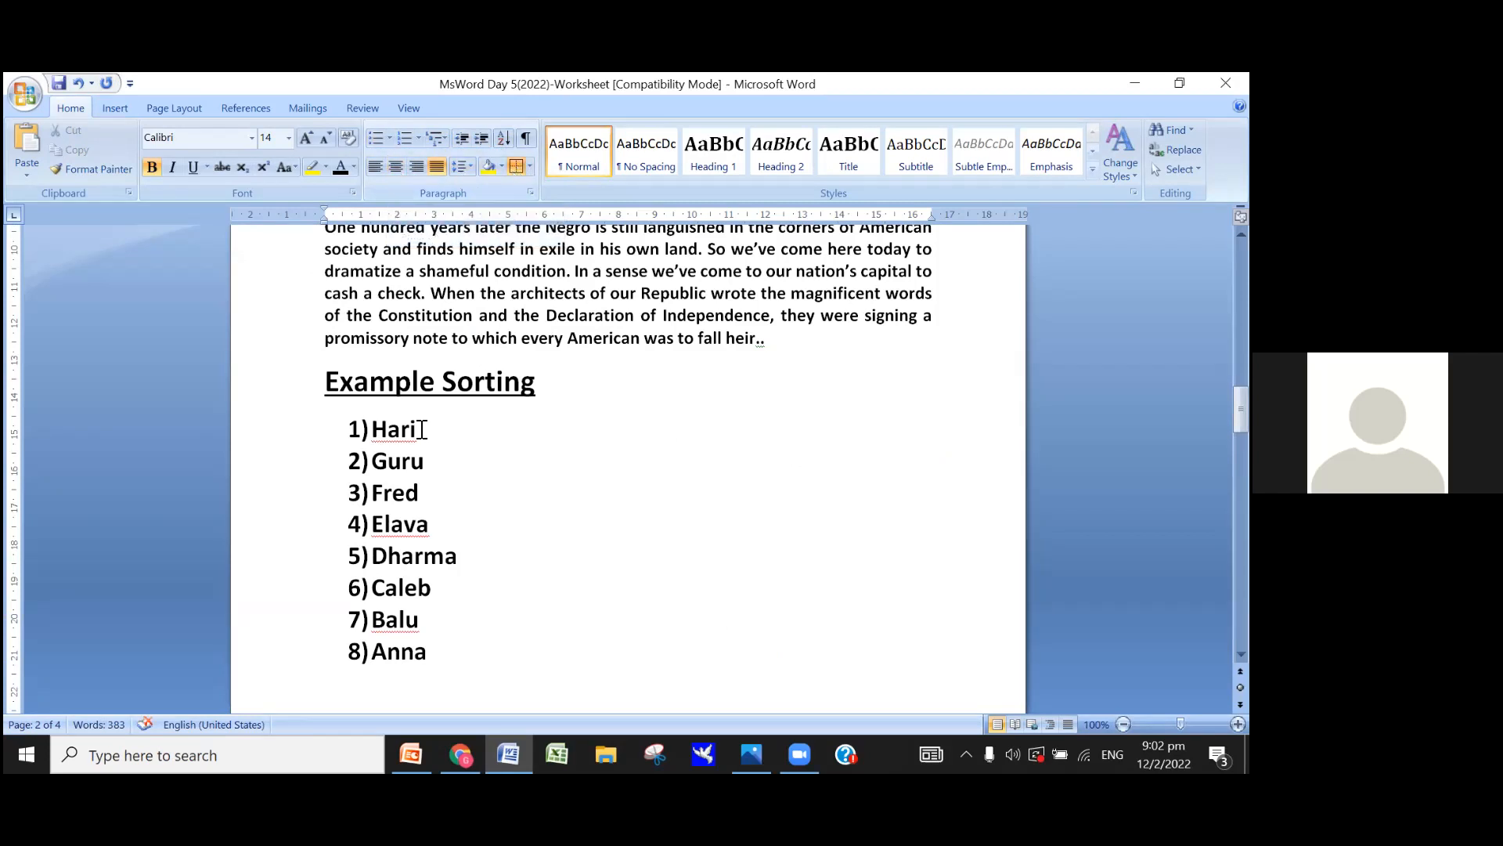
left_click(393, 137)
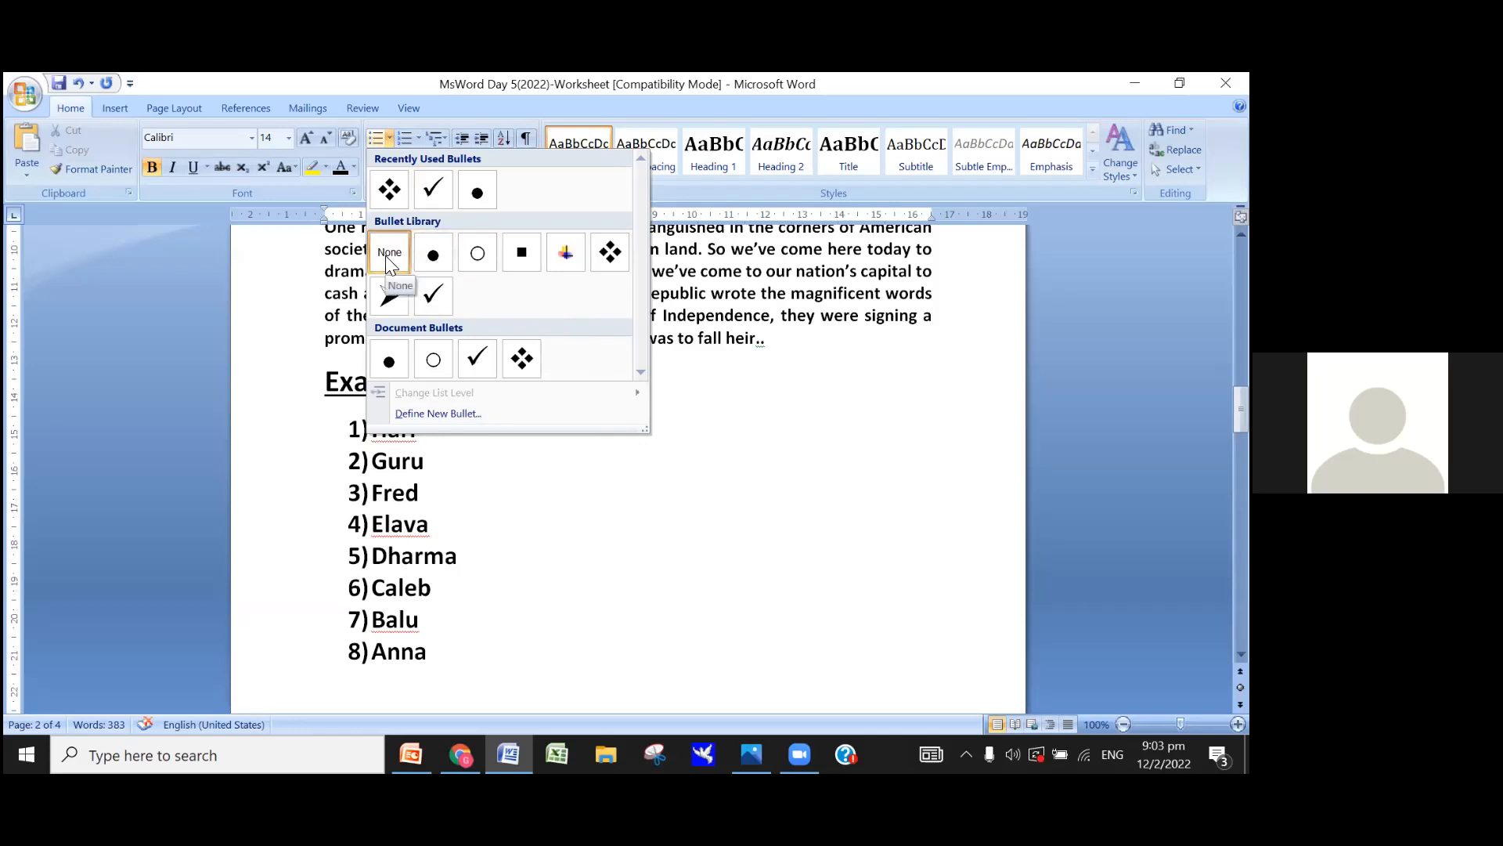
left_click(529, 475)
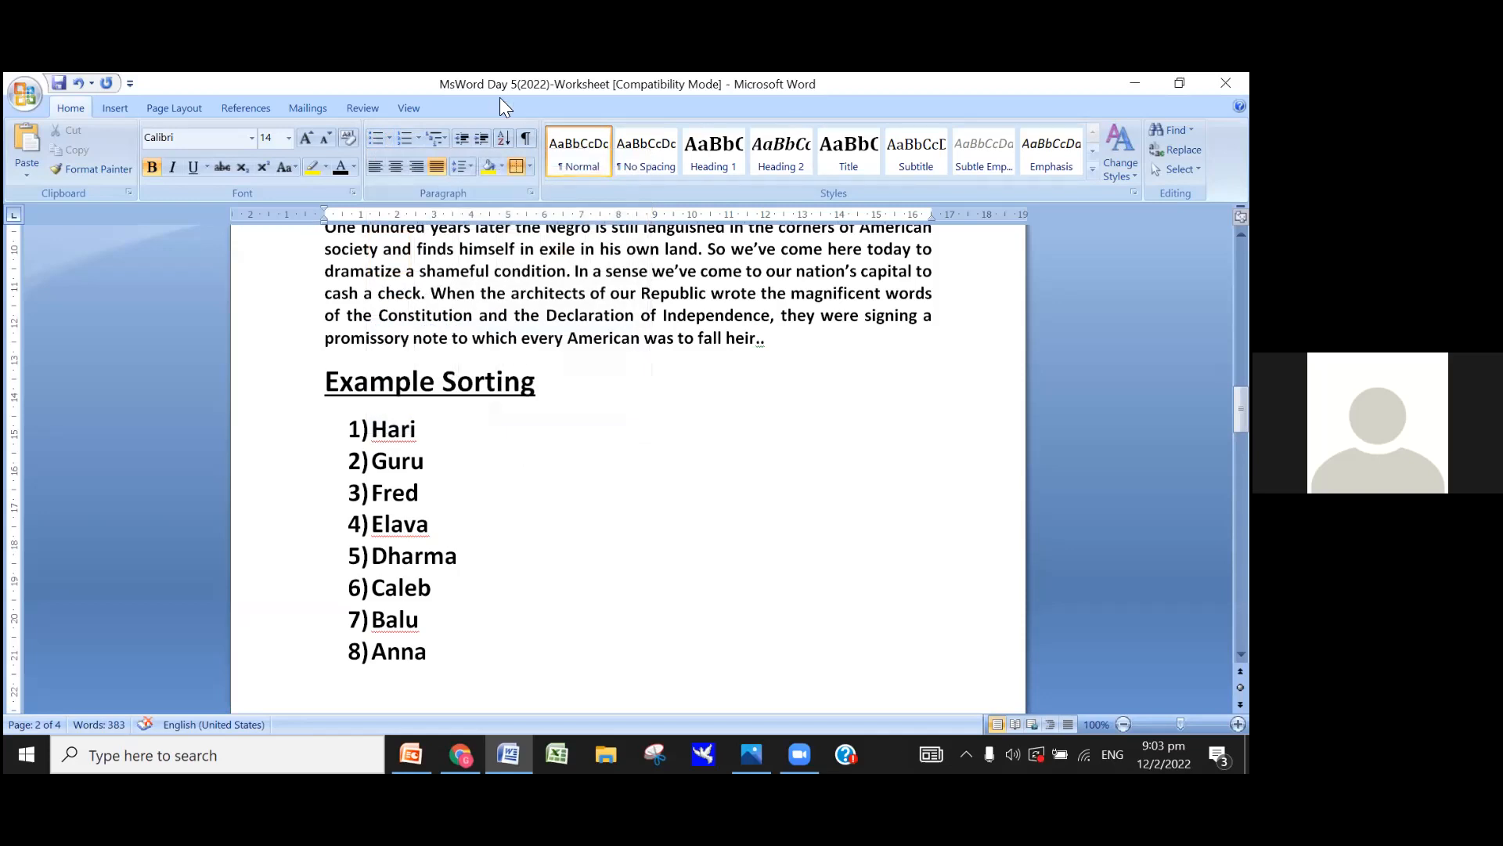
left_click(418, 138)
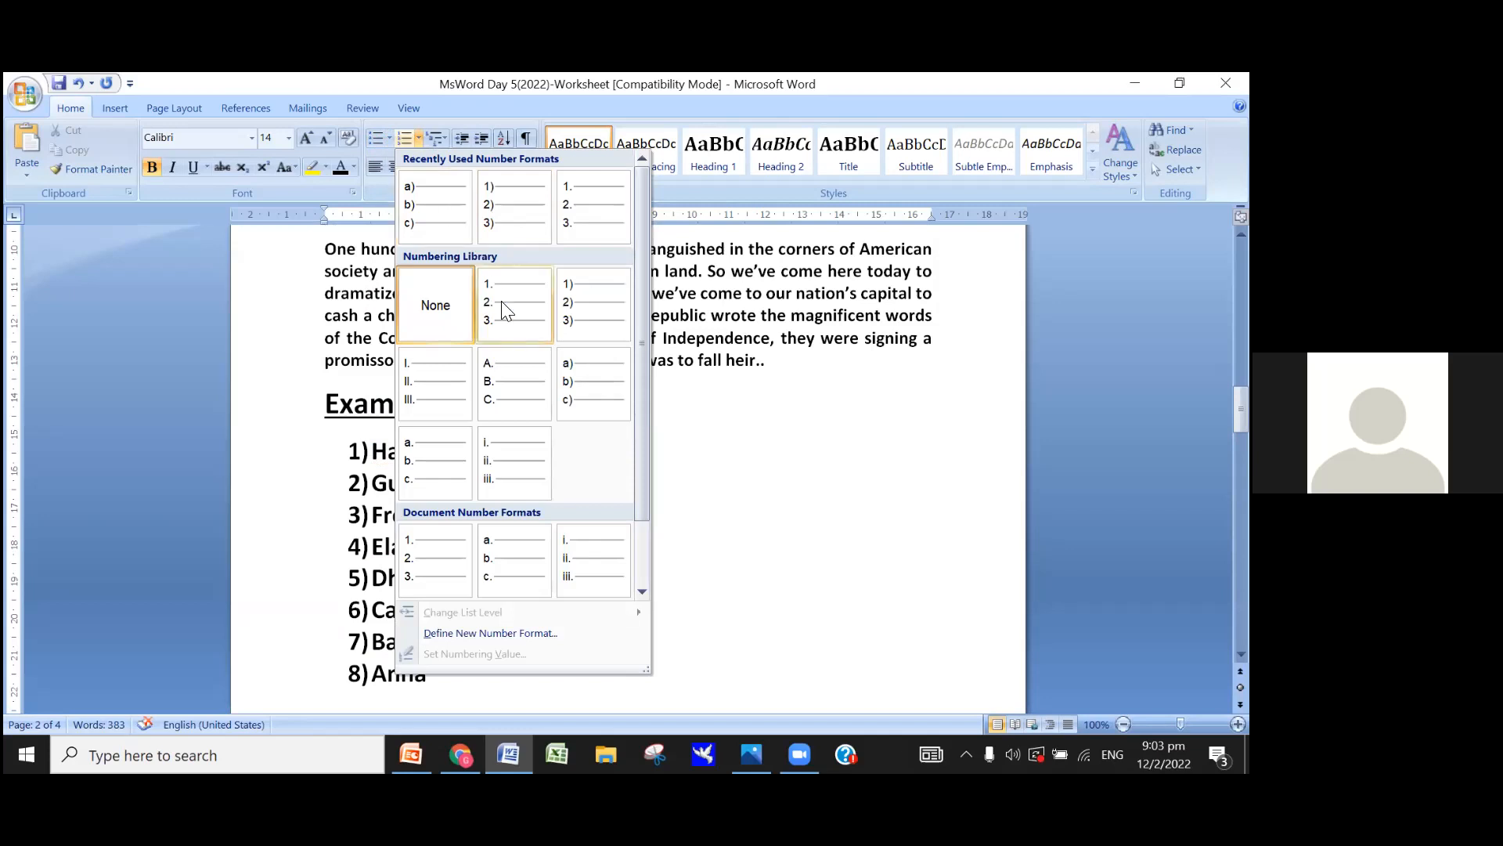
left_click(681, 413)
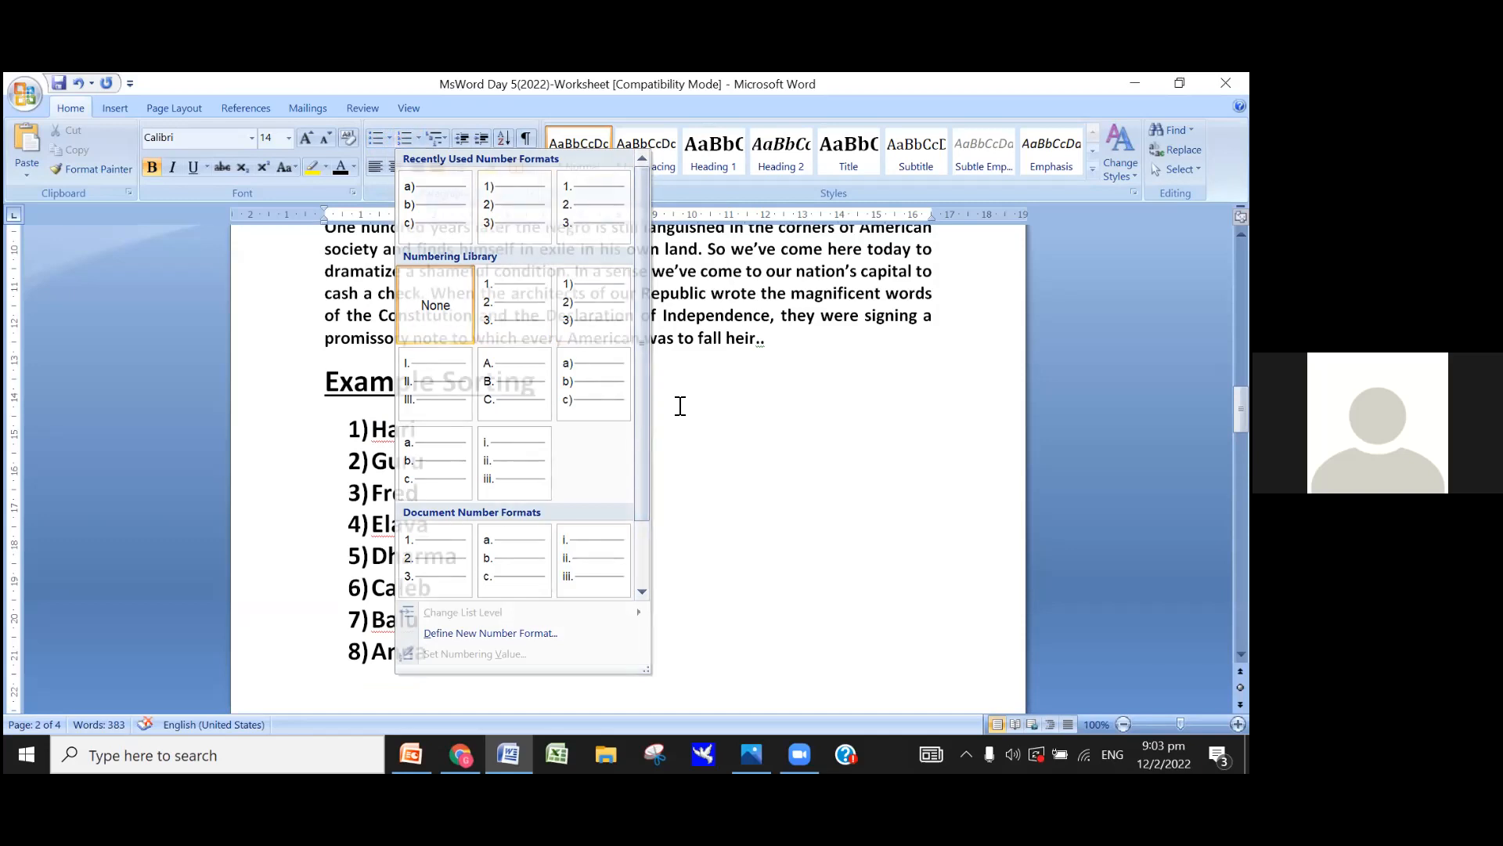
left_click(446, 138)
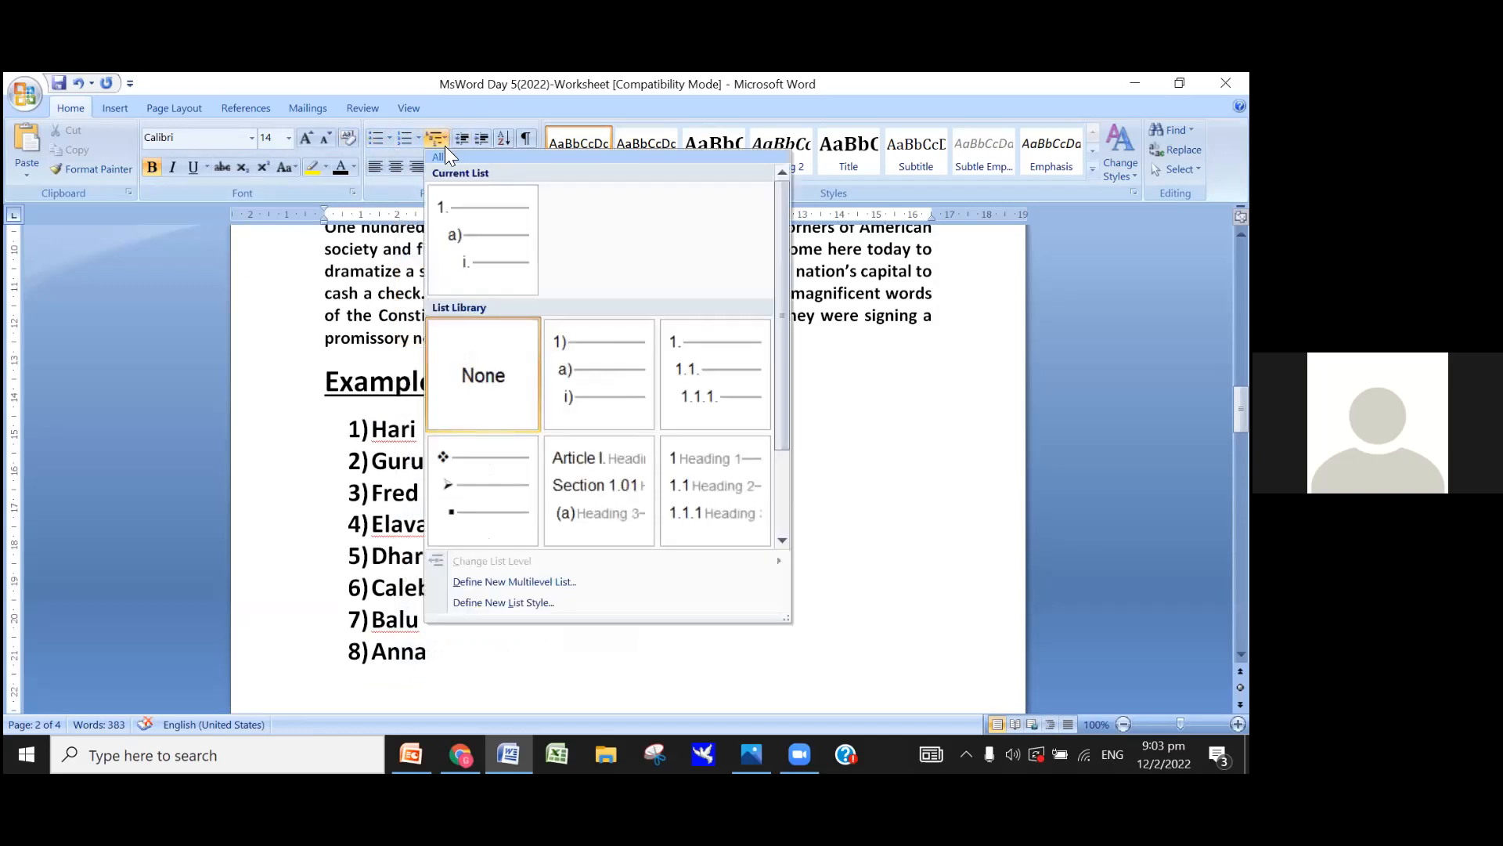
left_click(894, 394)
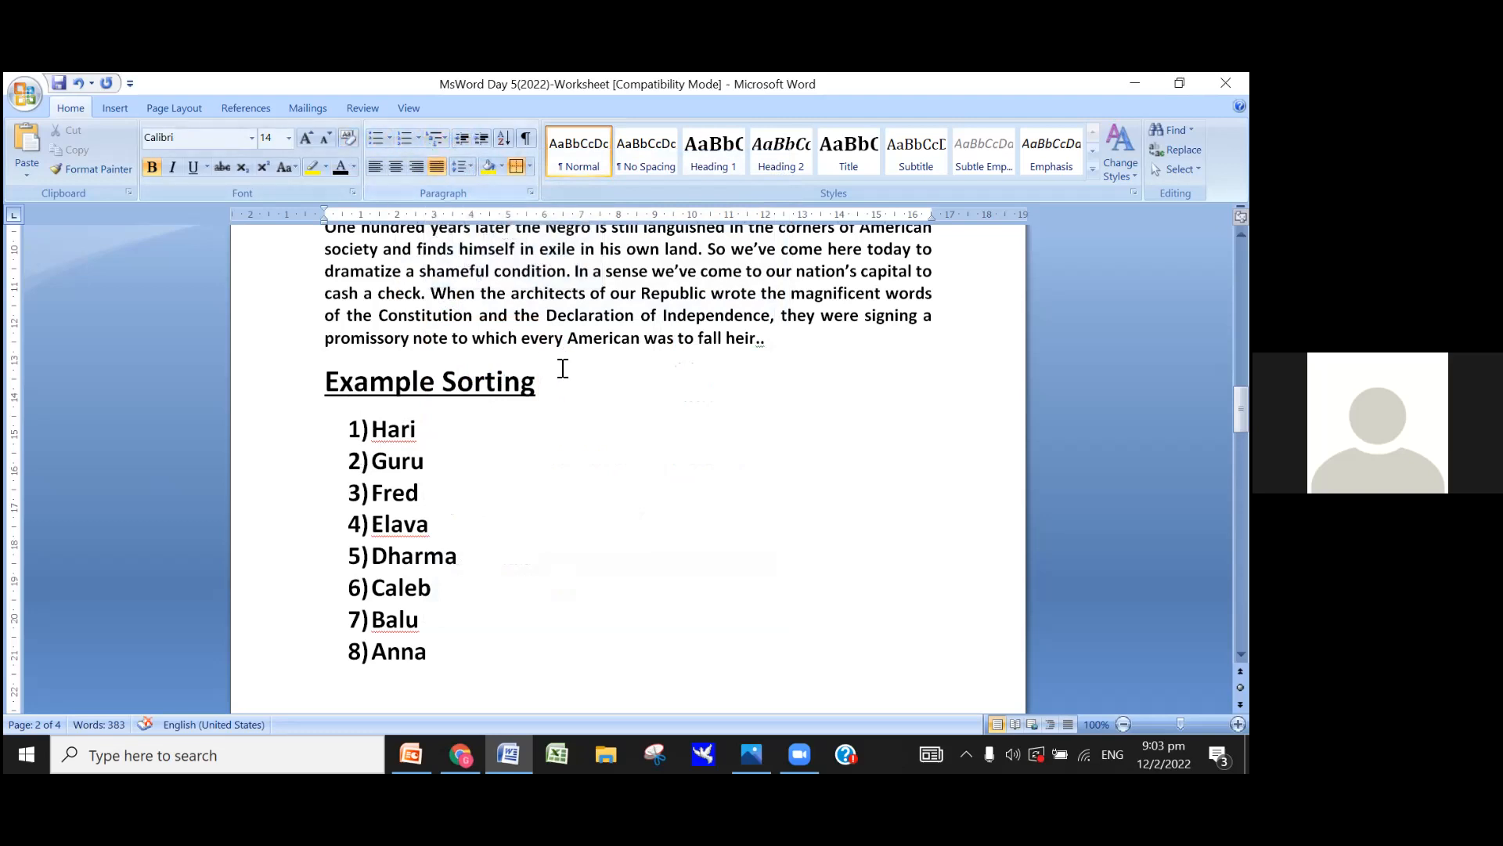
Step: Increase the indent of the paragraph beginning "One hundred years later" by two levels and decrease it back to the margin
scroll(564, 292, "up", 1)
left_click(557, 278)
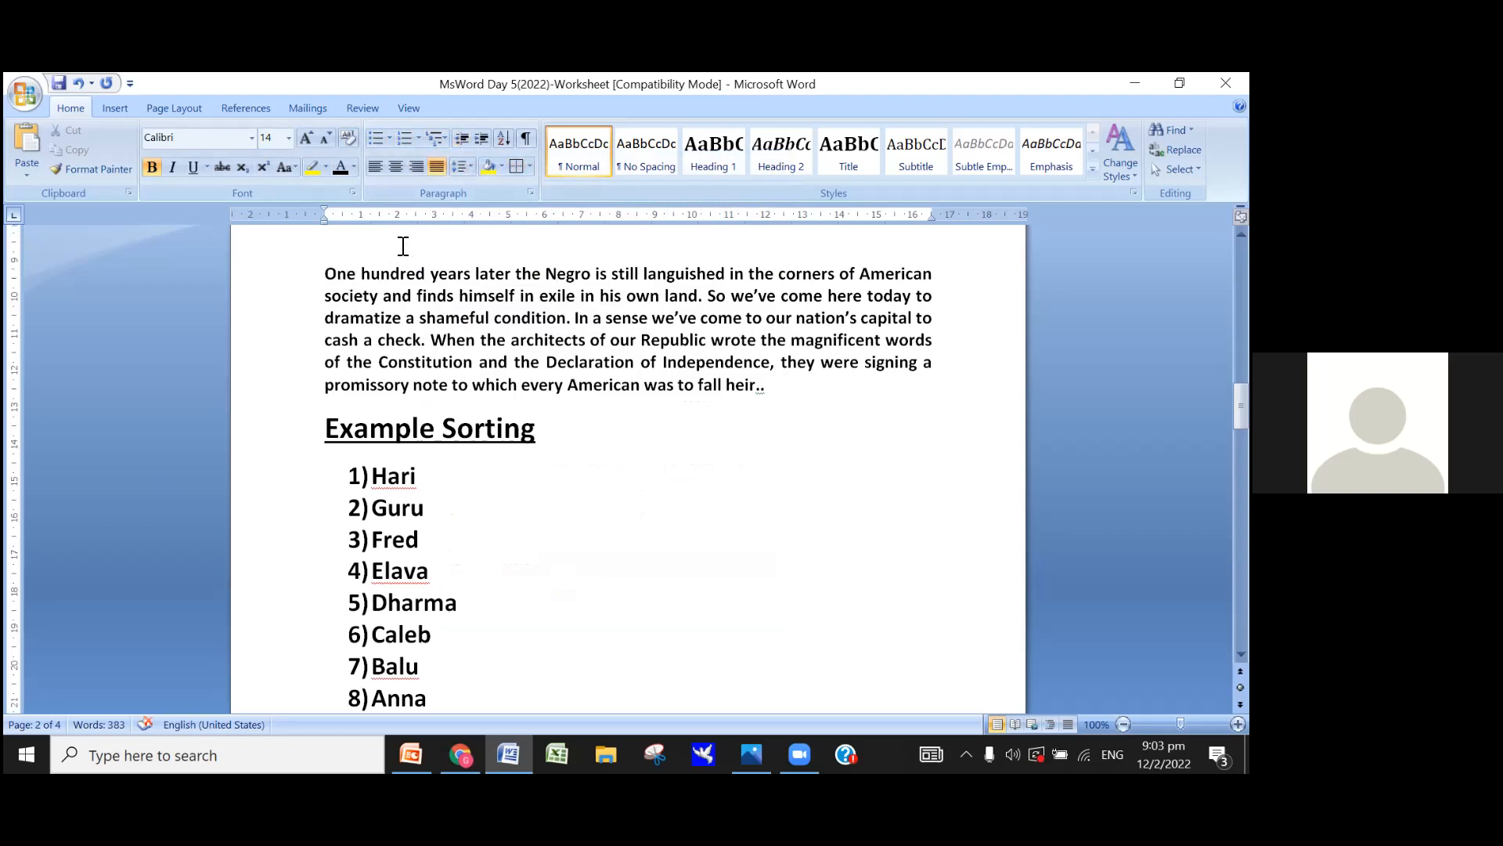
left_click(481, 139)
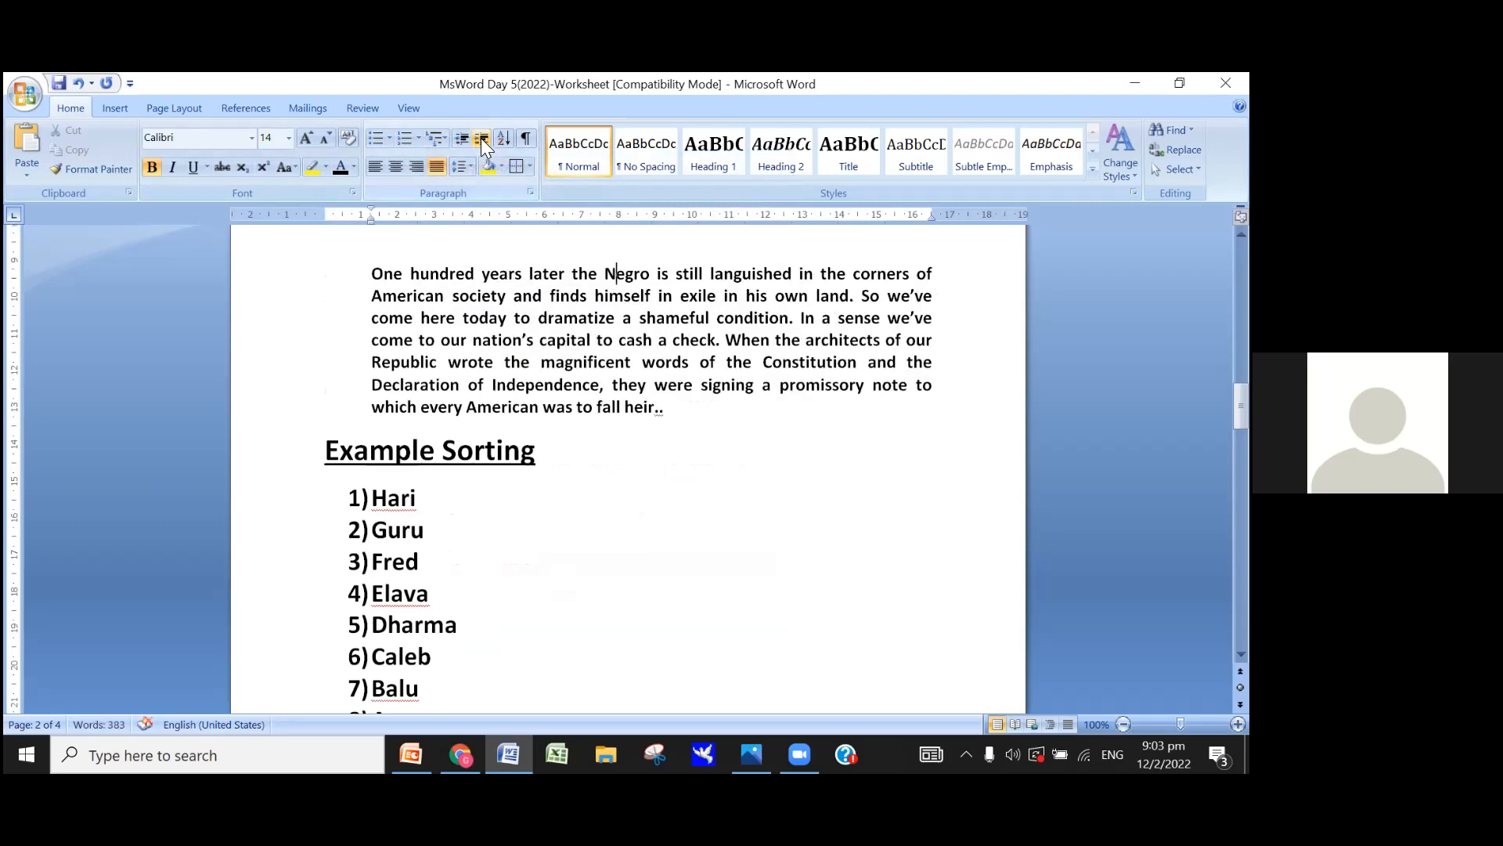
left_click(481, 138)
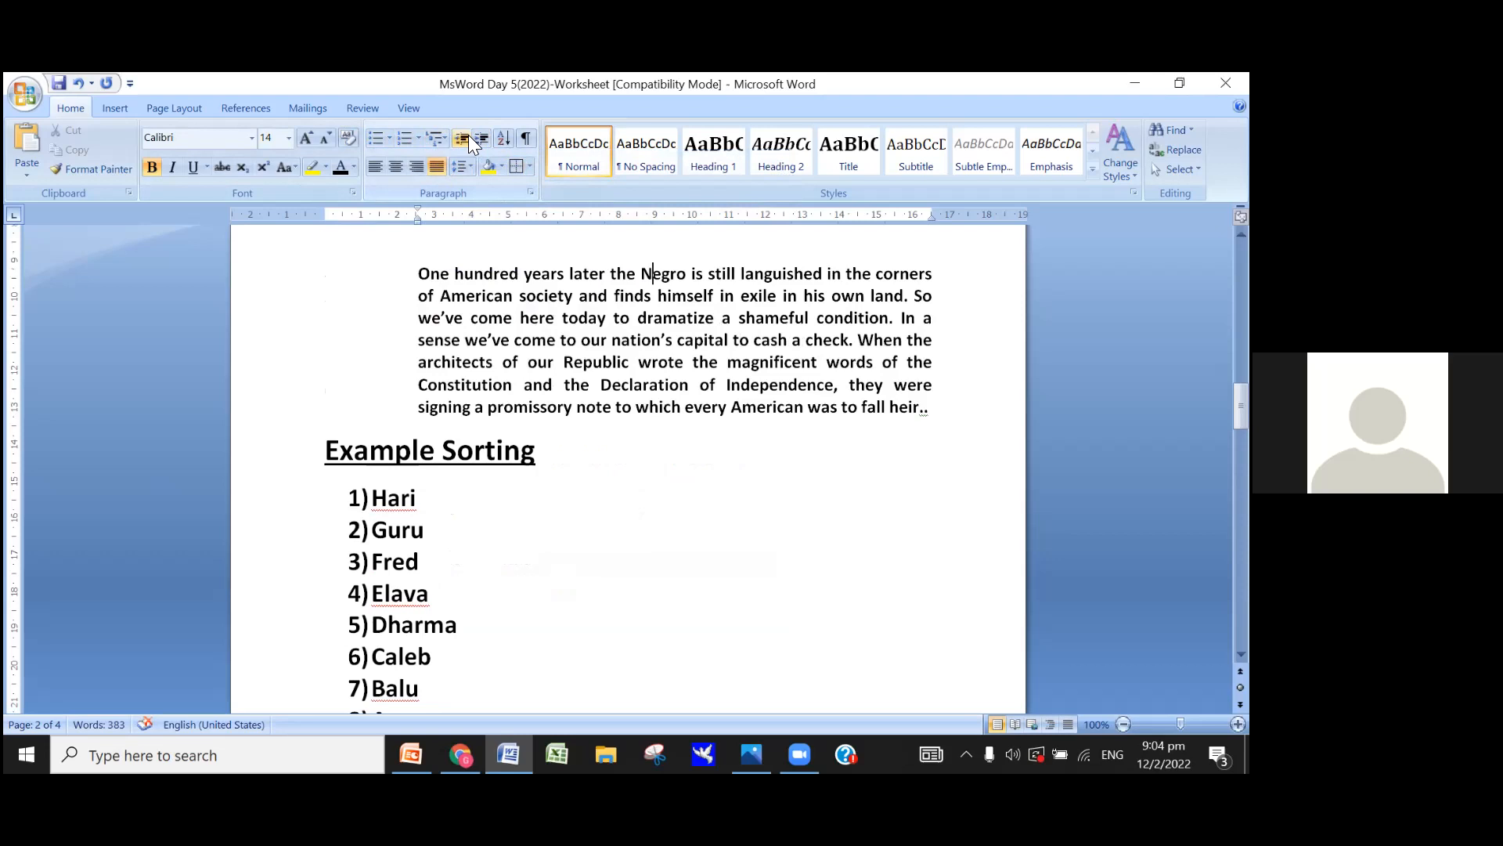
left_click(469, 134)
left_click(469, 134)
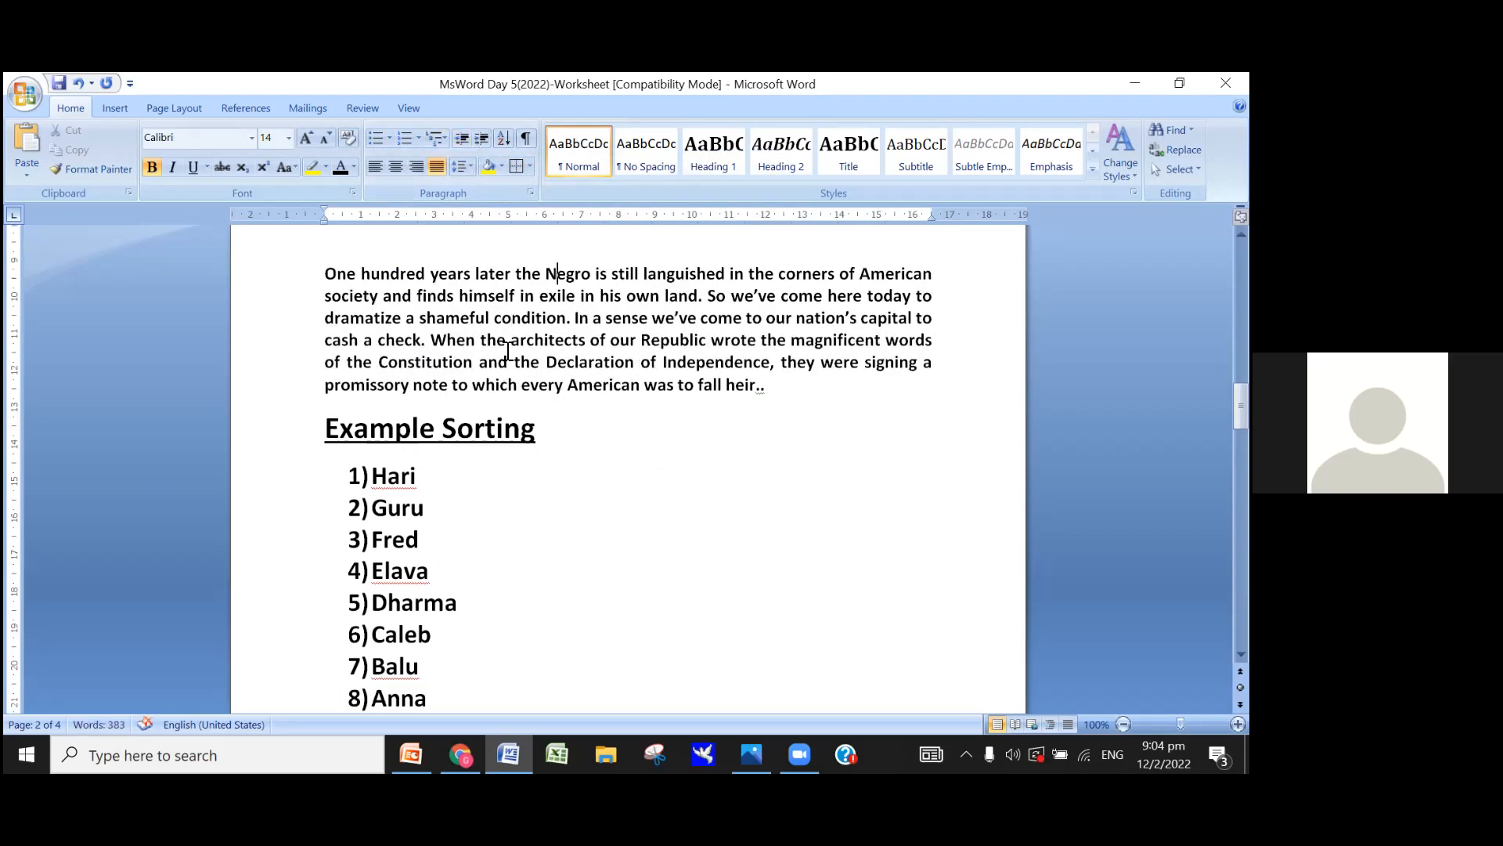
scroll(505, 349, "up", 3)
left_click(547, 414)
scroll(640, 436, "down", 2)
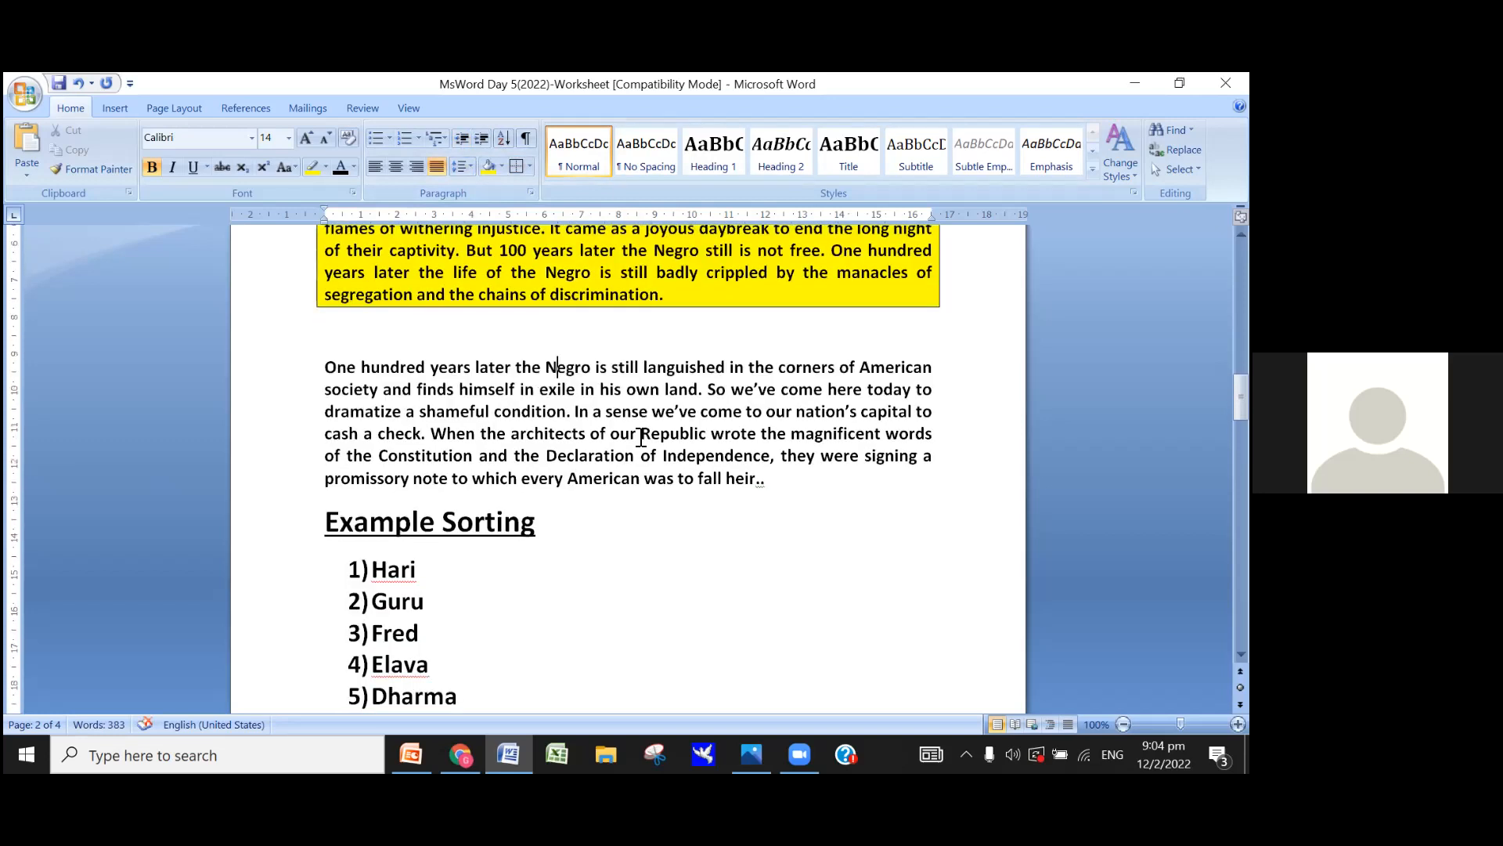
scroll(638, 427, "up", 5)
scroll(642, 380, "up", 1)
scroll(639, 374, "down", 2)
scroll(641, 372, "down", 1)
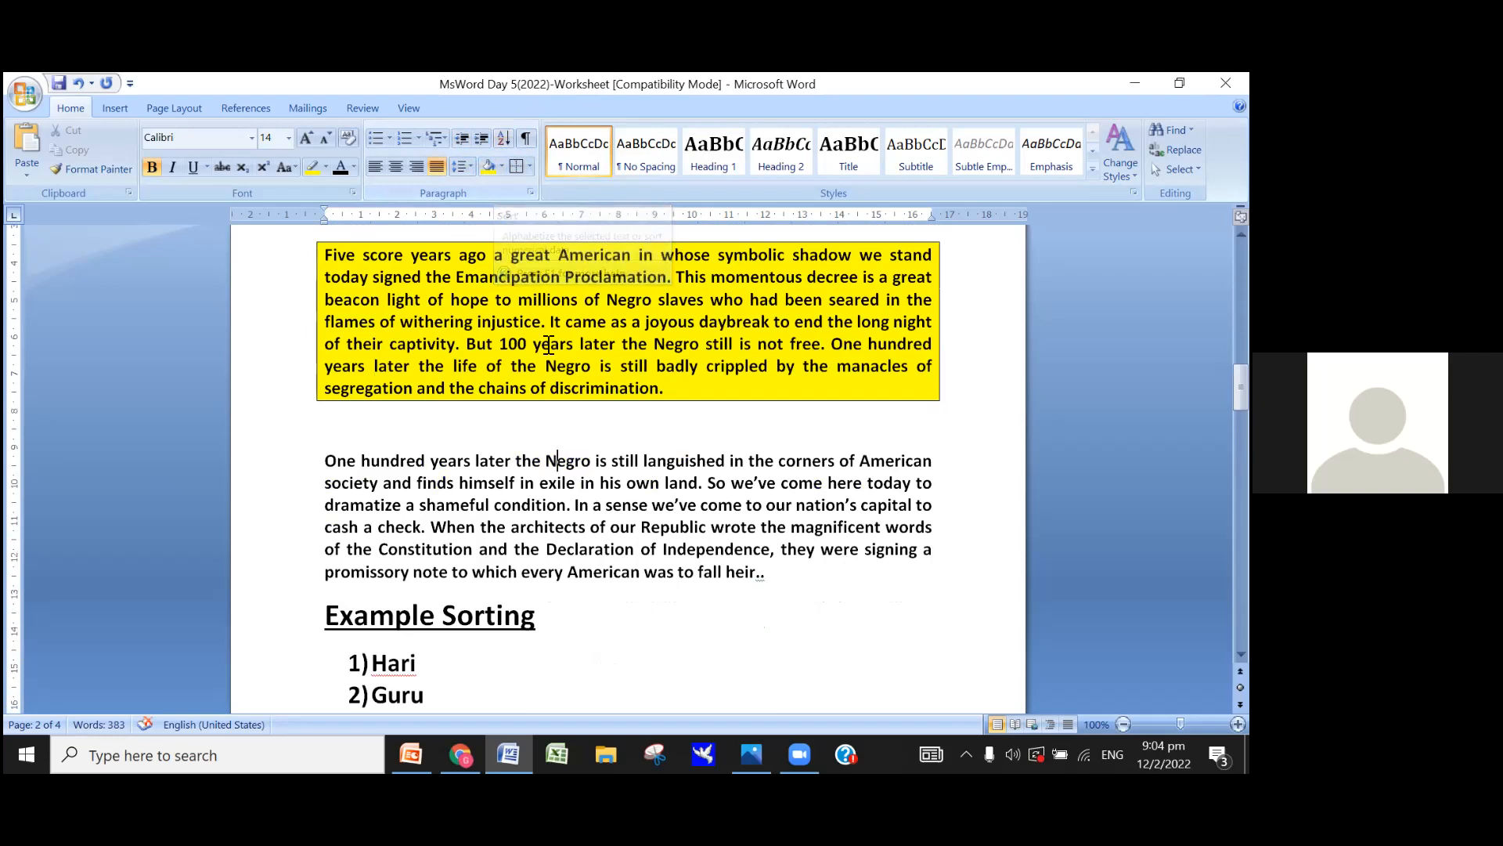
Step: Sort the eight numbered names under the Example Sorting heading as text by paragraphs in ascending order
scroll(556, 392, "down", 2)
scroll(556, 392, "down", 3)
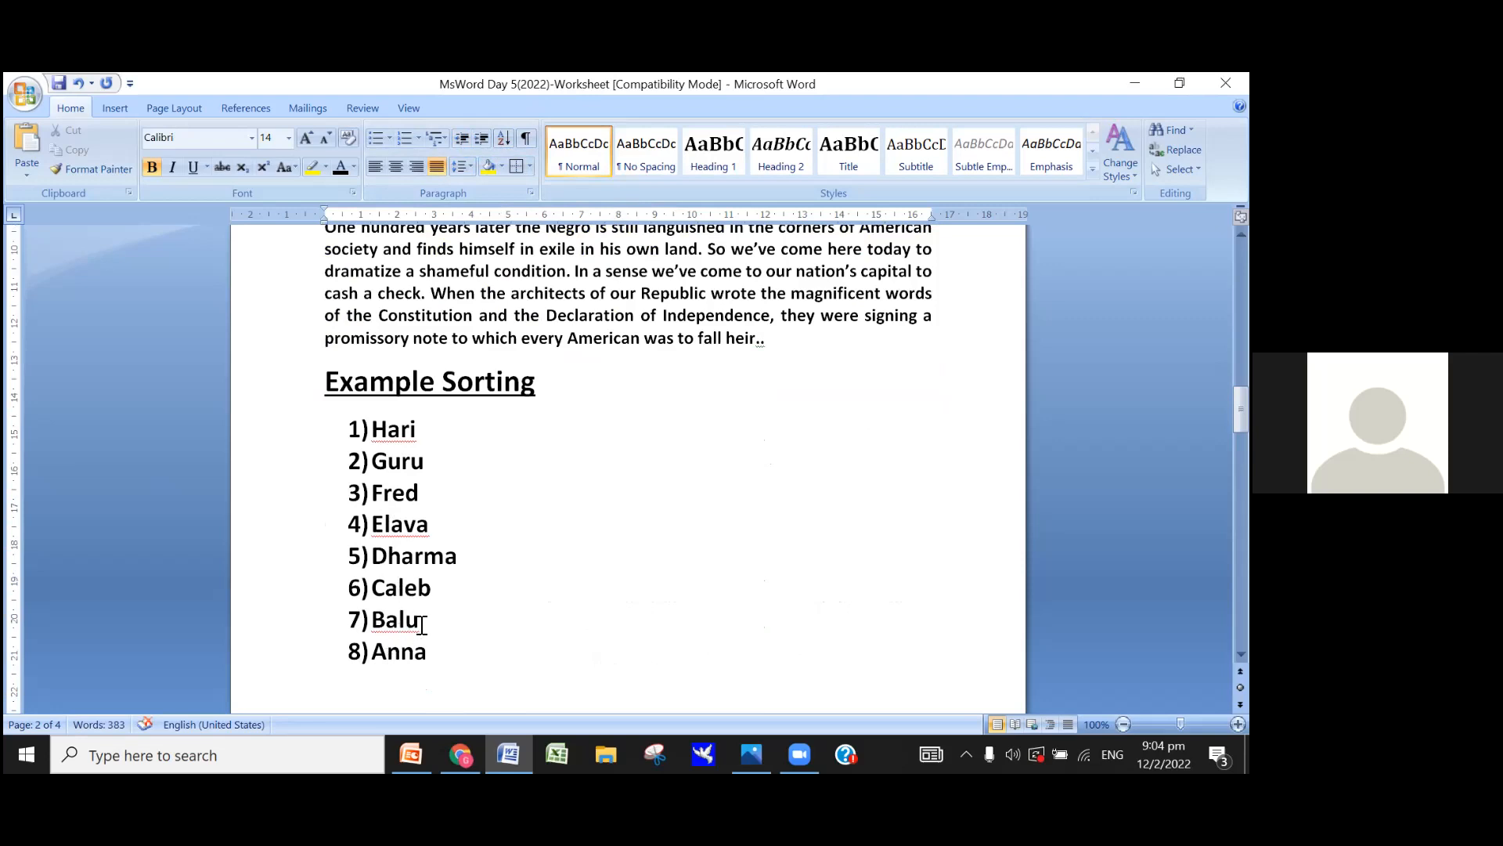
left_click_drag(373, 429, 460, 650)
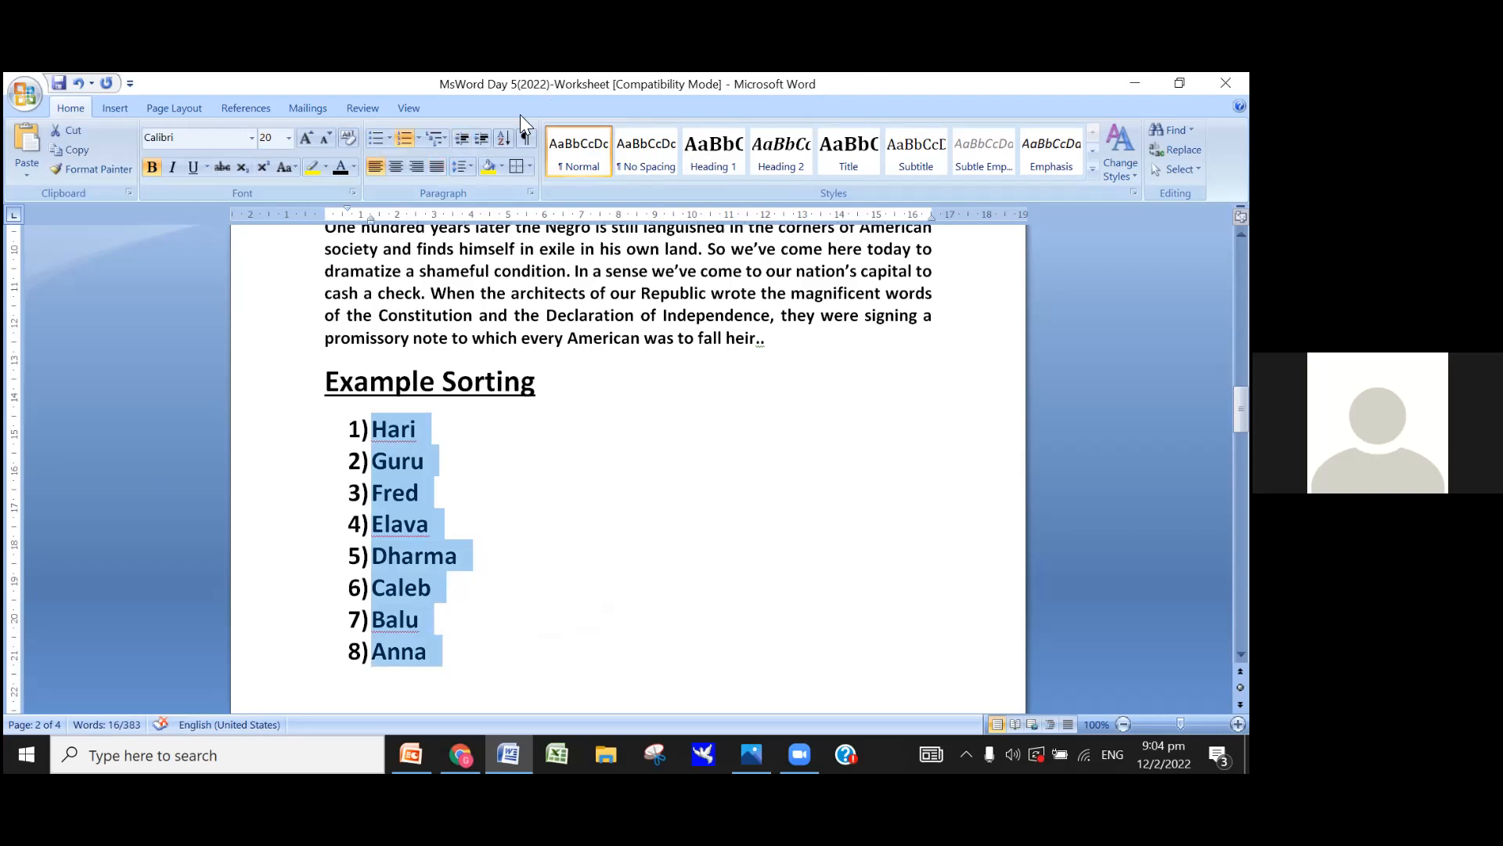
left_click(509, 135)
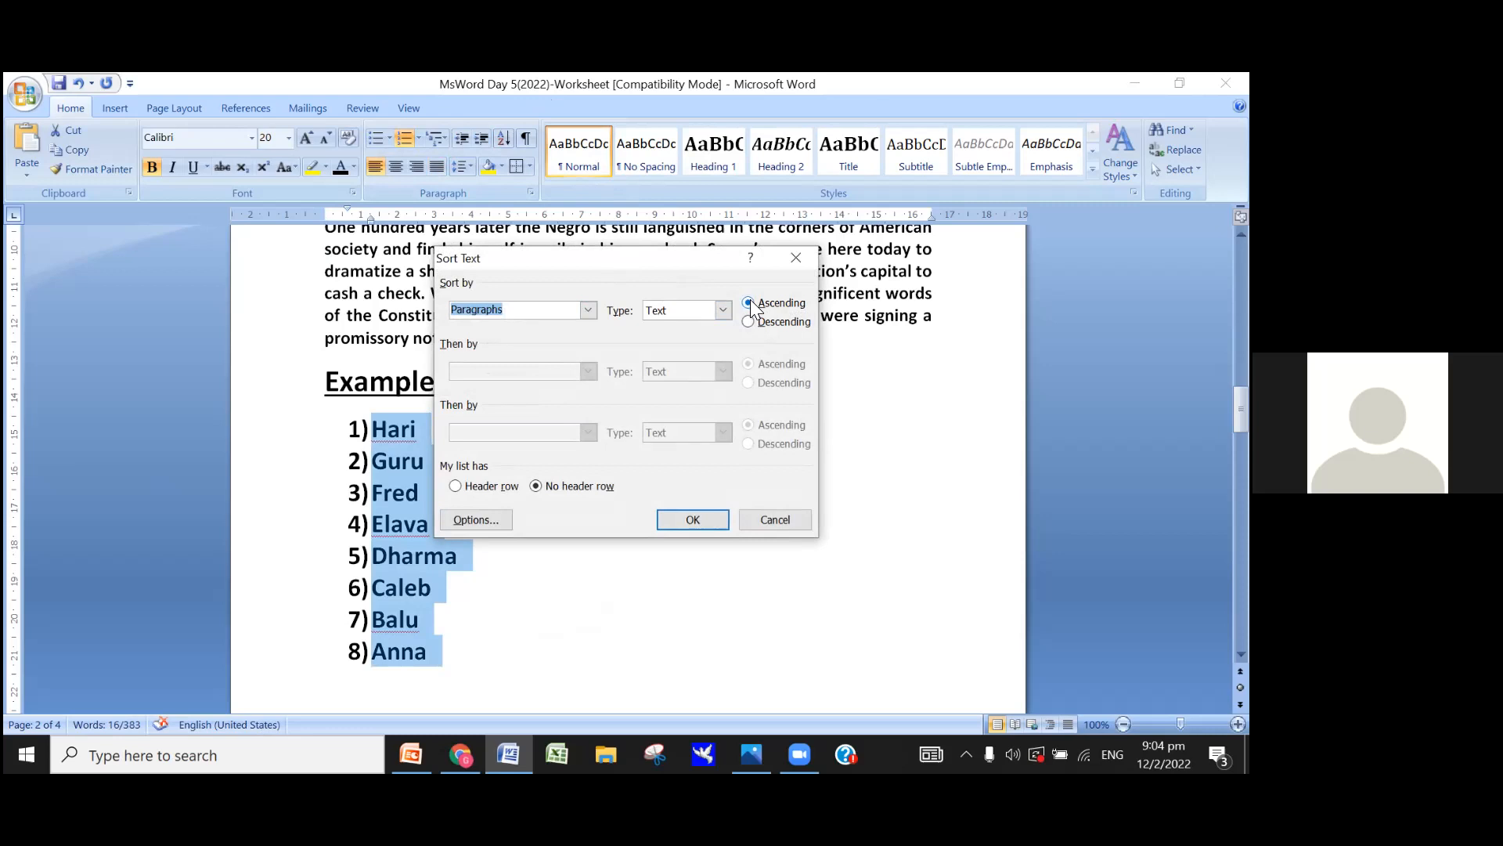
left_click(705, 526)
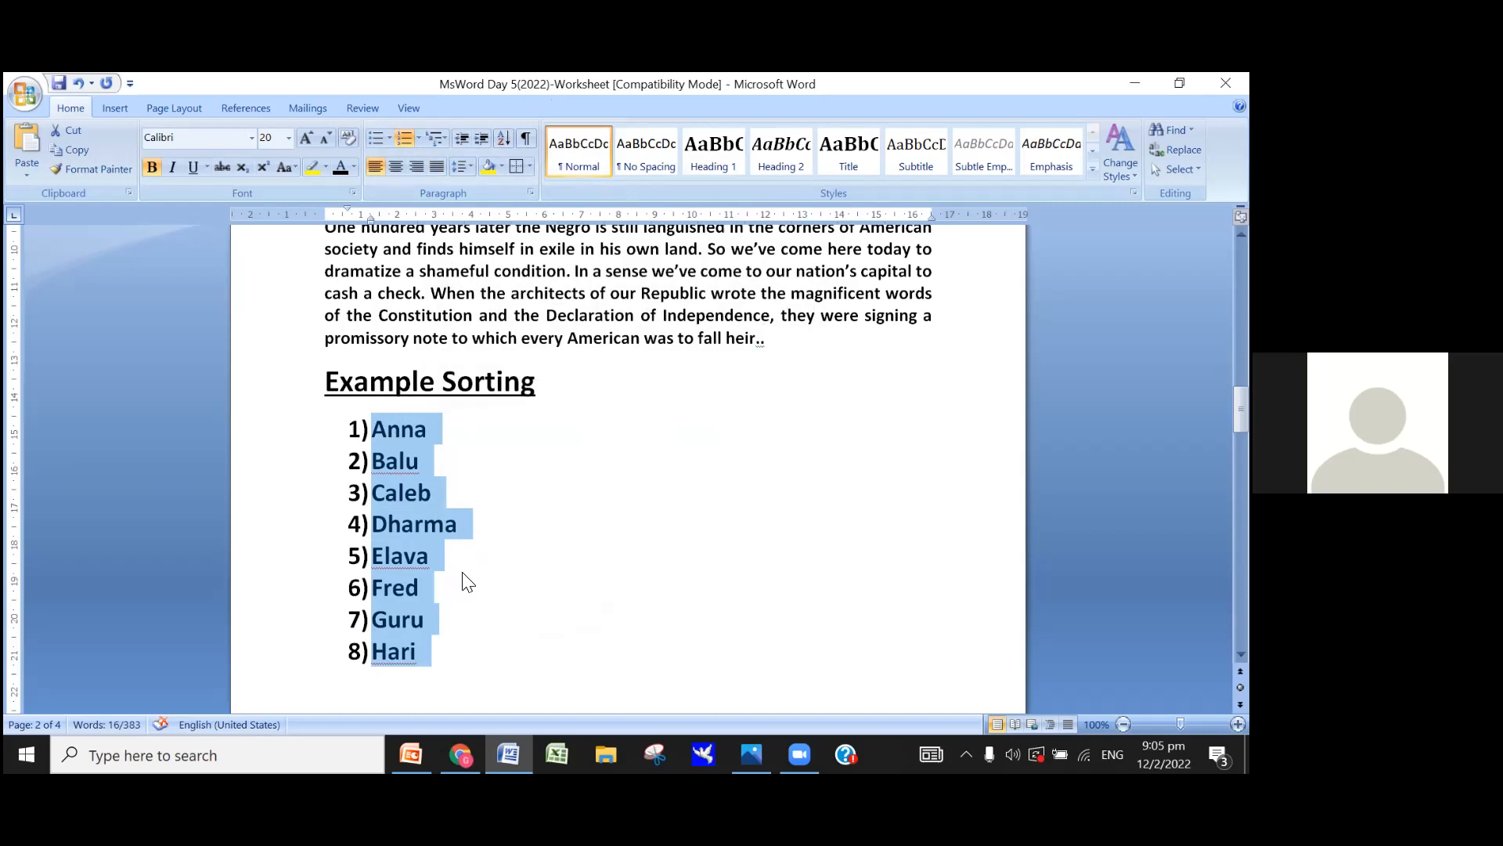
Step: Sort the selected numbered names under Example Sorting in descending order
left_click(506, 136)
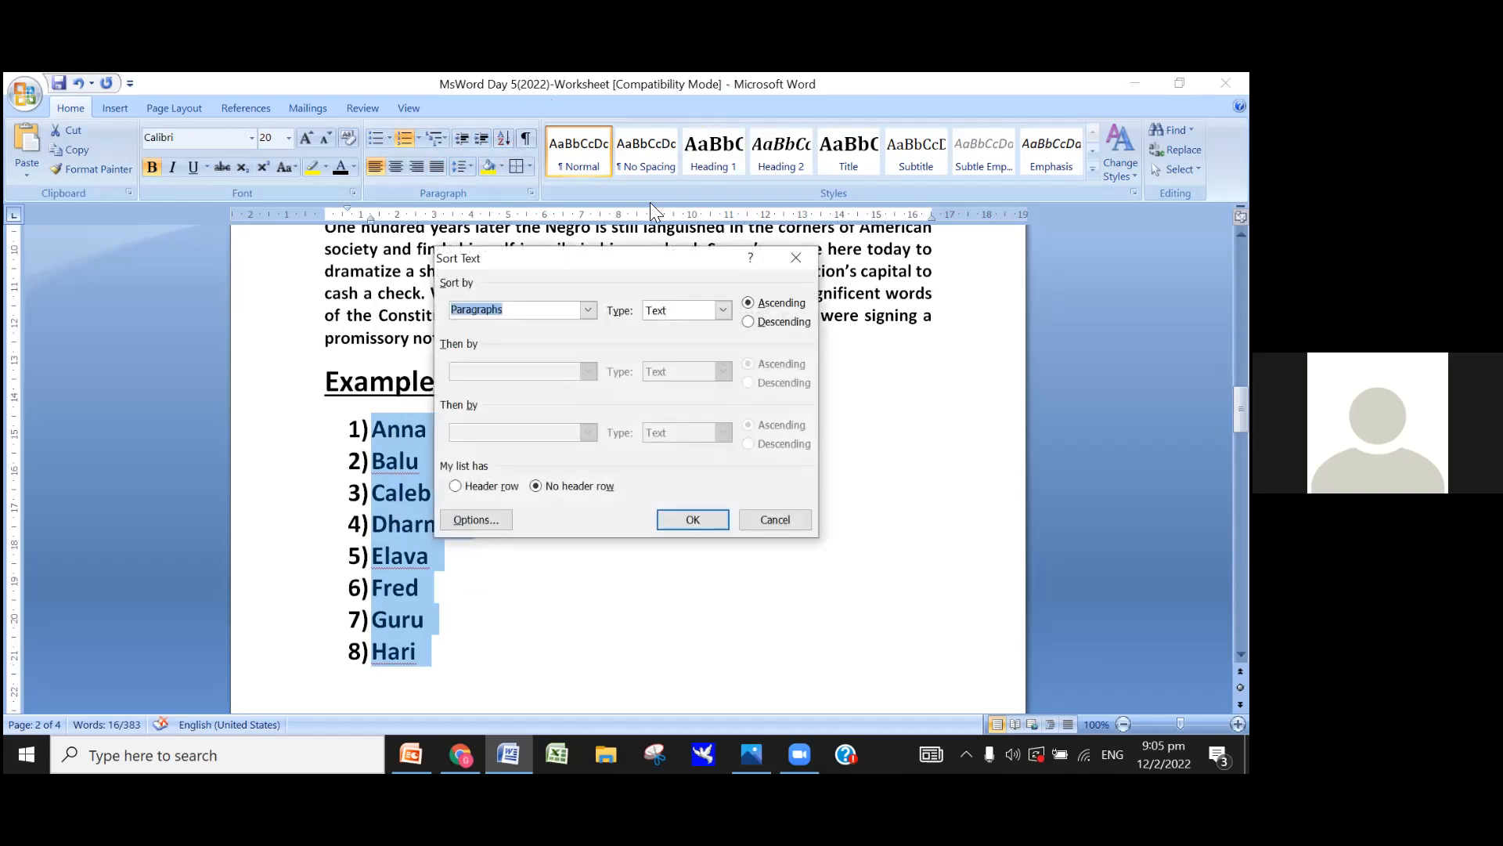
left_click(749, 321)
left_click(708, 519)
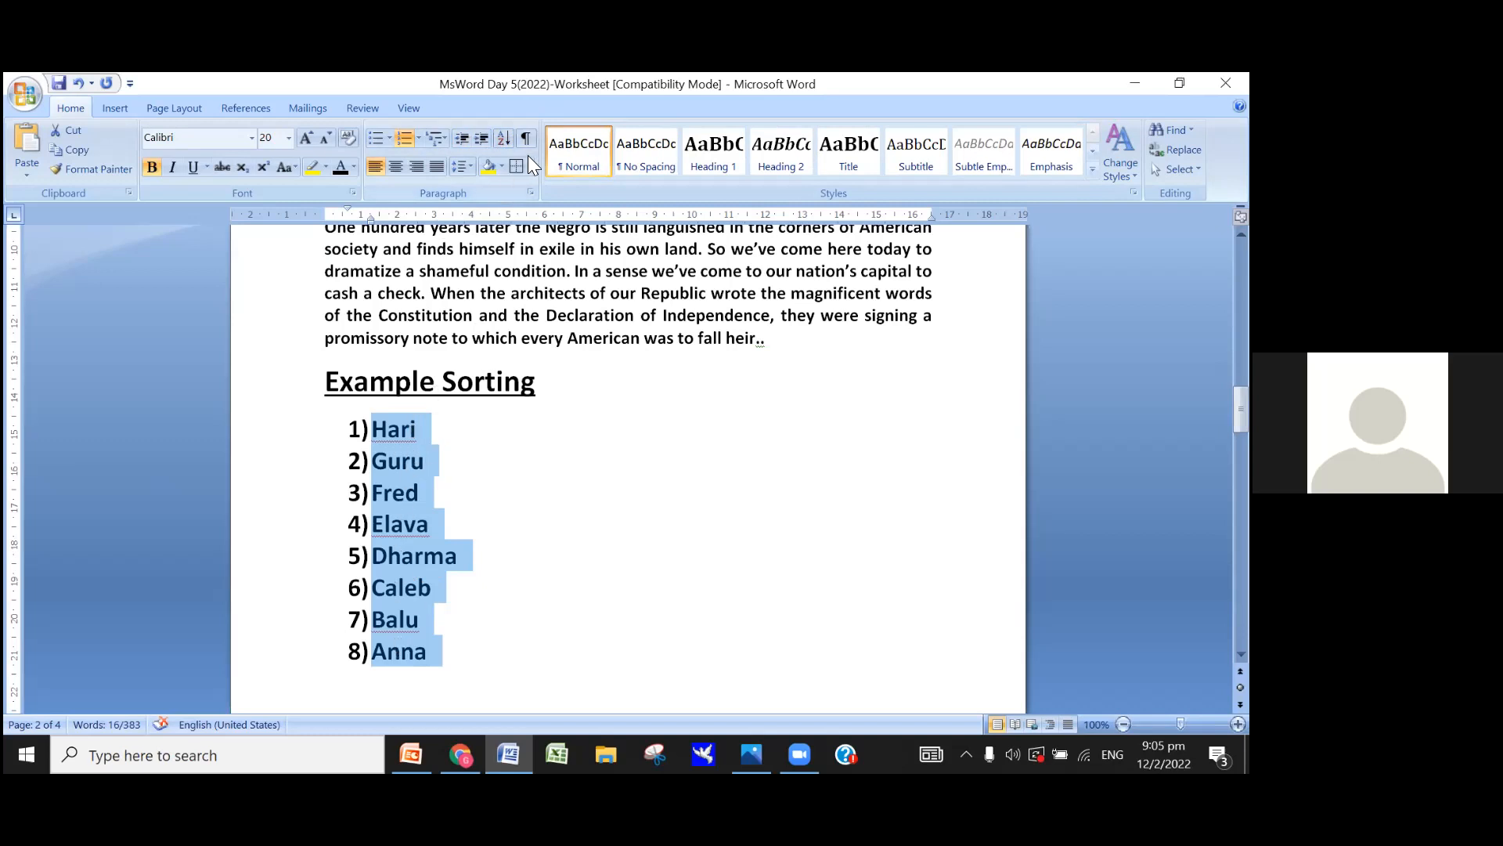
Step: Sort the selected numbered names under Example Sorting back into ascending order
left_click(506, 138)
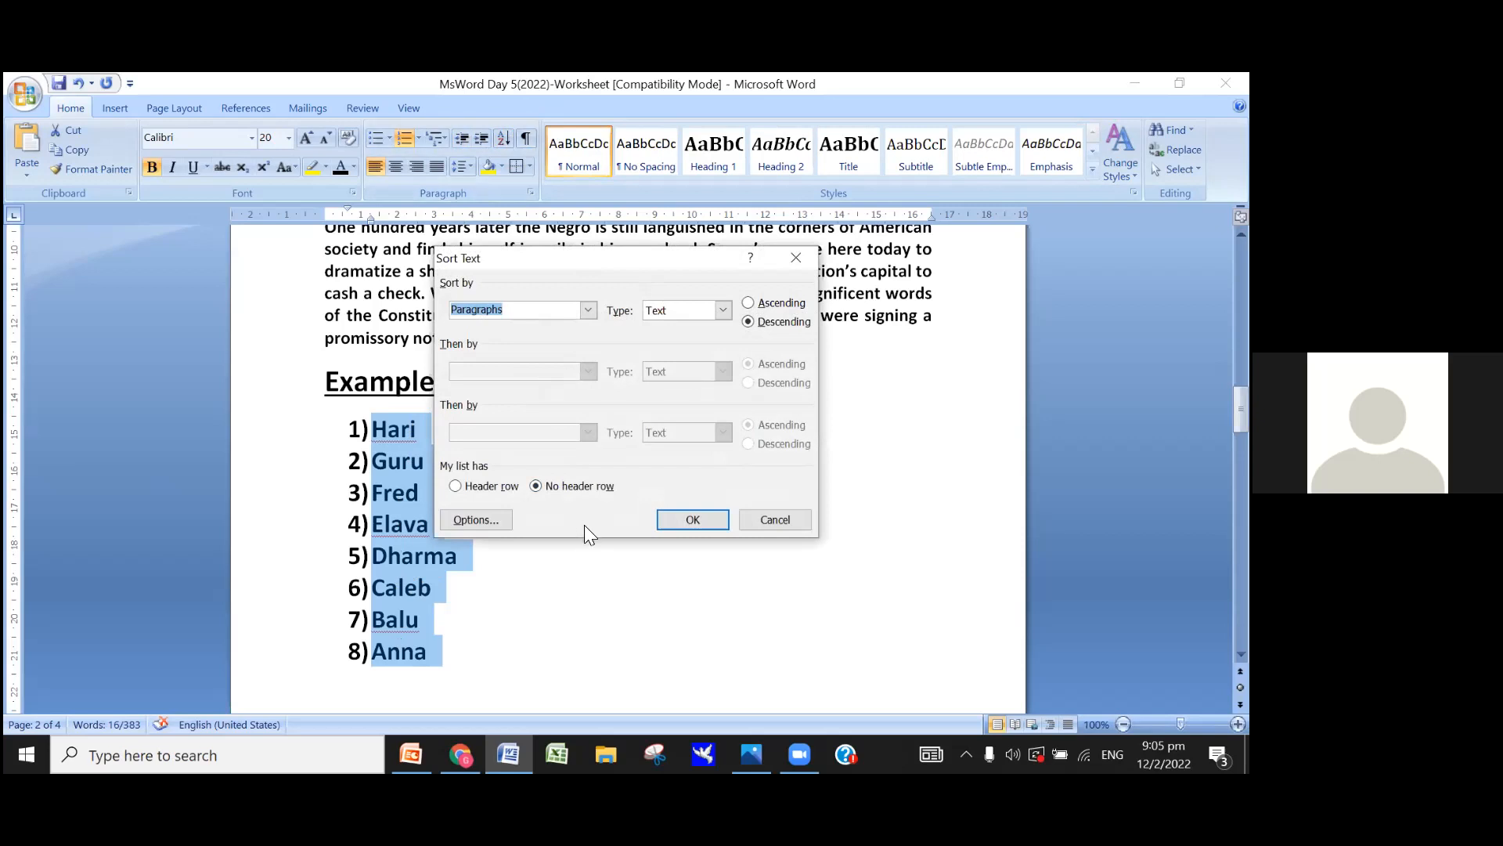
left_click(749, 301)
left_click(693, 520)
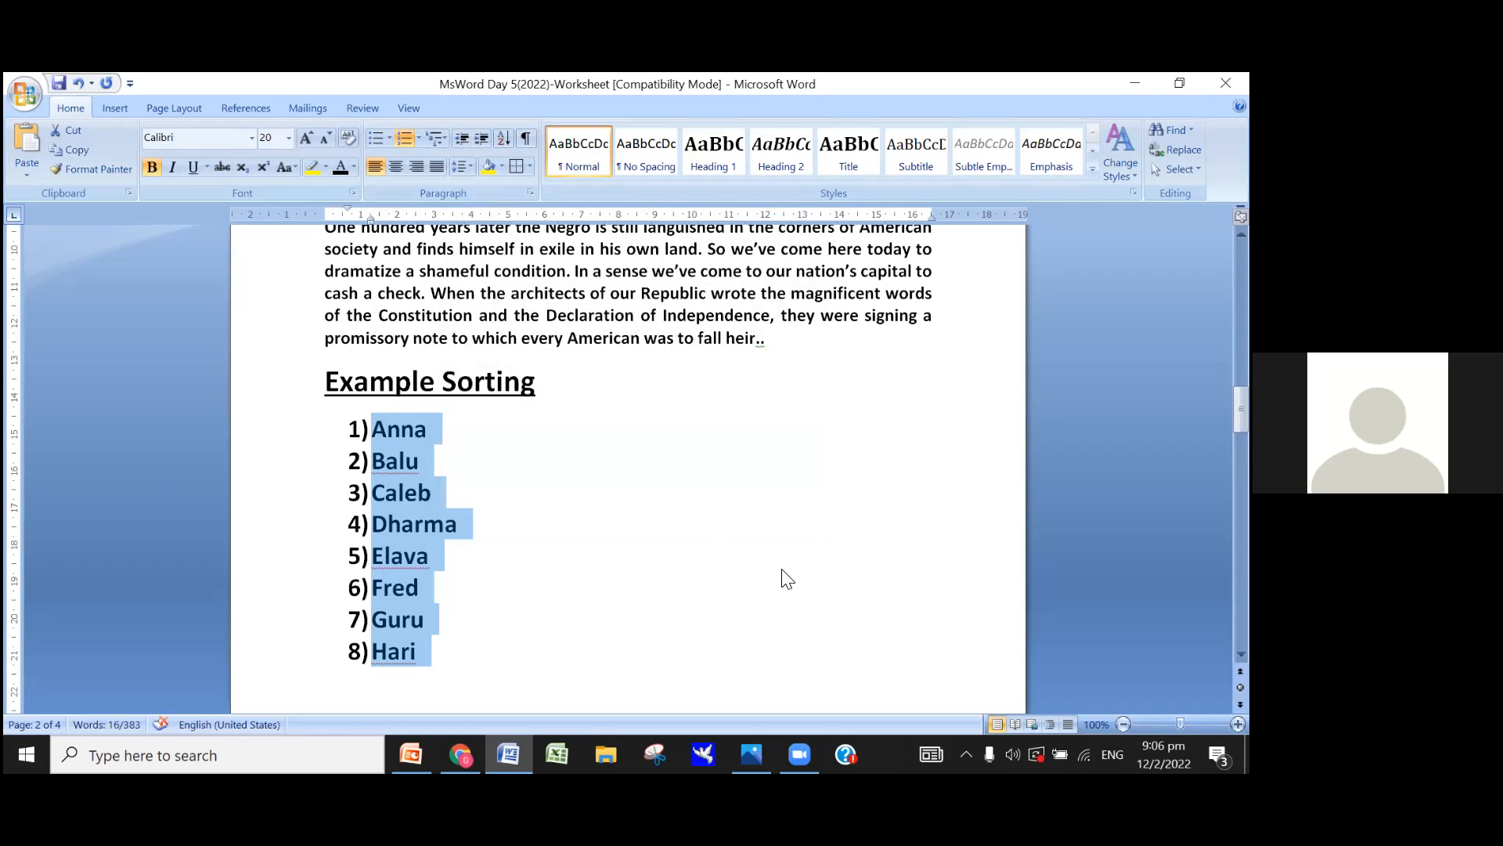
Step: Center the "Example Paragraph Text" heading above the yellow-shaded paragraph
scroll(752, 486, "up", 5)
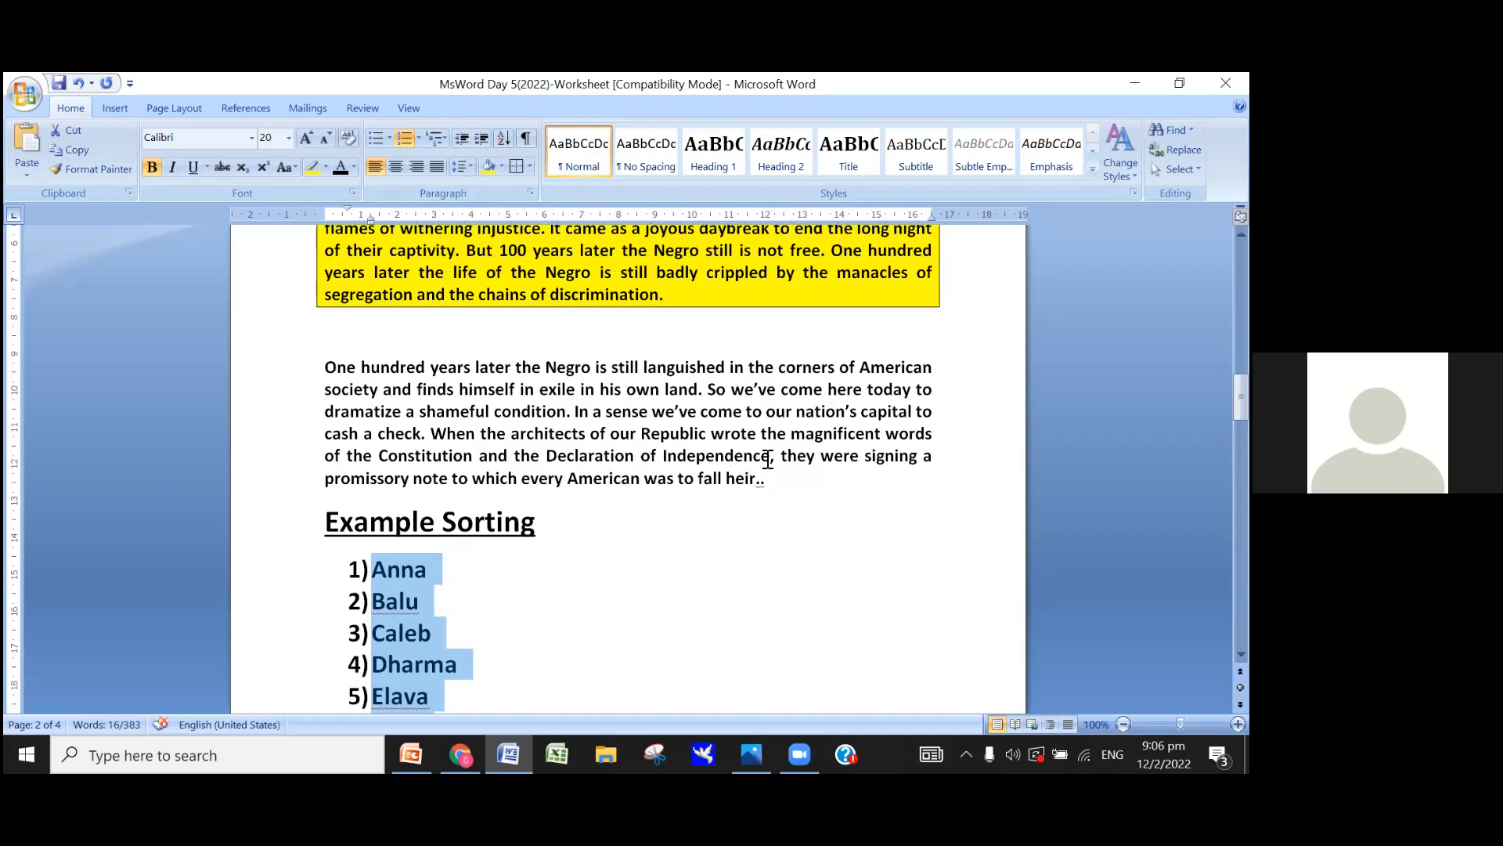
scroll(759, 401, "up", 1)
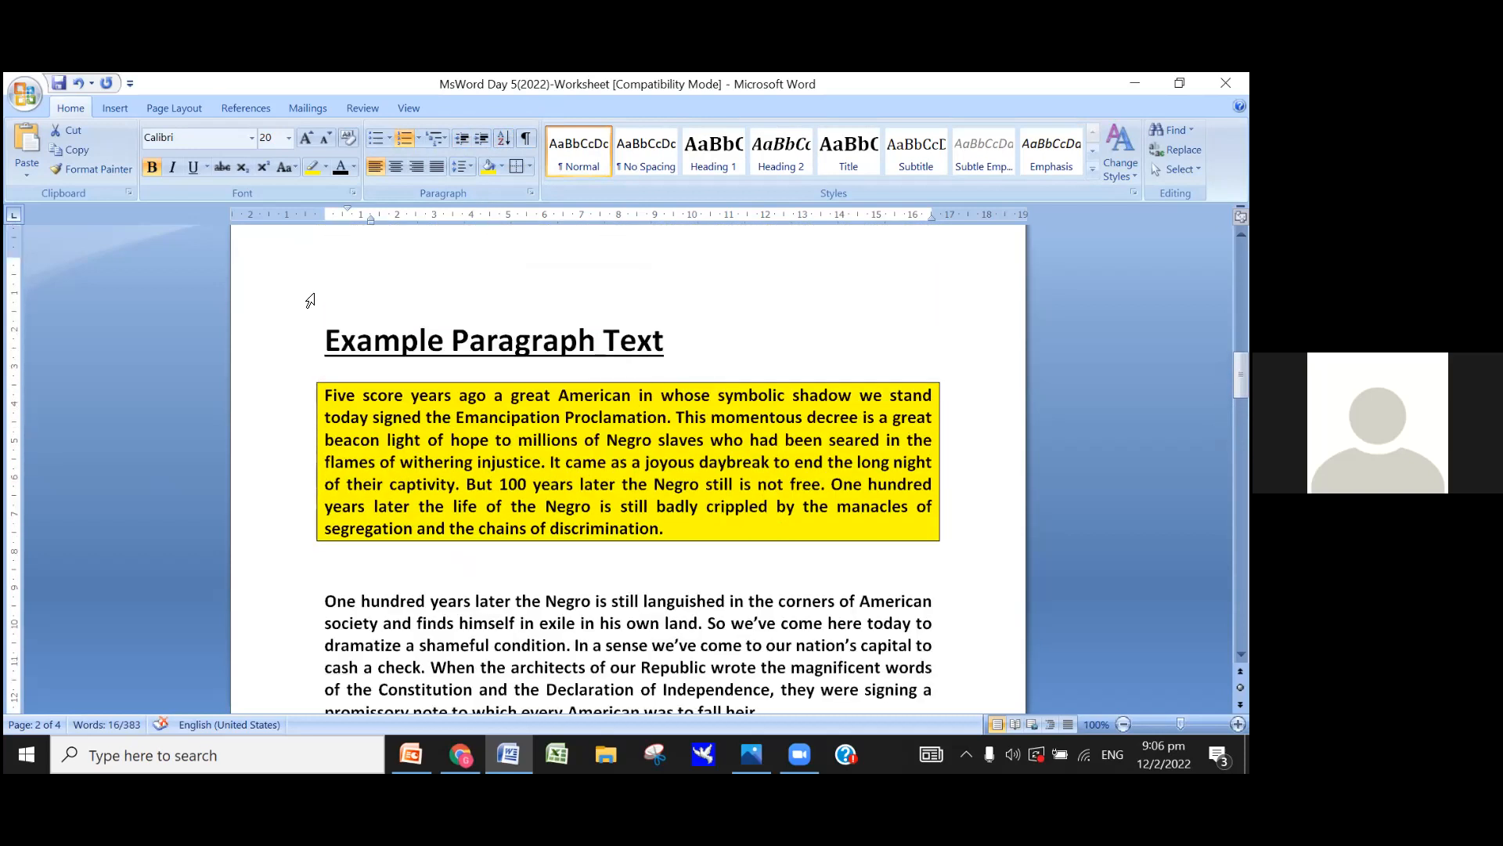
left_click(329, 342)
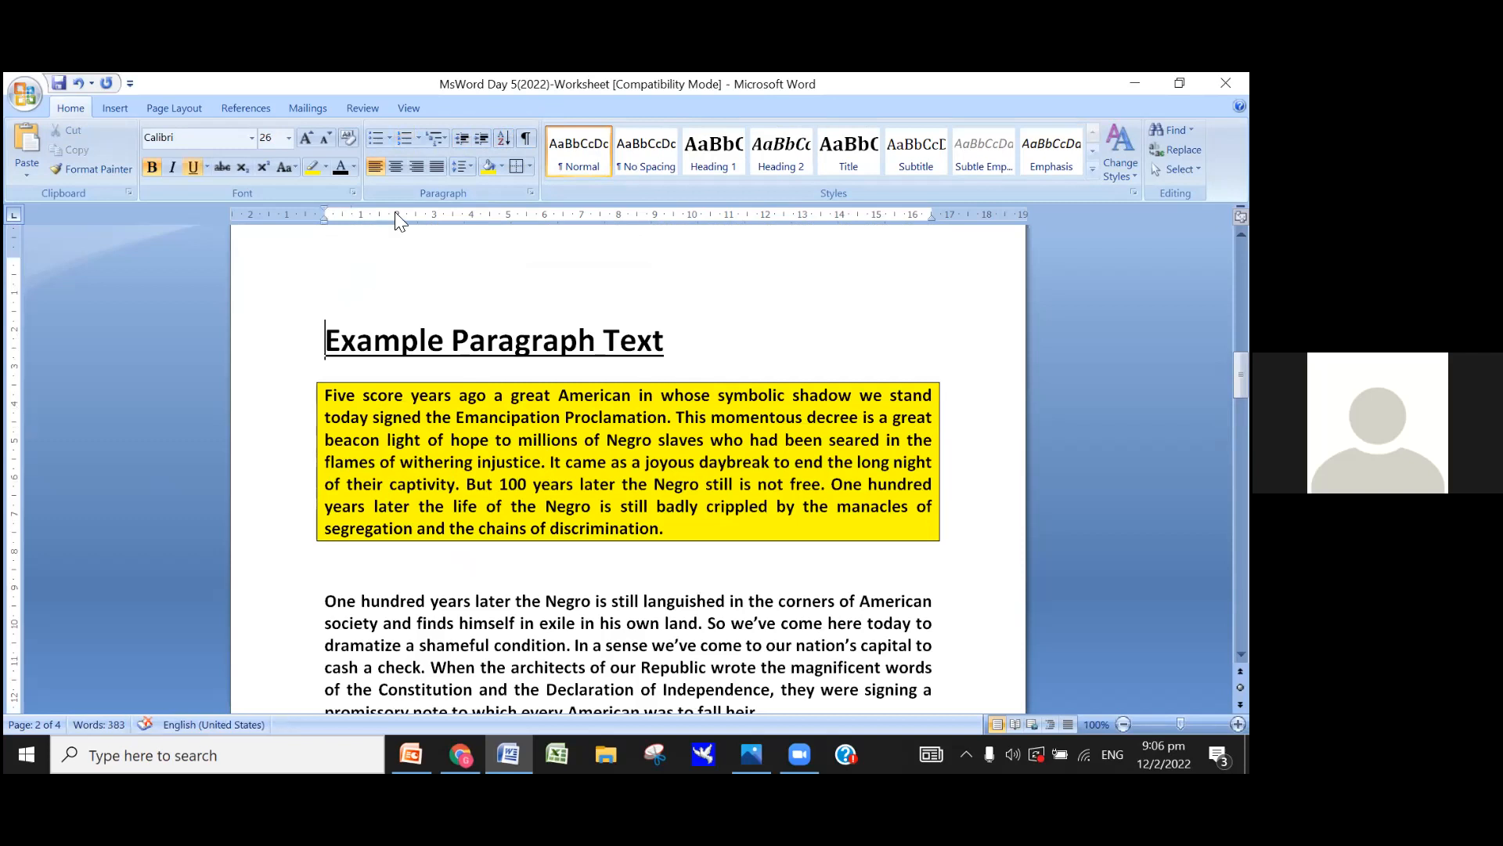
left_click(398, 168)
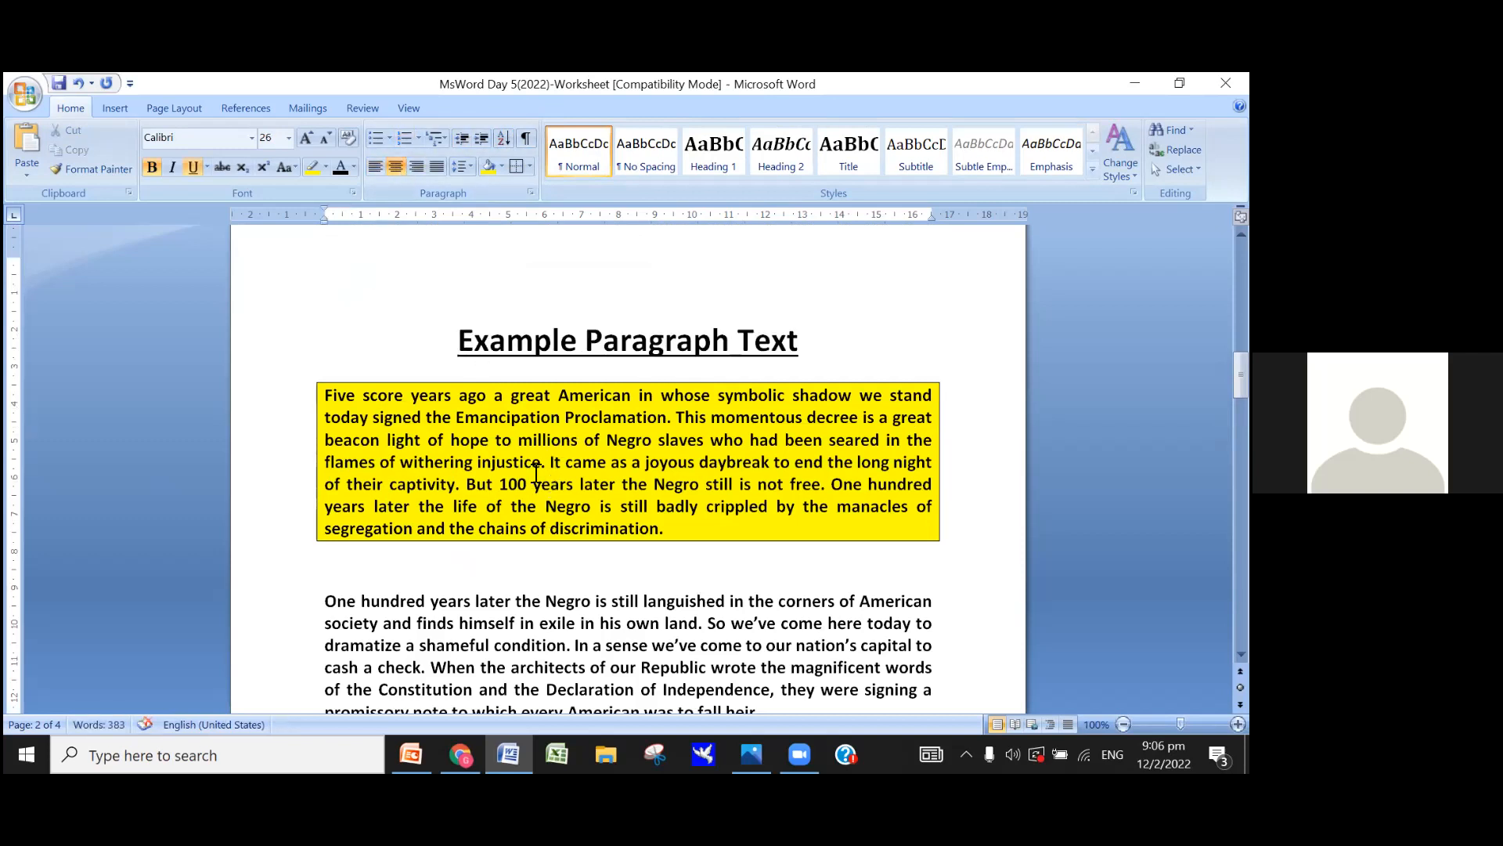
Step: Find the Format Painter section on the following page and look through Examples 1 to 4
scroll(534, 466, "down", 2)
scroll(533, 465, "down", 3)
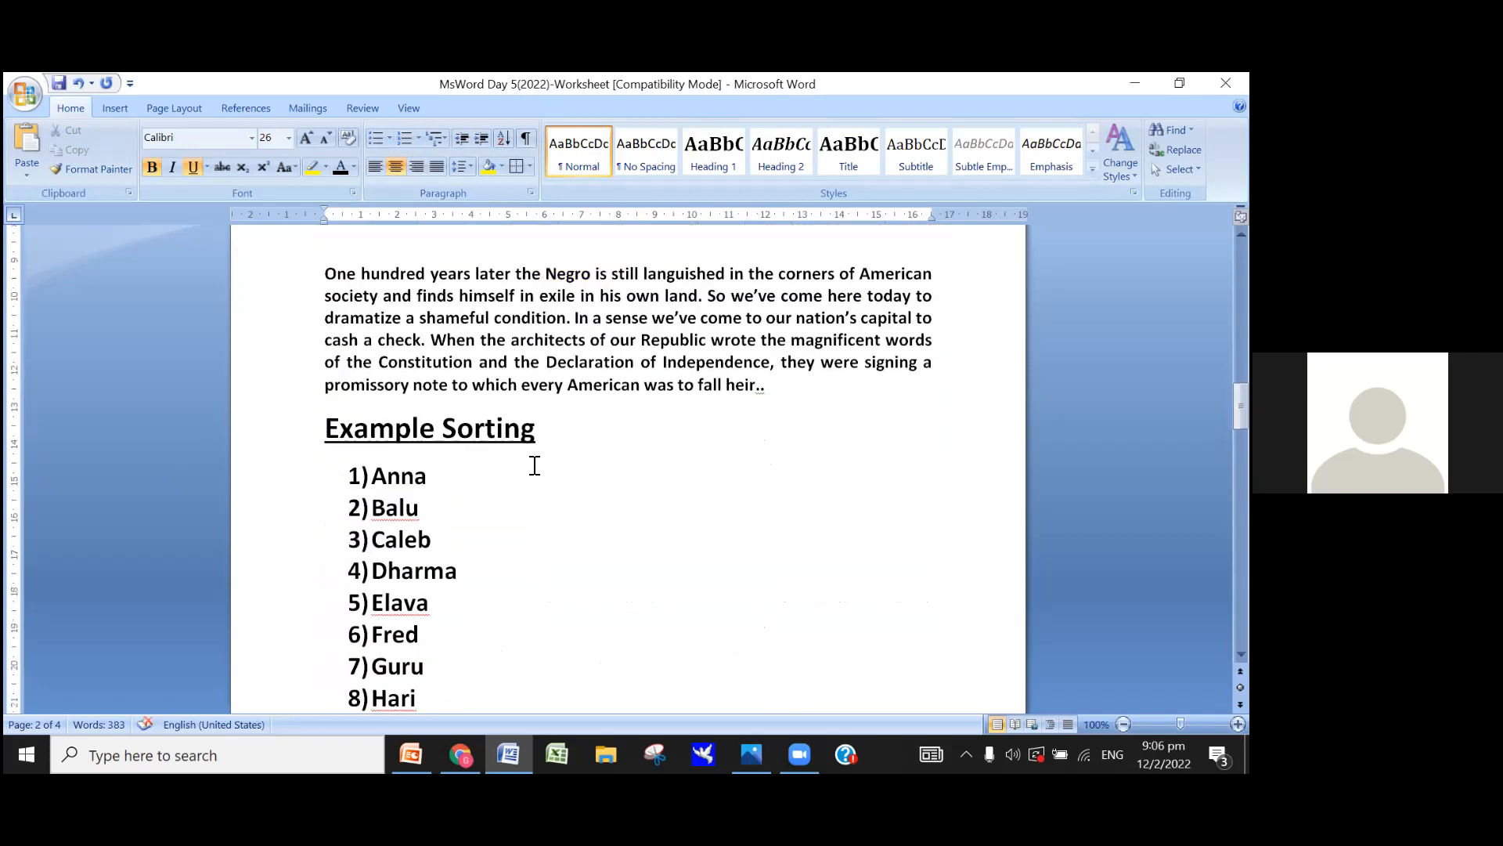
scroll(539, 433, "down", 5)
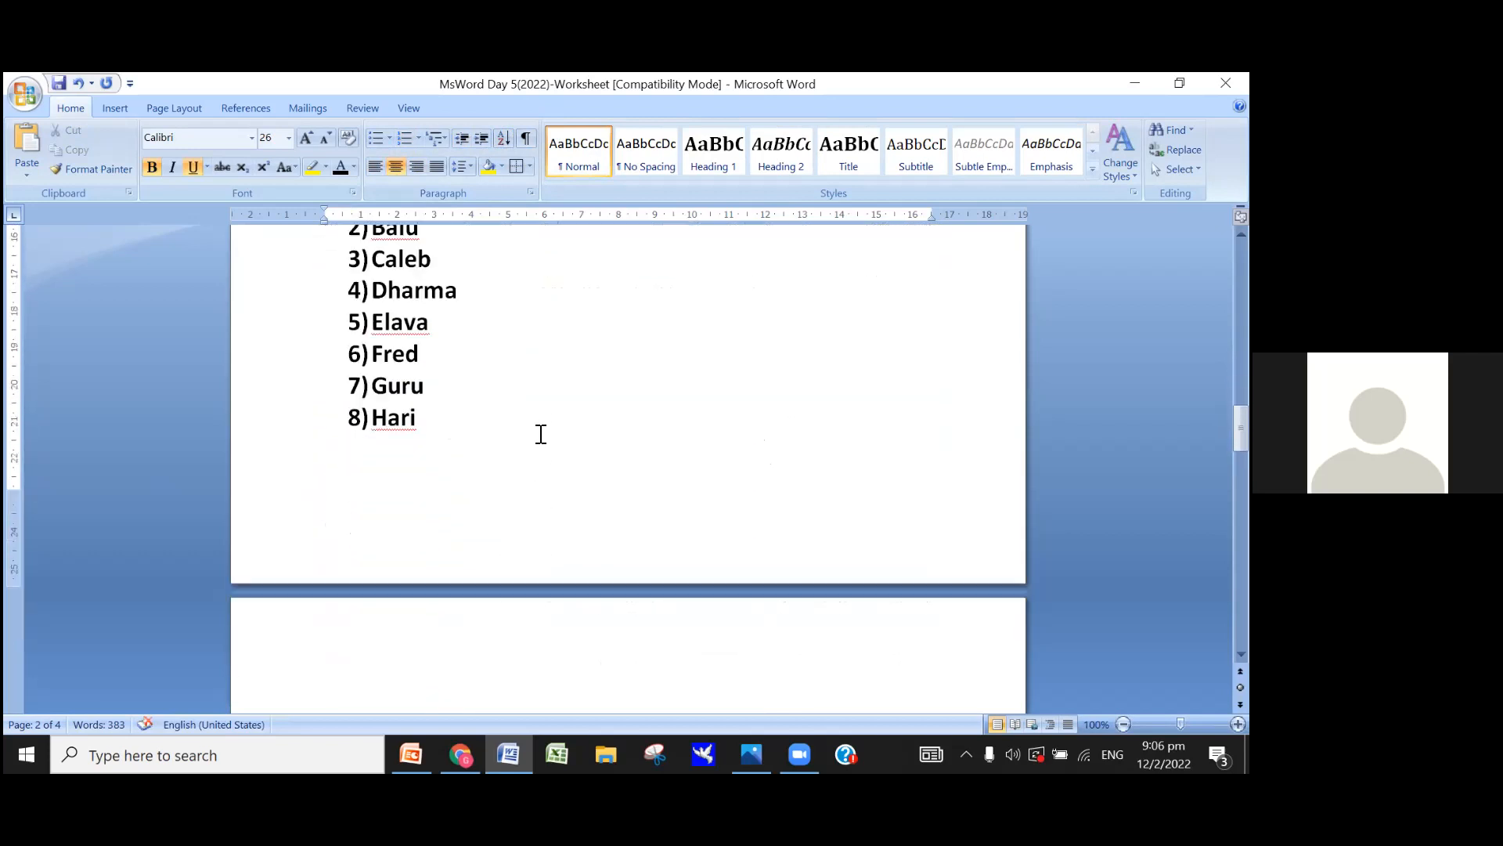
scroll(540, 434, "down", 1)
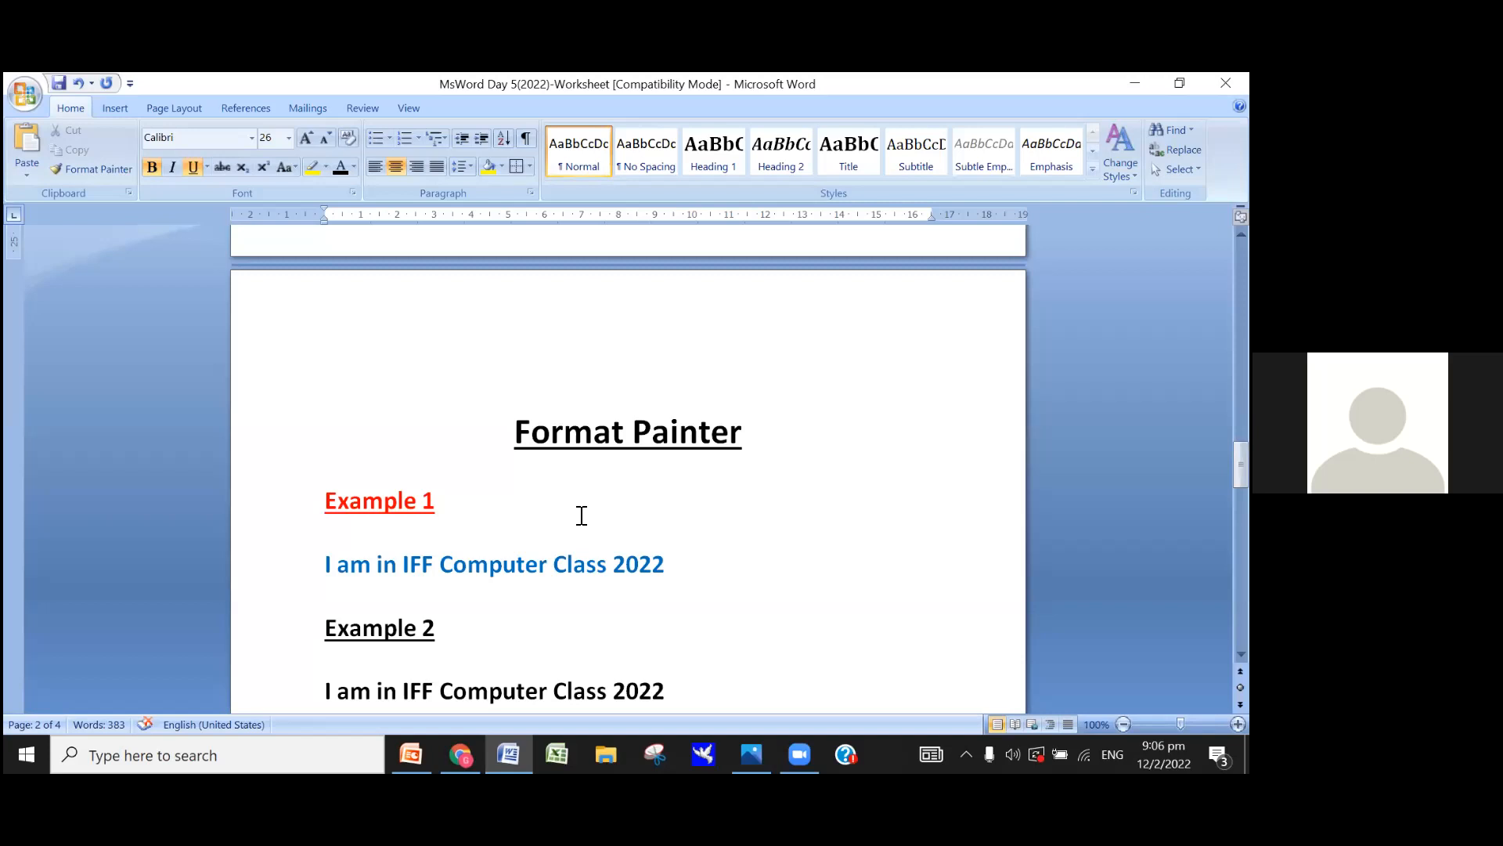
scroll(597, 496, "down", 3)
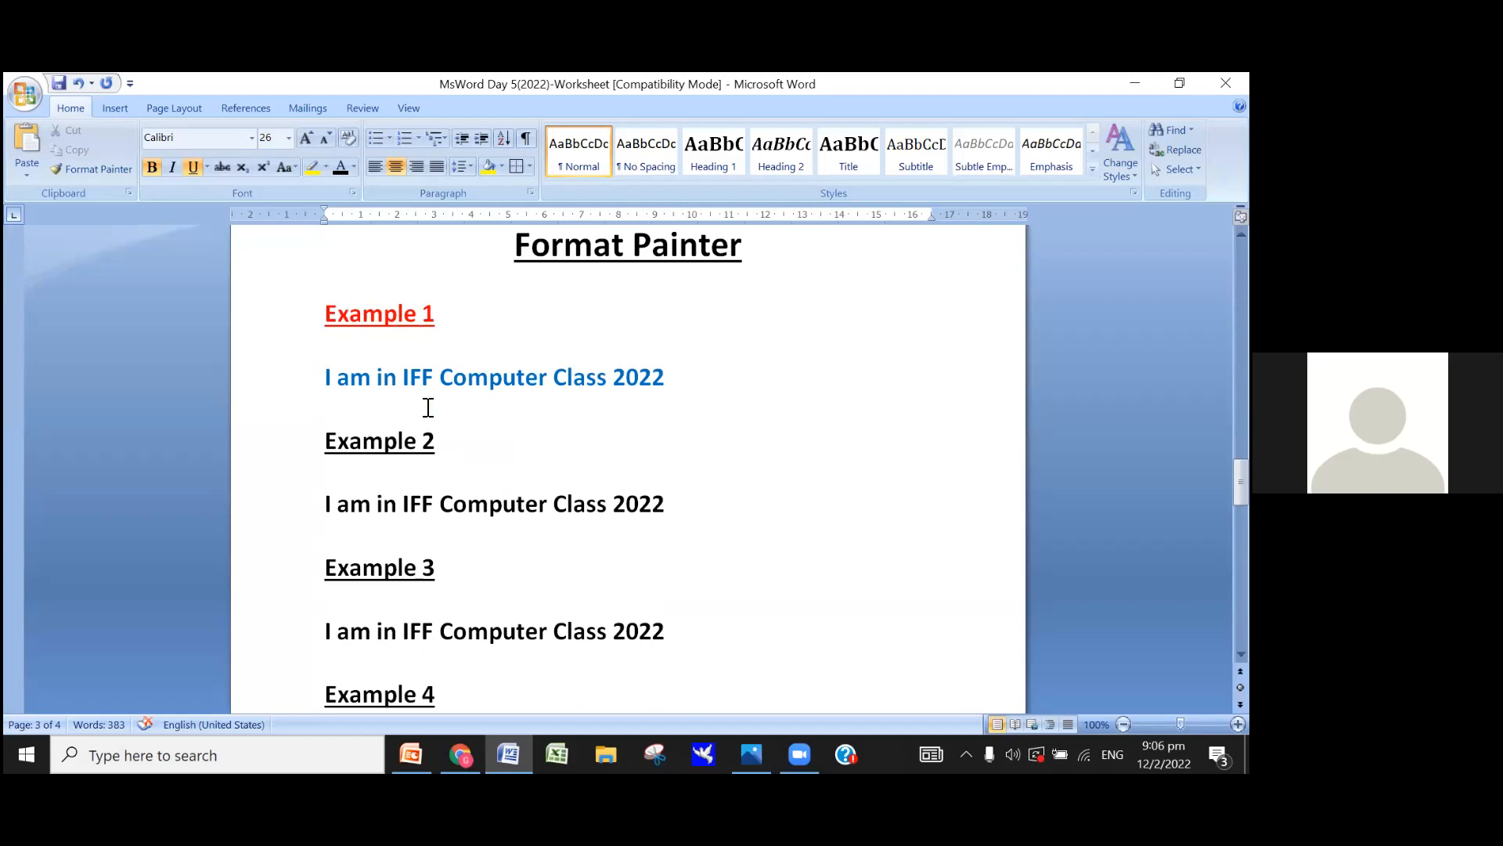
scroll(546, 480, "down", 1)
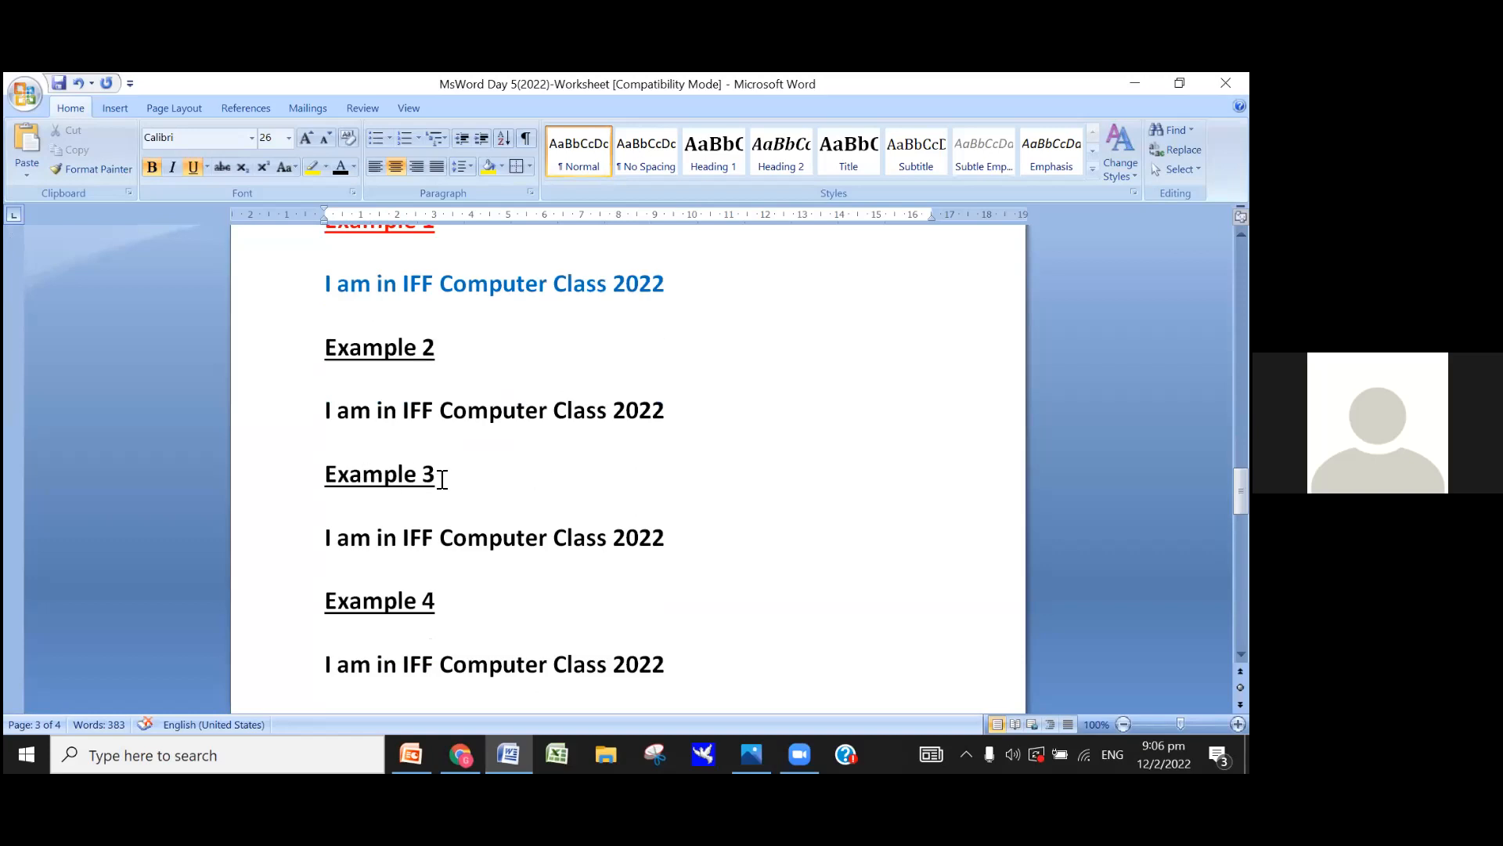
scroll(539, 499, "down", 1)
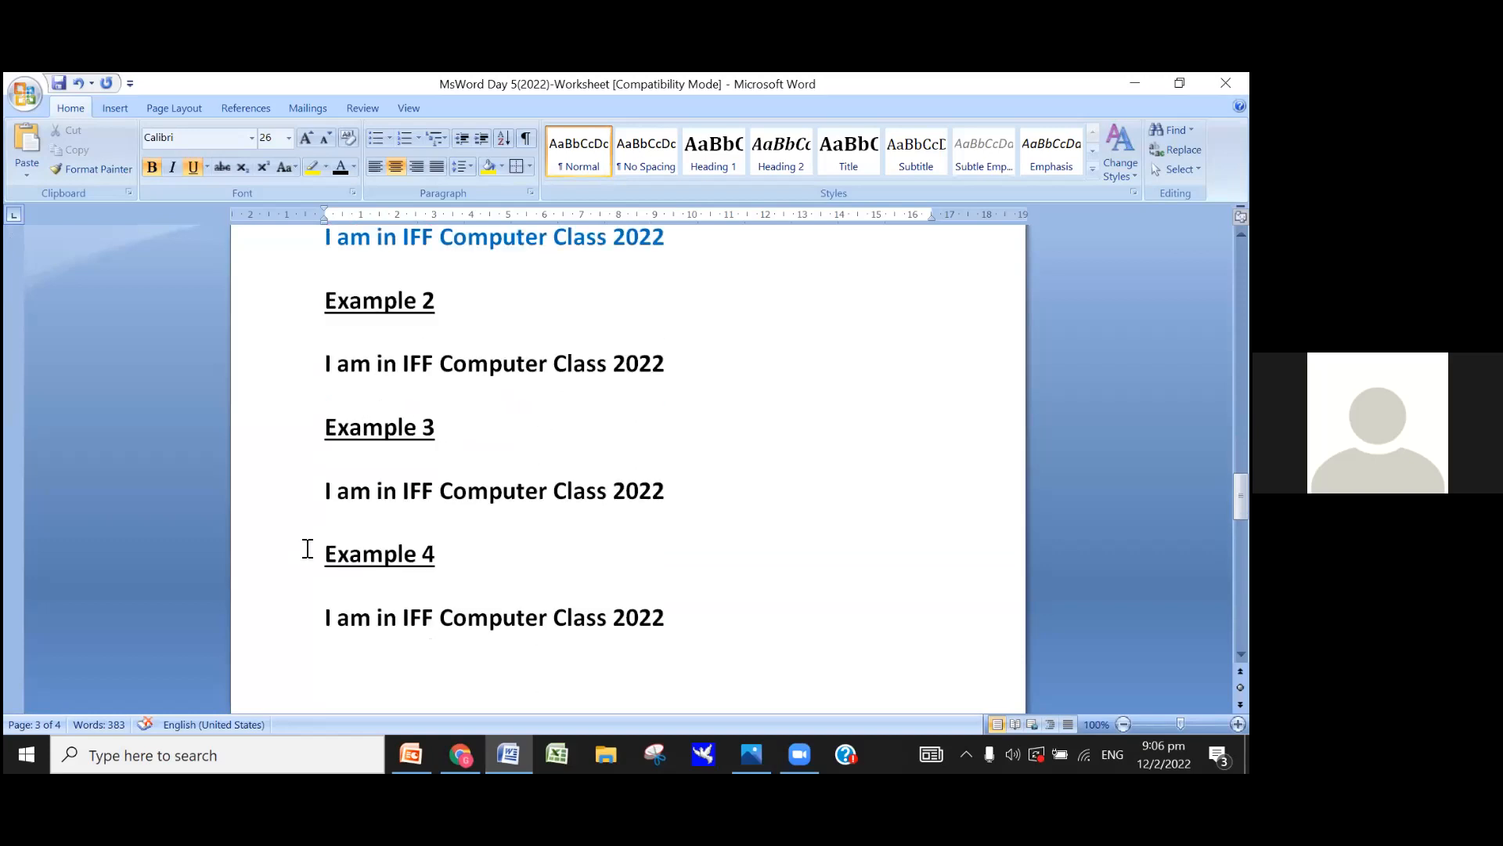
Step: Select the red underlined "Example 1" heading in the Format Painter section as the formatting source
scroll(525, 455, "up", 3)
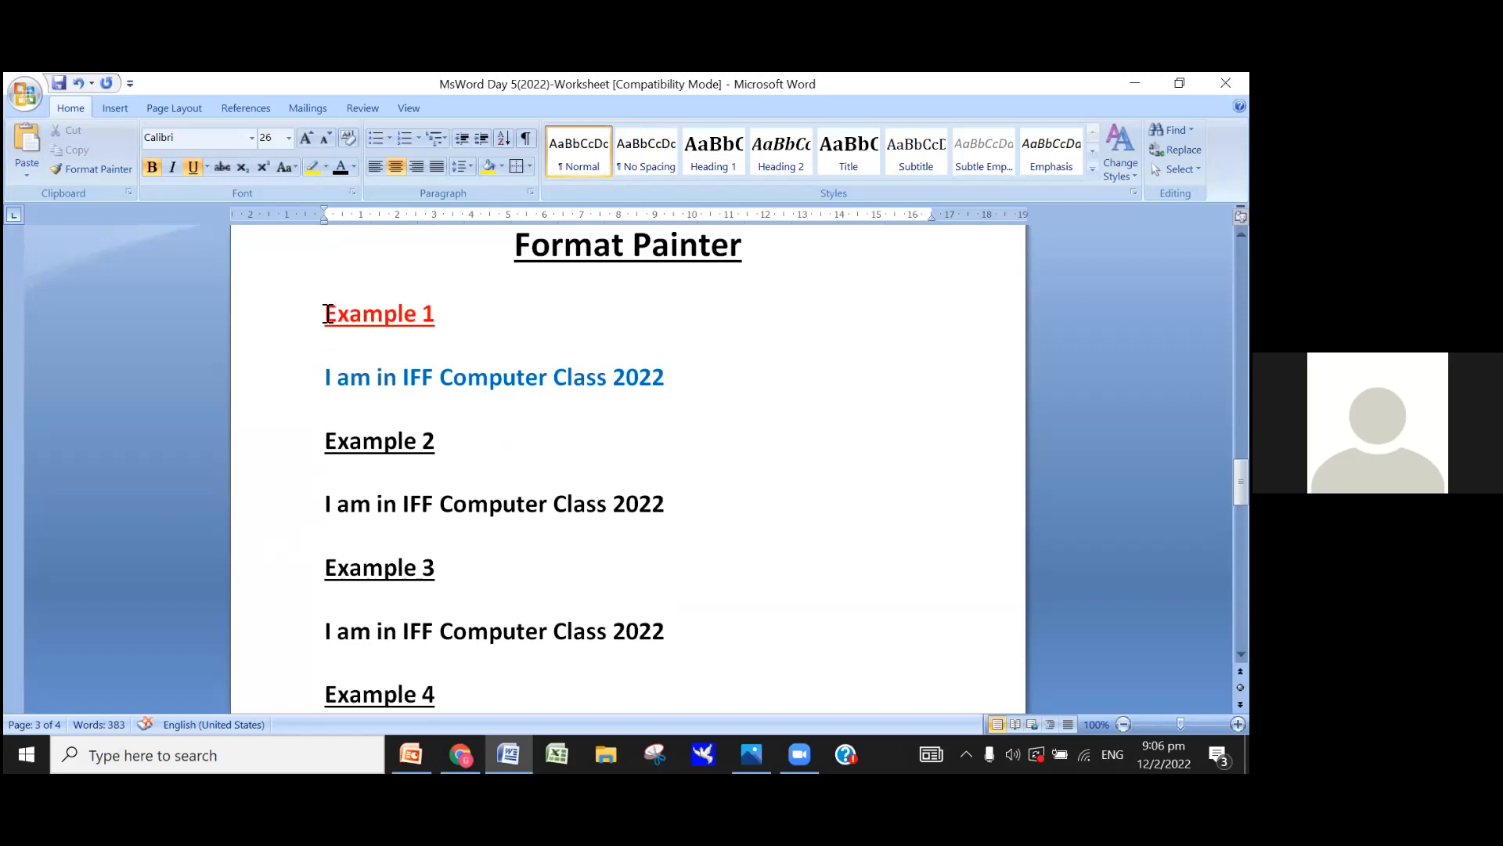
left_click_drag(327, 314, 449, 325)
left_click(397, 268)
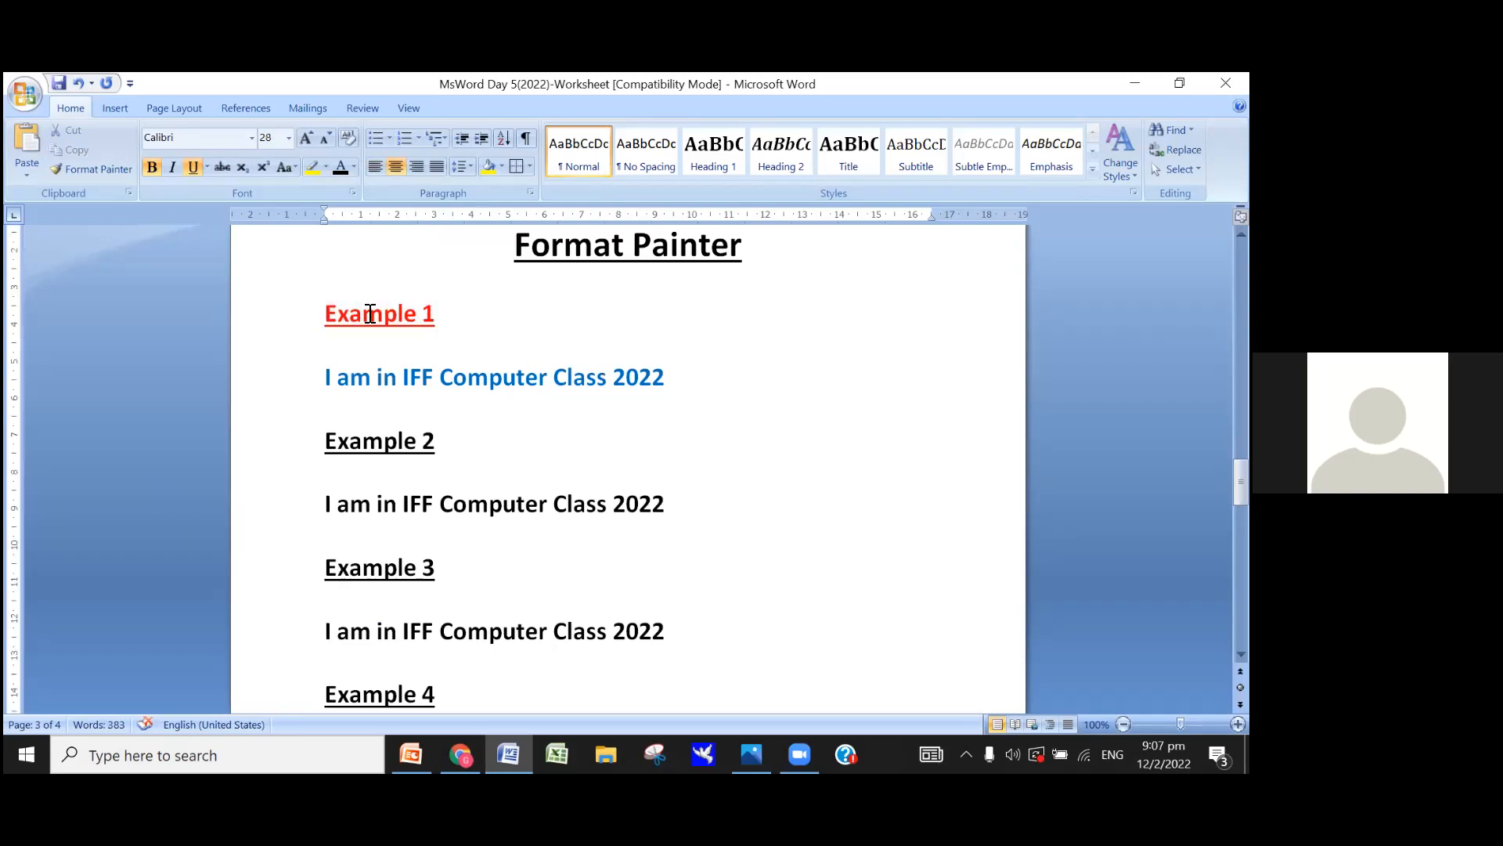
double_click(371, 313)
left_click(370, 311)
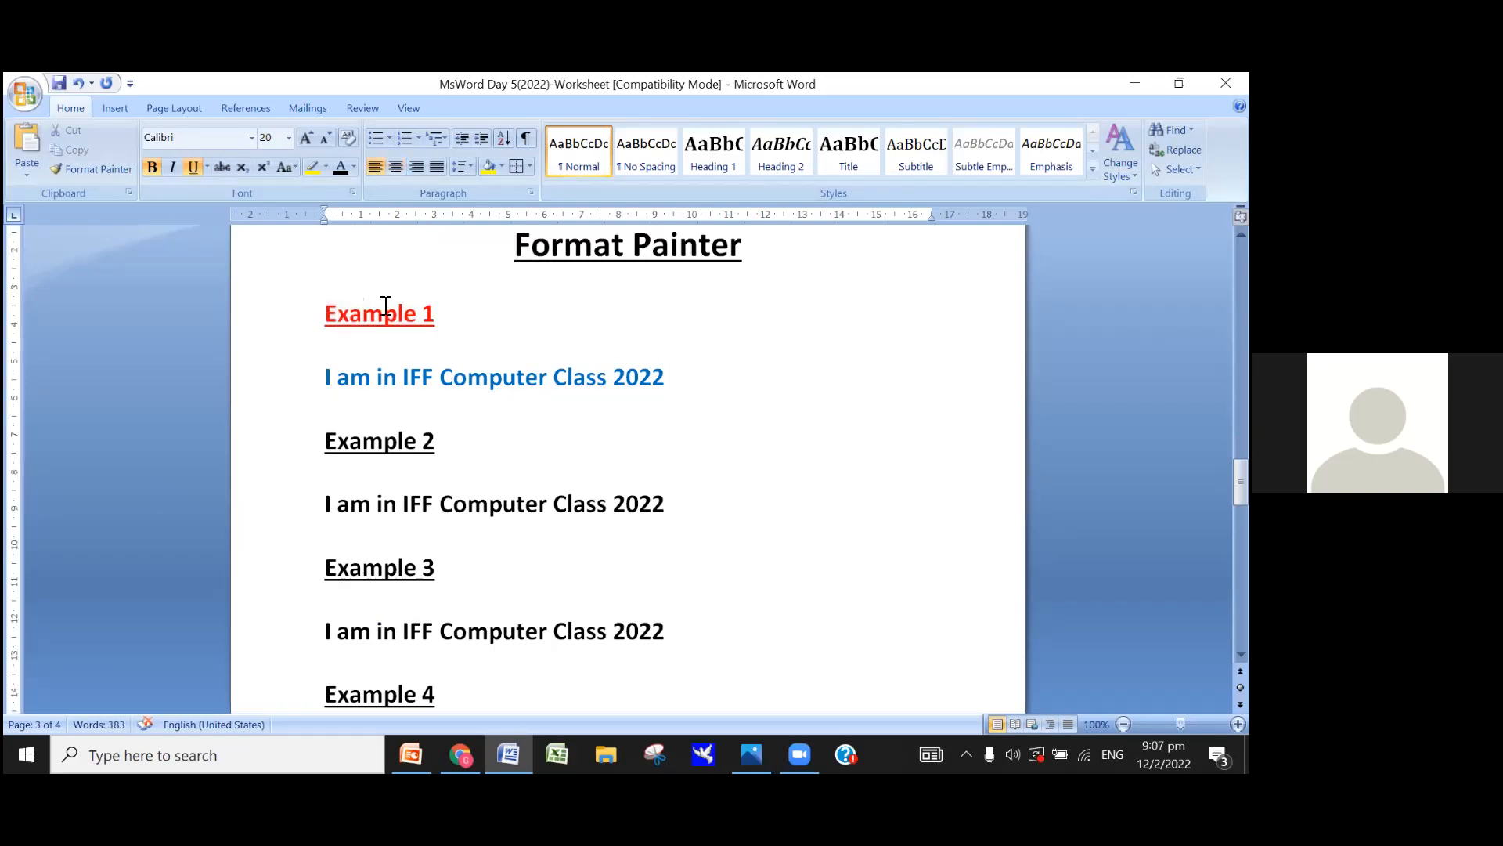
triple_click(363, 316)
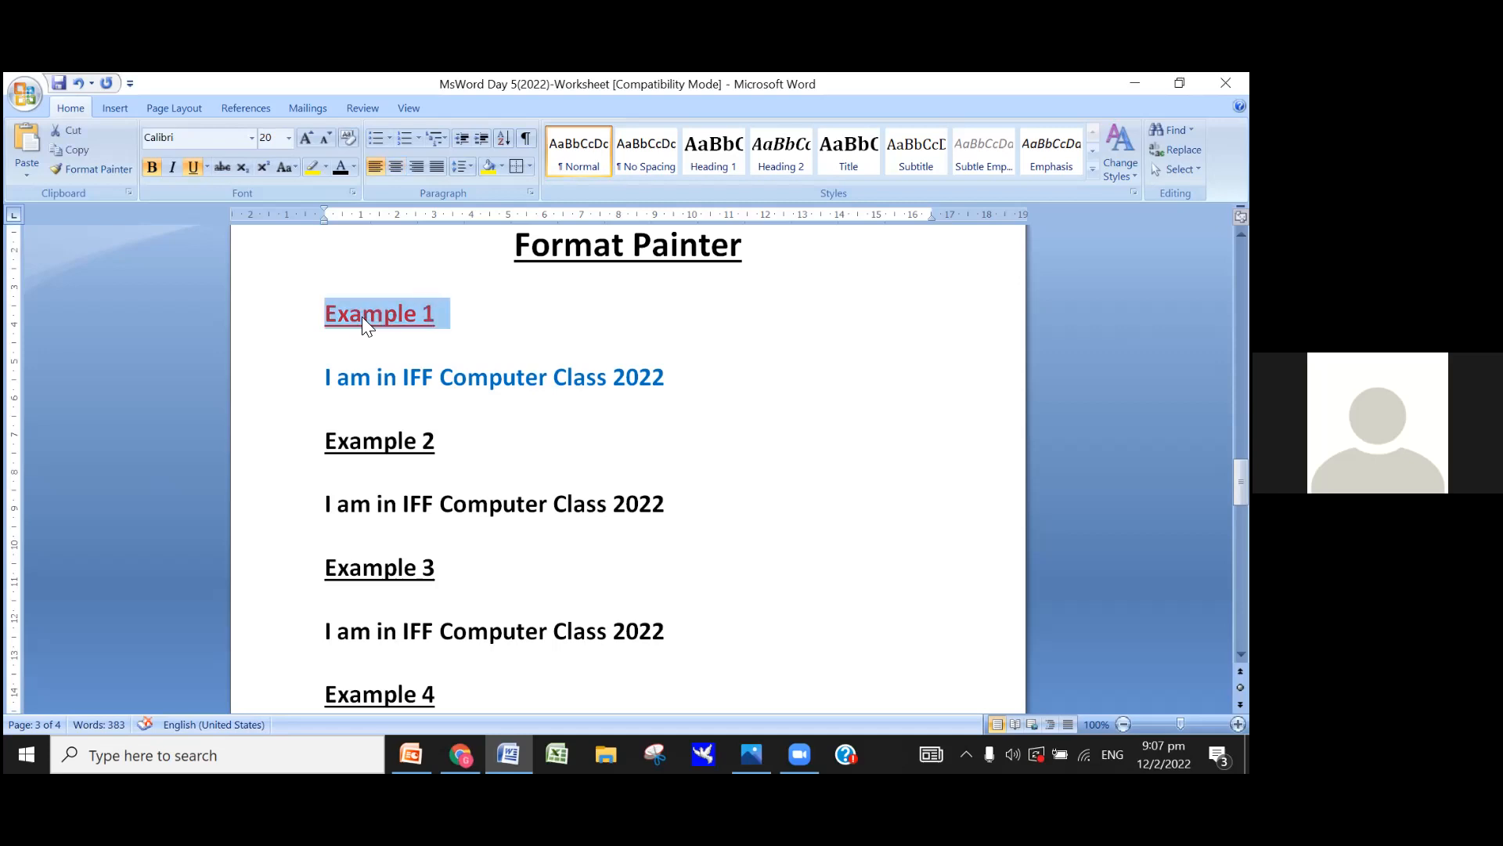
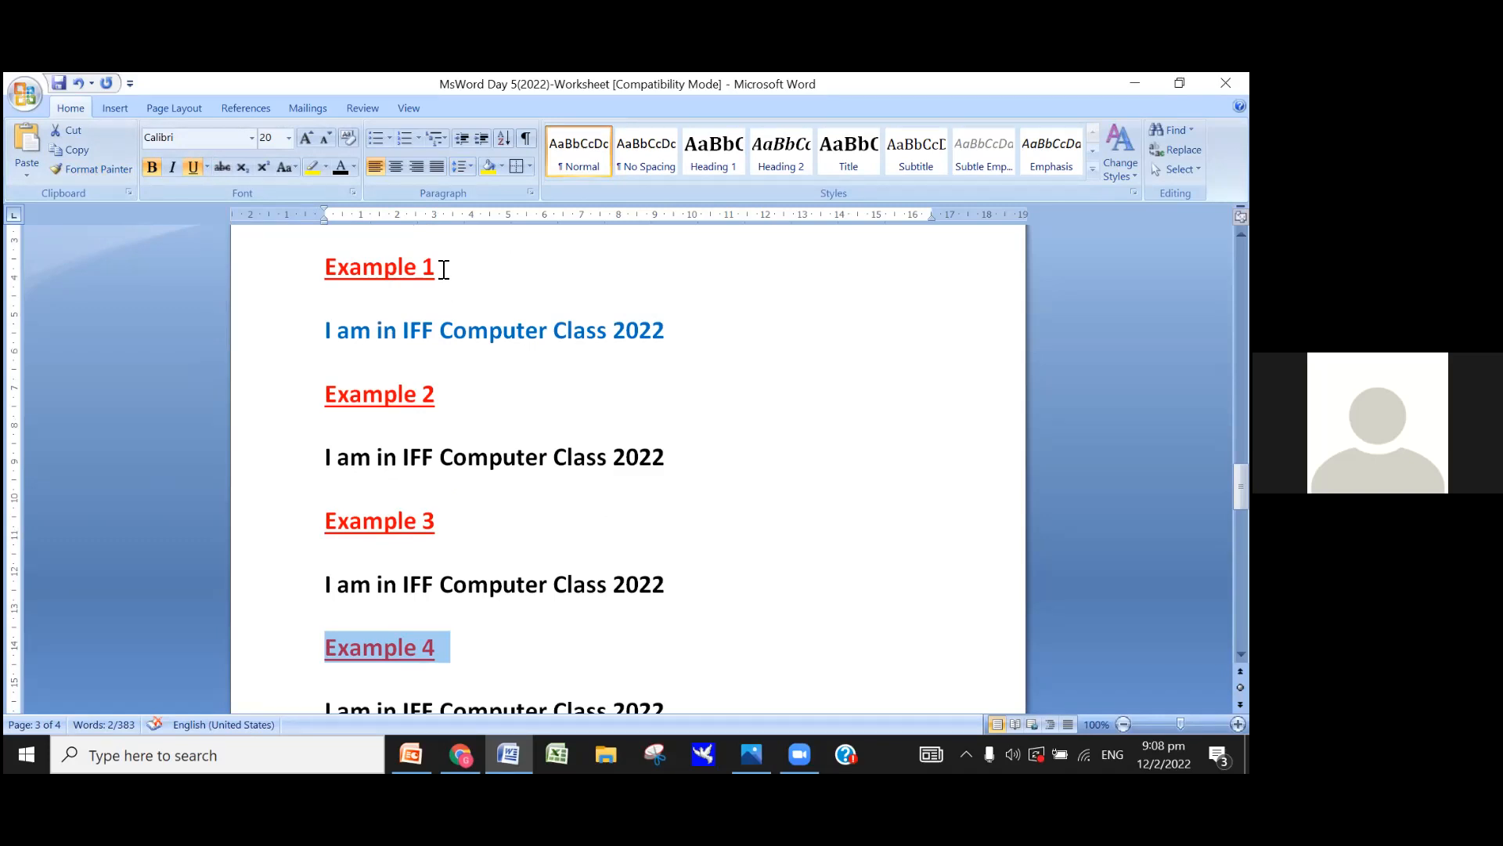
left_click_drag(443, 268, 337, 268)
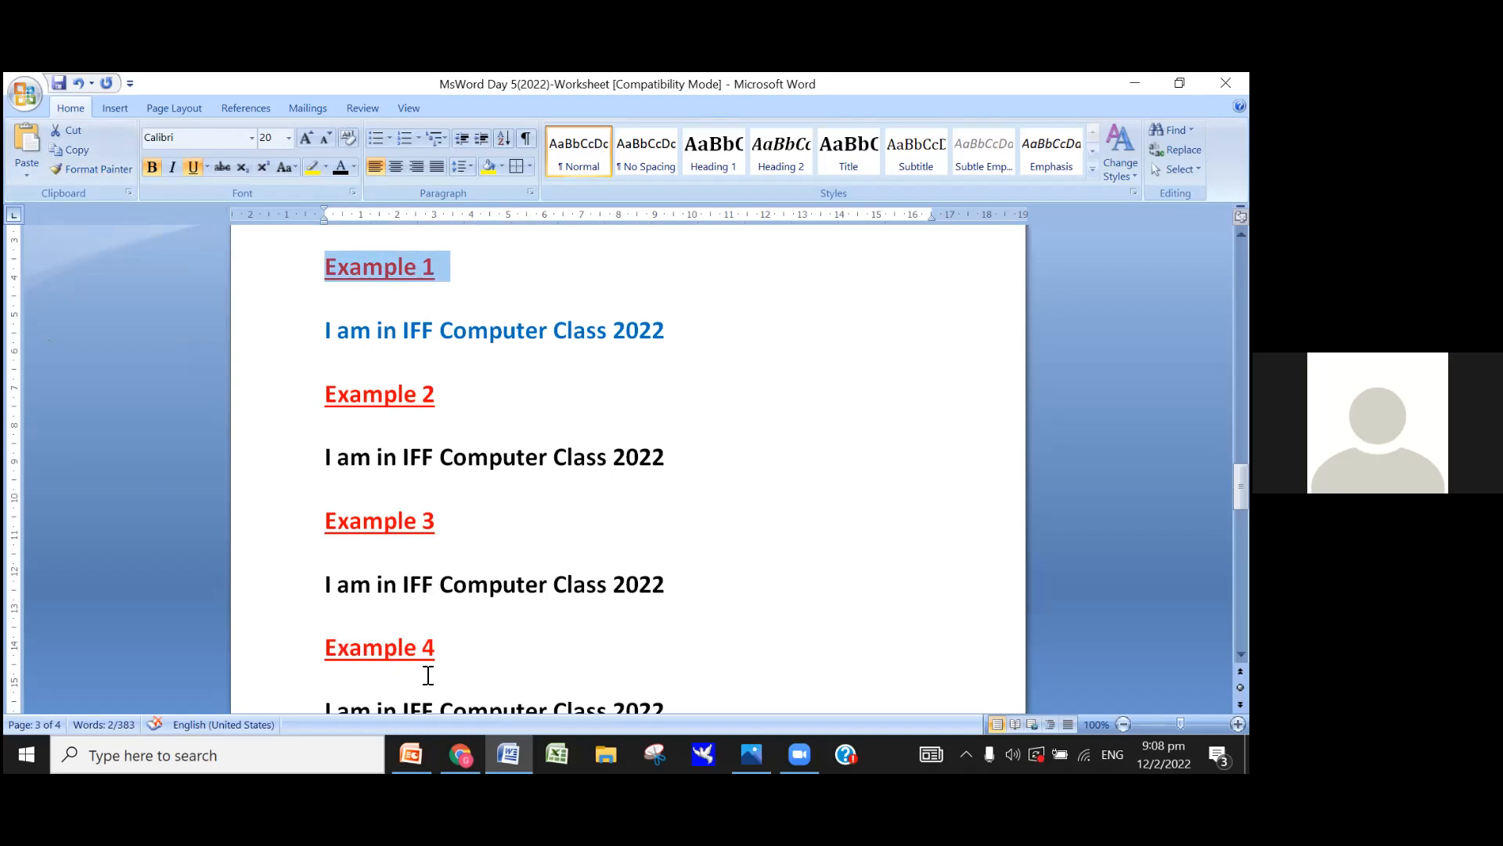
left_click(627, 379)
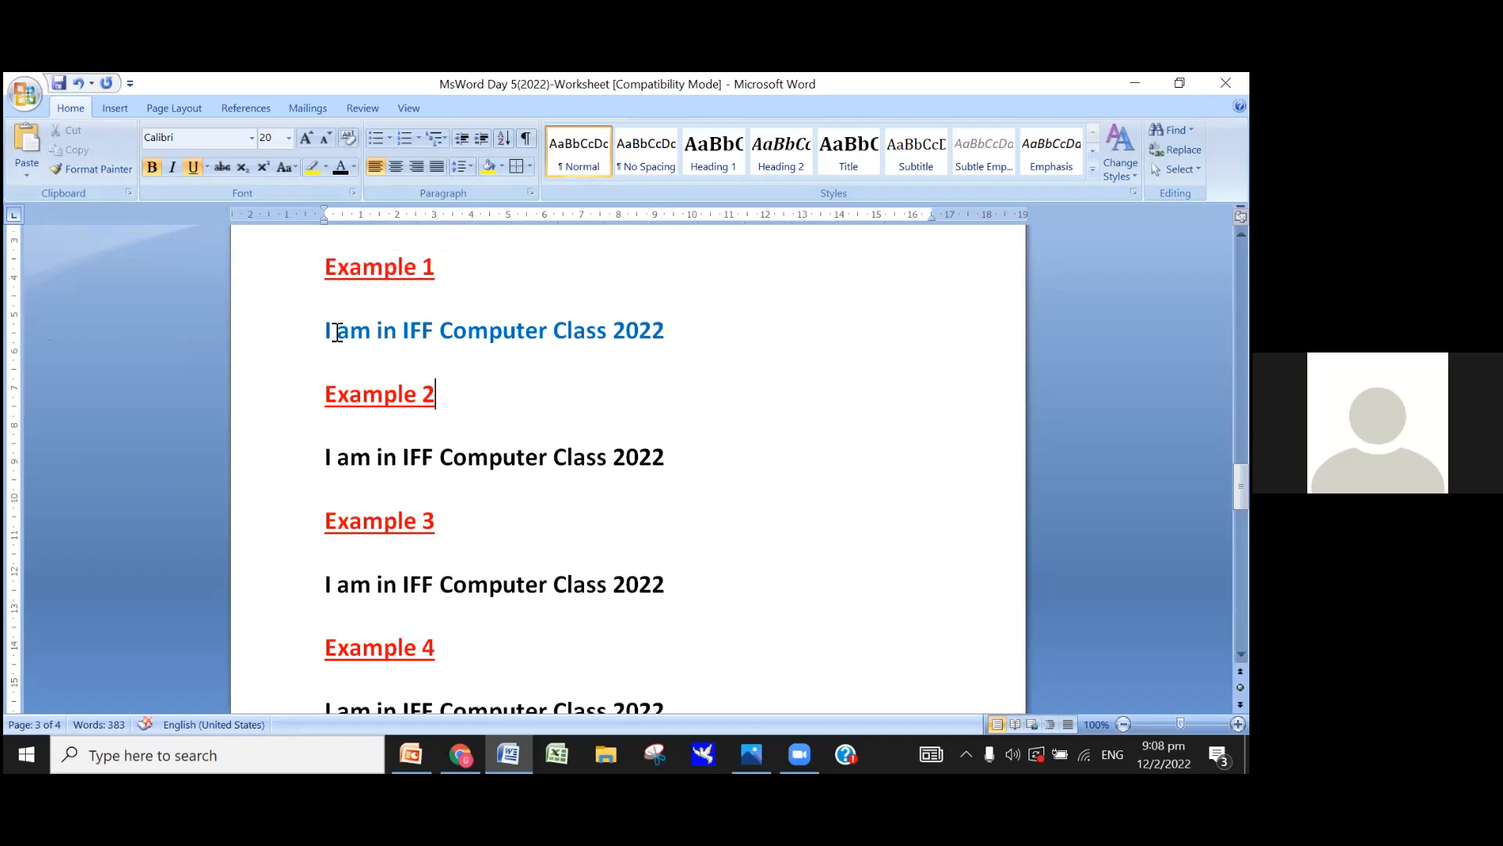
Step: Italicize the blue sentence "I am in IFF Computer Class 2022" under Example 1
left_click_drag(324, 331, 682, 333)
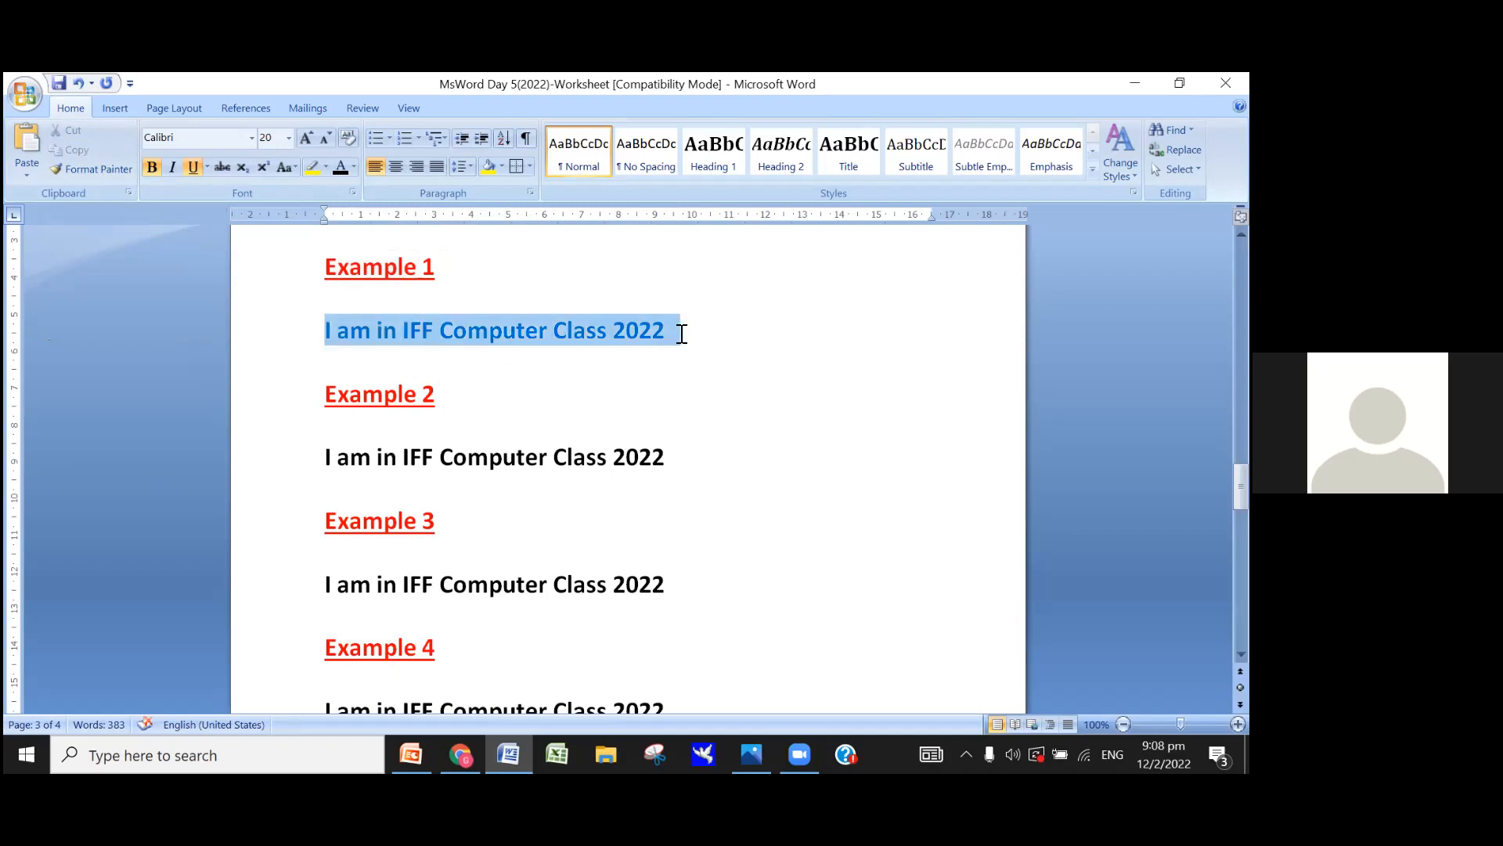
left_click(172, 164)
left_click(755, 392)
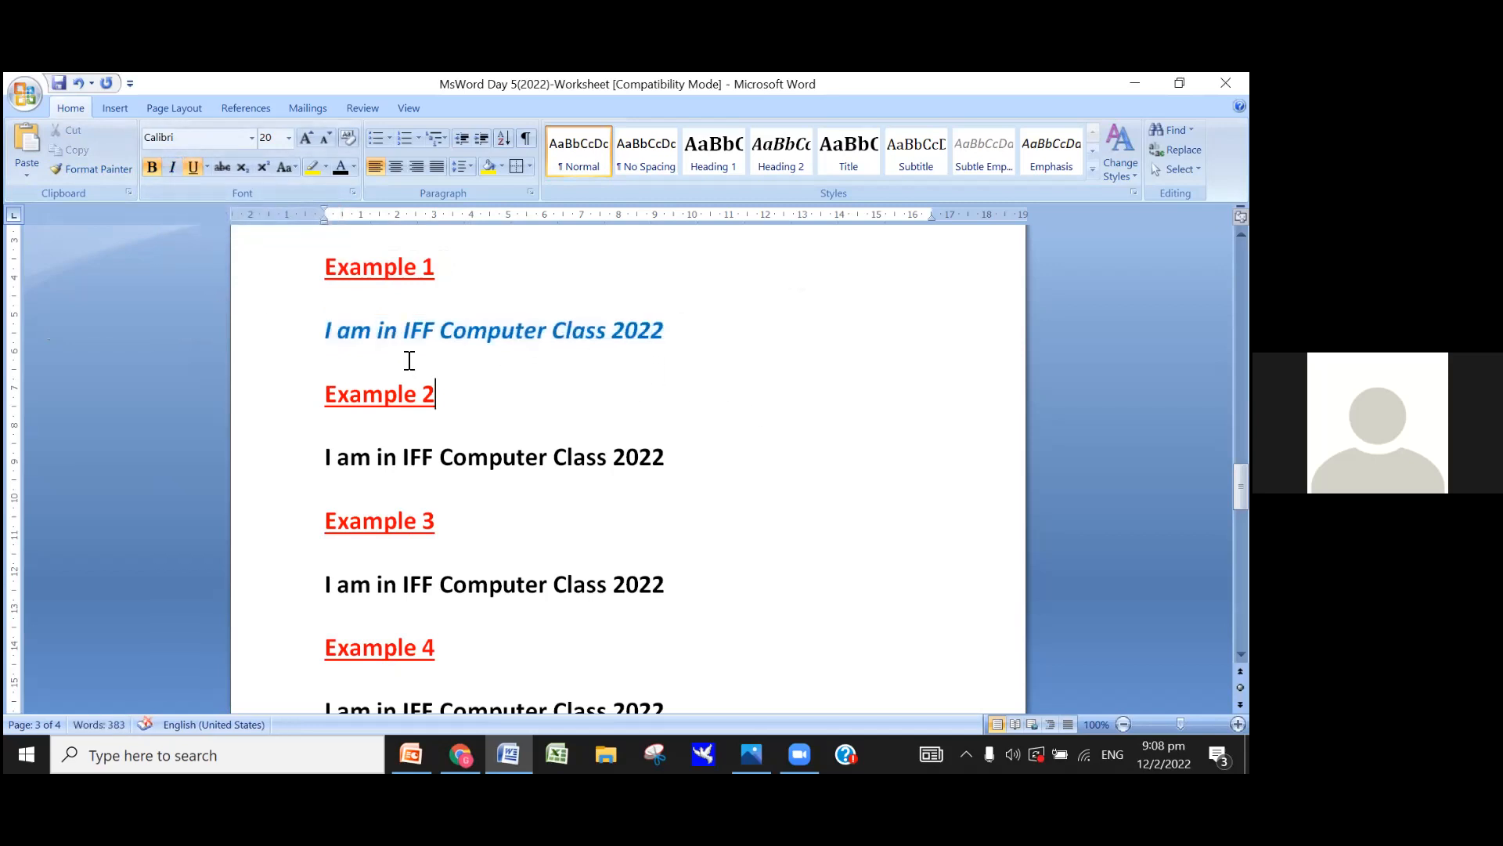
Step: Try to change the font of the blue Example 1 sentence to Blackadder ITC
left_click(252, 141)
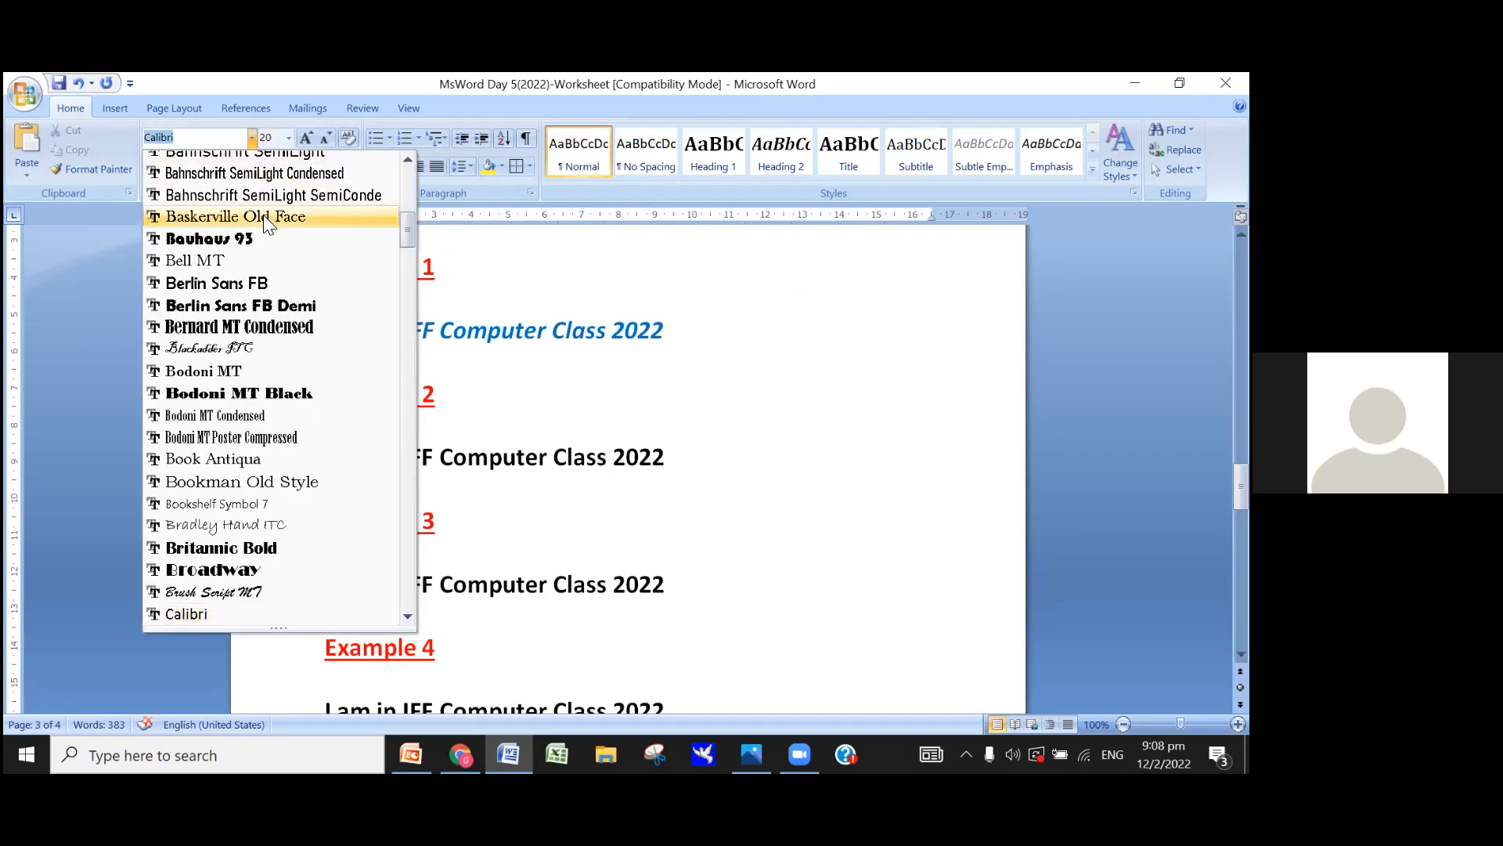
scroll(263, 215, "up", 1)
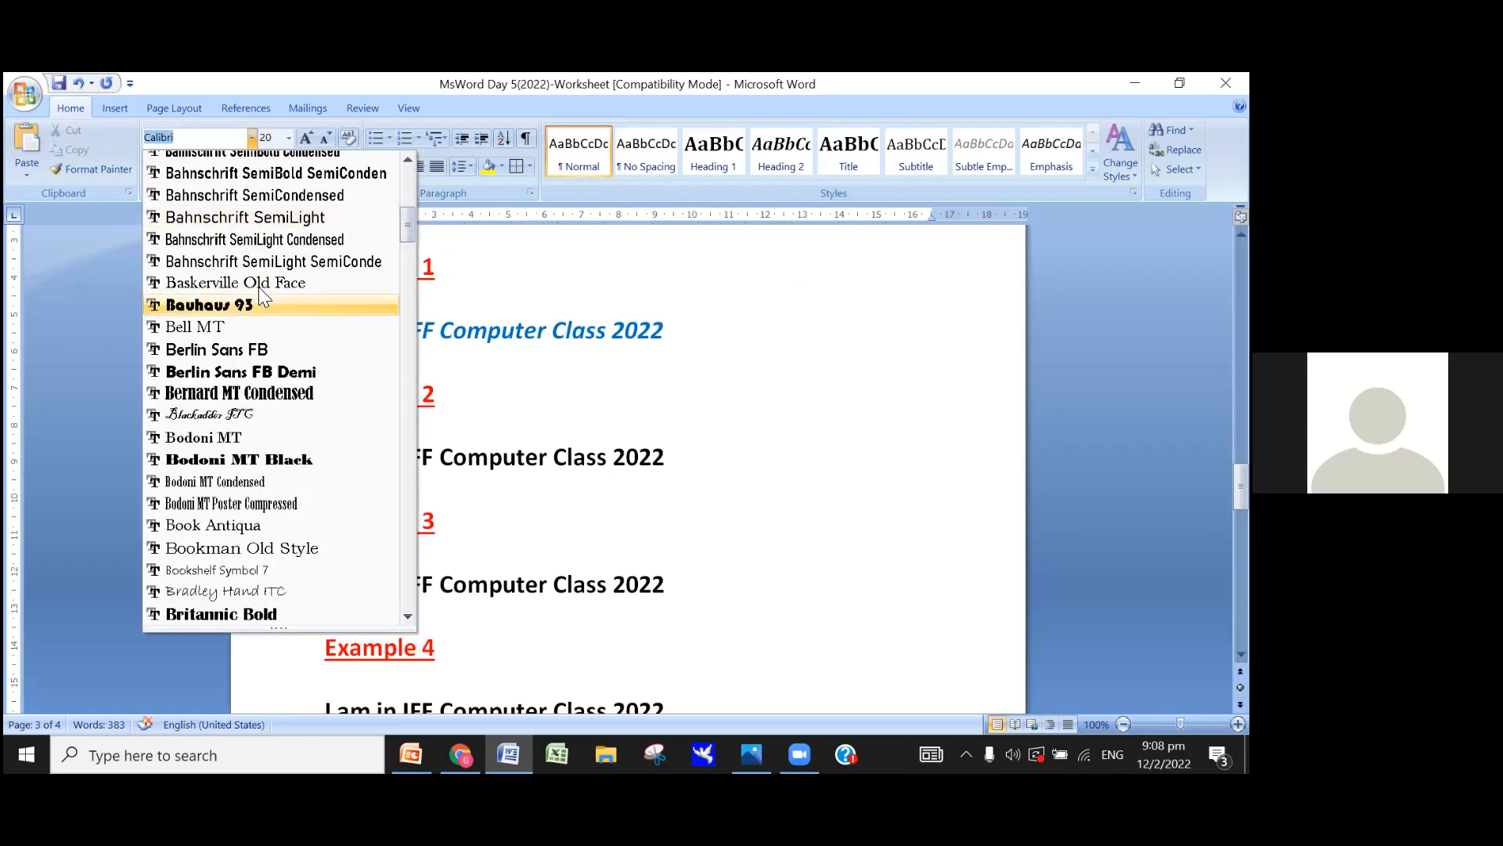
left_click(258, 414)
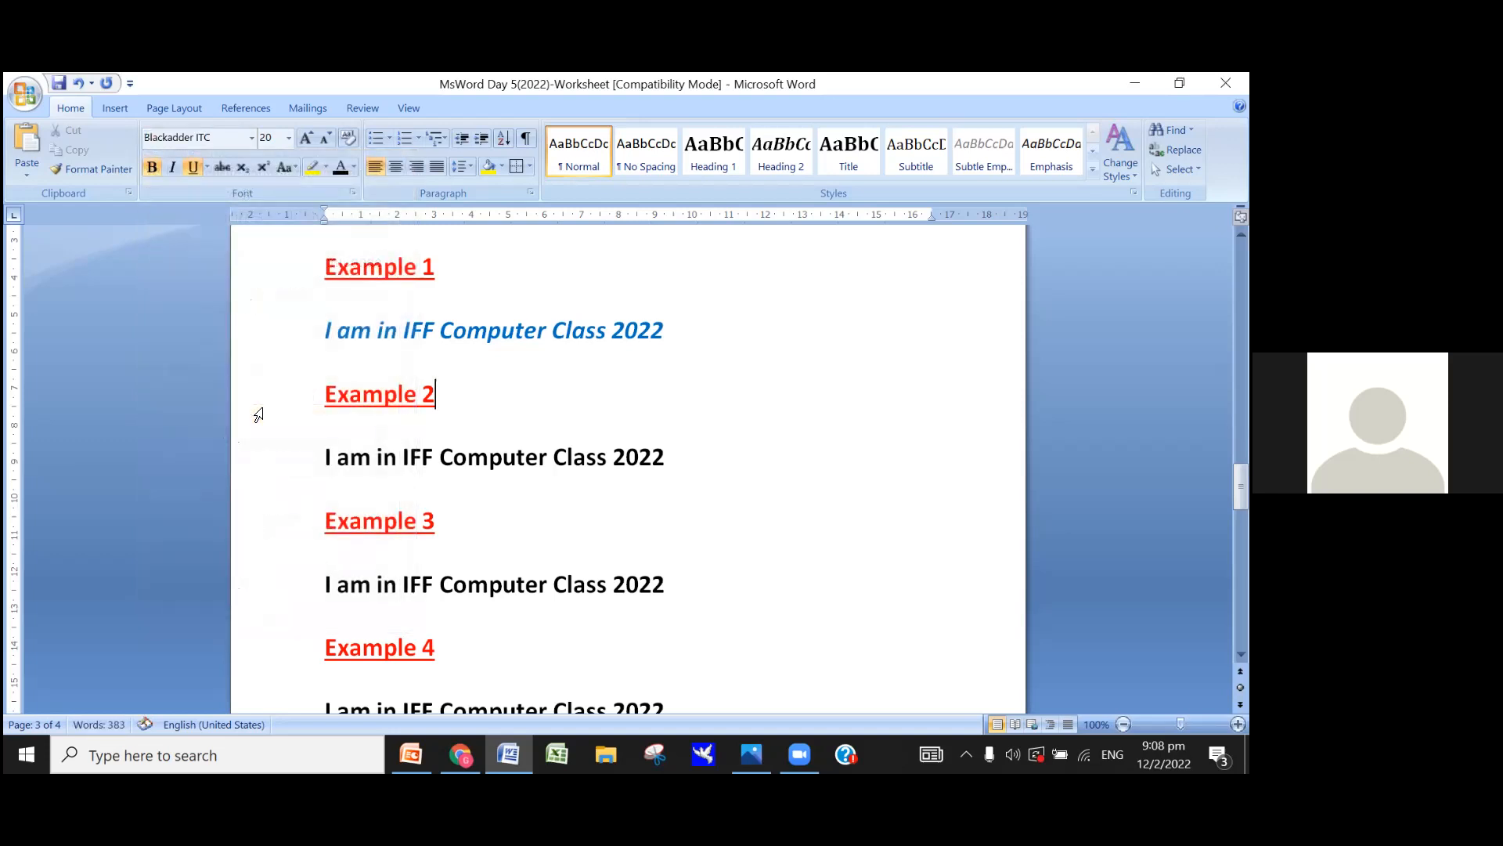
Step: Set the font of the blue italic sentence under Example 1 to Algerian
left_click(286, 343)
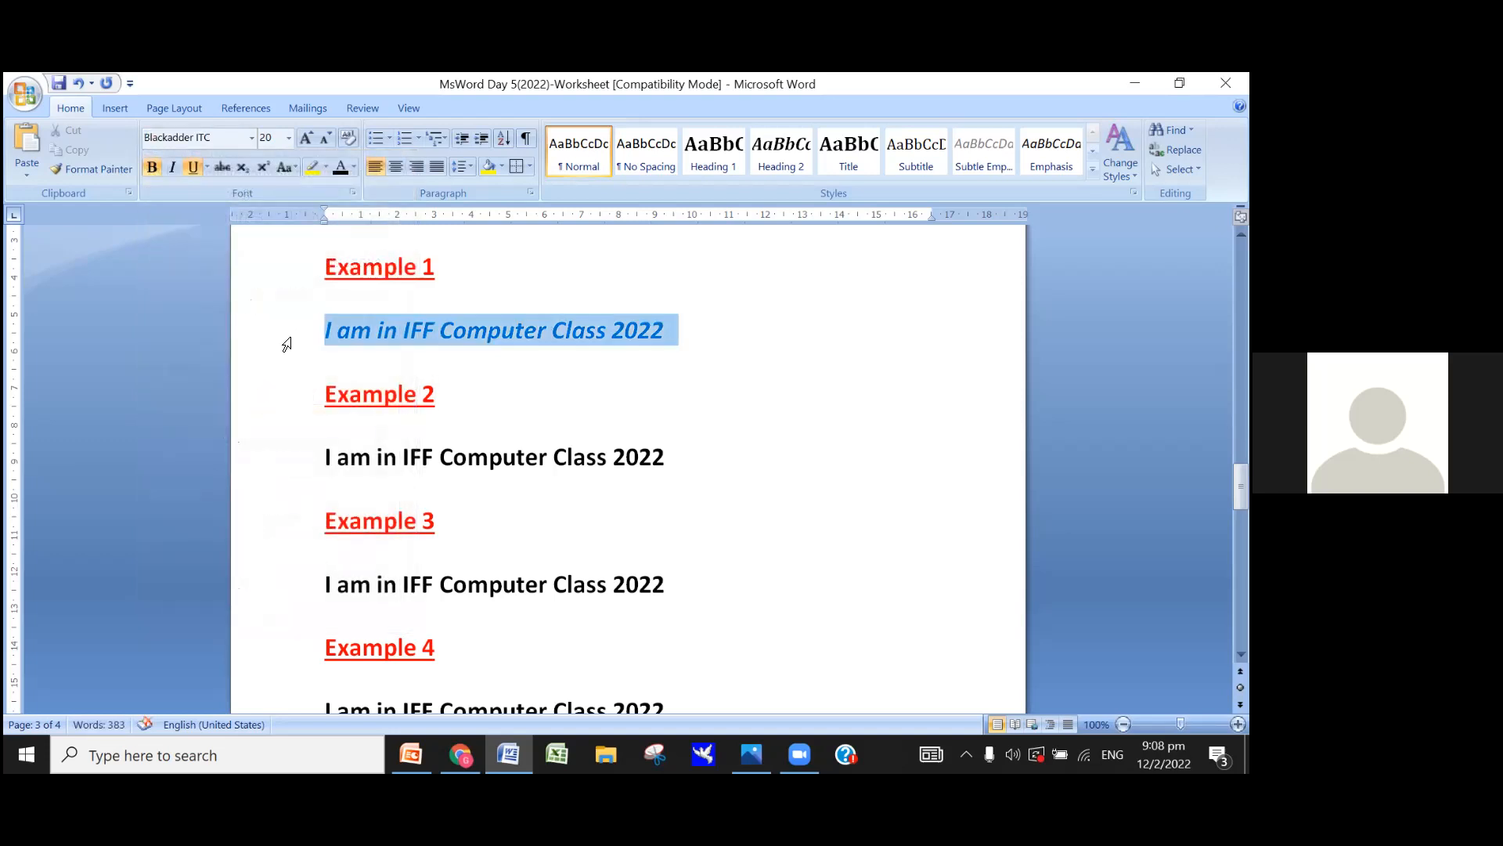
left_click(253, 139)
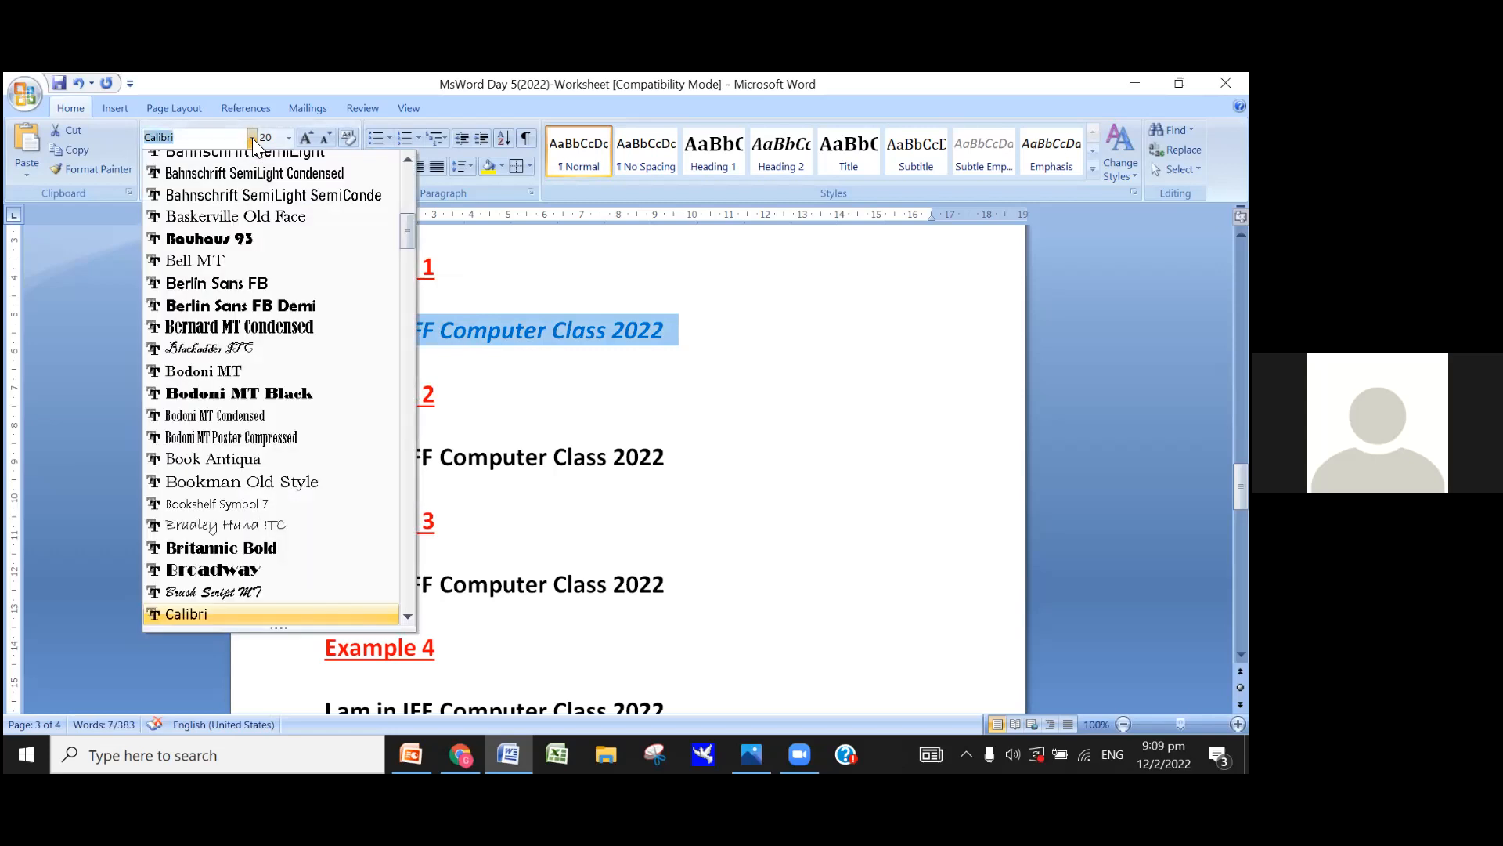
scroll(265, 198, "up", 4)
scroll(265, 199, "up", 4)
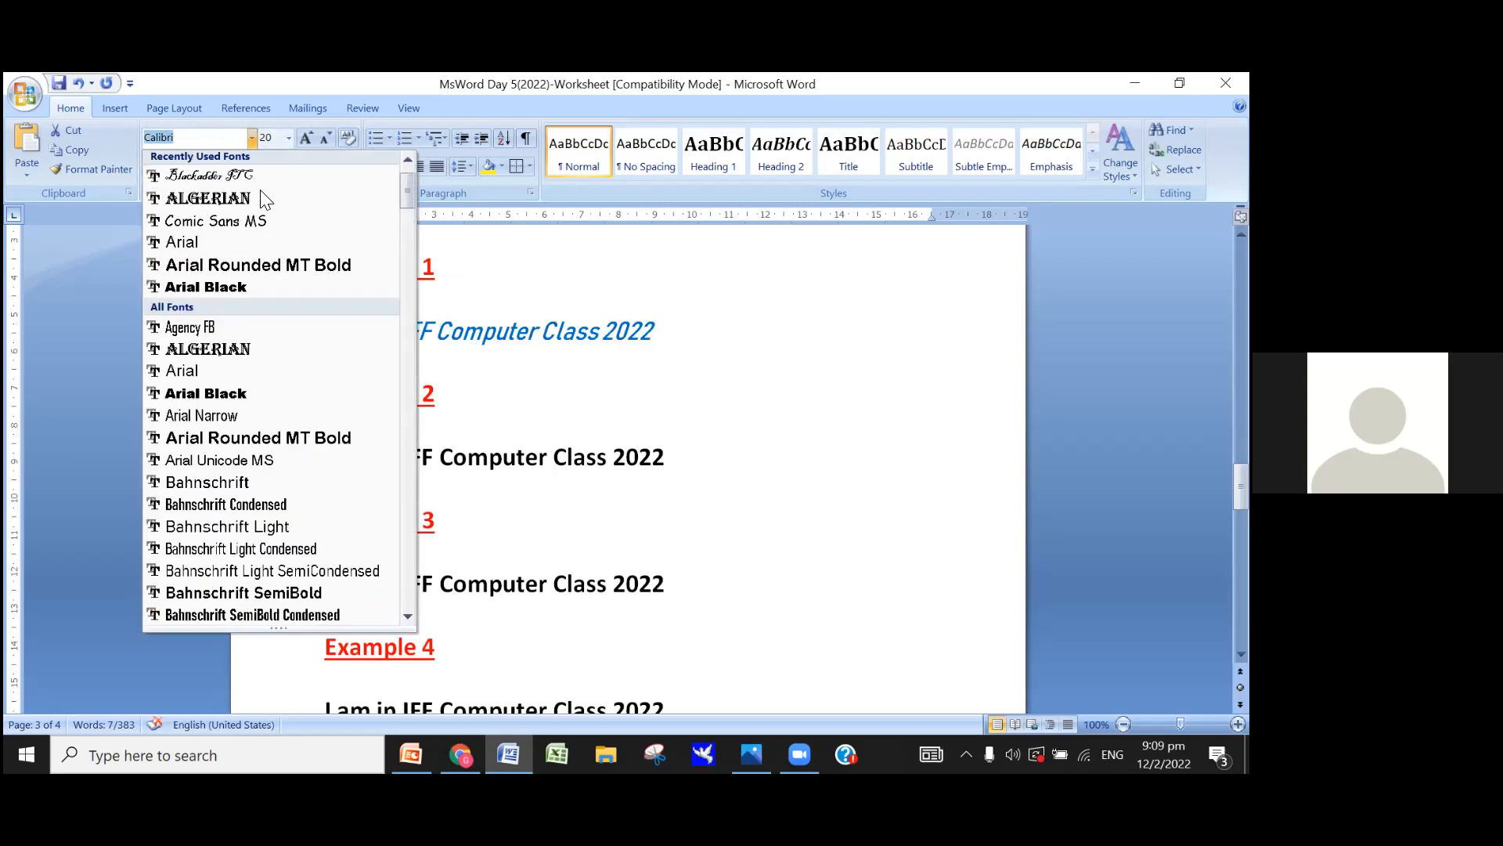
scroll(265, 198, "up", 1)
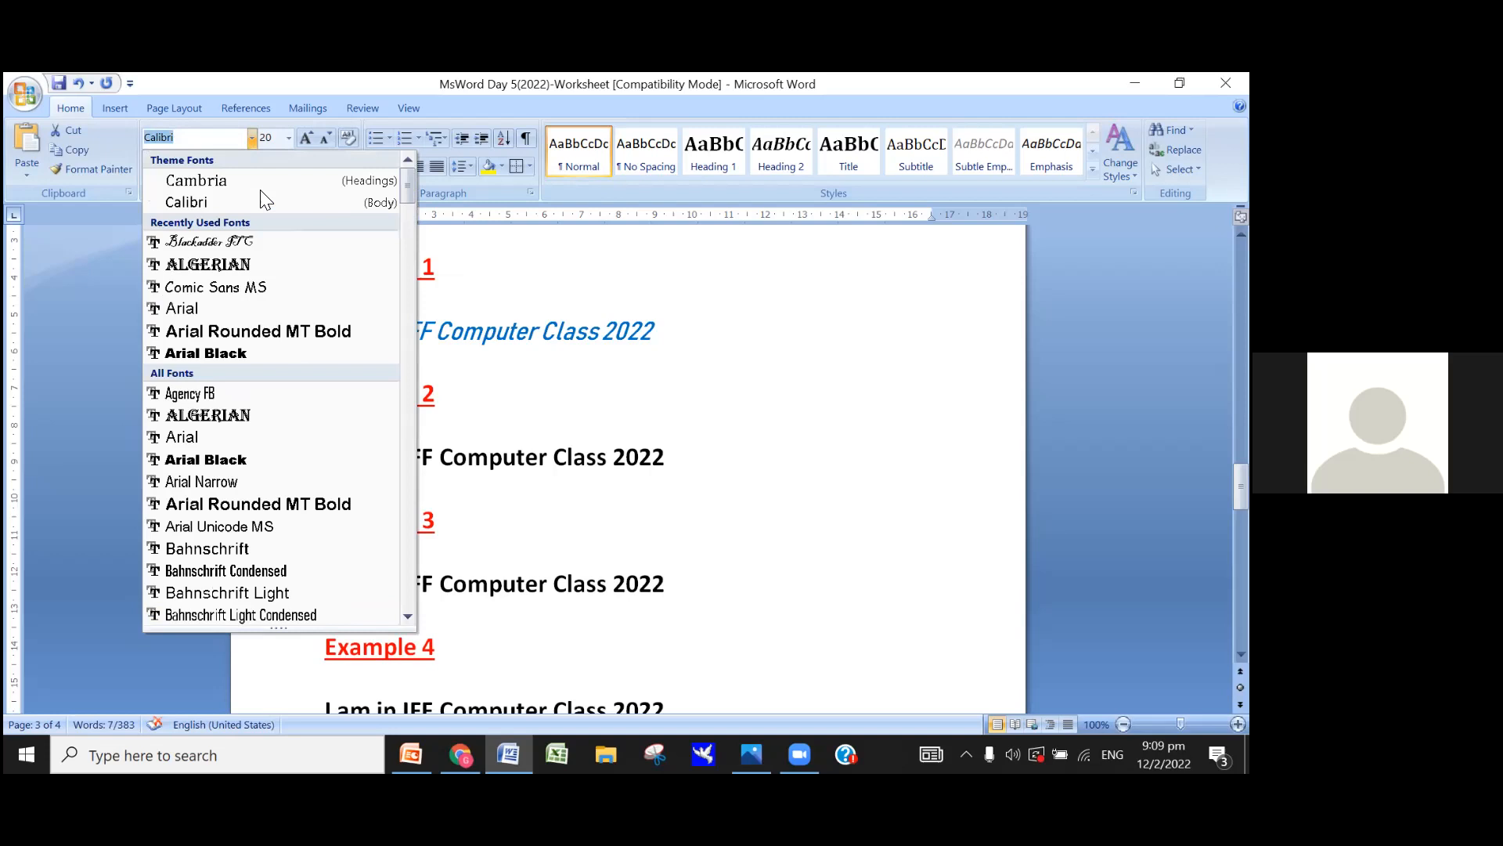
left_click(263, 262)
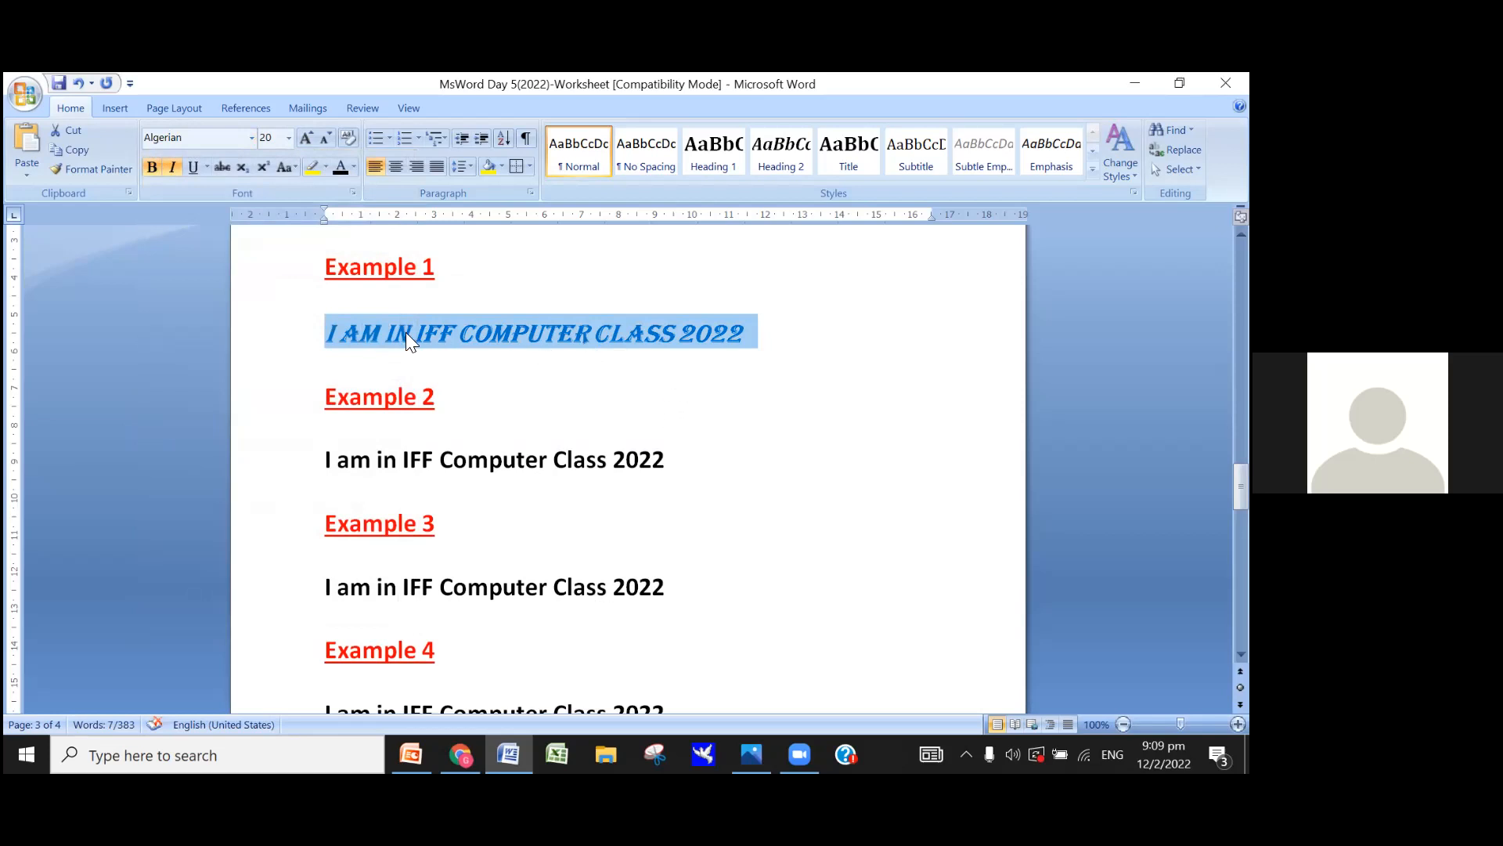
left_click(662, 388)
Step: Copy the Example 1 sentence's formatting to the sentences under Examples 2, 3 and 4 with Format Painter, and turn the painter off
left_click_drag(755, 333, 324, 334)
left_click(73, 168)
left_click(74, 166)
double_click(83, 166)
left_click_drag(664, 460, 326, 461)
left_click_drag(665, 593, 322, 593)
scroll(855, 569, "down", 3)
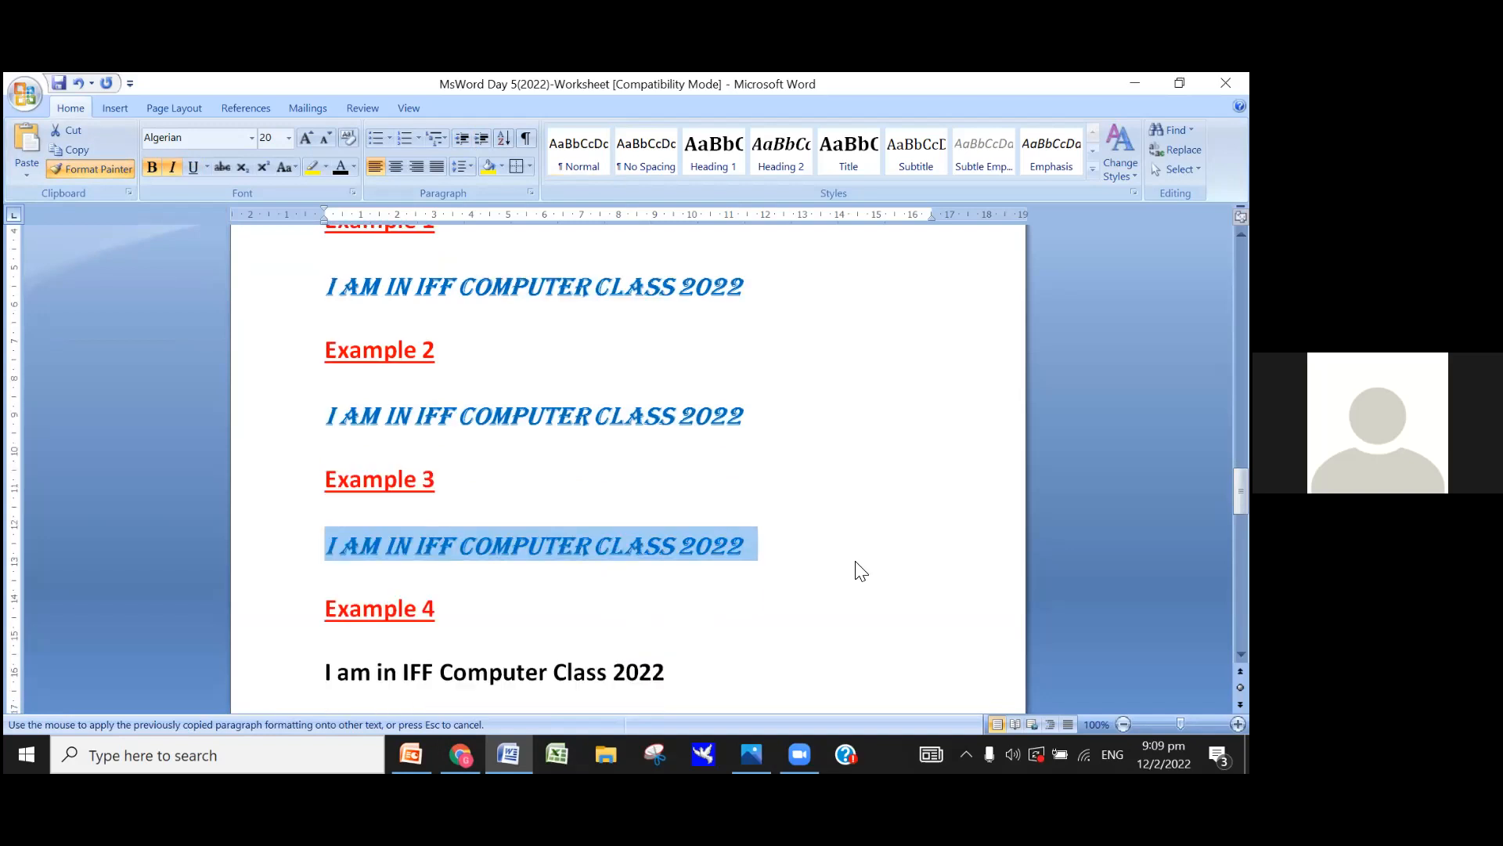
left_click_drag(667, 578, 324, 575)
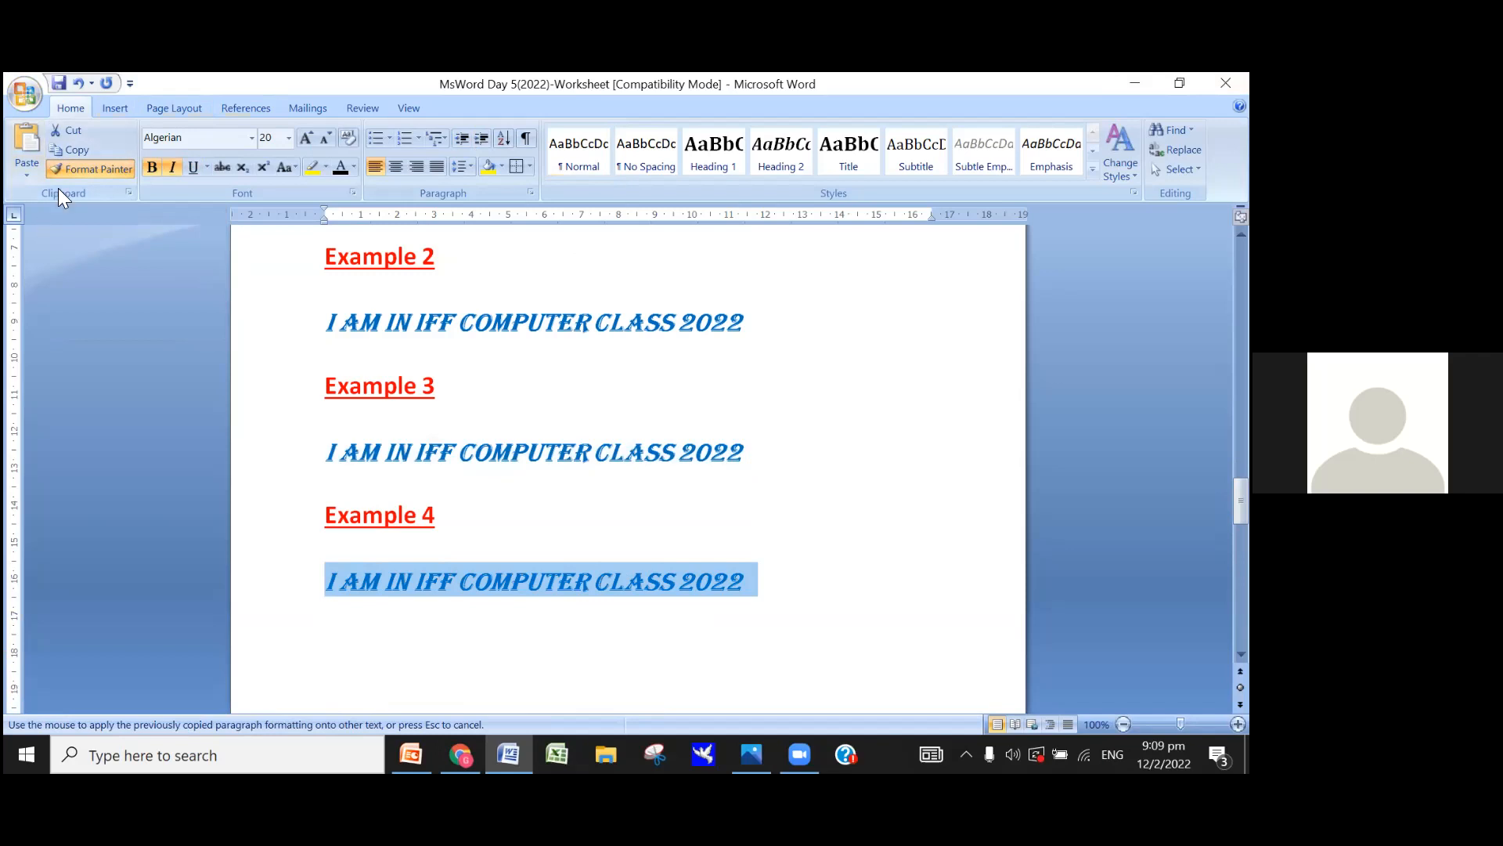
left_click(70, 172)
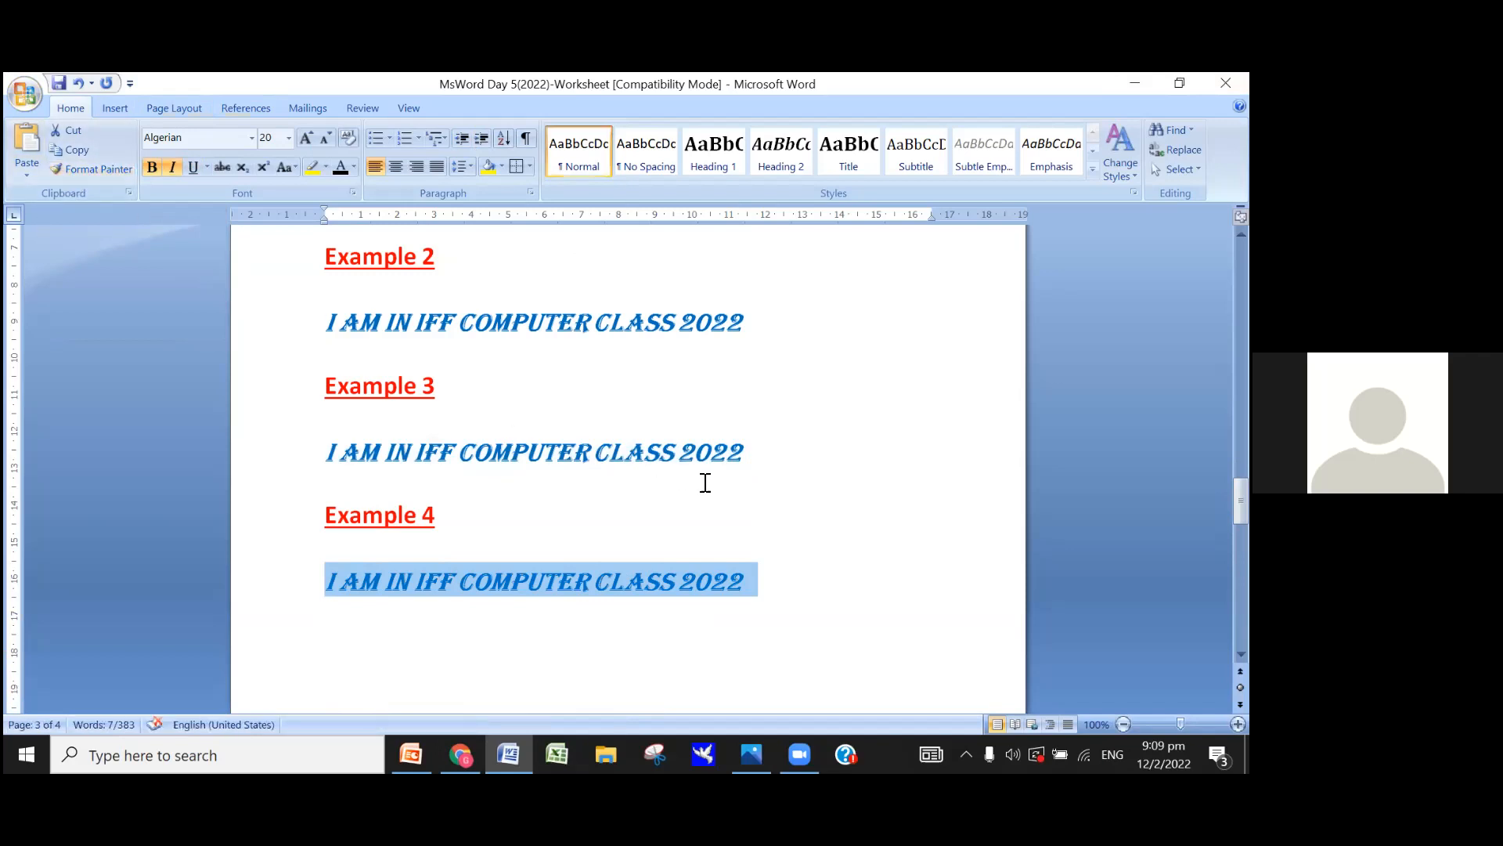
Step: Indent the first line of both paragraphs under the "Example Paragraph Text" heading by one tab
scroll(715, 493, "up", 3)
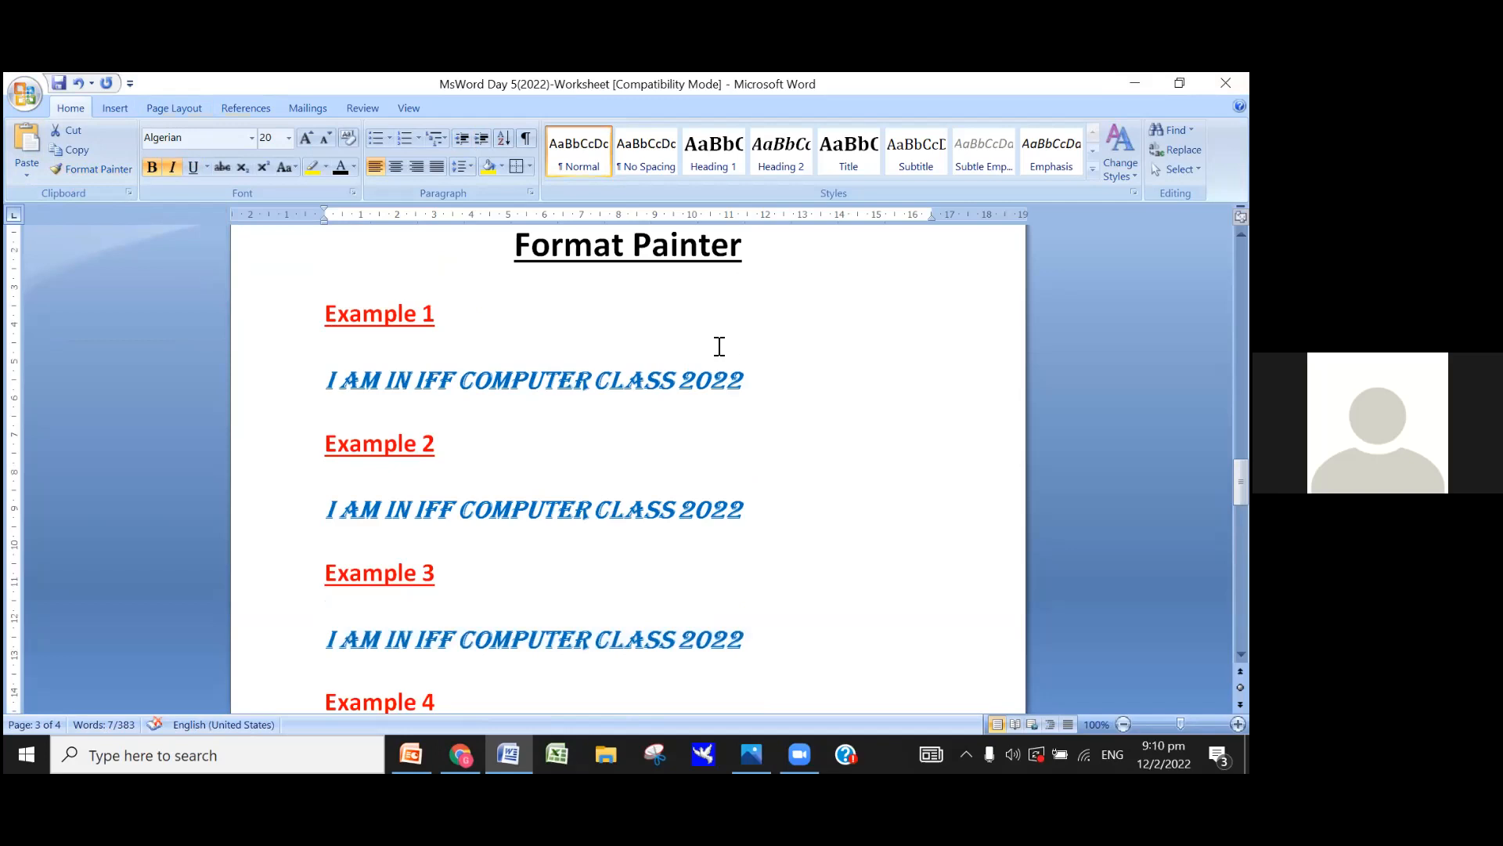
scroll(719, 346, "up", 2)
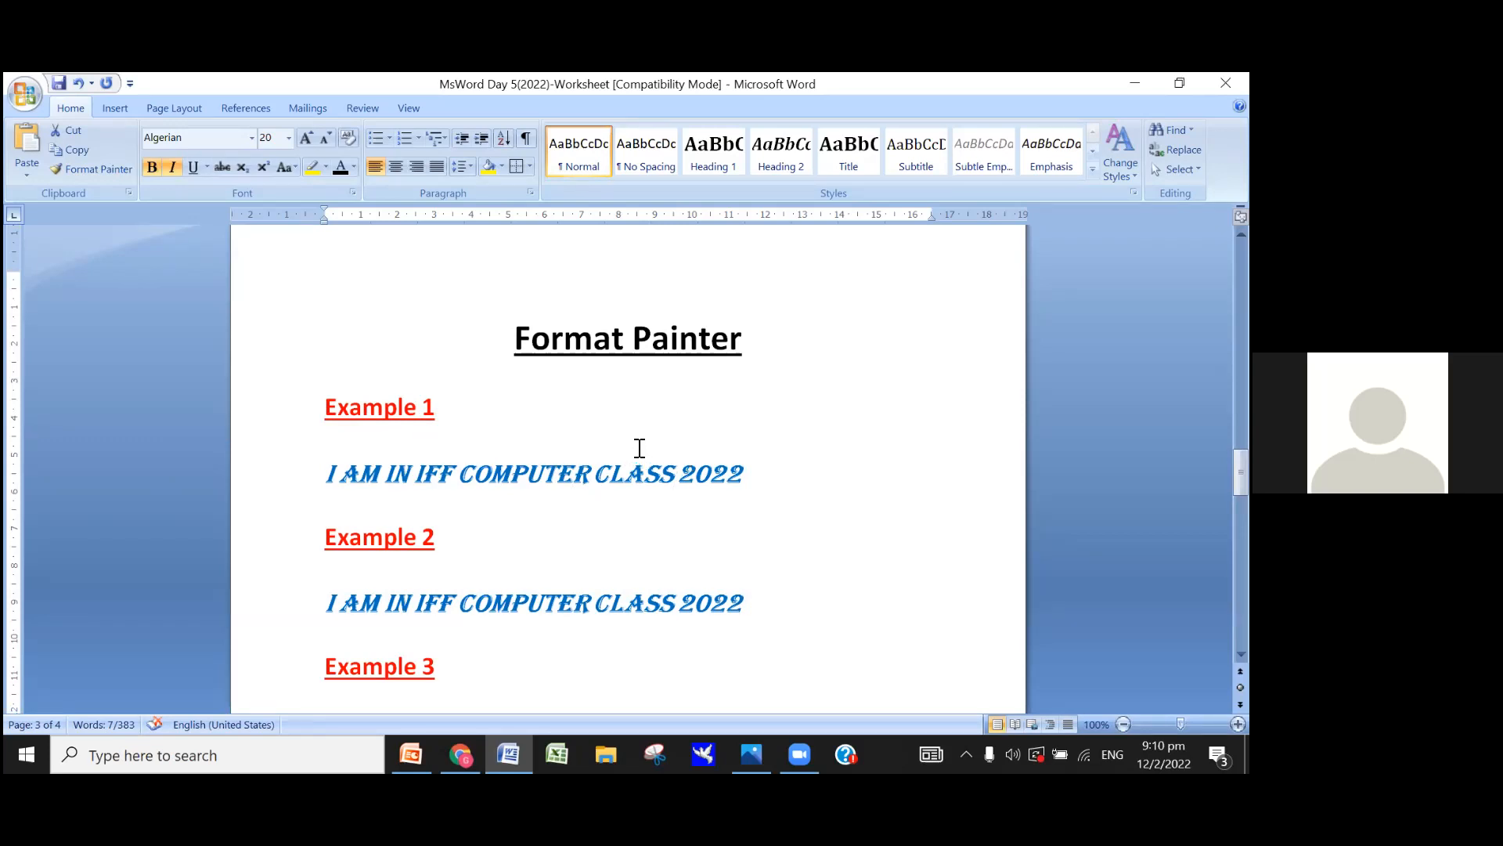
scroll(638, 448, "up", 1)
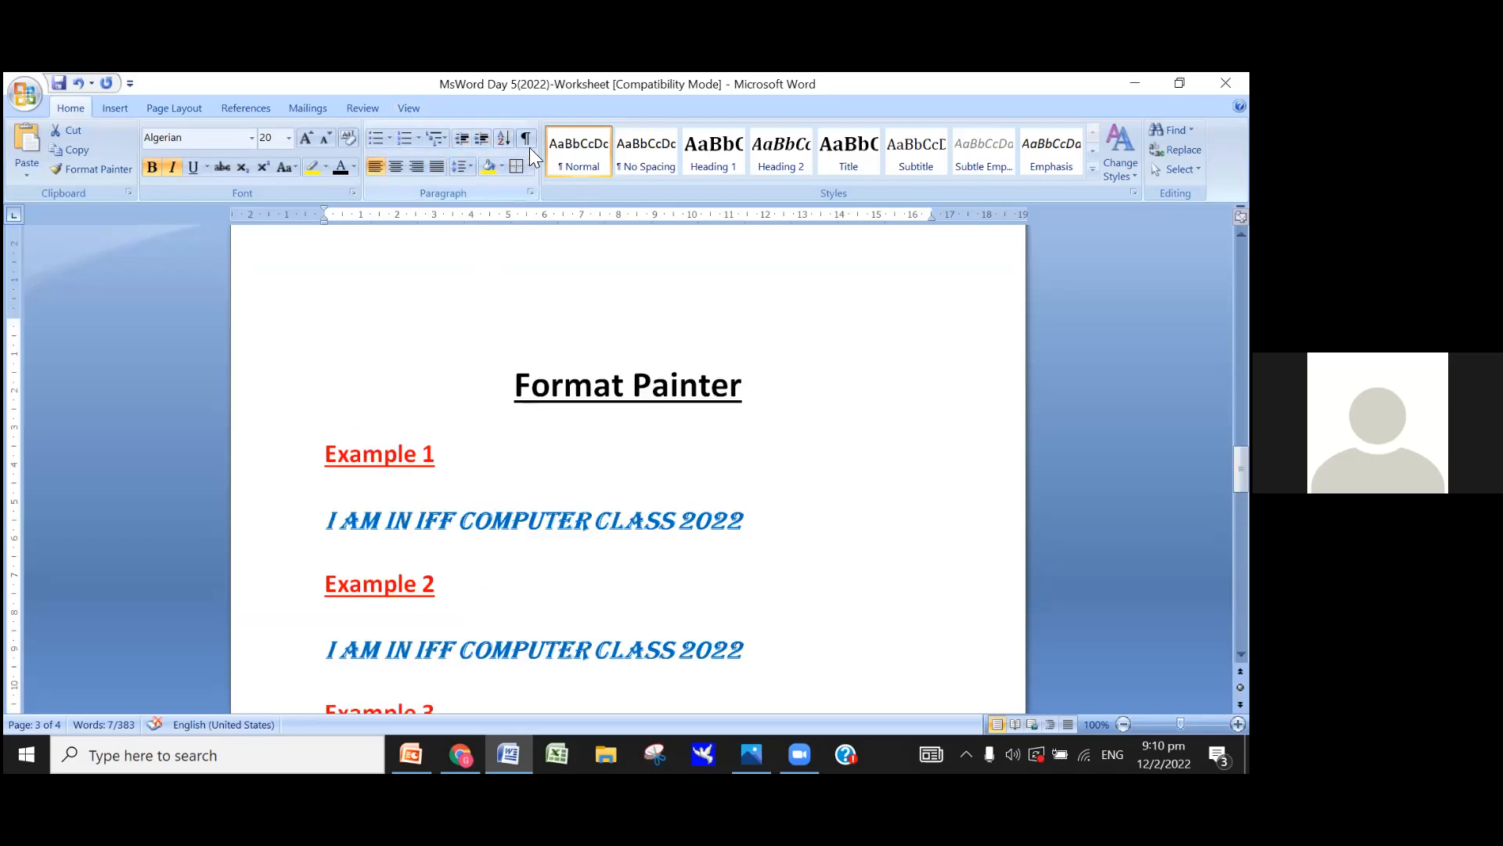
scroll(564, 278, "up", 10)
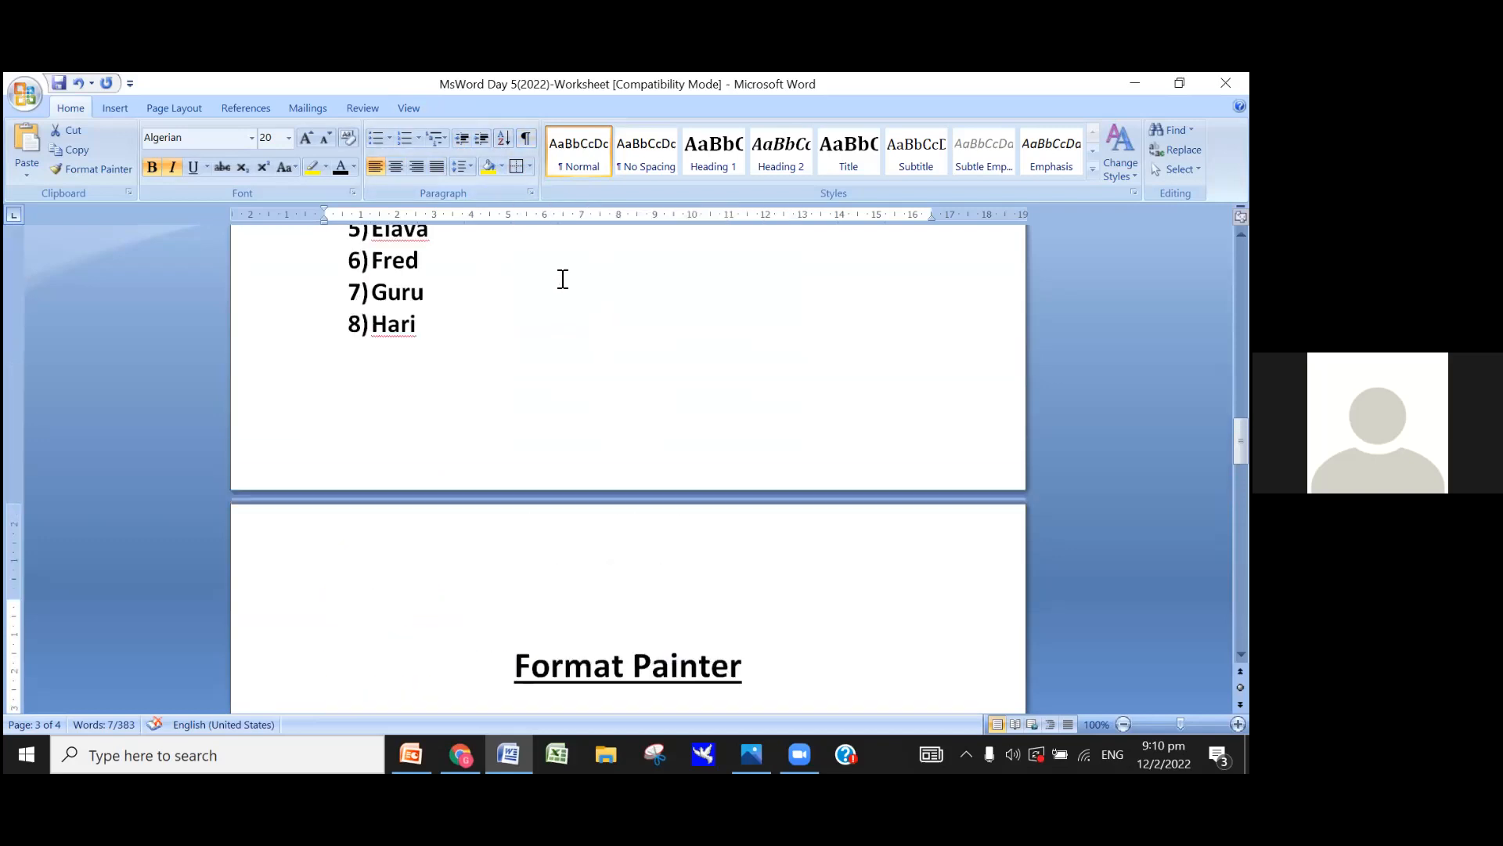
scroll(564, 278, "up", 7)
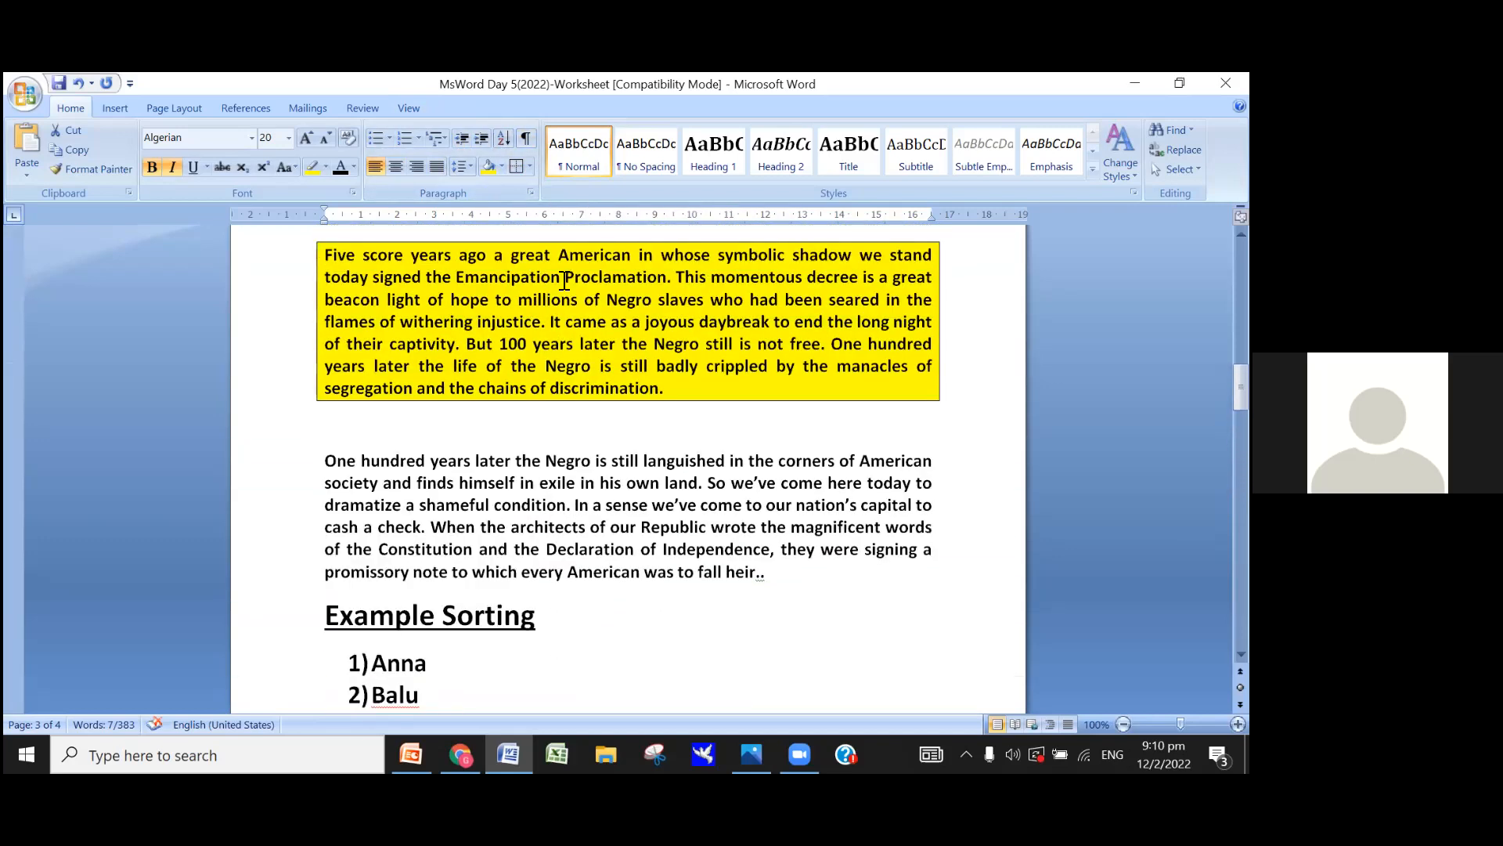
scroll(407, 344, "up", 1)
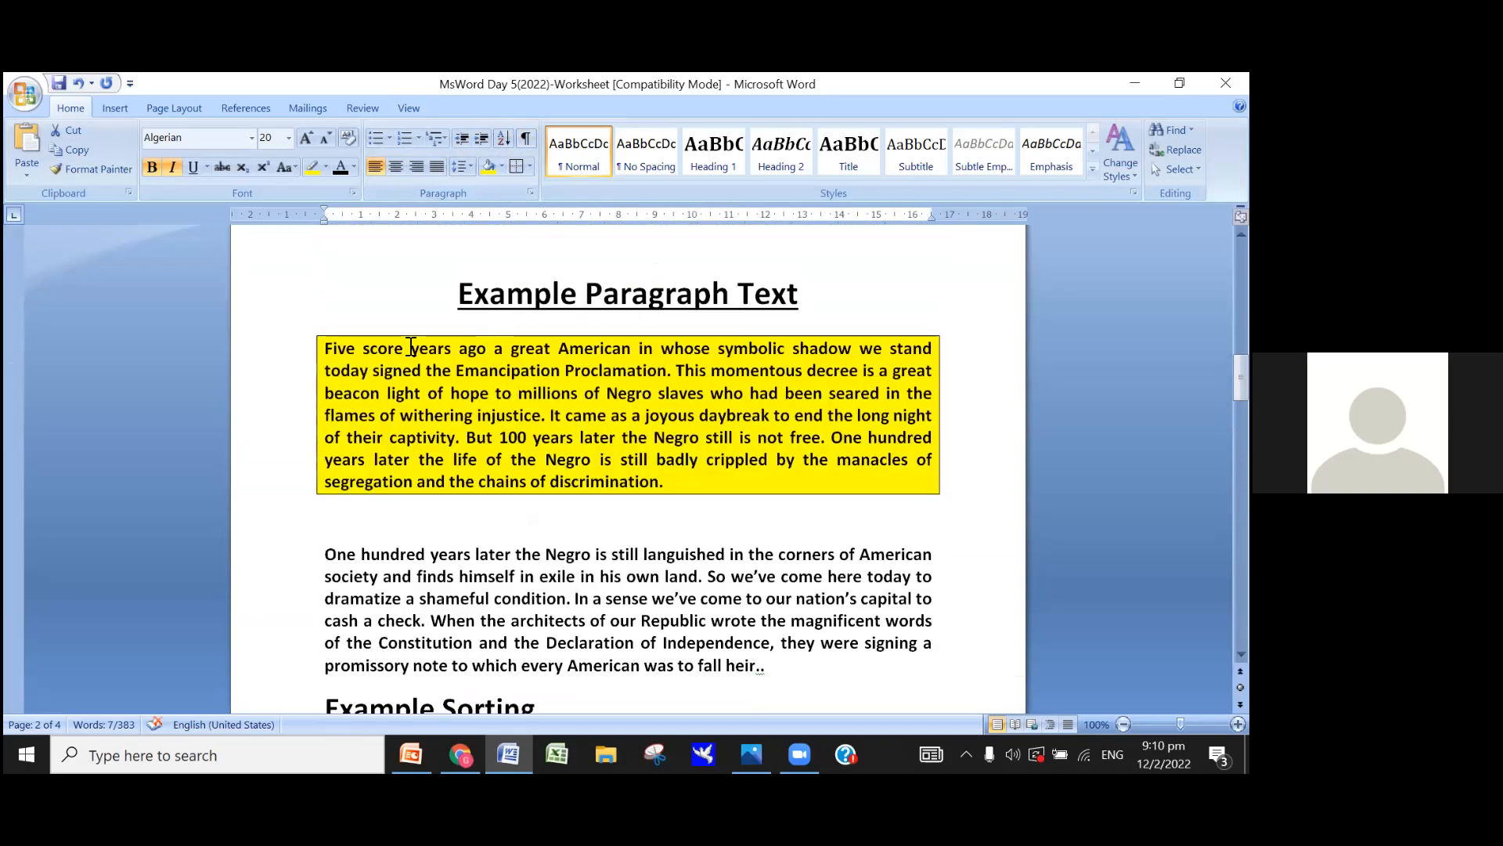
left_click(325, 349)
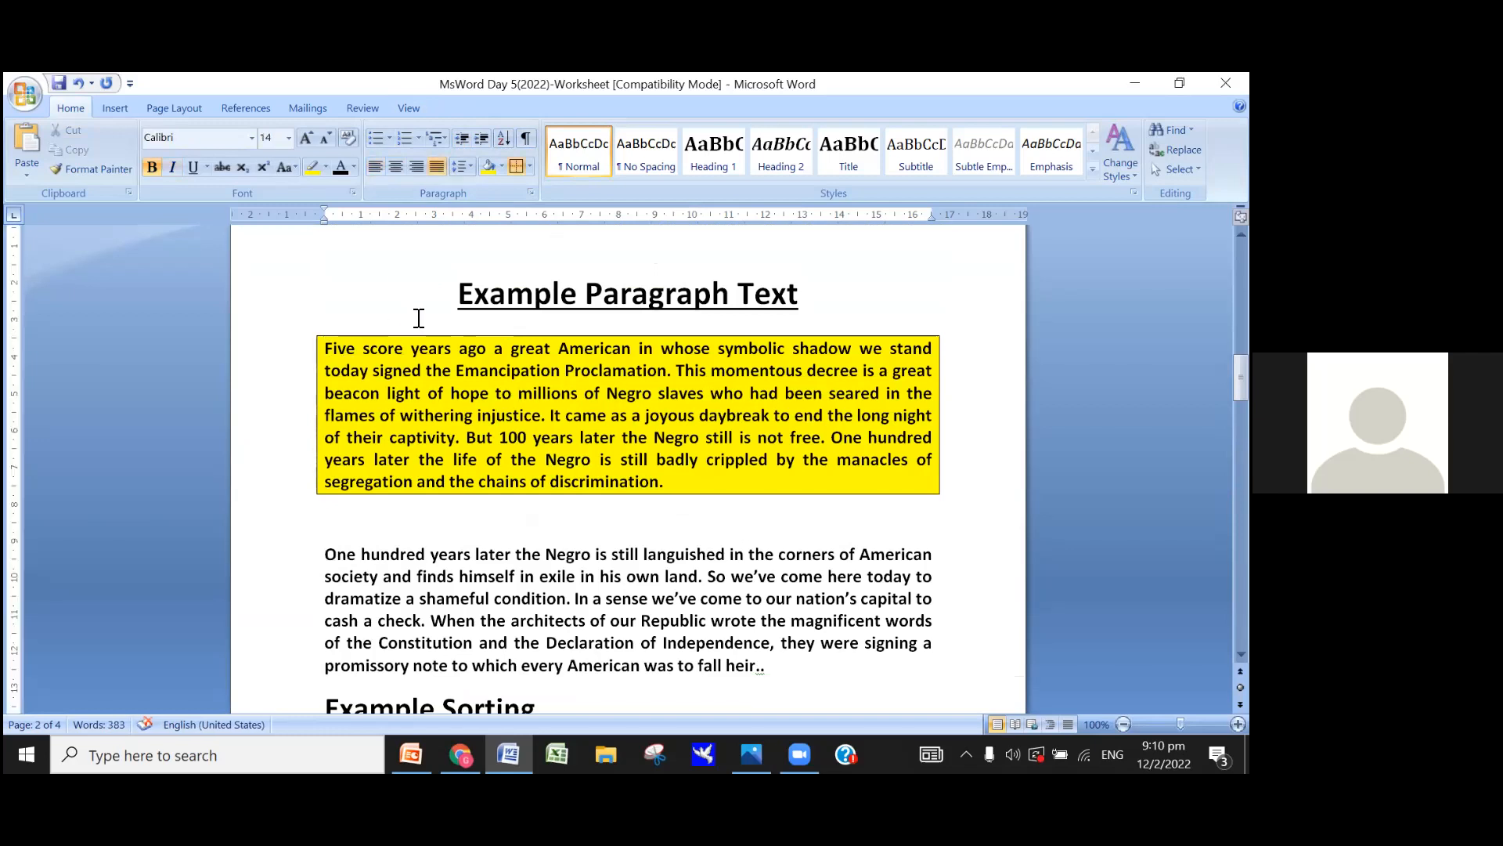
key("Tab")
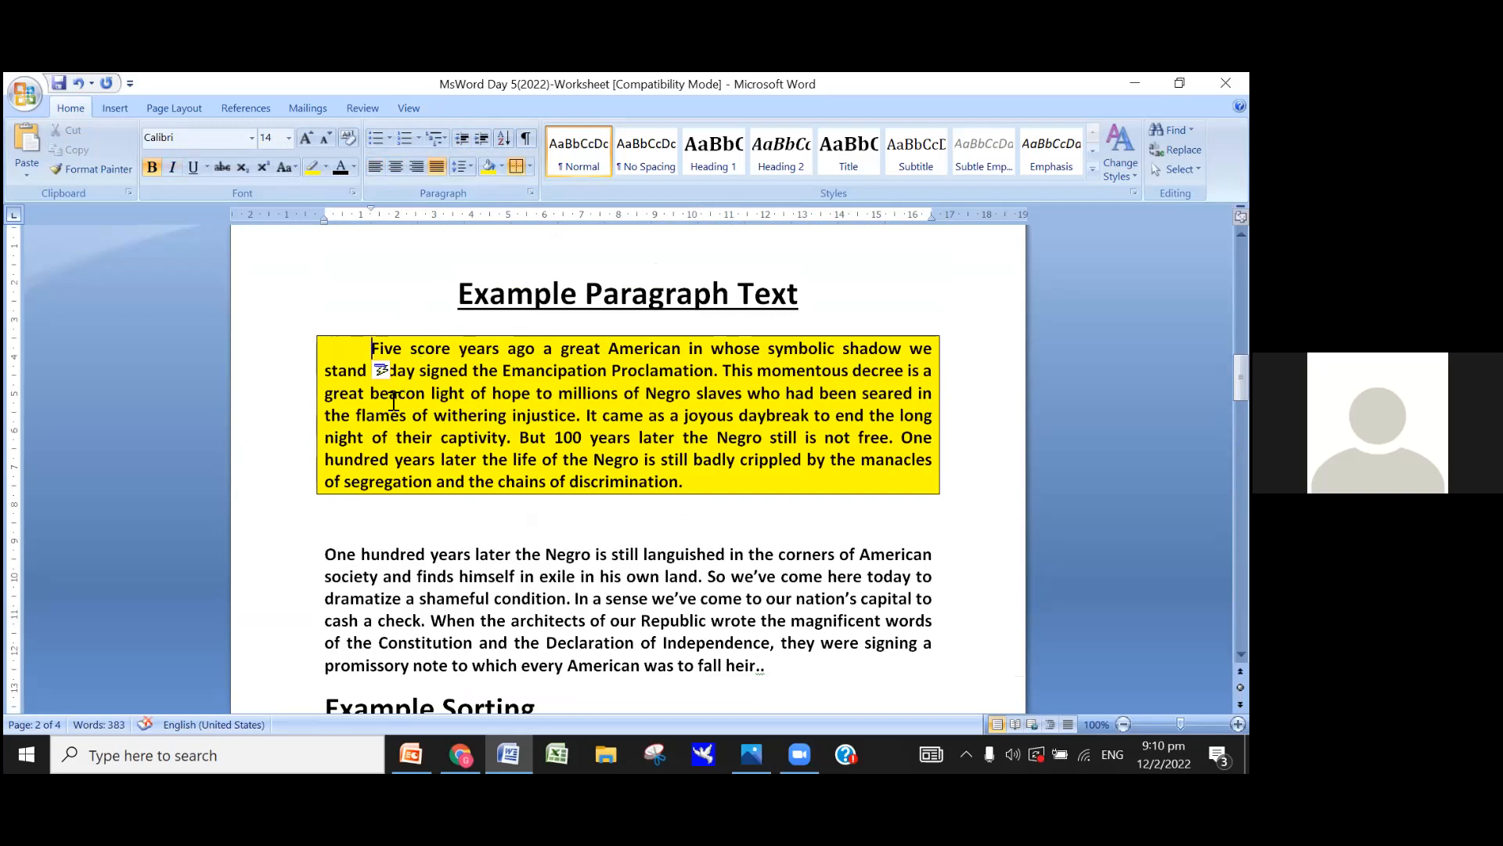
left_click(327, 555)
key("Tab")
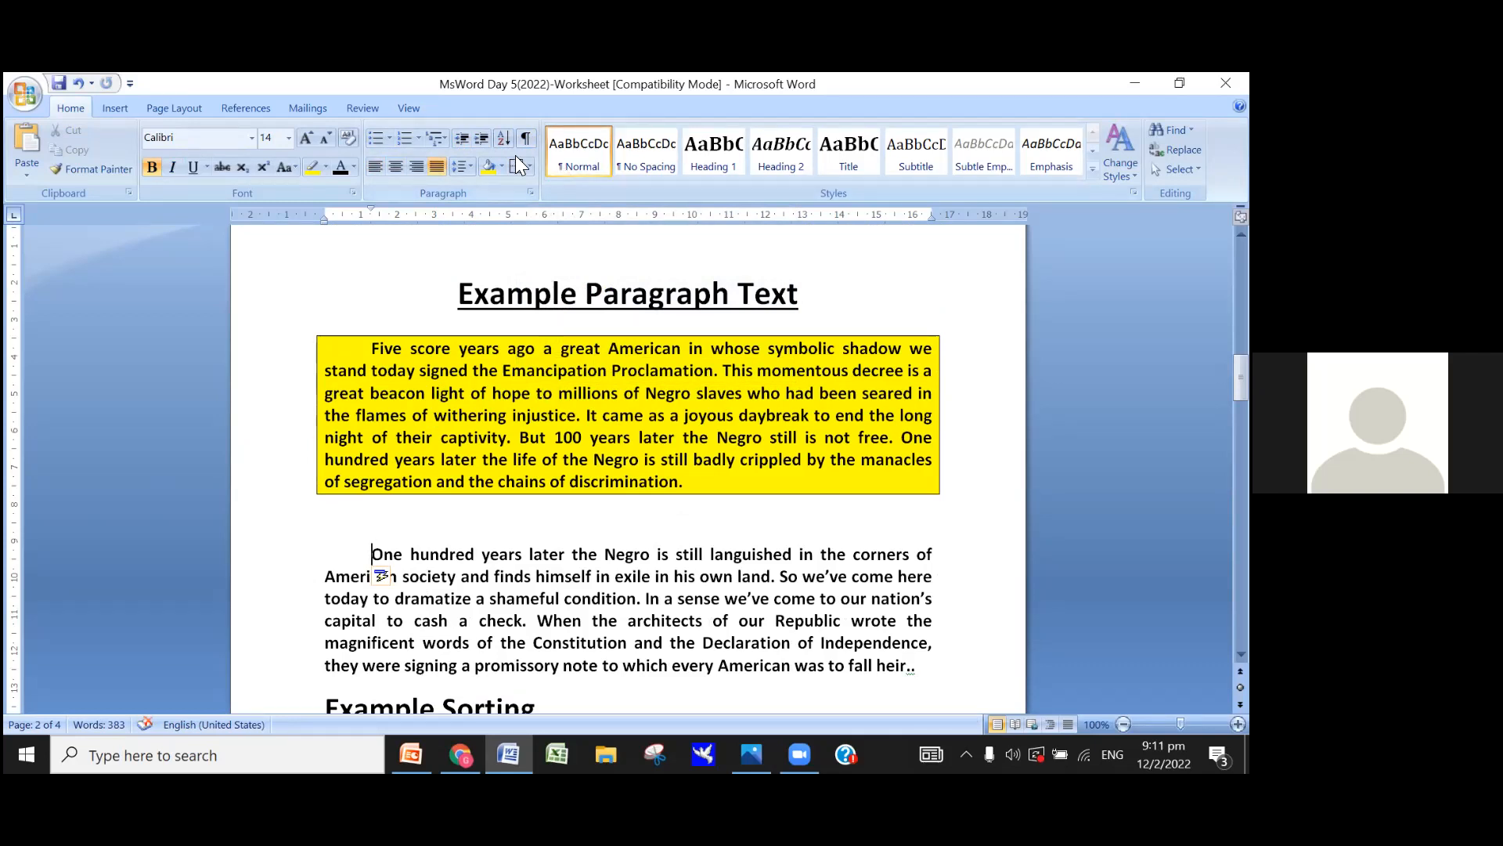
Step: Show the formatting marks, examine them in the paragraphs and the Example Sorting list, and hide them again
left_click(526, 139)
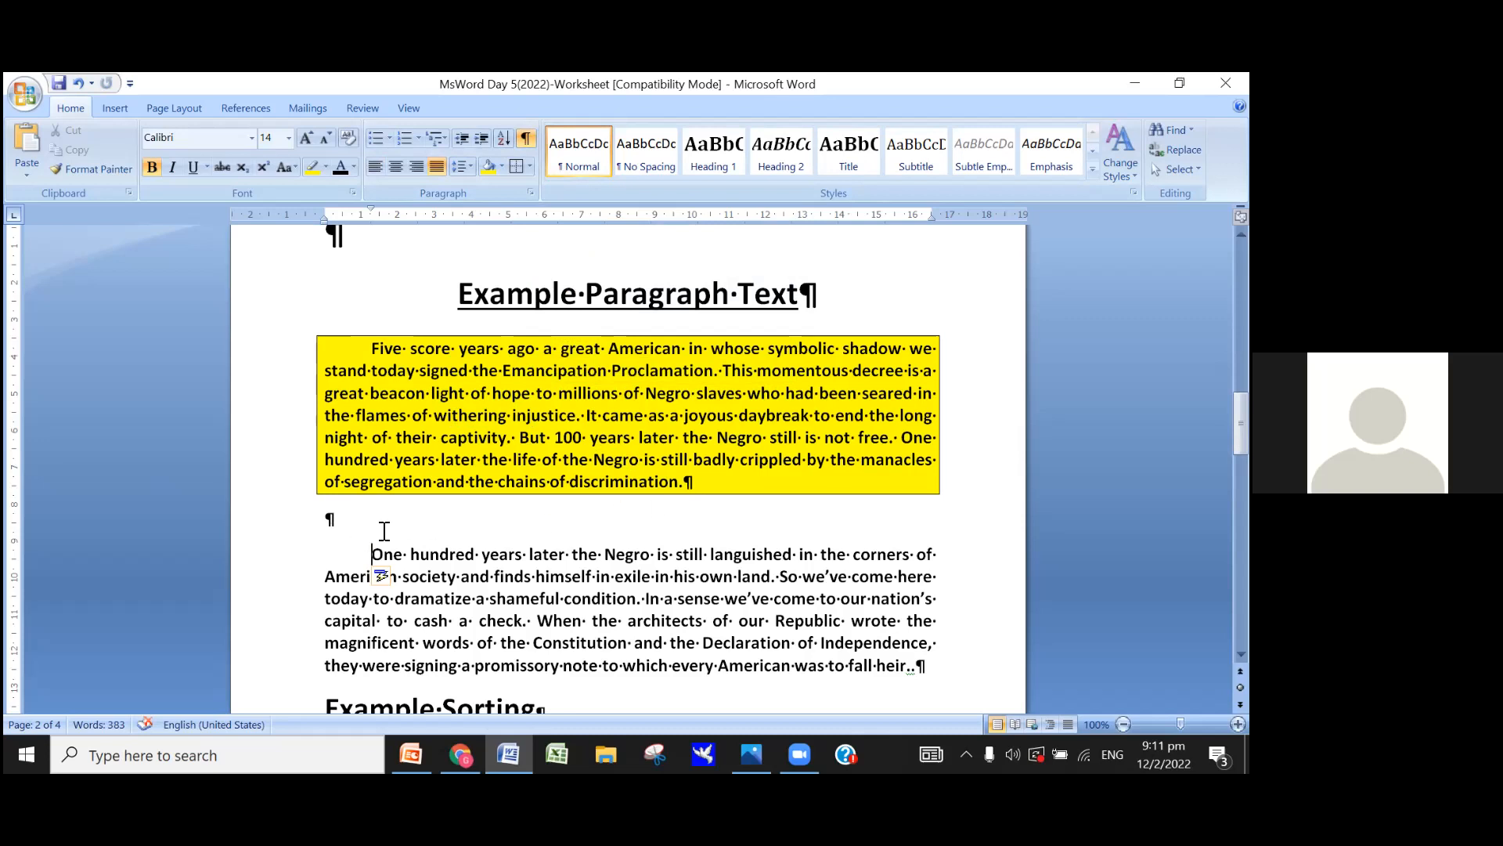
scroll(523, 503, "down", 3)
scroll(552, 611, "down", 2)
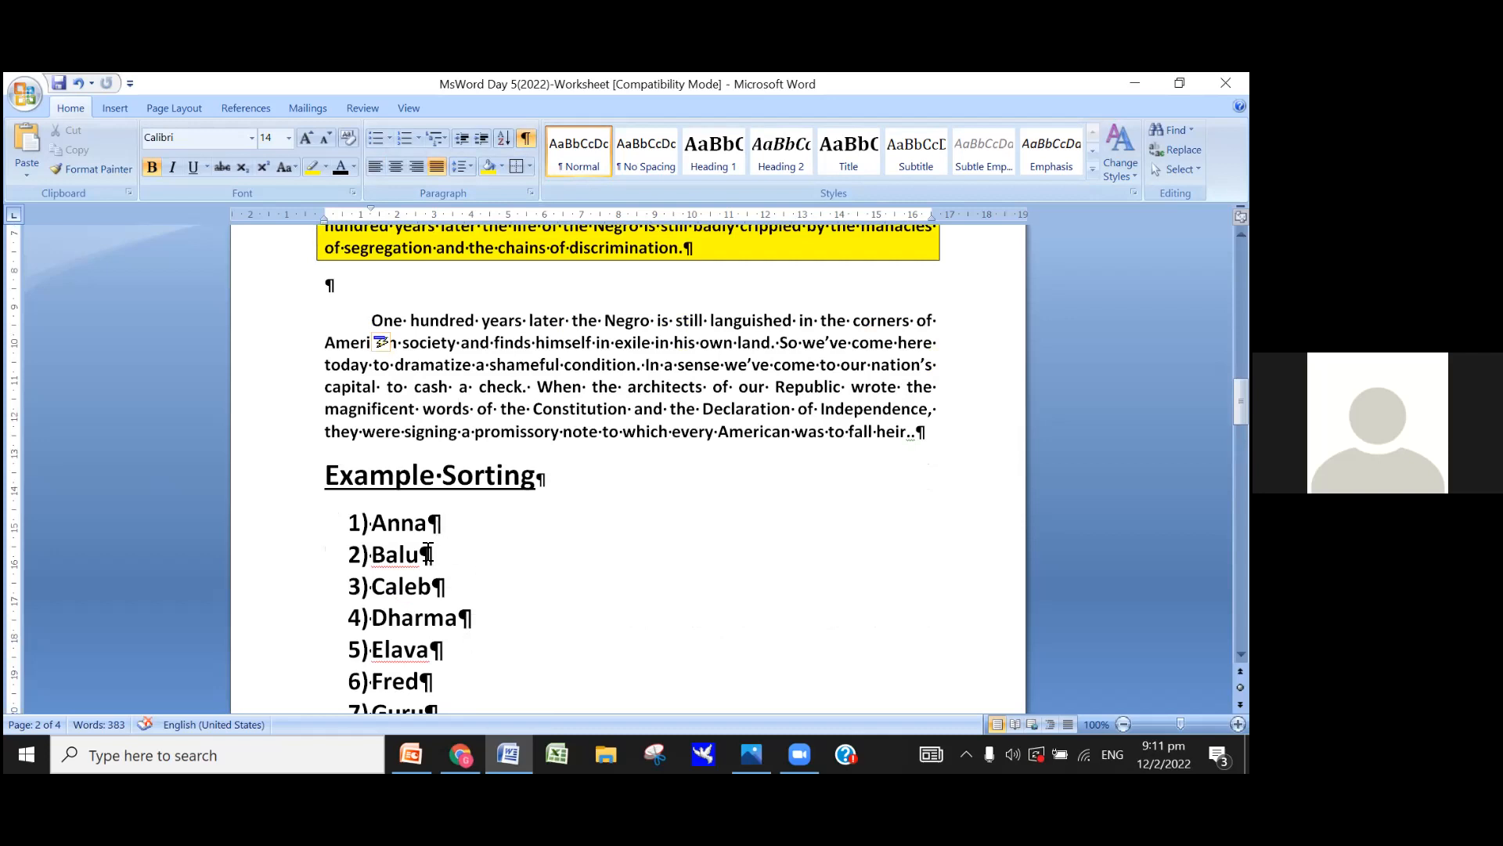
scroll(482, 479, "up", 3)
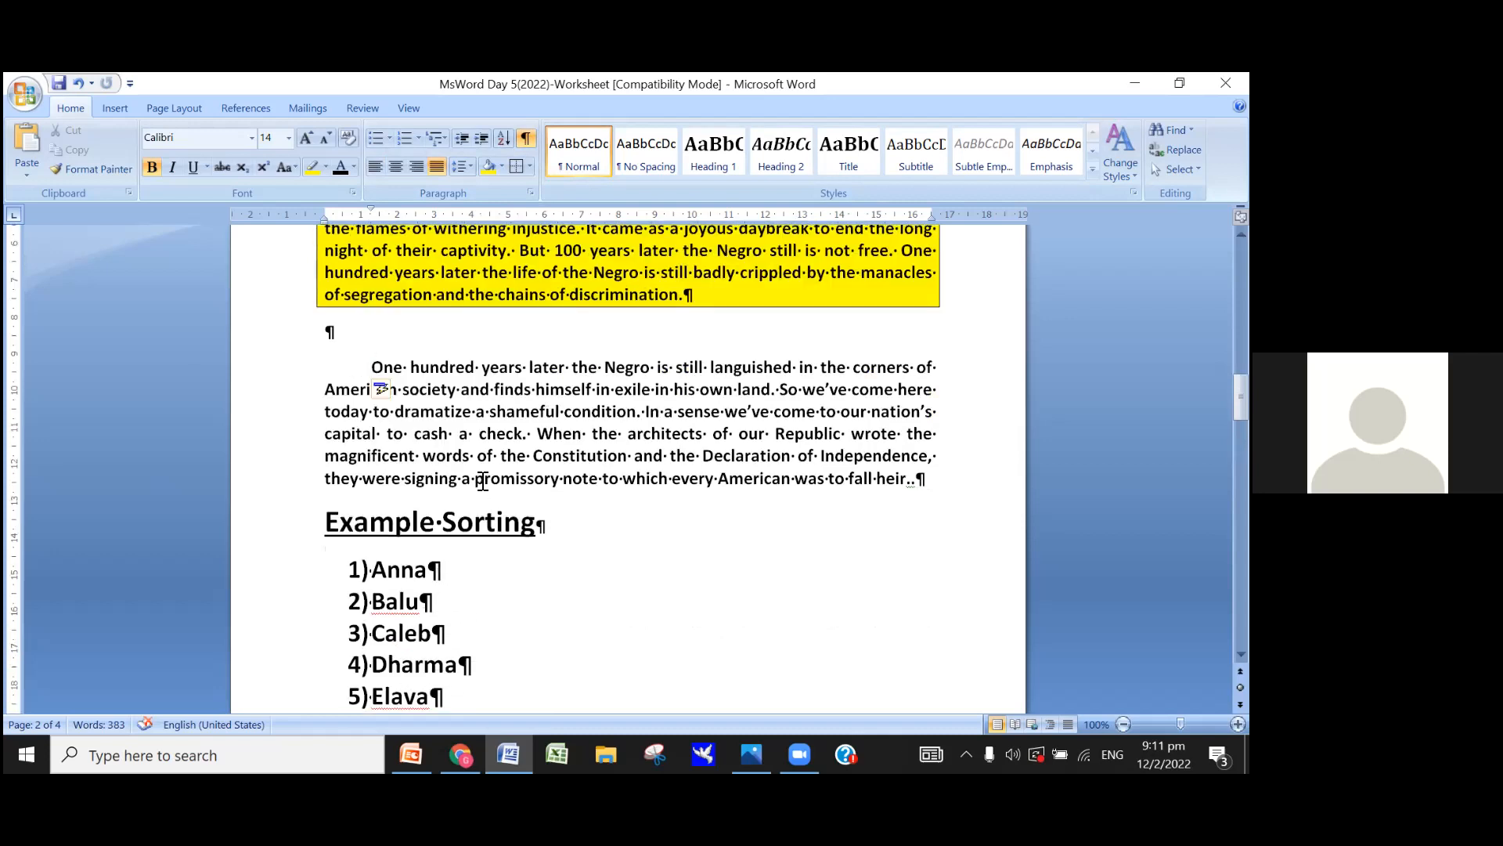
scroll(485, 459, "up", 2)
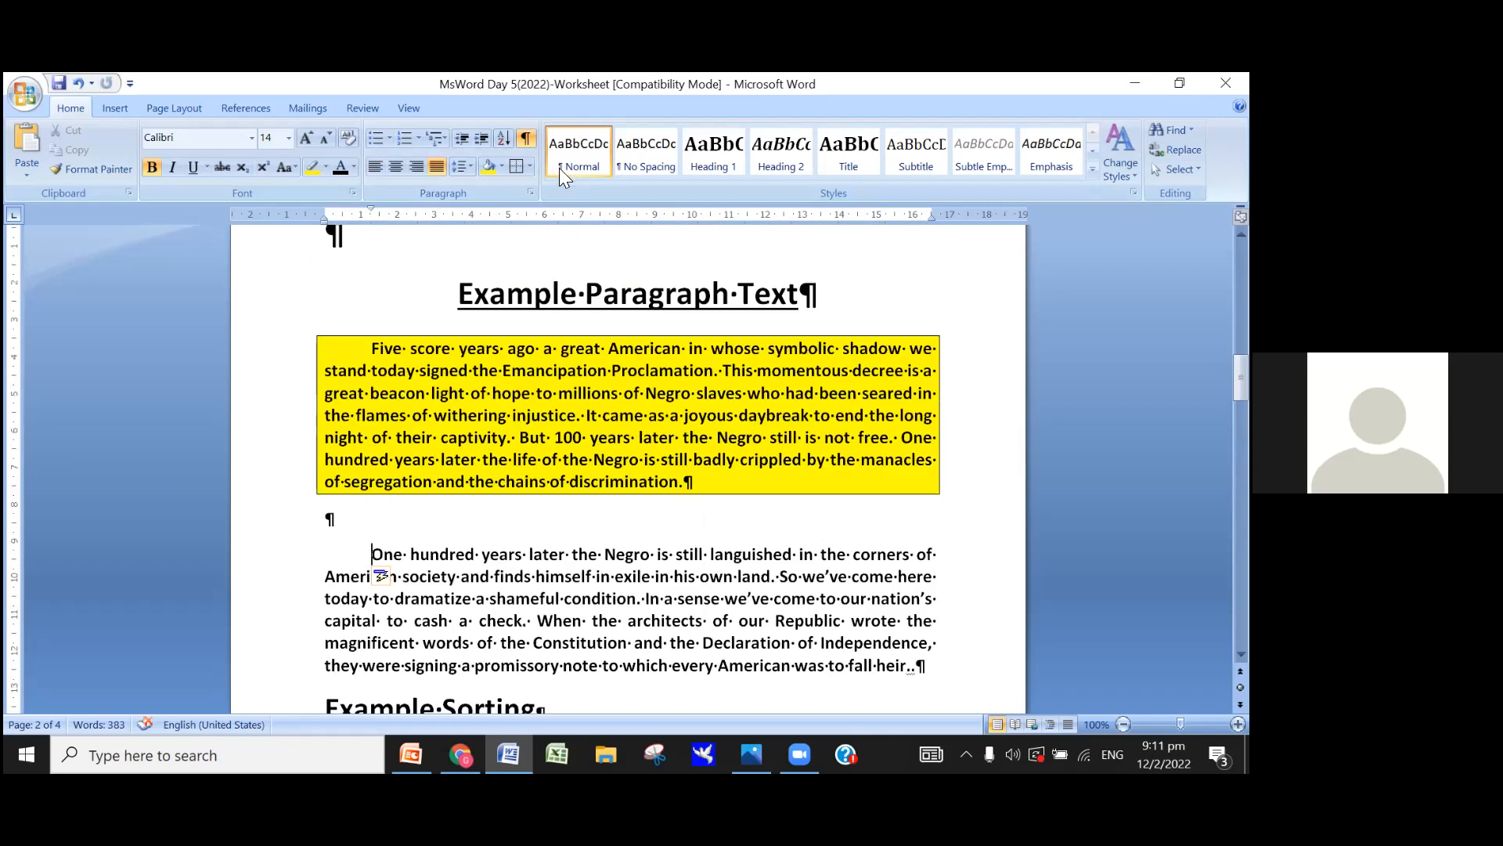
left_click(527, 139)
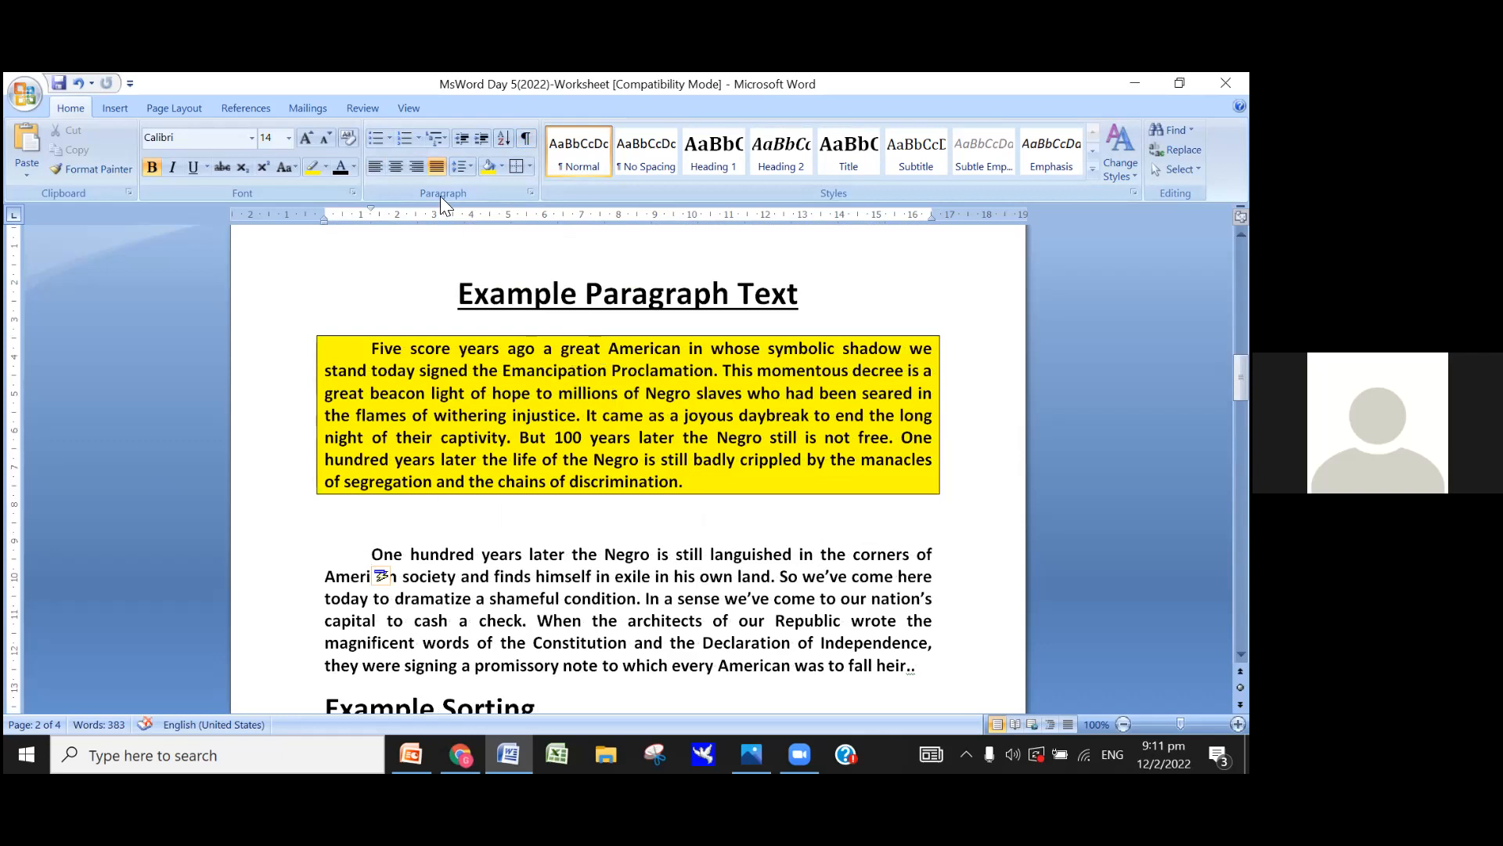
Step: Examine the bullet library and the multilevel list styles alongside the worksheet's numbered lists
left_click(387, 133)
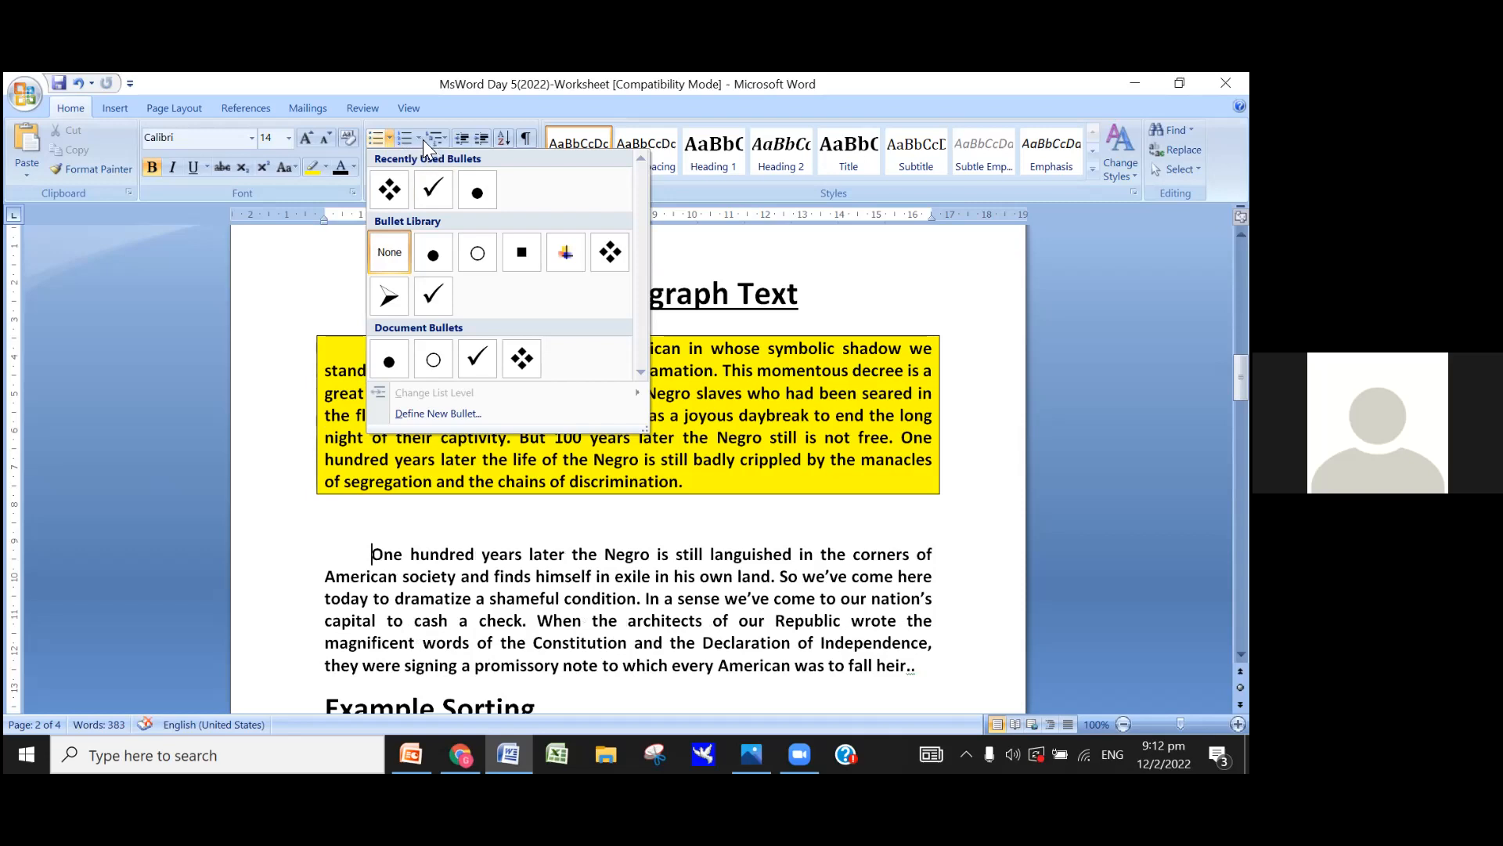
scroll(773, 505, "down", 5)
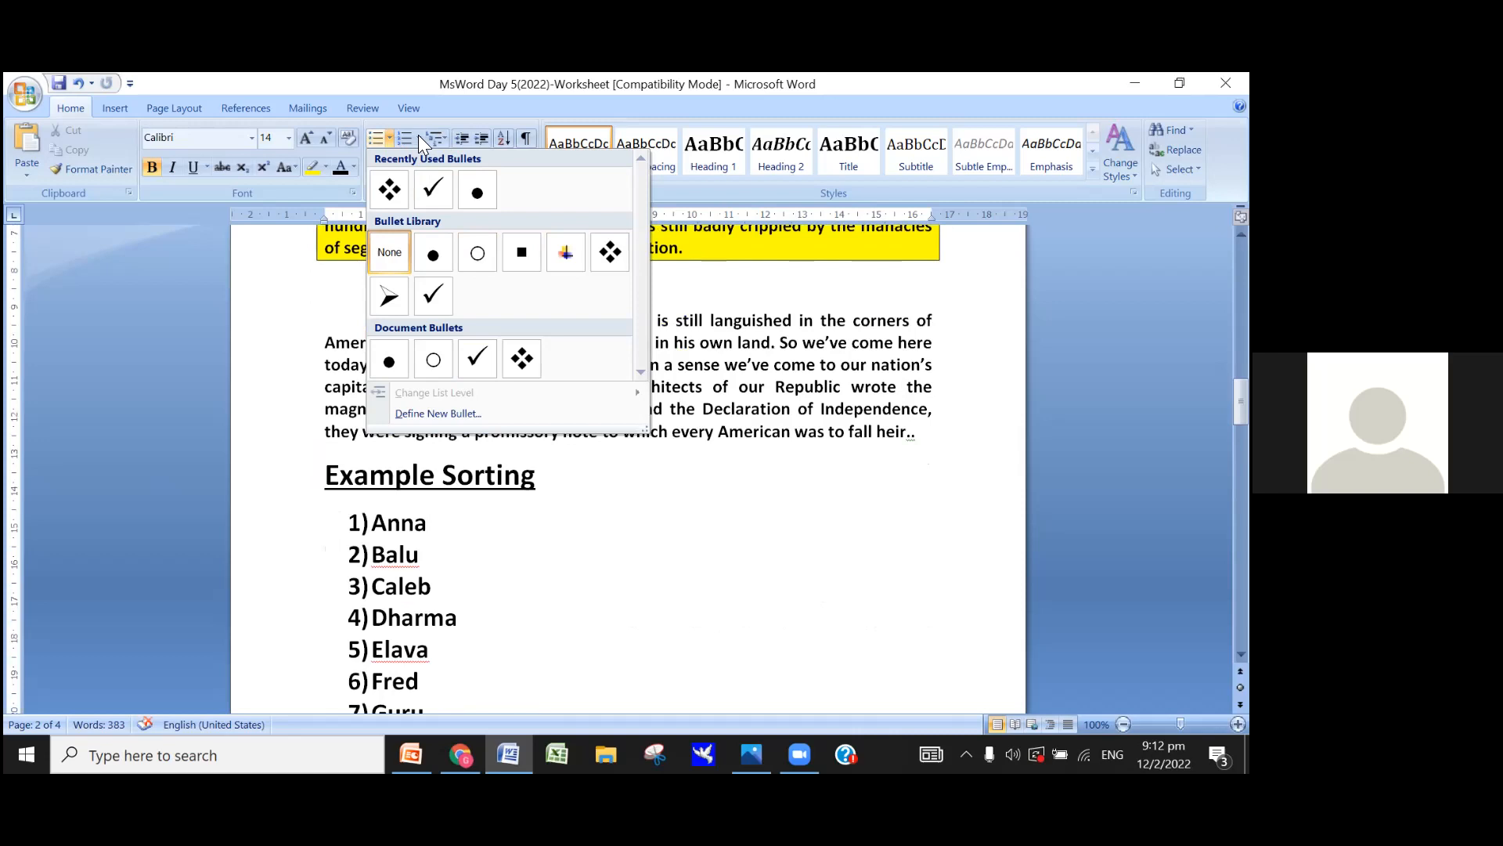
left_click(678, 585)
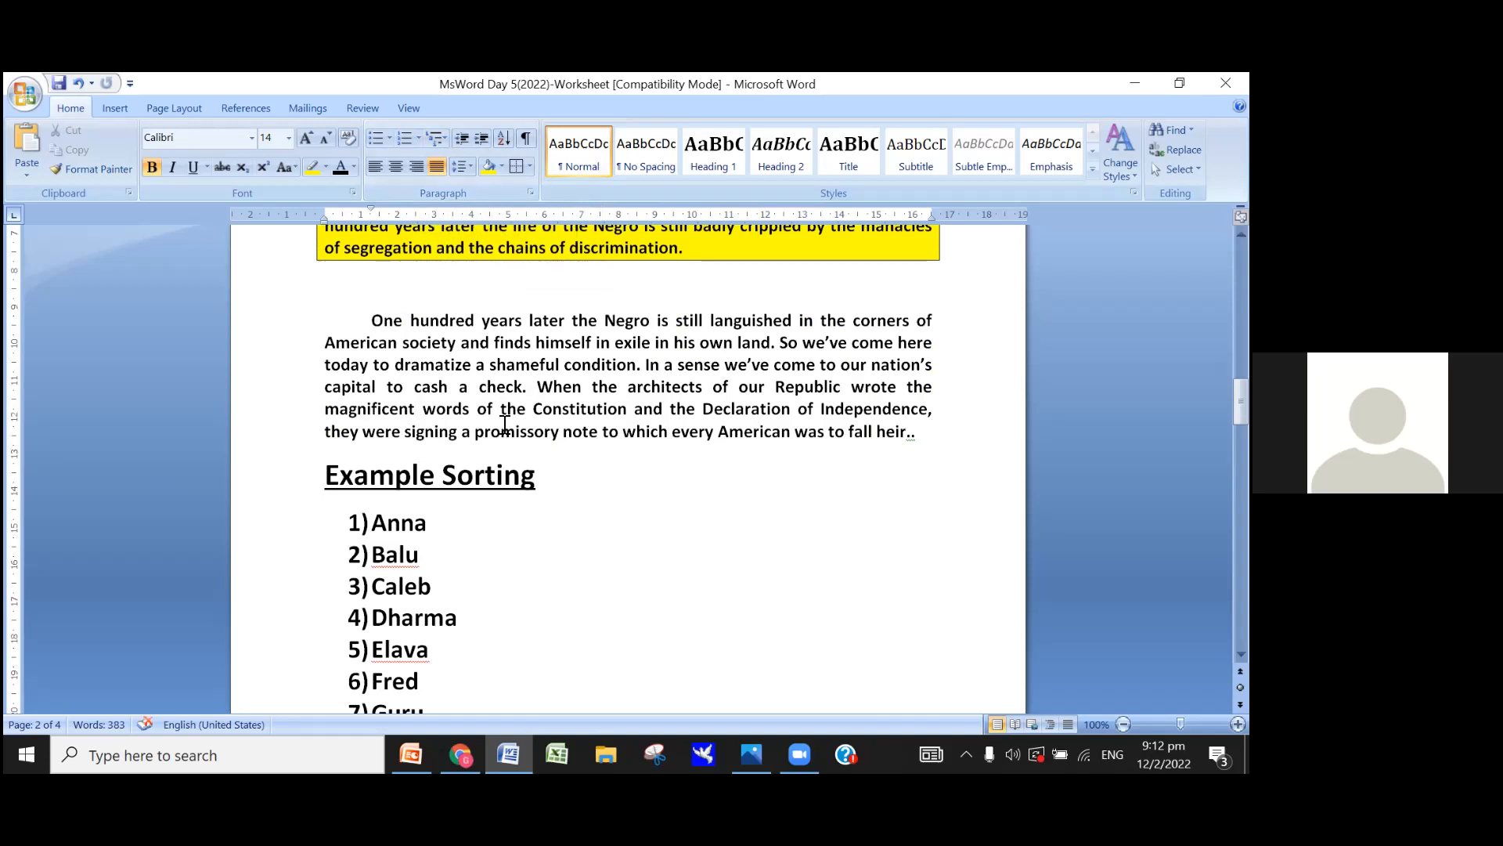
key("ctrl+Home")
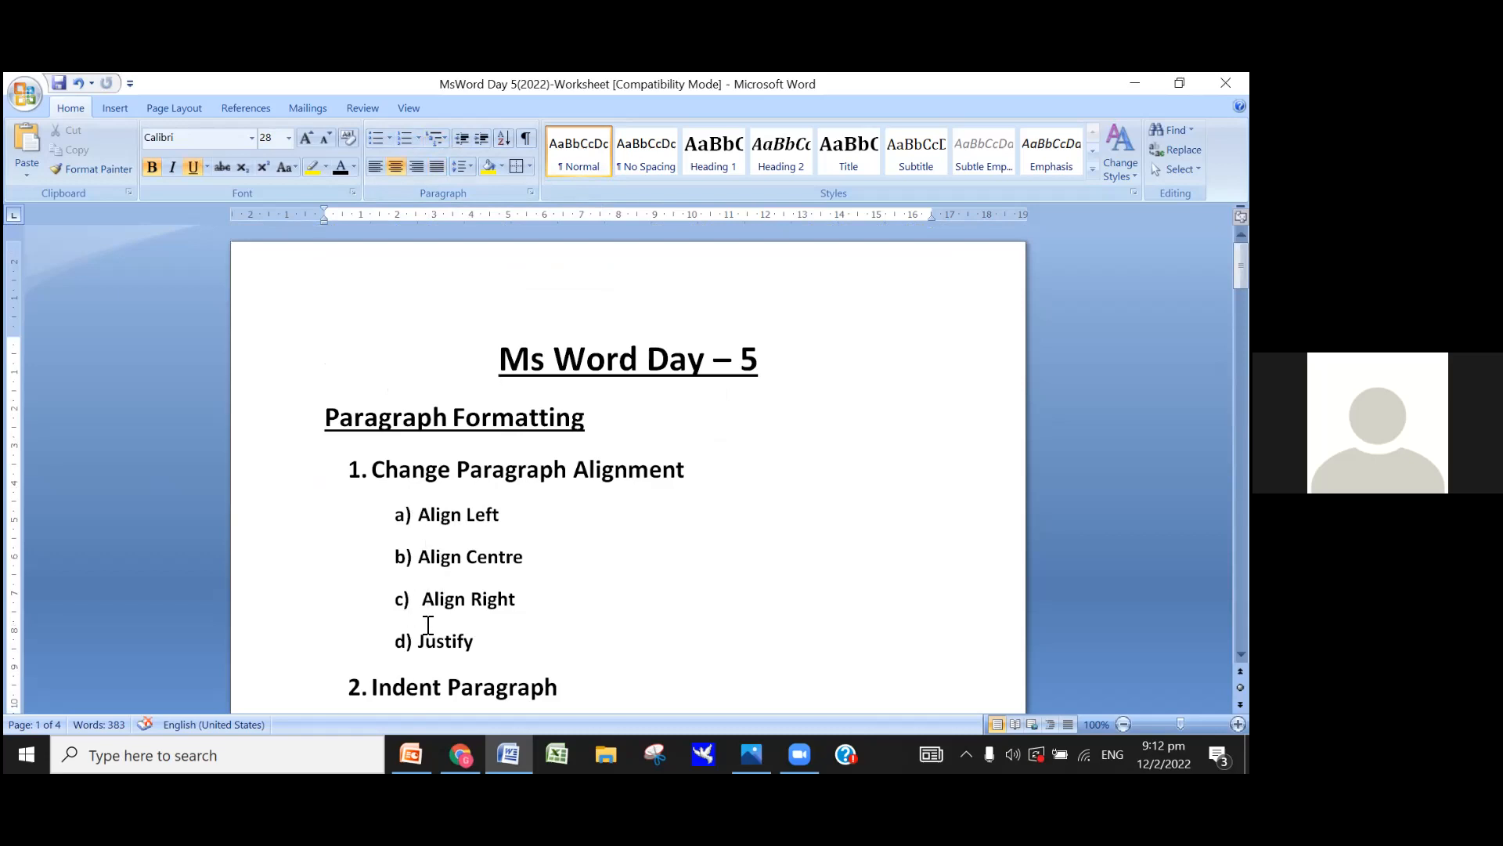
left_click(444, 137)
mouse_move(465, 196)
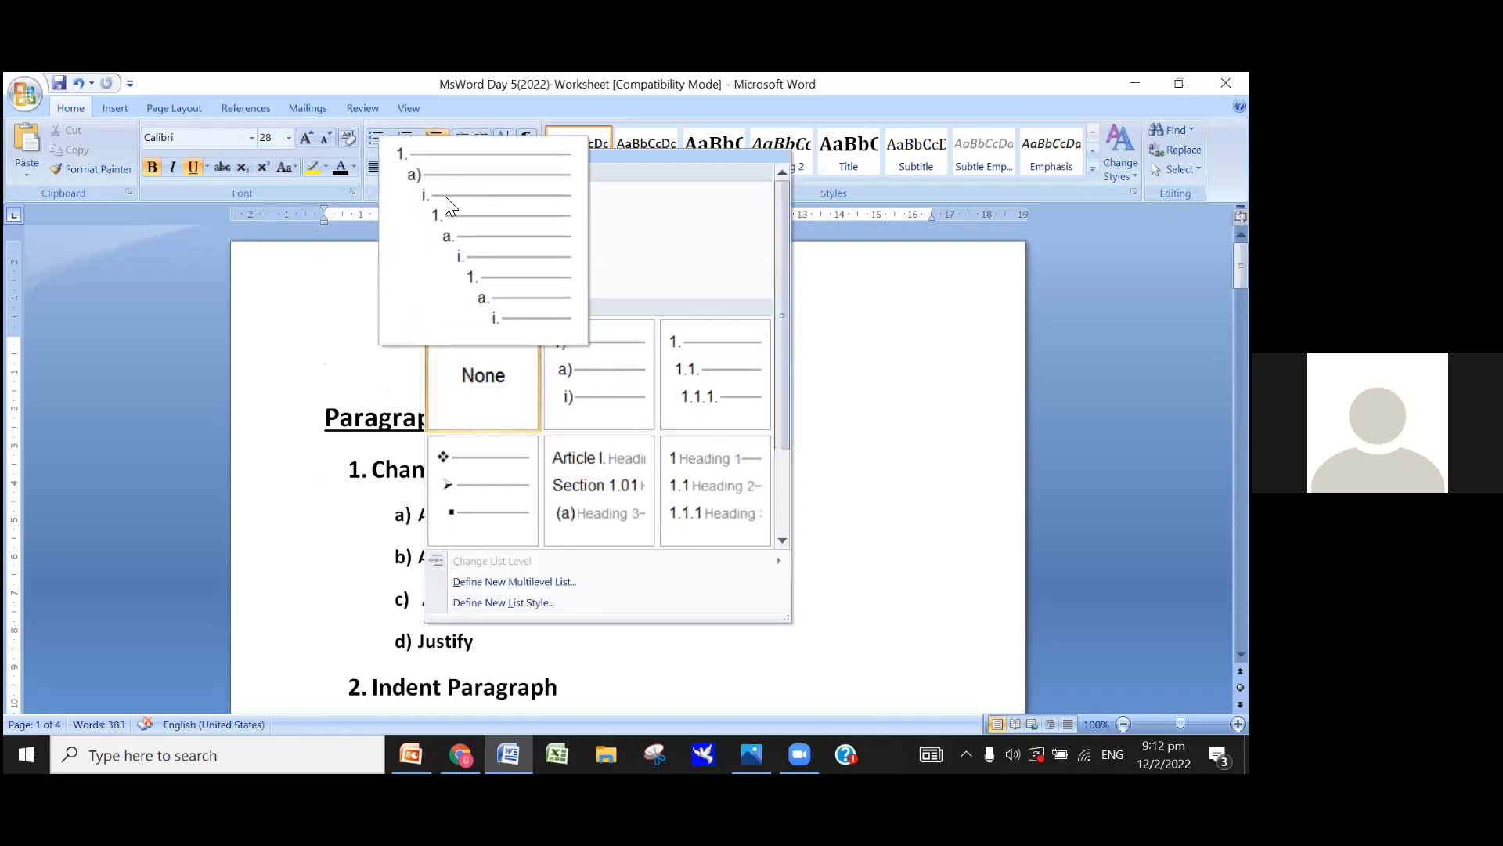
left_click(316, 285)
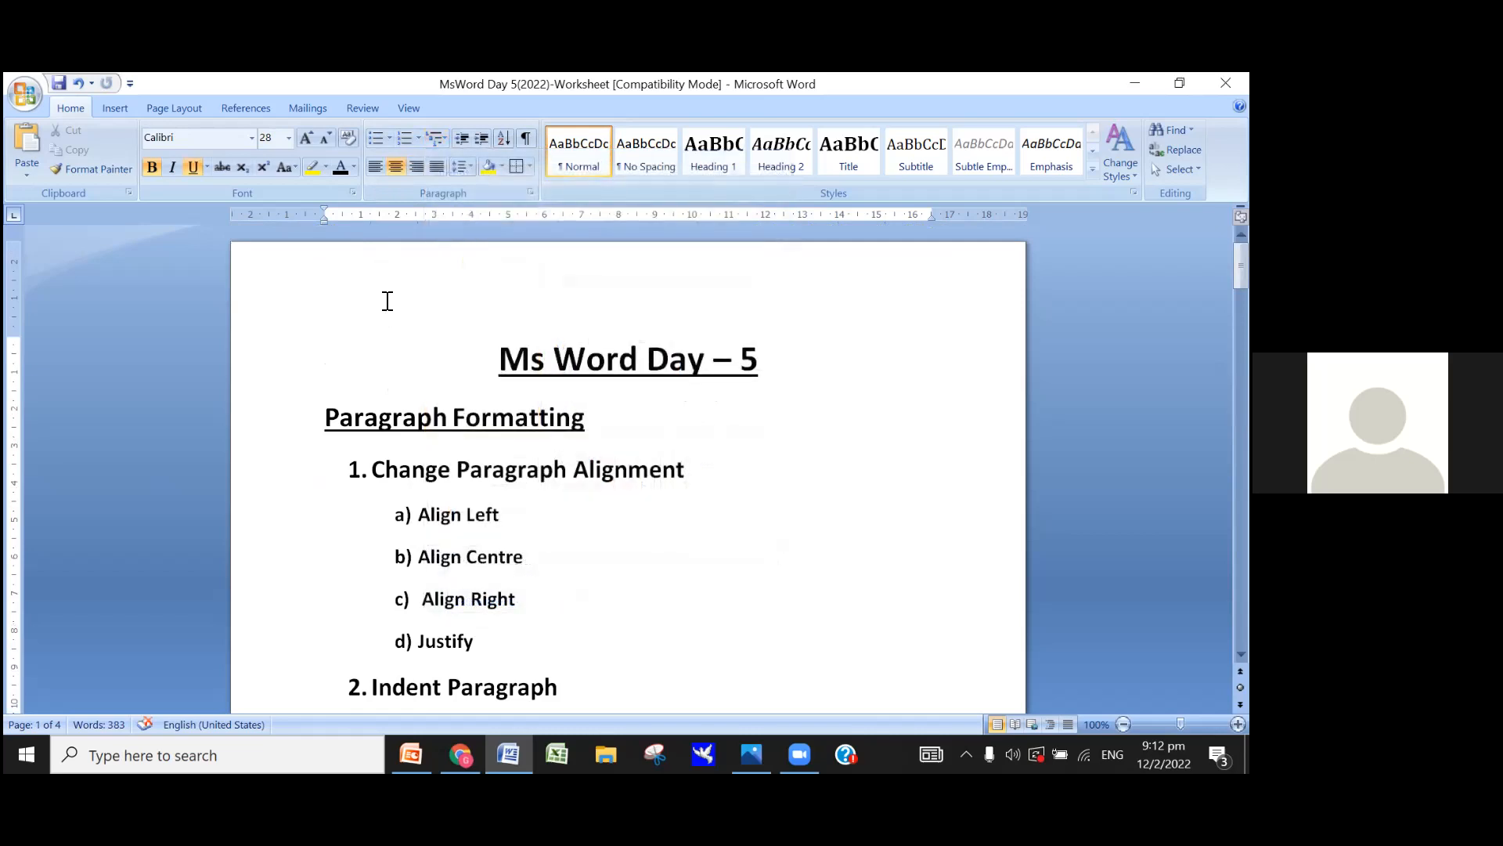
Step: Show the formatting marks in the paragraphs under "Example Paragraph Text" and hide them again
scroll(387, 301, "down", 15)
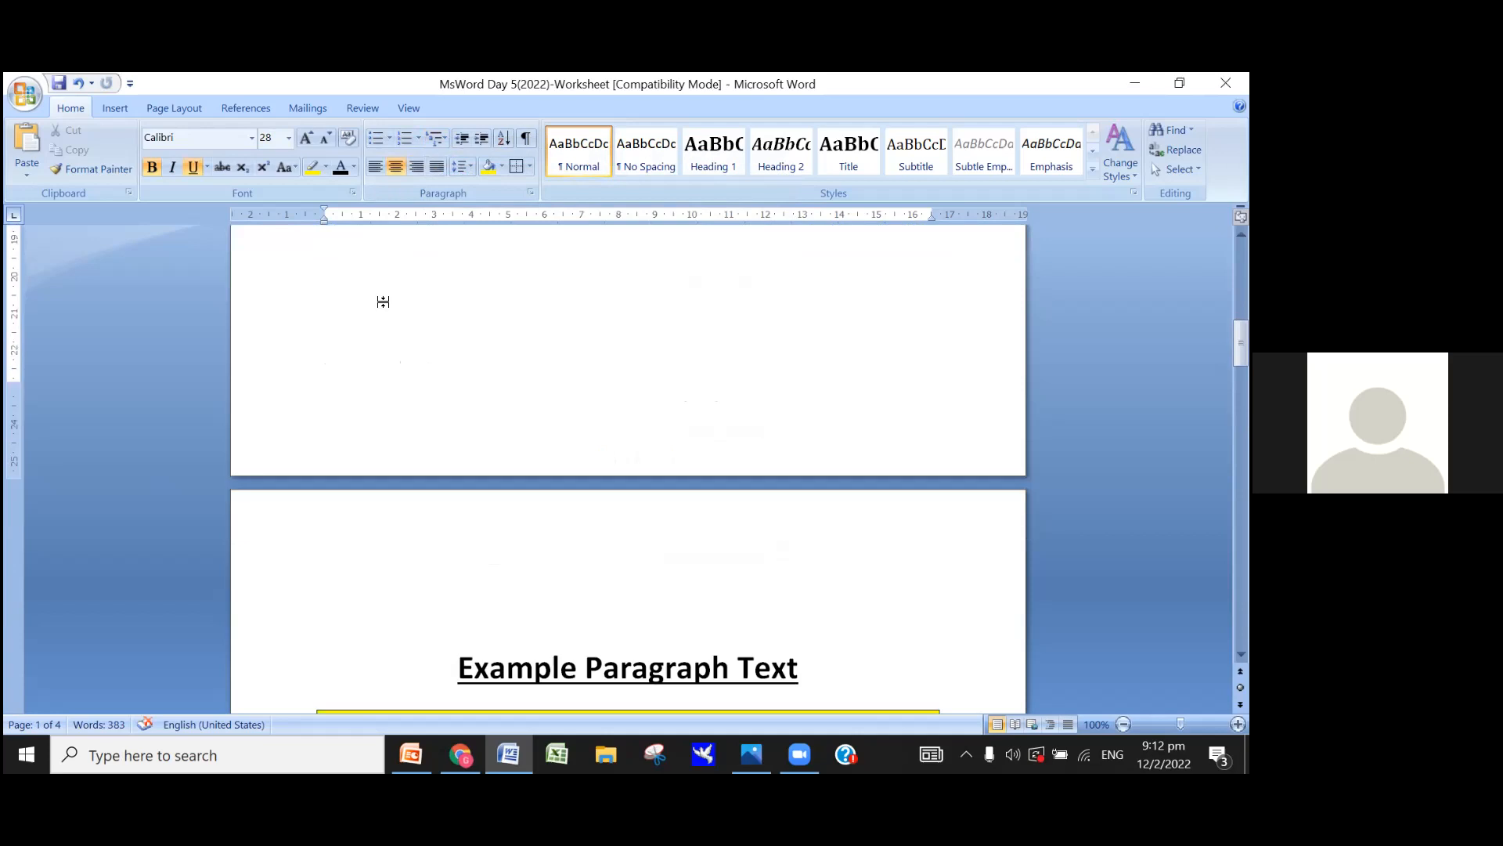
scroll(383, 302, "down", 7)
left_click(410, 416)
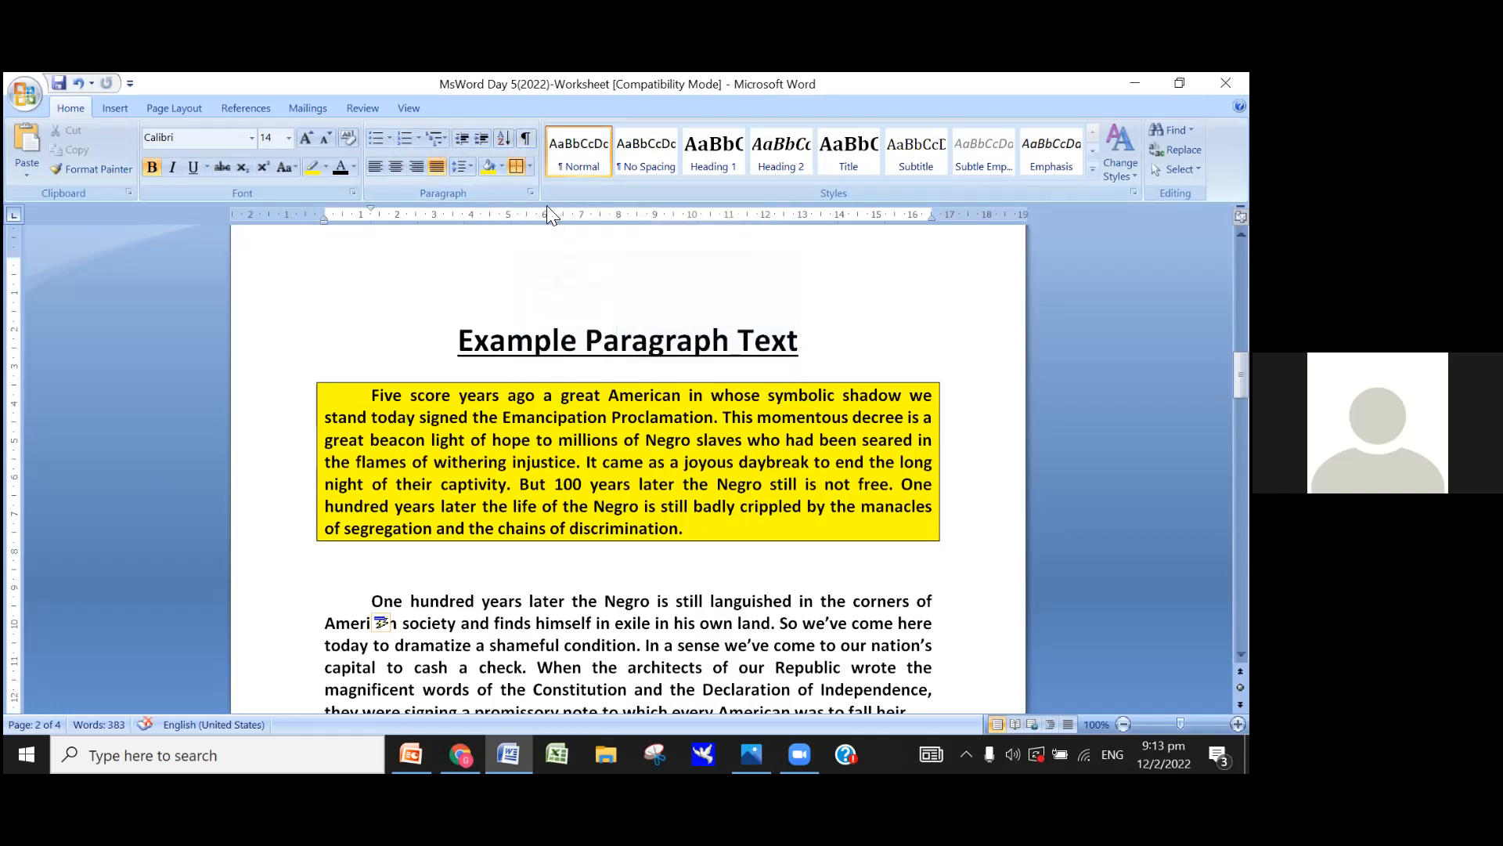
left_click(523, 140)
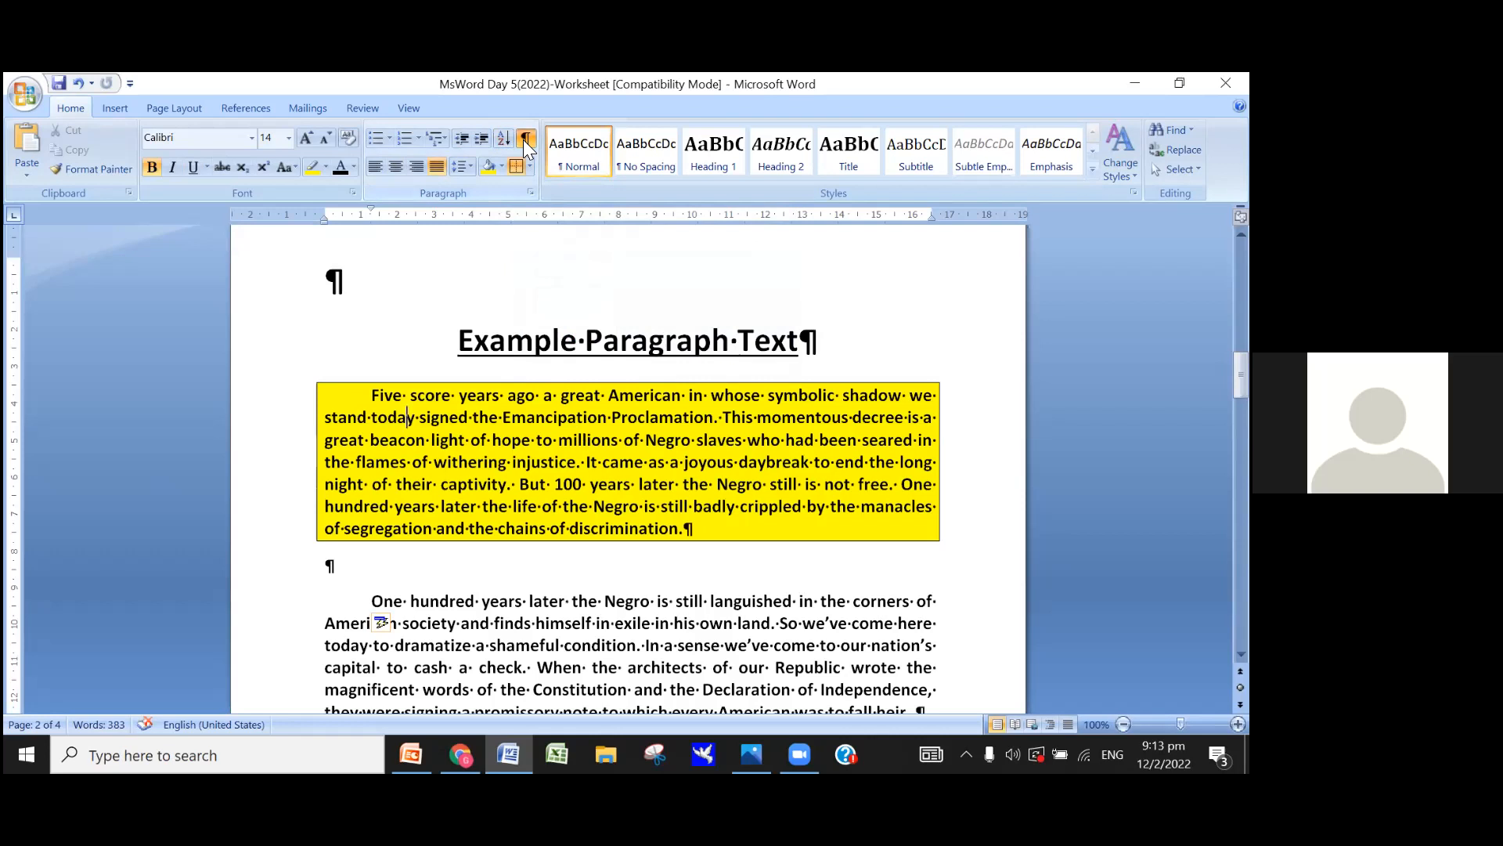
left_click(523, 139)
Step: Examine the sample letter on the last page, from the date and address down to the closing
scroll(589, 346, "down", 5)
scroll(589, 346, "down", 20)
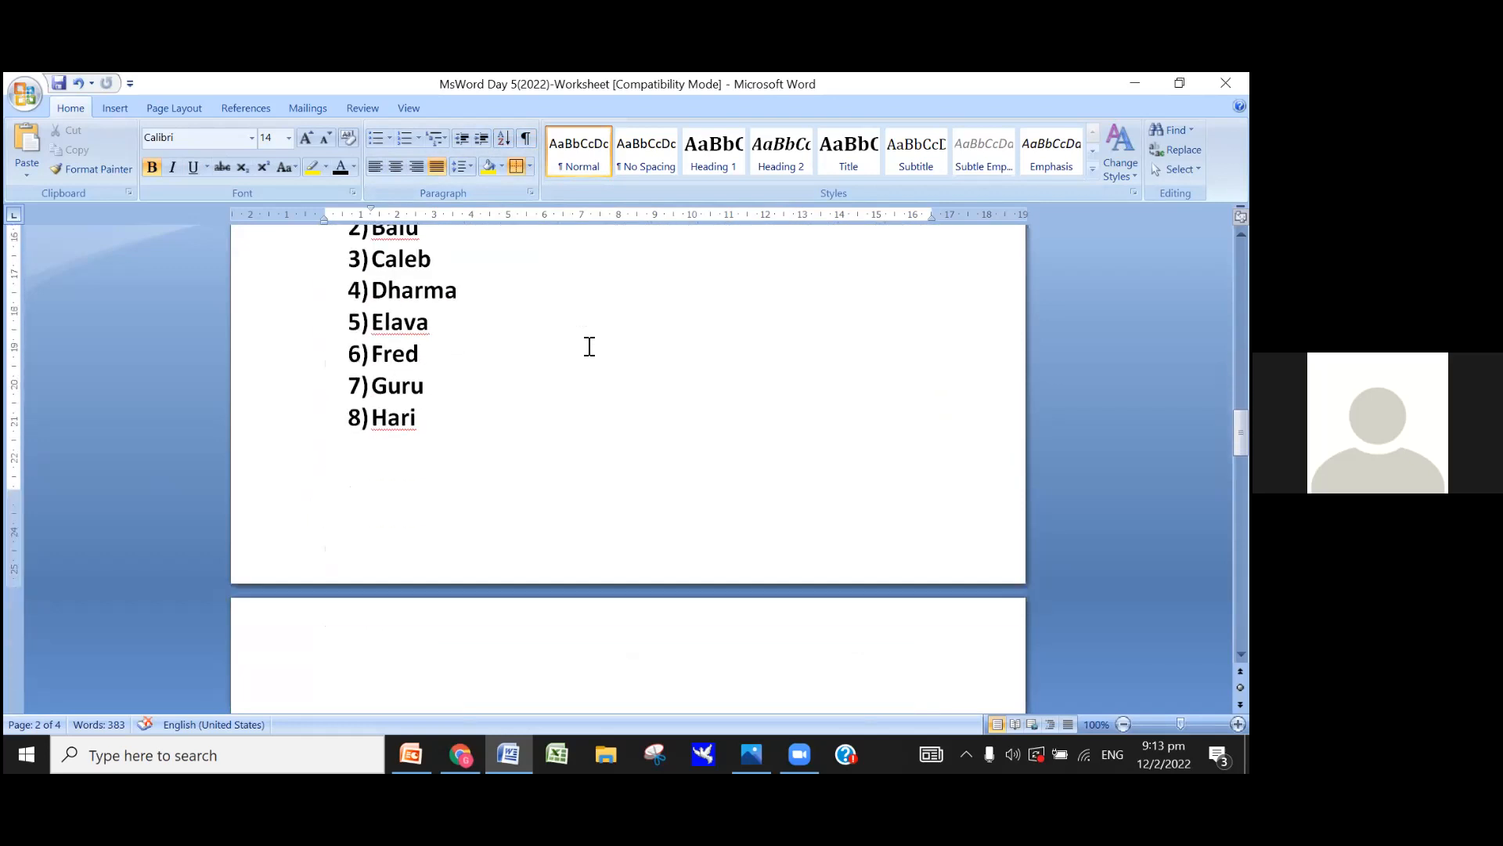
scroll(589, 353, "down", 10)
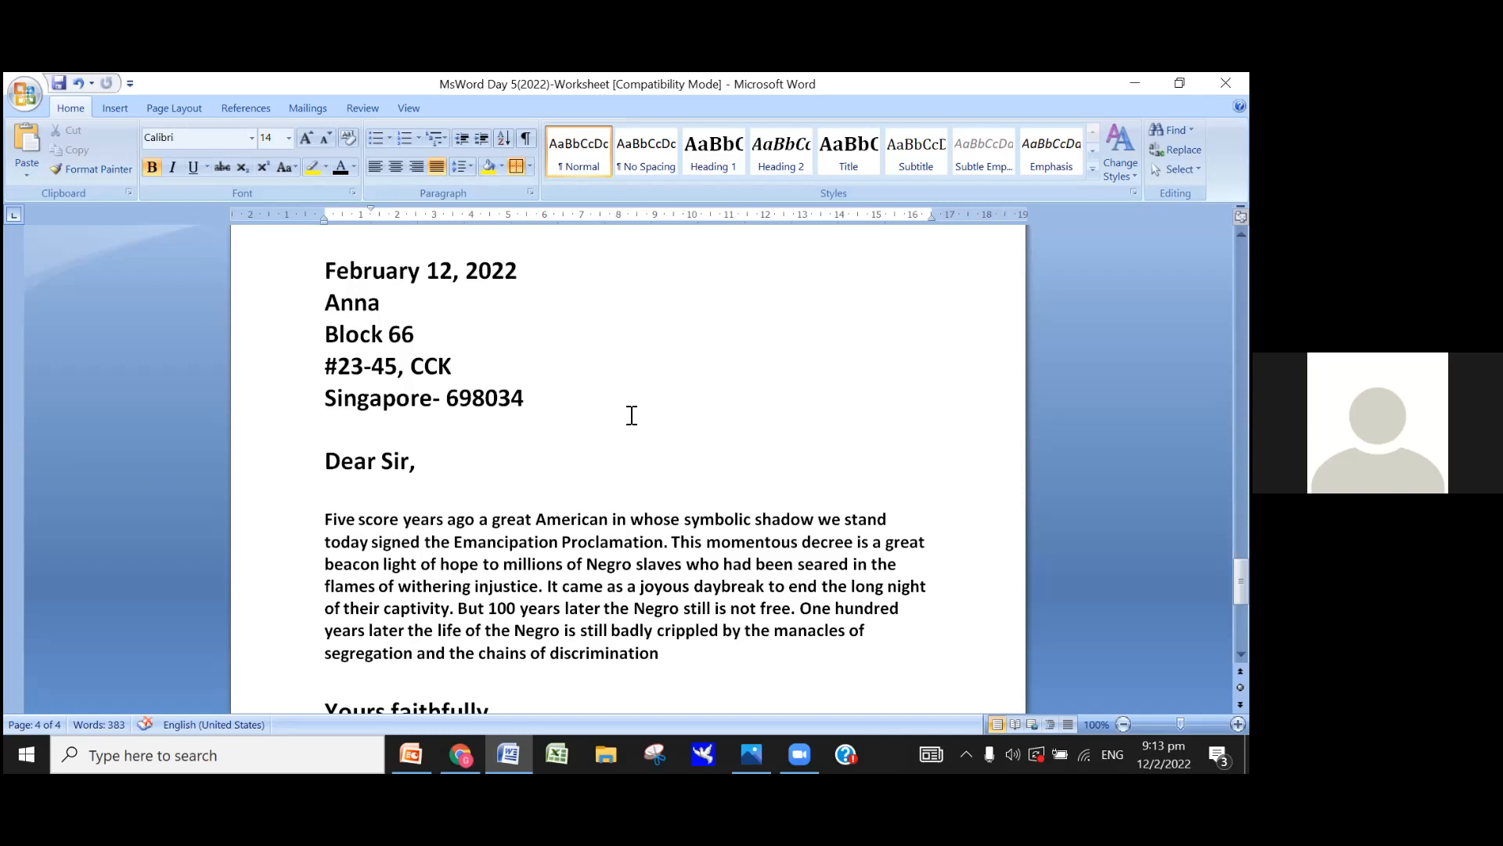
scroll(635, 407, "down", 4)
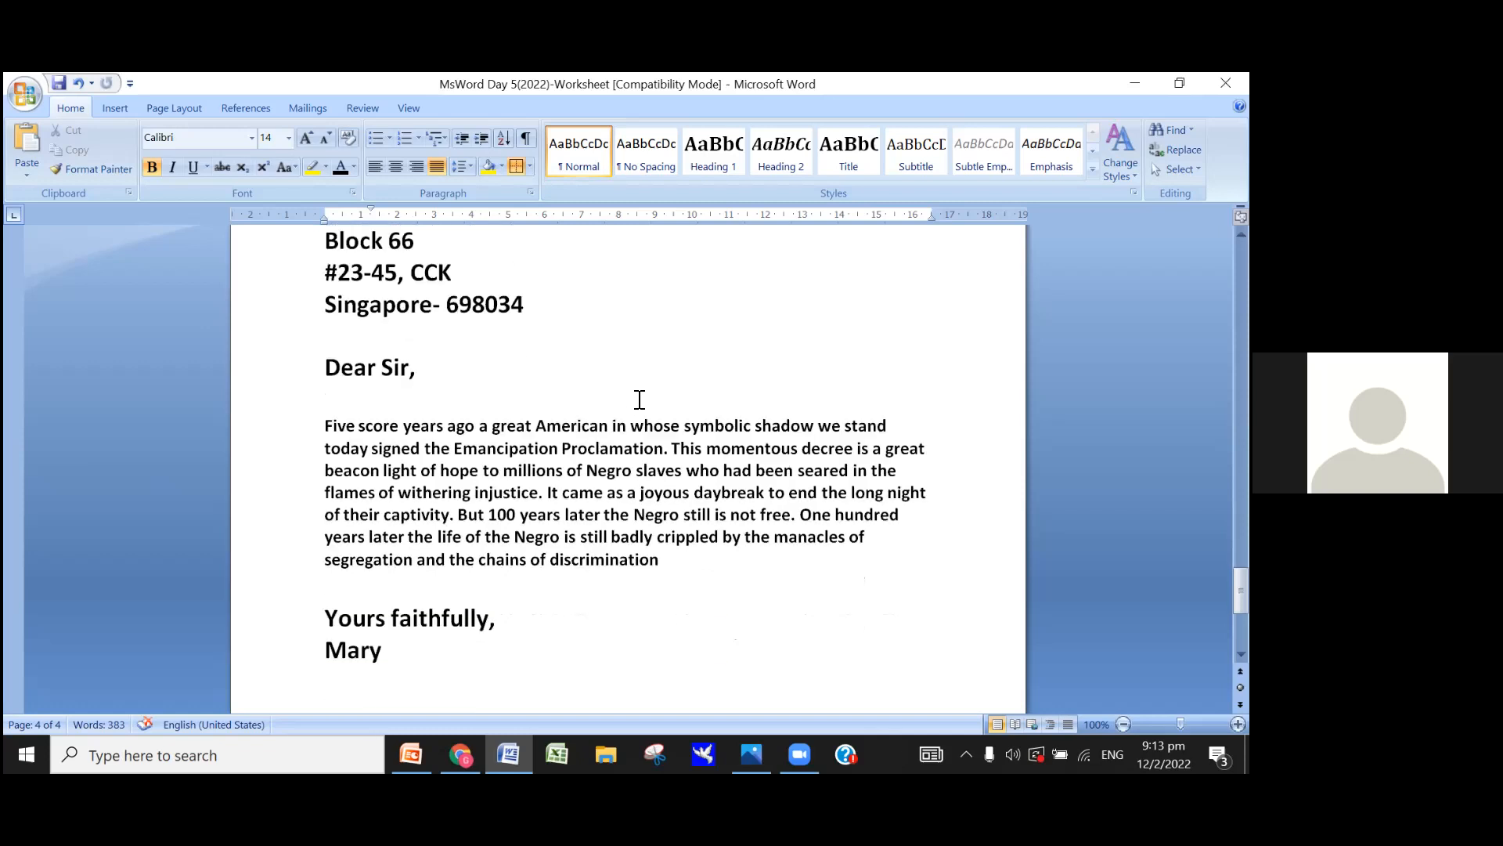
scroll(640, 401, "down", 1)
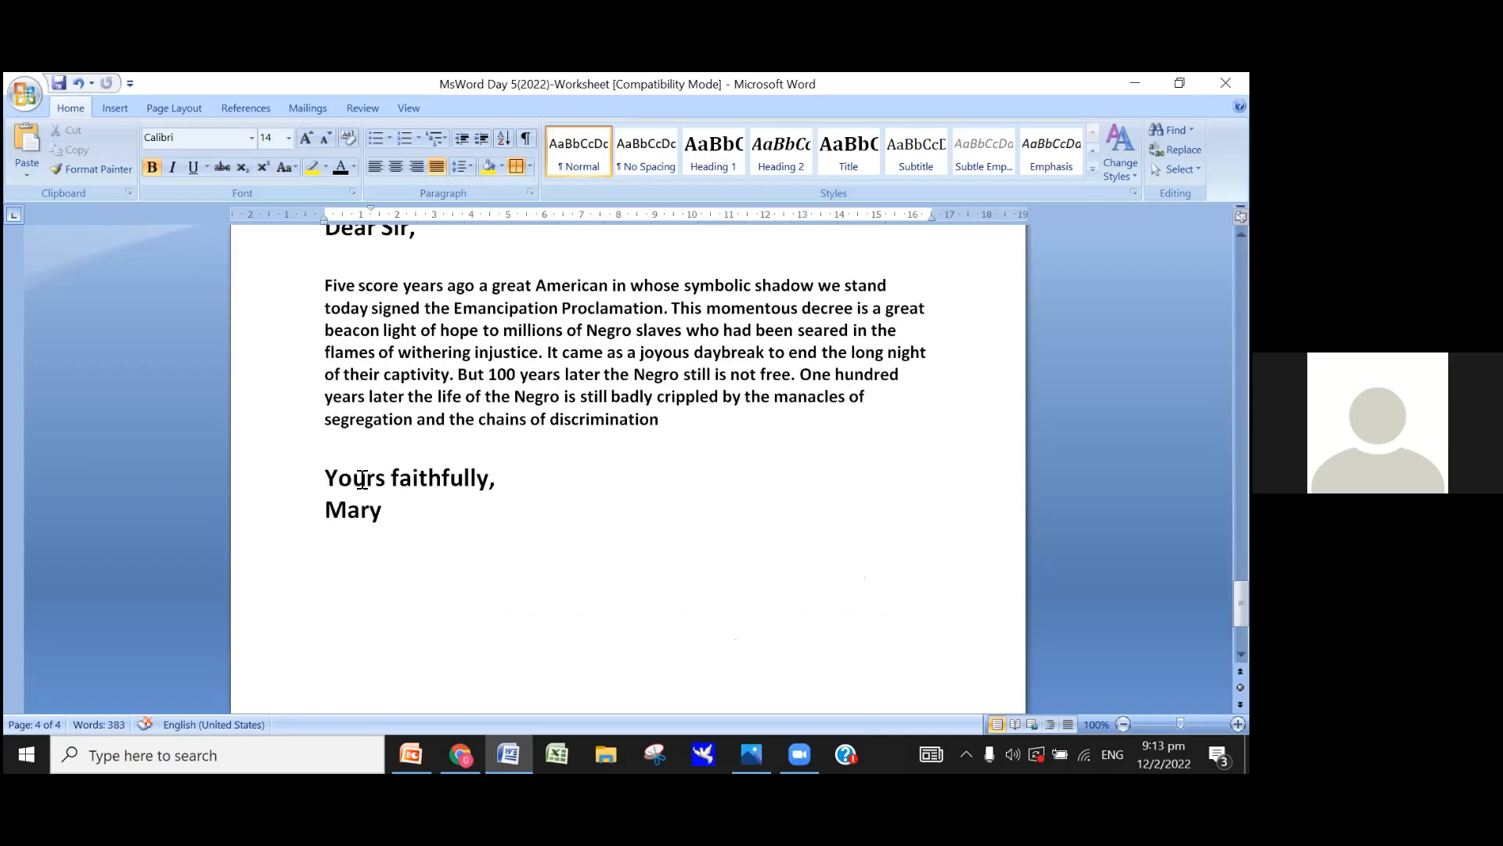
scroll(566, 345, "up", 2)
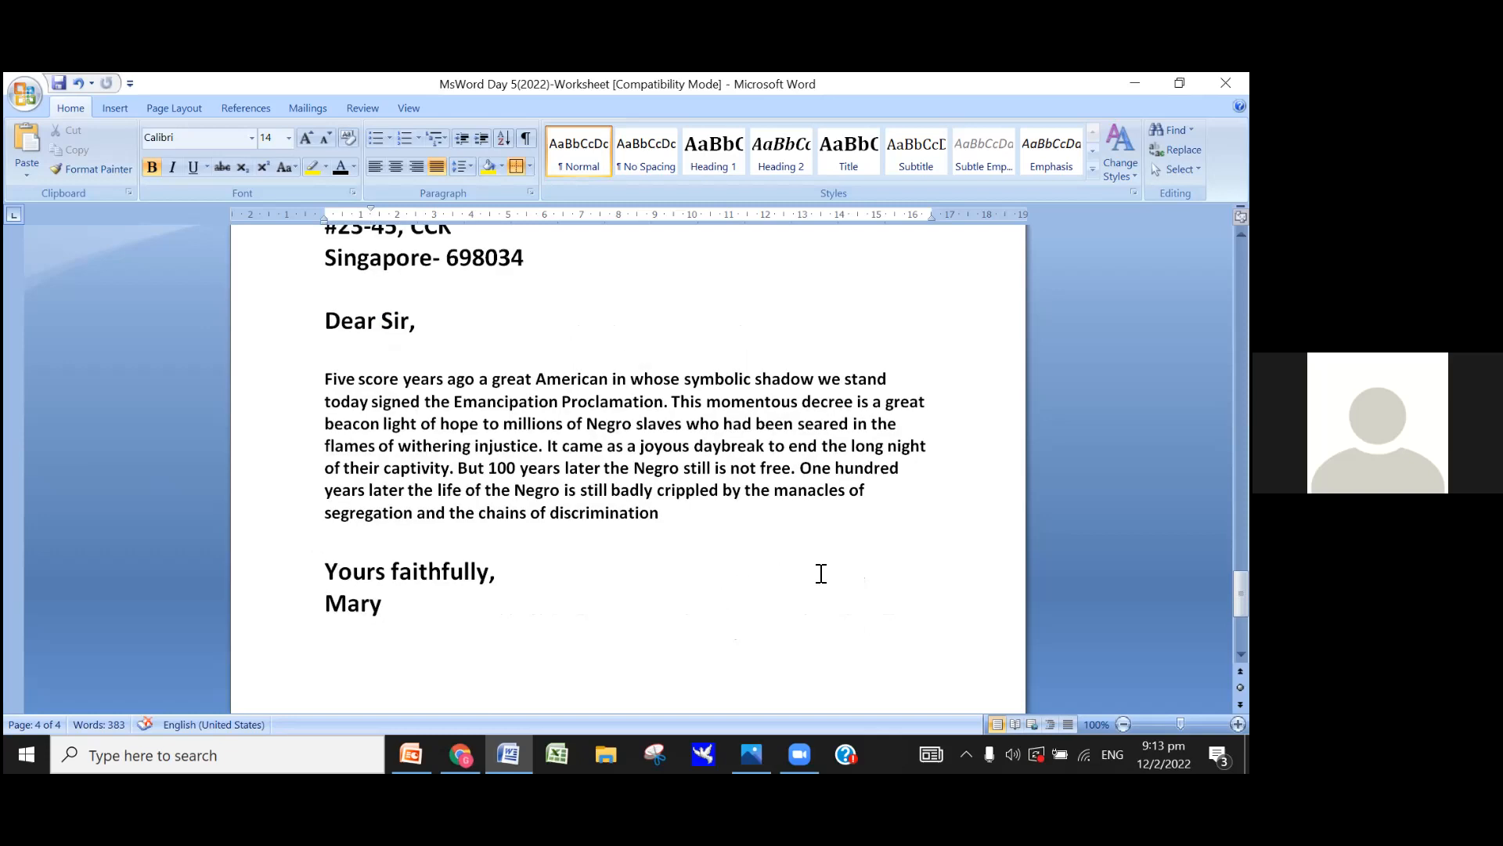
scroll(675, 466, "up", 3)
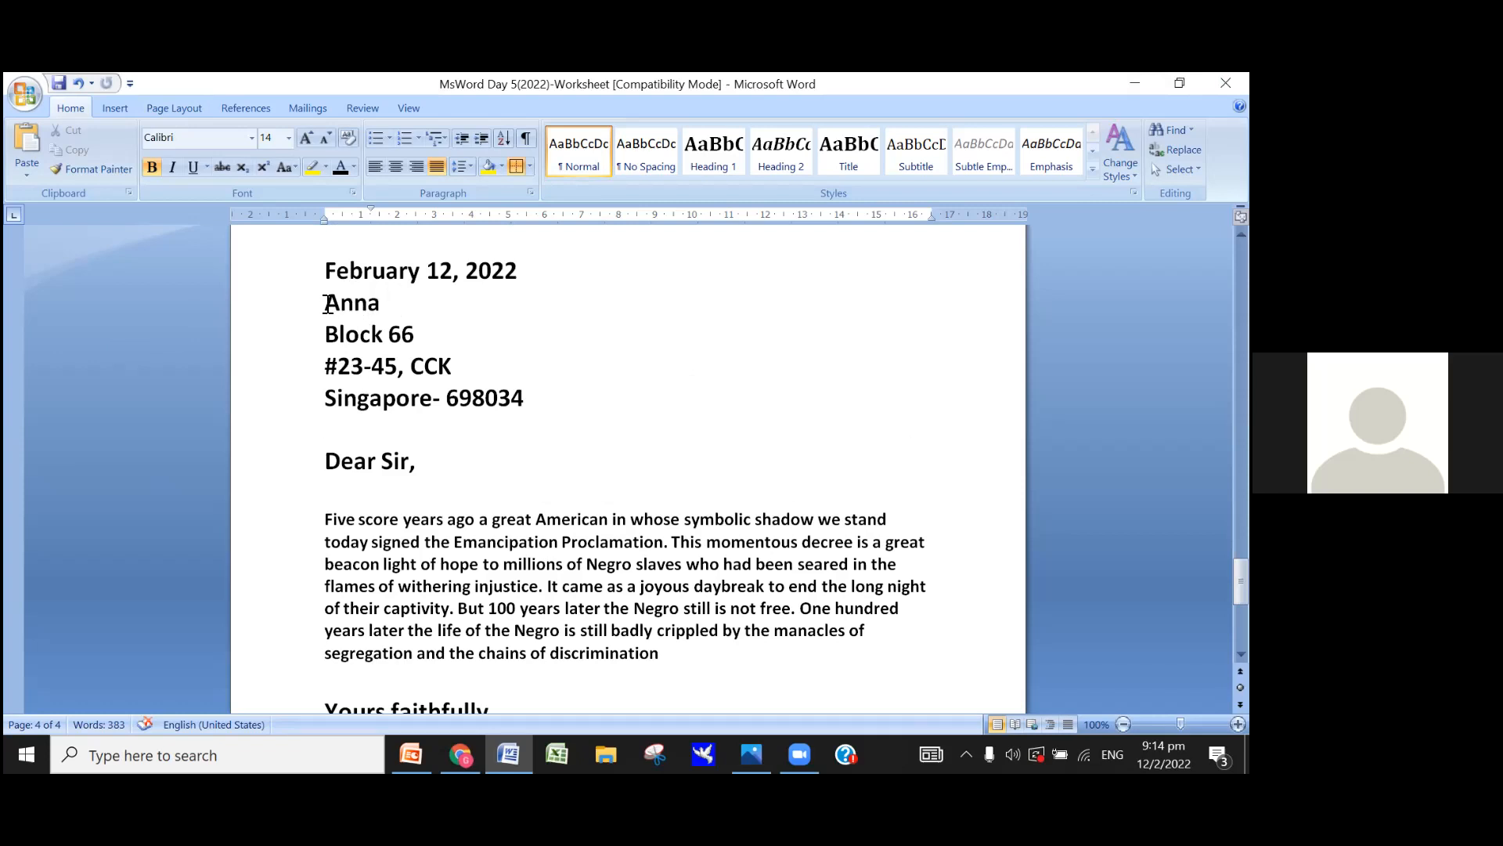
Step: Try indenting the four recipient address lines to 10 cm and move them back to the margin
left_click_drag(326, 304, 498, 403)
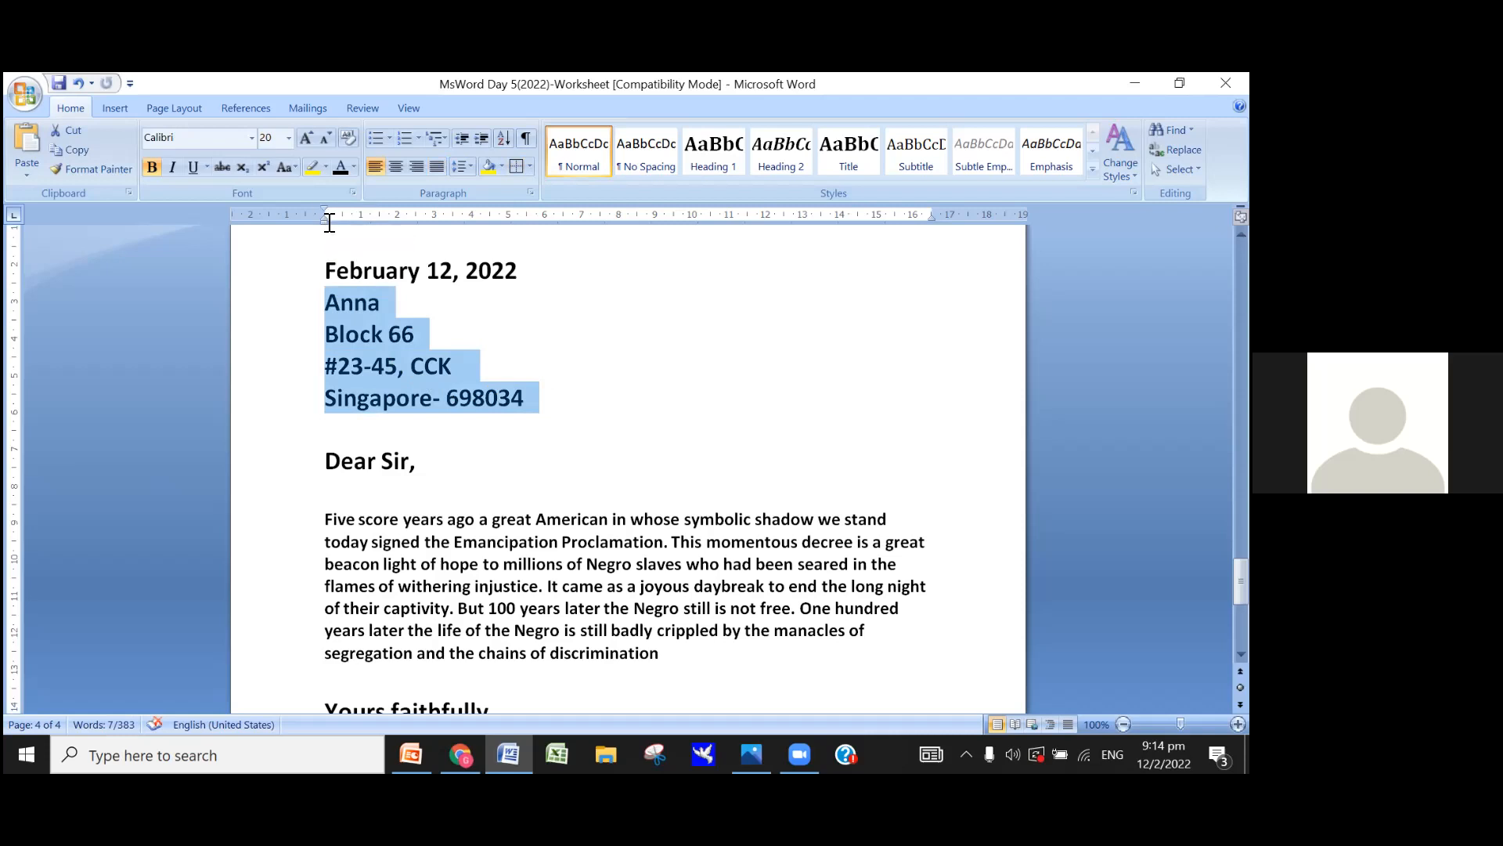
mouse_move(325, 217)
left_mouse_down()
mouse_move(572, 278)
mouse_move(725, 289)
mouse_move(689, 283)
left_mouse_up()
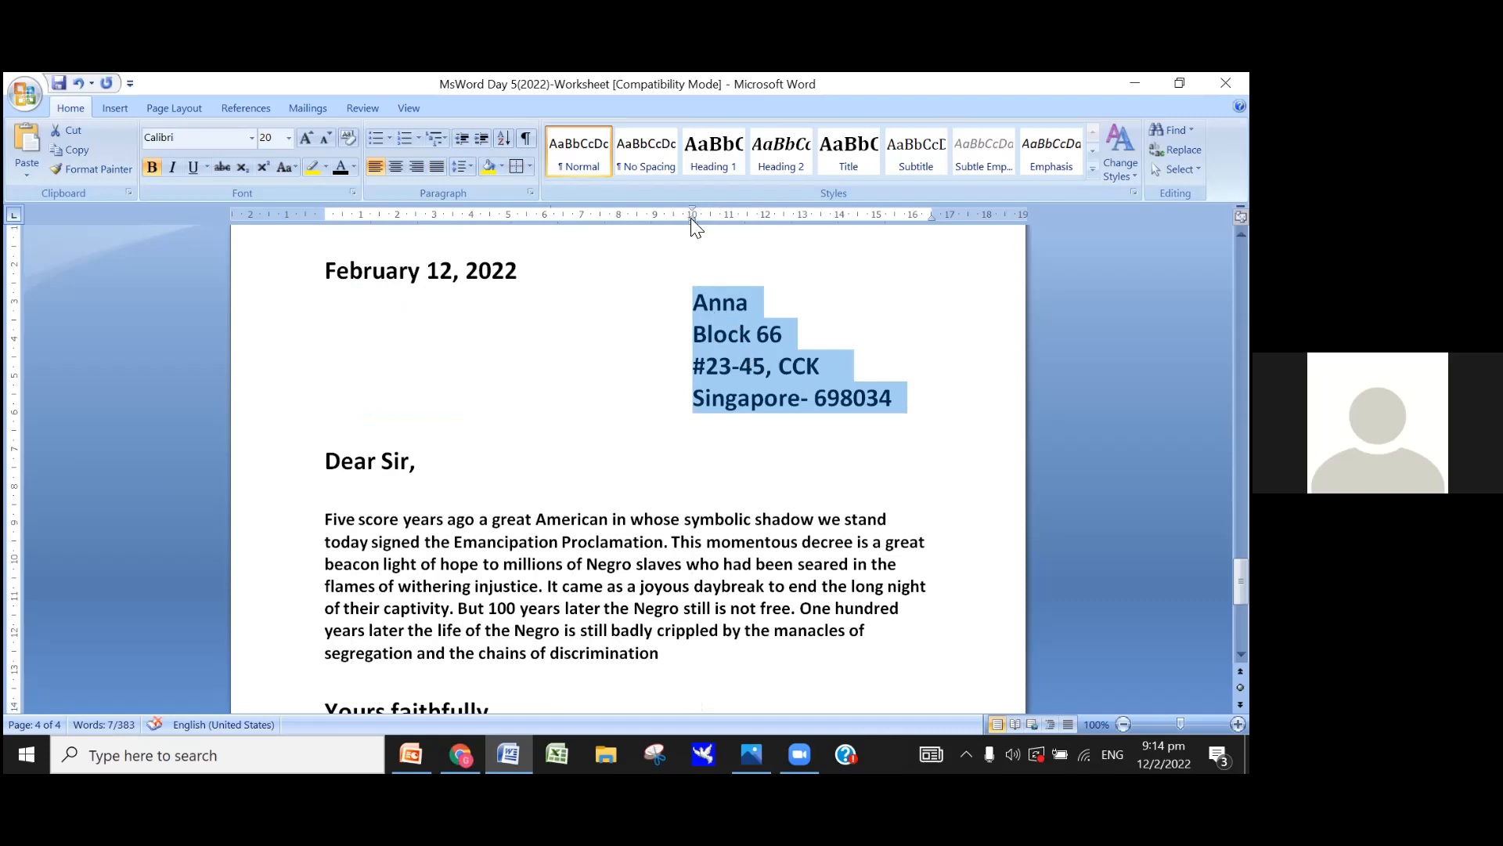
left_click_drag(691, 217, 324, 218)
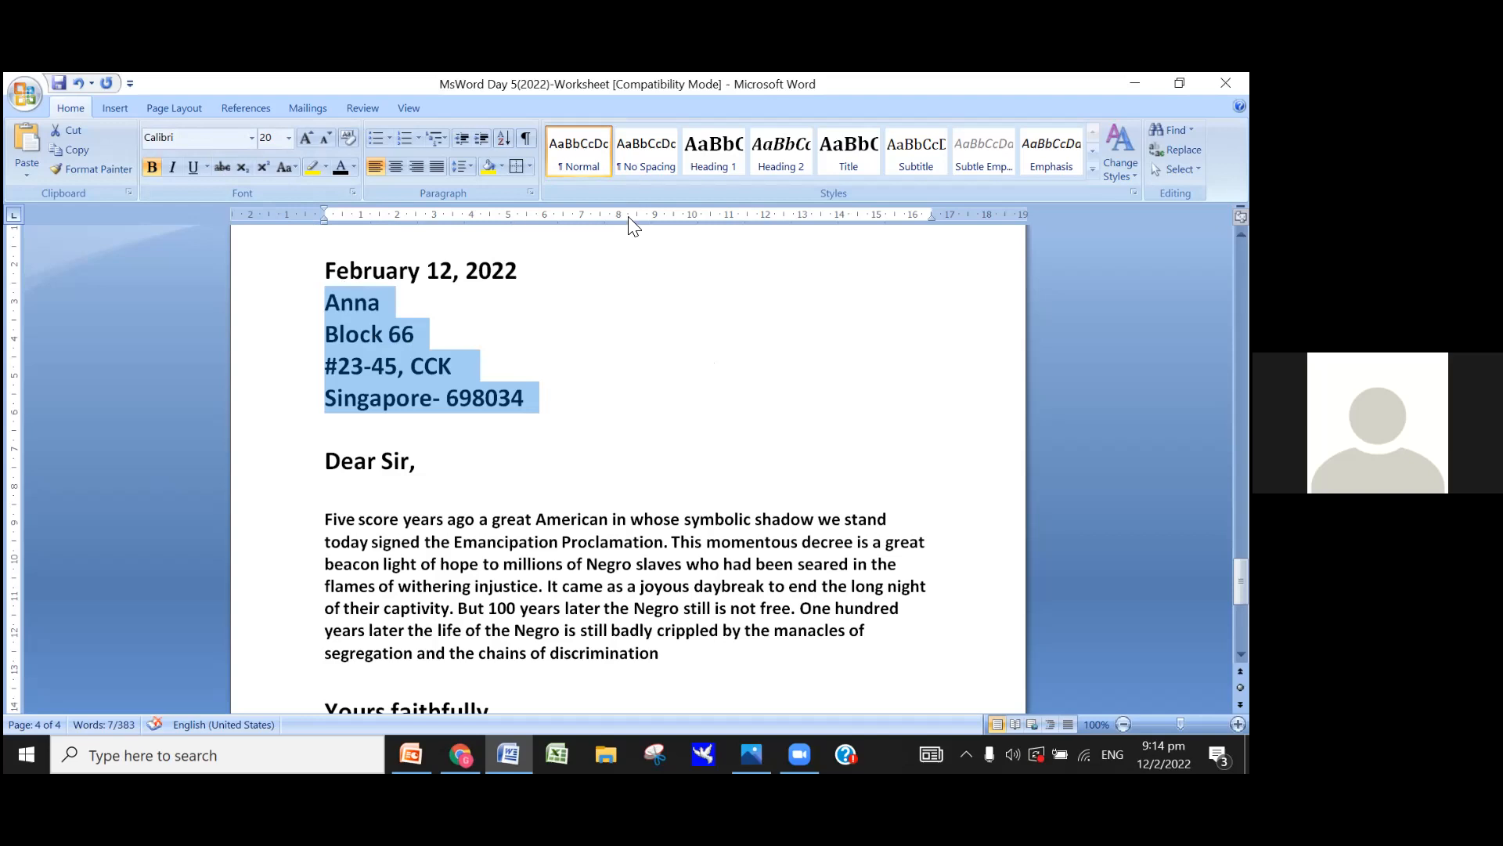
Step: Hide the ruler and show it again
left_click(407, 109)
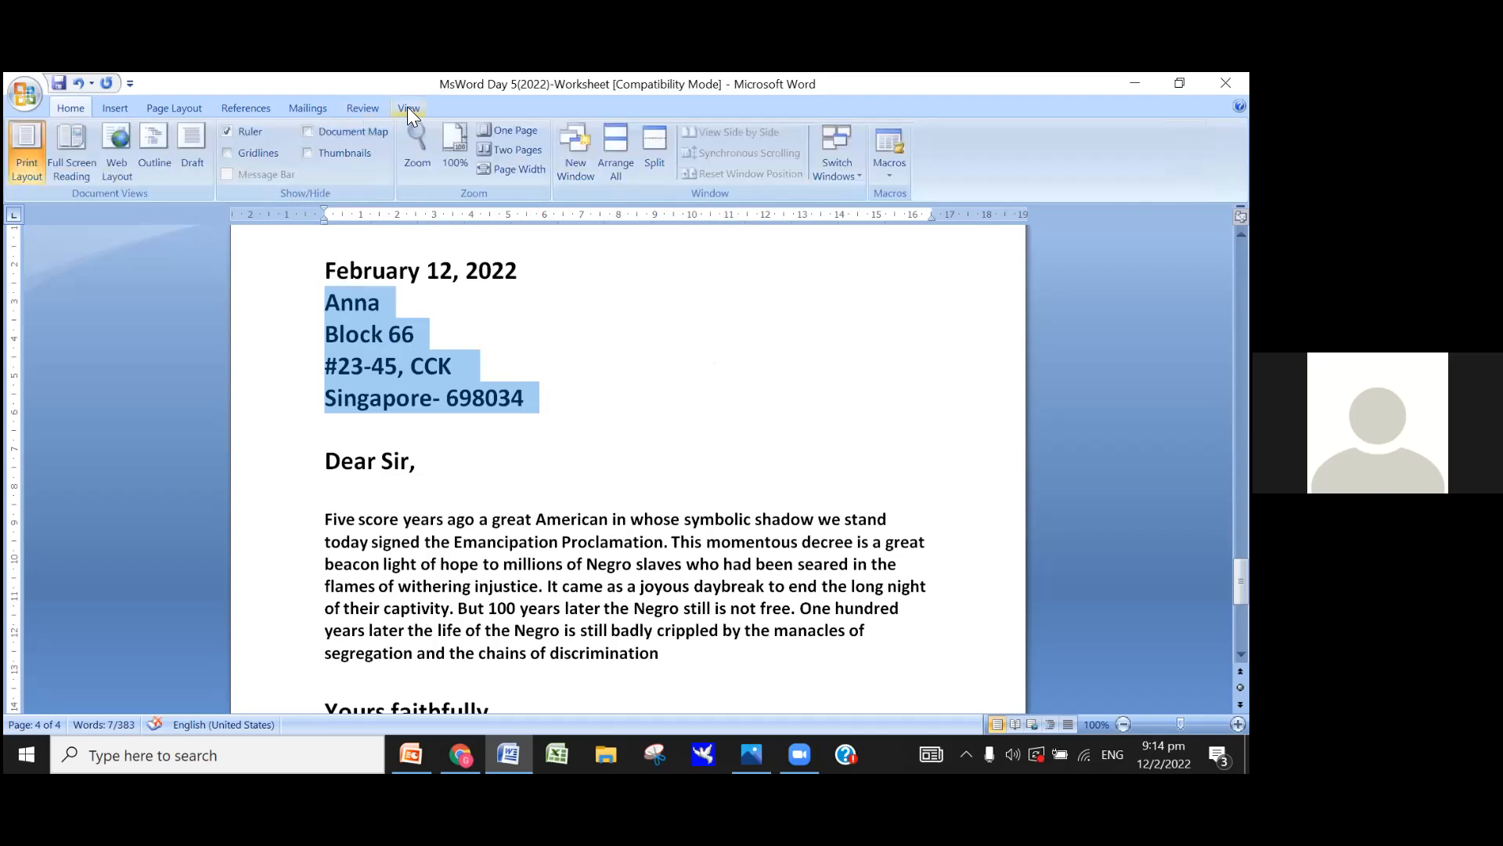
left_click(230, 130)
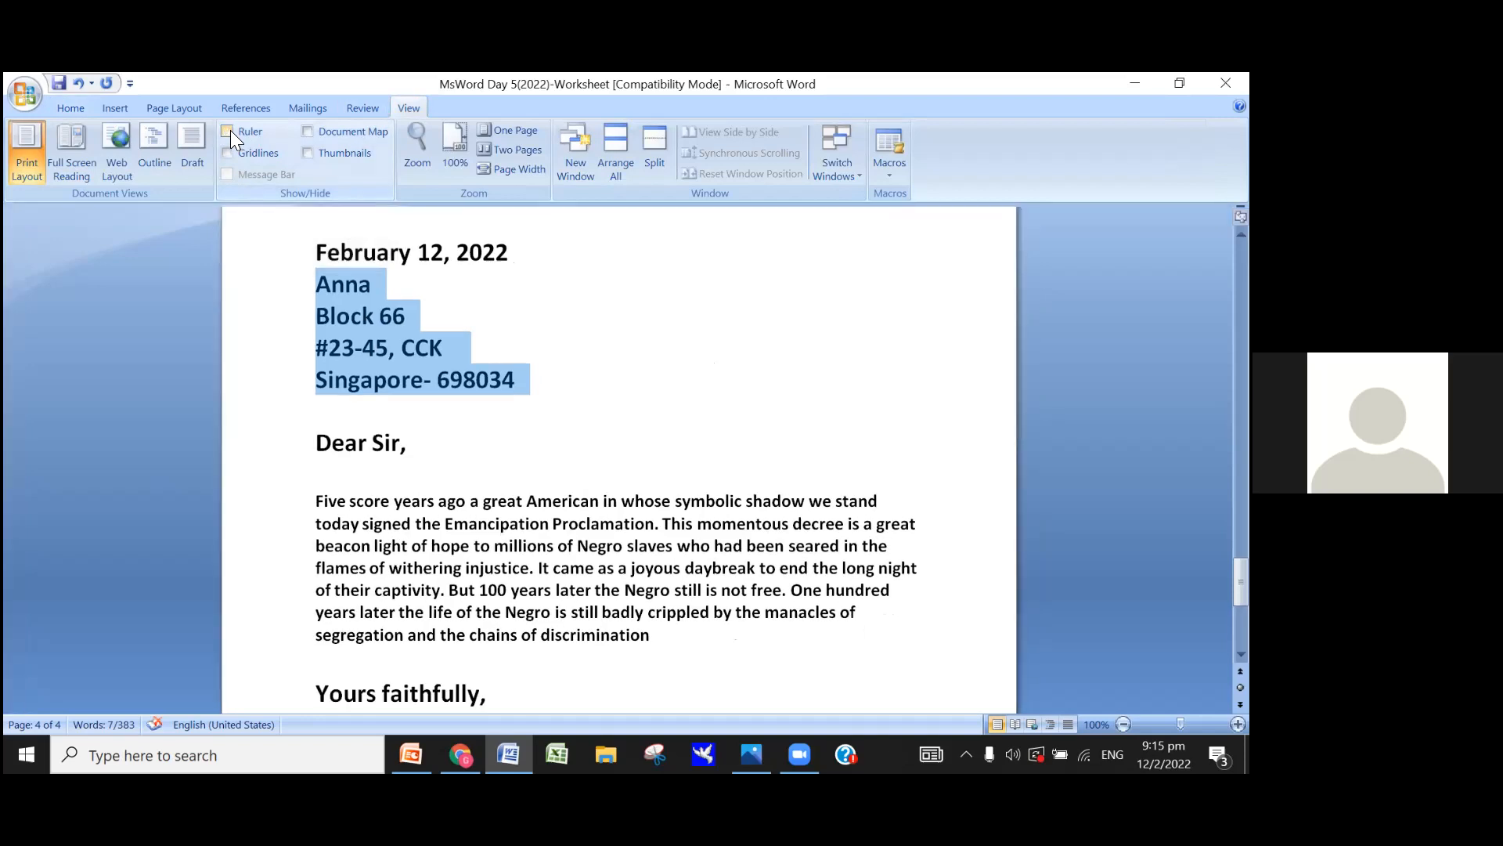
left_click(230, 130)
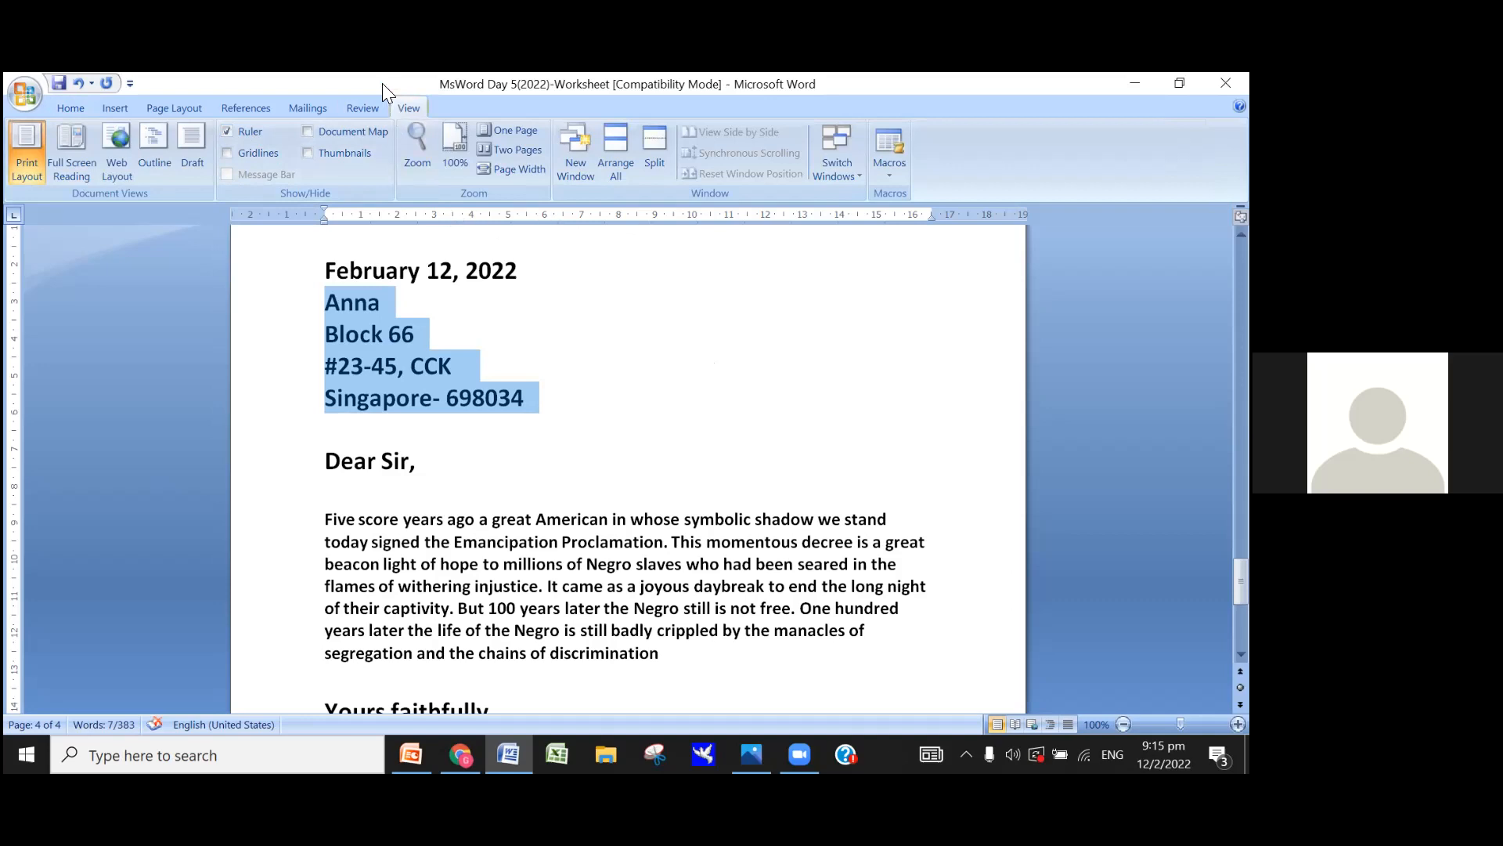
Step: Indent the letter's four recipient address lines to about 9.7 cm and deselect them
left_click(76, 111)
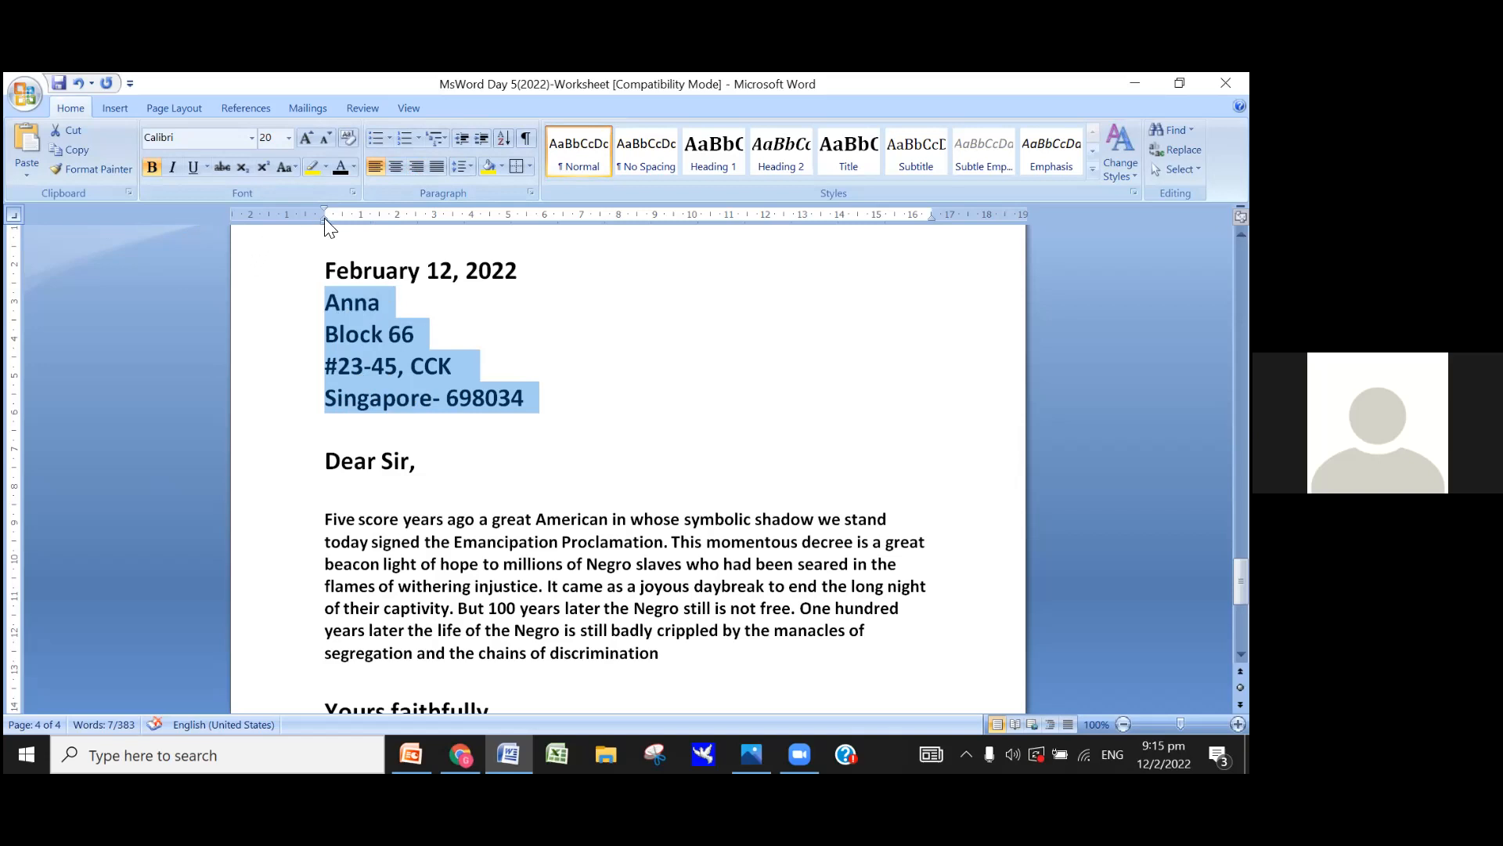
left_click_drag(325, 218, 688, 270)
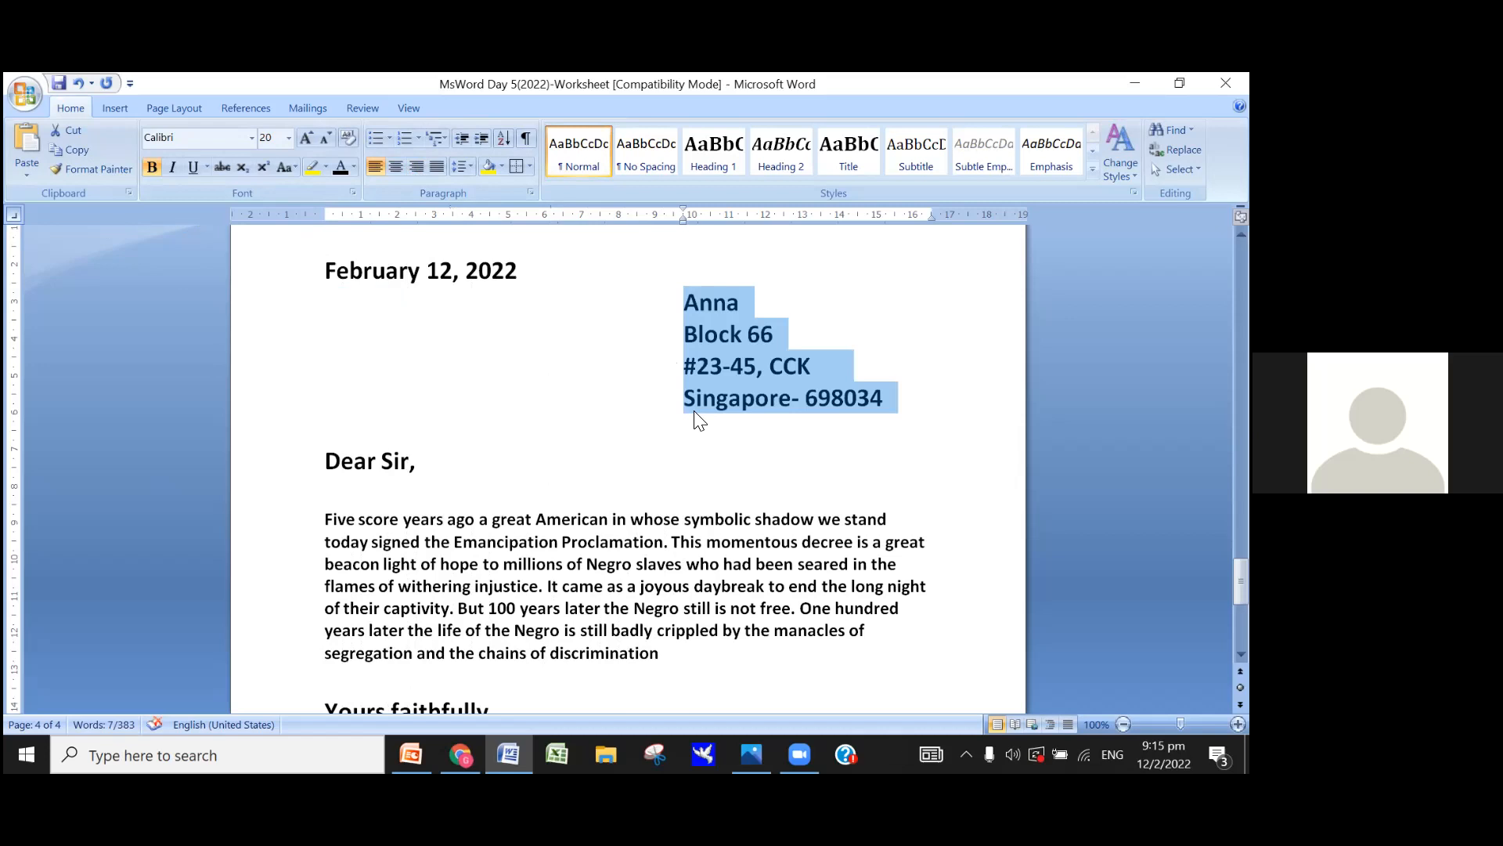
left_click(454, 413)
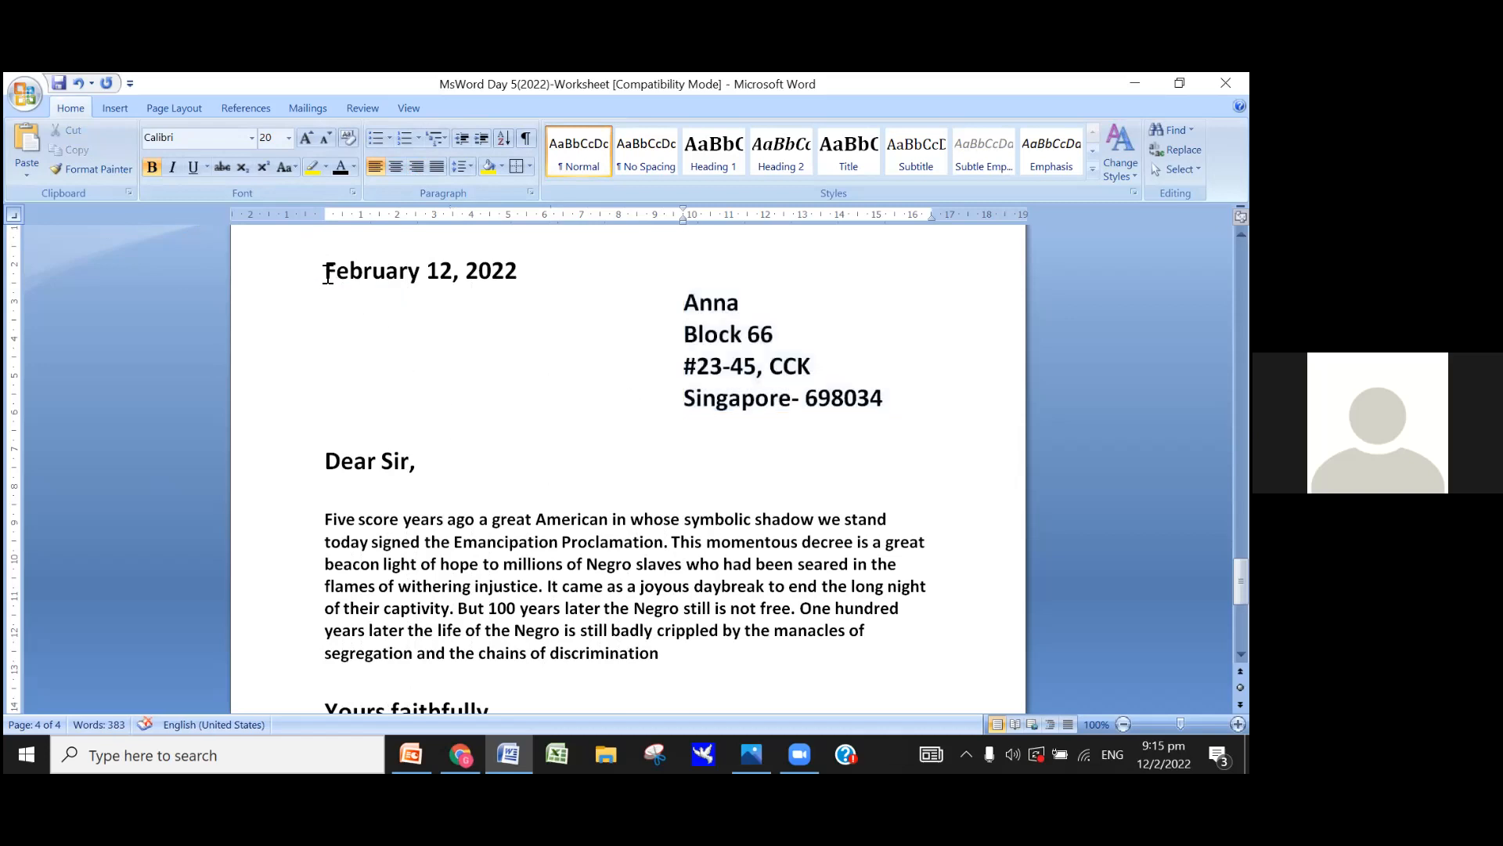
Step: Try to indent the date line above the recipient address
left_click_drag(327, 271, 467, 271)
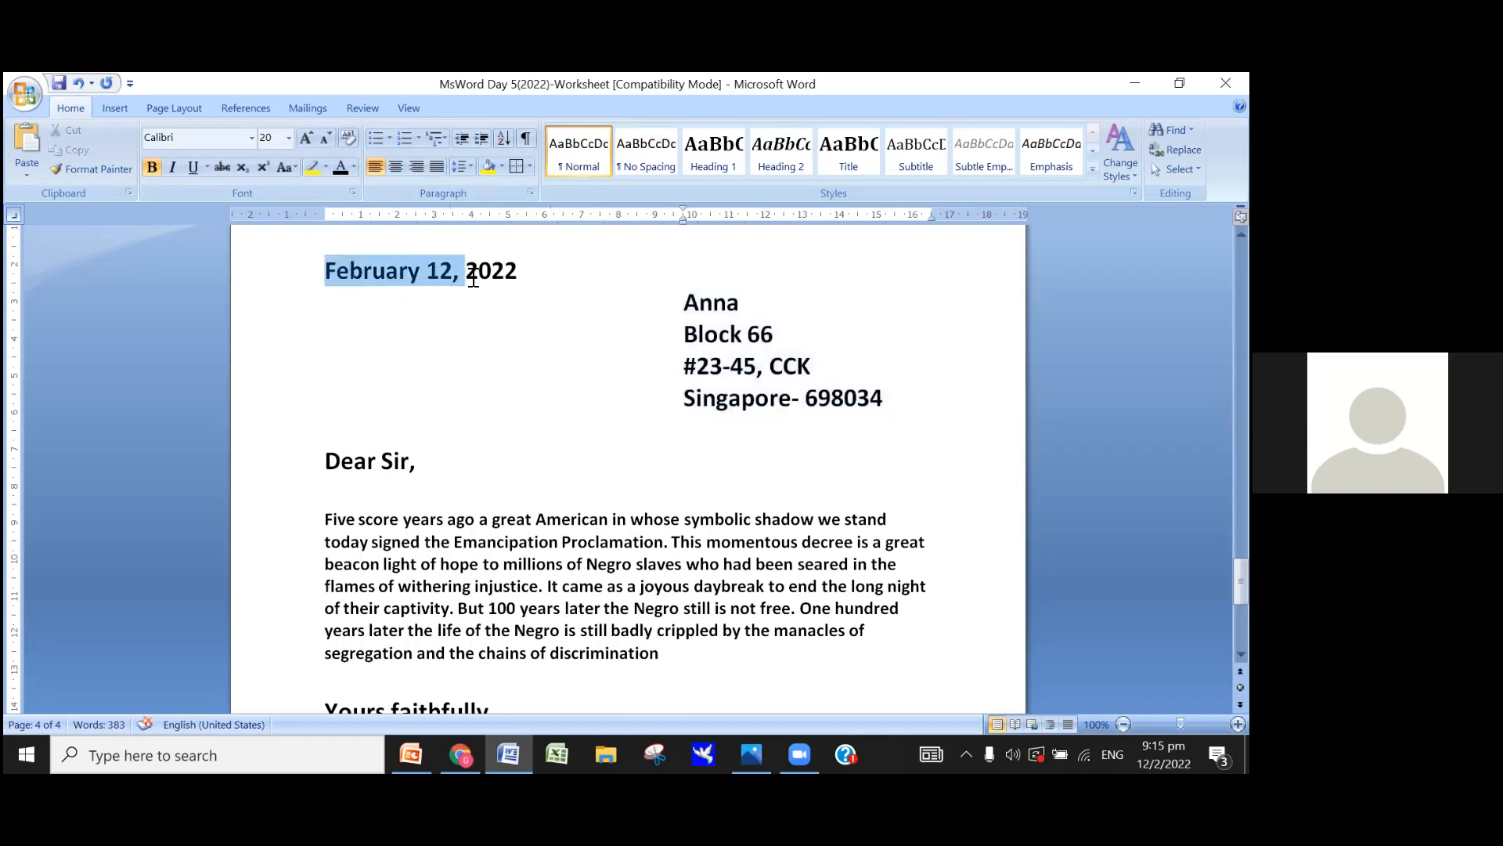
left_click(363, 270)
left_click(304, 274)
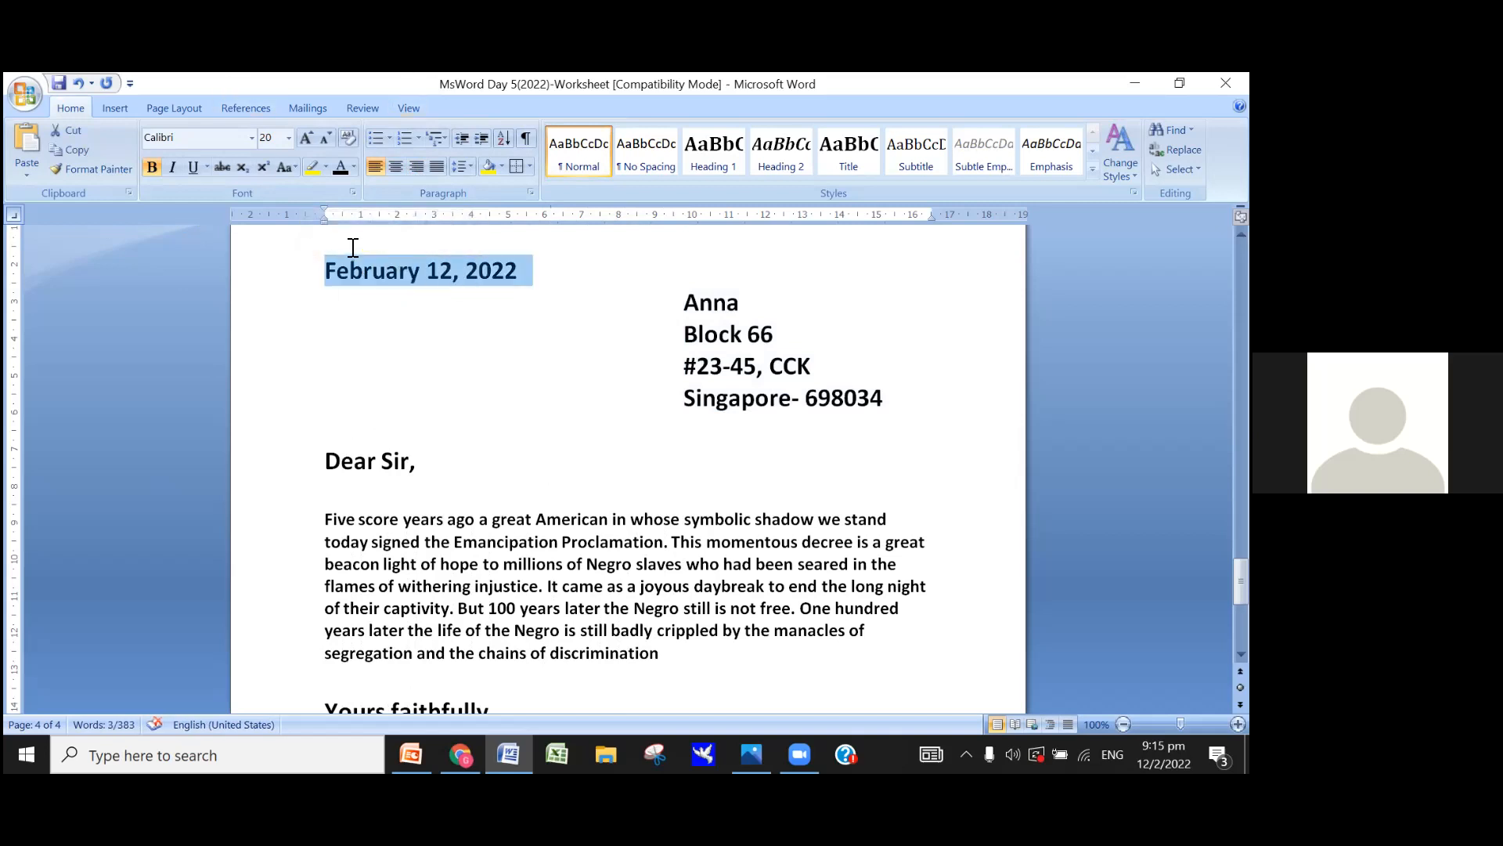
left_click_drag(318, 218, 647, 250)
left_click(327, 274)
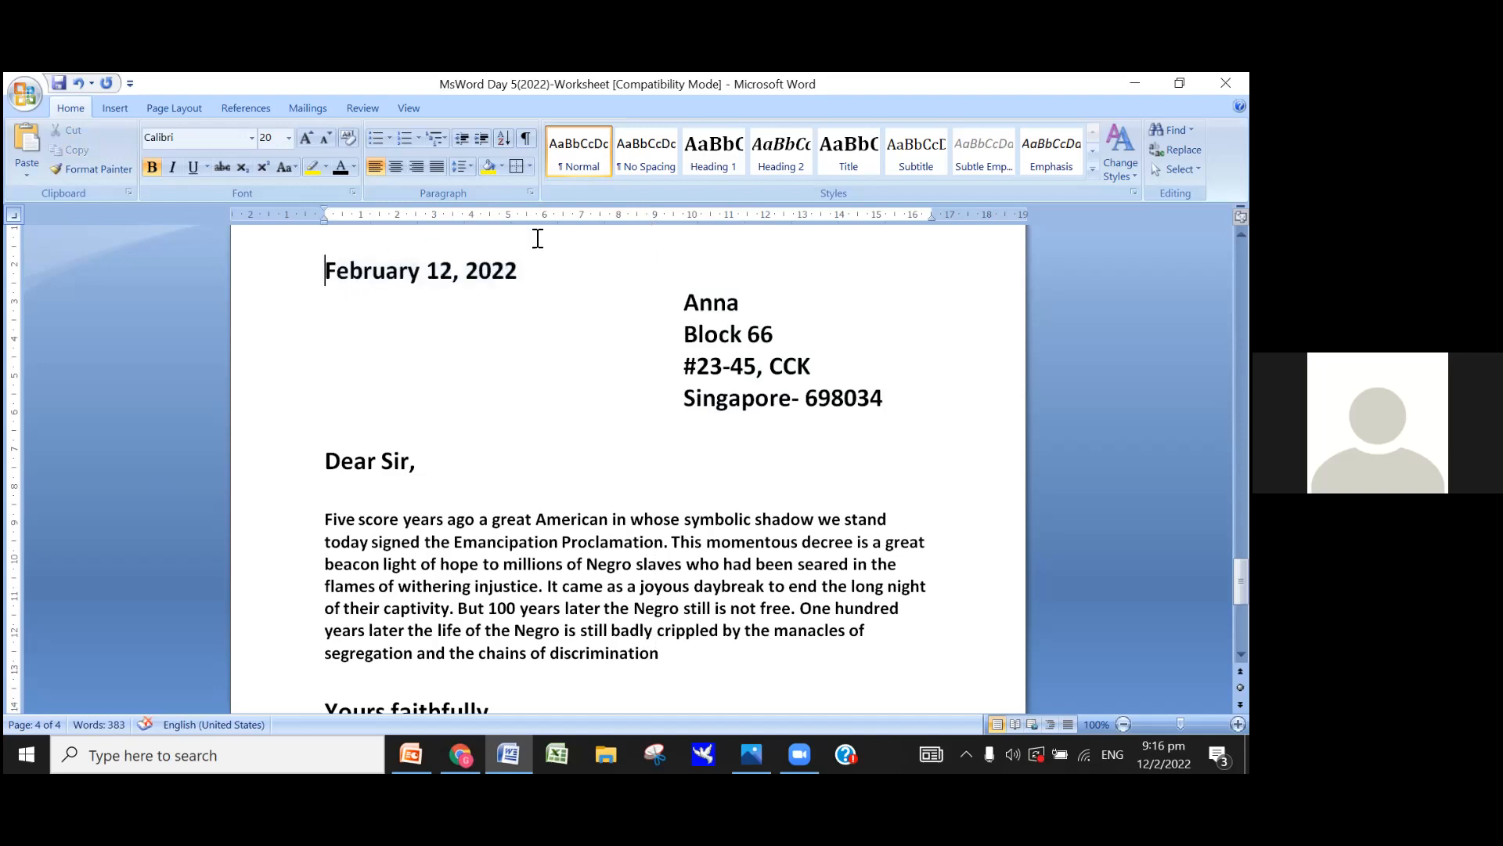
Step: Delete the date line above the address and undo the deletion
left_click(304, 275)
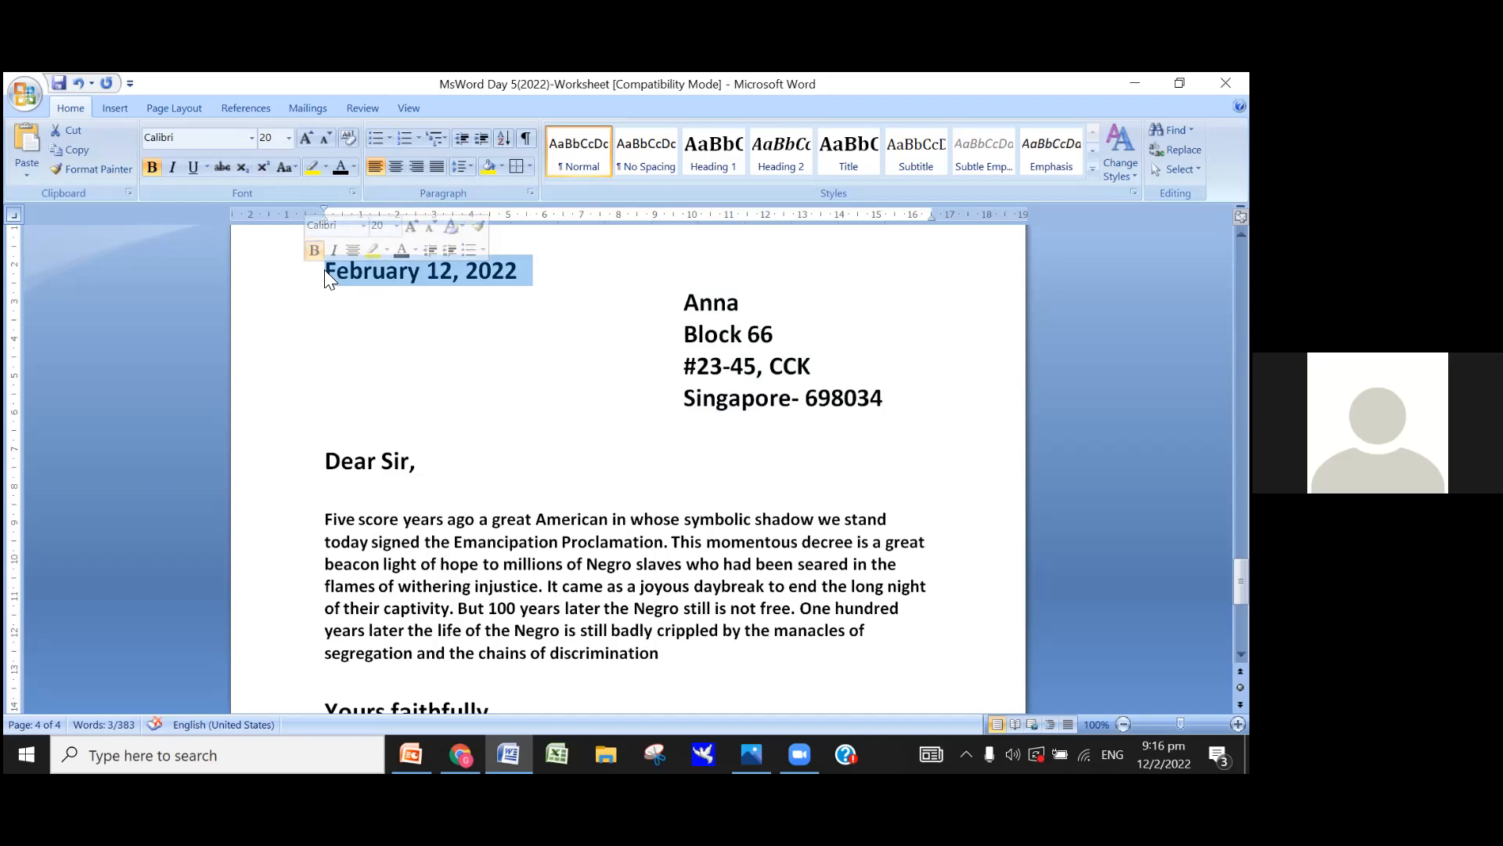
key("Delete")
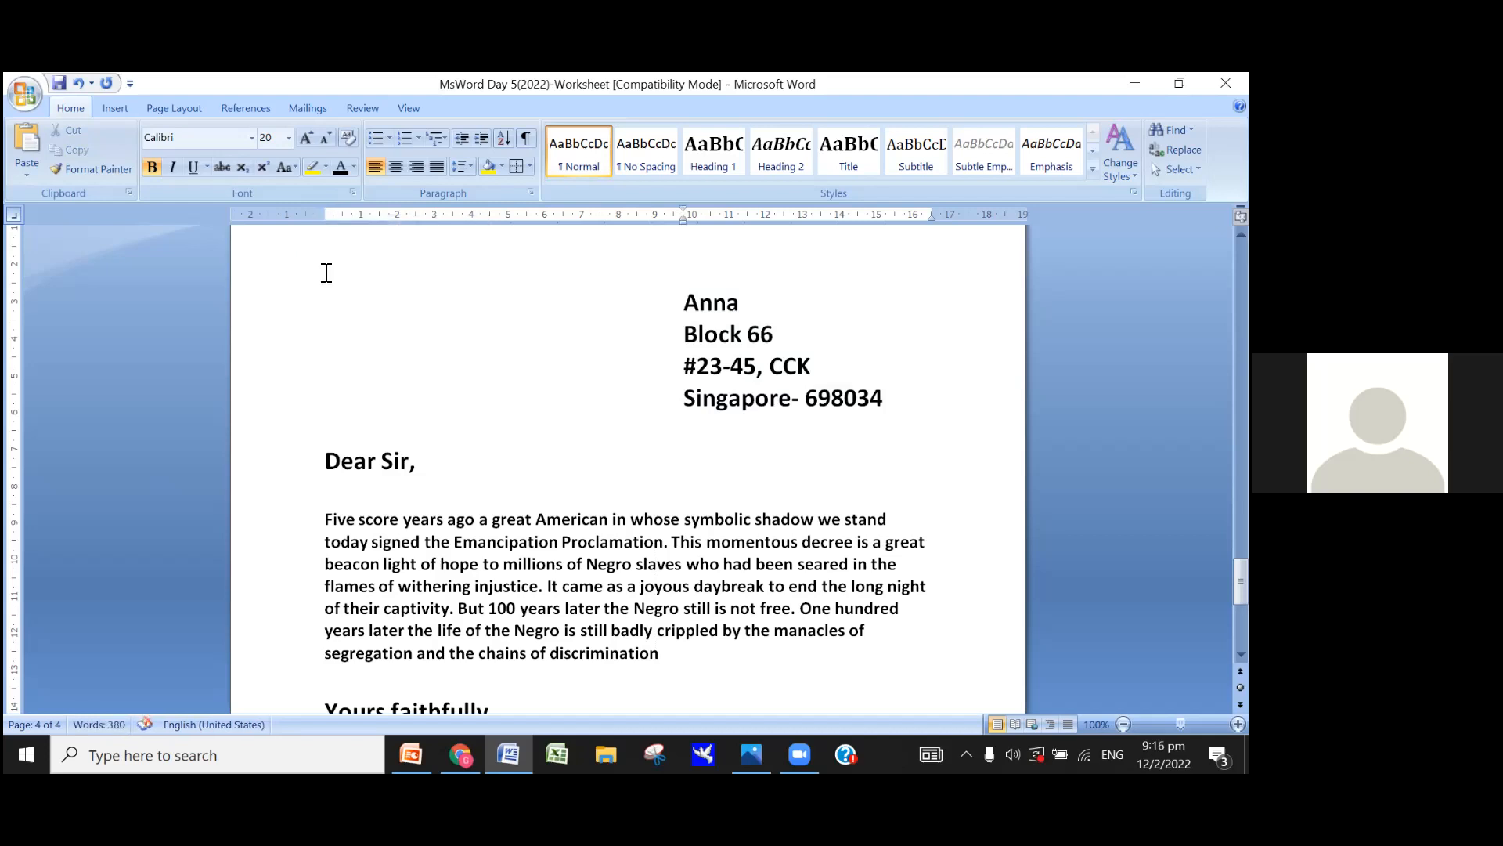
left_click(78, 79)
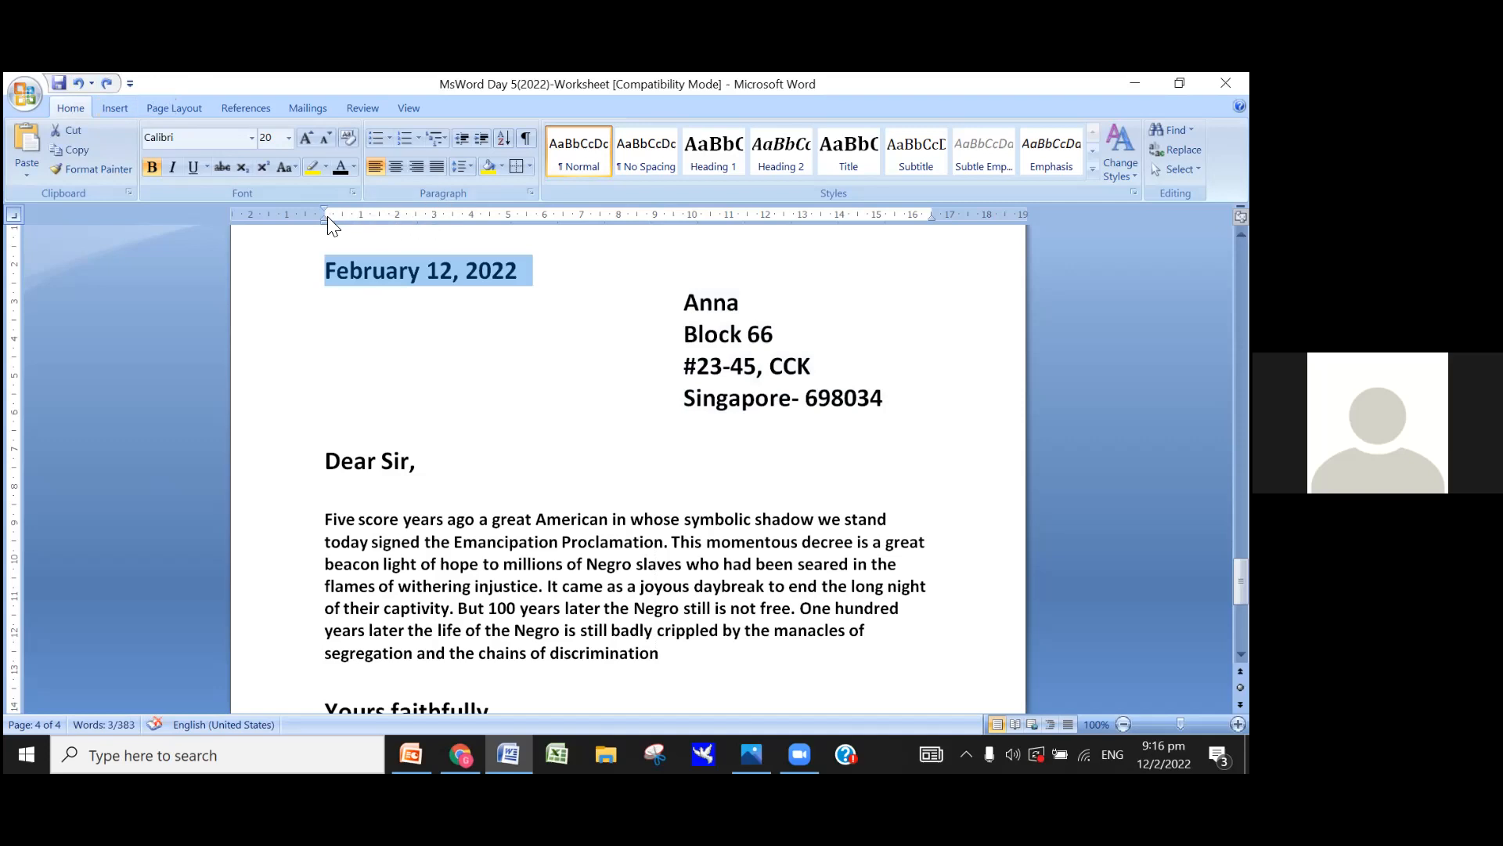
Step: Set the date line's first-line indent to about 9.7 cm, aligned with the address lines below it
left_click_drag(326, 210, 656, 240)
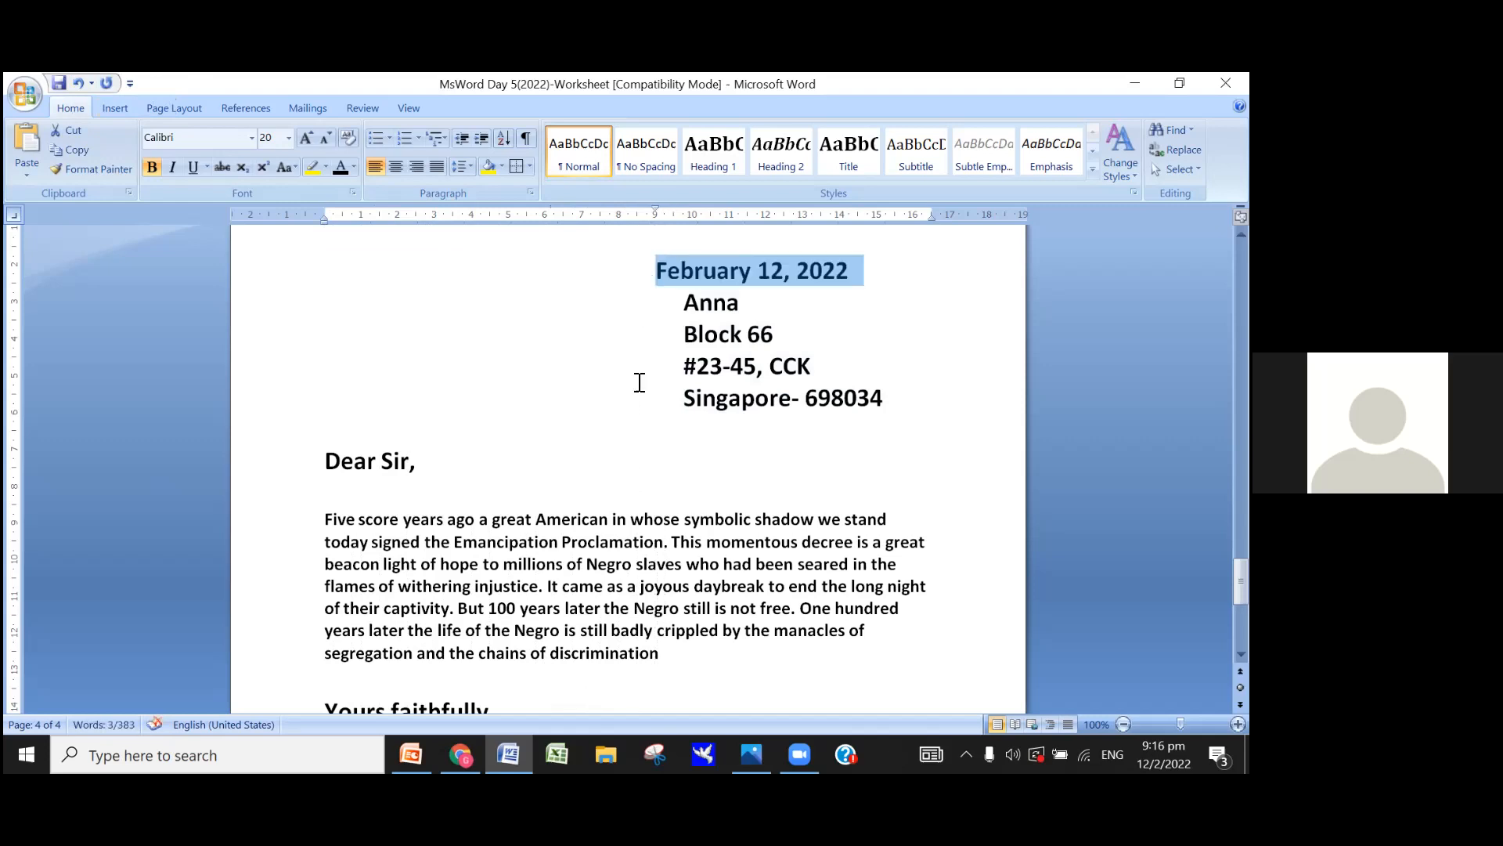
left_click_drag(656, 214, 685, 219)
left_click_drag(652, 209, 684, 212)
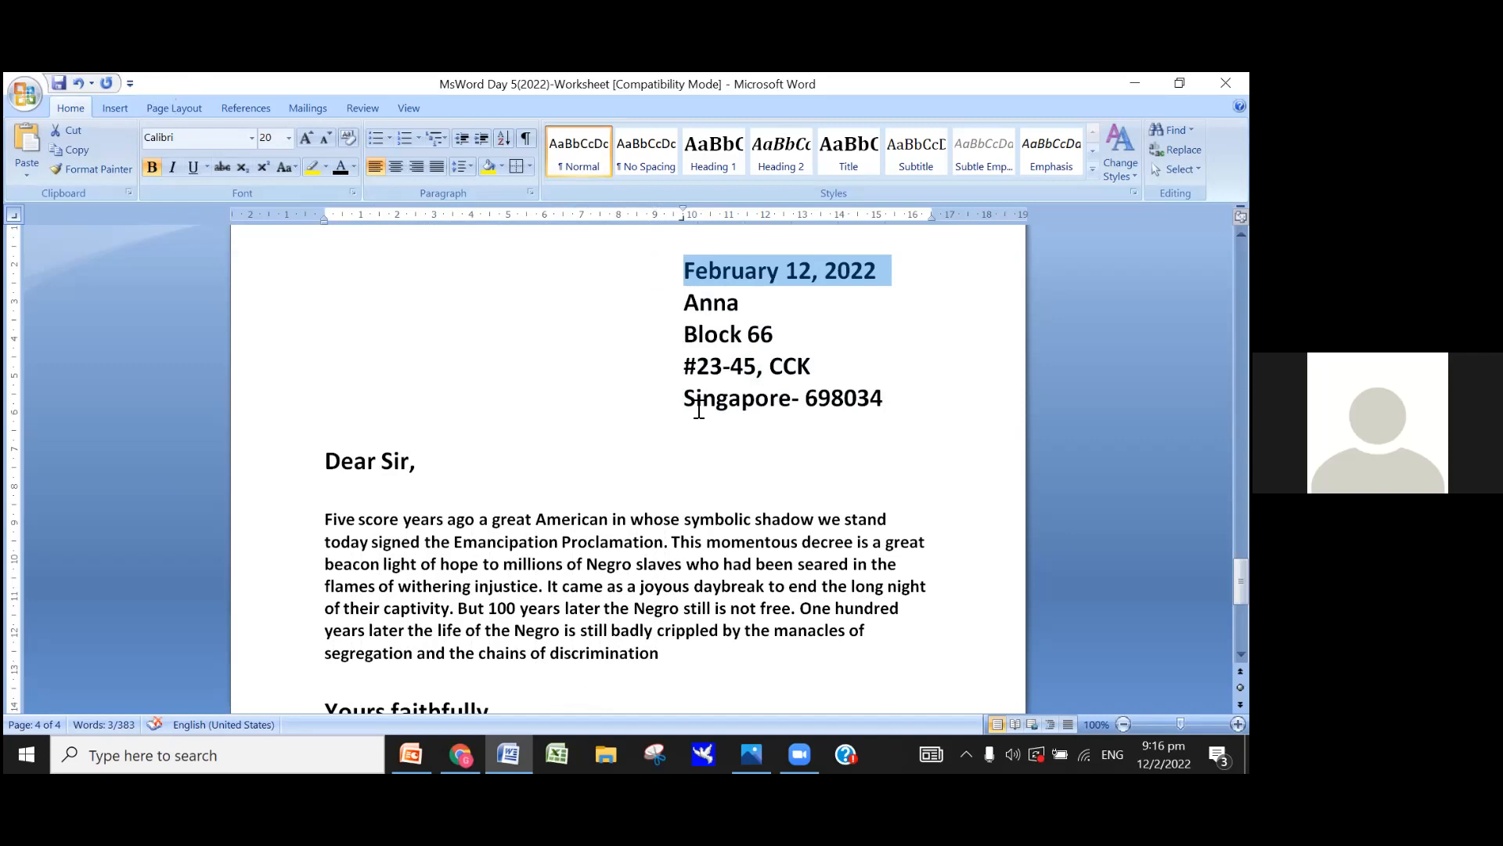
scroll(699, 409, "down", 1)
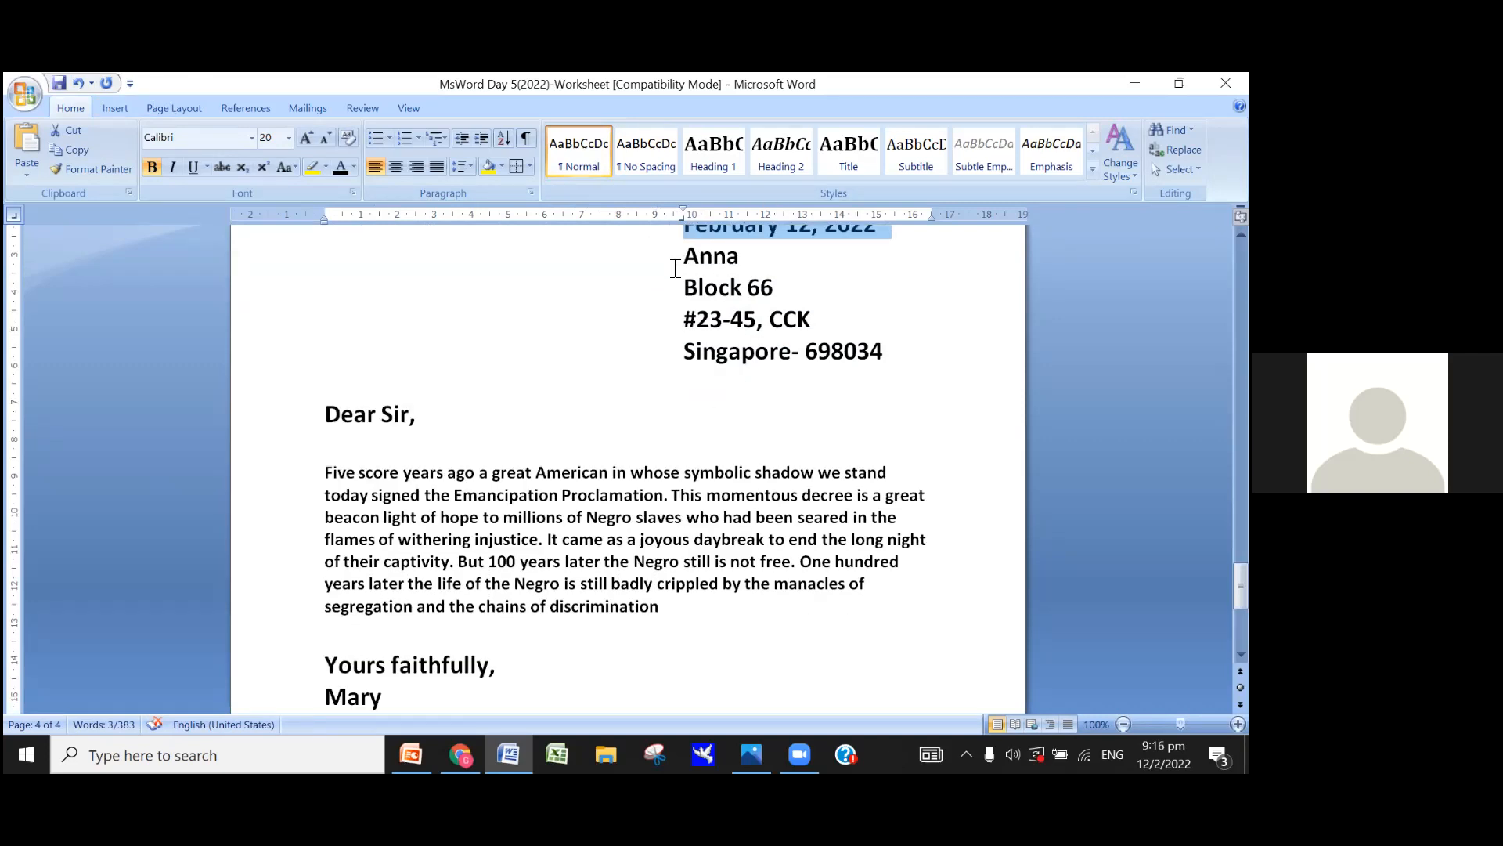
scroll(631, 293, "up", 2)
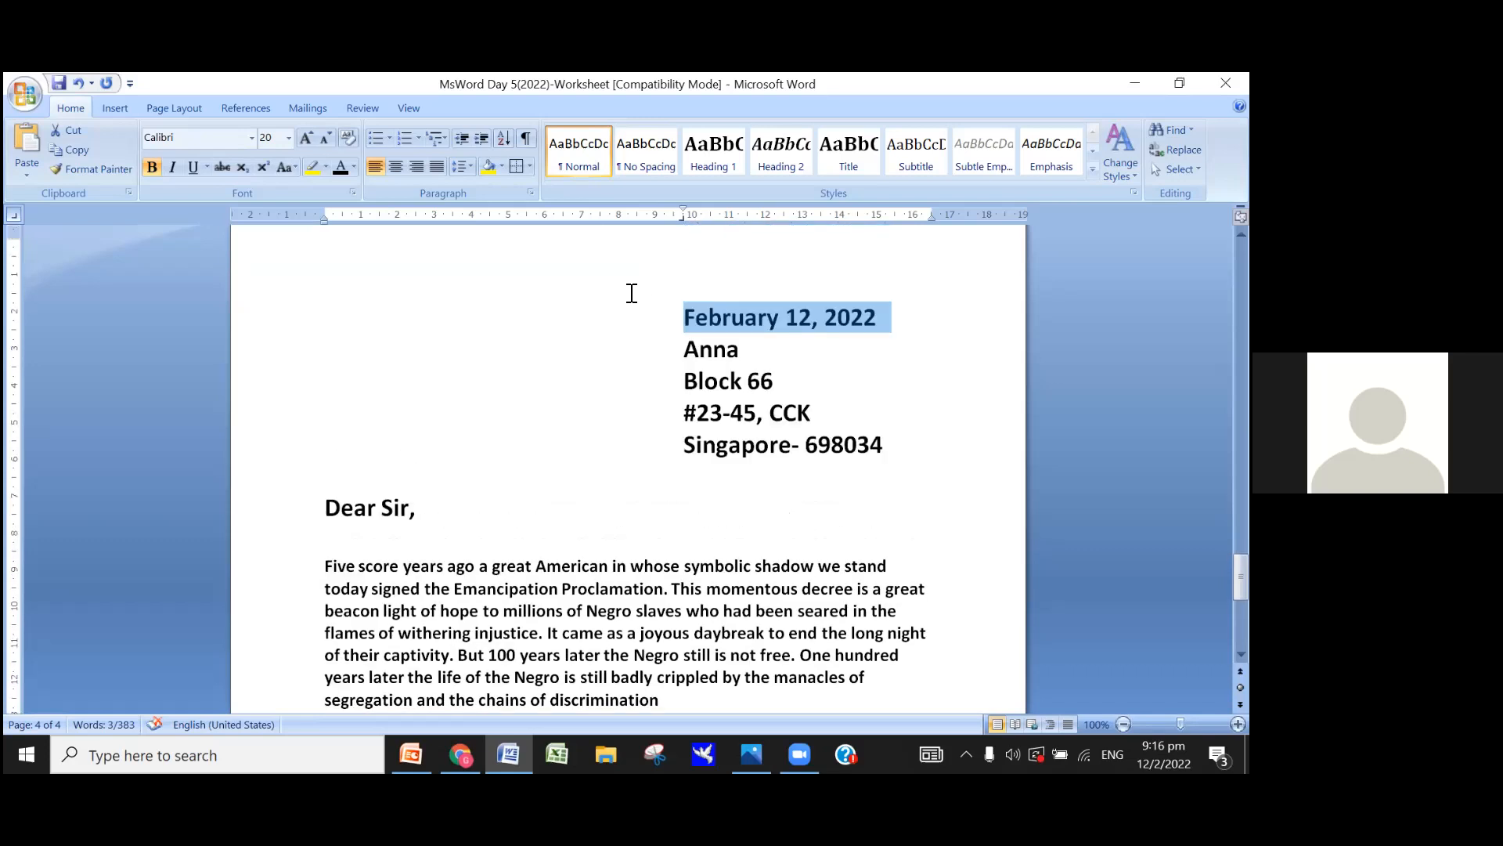
scroll(631, 293, "down", 2)
scroll(530, 446, "down", 1)
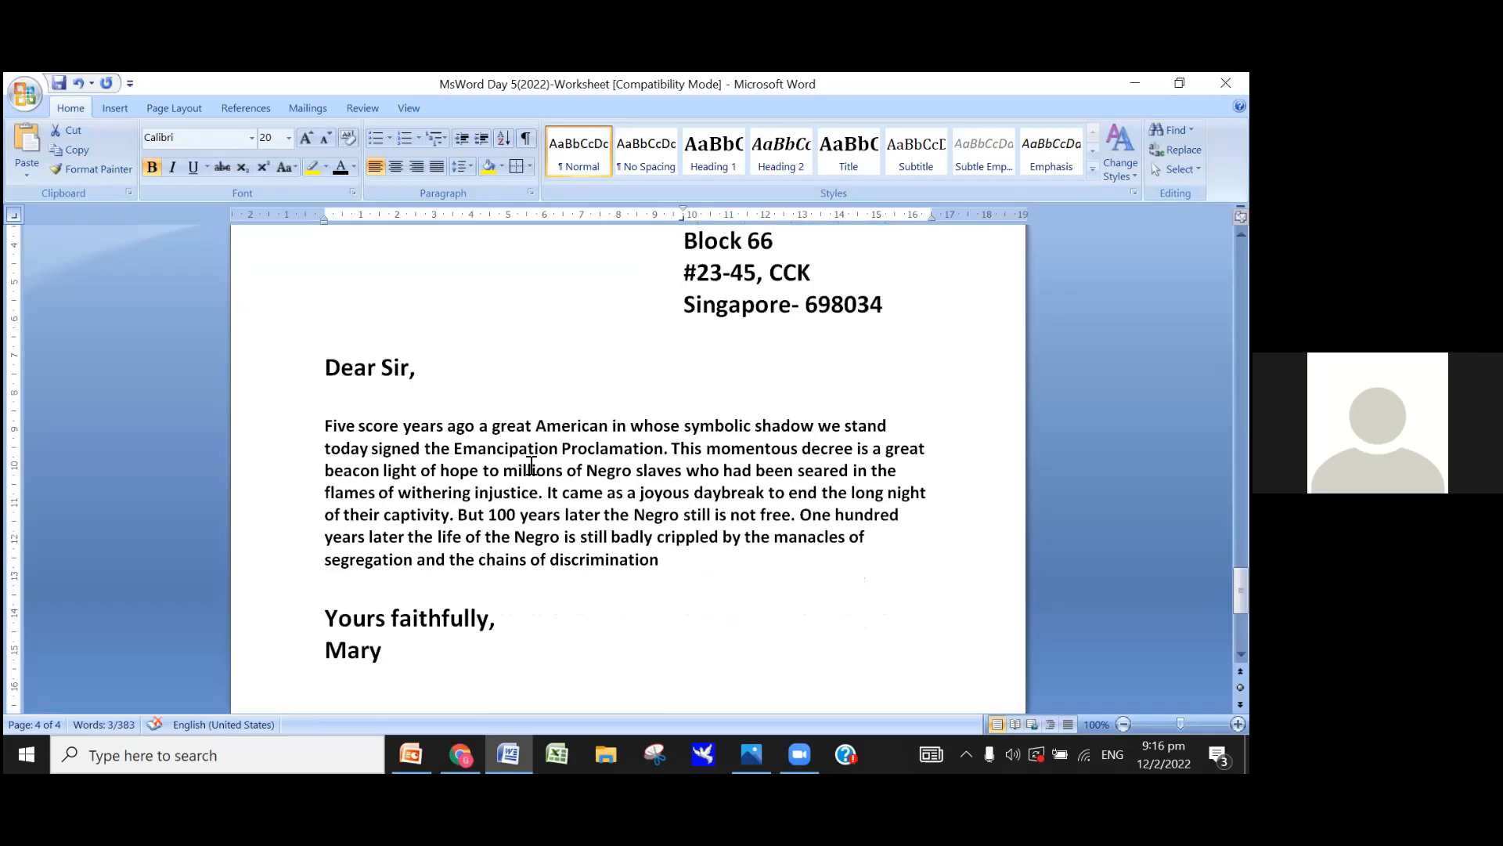
scroll(531, 465, "down", 1)
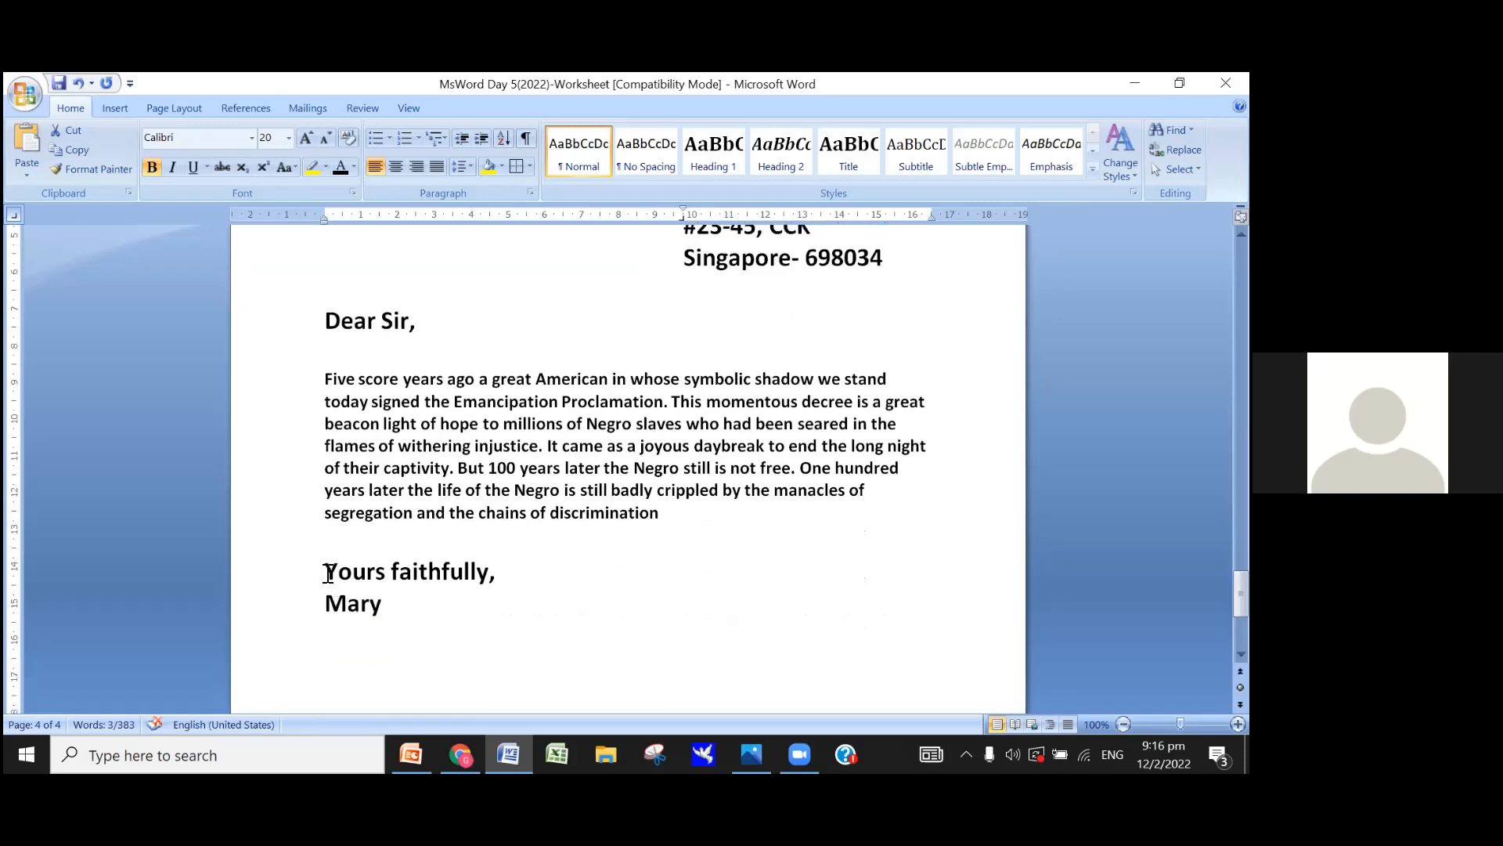
left_click_drag(327, 572, 396, 603)
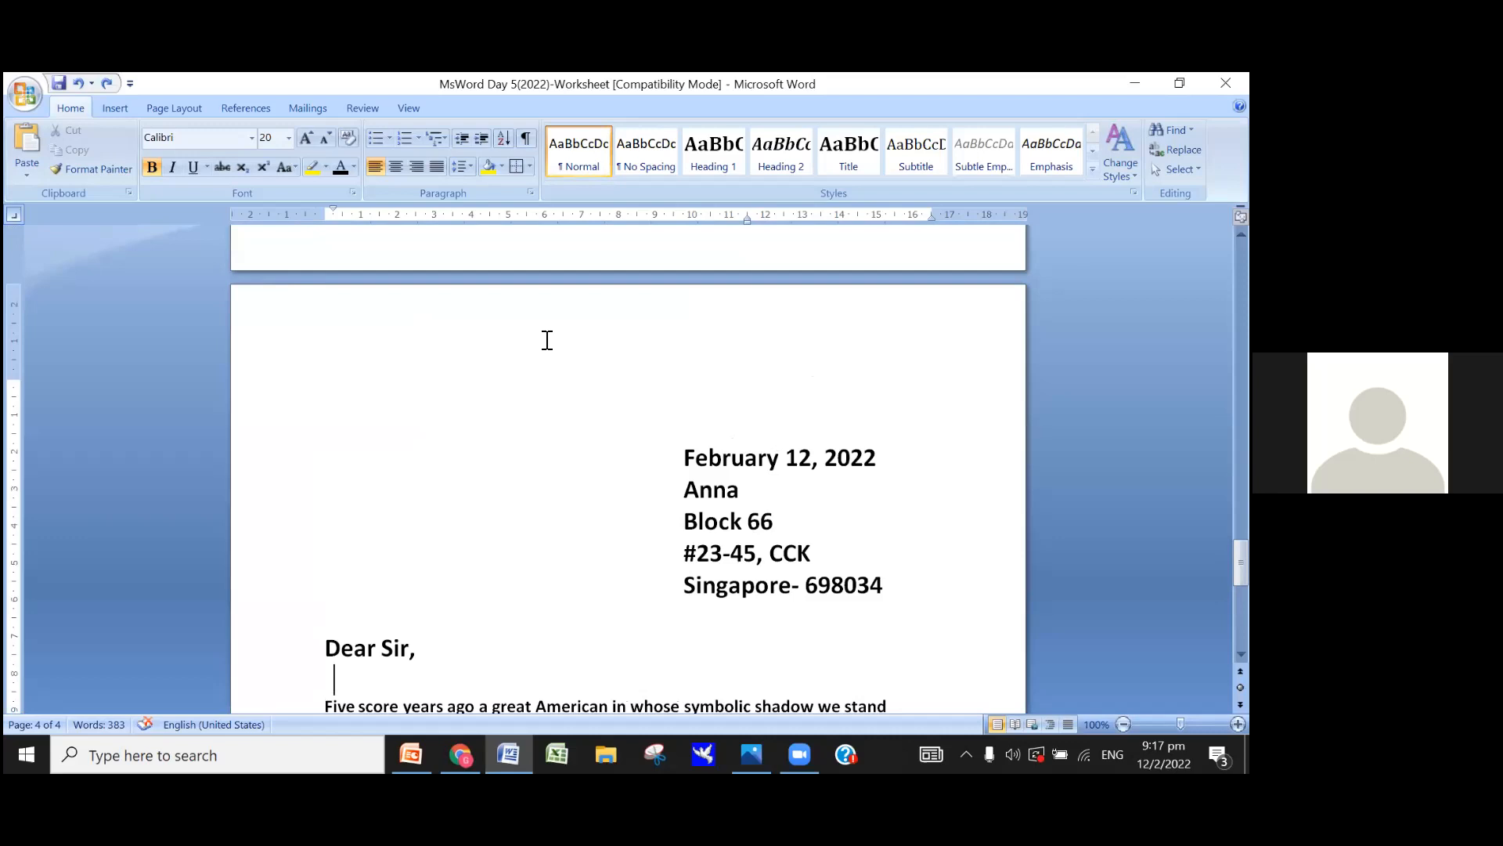
Step: Review the eight paragraph formatting topics listed at the beginning of the worksheet
key("ctrl+Home")
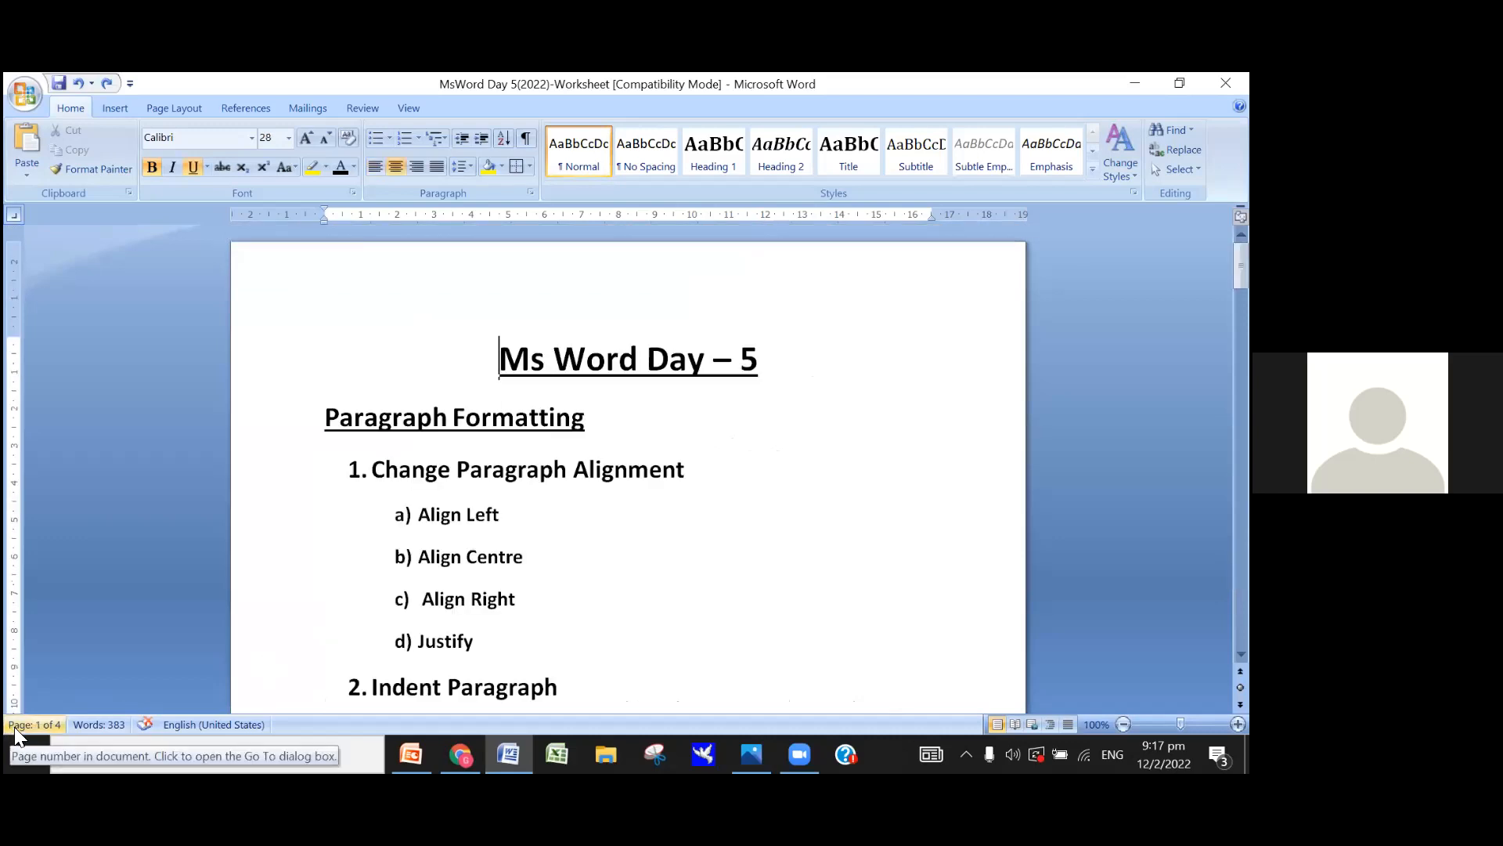
scroll(322, 376, "down", 1)
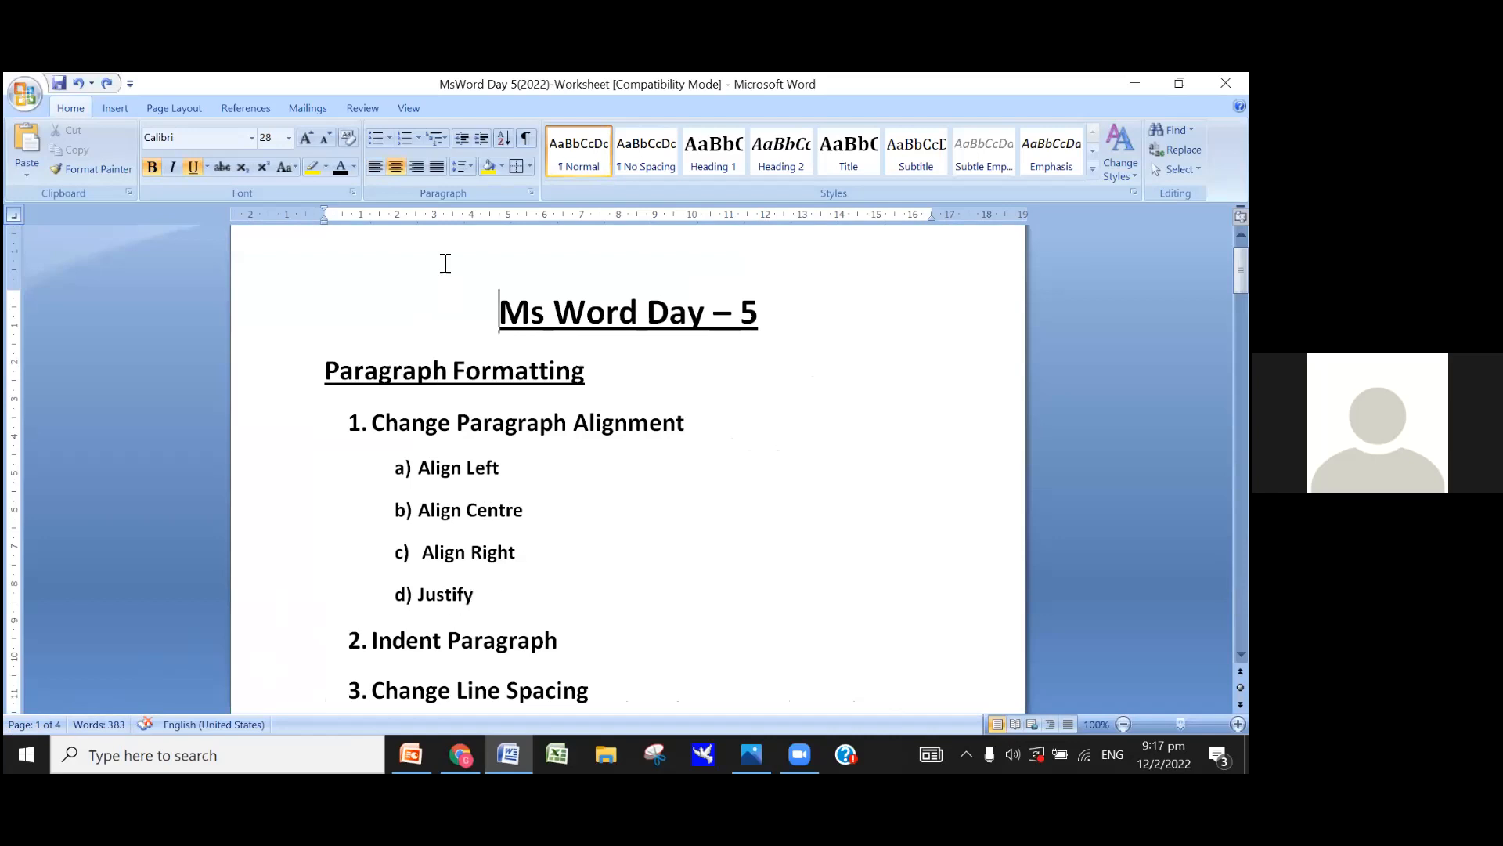
scroll(654, 372, "down", 2)
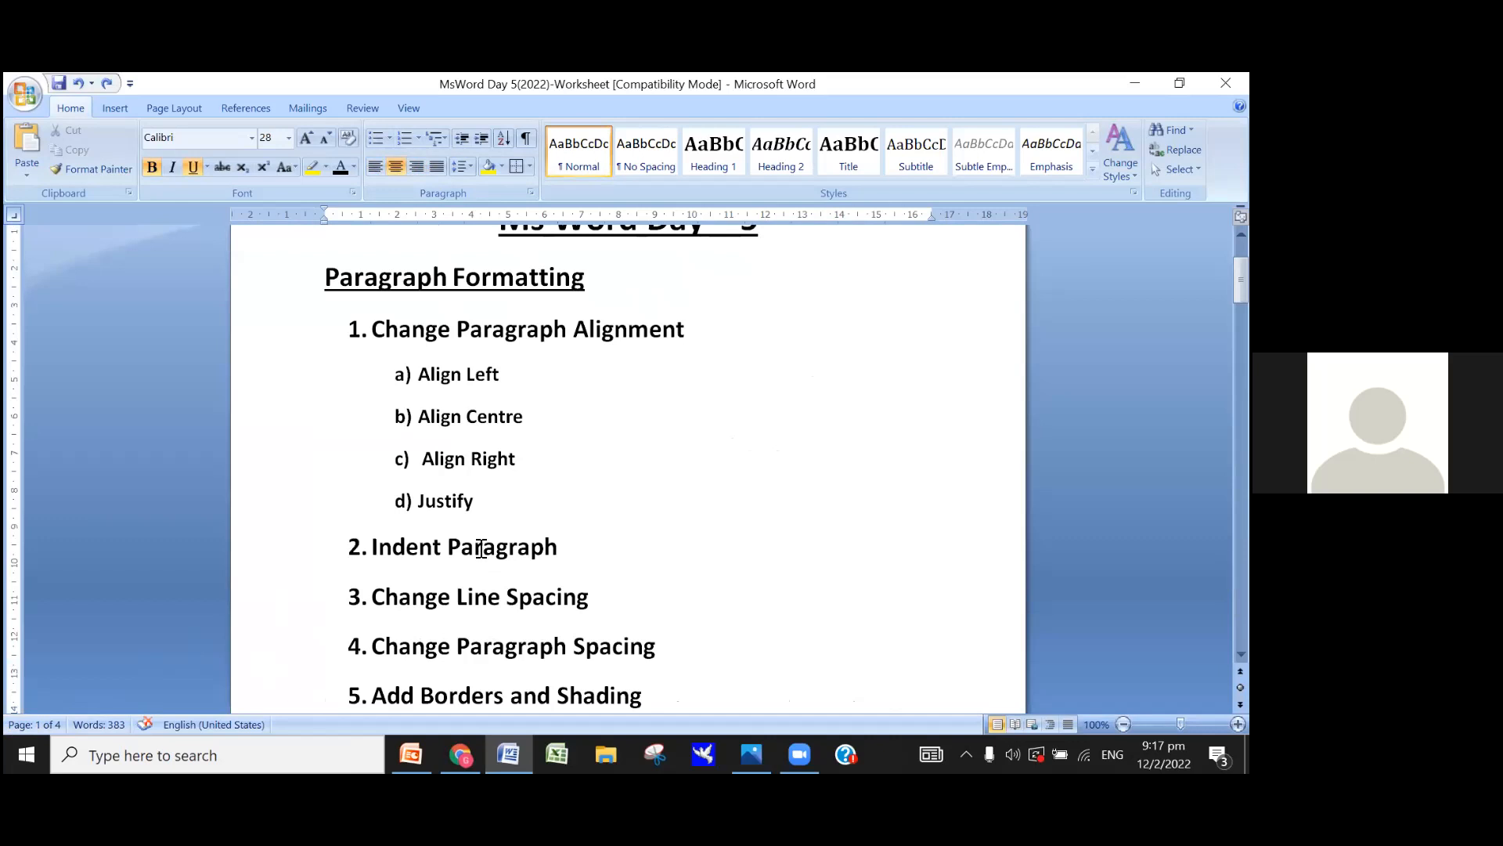
scroll(492, 609, "down", 1)
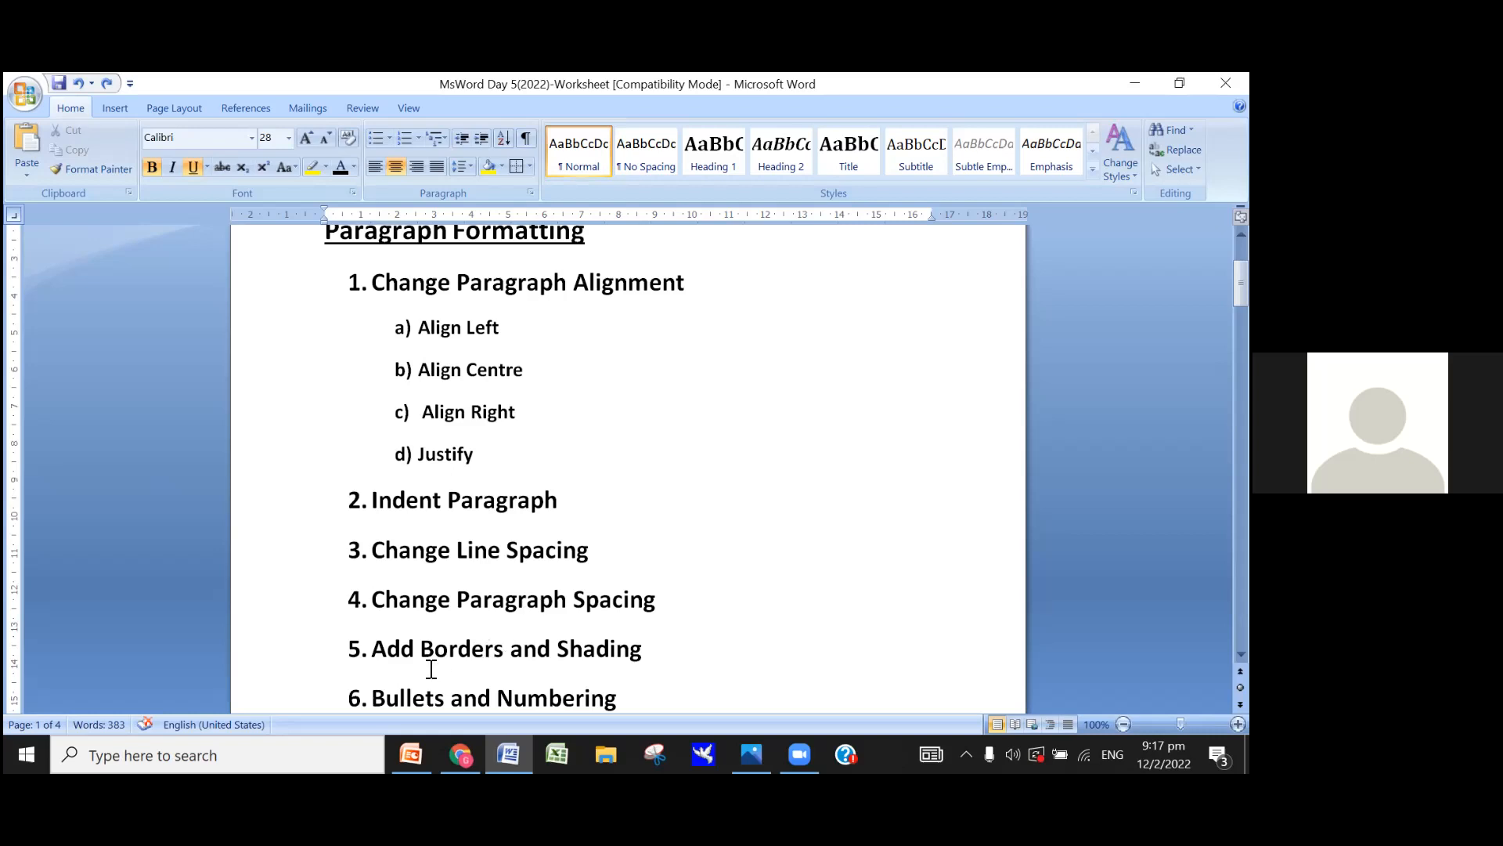
scroll(584, 651, "down", 1)
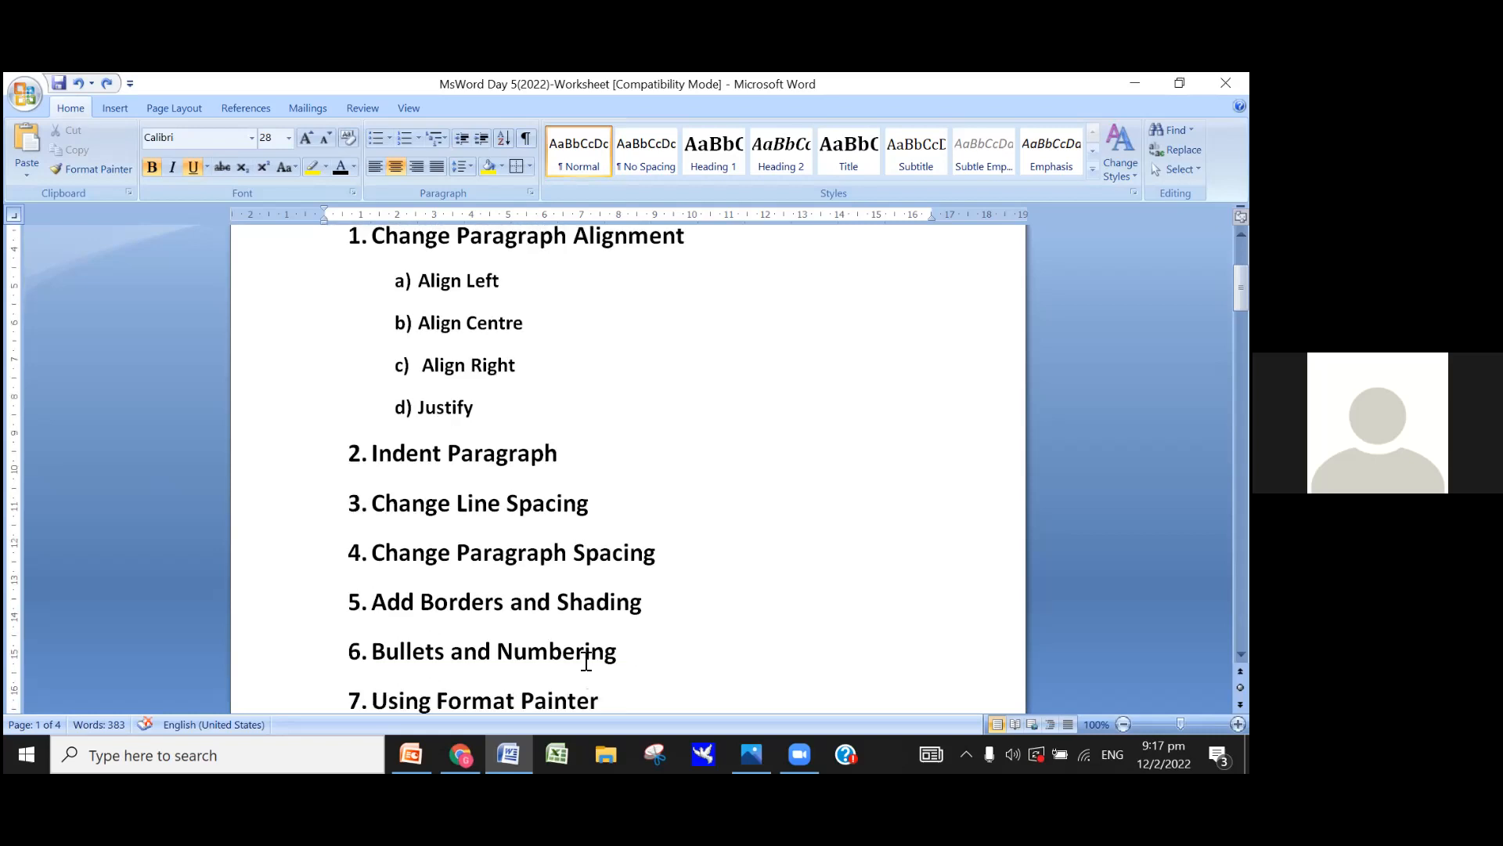
scroll(485, 352, "down", 2)
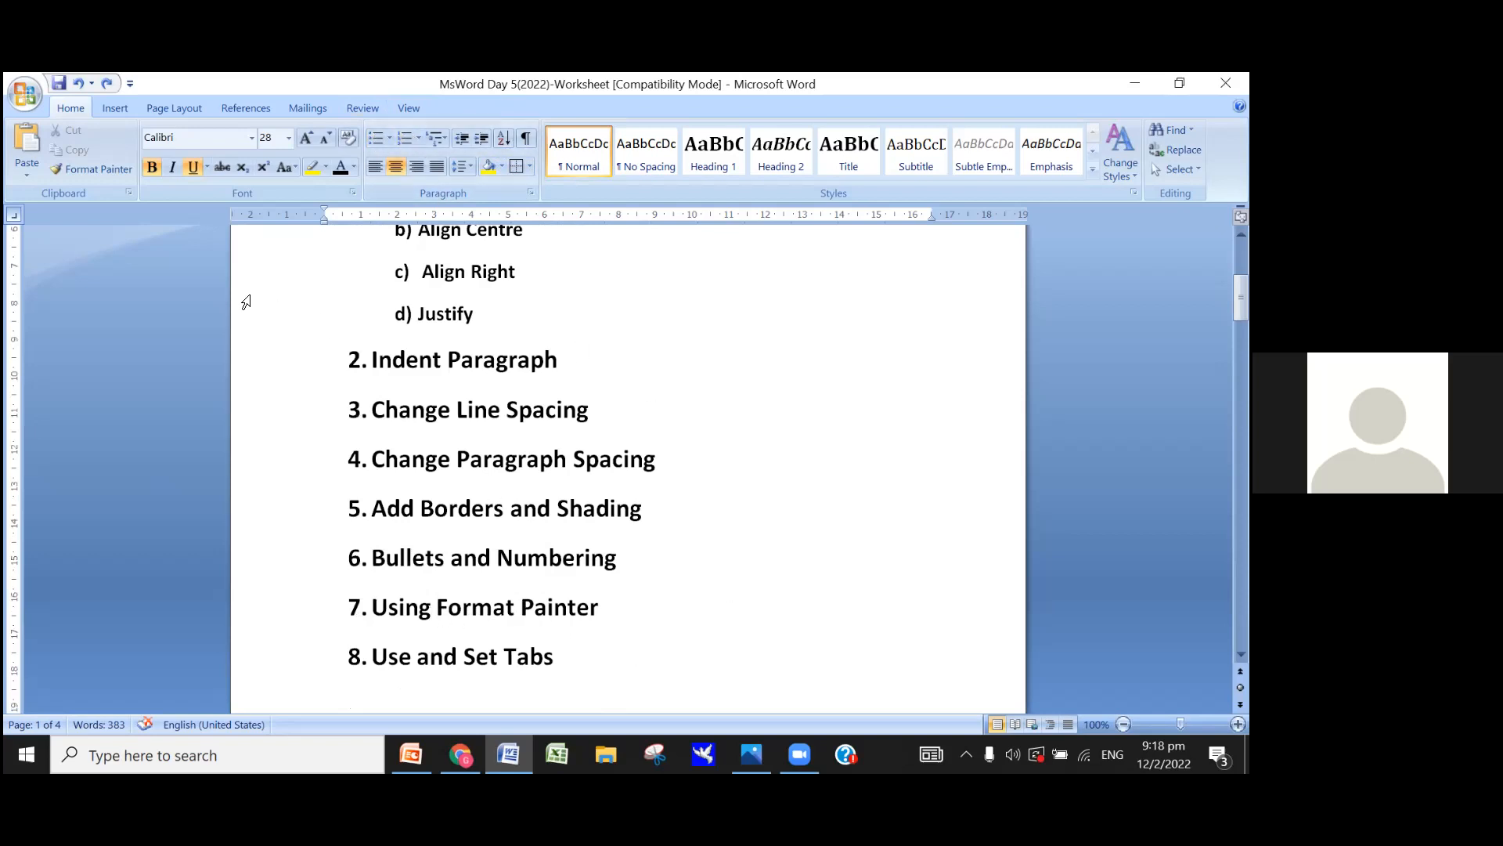
Step: Set the spacing after the yellow-shaded paragraph under Example Paragraph Text to 6 pt
scroll(627, 473, "down", 10)
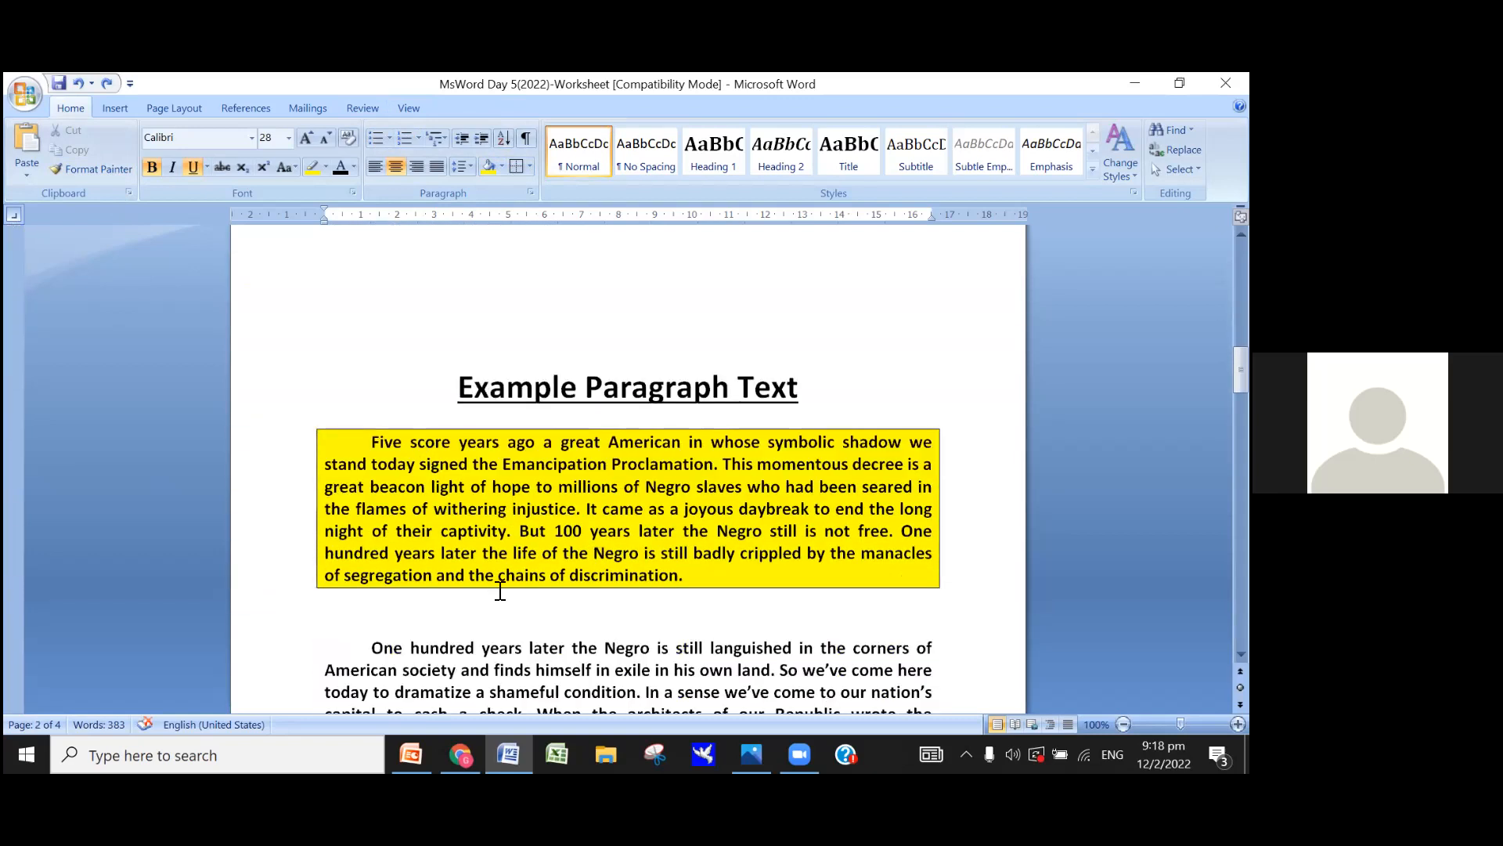
scroll(639, 567, "down", 1)
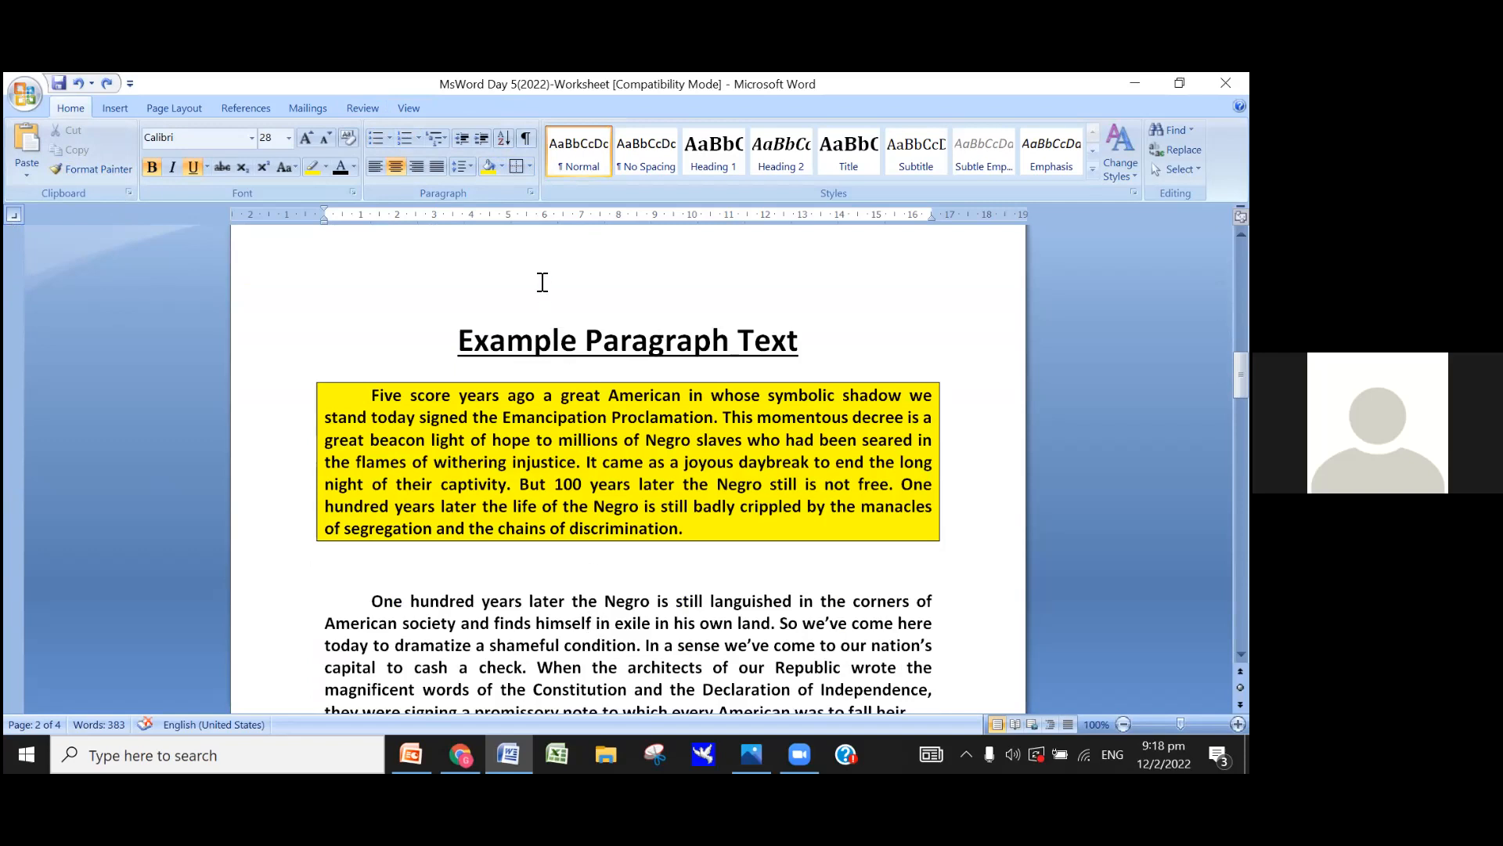
left_click(535, 443)
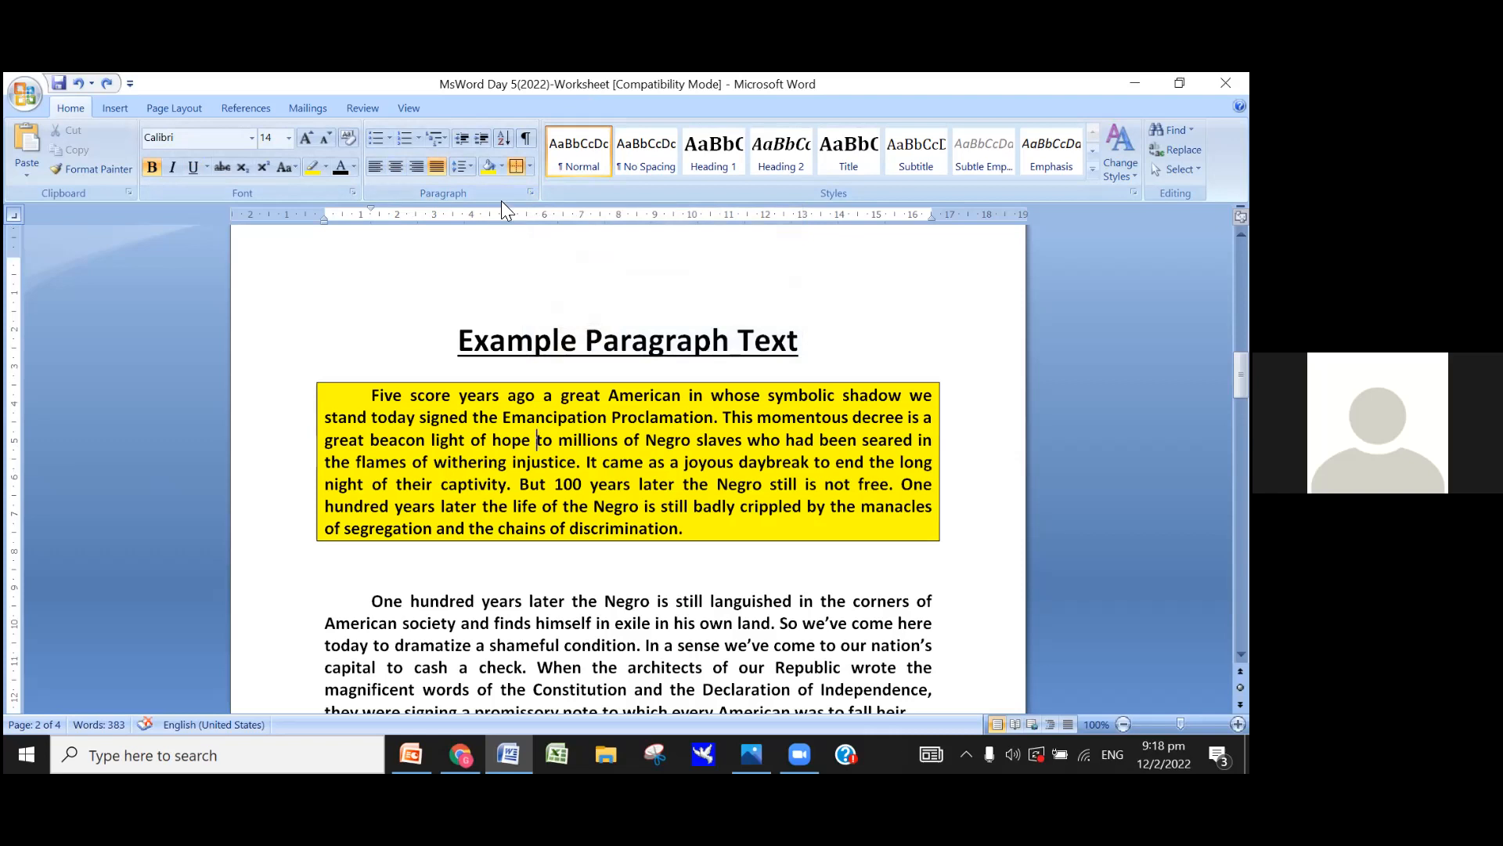
left_click(531, 193)
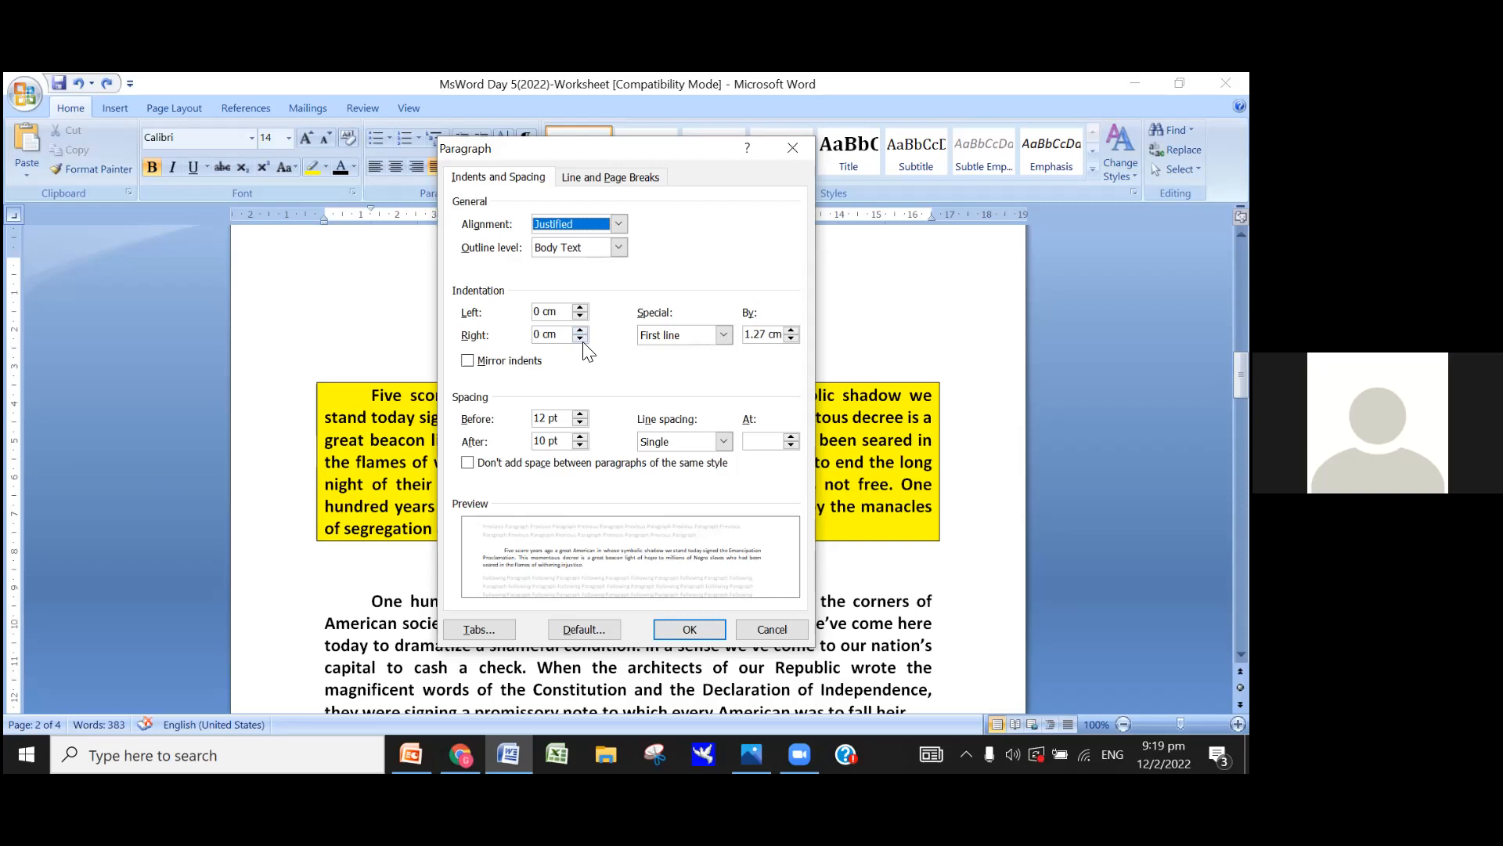
left_click(580, 445)
left_click(580, 445)
left_click(580, 446)
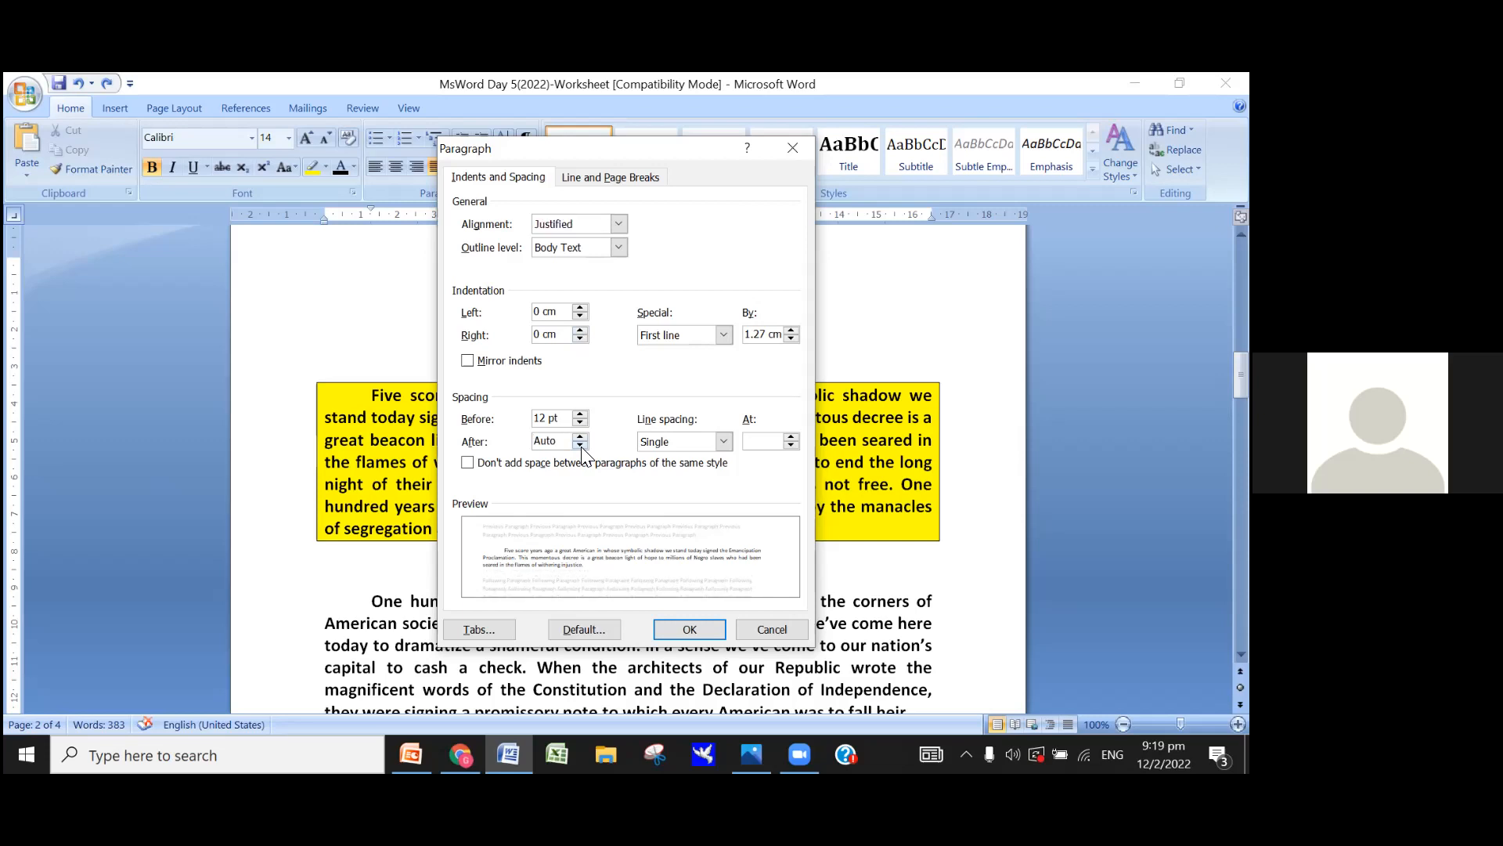
left_click(581, 437)
left_click(581, 437)
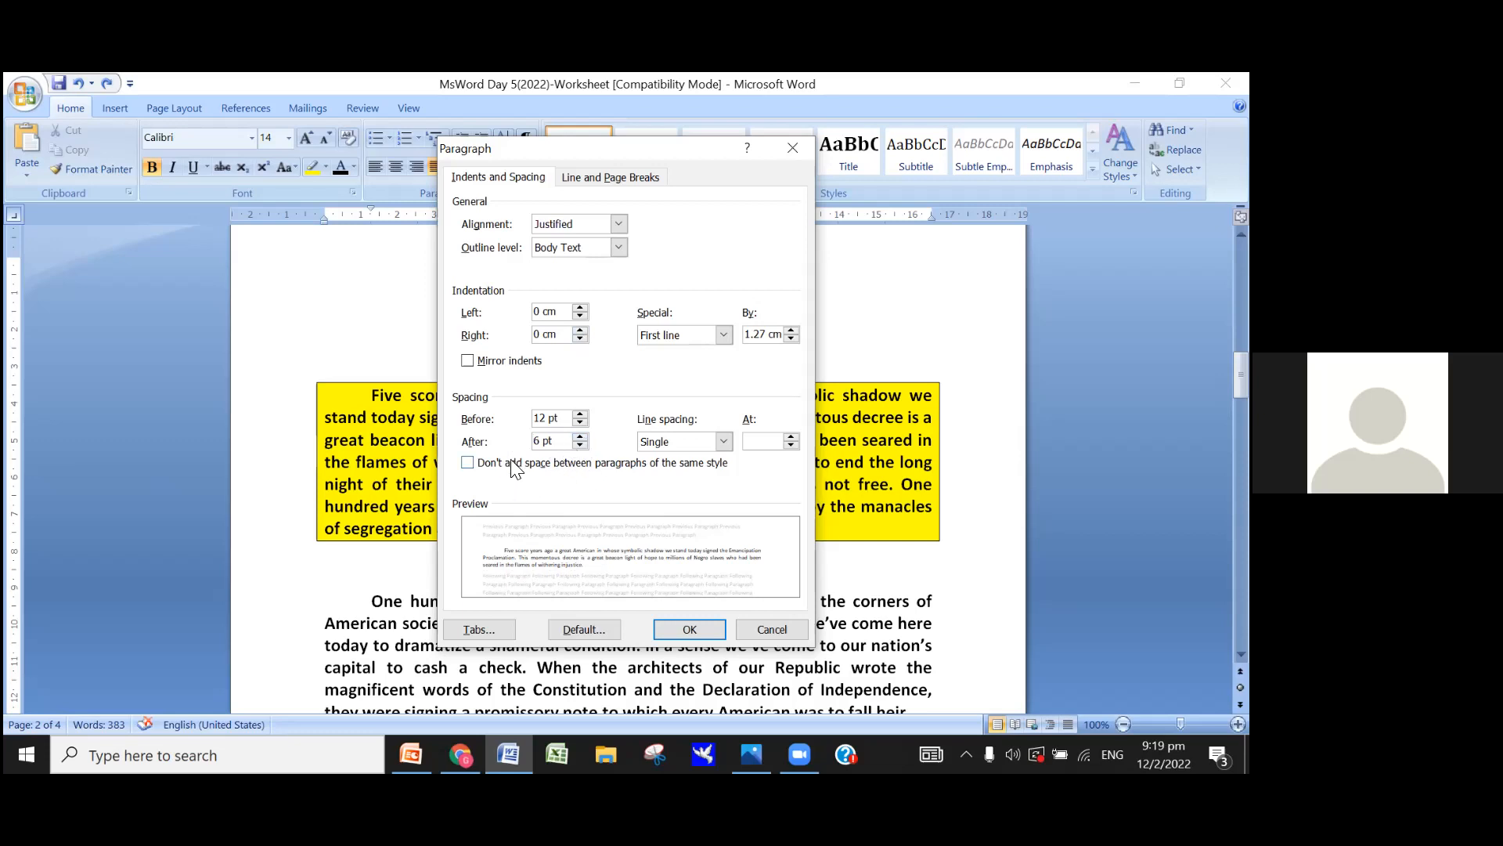
left_click(689, 629)
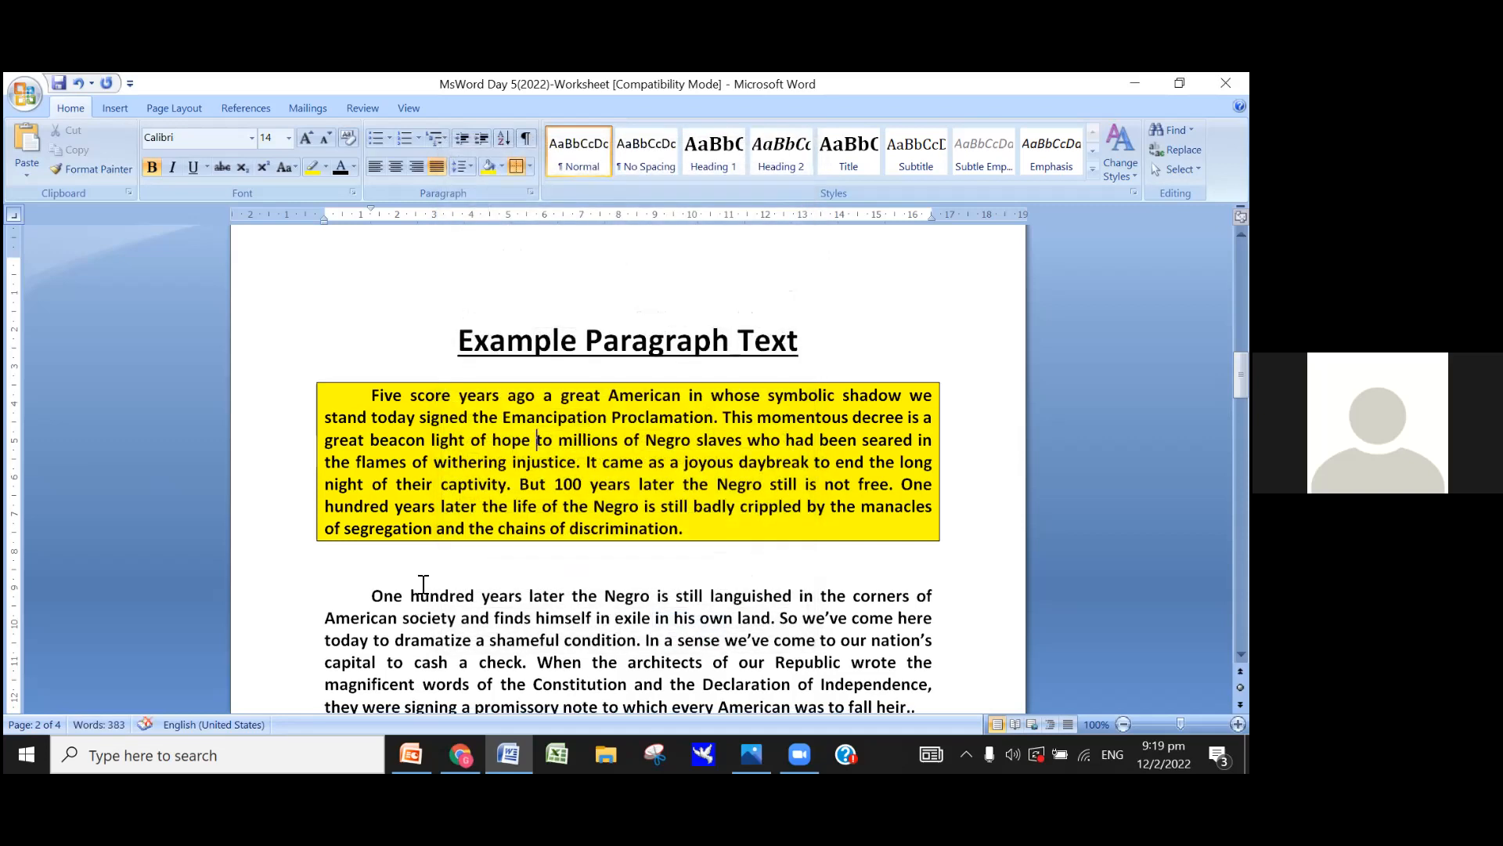
Step: Set the spacing after the yellow-shaded example paragraph to 0 pt
left_click(413, 505)
left_click(530, 192)
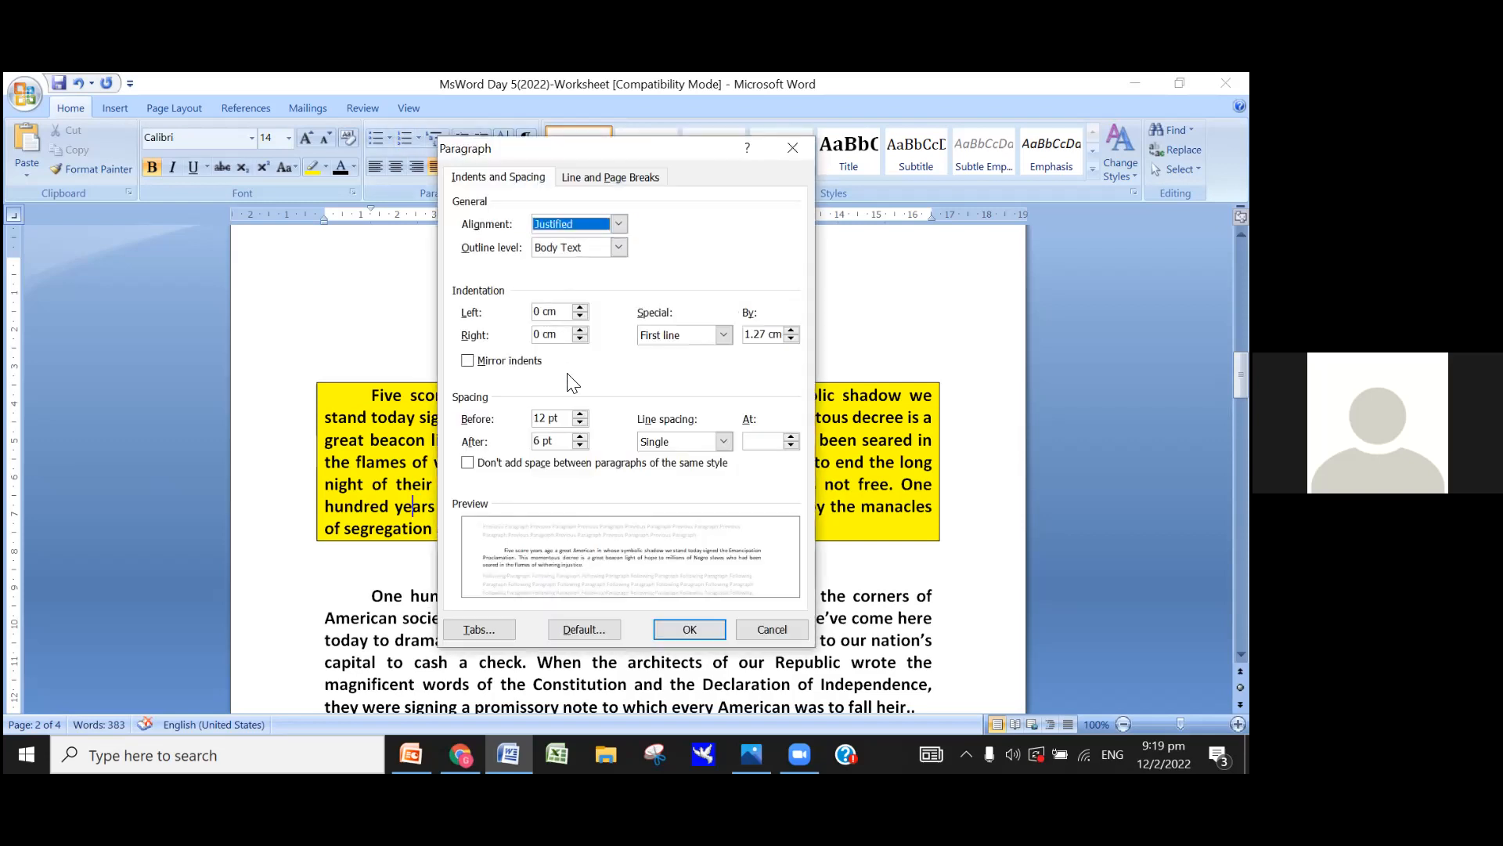
left_click(580, 446)
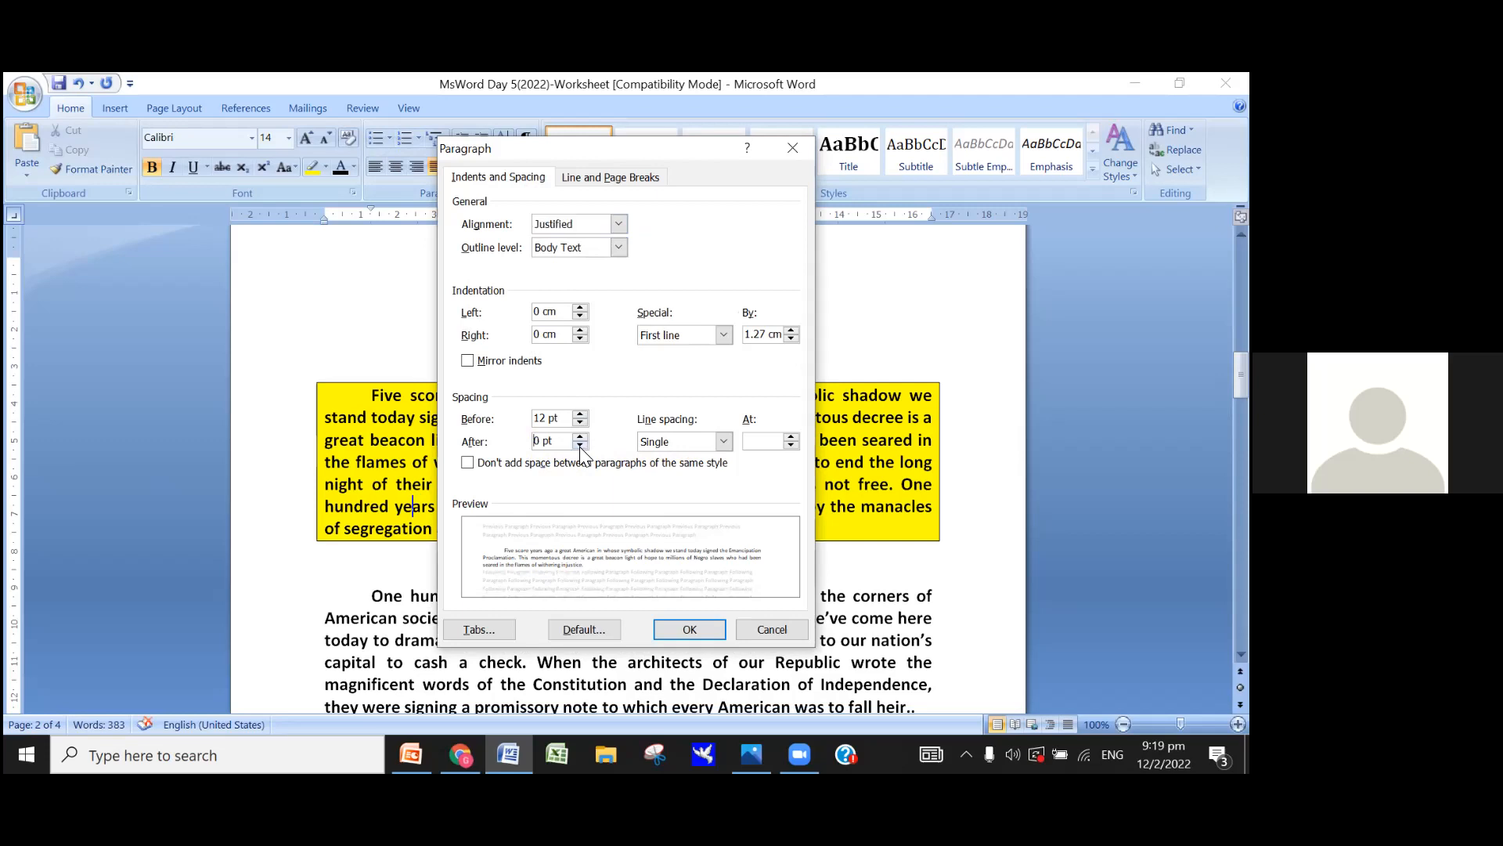
left_click(684, 633)
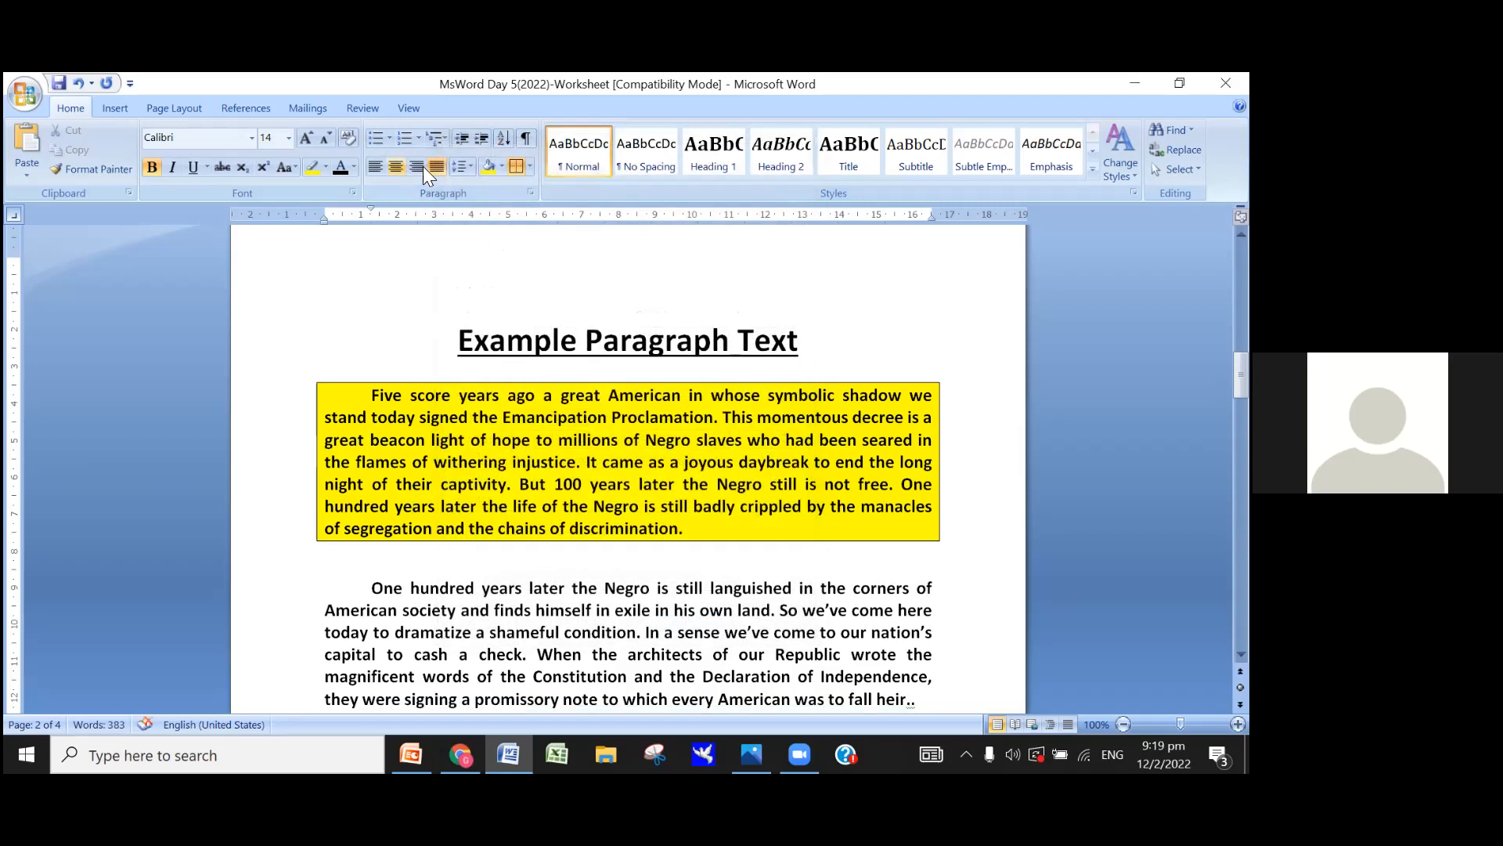
Step: Set the spacing before and after to 12 pt for both example paragraphs and the blank line between them
left_click(451, 435)
scroll(402, 423, "down", 2)
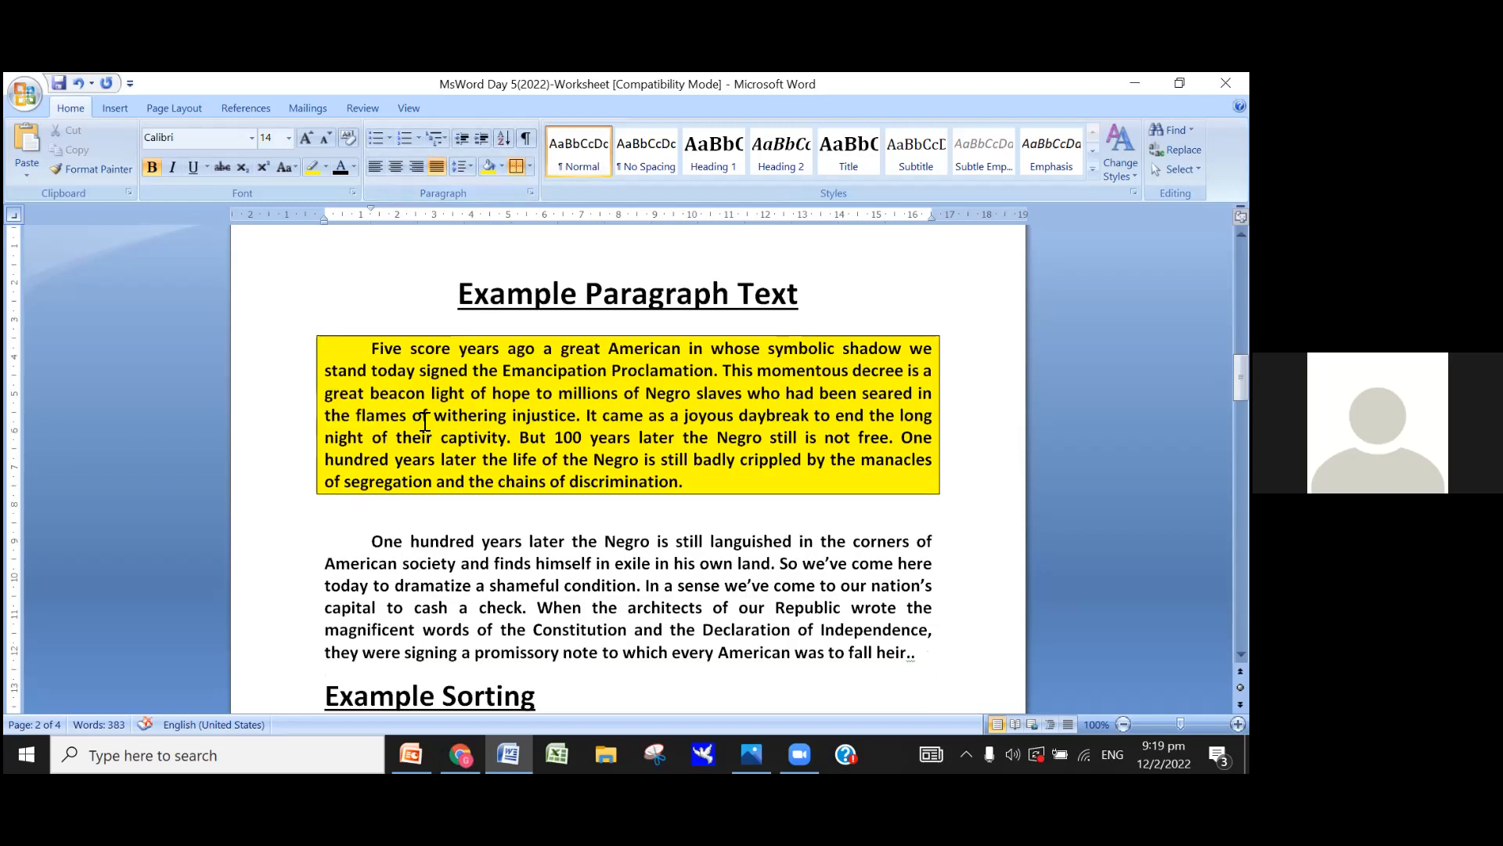
left_click_drag(377, 305, 980, 624)
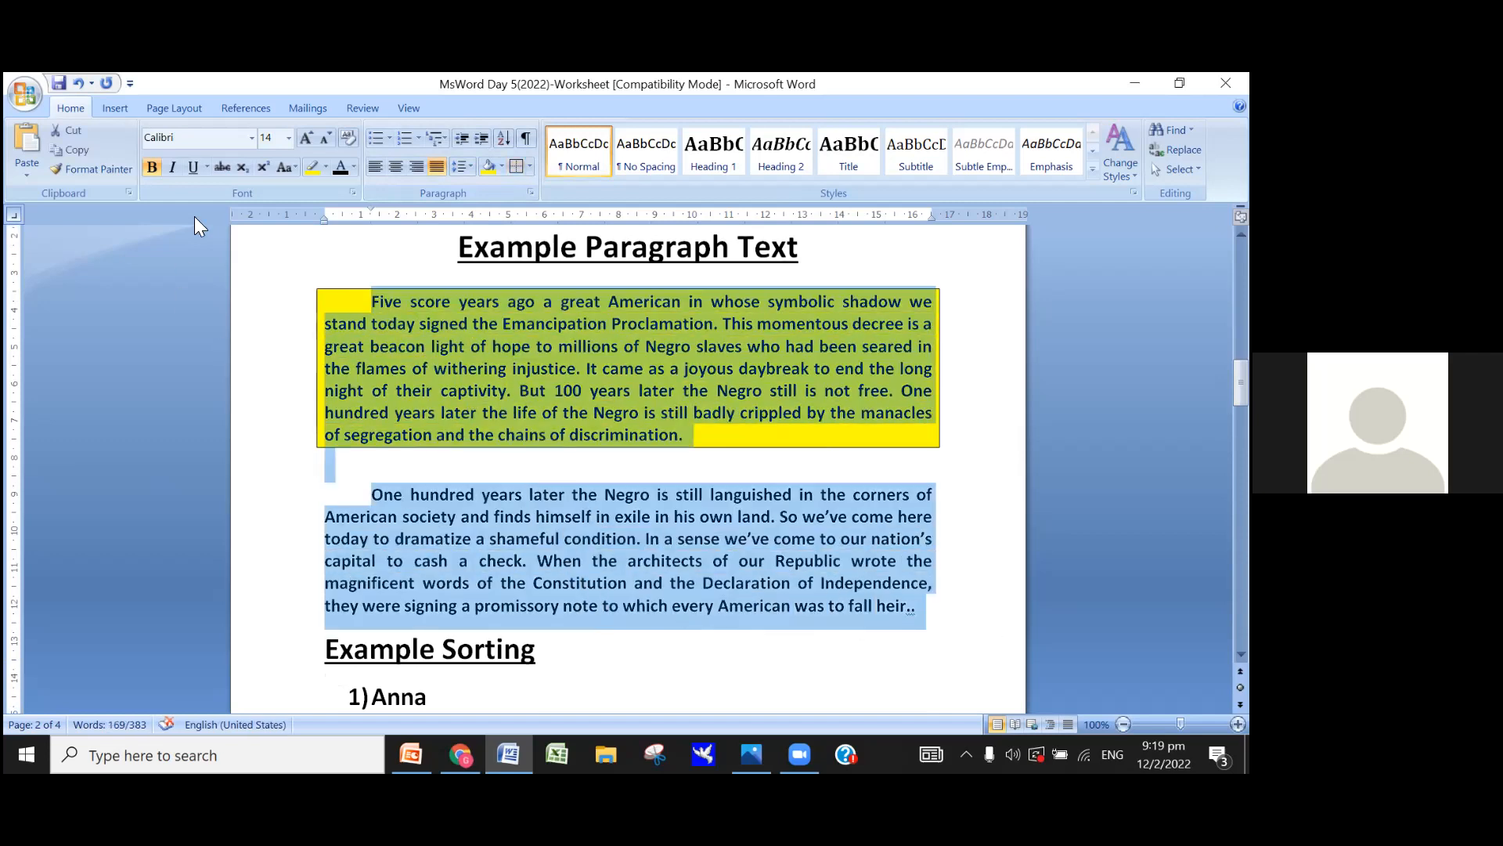
left_click(530, 192)
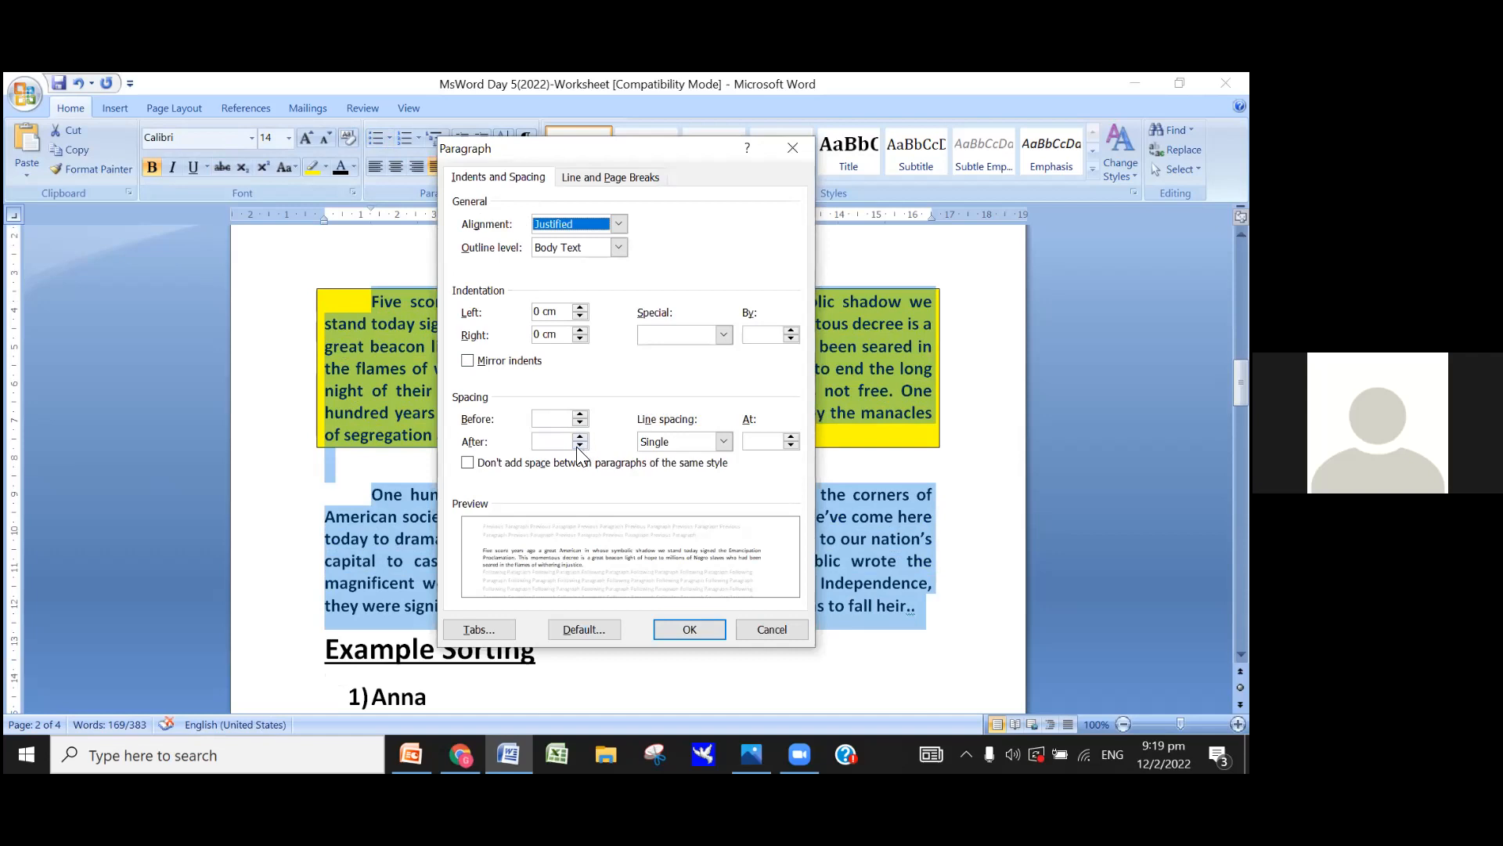
left_click(579, 446)
left_click(580, 438)
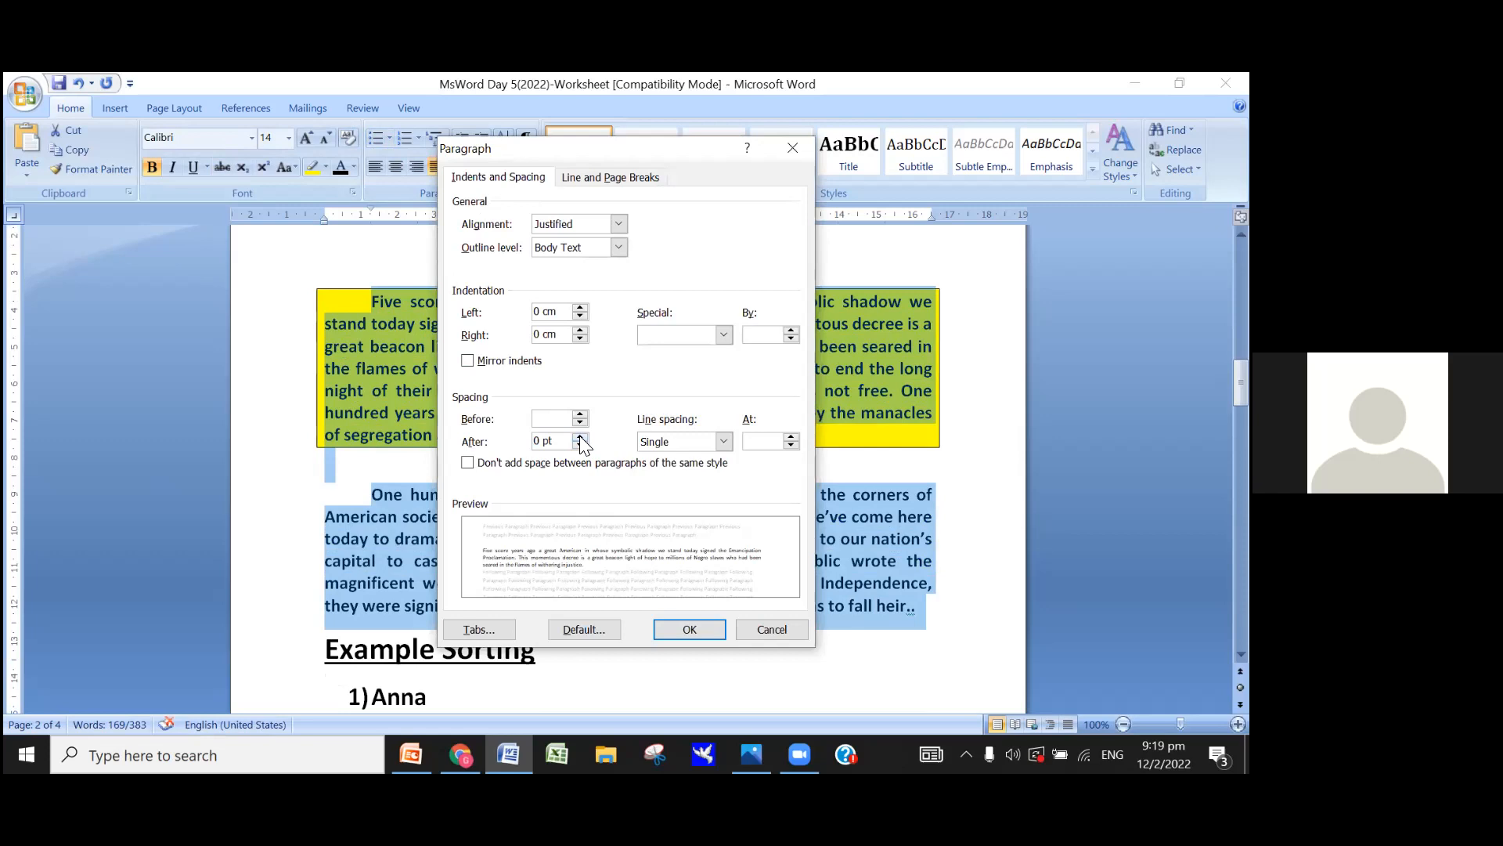
left_click(580, 445)
type("1")
key("BackSpace")
key("BackSpace")
key("BackSpace")
type("12")
key("BackSpace")
key("BackSpace")
type("12")
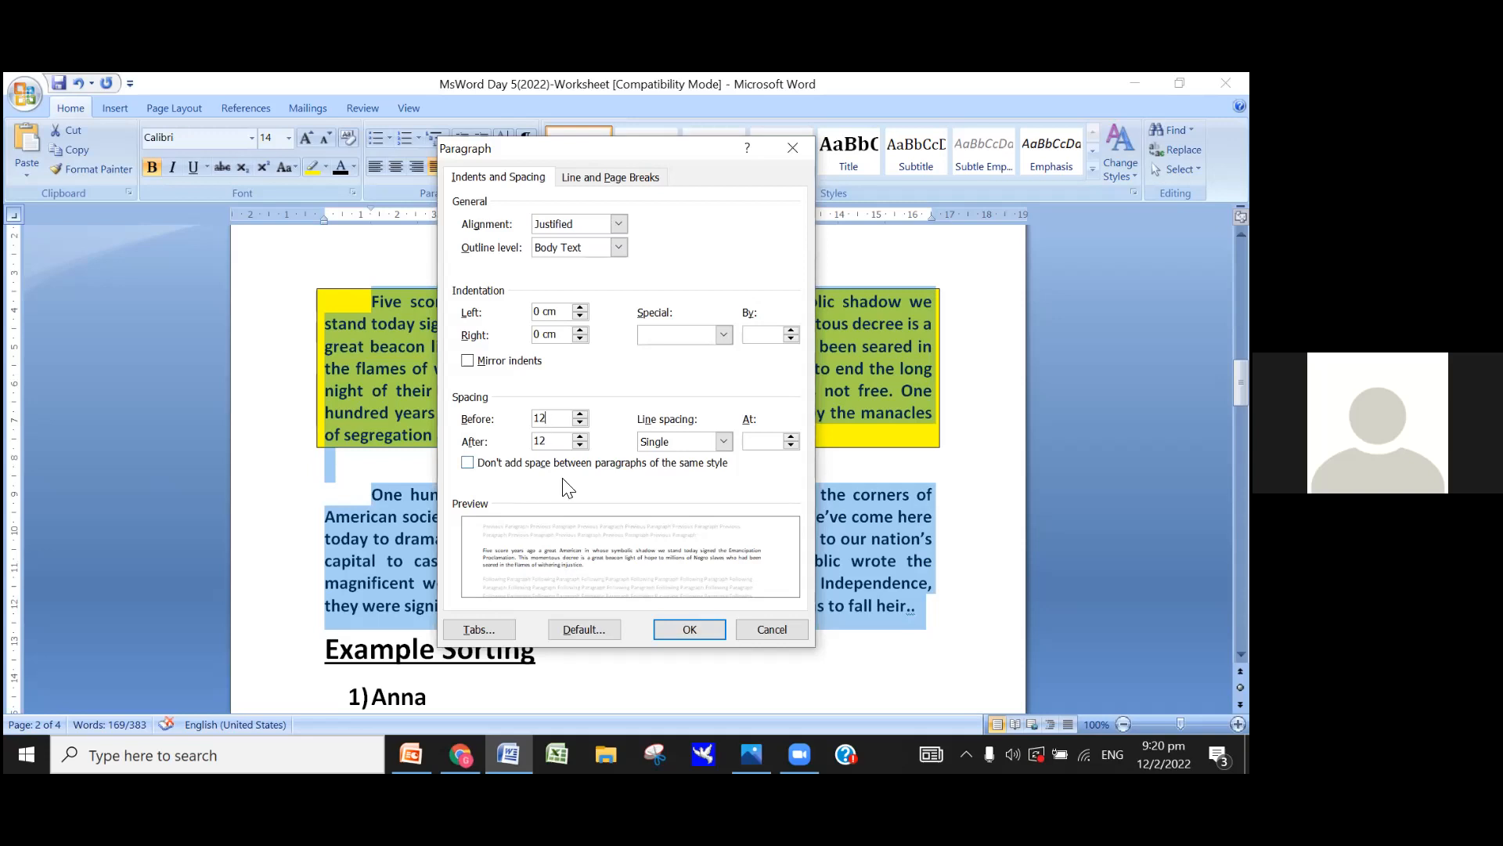
left_click(709, 626)
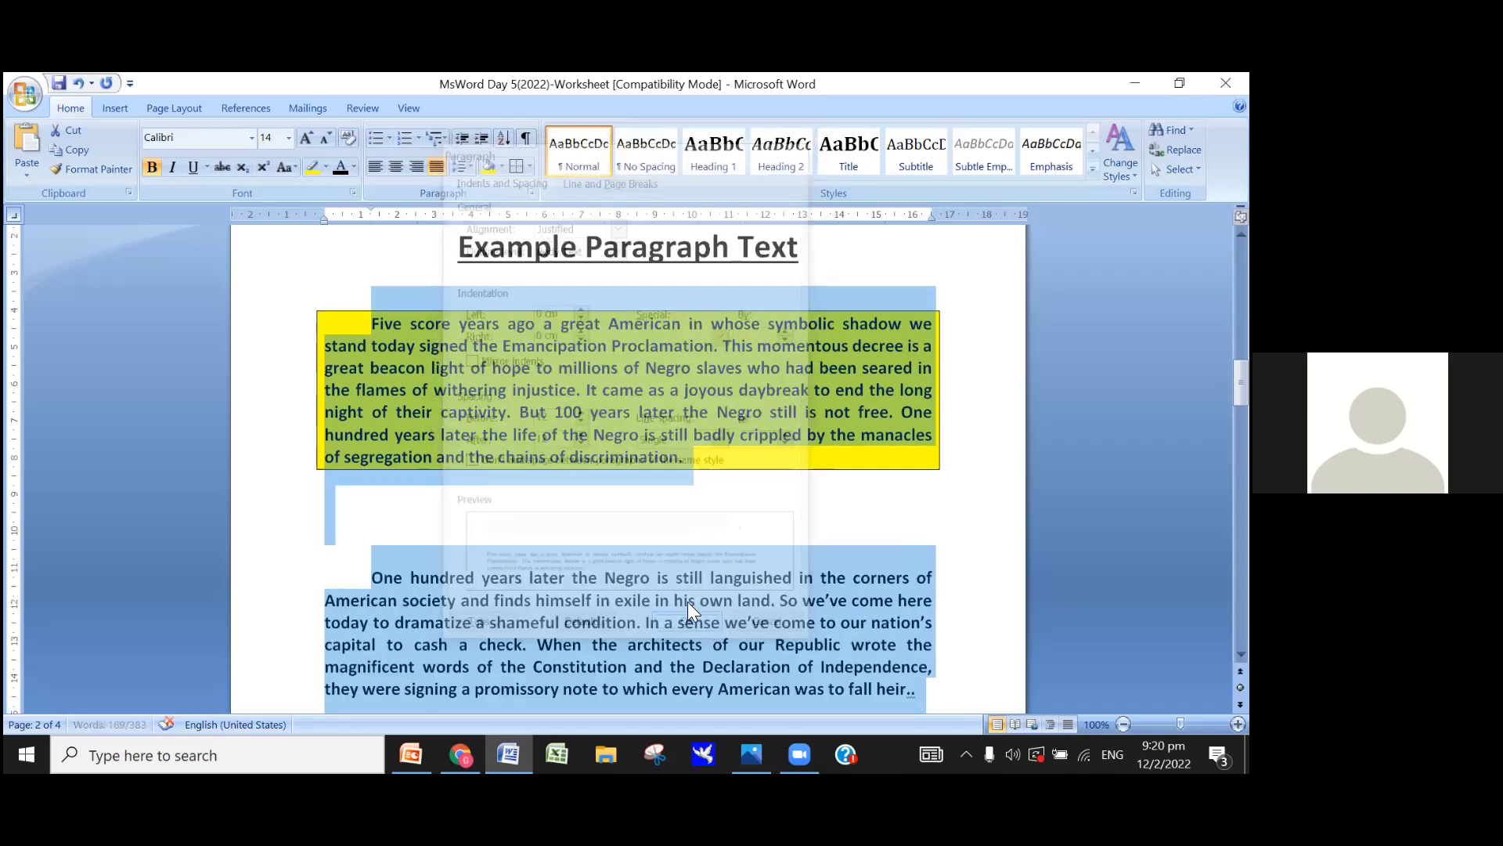
Step: Check the paragraph spacing settings of the blank line between the two example paragraphs, without changing them
left_click(520, 514)
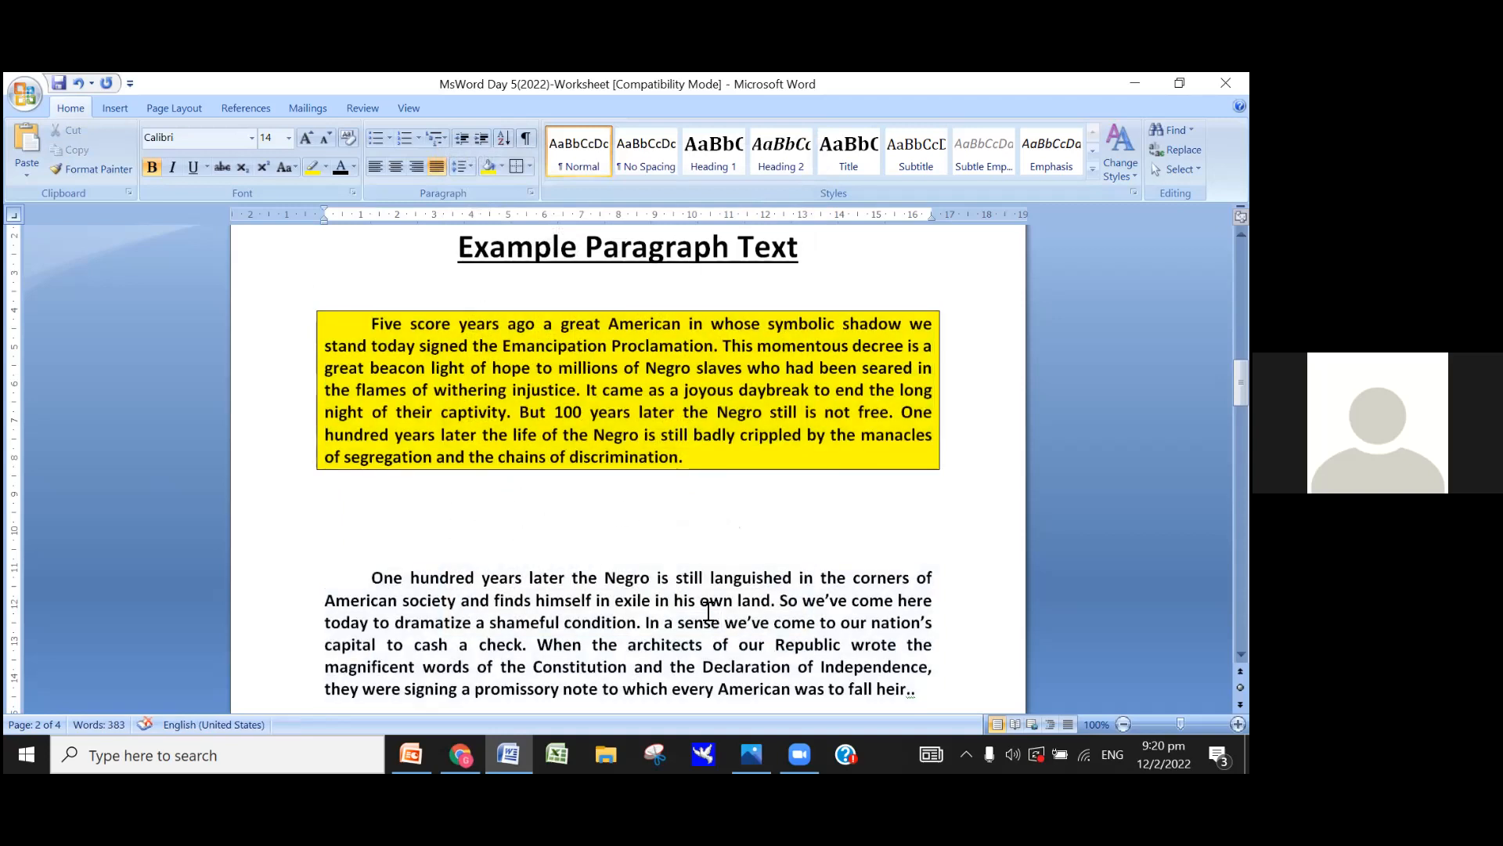
scroll(709, 610, "down", 2)
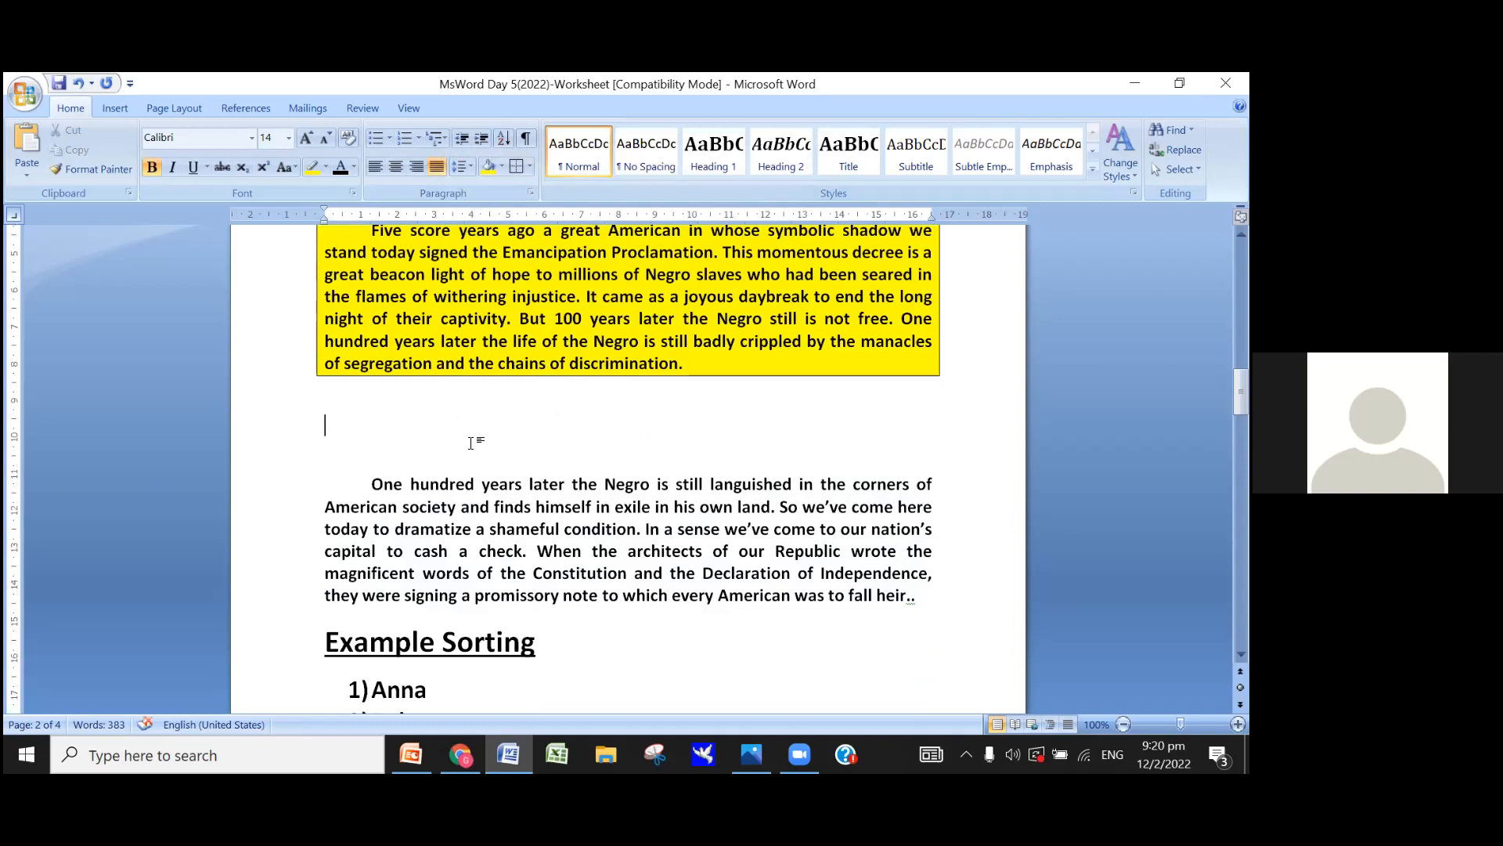
left_click(530, 193)
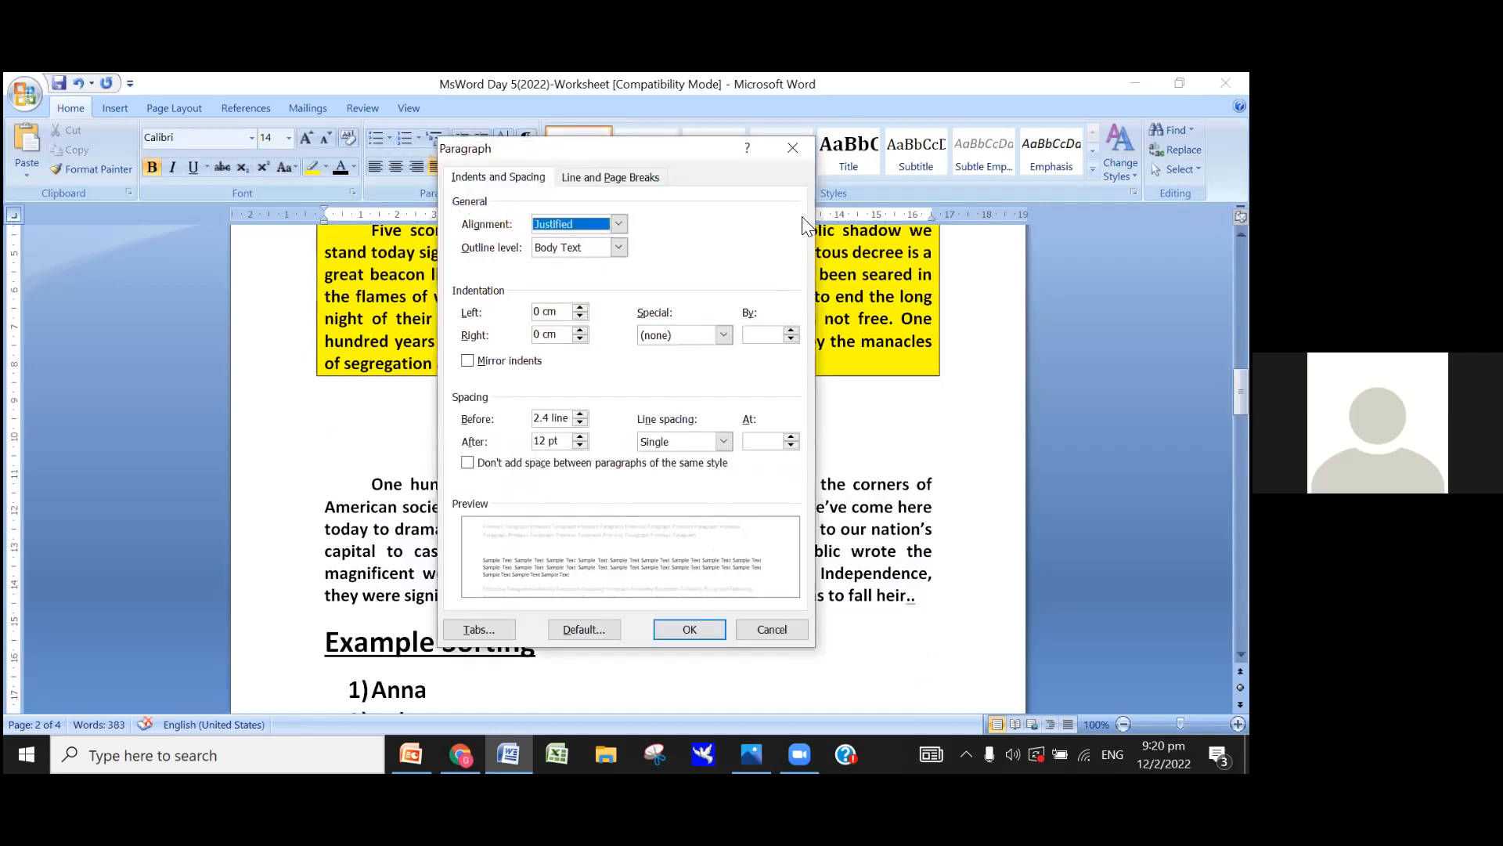
left_click(793, 147)
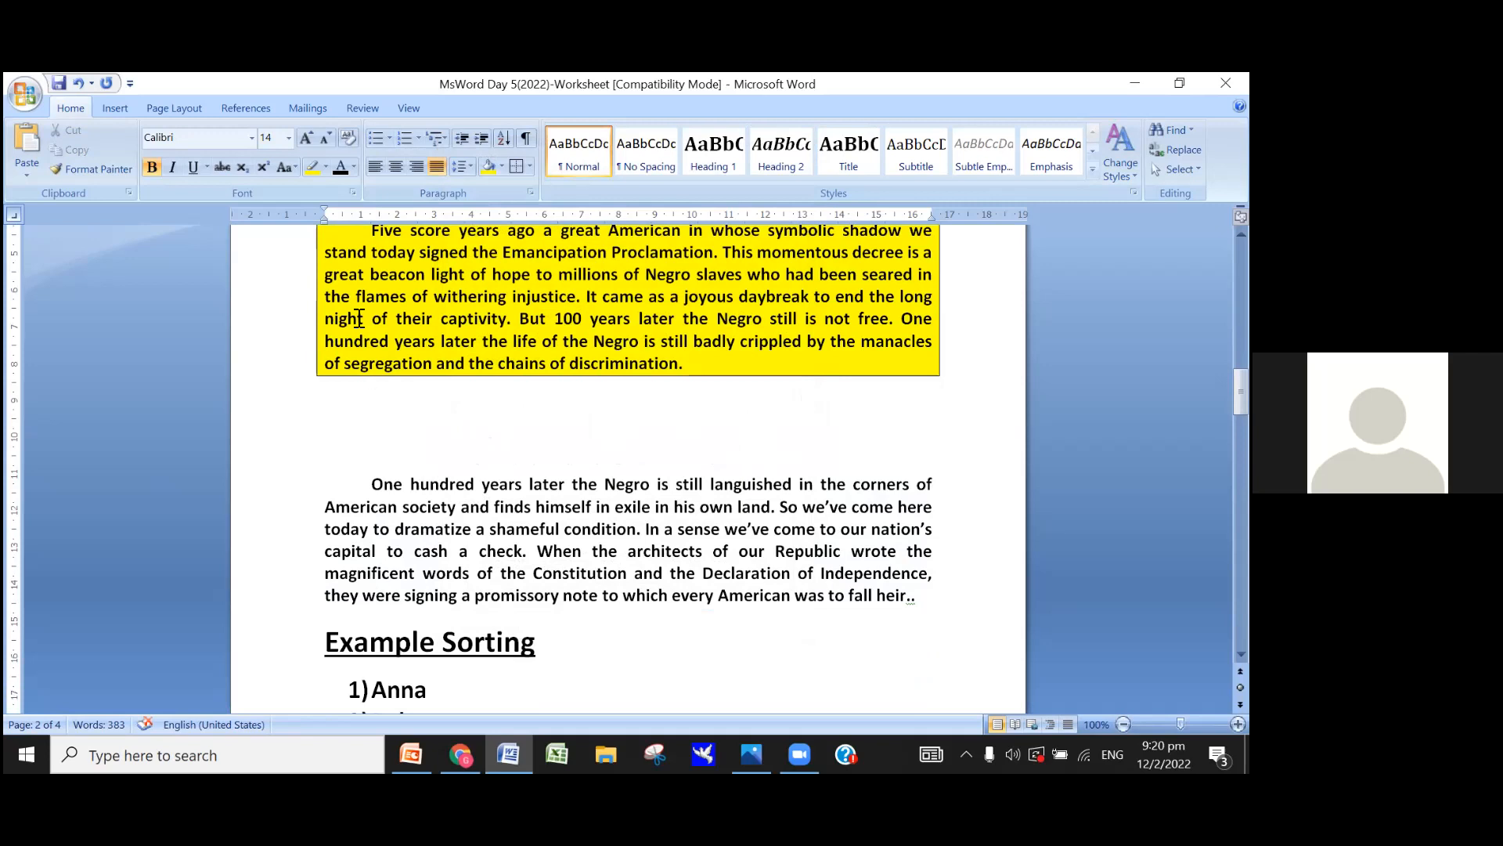
Step: Undo the 12 pt spacing change on the example paragraphs and check the resulting layout
left_click(80, 81)
left_click(552, 460)
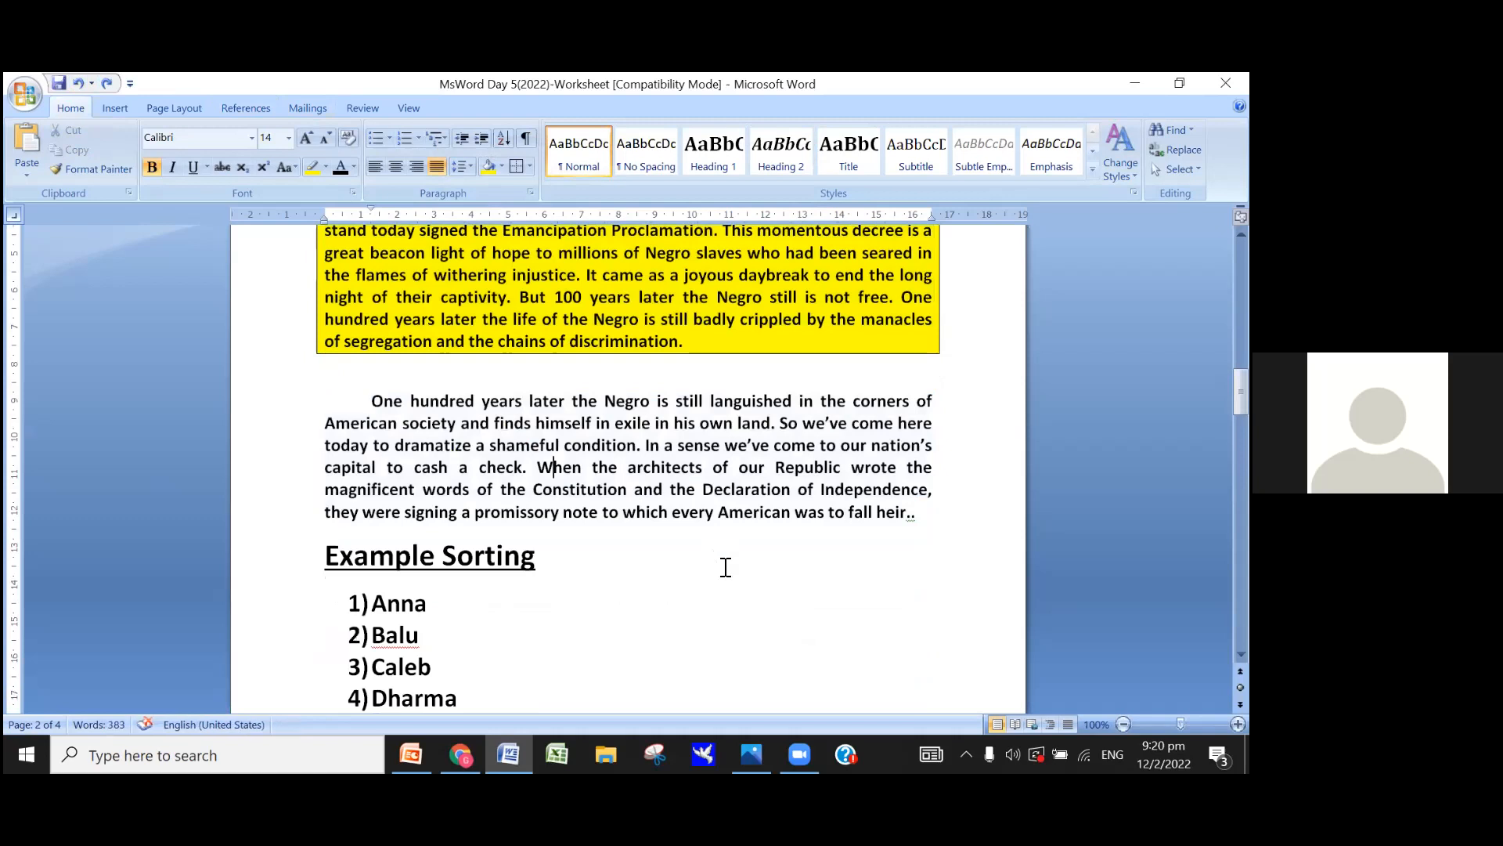
scroll(726, 567, "down", 1)
scroll(725, 567, "up", 4)
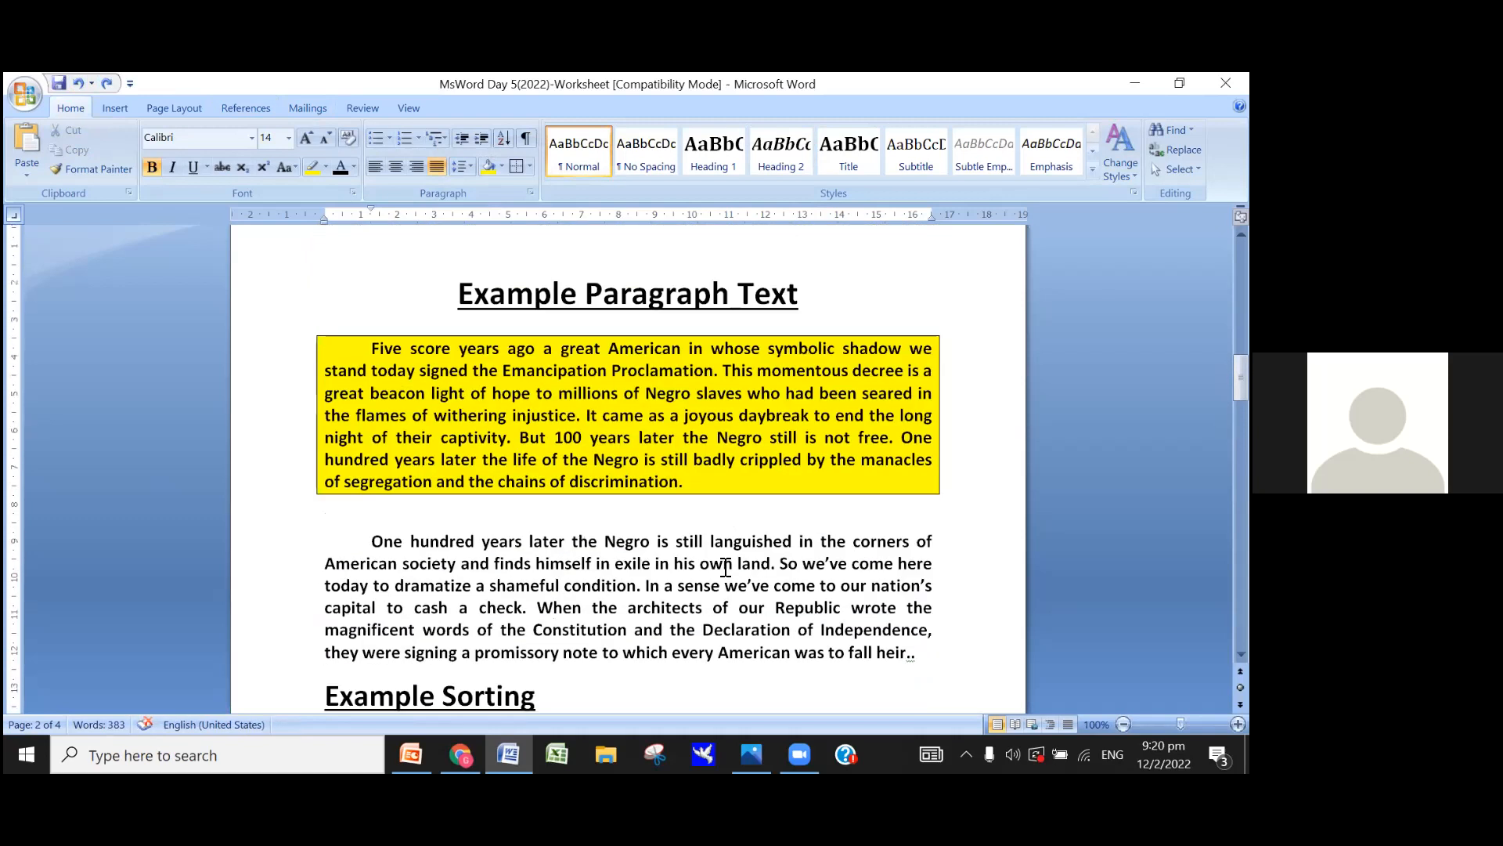
Step: Return to the Paragraph Formatting topic list on page 1 and go through its items down to Use and Set Tabs
scroll(726, 567, "up", 20)
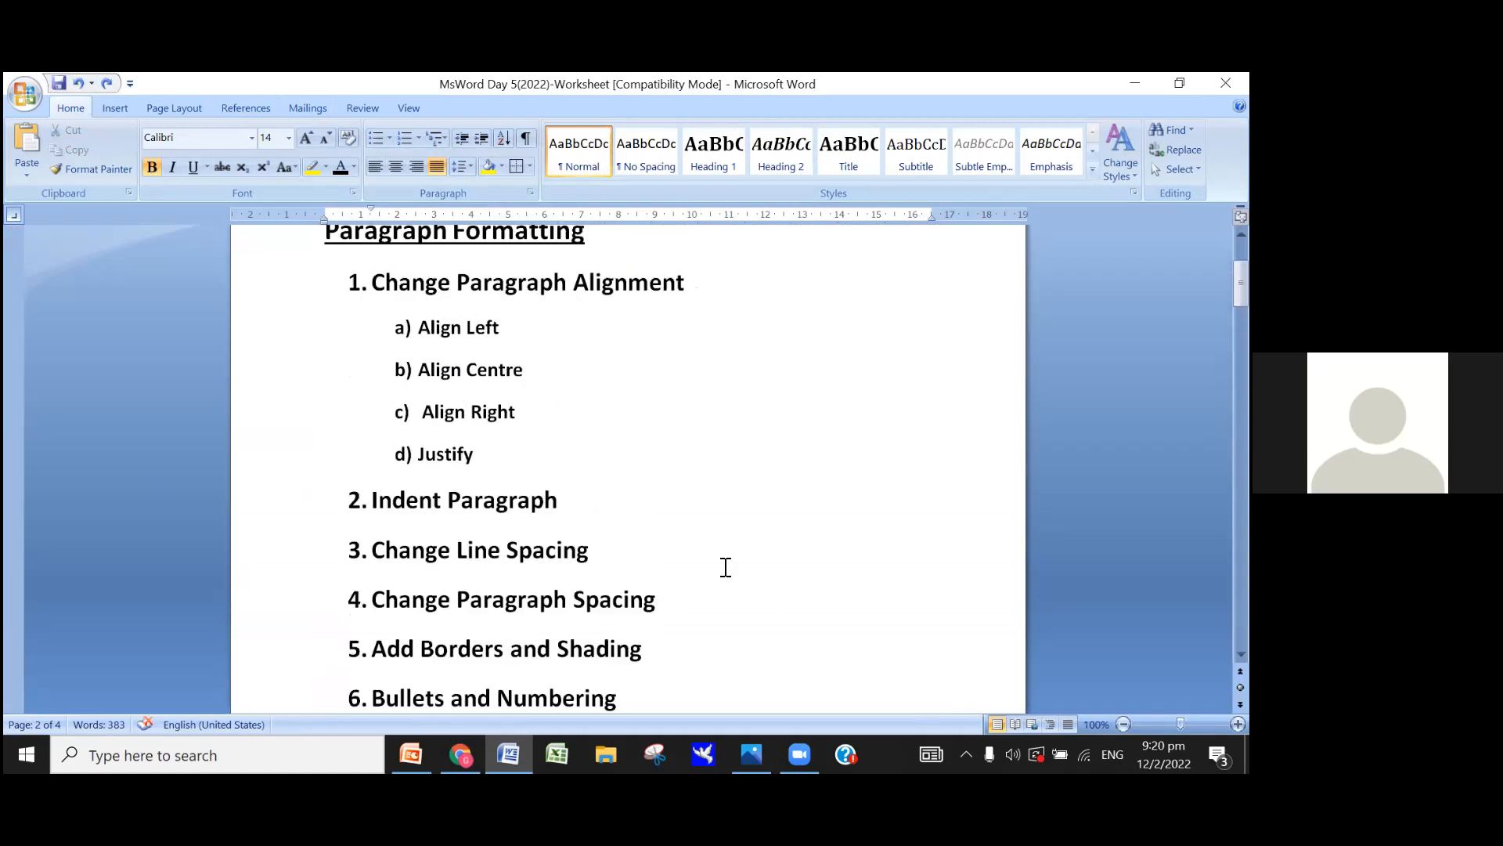
scroll(725, 567, "up", 2)
scroll(725, 565, "down", 1)
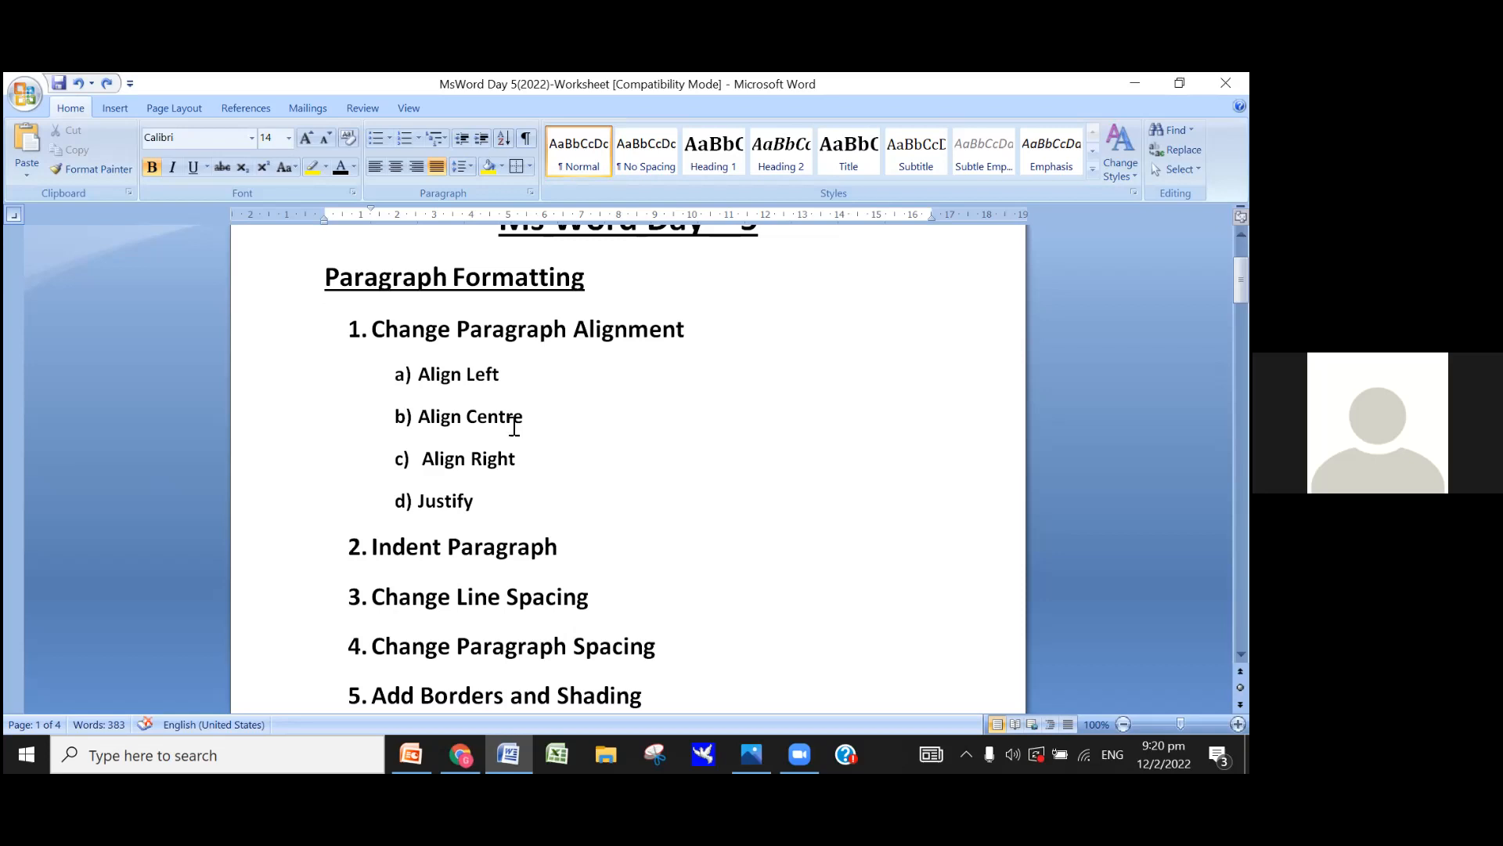
scroll(577, 469, "down", 1)
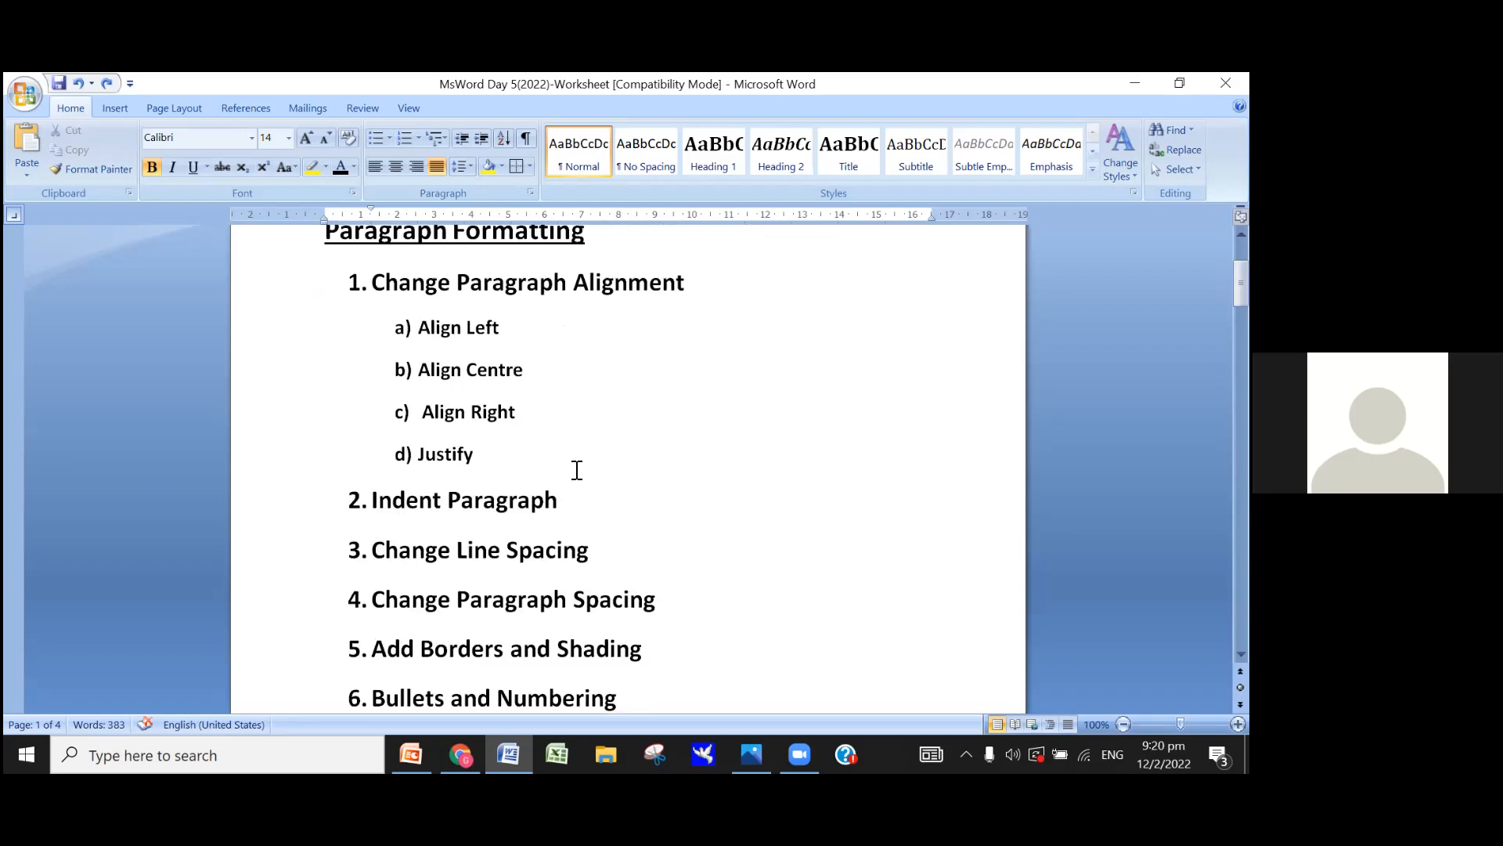
scroll(577, 470, "down", 1)
scroll(702, 466, "down", 1)
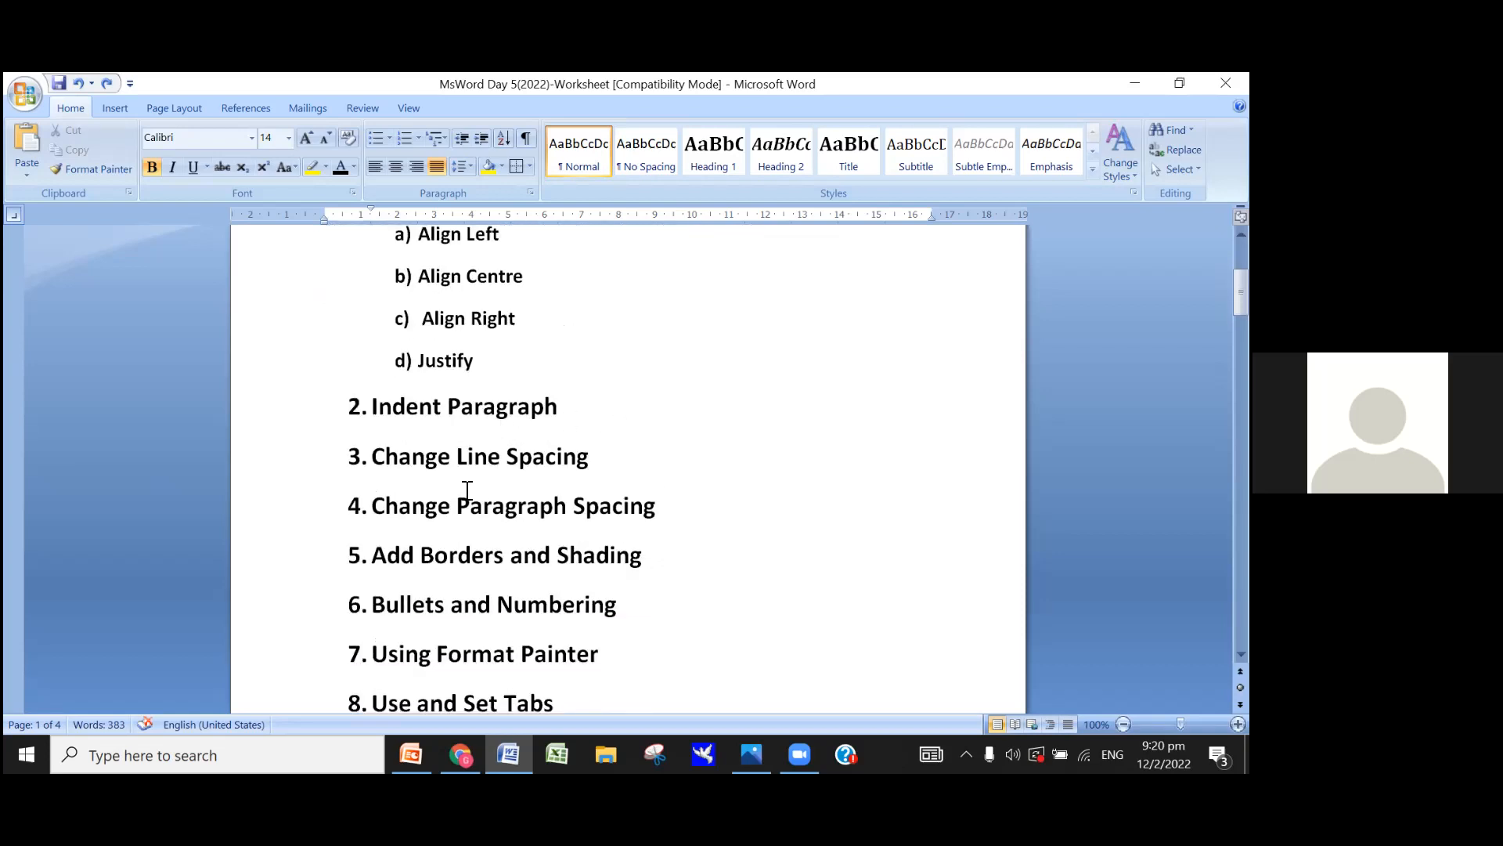
scroll(768, 460, "down", 1)
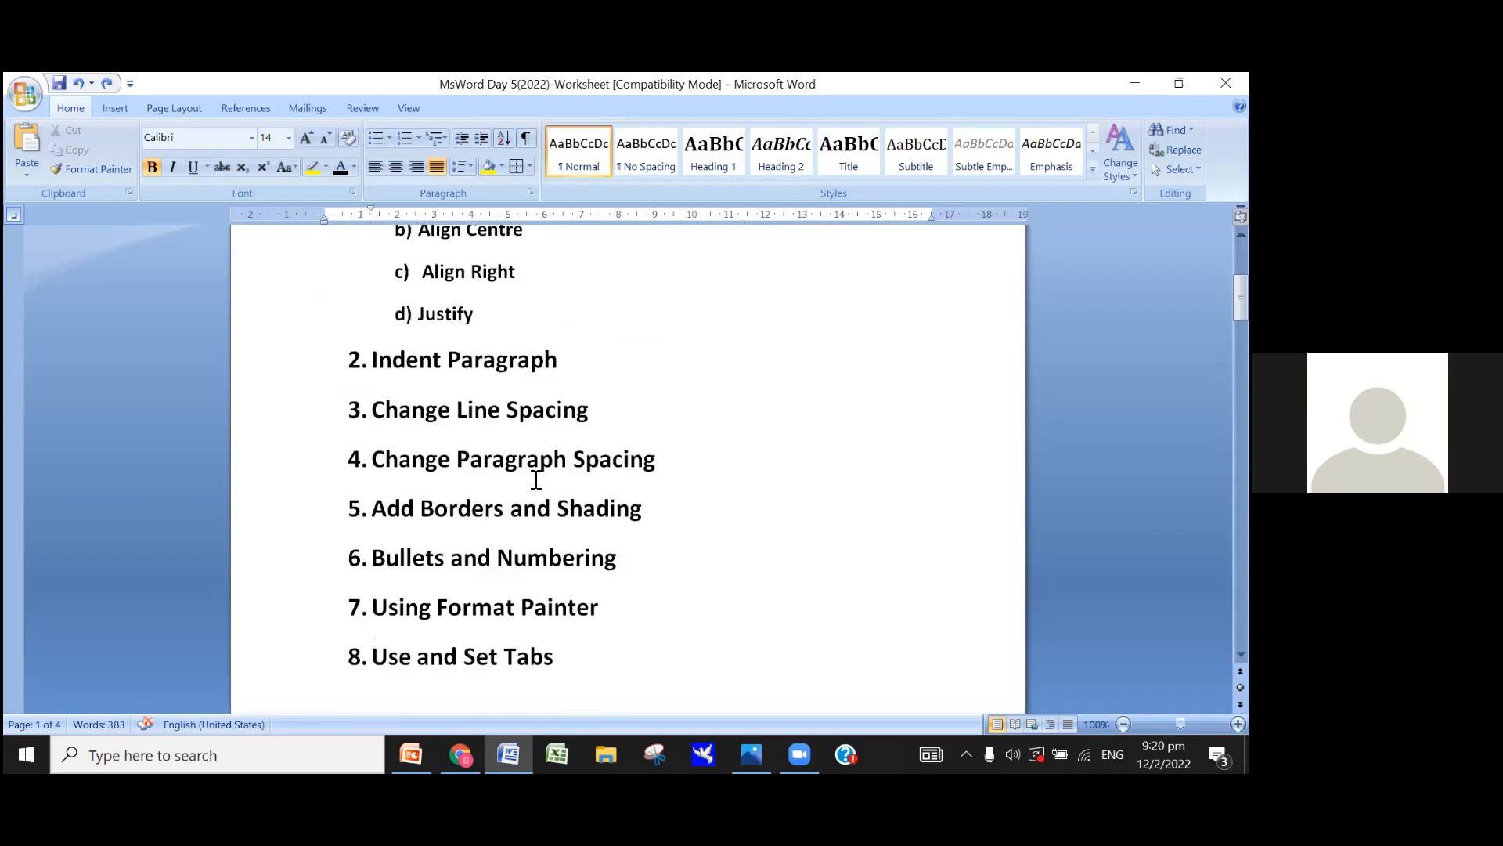
Step: Review the worksheet from the page 1 topic list through the example paragraphs, sorting list and Format Painter examples to the end of the sample letter
scroll(804, 479, "down", 2)
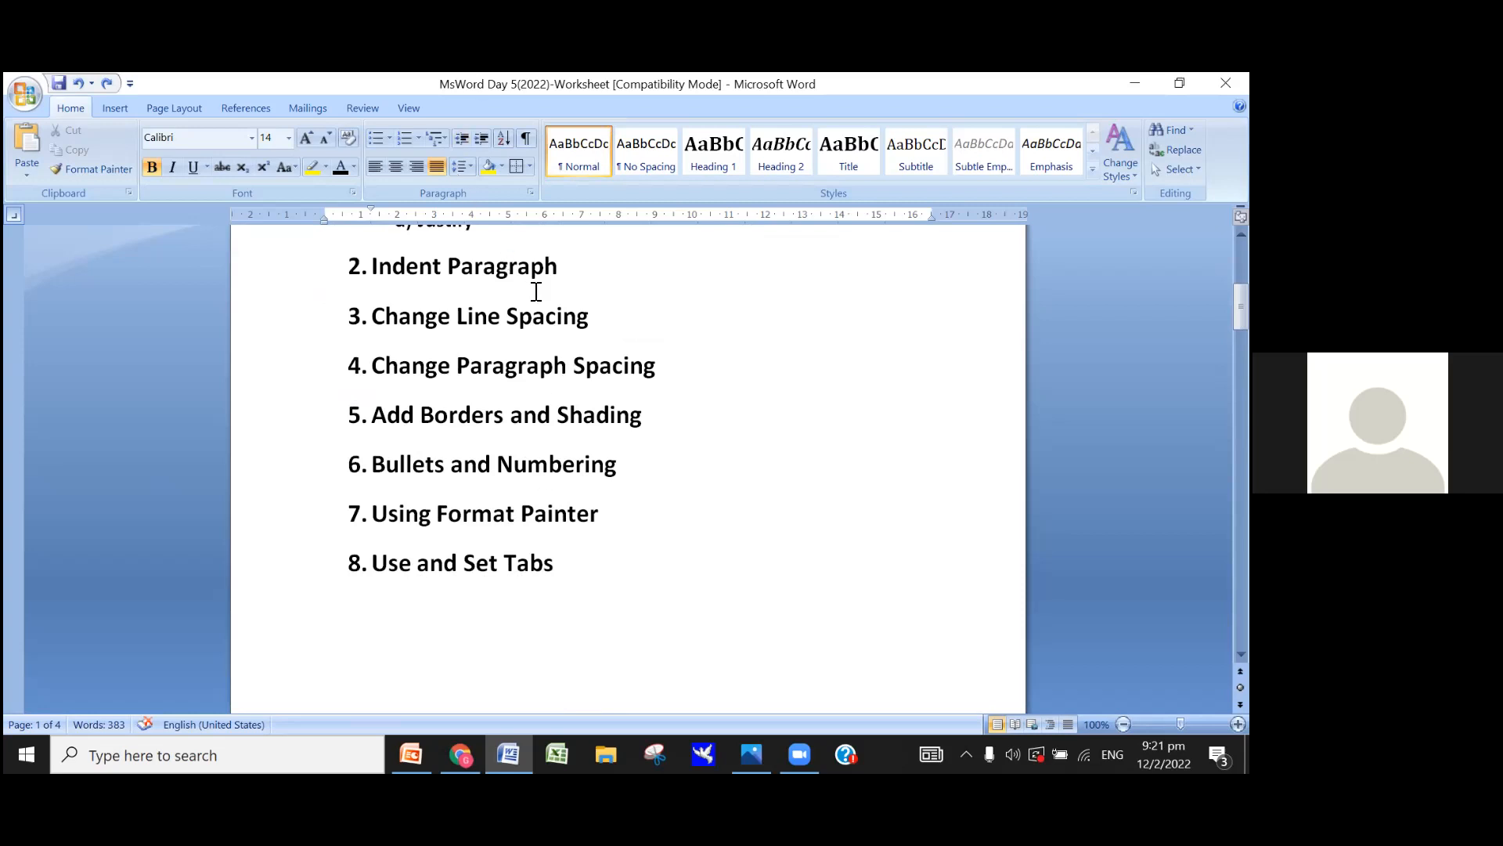
scroll(537, 291, "up", 2)
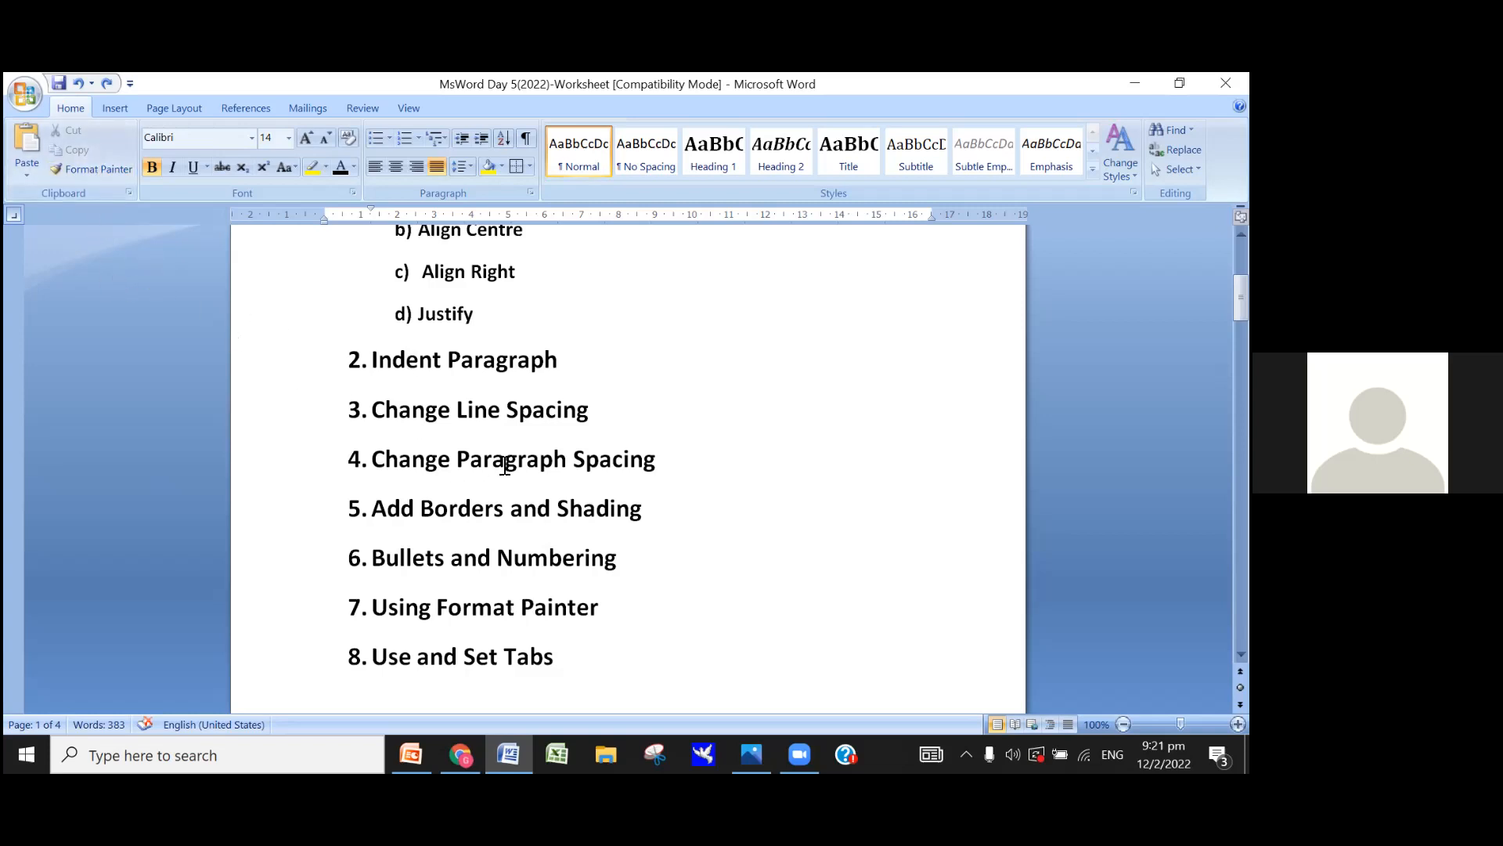
scroll(505, 466, "down", 15)
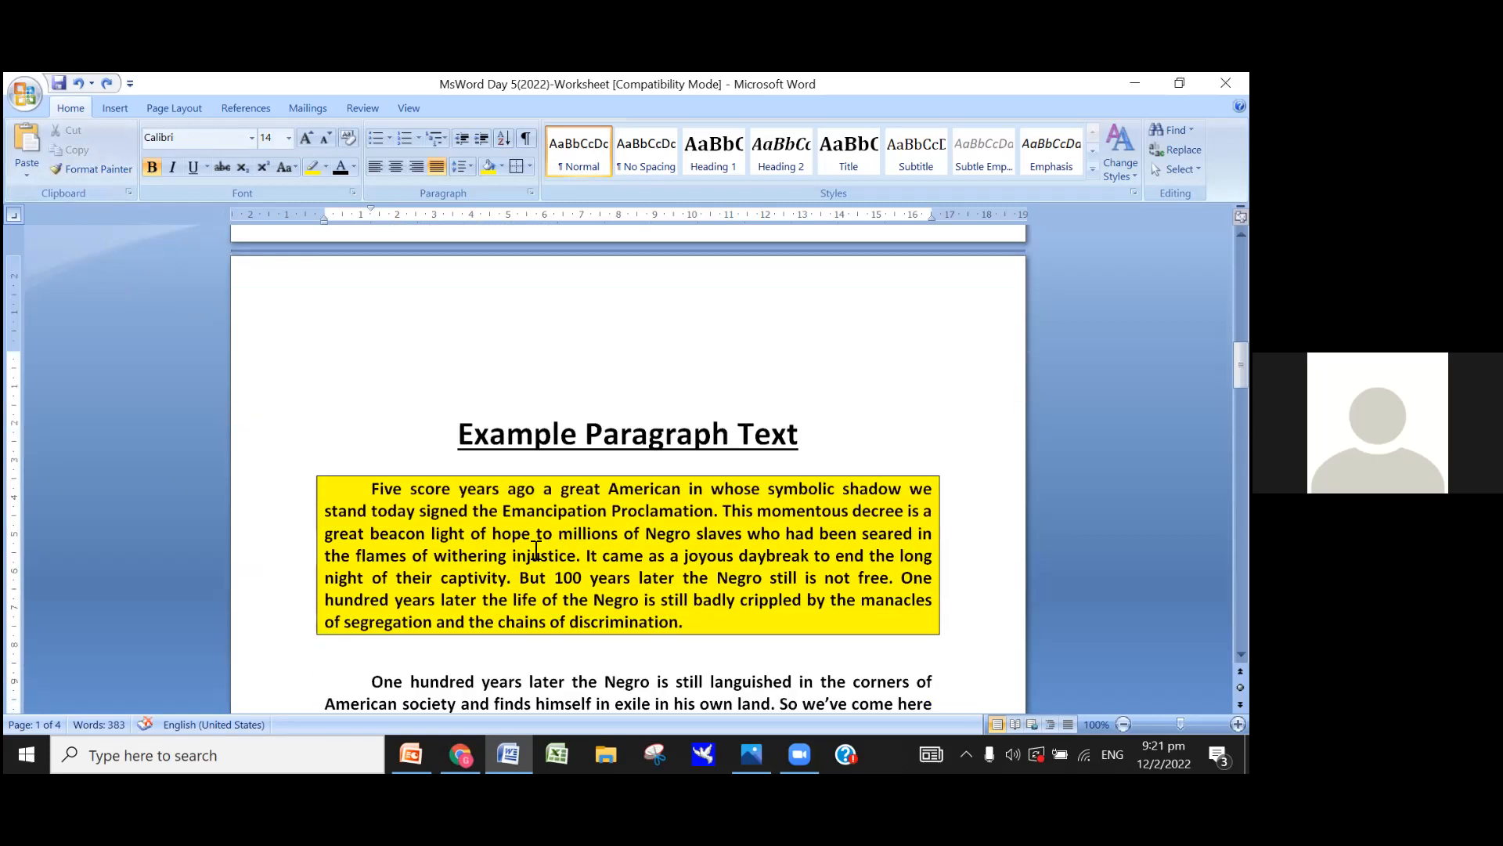
scroll(638, 494, "down", 5)
scroll(638, 493, "down", 4)
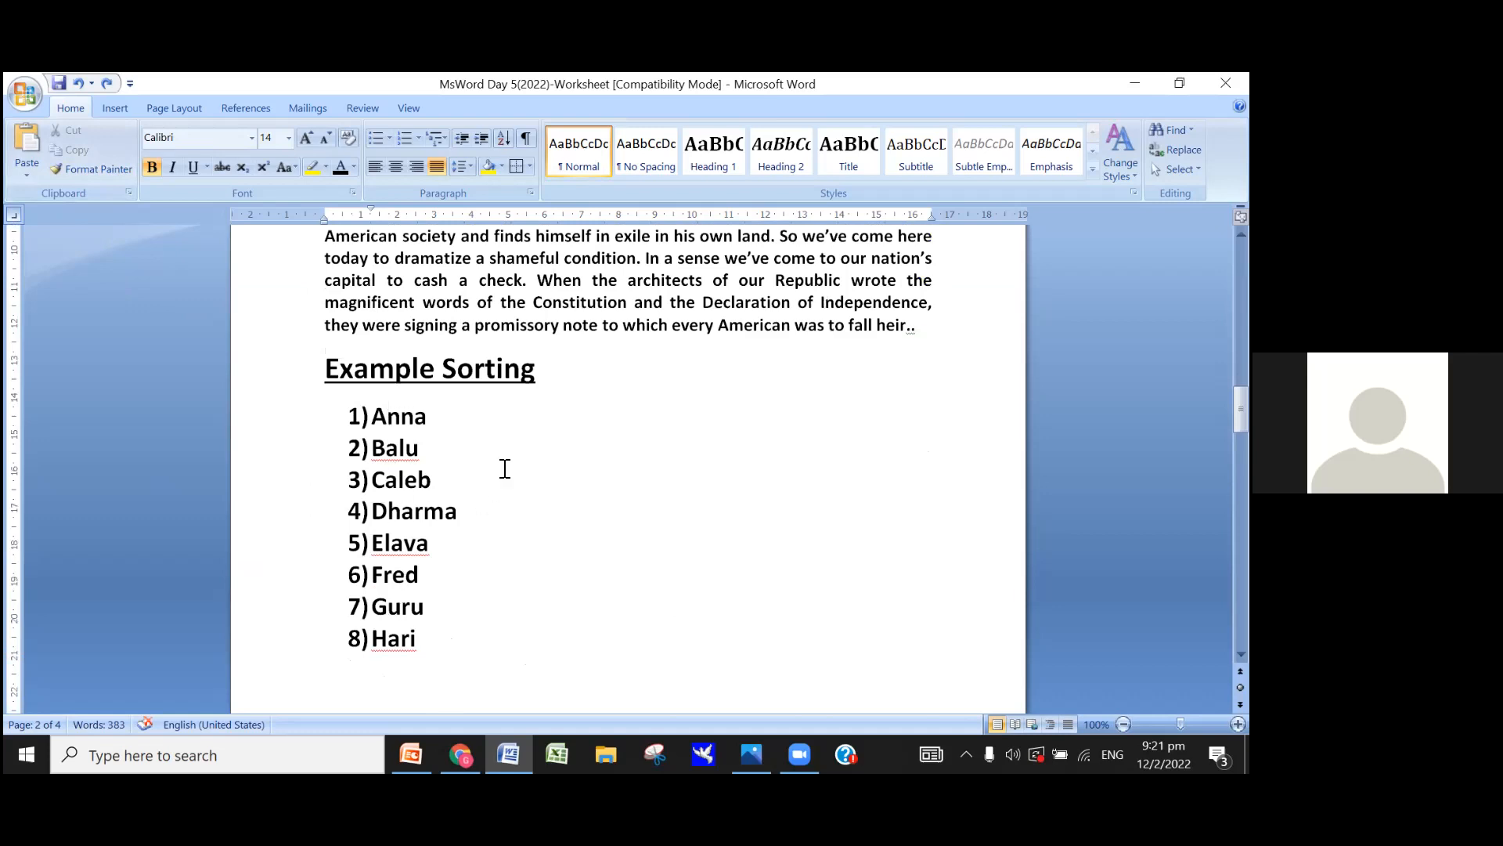
scroll(505, 468, "down", 12)
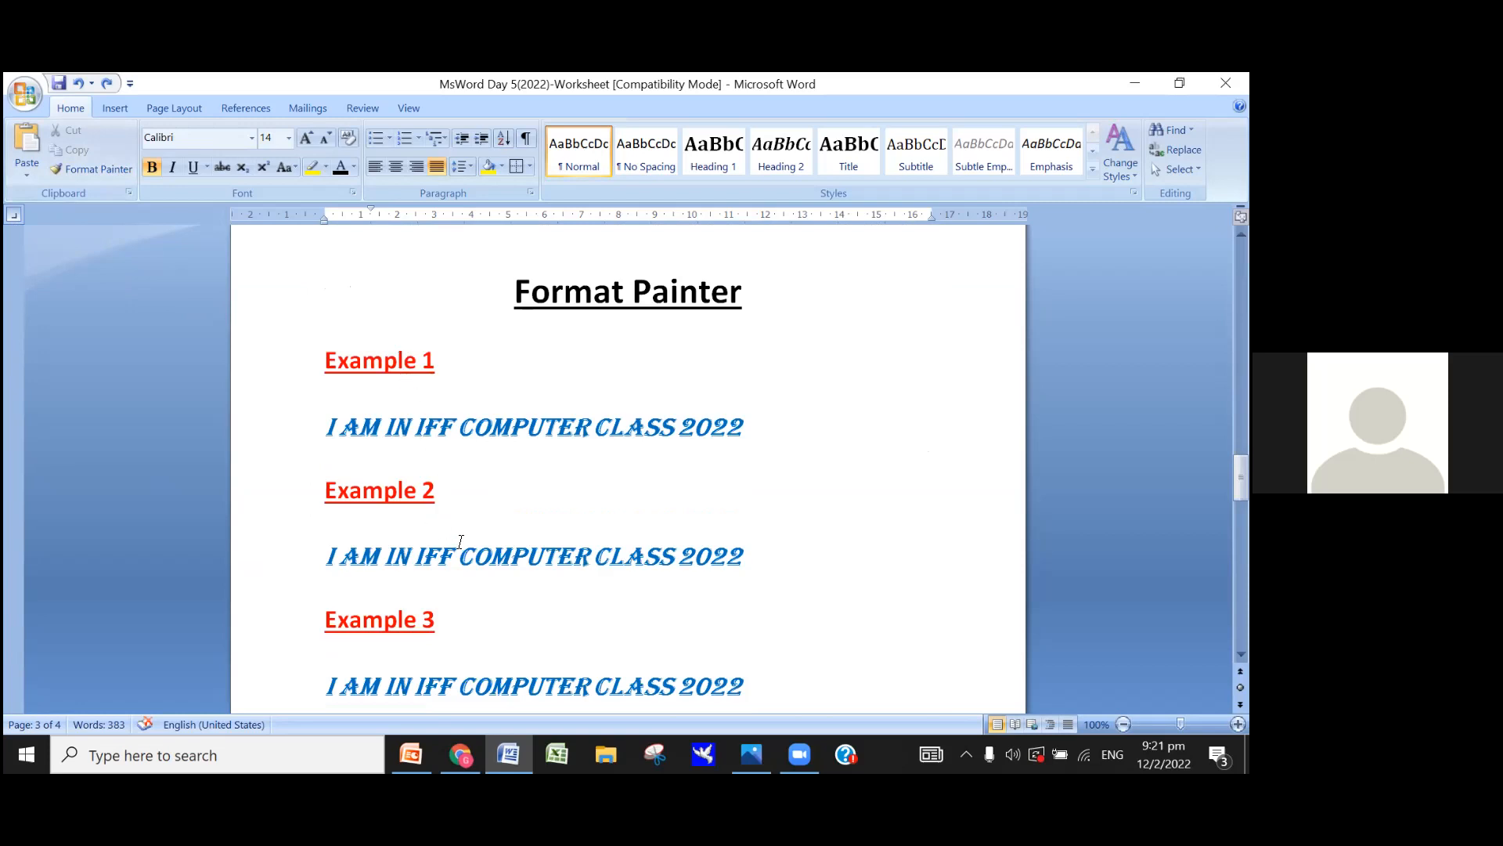
scroll(462, 534, "down", 1)
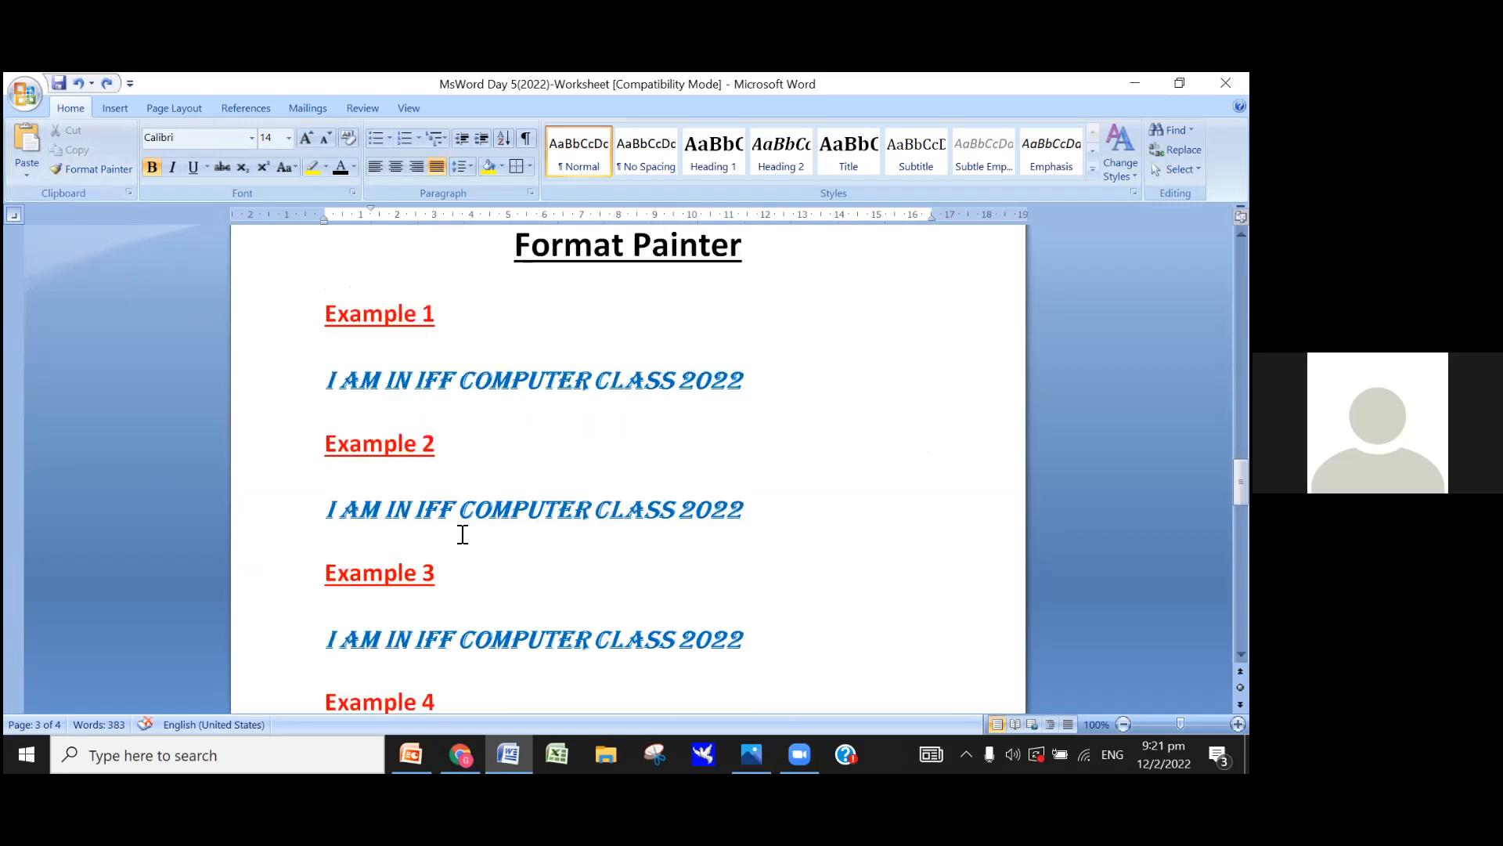
scroll(463, 534, "down", 15)
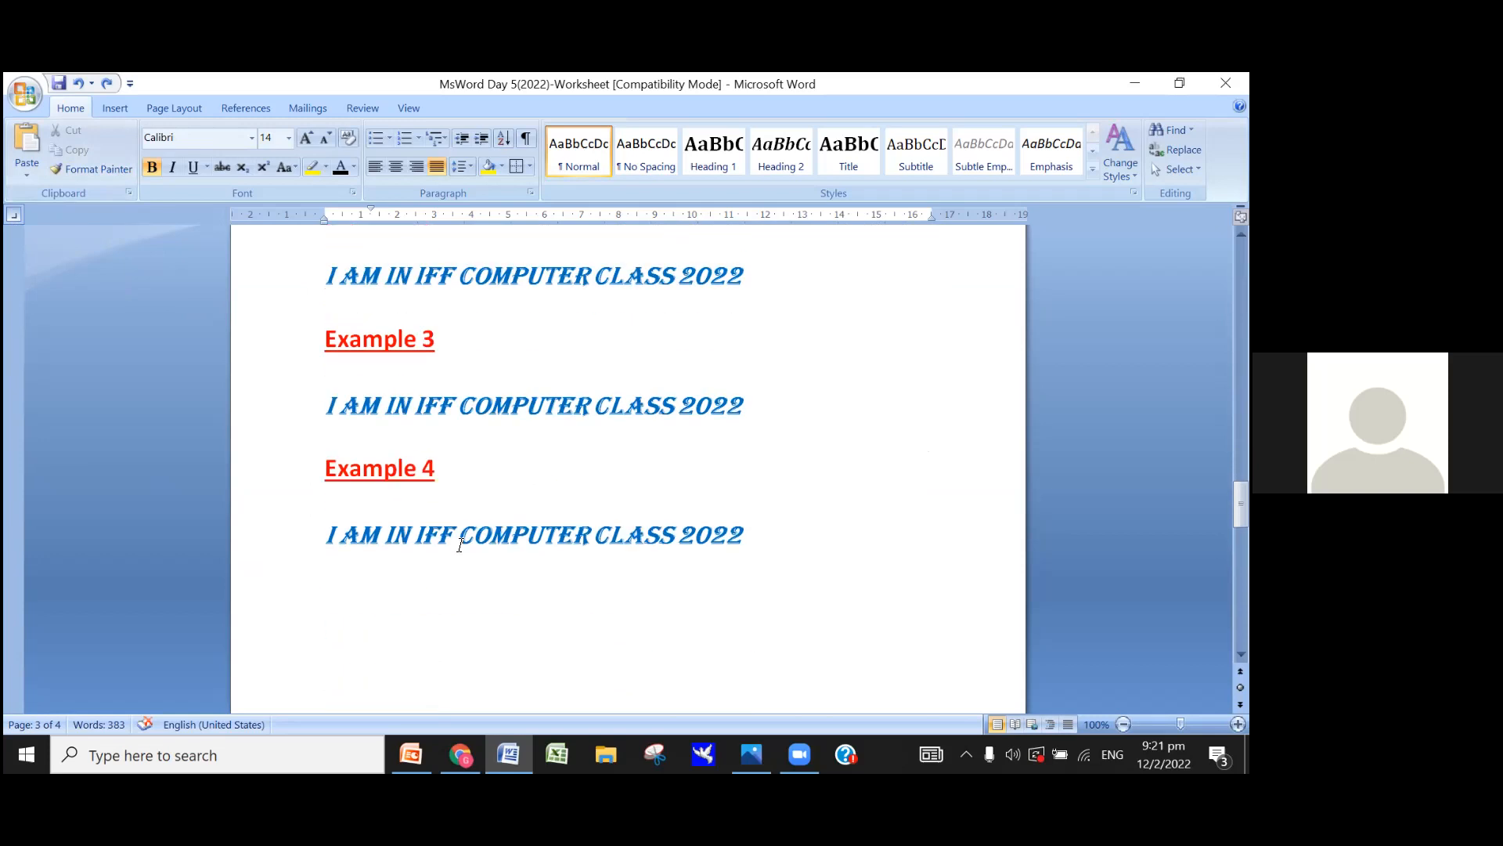
scroll(462, 554, "down", 5)
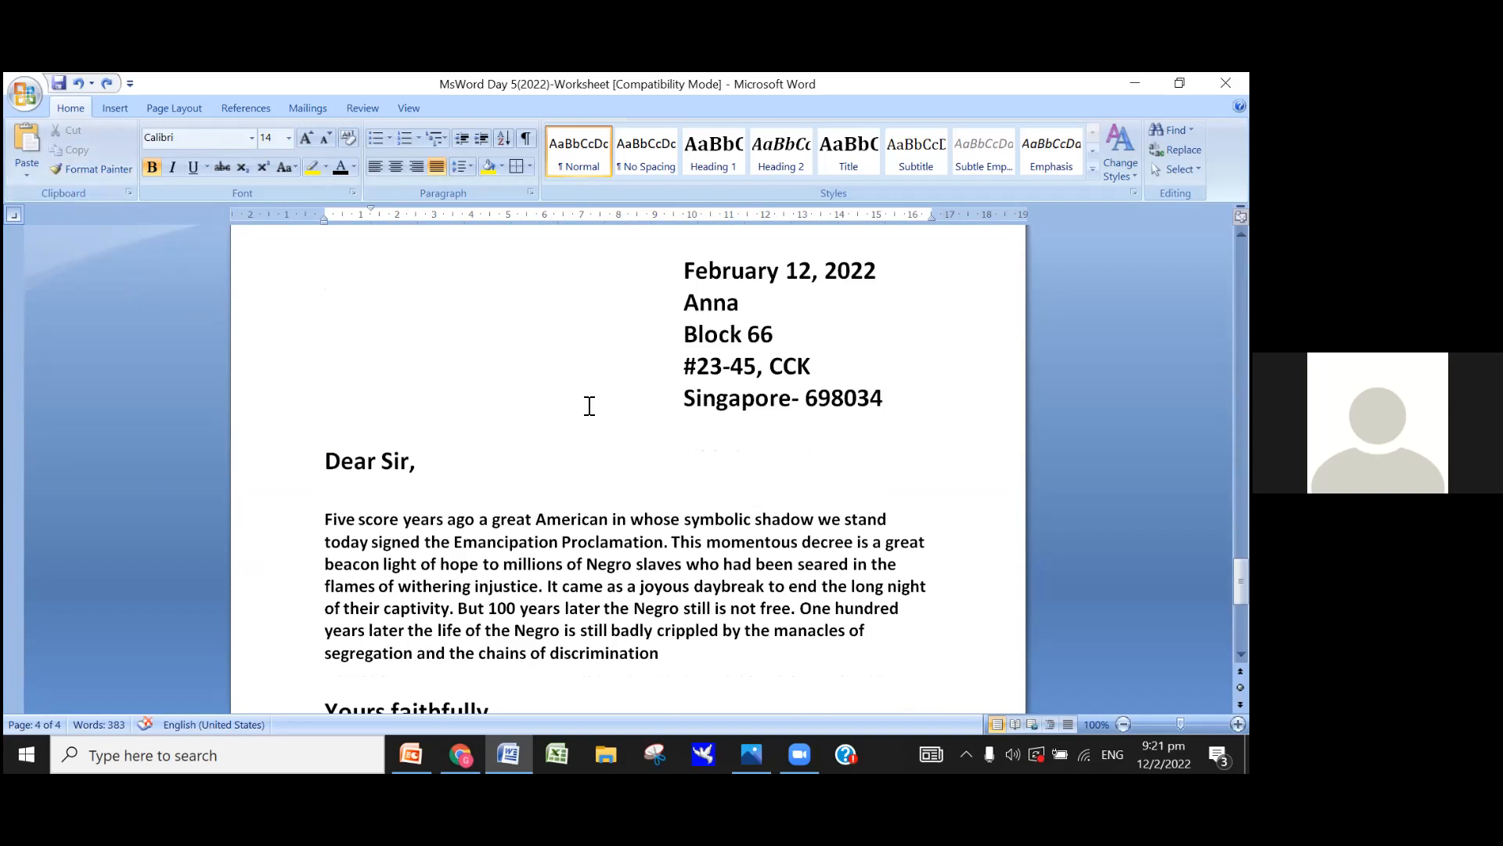
scroll(548, 424, "down", 3)
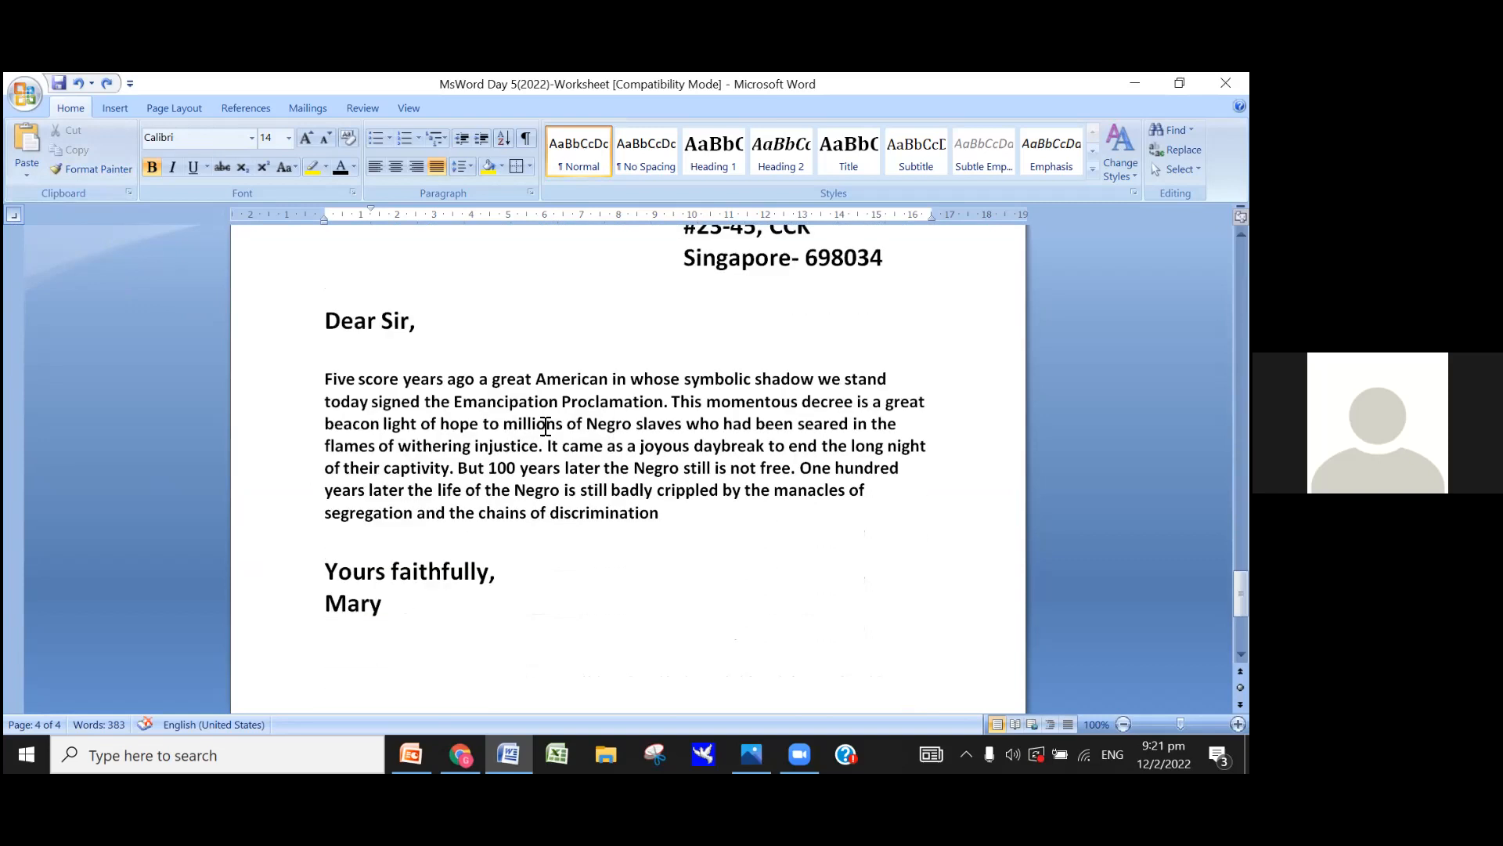
scroll(546, 426, "down", 1)
Step: Go back from the sample letter to the Format Painter heading and its first examples on page 3
scroll(546, 426, "up", 15)
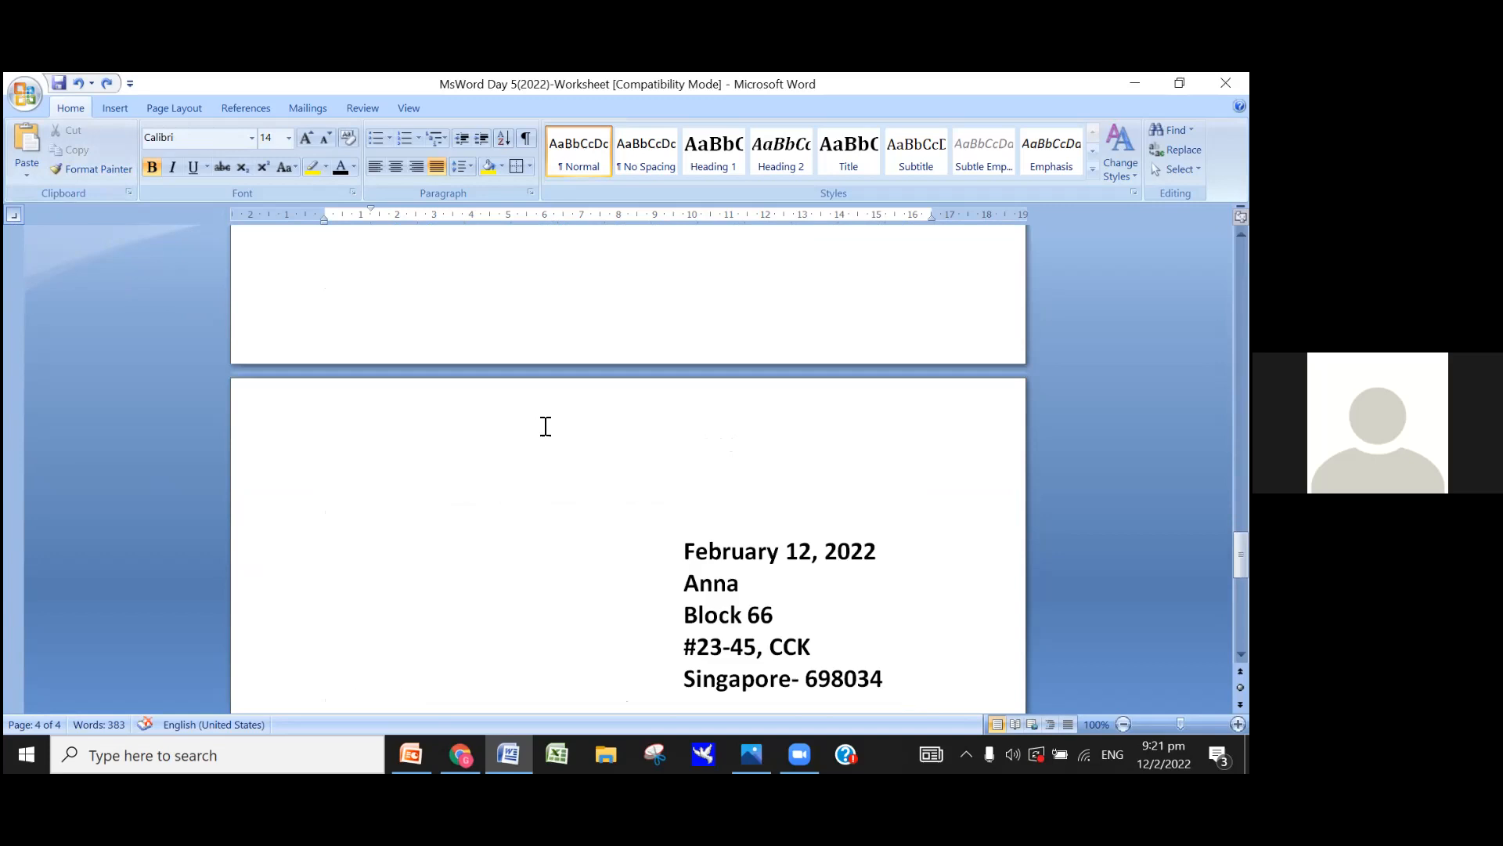
scroll(546, 426, "up", 5)
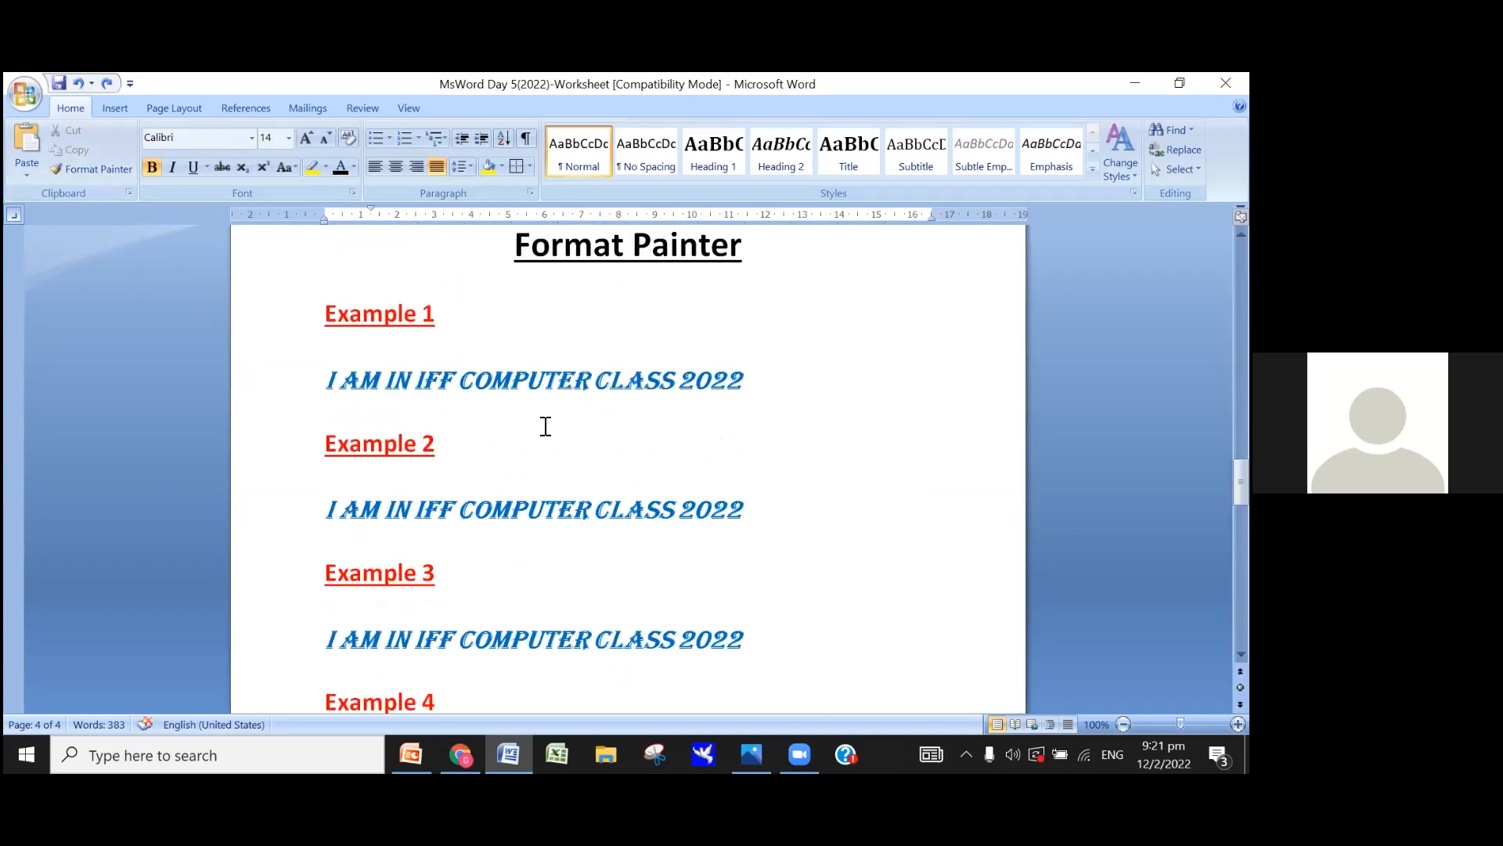
scroll(546, 426, "up", 2)
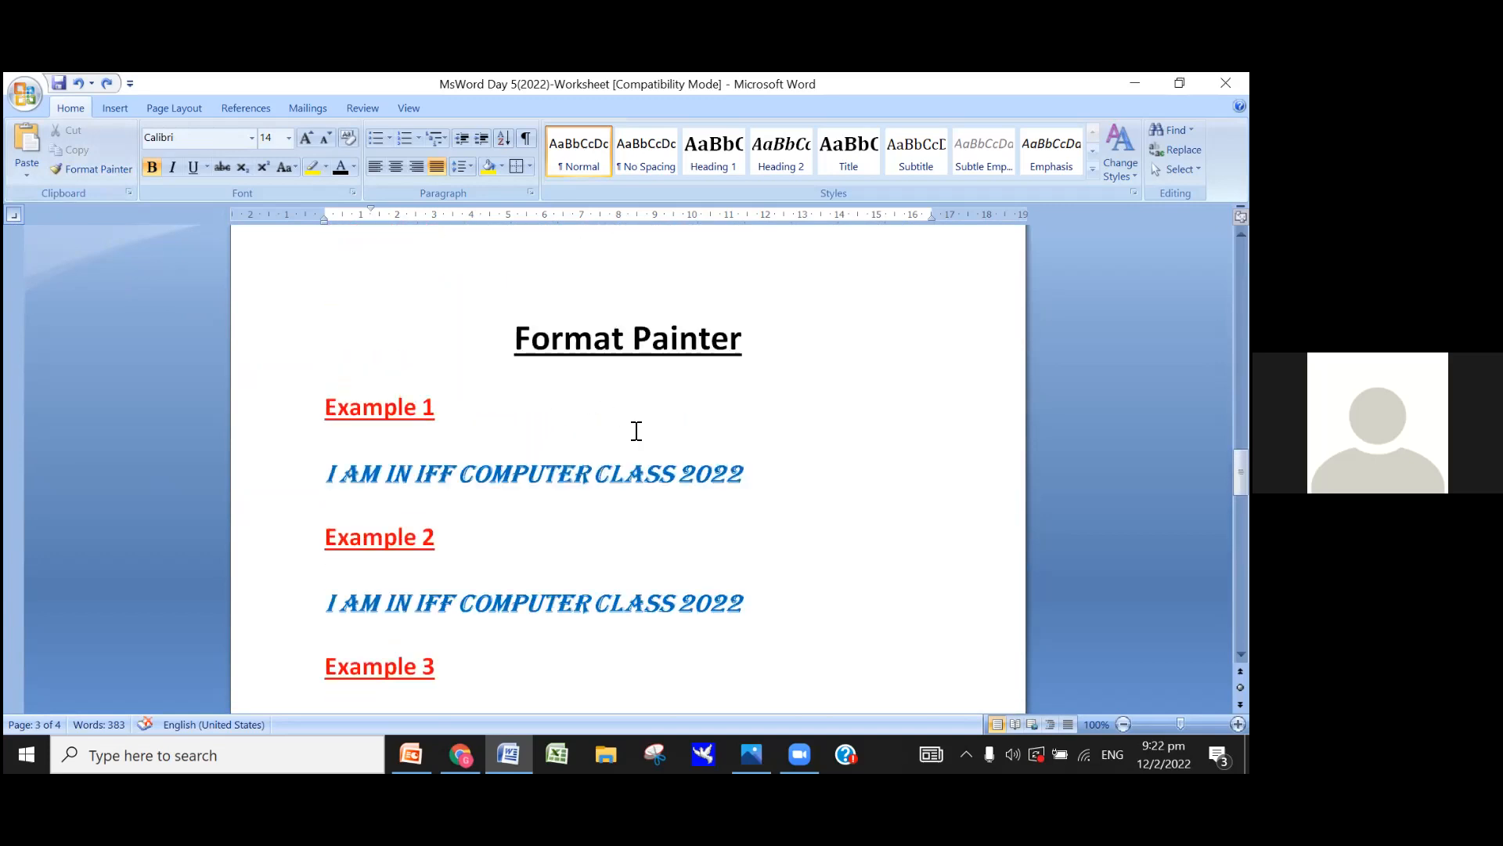